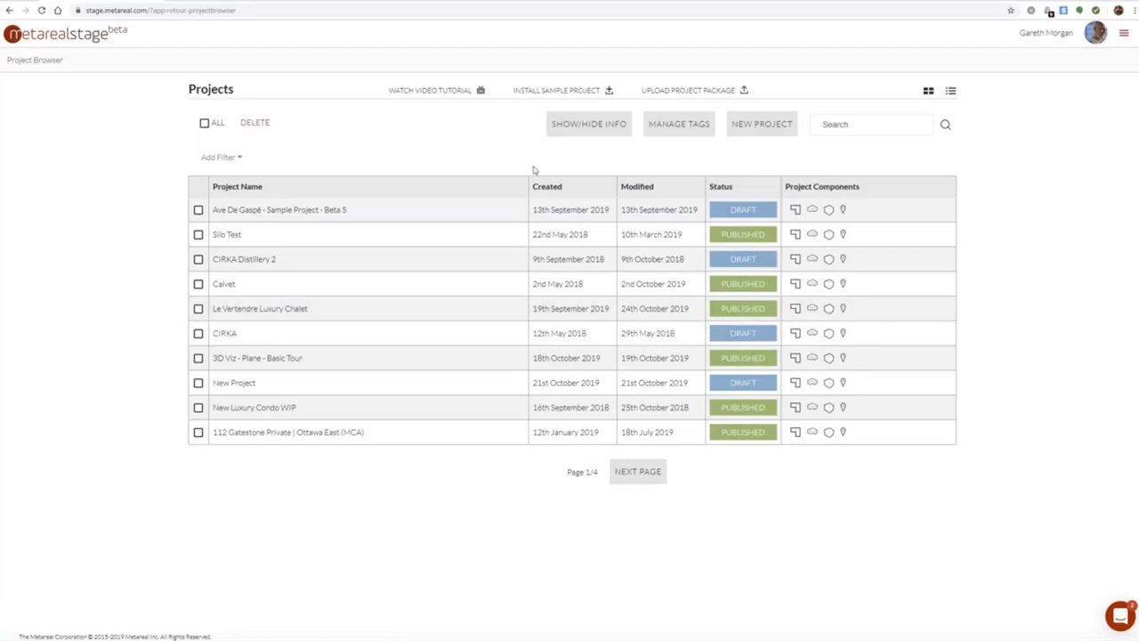
Create a tag category named Will it Blend with the values Yes, No and Exploded
left_click(678, 123)
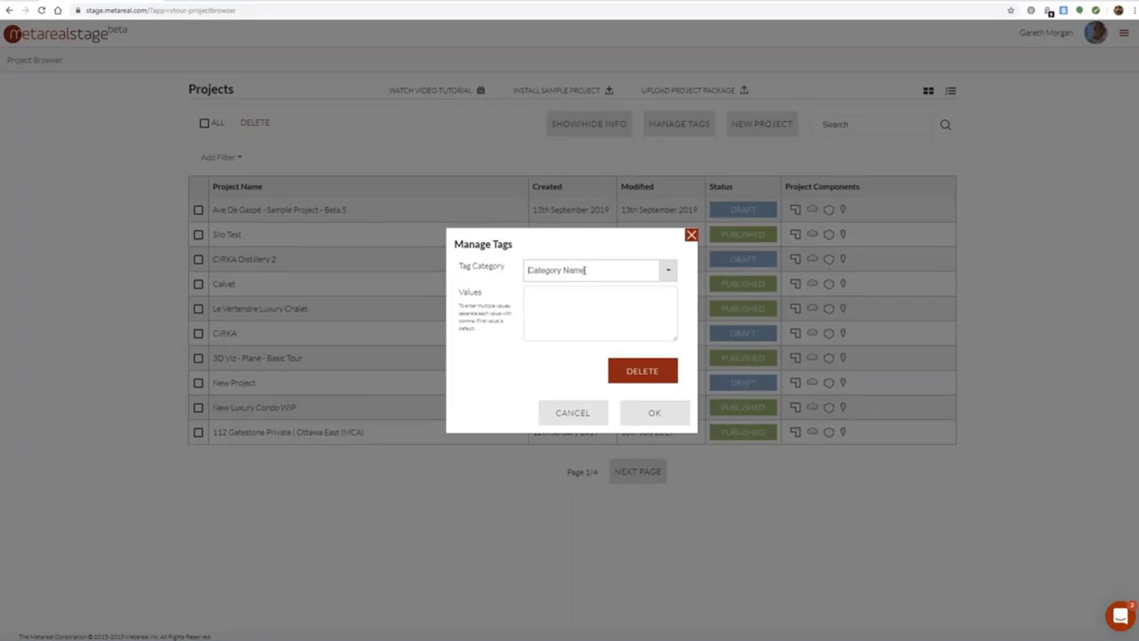
type("Will it Blend")
left_click(590, 293)
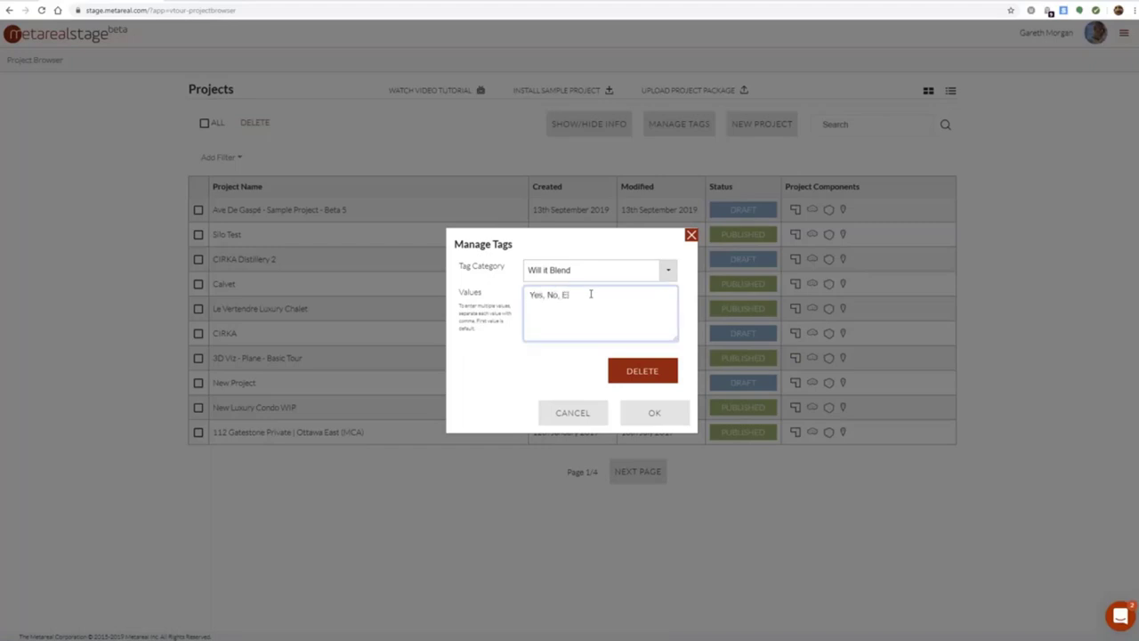
left_click(652, 412)
Set the Will it Blend tag to Yes for the Ave De Gaspé sample project, No for Silo Test and Exploded for CIRKA Distillery 2
left_click(943, 212)
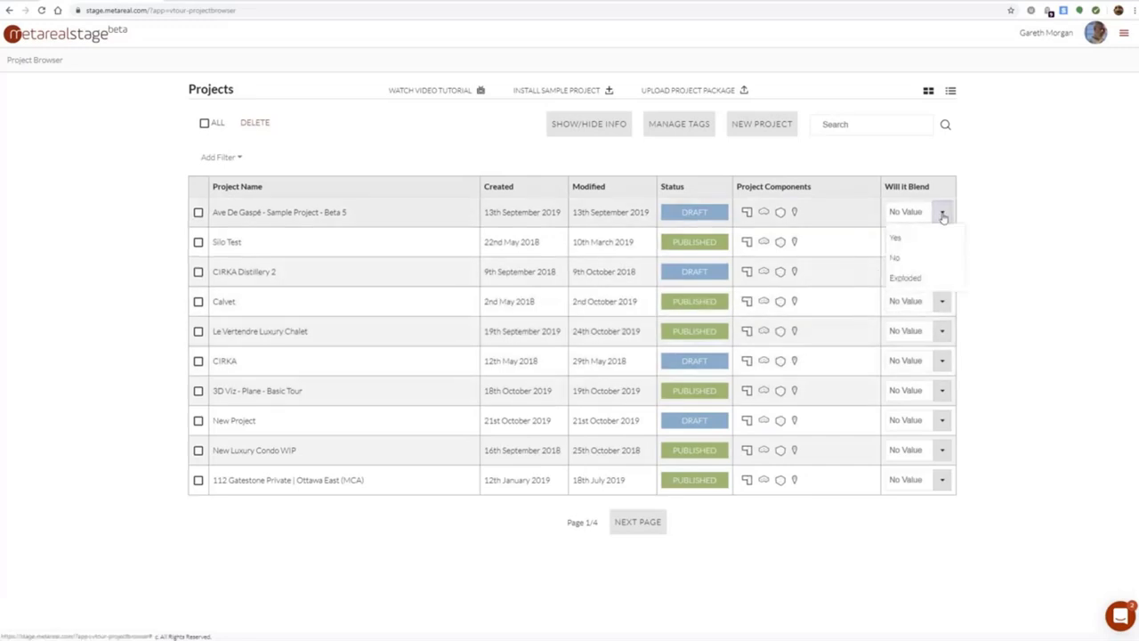
left_click(910, 238)
left_click(942, 241)
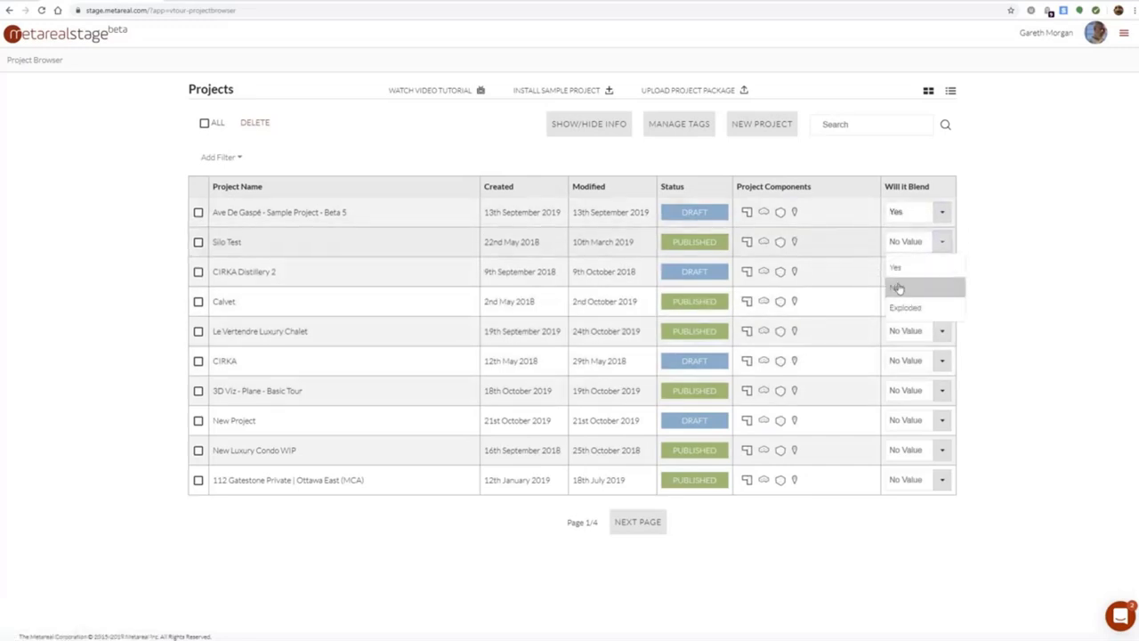
left_click(897, 288)
left_click(941, 271)
left_click(905, 338)
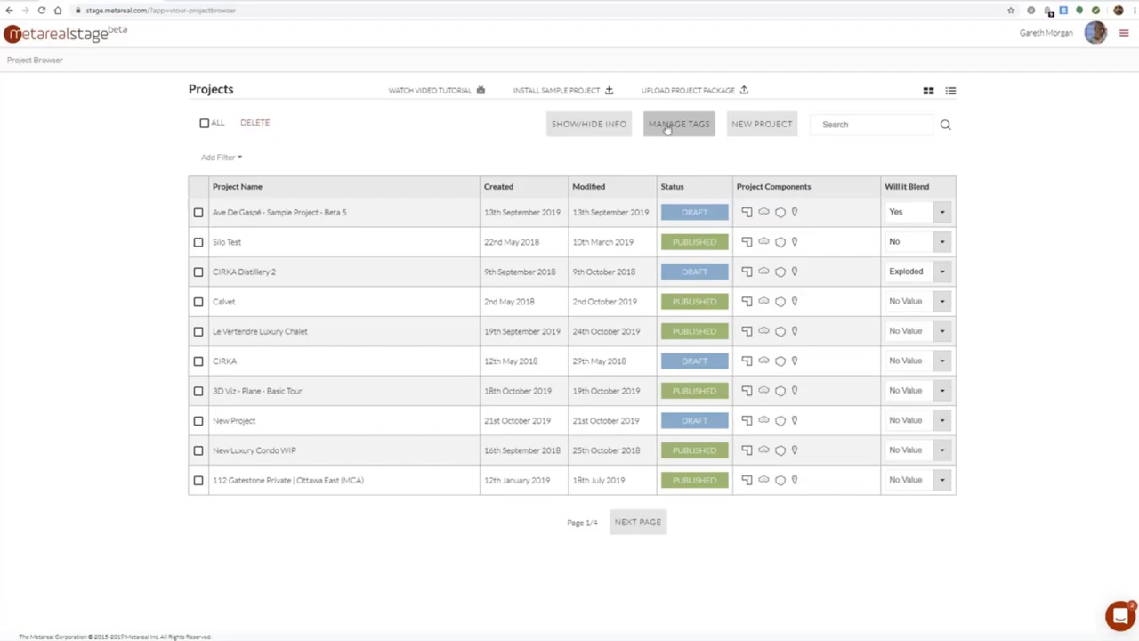
Hide the Will it Blend column in the project list and show it again
left_click(587, 126)
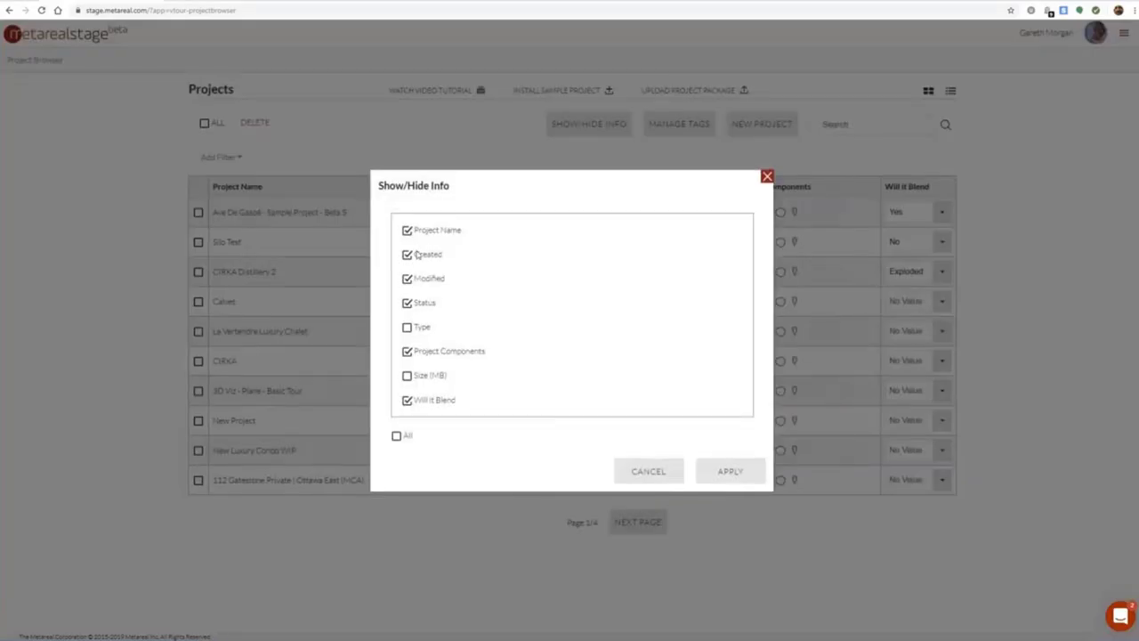
left_click(408, 400)
left_click(742, 472)
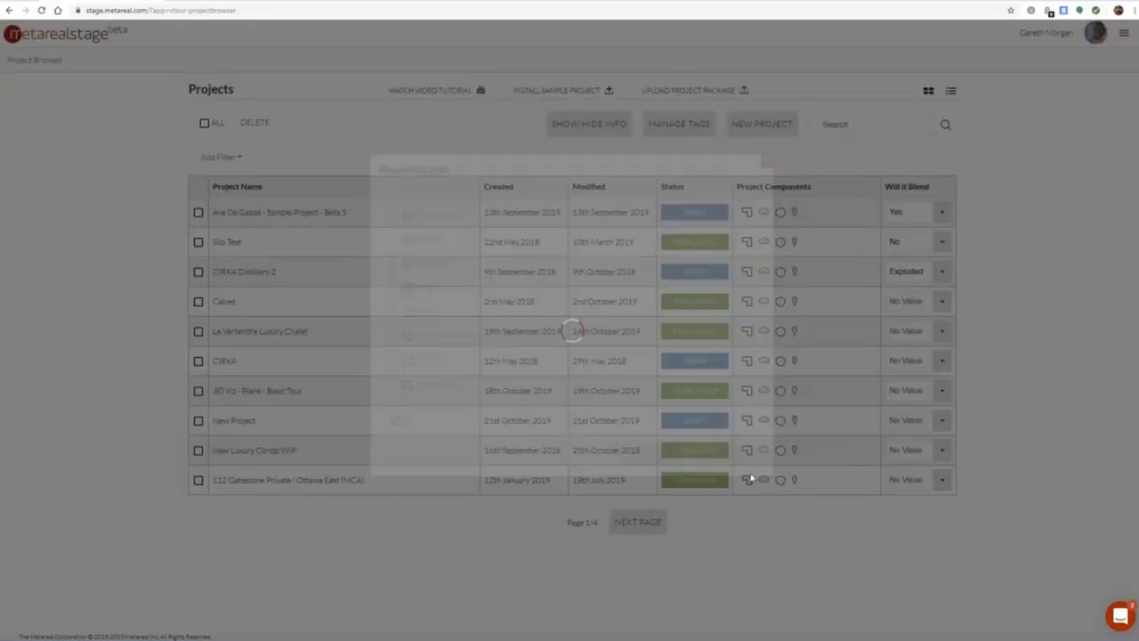
left_click(570, 127)
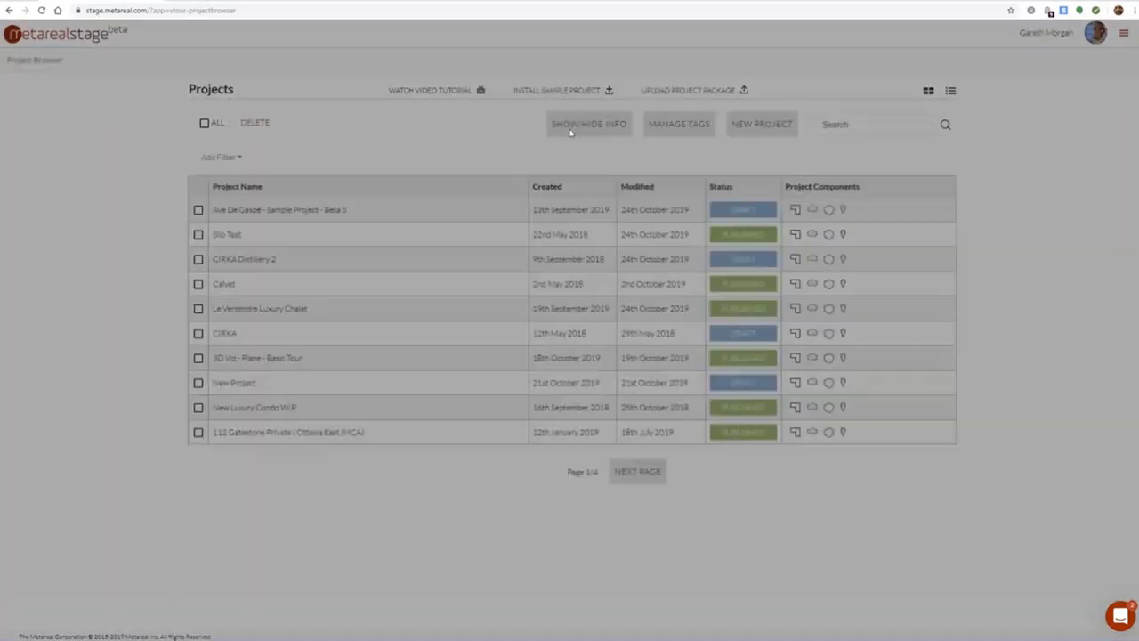
left_click(407, 400)
left_click(733, 470)
Filter the project list to project names containing "Project" and remove that filter again
left_click(222, 158)
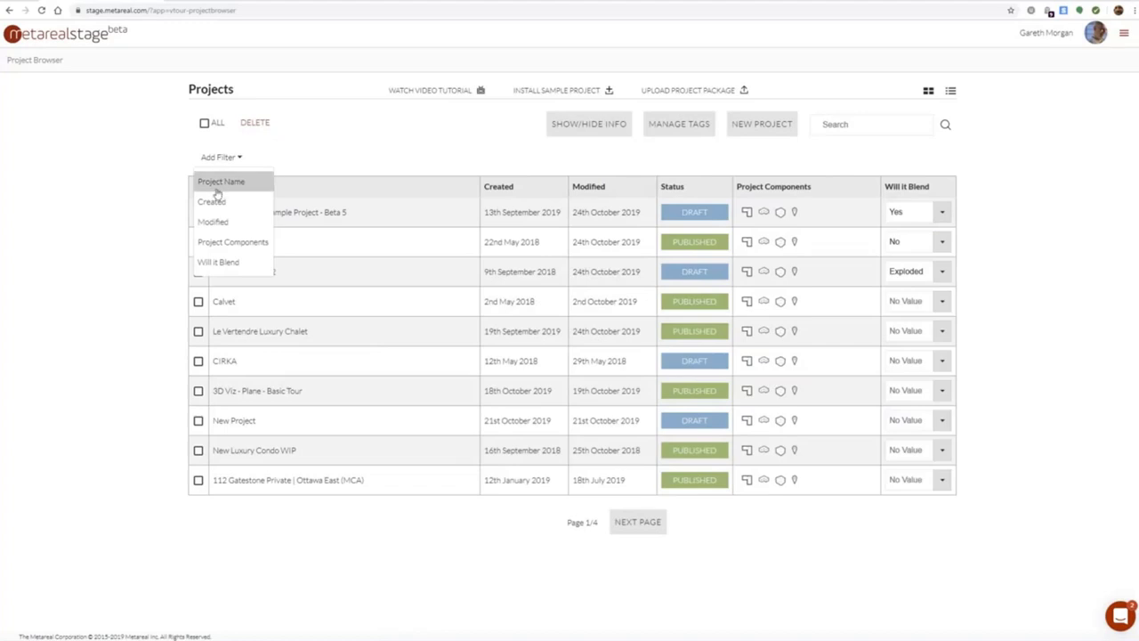
left_click(219, 183)
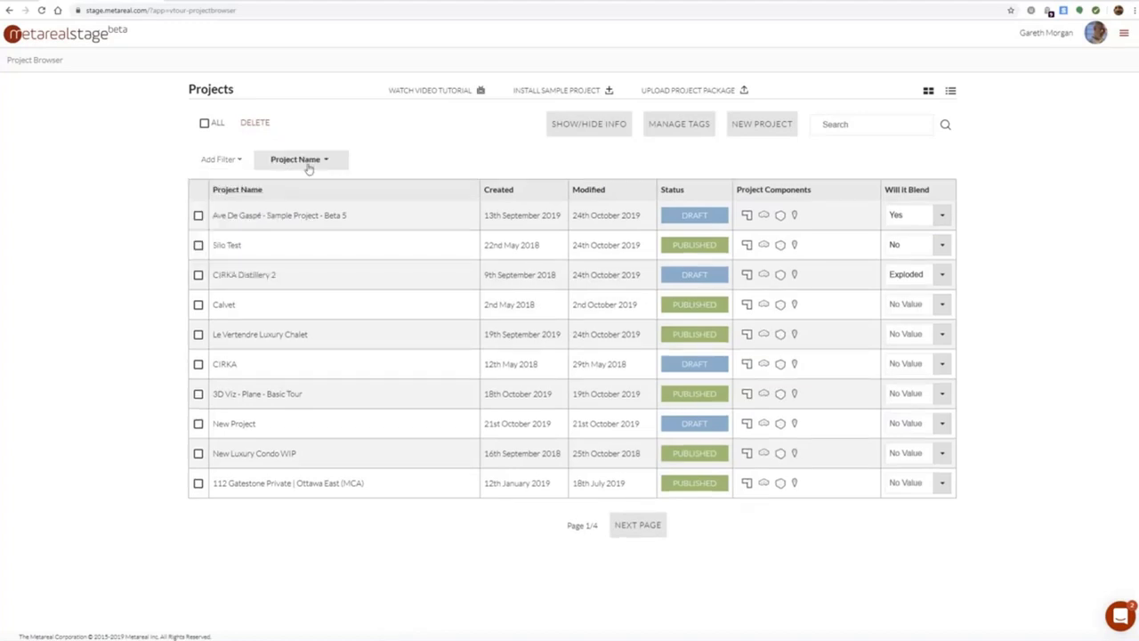
left_click(308, 168)
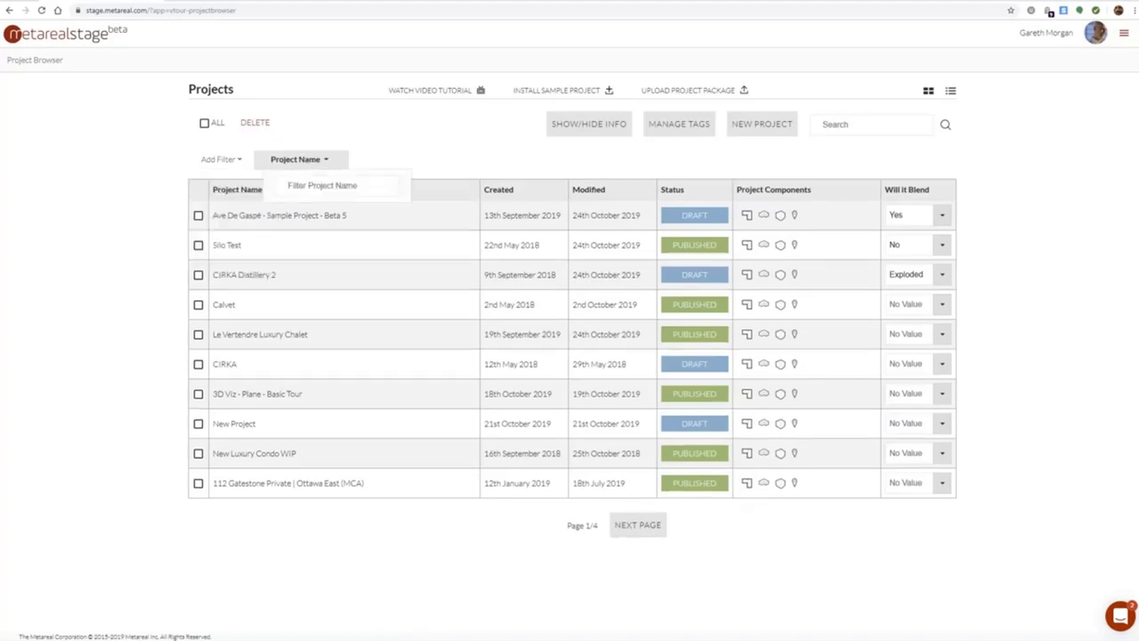
type("Project")
key("Return")
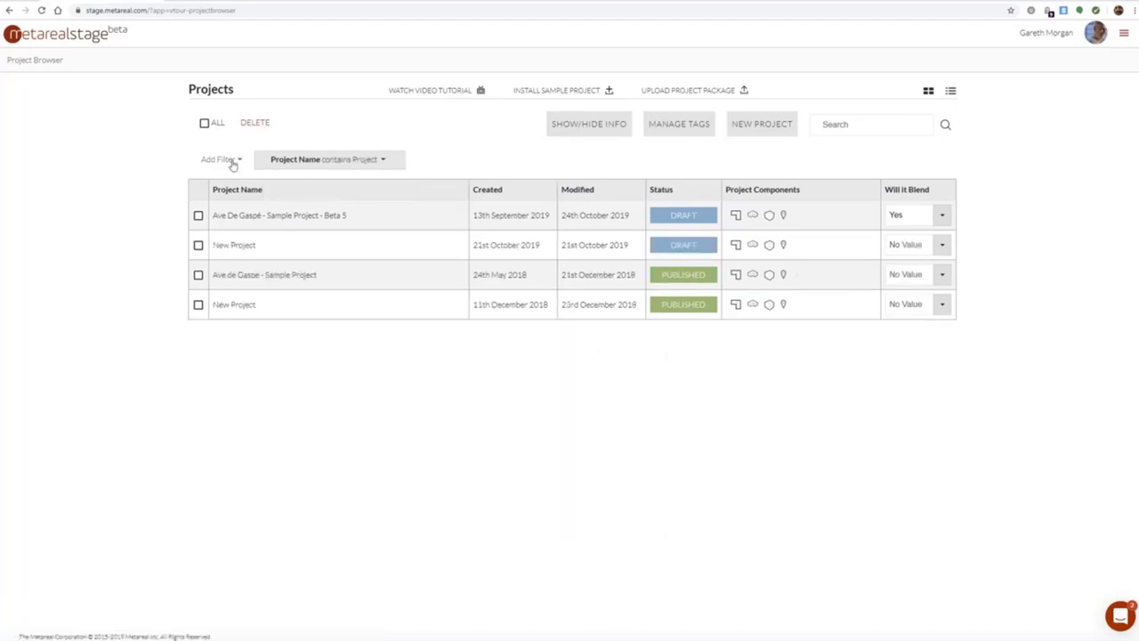
left_click(229, 161)
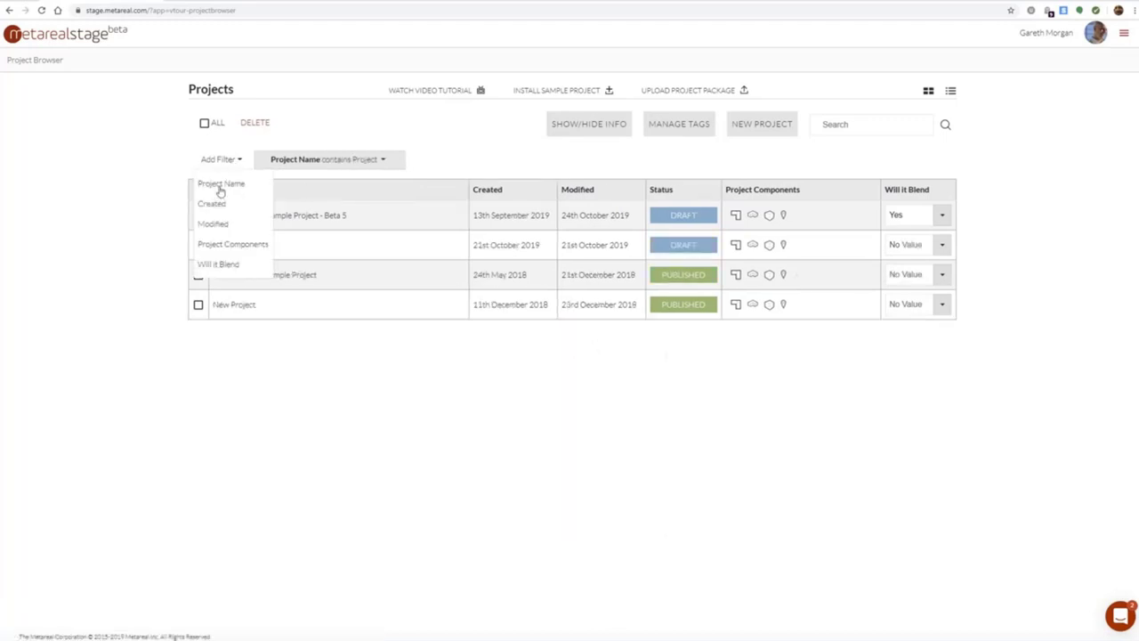
left_click(395, 158)
Delete the Will it Blend tag category
left_click(692, 129)
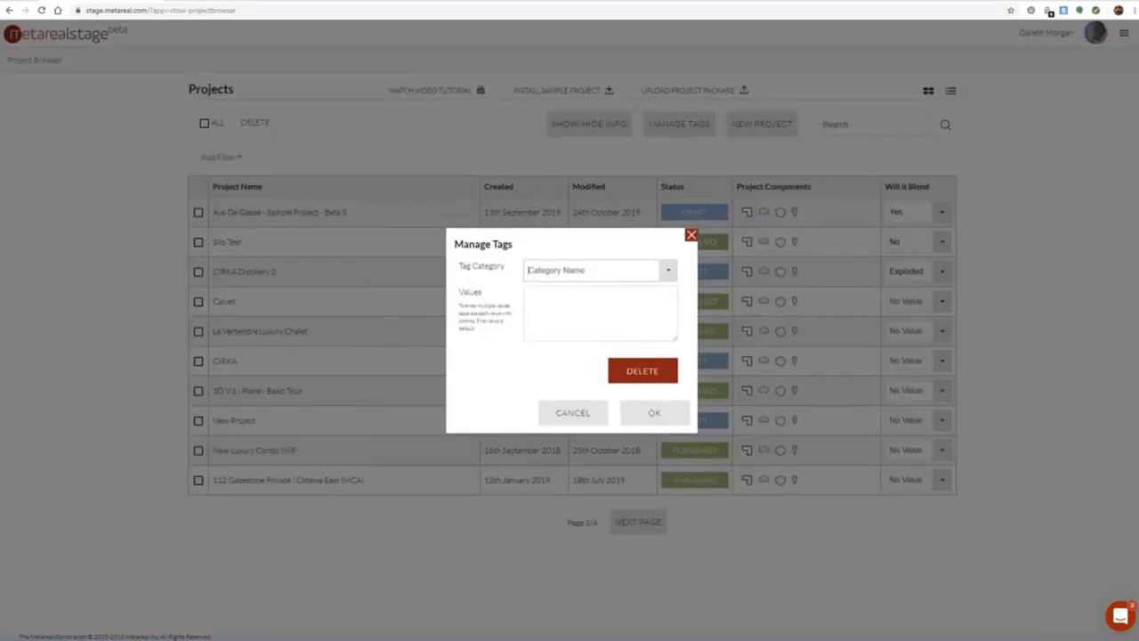
type("Wil")
left_click(587, 296)
left_click(647, 376)
left_click(655, 411)
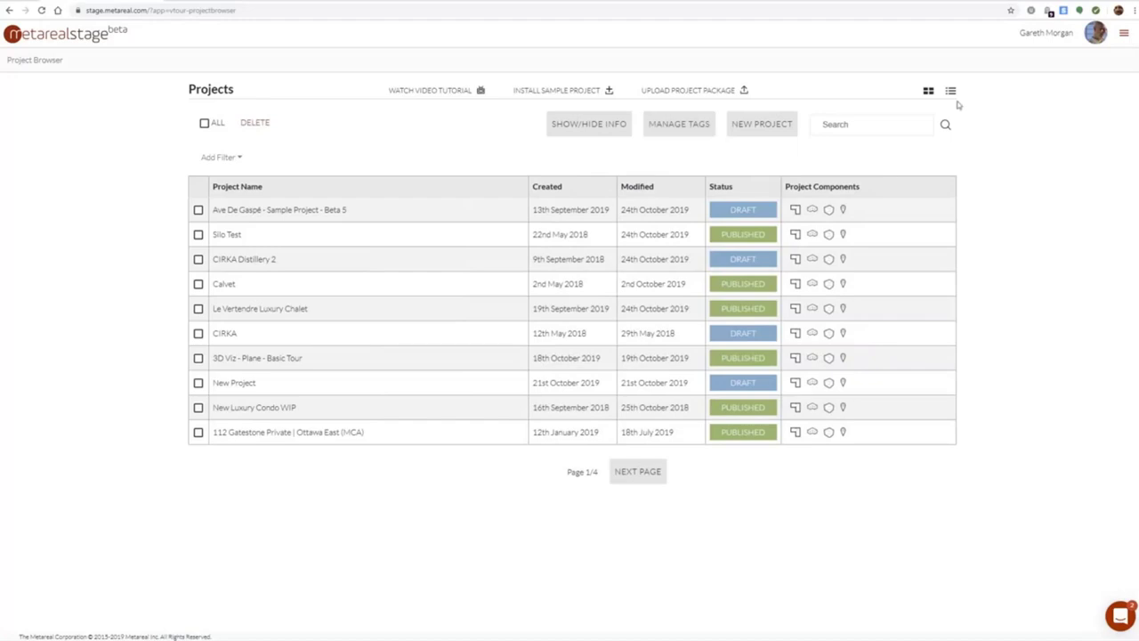
Switch the project list to thumbnail view and open the Le Vertendre Luxury Chalet project
left_click(928, 91)
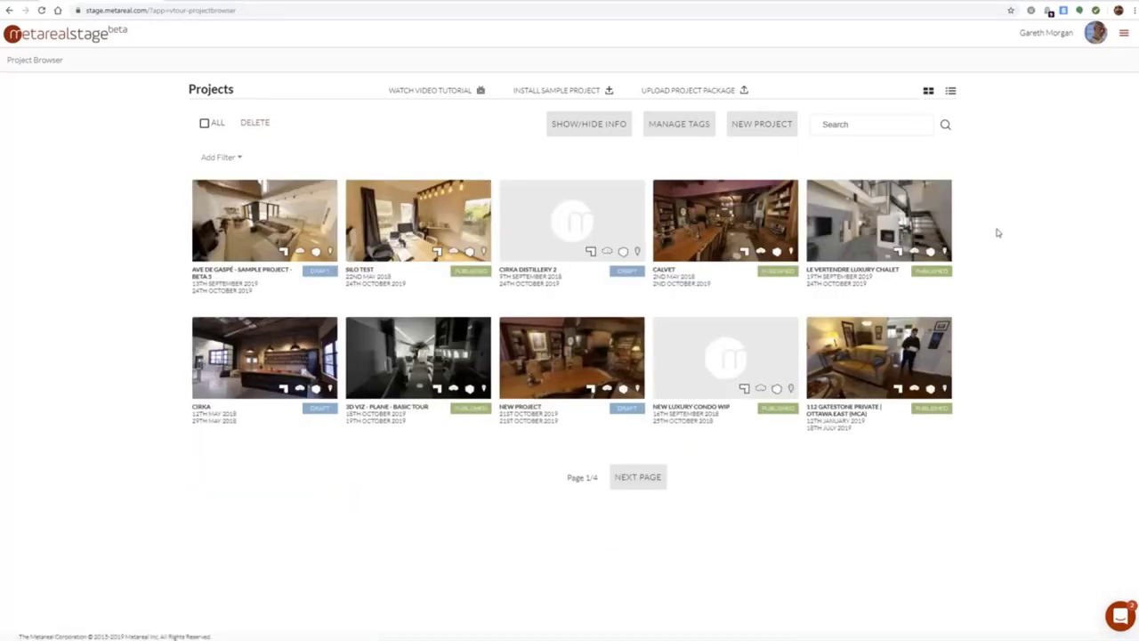
left_click(876, 219)
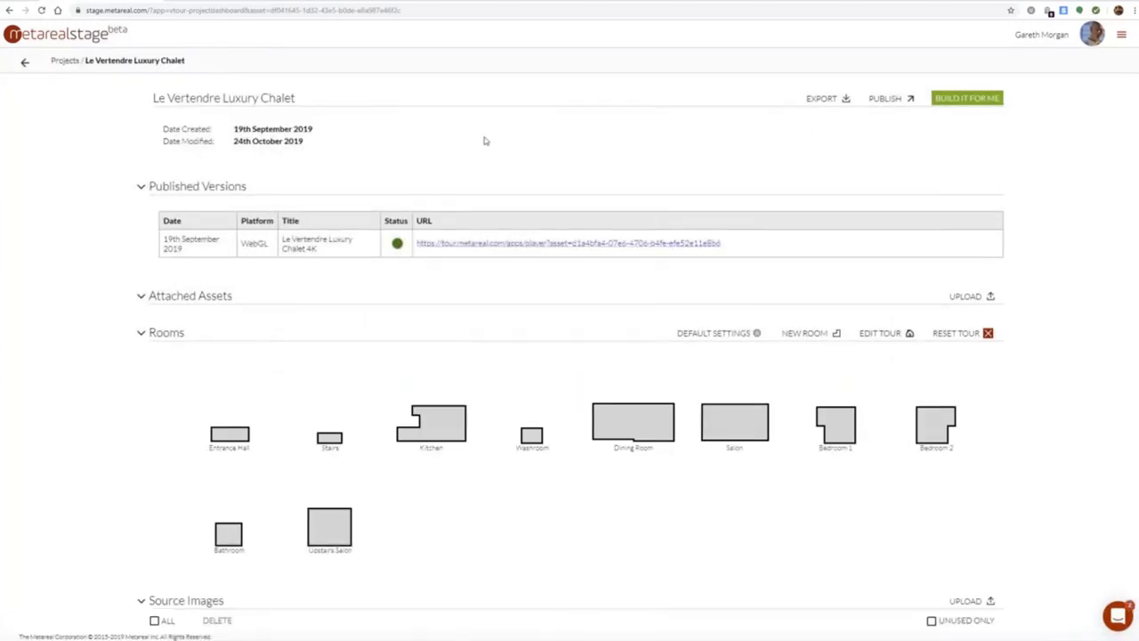
Examine the project's rooms and source images, and collapse and re-expand the Published Versions section
scroll(582, 327, "down", 5)
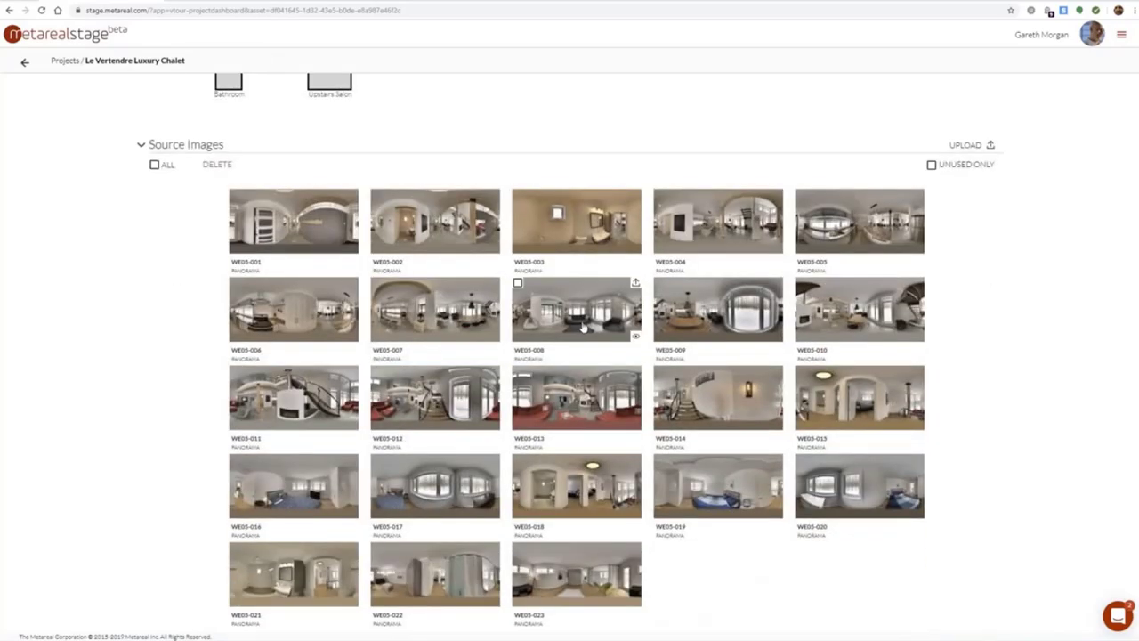
scroll(587, 356, "up", 3)
scroll(590, 379, "down", 3)
scroll(577, 405, "up", 5)
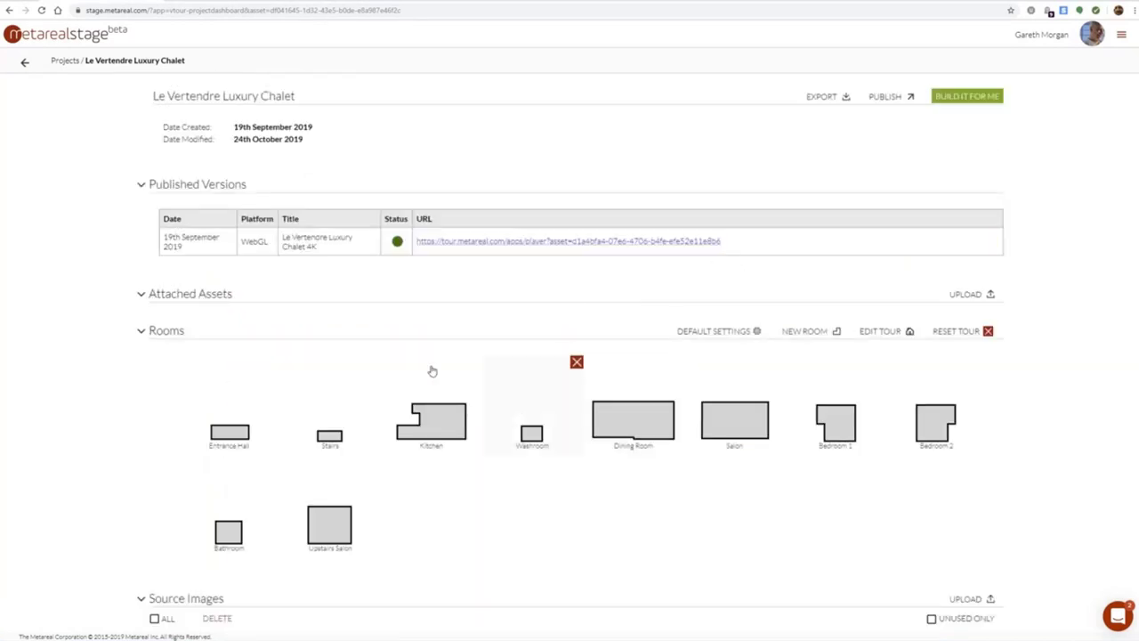
scroll(97, 258, "down", 3)
scroll(97, 257, "up", 3)
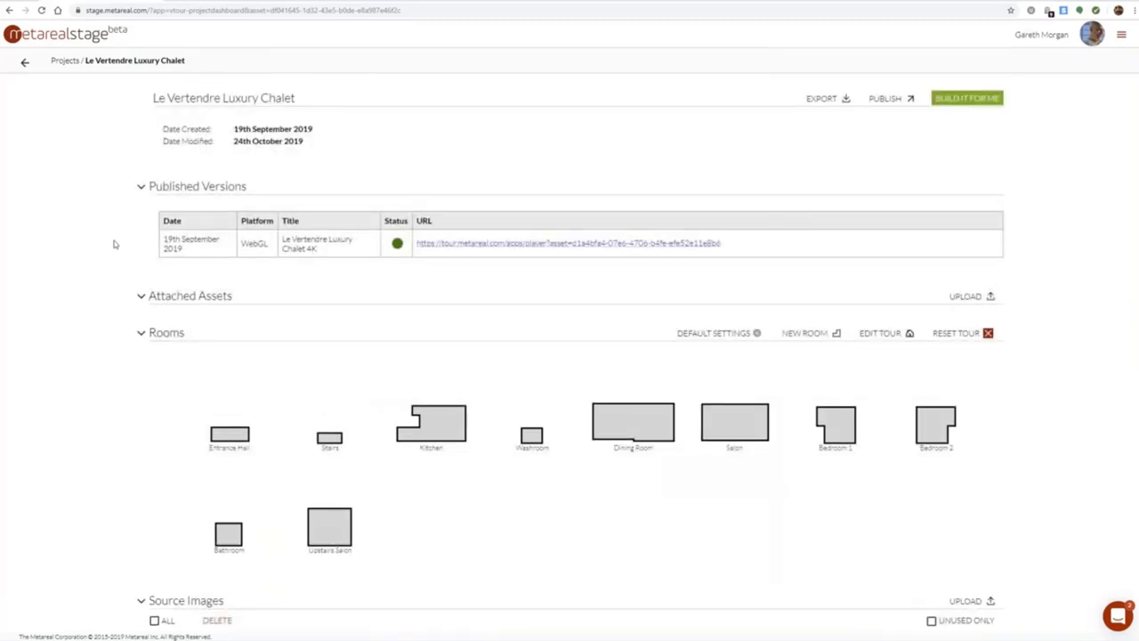
left_click(140, 187)
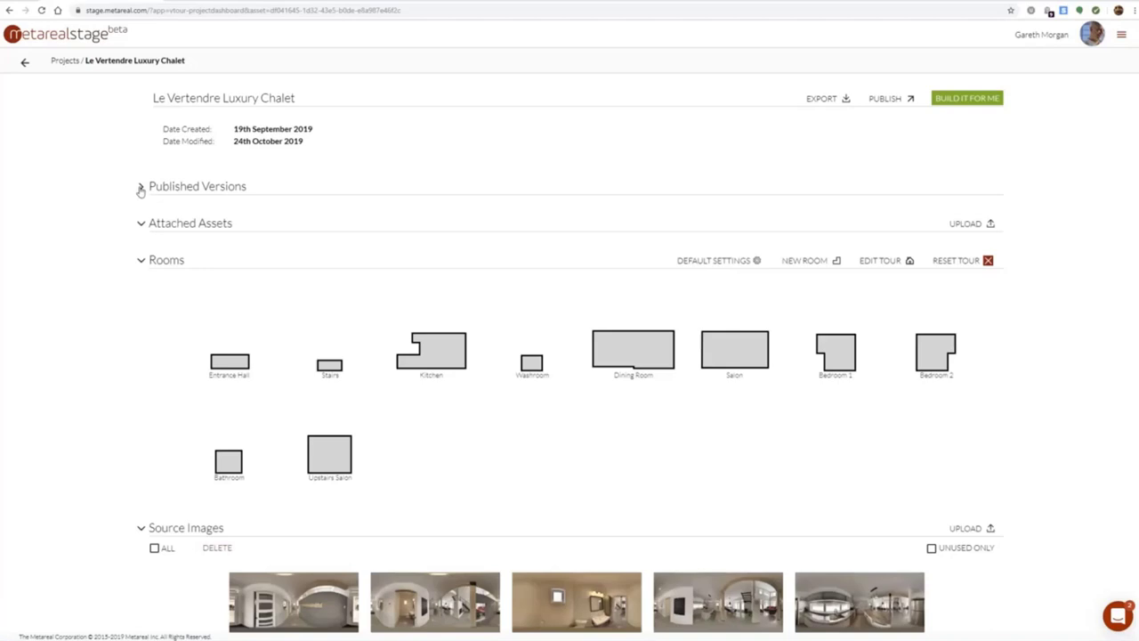
left_click(139, 188)
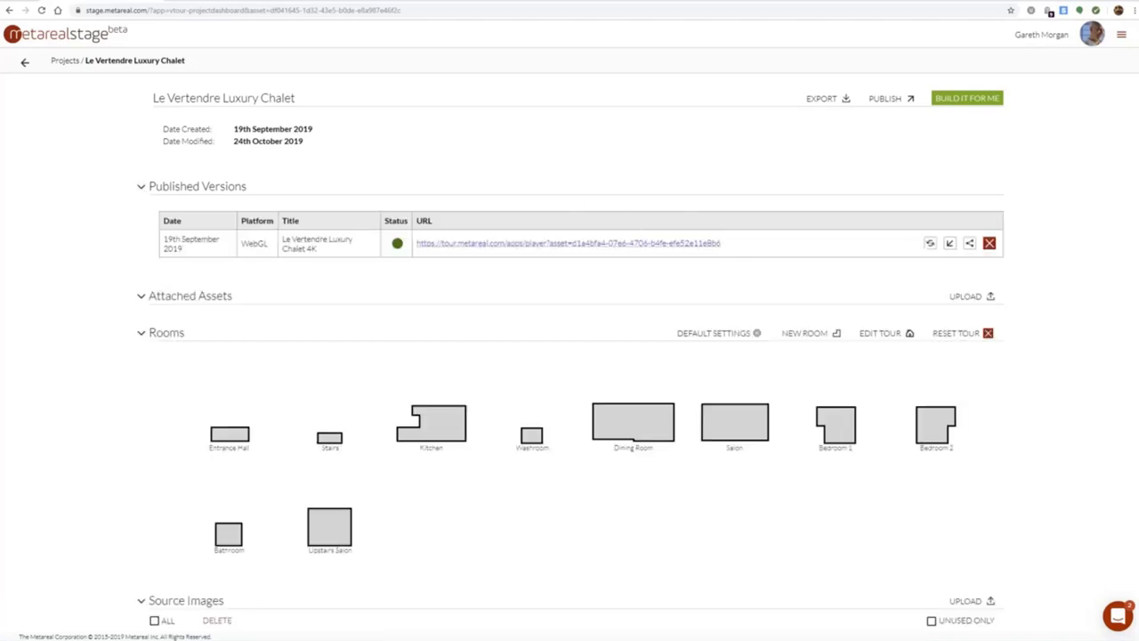
Open the published Le Vertendre Luxury Chalet 4K tour and look around its rooms
left_click(598, 245)
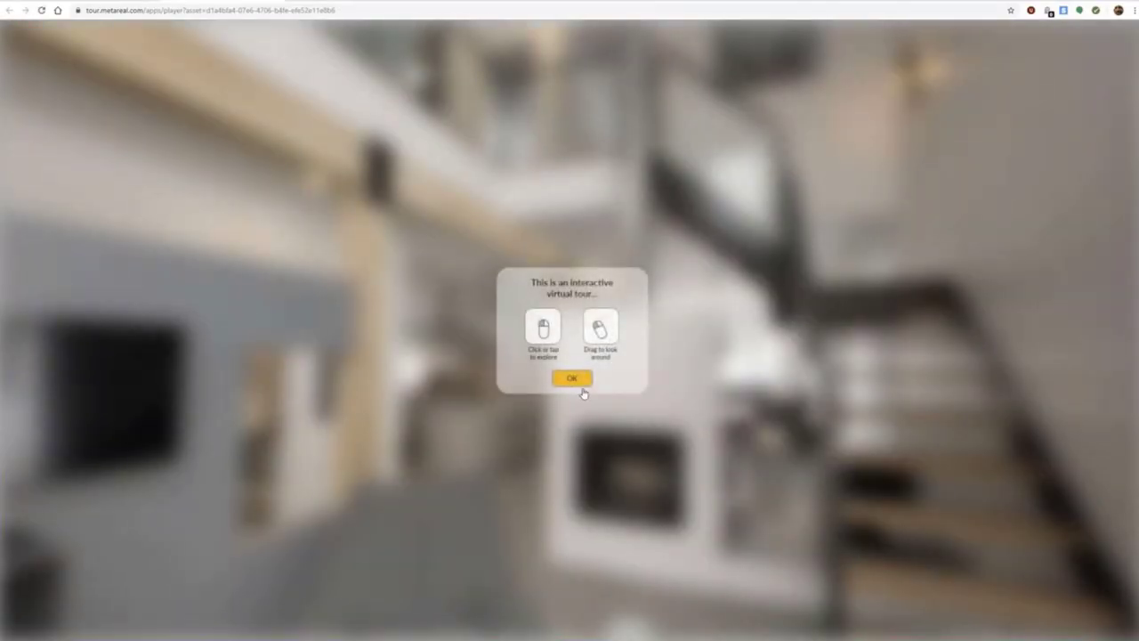
left_click(577, 380)
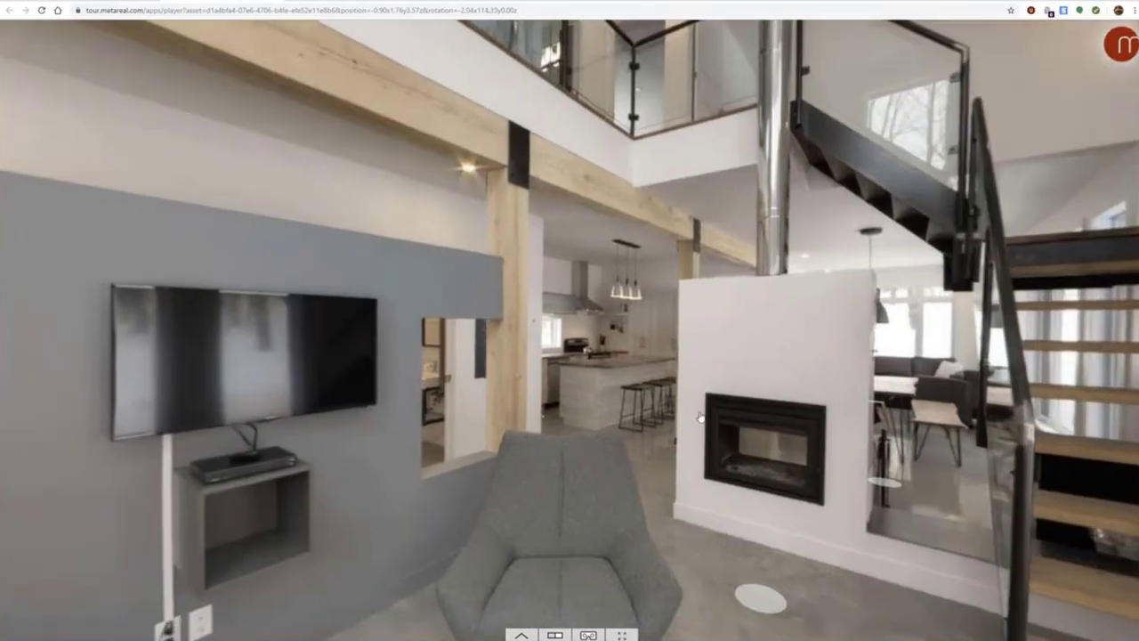
left_click_drag(700, 417, 628, 425)
left_click(626, 425)
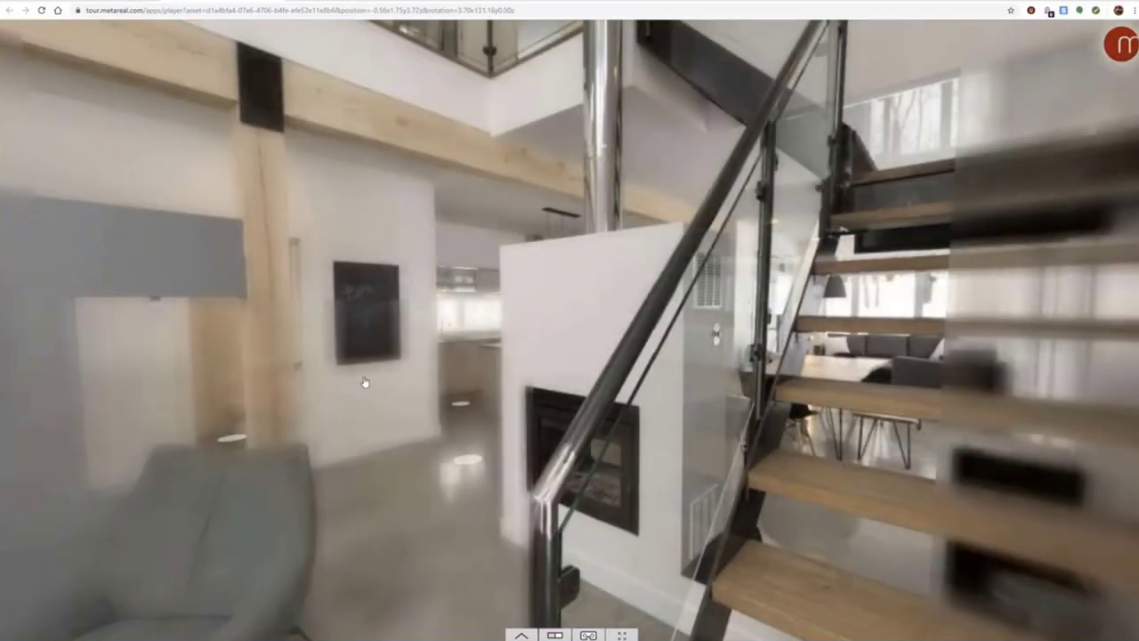
left_click(364, 383)
left_click_drag(308, 362, 872, 358)
left_click_drag(195, 378, 168, 357)
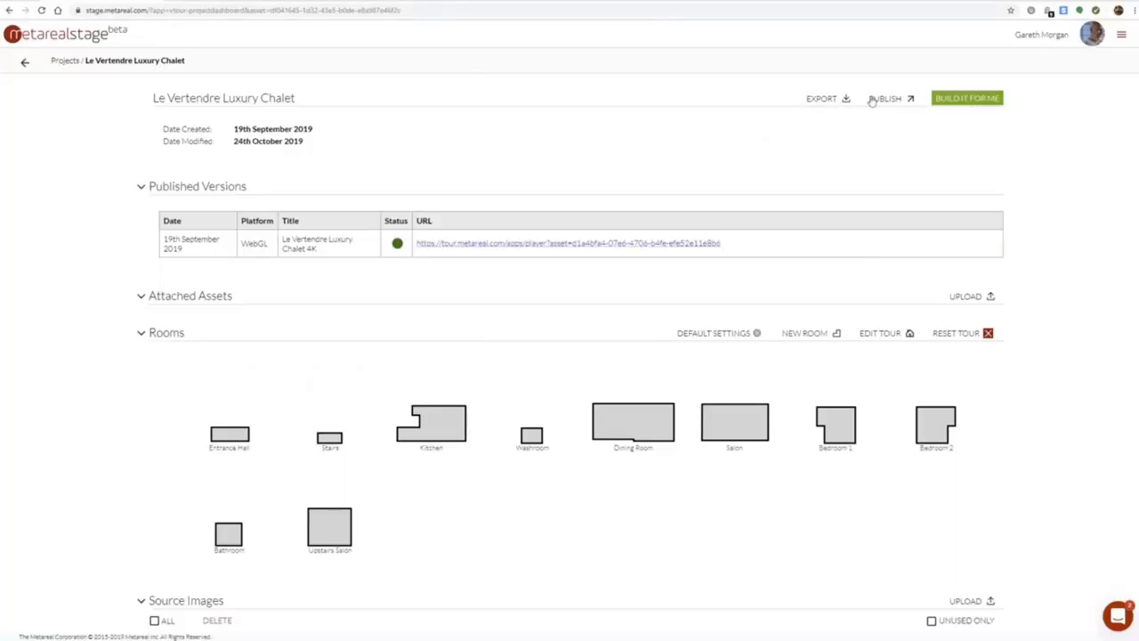
Review the project's export target platforms and its publish options, leaving both dialogs without exporting or publishing
left_click(827, 99)
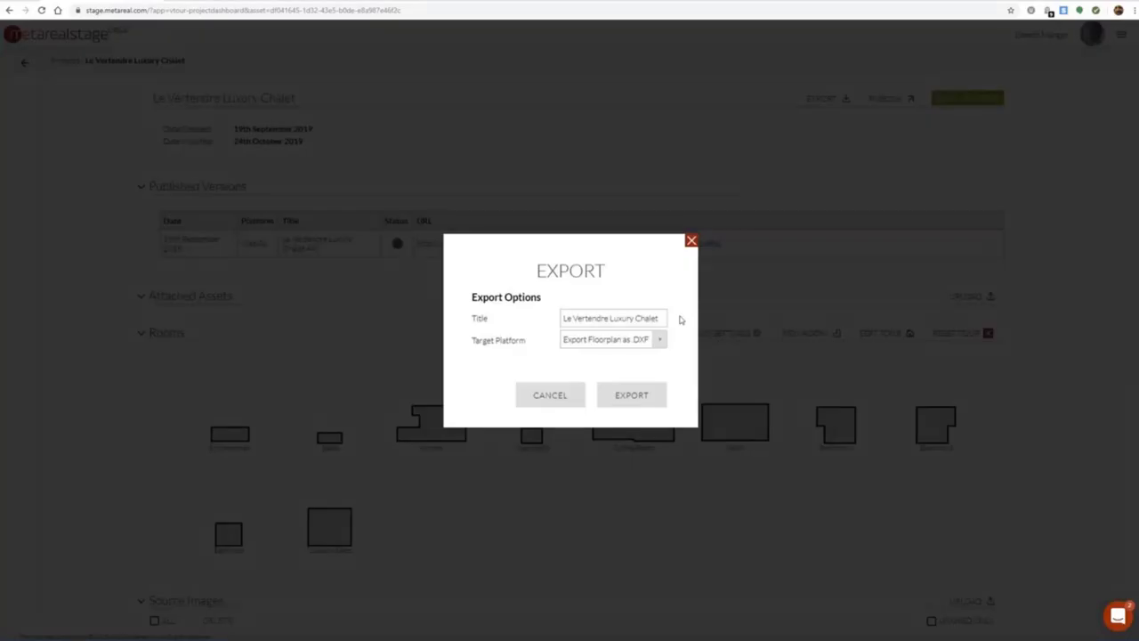
left_click(659, 343)
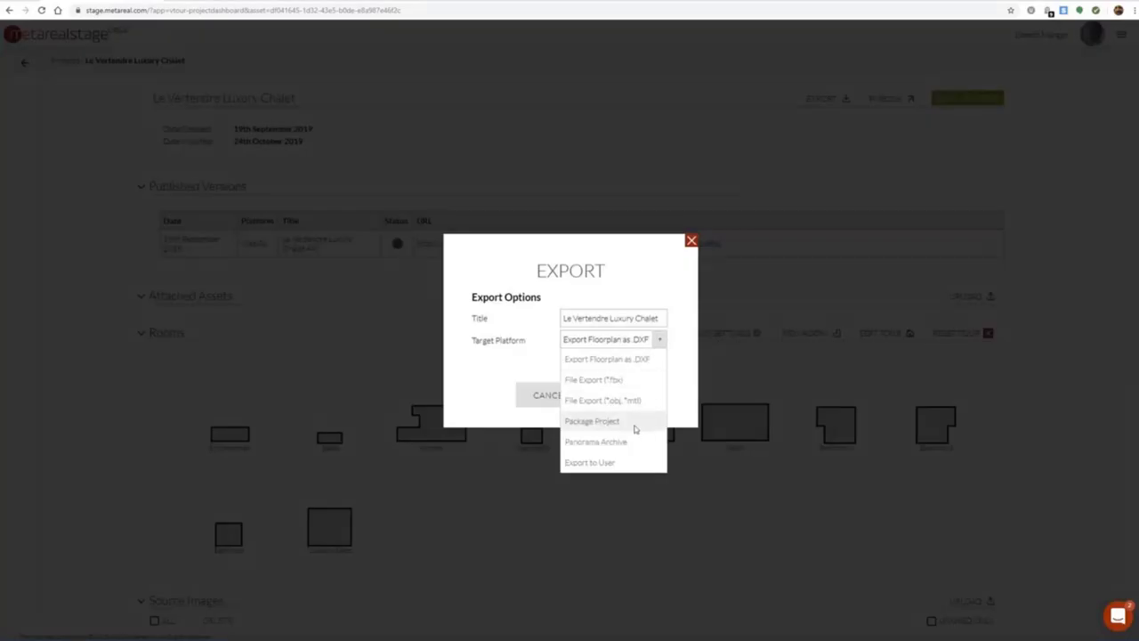
left_click(541, 394)
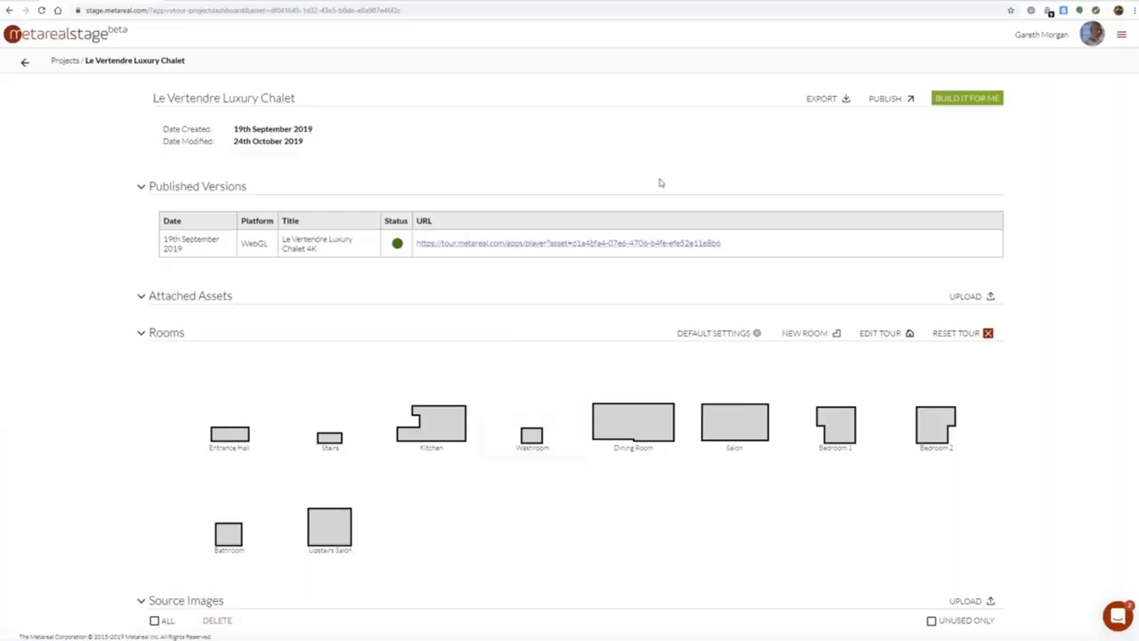
left_click(886, 98)
left_click(686, 239)
Compare the Build It For Me fees for the Virtual Tour and High-Quality Vector Floorplan components, and cancel the order
scroll(999, 288, "down", 3)
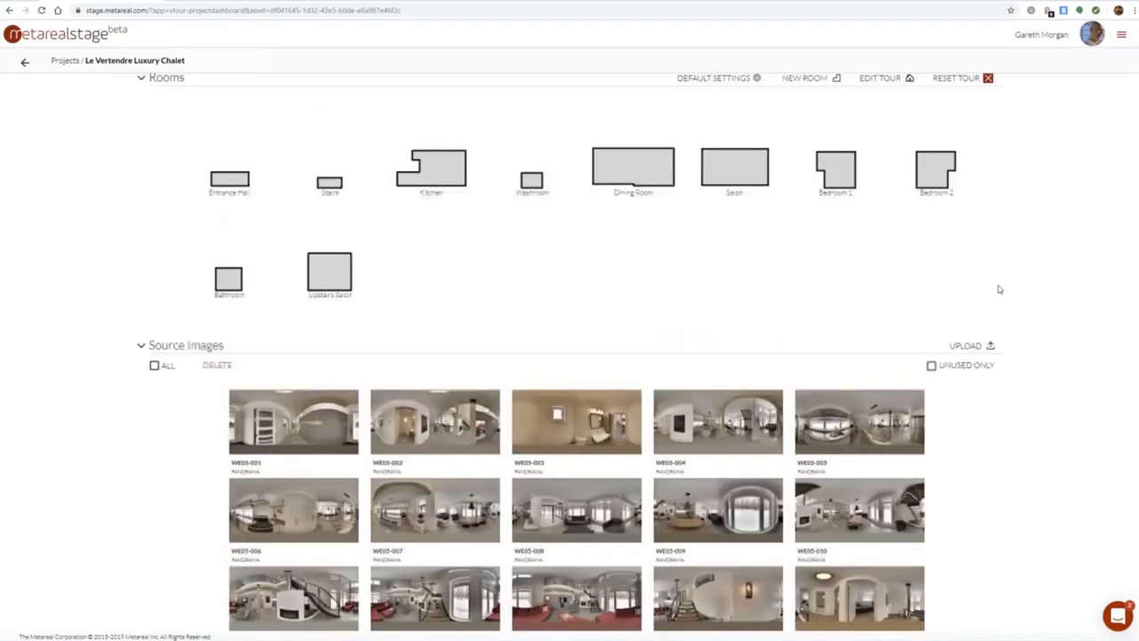
scroll(999, 288, "up", 3)
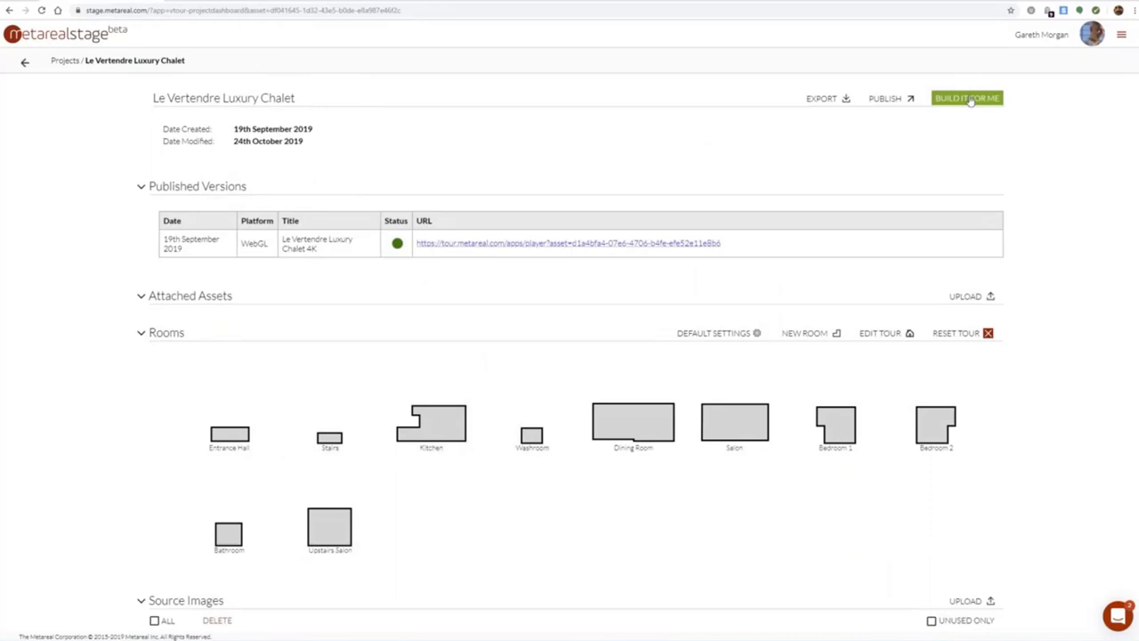
left_click(970, 100)
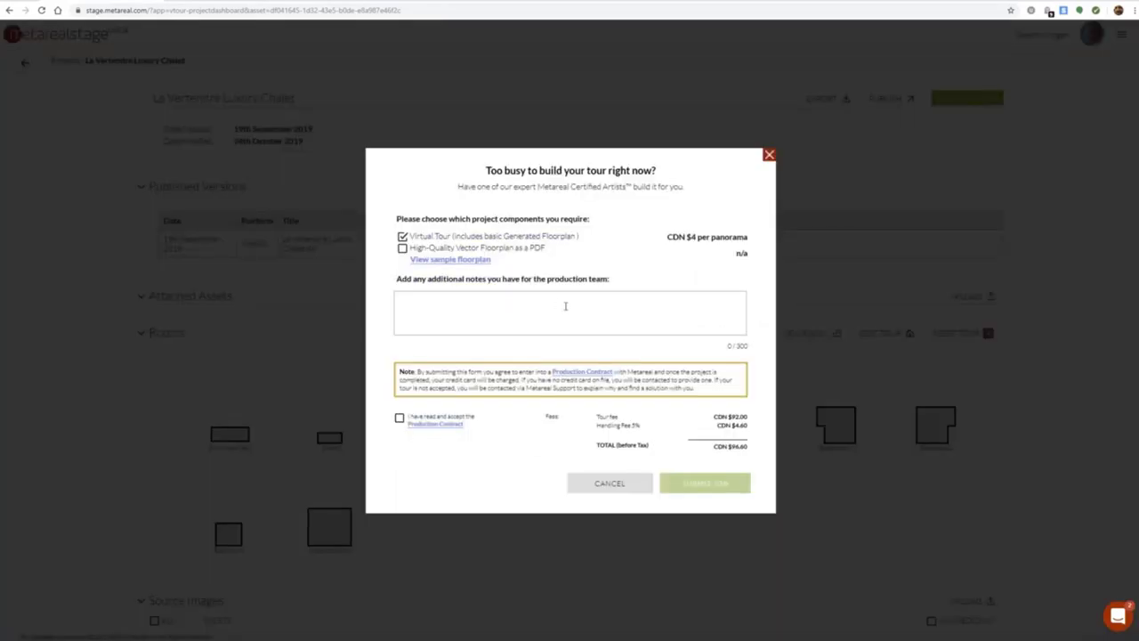
left_click(402, 237)
left_click(402, 236)
left_click(402, 237)
left_click(402, 248)
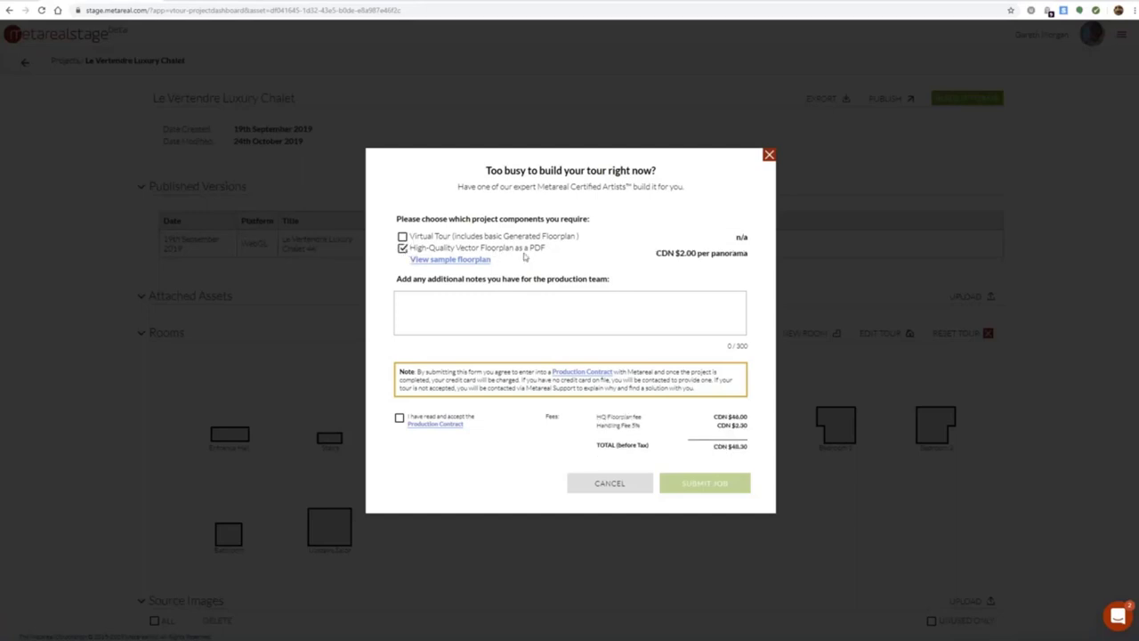
left_click(402, 237)
left_click(402, 248)
left_click(402, 236)
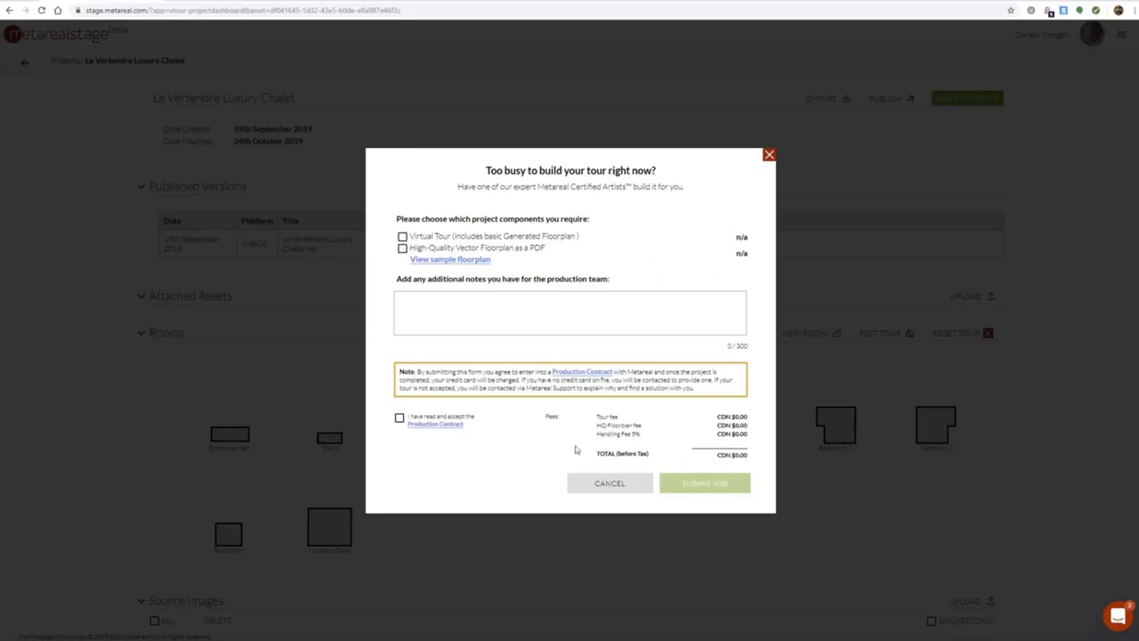
left_click(603, 483)
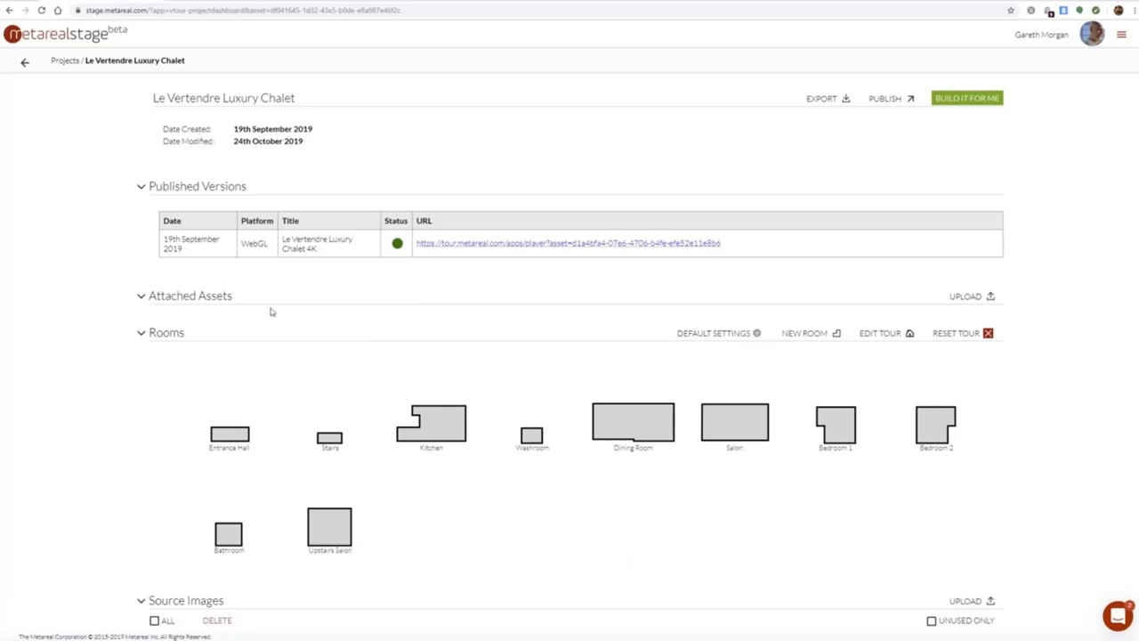
Examine the project's rooms and source images, and open the source image upload without adding any files
scroll(466, 319, "down", 1)
scroll(466, 320, "down", 3)
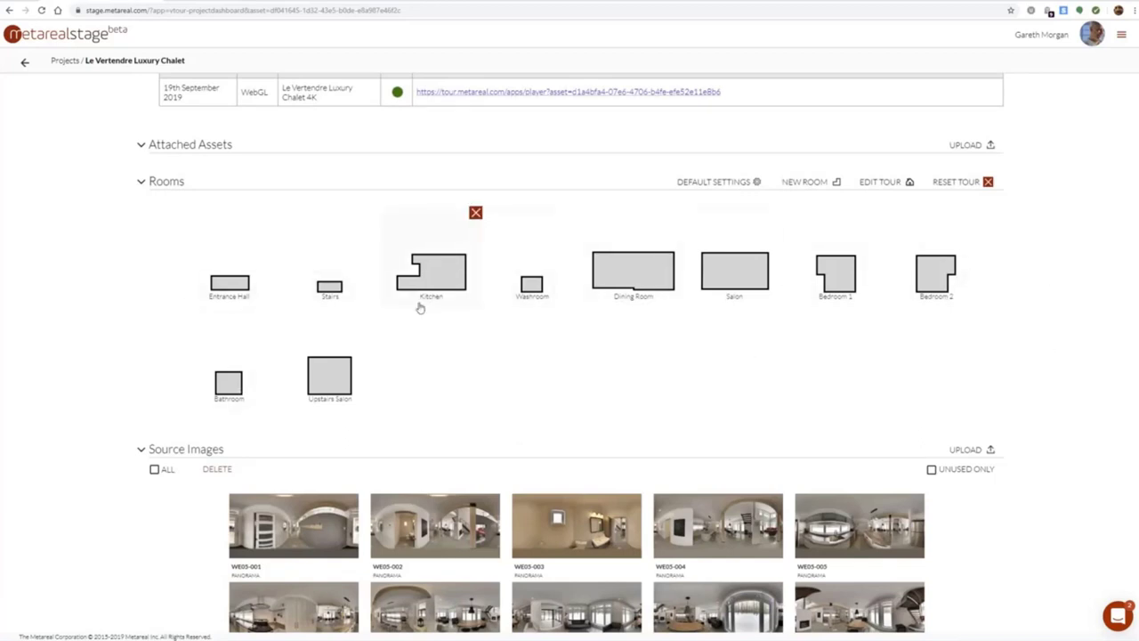
scroll(516, 442, "down", 5)
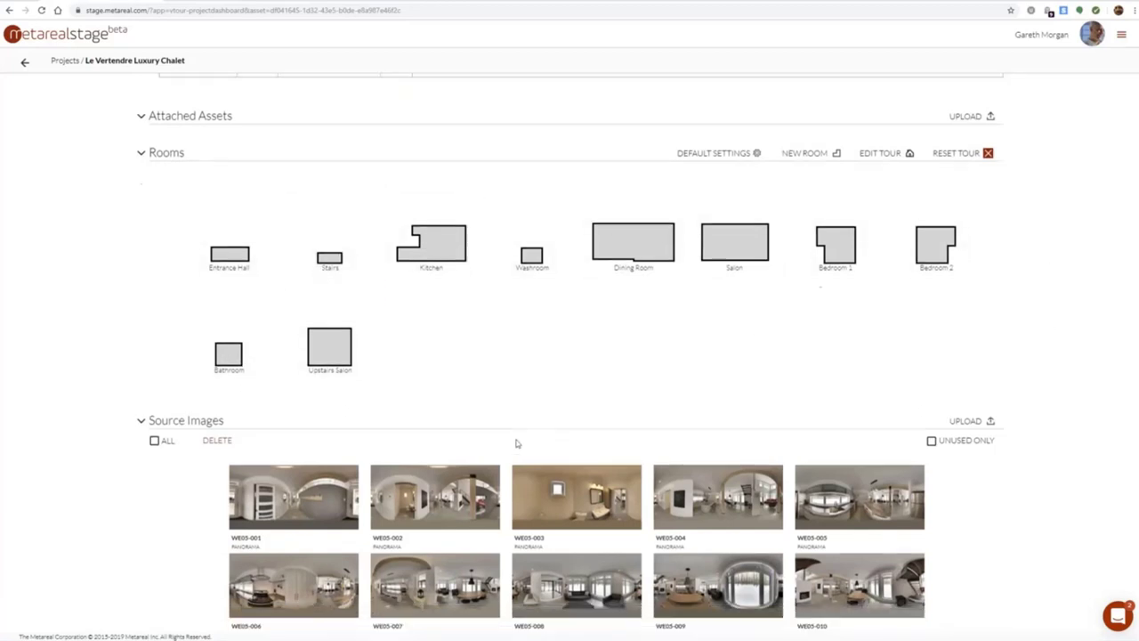
scroll(517, 442, "down", 1)
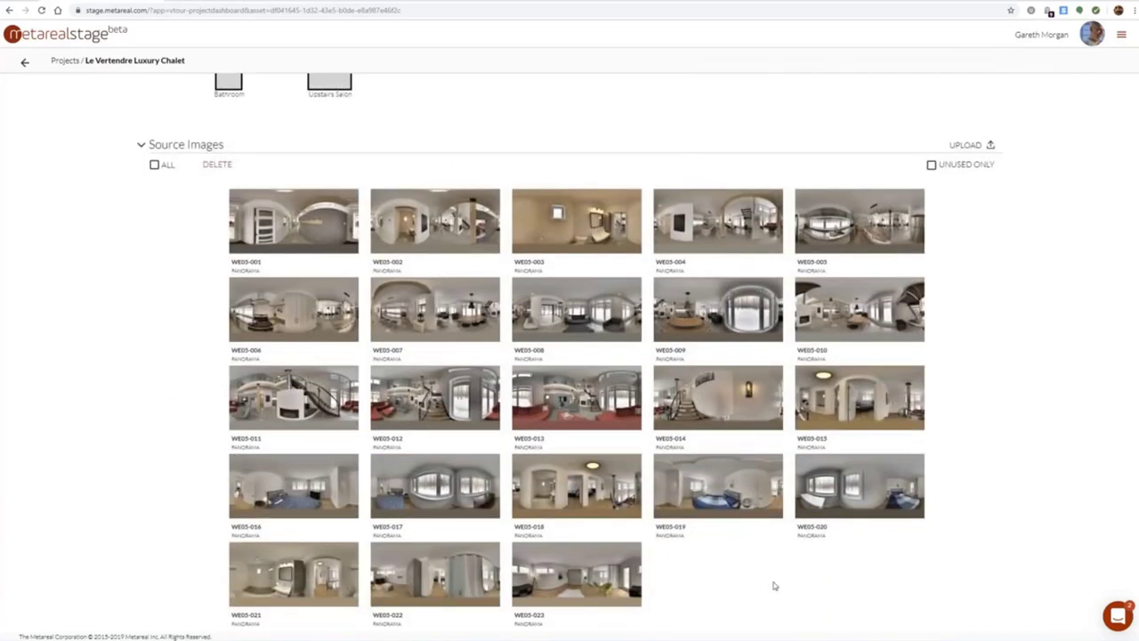
scroll(994, 478, "up", 1)
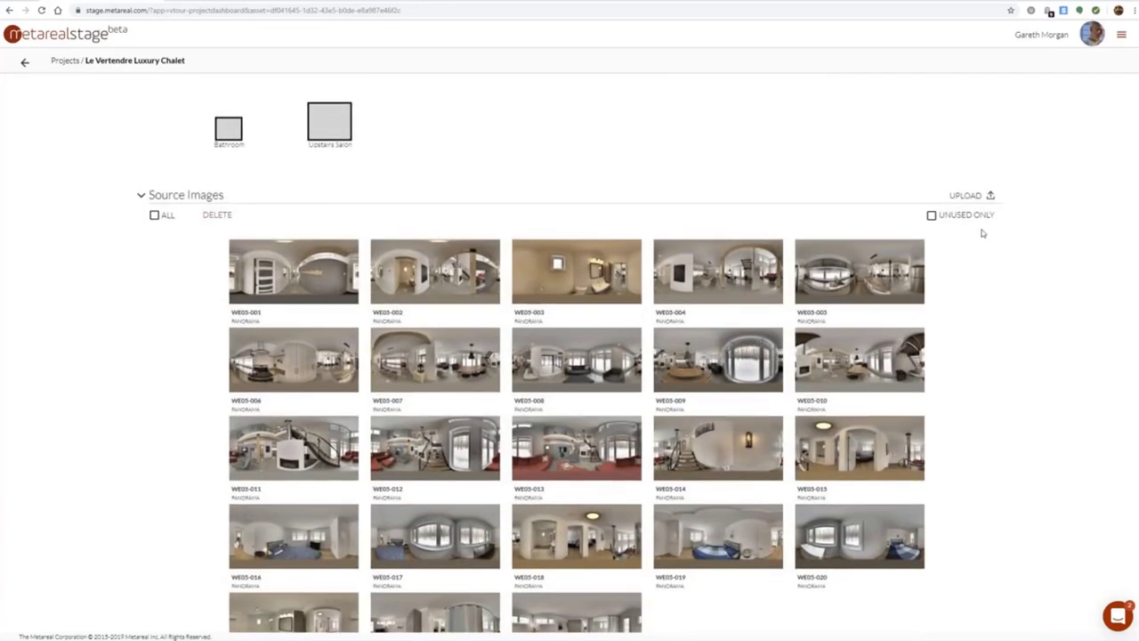
left_click(976, 196)
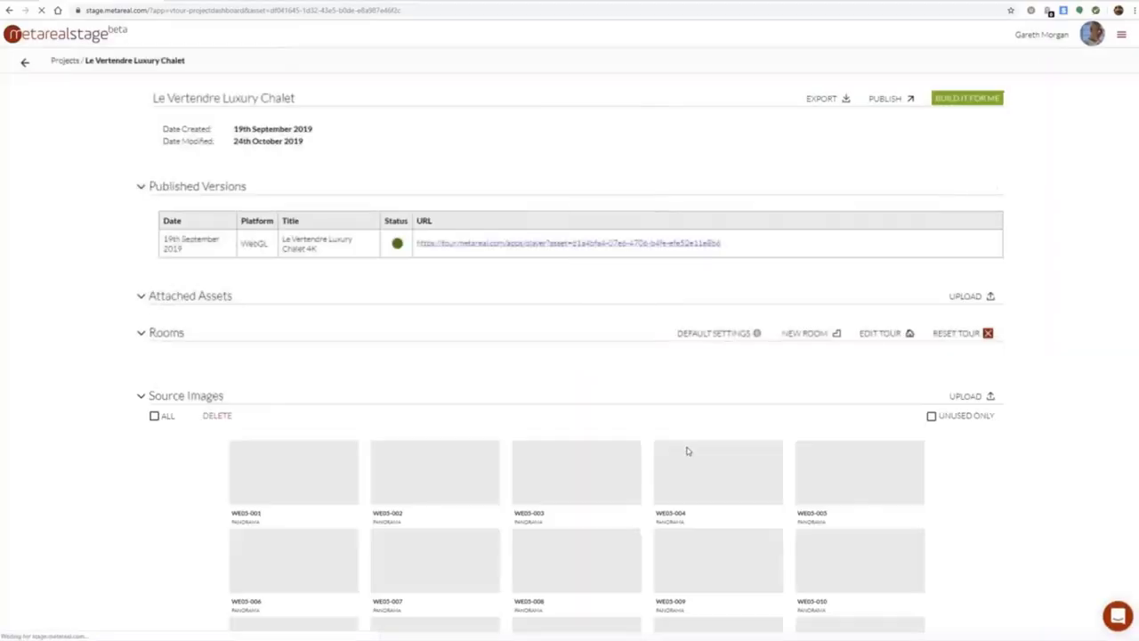
scroll(686, 452, "down", 4)
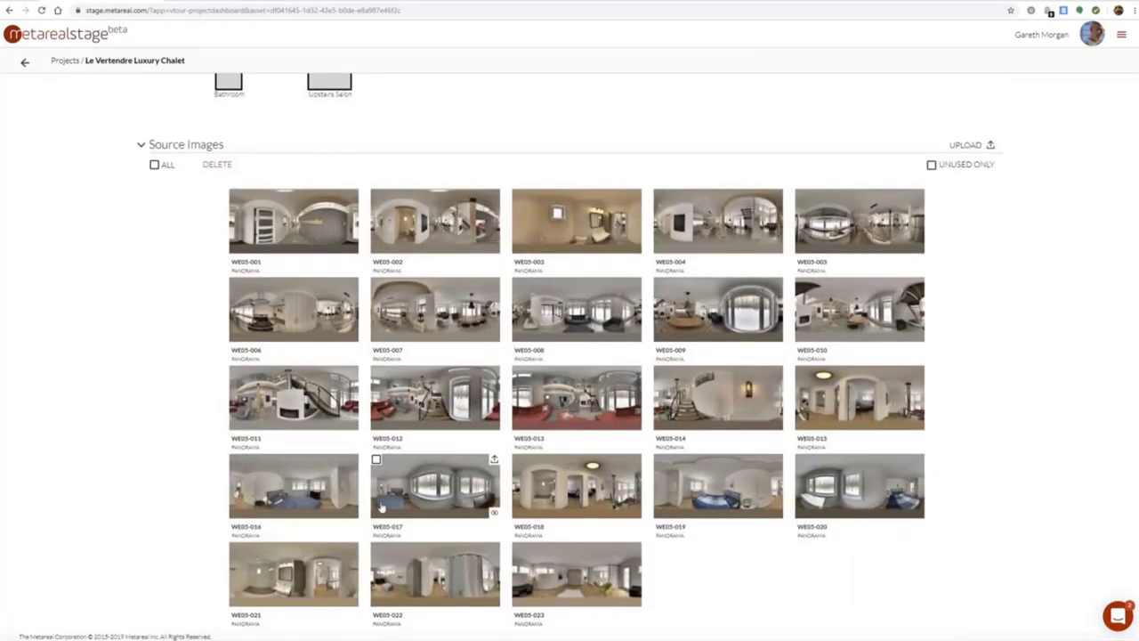
Try selecting individual source images among WE05-001, WE05-002 and WE05-003, and clear the selection
mouse_move(287, 218)
left_click(234, 194)
left_click(376, 194)
left_click(518, 194)
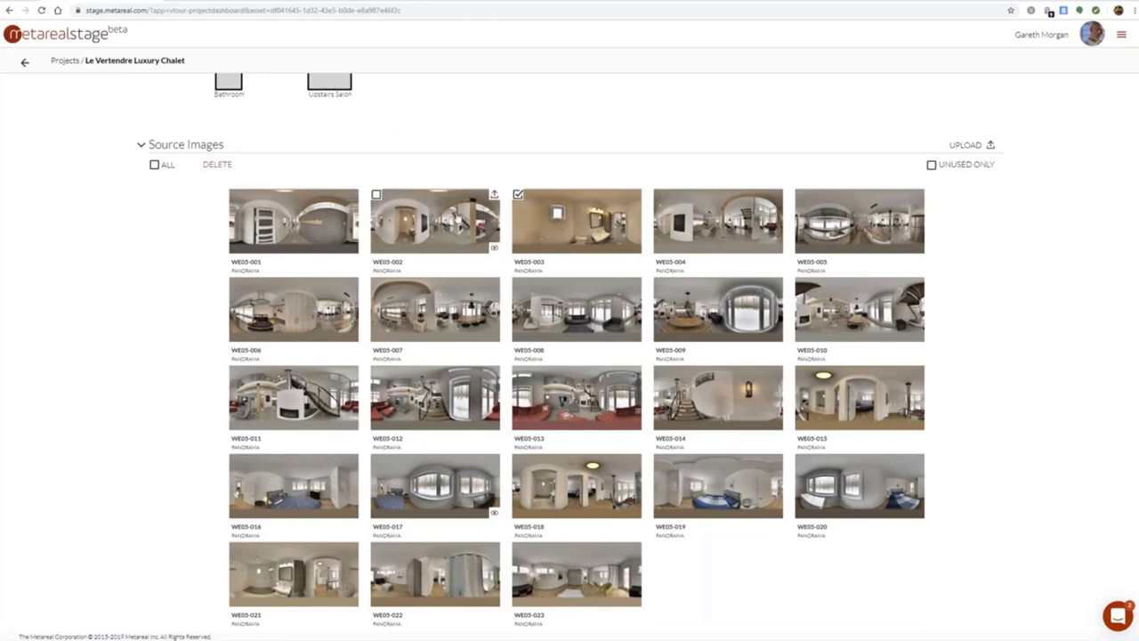
scroll(583, 390, "up", 3)
scroll(583, 390, "down", 3)
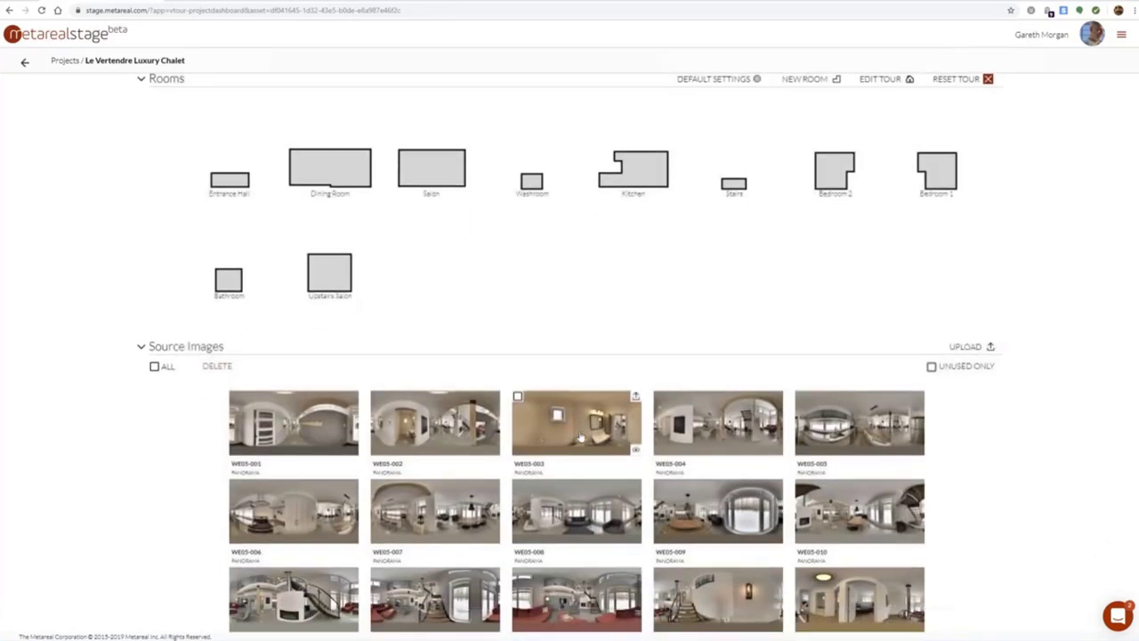
Open the replacement upload for source image WE05-002 and leave it without replacing the image
mouse_move(354, 305)
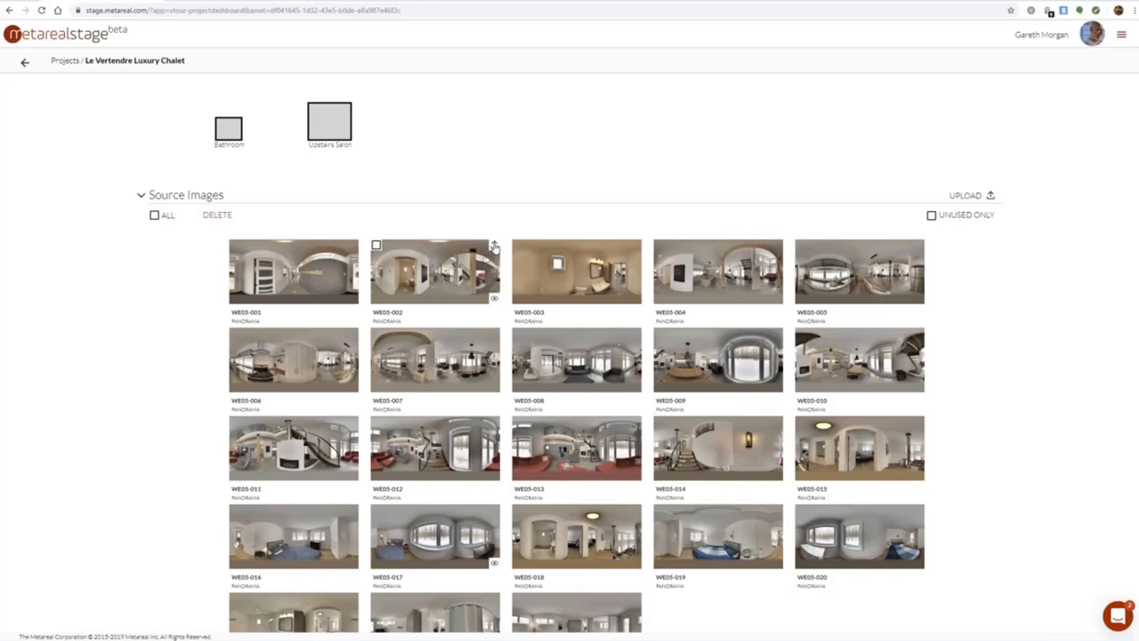
left_click(494, 246)
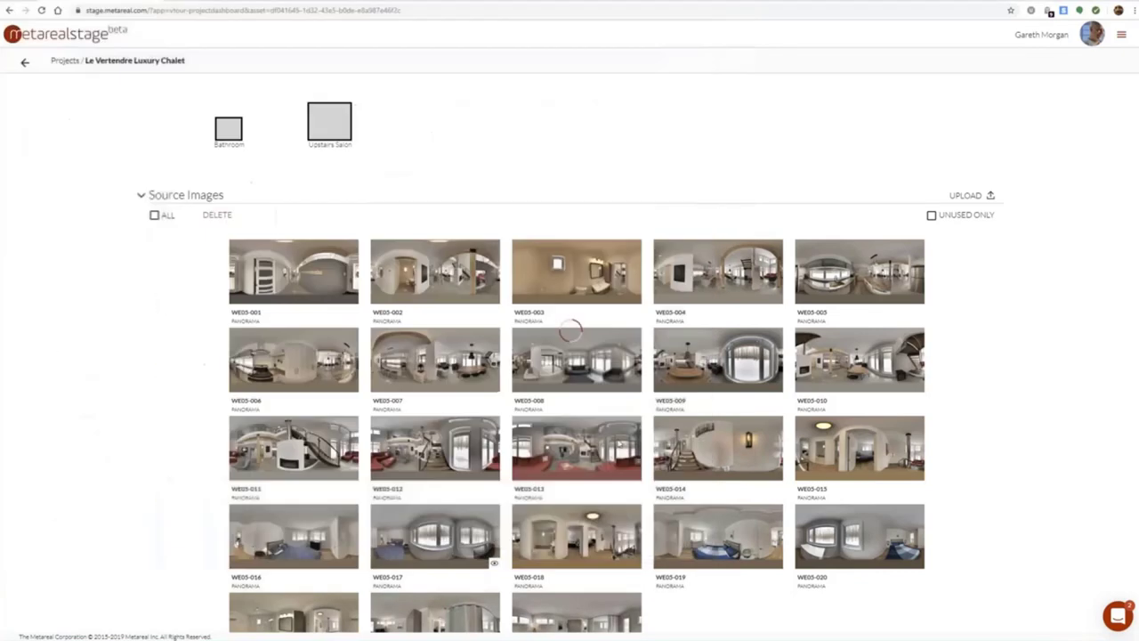
left_click(679, 548)
scroll(552, 409, "down", 1)
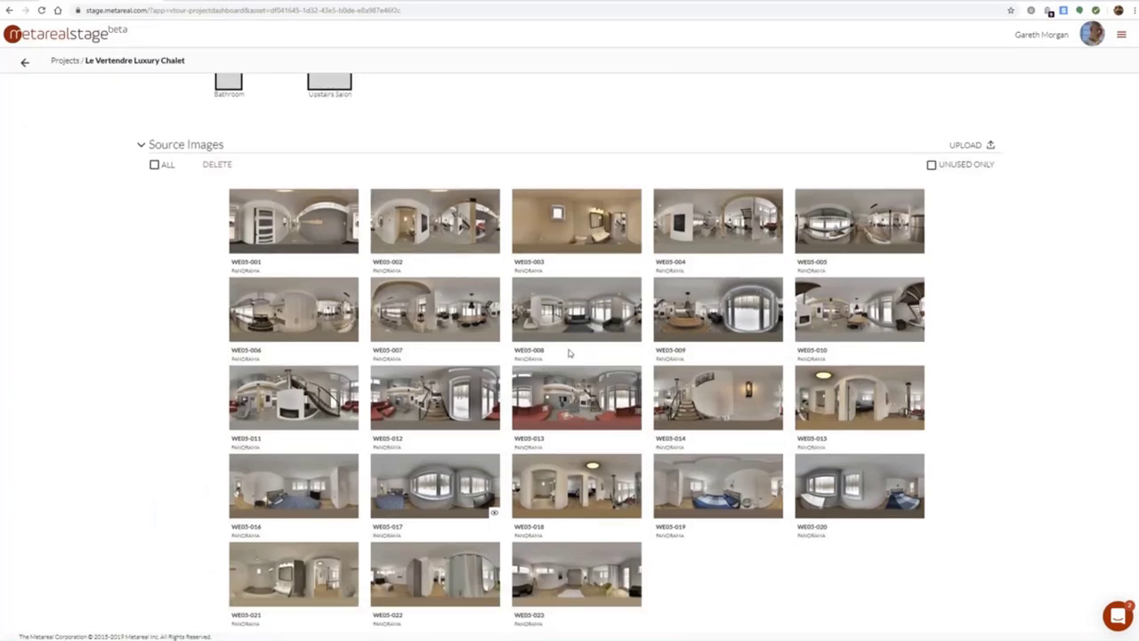
Preview source image WE05-007, advance to WE05-008 and look around its panorama
scroll(403, 237, "up", 4)
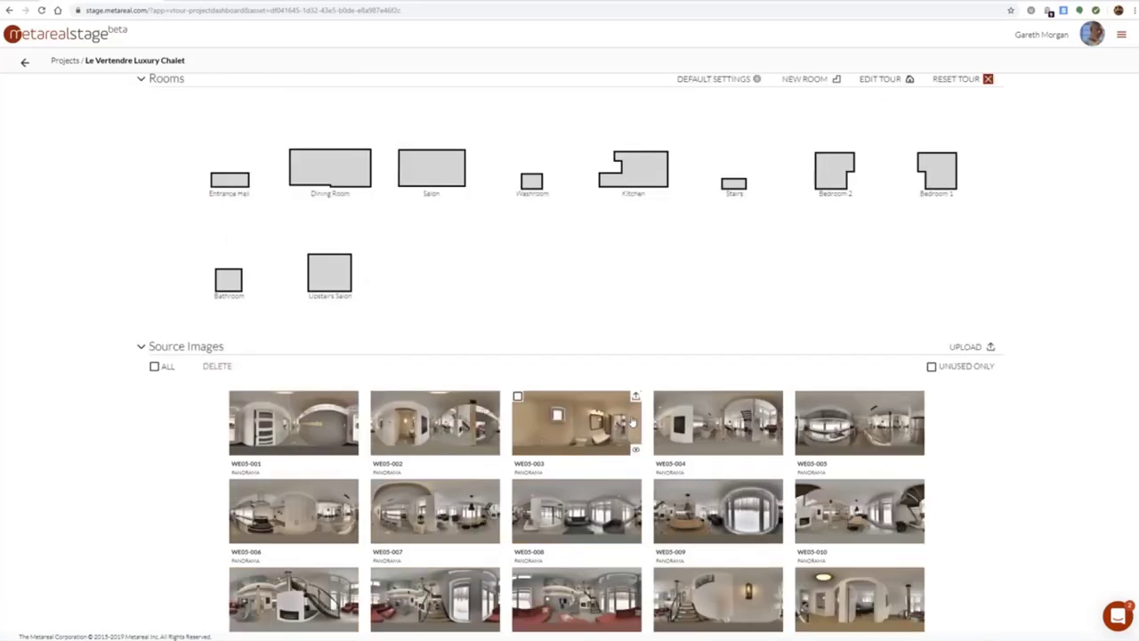
scroll(587, 442, "down", 4)
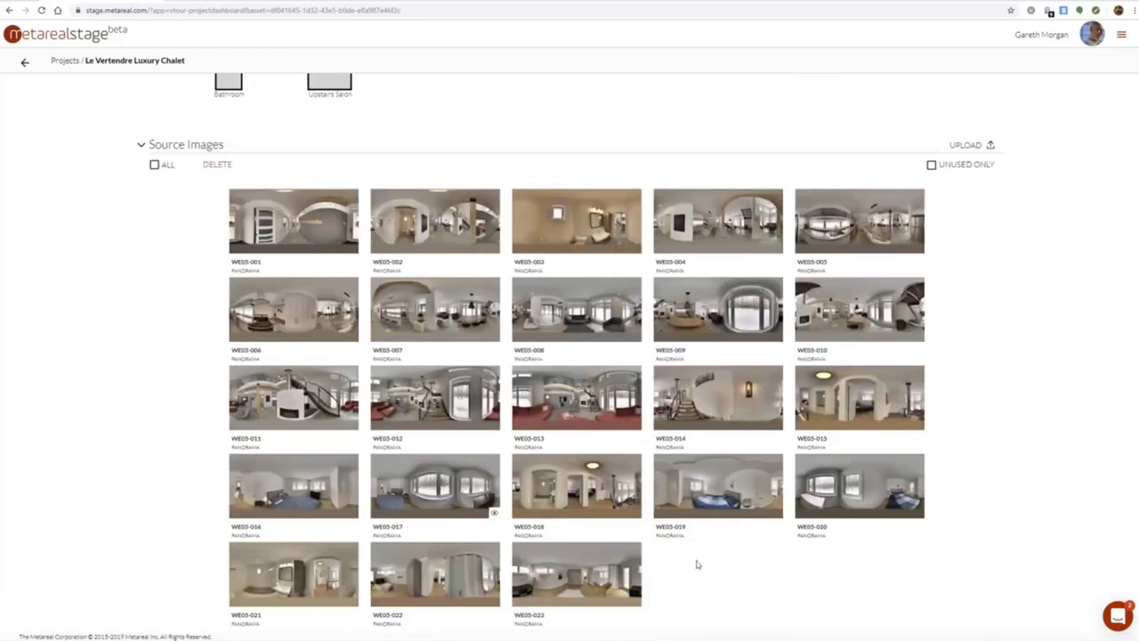
left_click(495, 338)
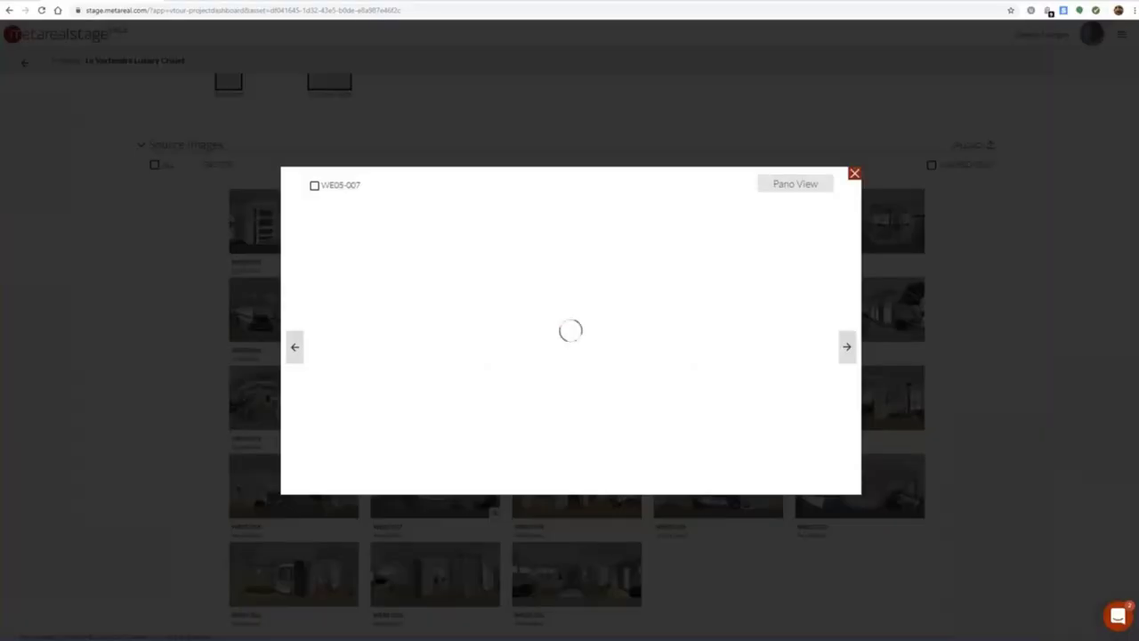
left_click(846, 346)
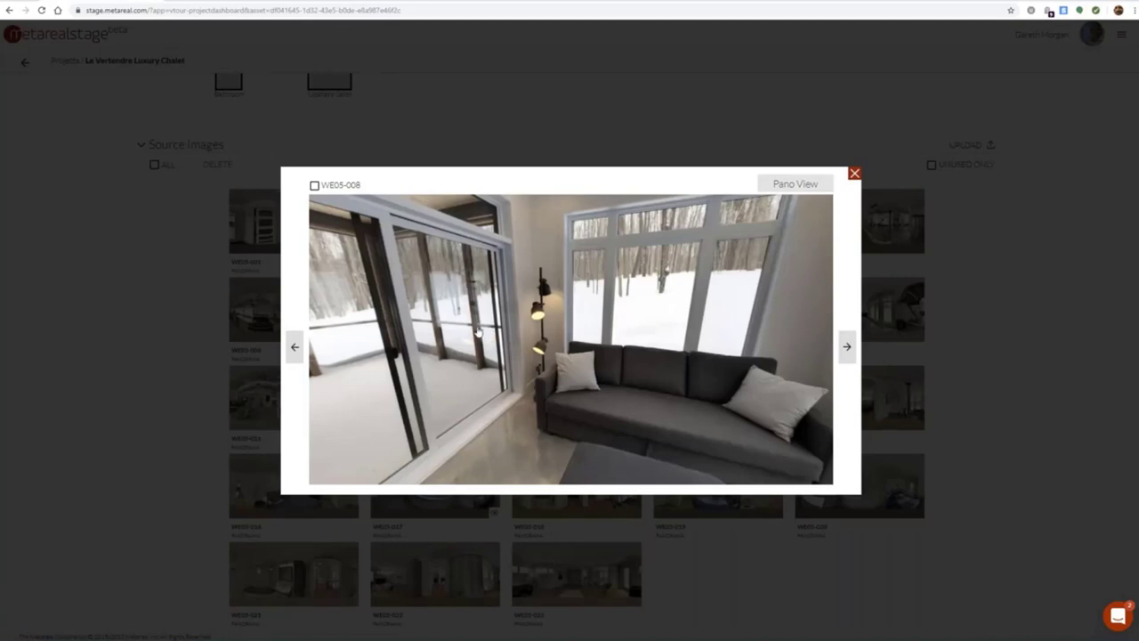
left_click_drag(488, 331, 712, 344)
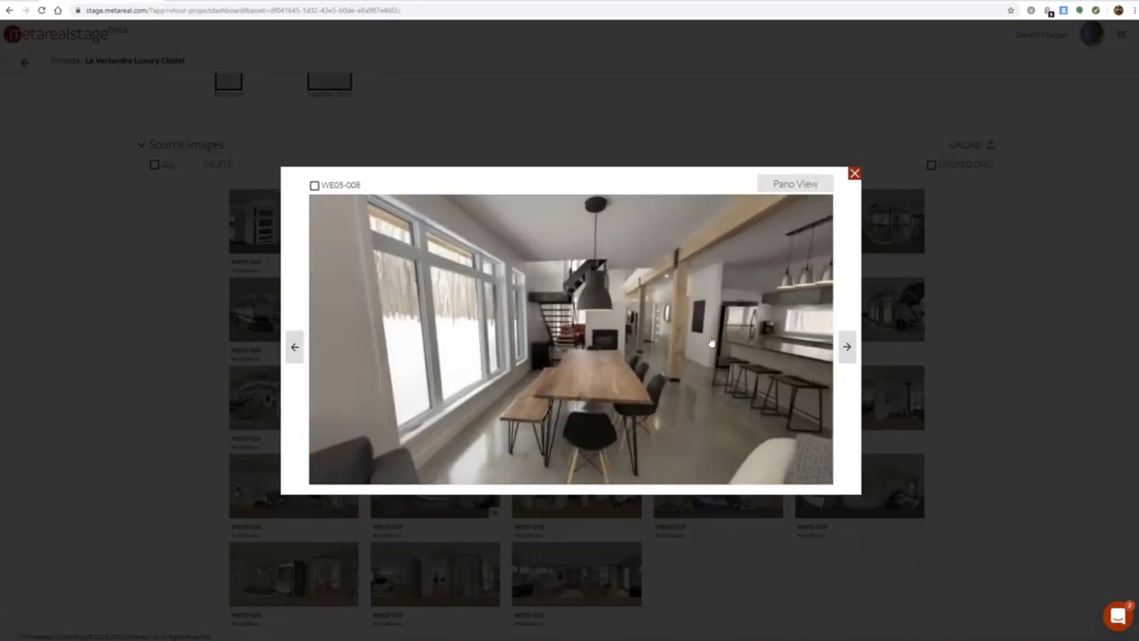
left_click_drag(711, 344, 548, 331)
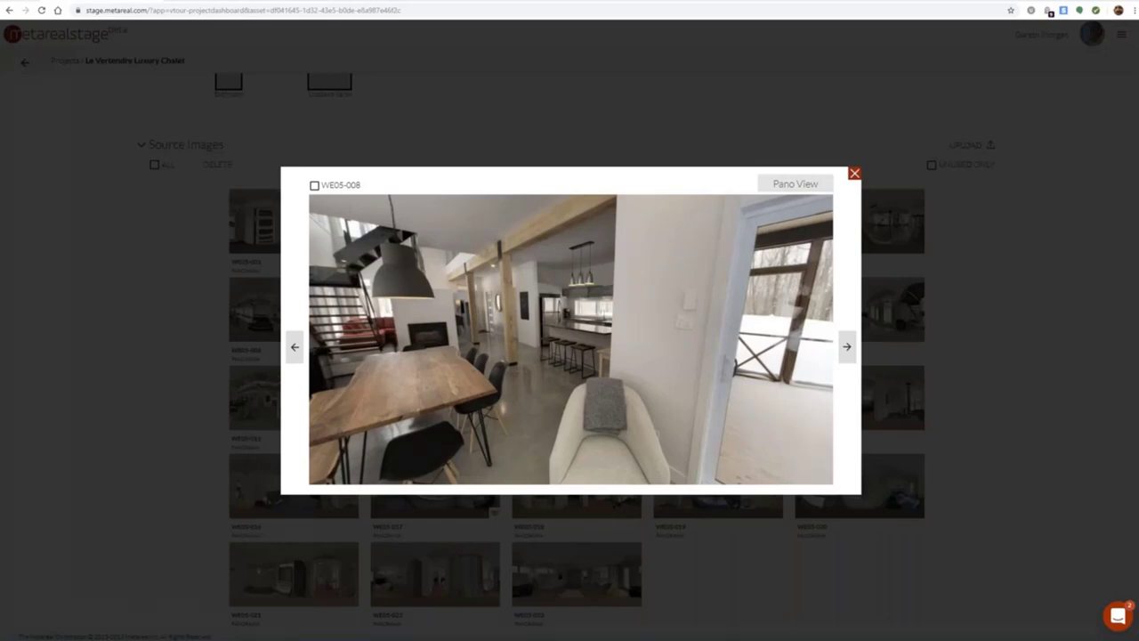
scroll(722, 344, "up", 1)
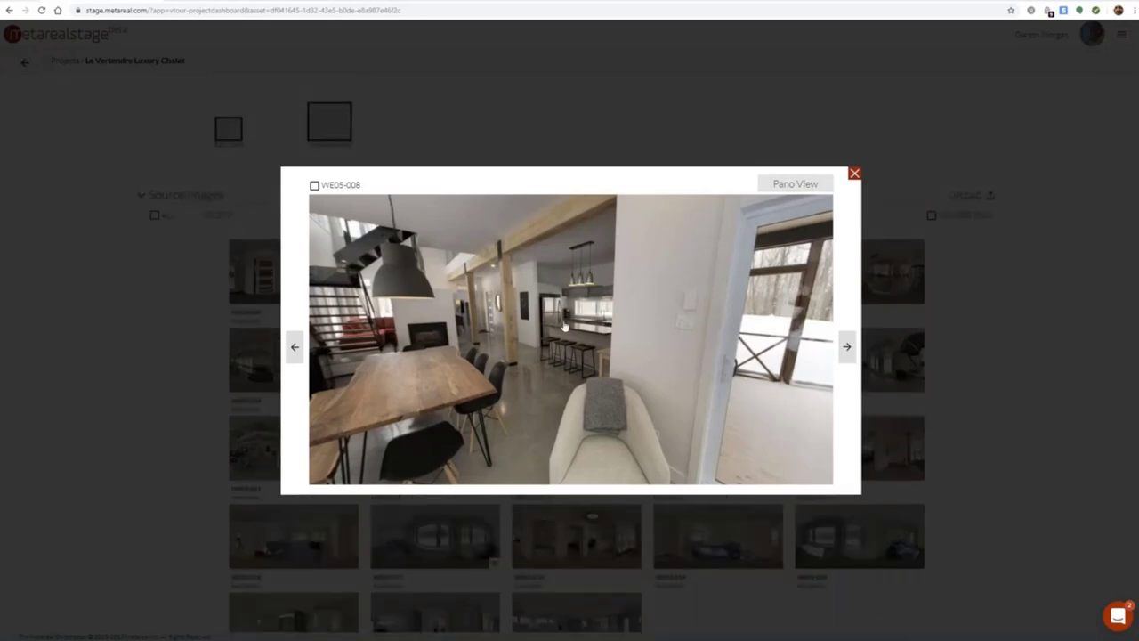
left_click_drag(516, 339, 670, 333)
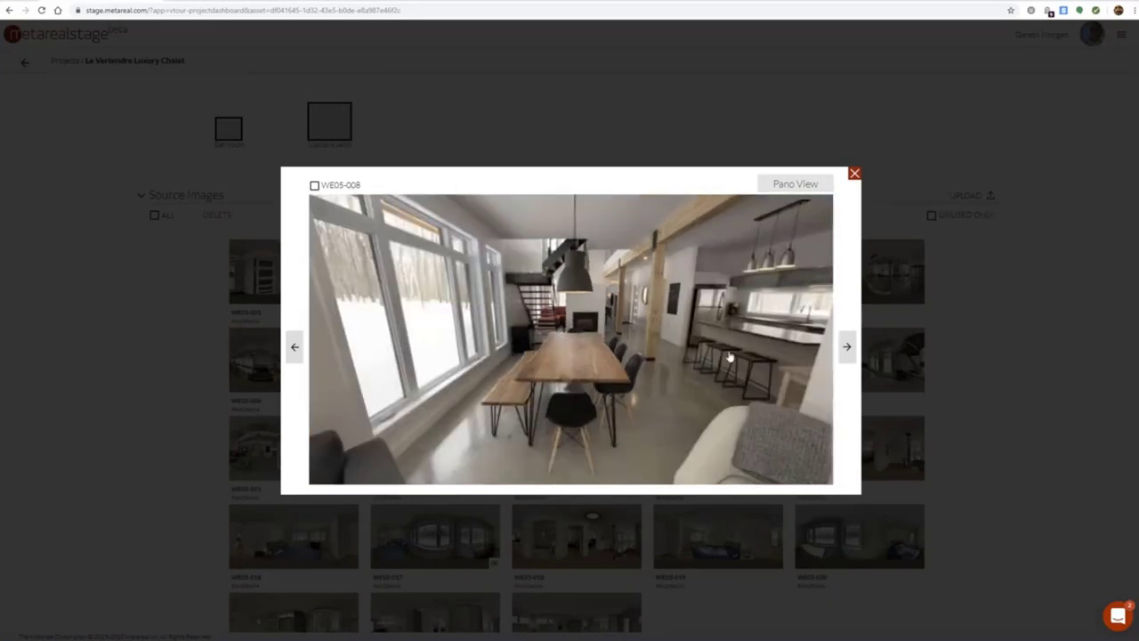
Look around panorama WE05-009, switch the preview to Pano View and advance to WE05-011
key("Right")
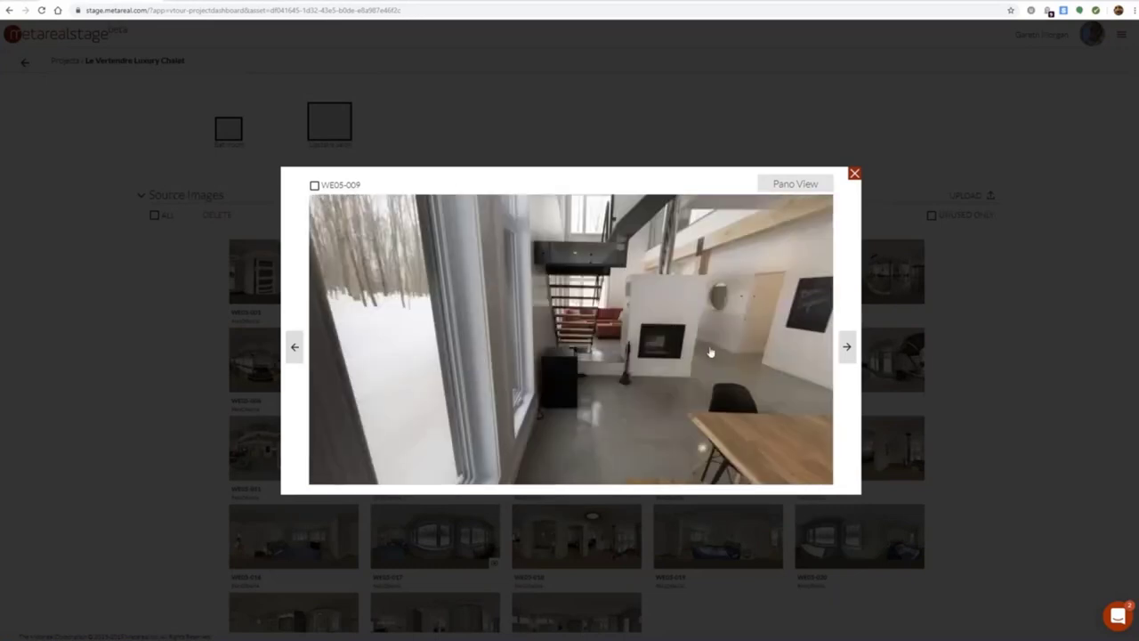
left_click_drag(711, 346, 518, 374)
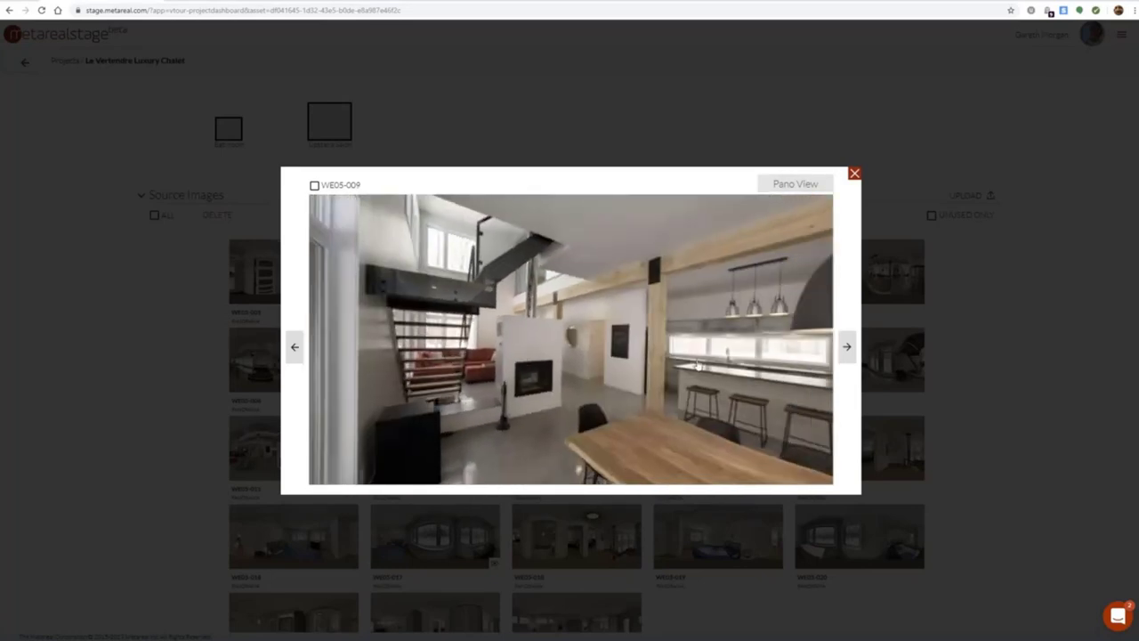
left_click_drag(792, 383, 597, 360)
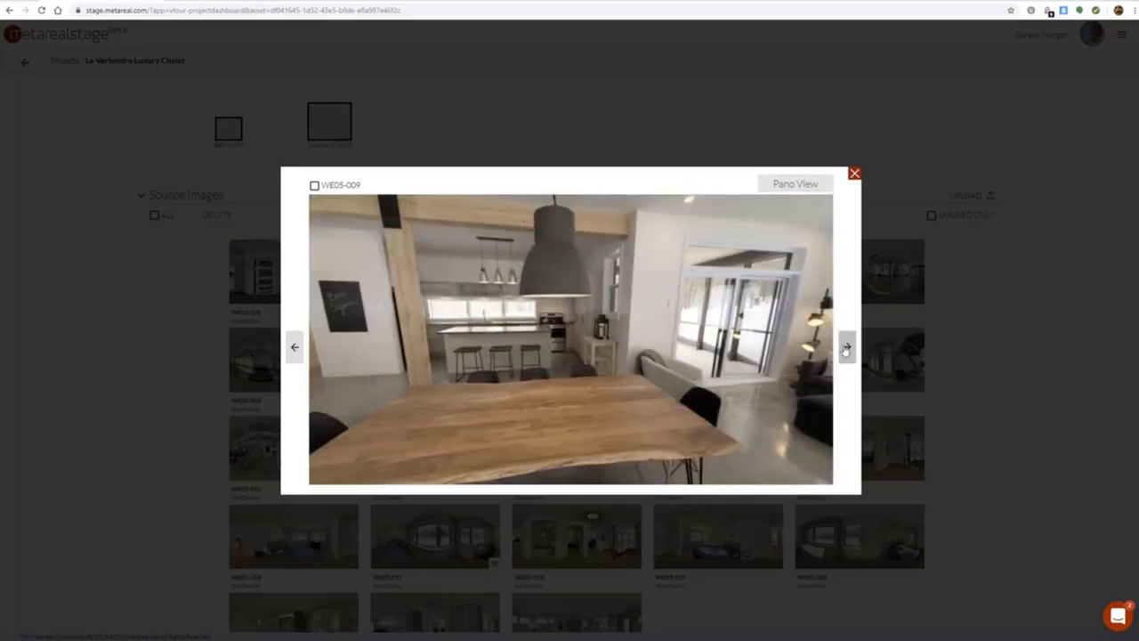
left_click(794, 183)
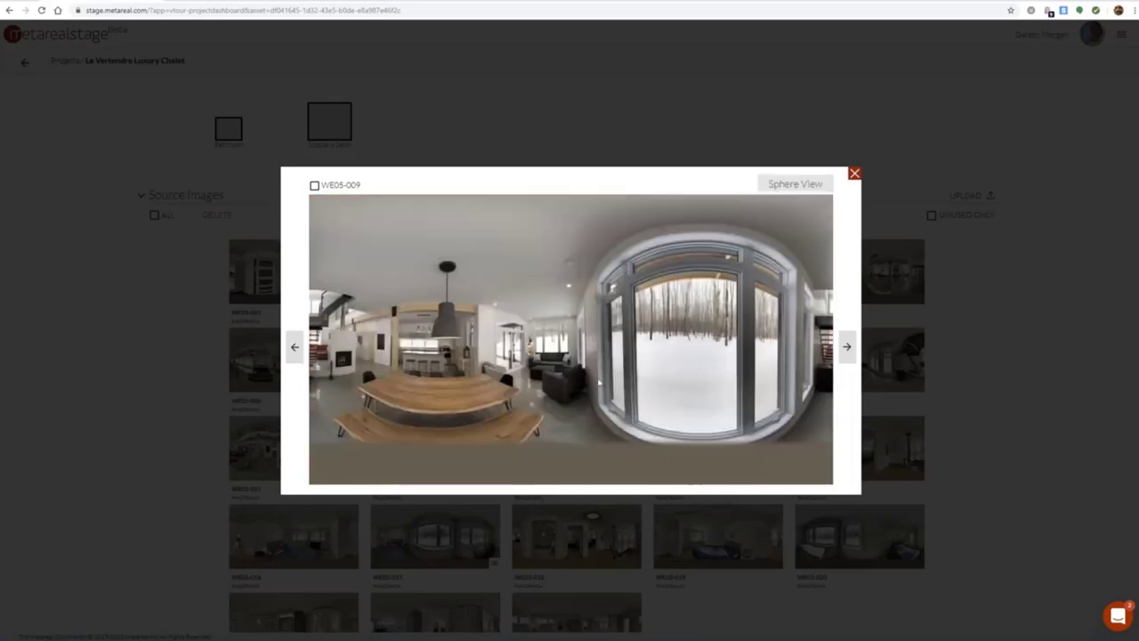
left_click(846, 348)
key("Right")
Mark source image WE05-011 as selected, close the preview, and add WE05-010 and WE05-012 through WE05-015 to the selection
left_click(314, 185)
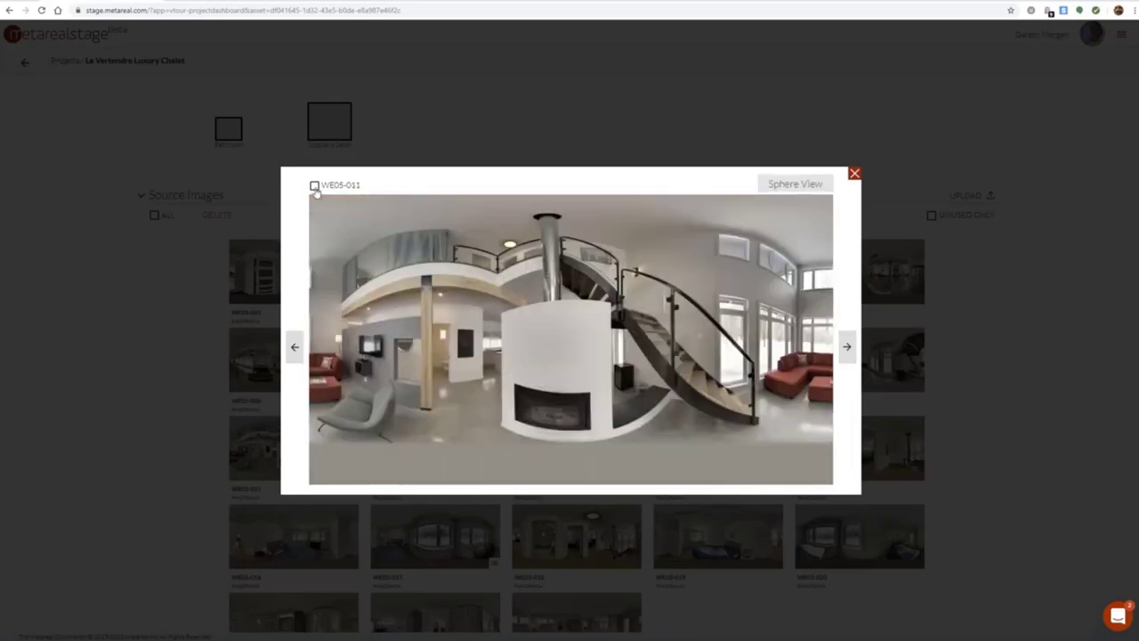
left_click(854, 174)
left_click(235, 372)
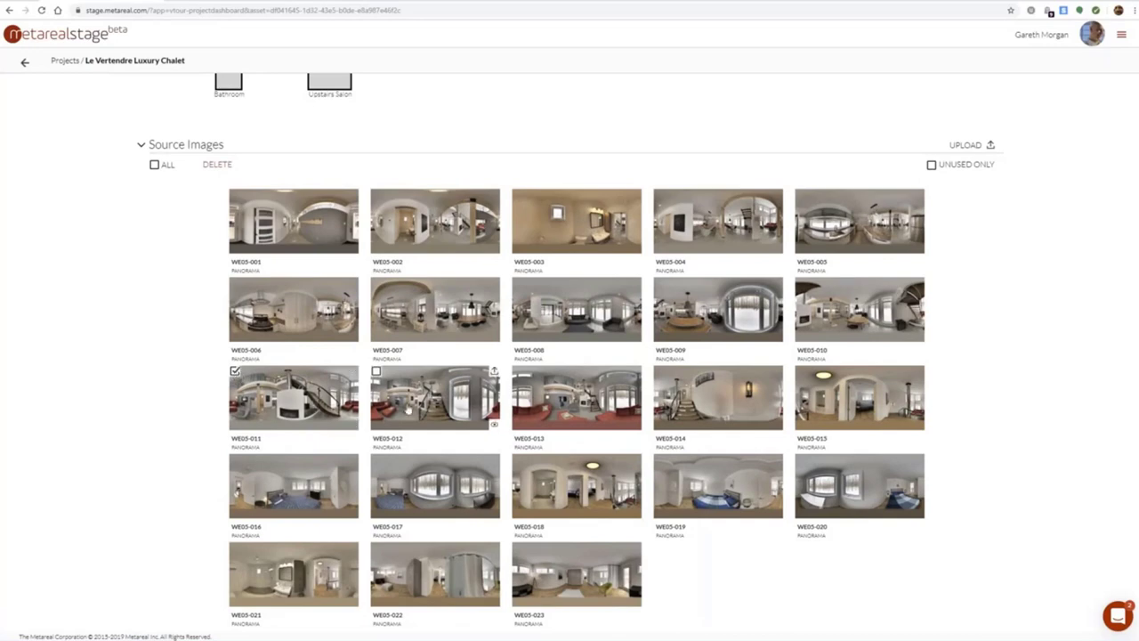
left_click(376, 371)
left_click(898, 319)
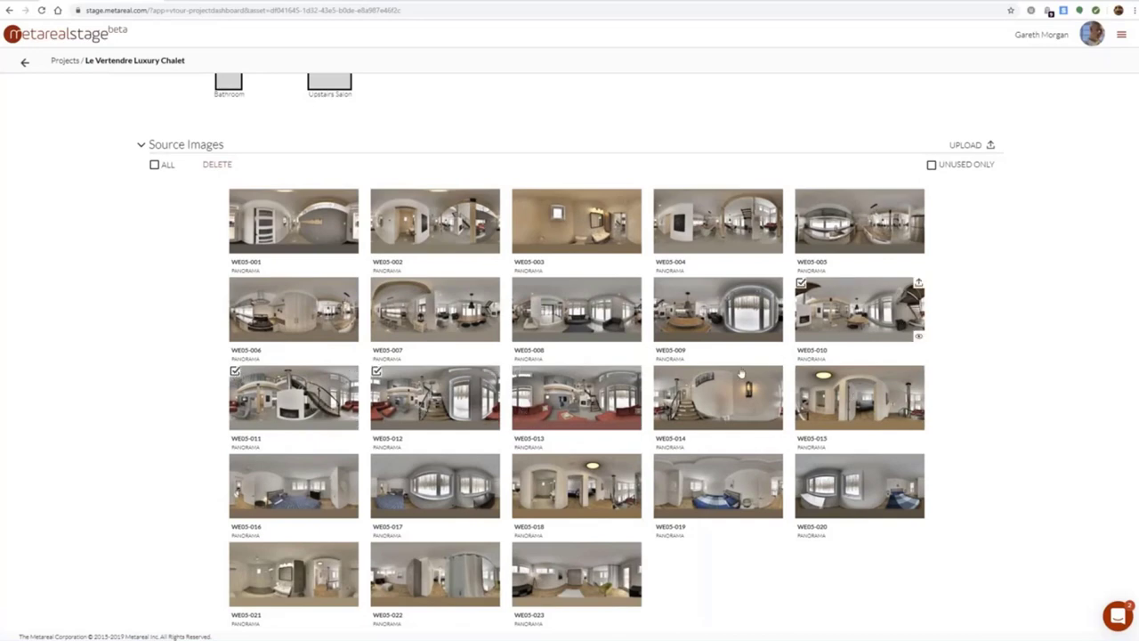
left_click(595, 402)
left_click(741, 405)
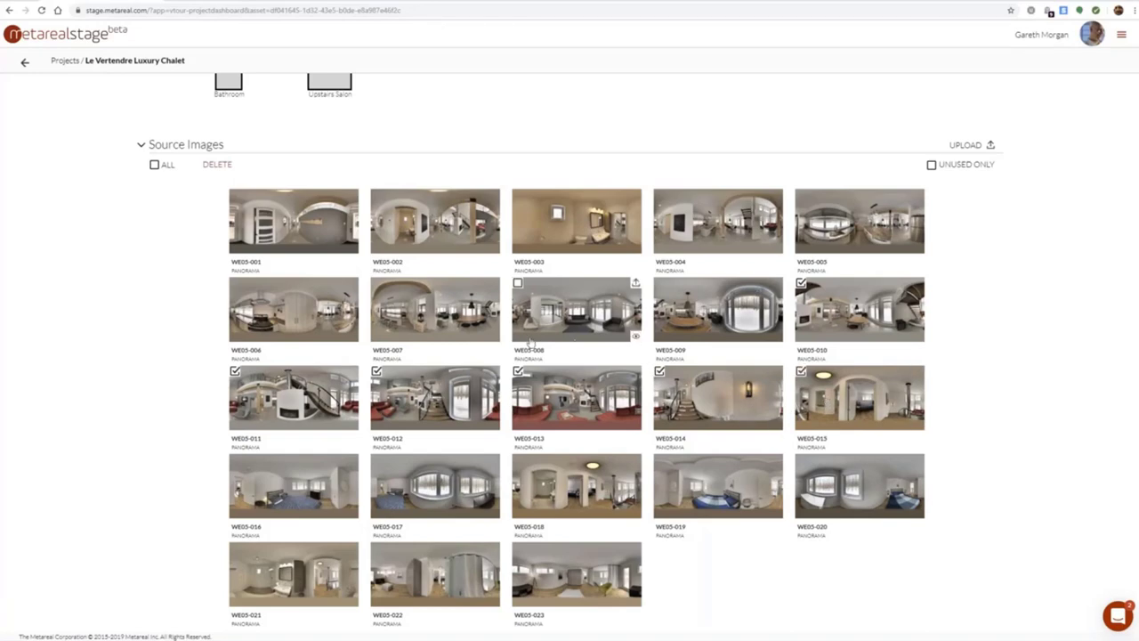
Open the Salon room in the room editor and look around its modelled sofa area
scroll(533, 347, "up", 3)
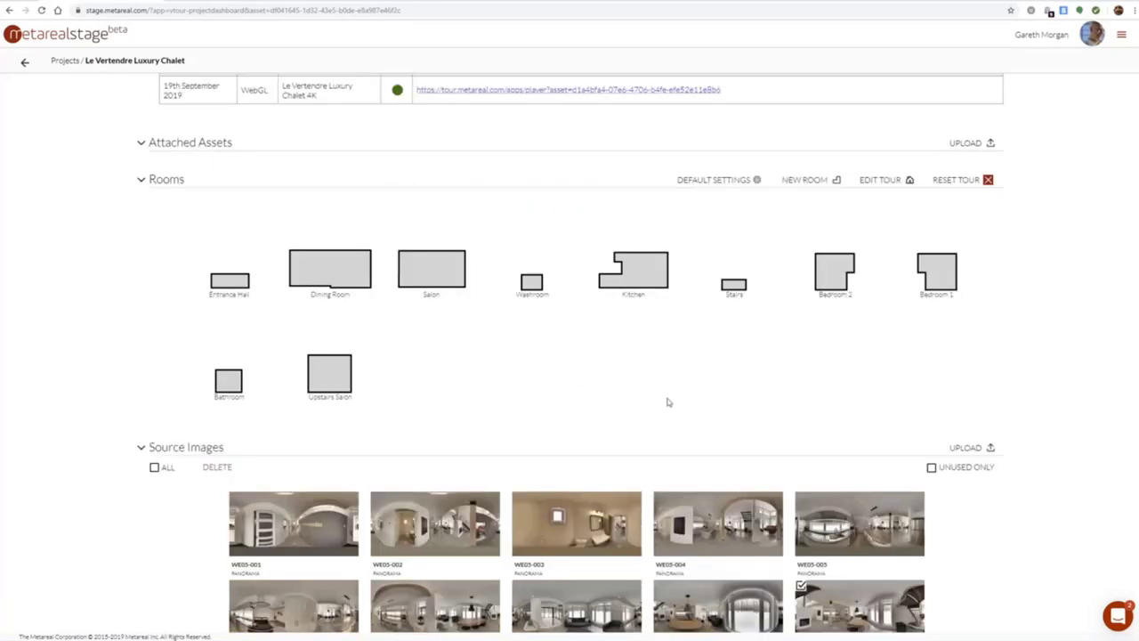
left_click(437, 272)
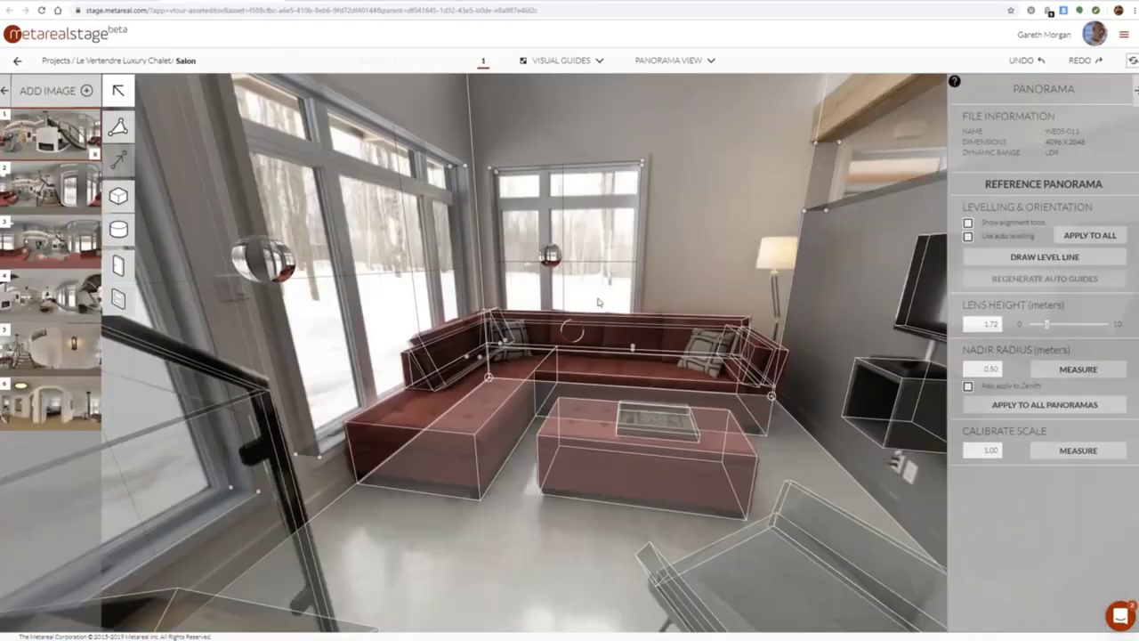
left_click_drag(701, 279, 703, 338)
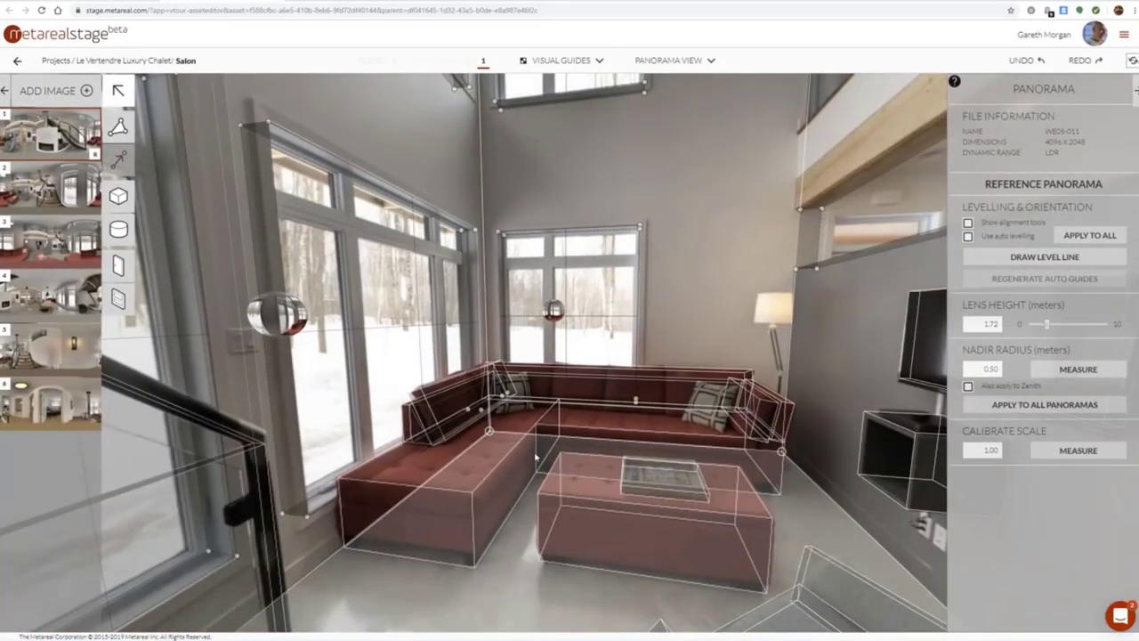
Move to the Salon's WE05-013 panorama, look around the room, and return to the project dashboard
mouse_move(42, 422)
left_click(556, 309)
left_click_drag(692, 250, 265, 210)
left_click_drag(685, 227, 373, 283)
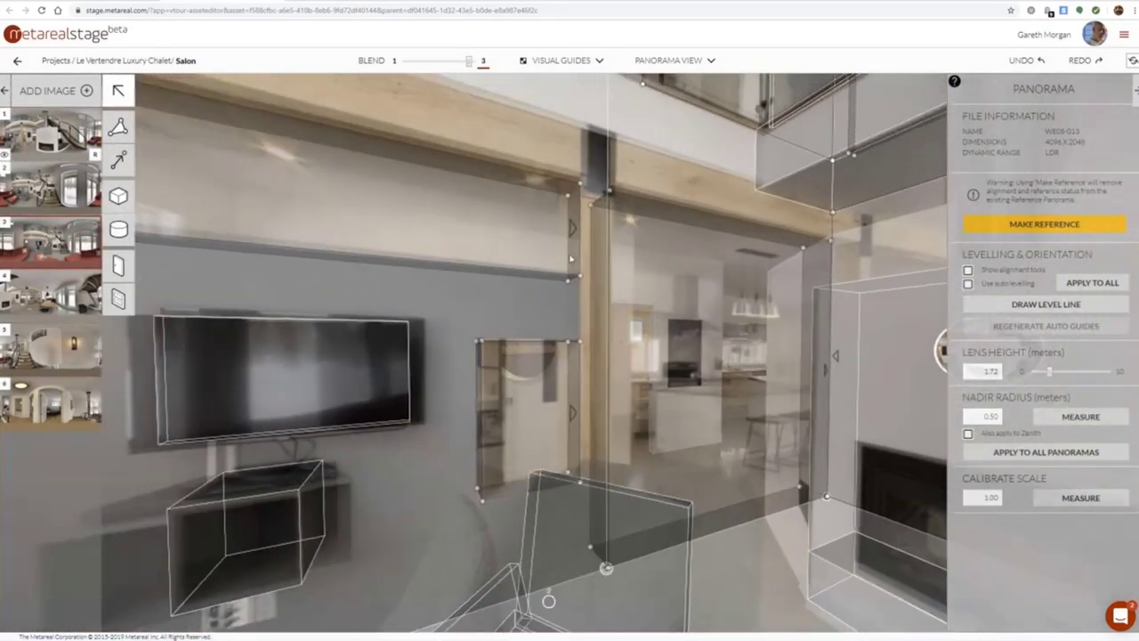
left_click_drag(614, 272, 427, 332)
scroll(428, 332, "down", 2)
left_click_drag(689, 336, 615, 341)
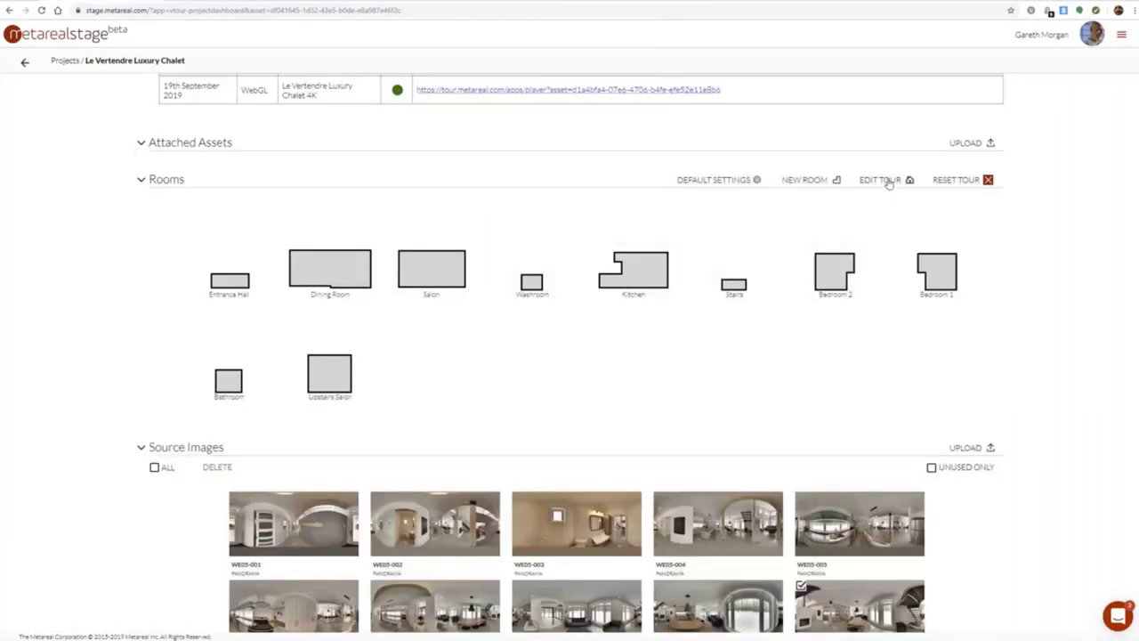
Open the tour editor, view the First Floor and Ground Floor plans, and switch to Model View
left_click(881, 179)
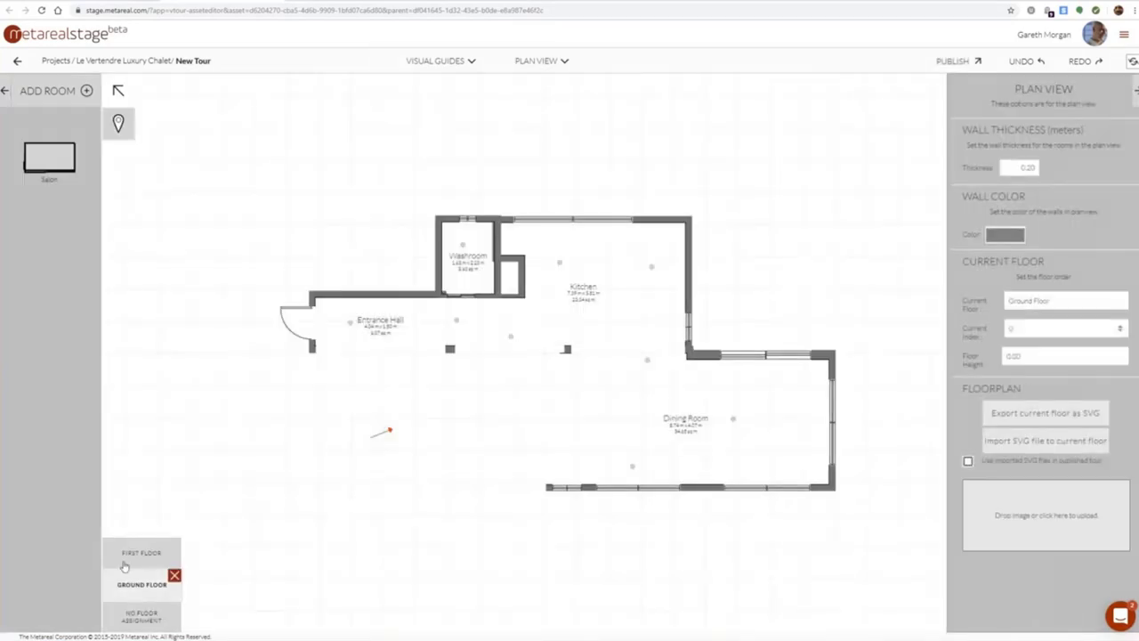
left_click(126, 565)
left_click(126, 595)
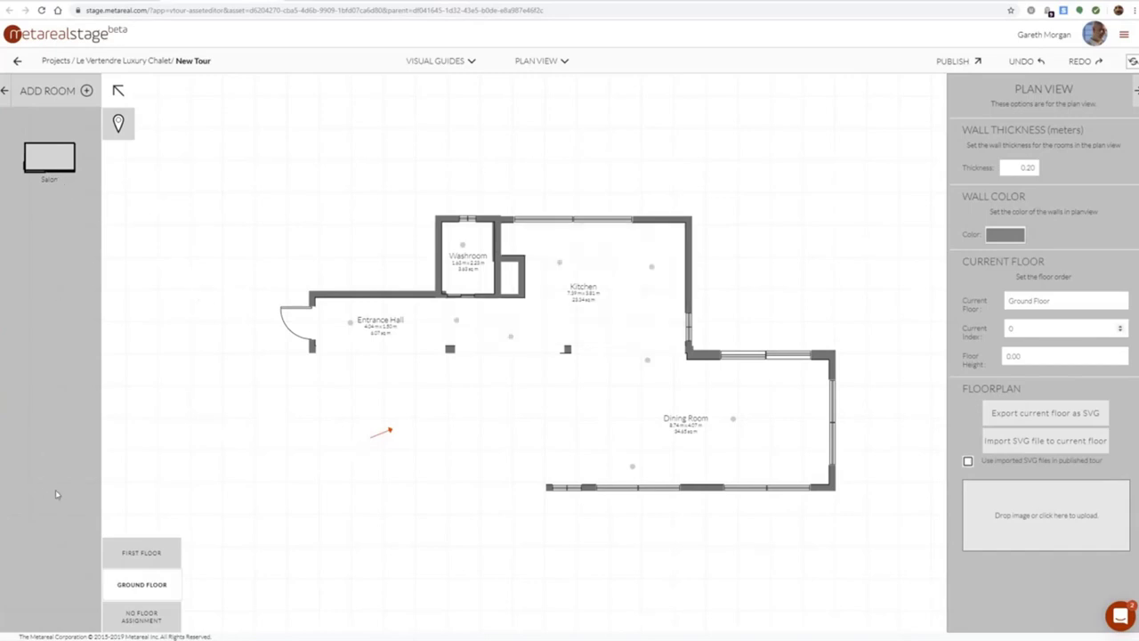
left_click(536, 61)
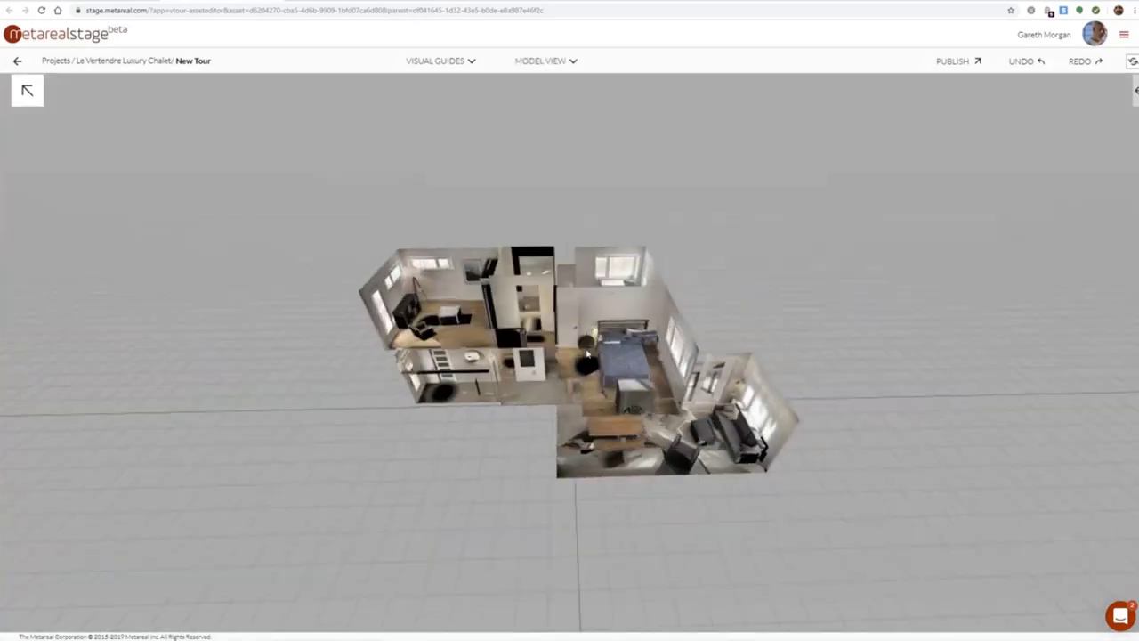
Switch the tour to Preview, look along the entrance hallway, and review the tour's preview settings
left_click(546, 61)
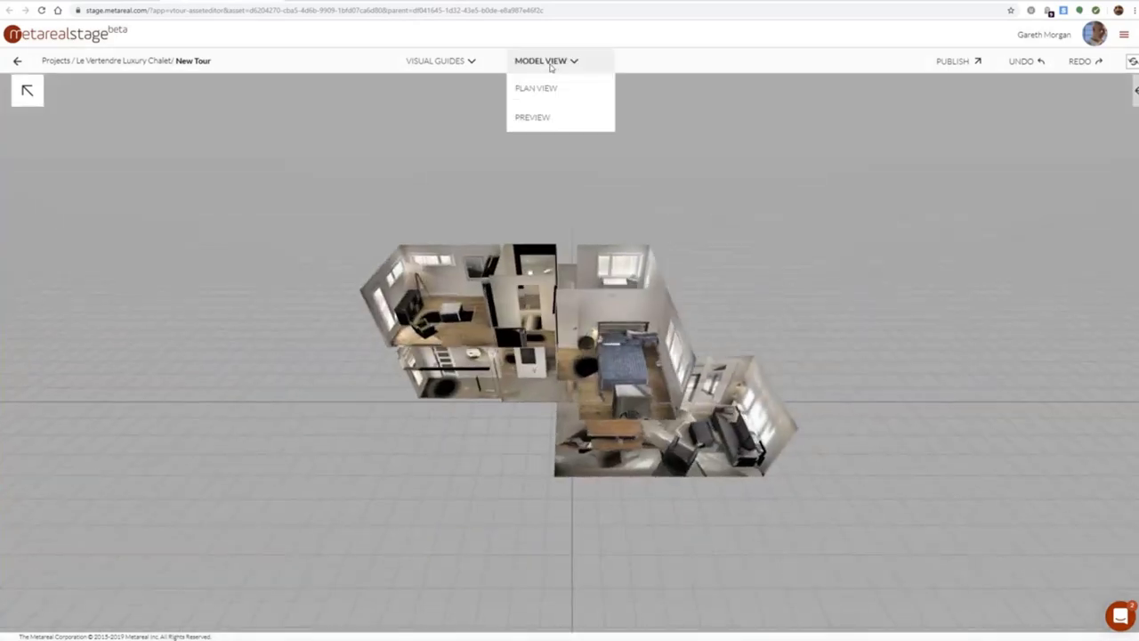
left_click(533, 116)
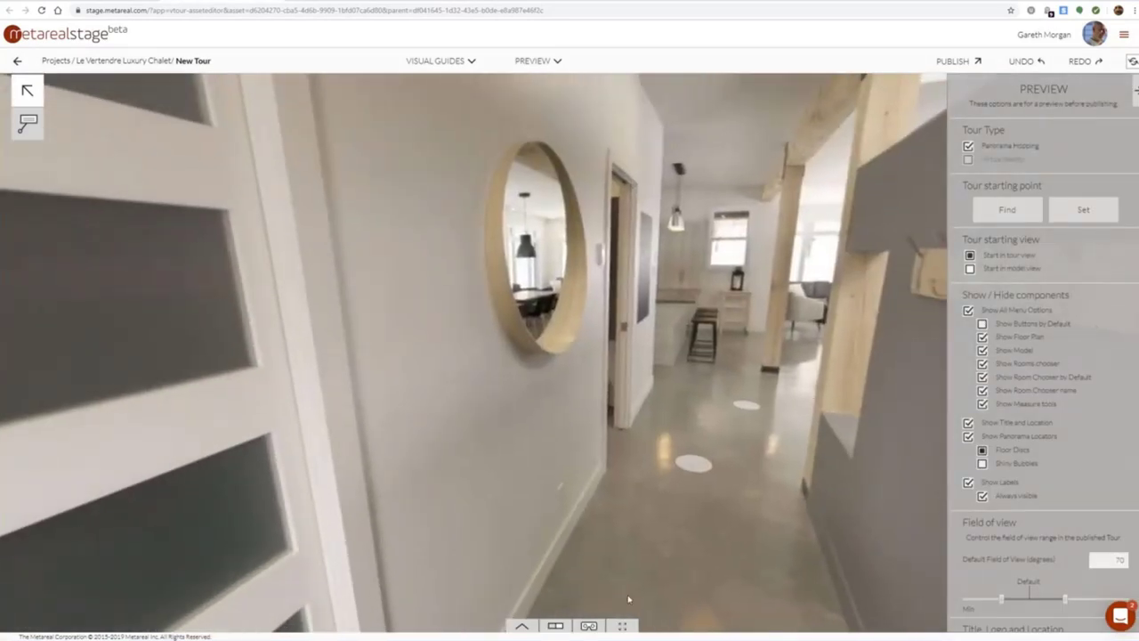
left_click_drag(754, 362, 582, 408)
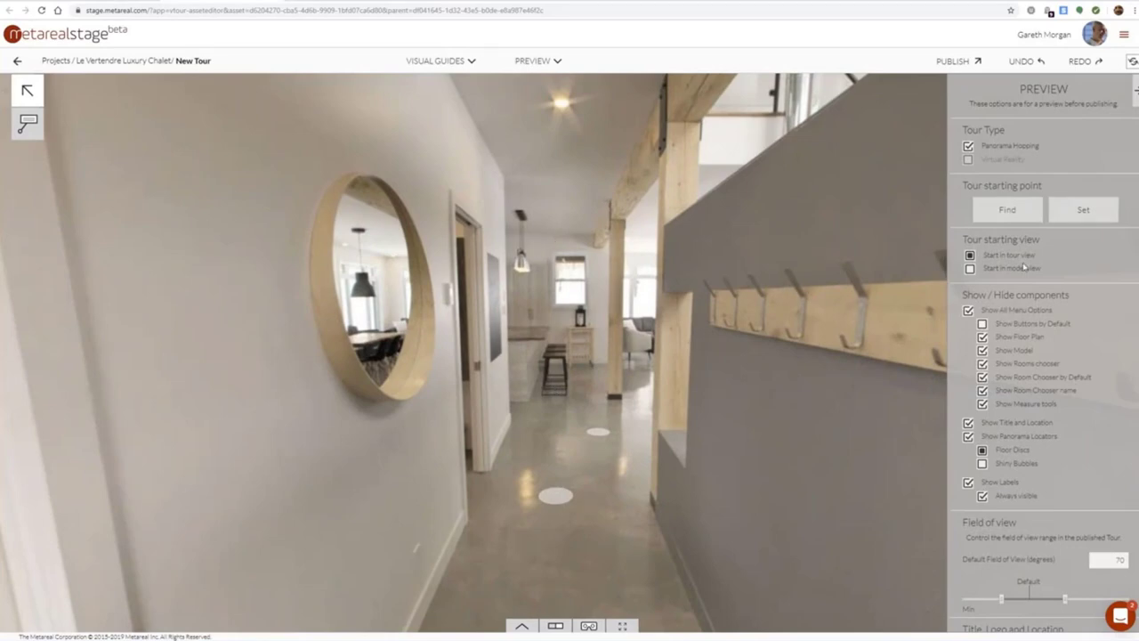
scroll(1044, 479, "down", 2)
scroll(1036, 382, "up", 2)
scroll(1048, 516, "down", 5)
scroll(1048, 515, "up", 5)
left_click(28, 124)
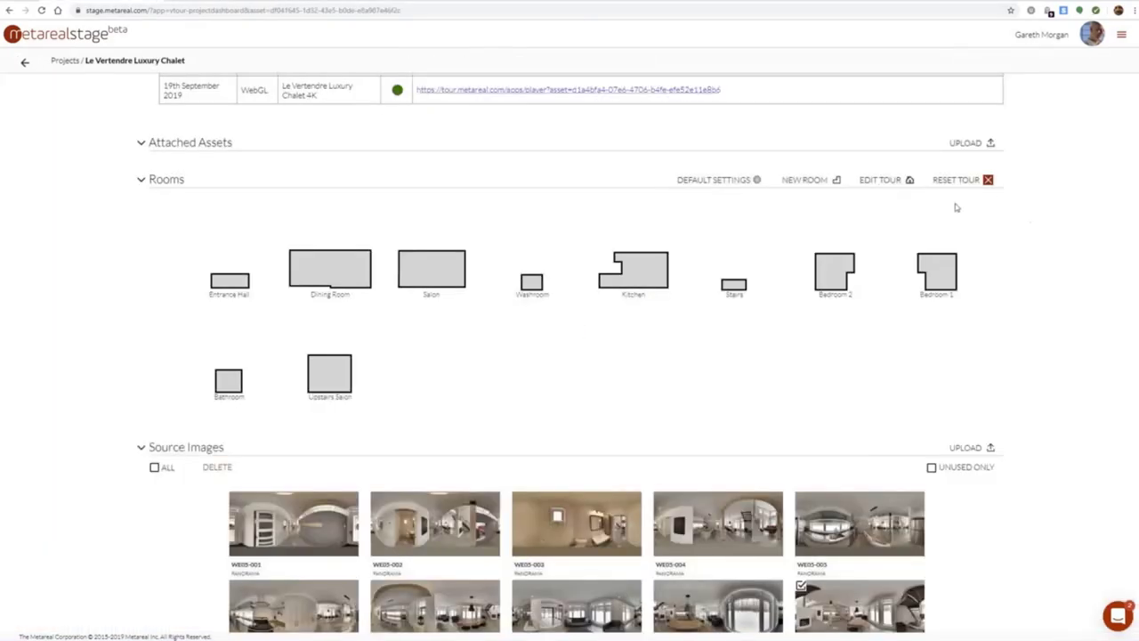
Look over the rooms and source images on the Le Vertendre Luxury Chalet project dashboard
left_click(953, 185)
scroll(848, 379, "down", 3)
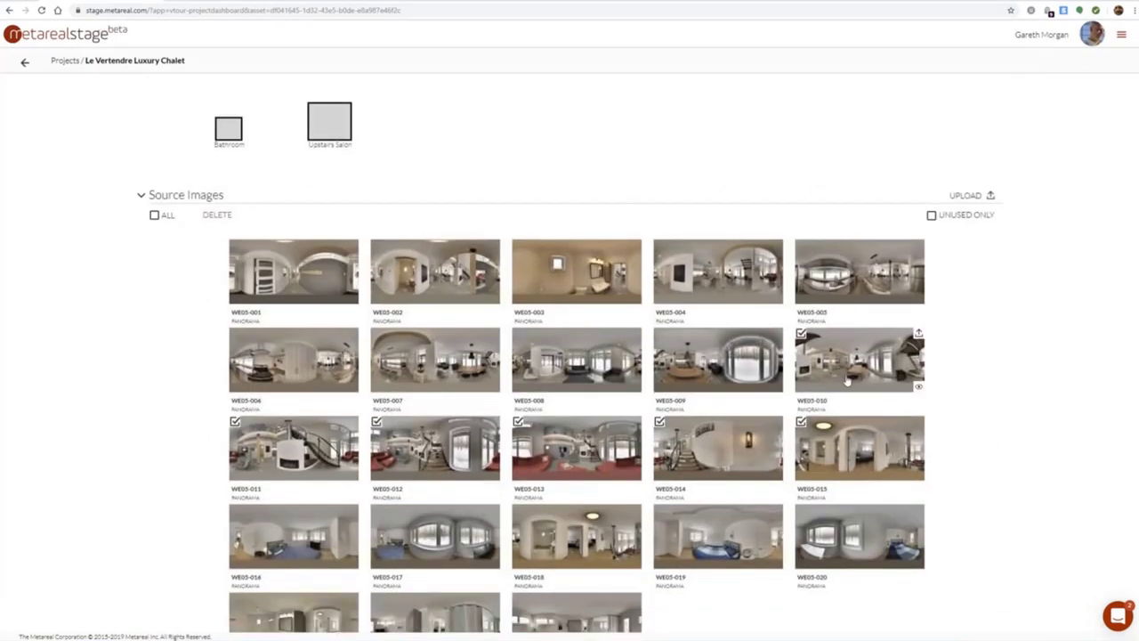
scroll(845, 380, "up", 5)
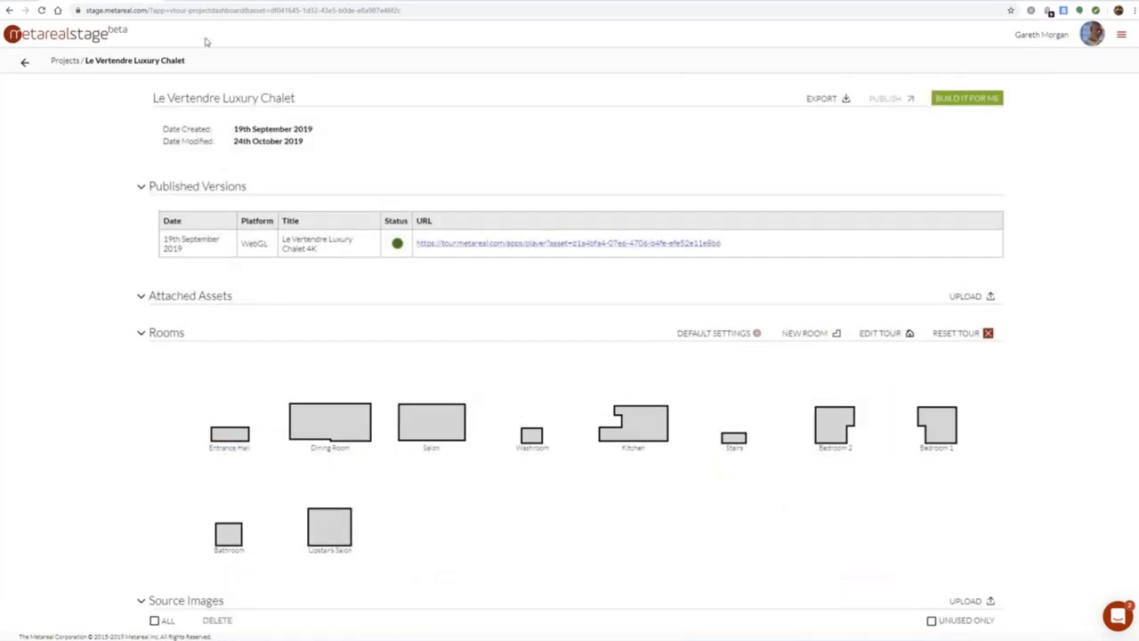
scroll(678, 189, "down", 2)
scroll(686, 203, "up", 2)
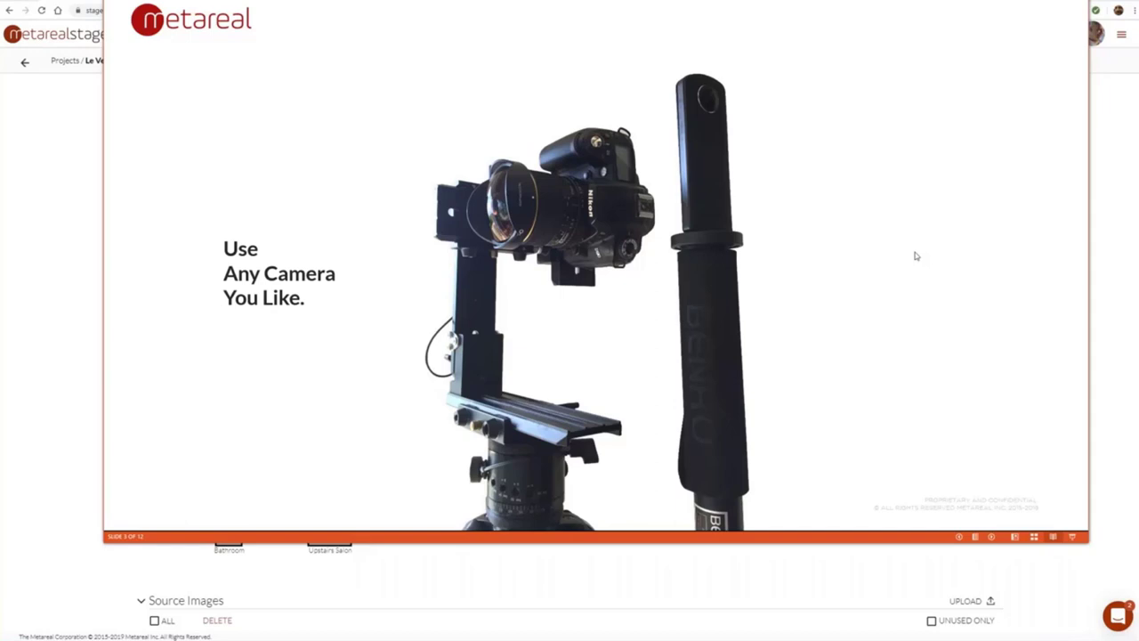
left_click(917, 256)
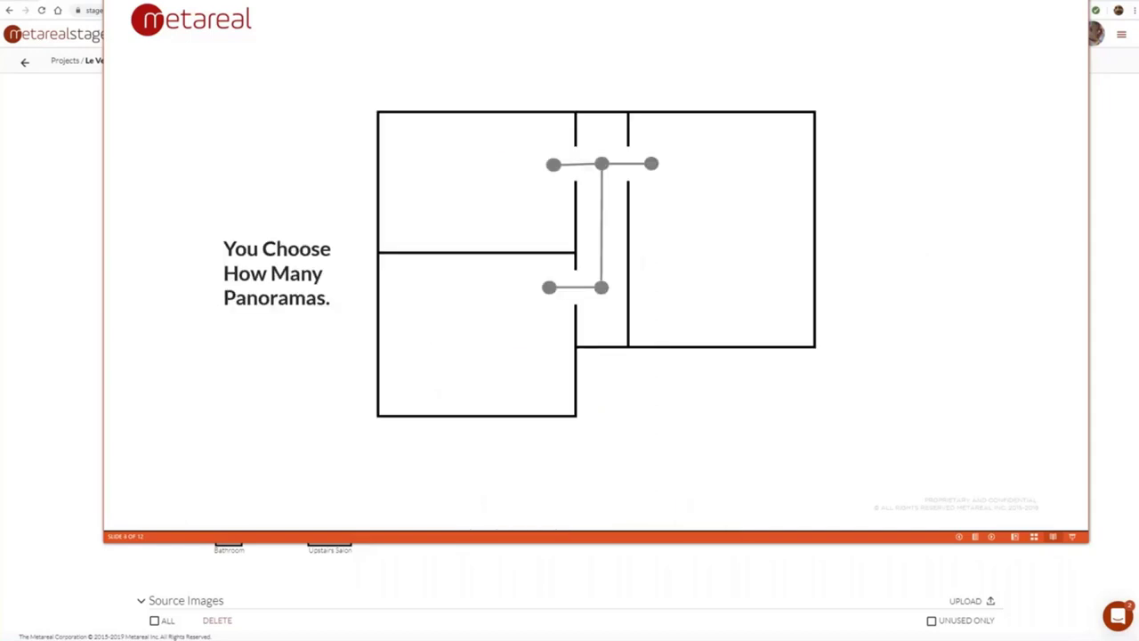
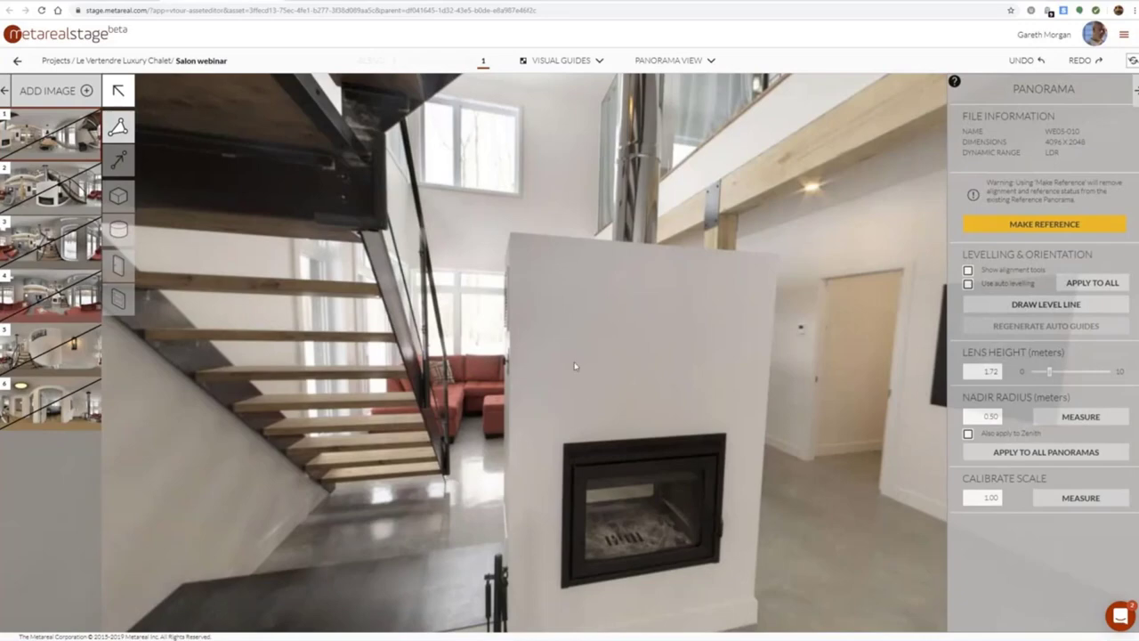
left_click_drag(575, 365, 631, 315)
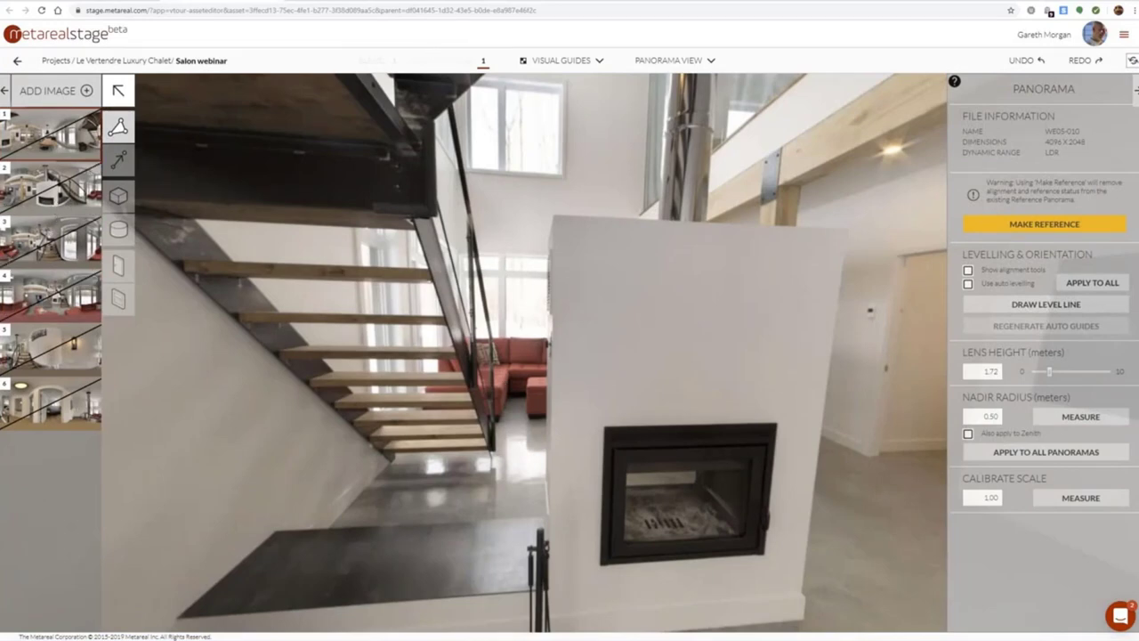
left_click_drag(448, 0, 448, 1)
left_click(917, 385)
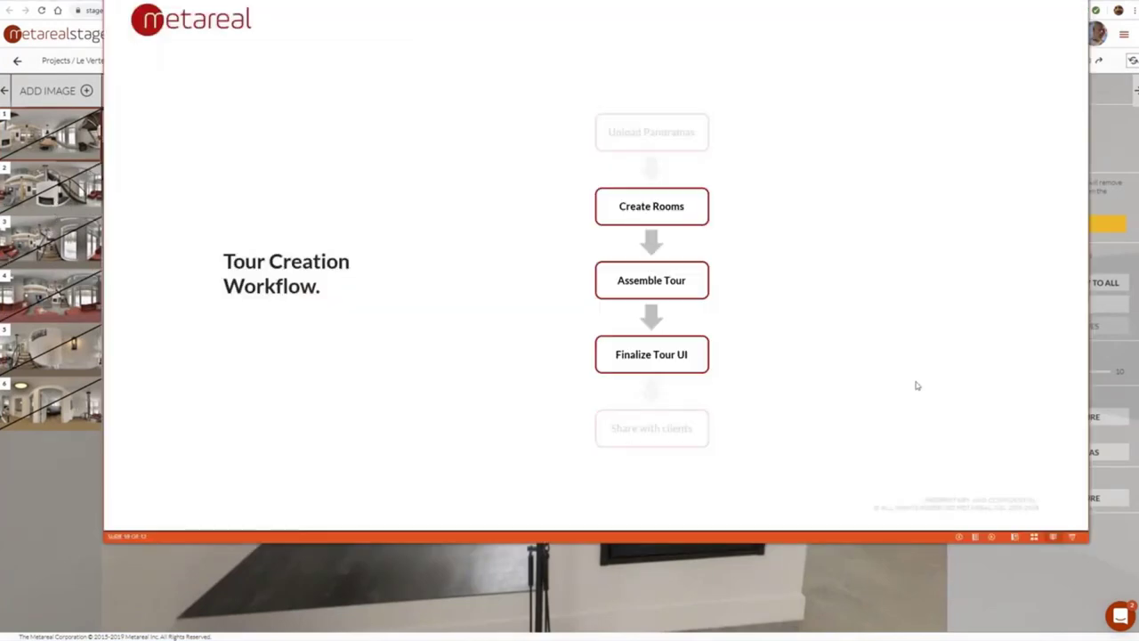
key("Right")
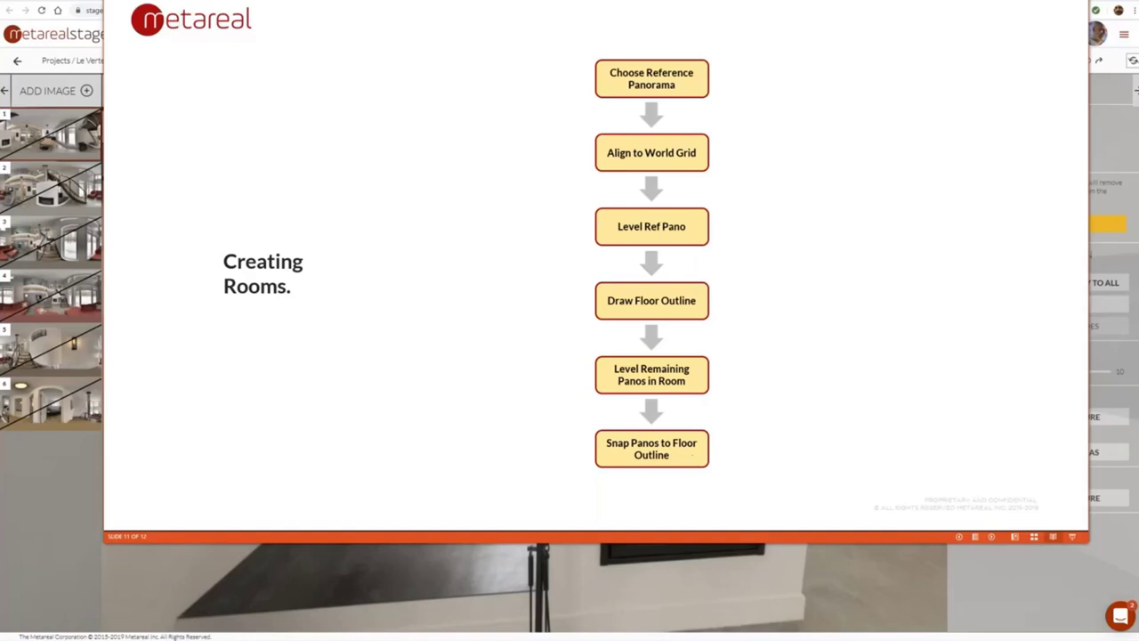
Switch back to the Salon webinar room editor, look around WE05-010, and view the WE05-012 panorama
key("alt+Tab")
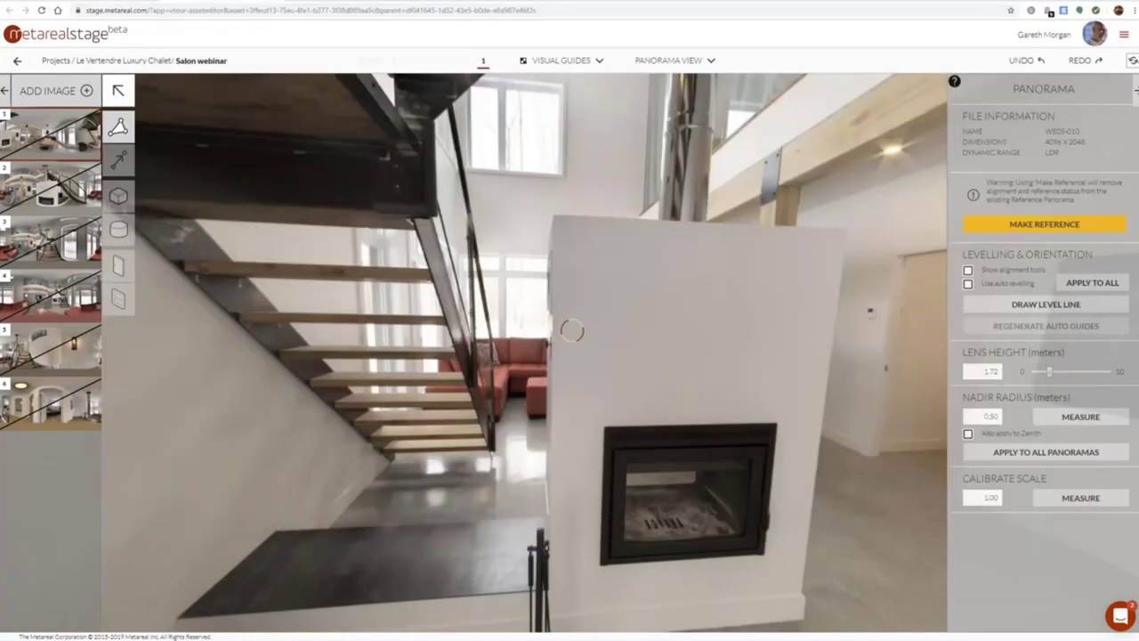
left_click_drag(628, 310, 510, 306)
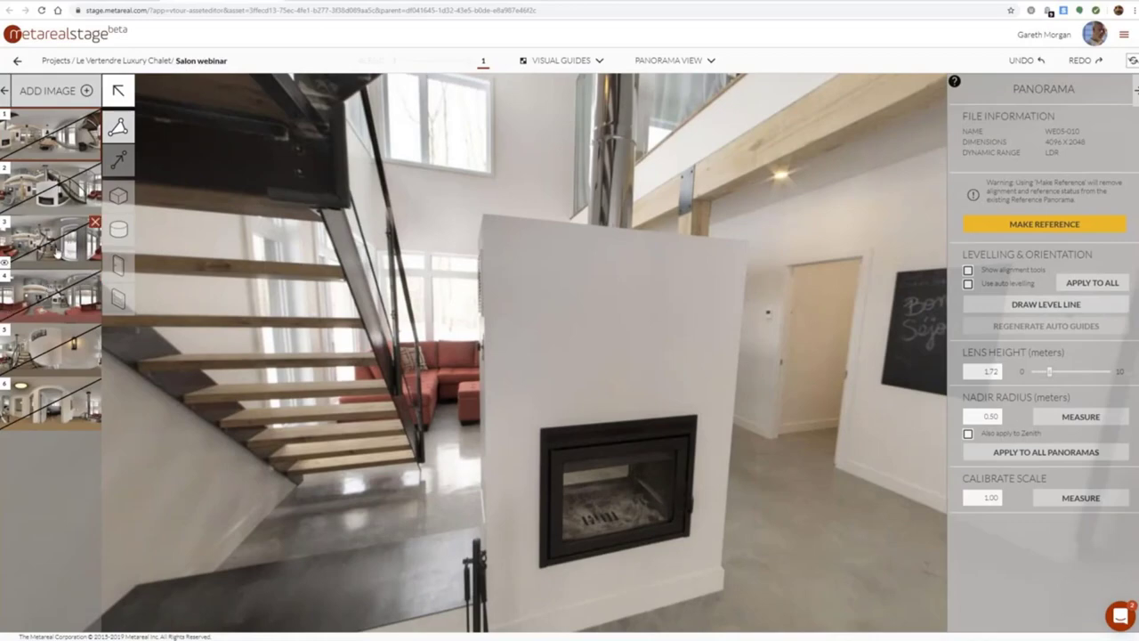
left_click(56, 253)
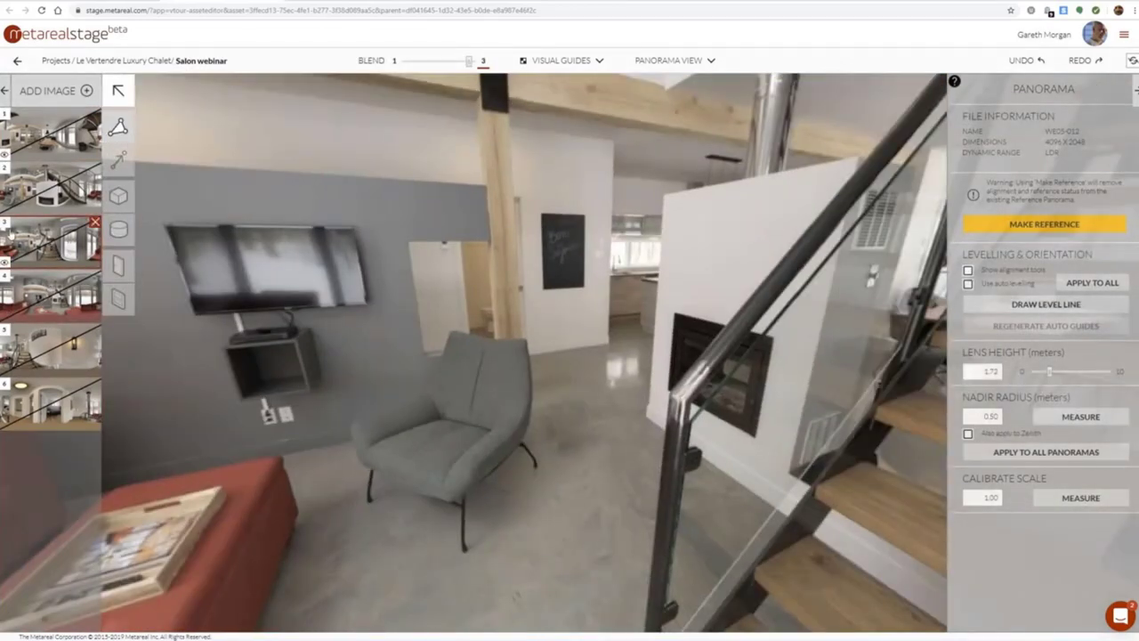
Inspect the WE05-011 panorama's view of the sofa area and fireplace, and make it the room's reference panorama
left_click(36, 190)
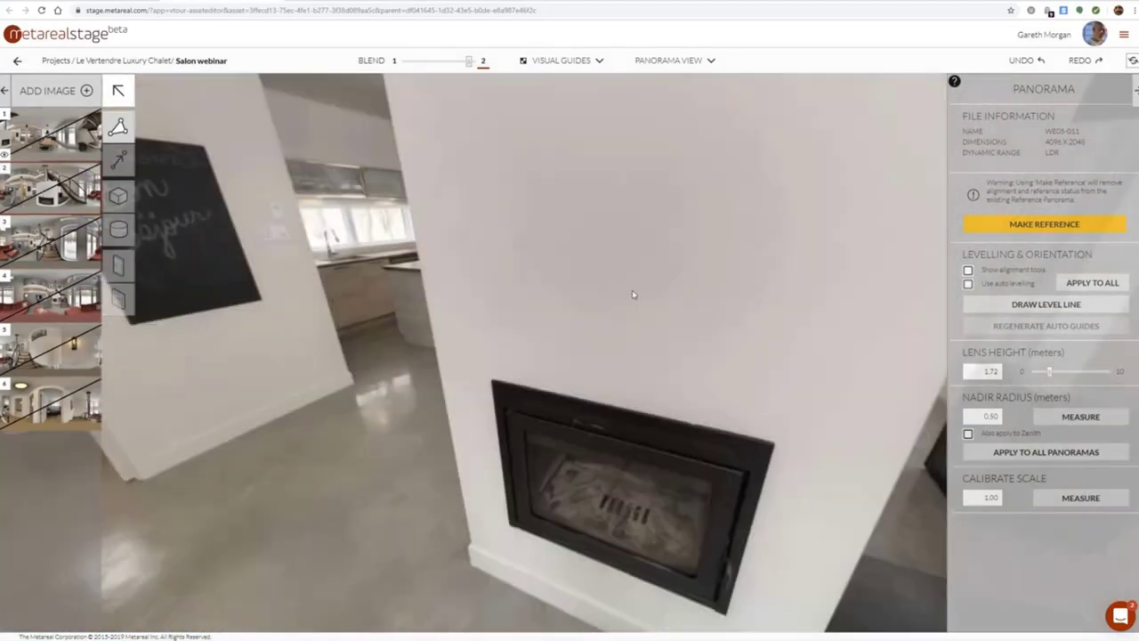
left_click_drag(633, 295, 475, 378)
left_click_drag(253, 384, 574, 298)
left_click_drag(227, 266, 458, 416)
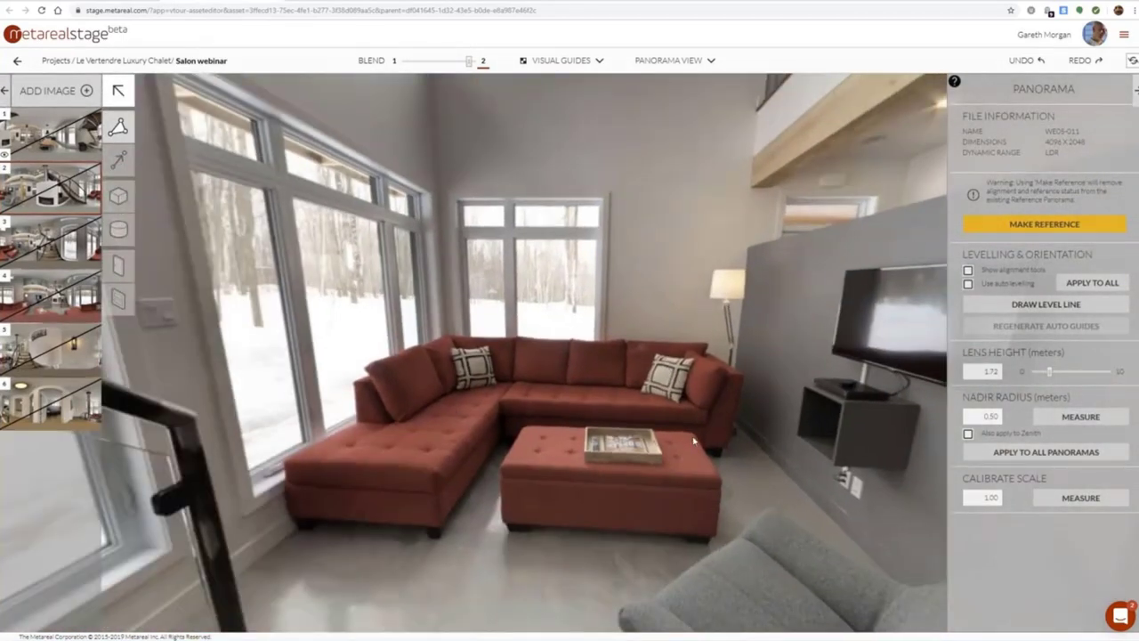
left_click_drag(784, 347, 680, 295)
left_click_drag(498, 304, 570, 360)
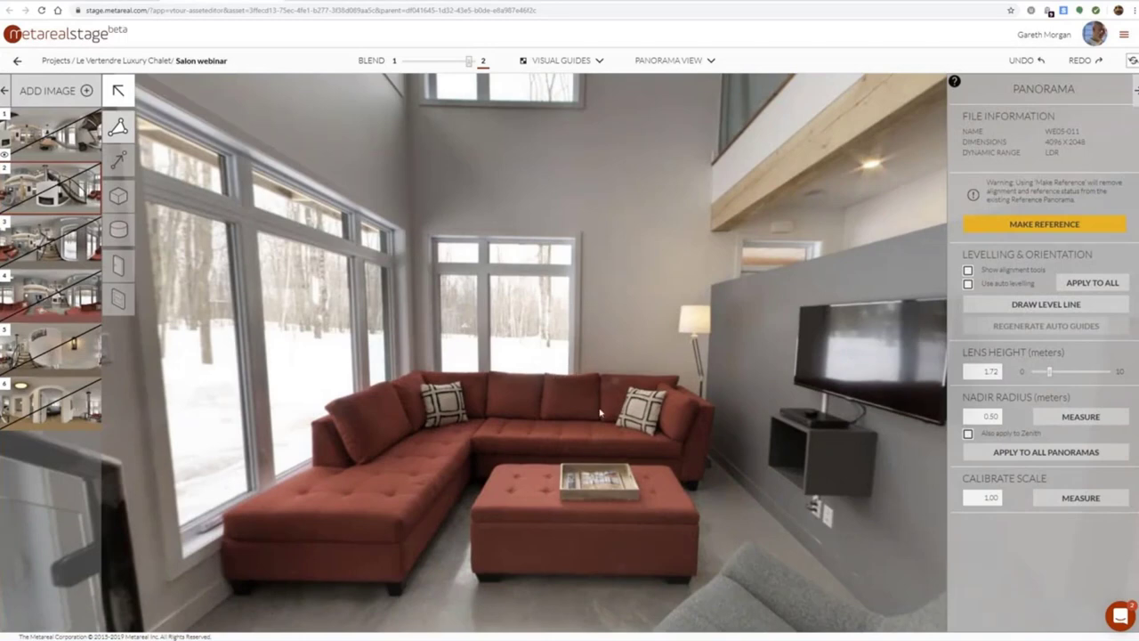
left_click_drag(667, 394, 553, 360)
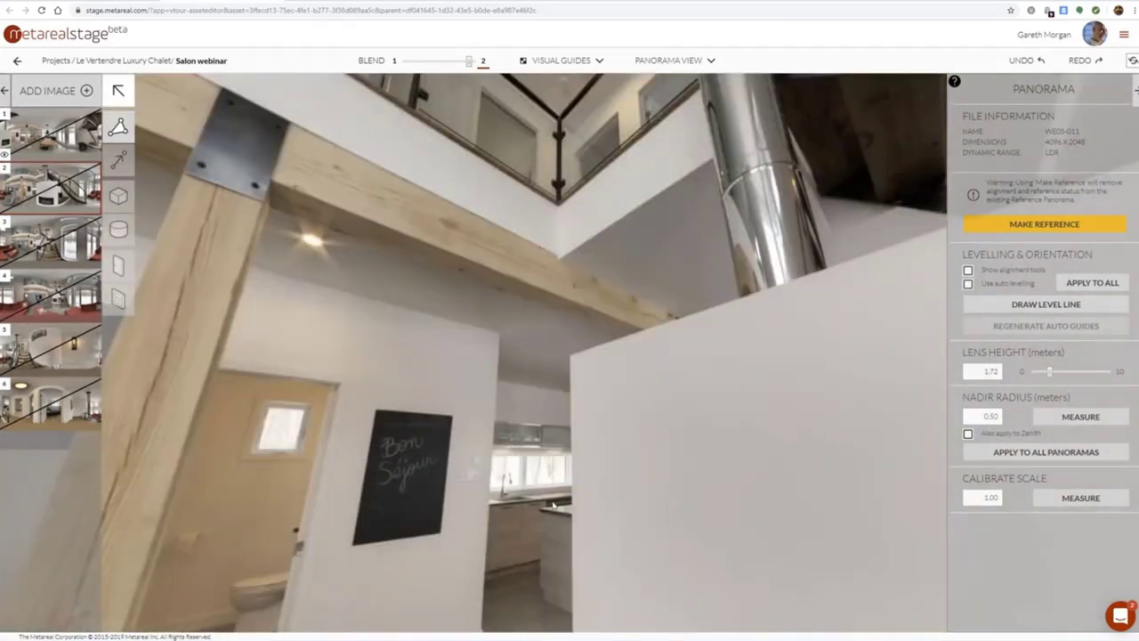
left_click_drag(437, 469, 505, 443)
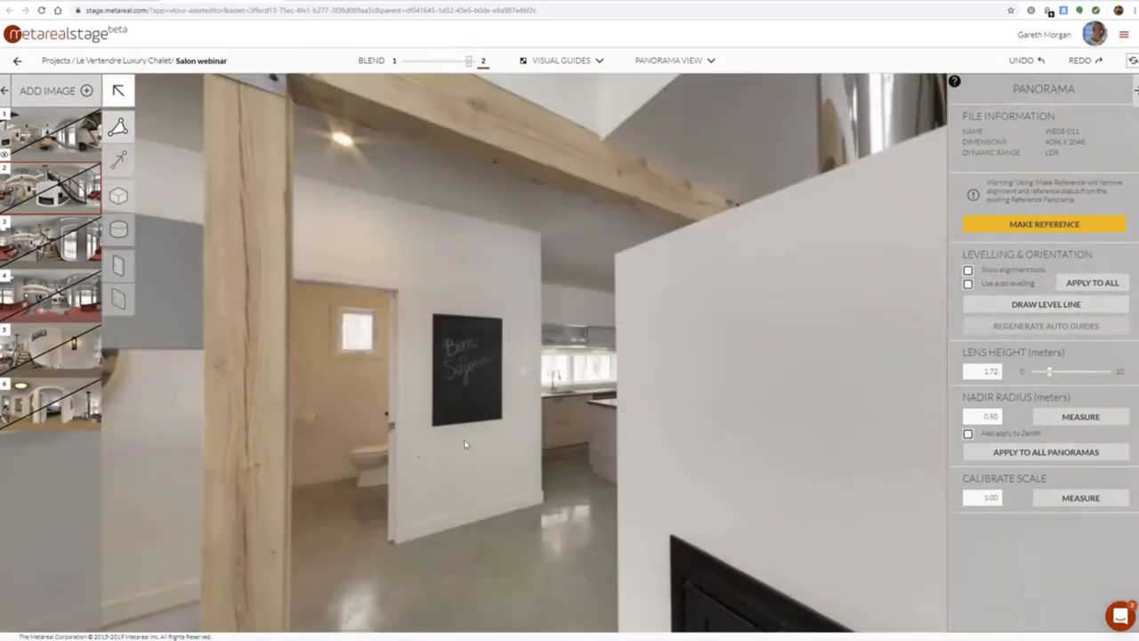
left_click_drag(147, 450, 625, 395)
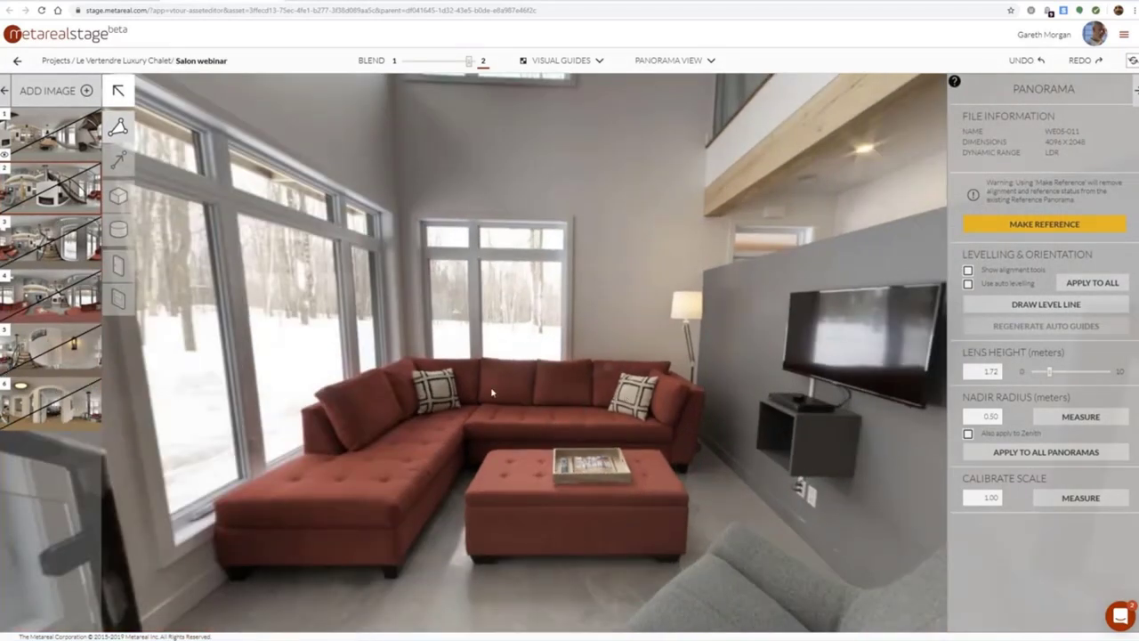
left_click(1044, 224)
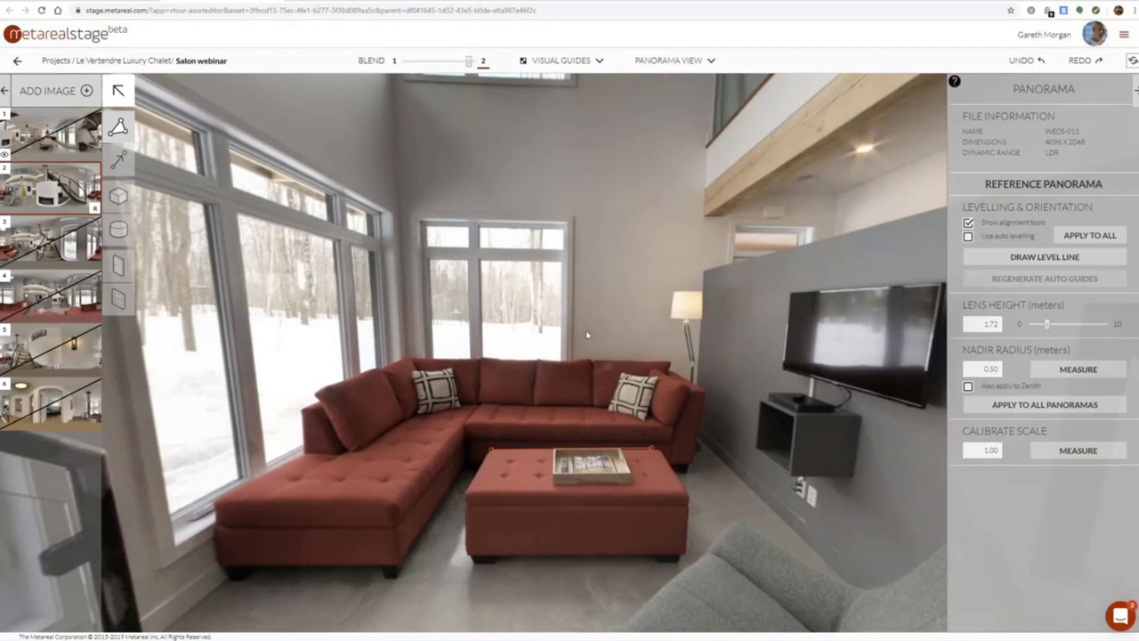
Toggle the grid visual guide off and on again while viewing the sofa area
left_click_drag(775, 440, 618, 313)
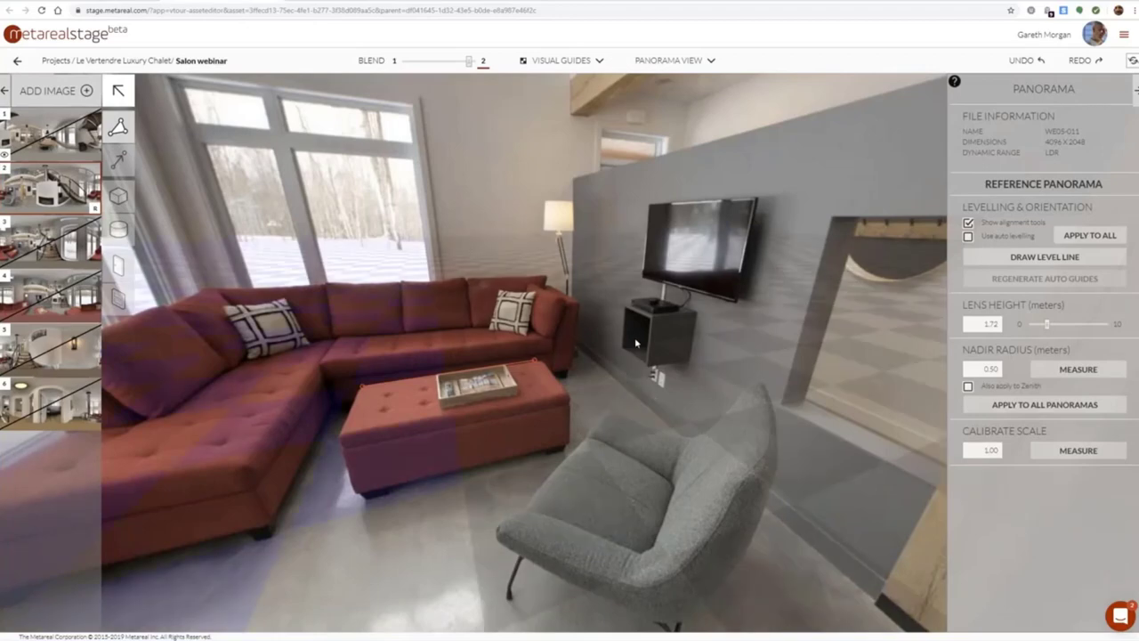
left_click(557, 60)
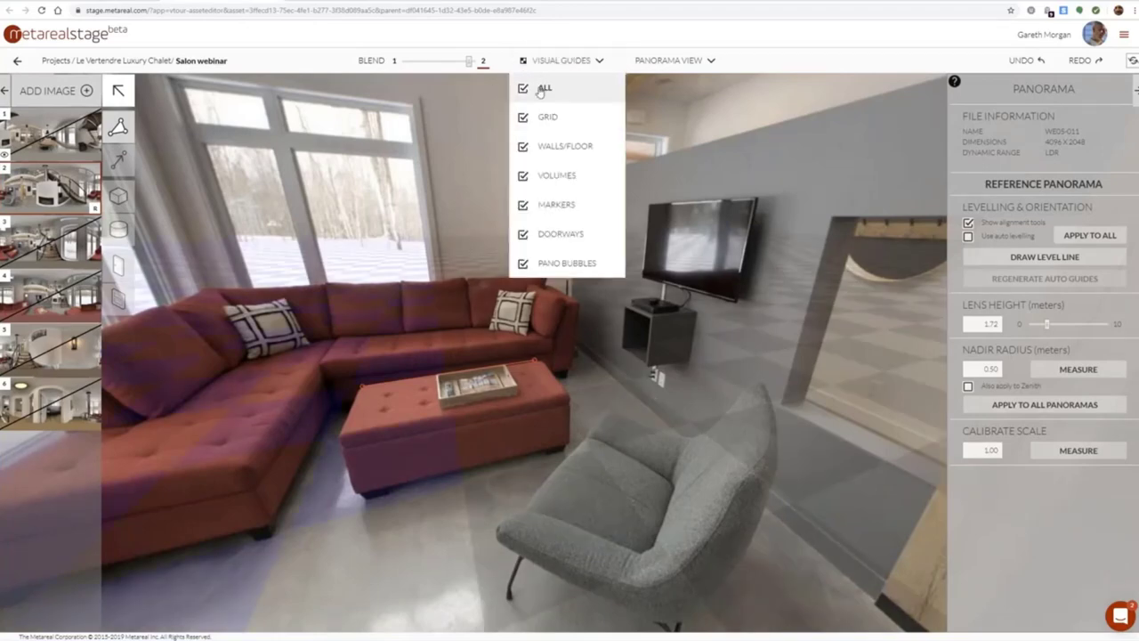
left_click(524, 120)
left_click(525, 119)
Align the world grid by fitting the alignment line along the base of the grey TV wall
left_click_drag(742, 347, 579, 300)
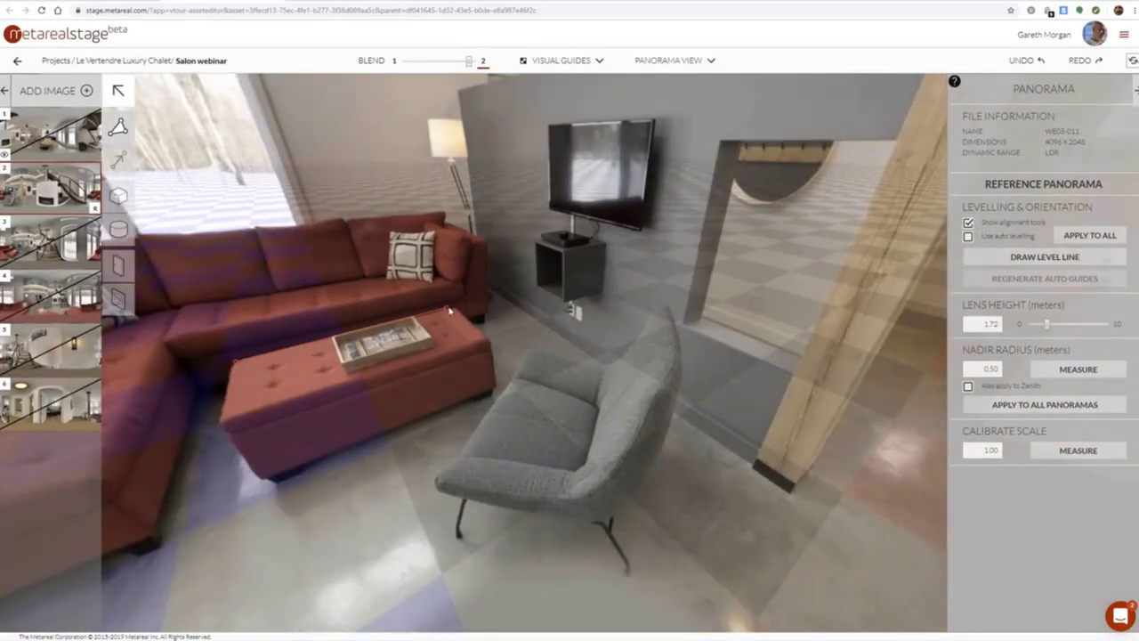
left_click_drag(446, 308, 736, 456)
scroll(638, 327, "up", 4)
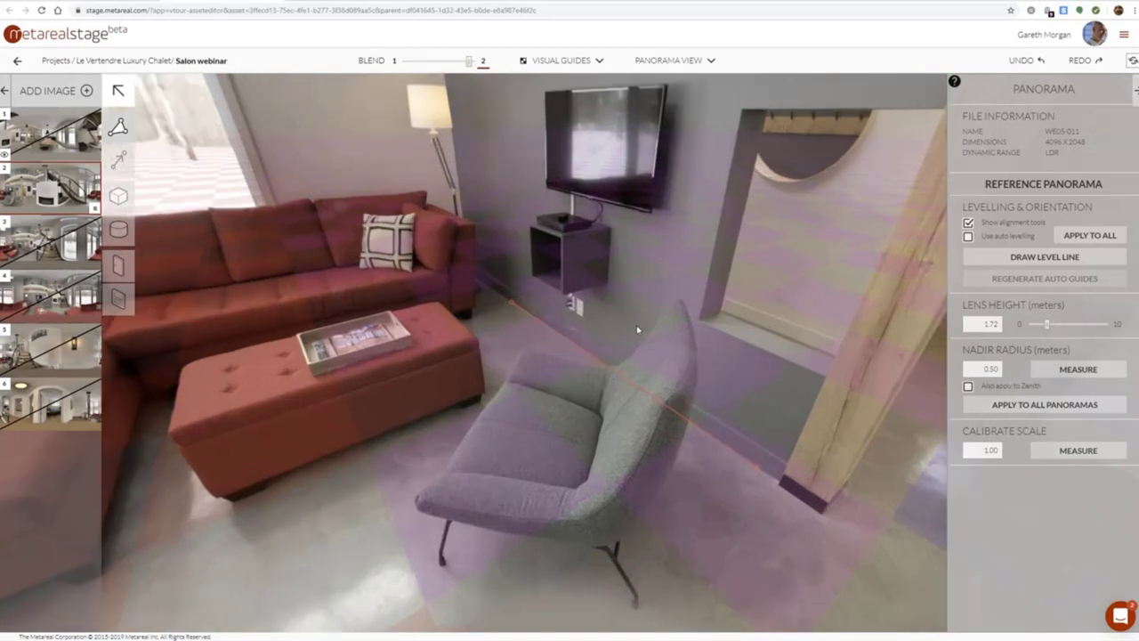
scroll(641, 333, "down", 1)
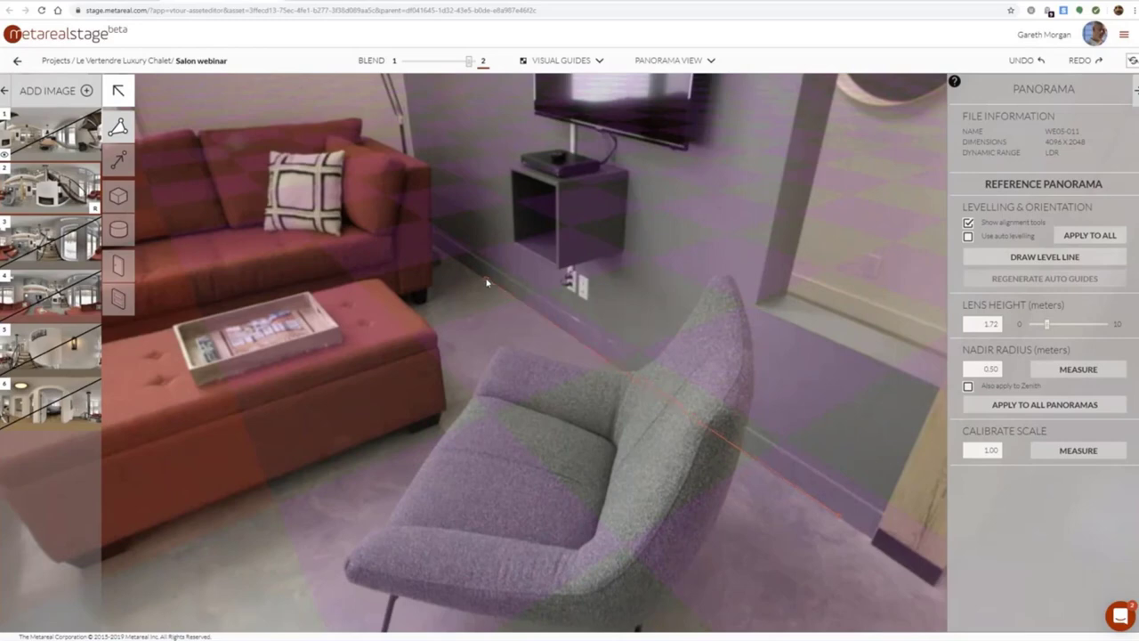
scroll(522, 423, "down", 3)
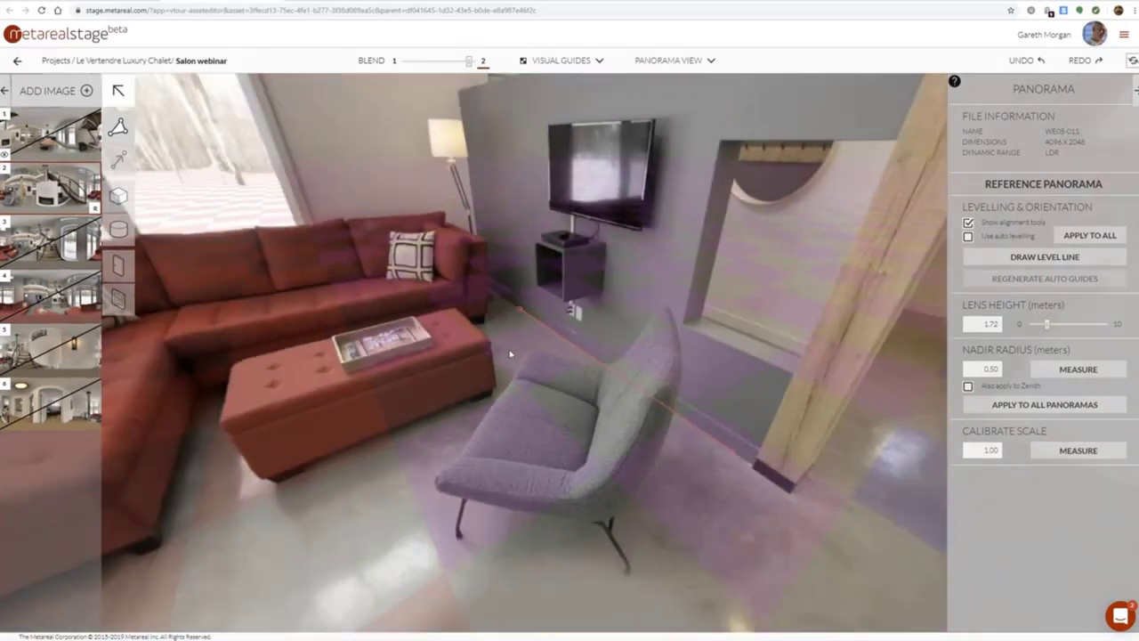
left_click_drag(416, 287, 569, 339)
scroll(570, 338, "down", 2)
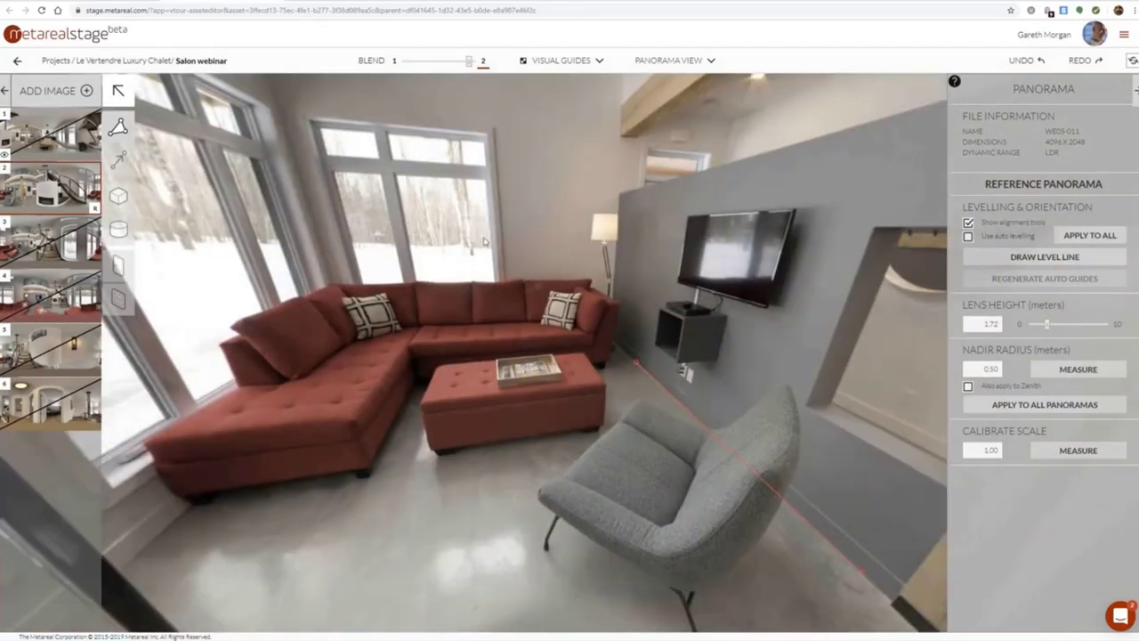
Face the windows behind the sofa and switch the reference panorama to Levelling View
left_click_drag(484, 238, 578, 357)
left_click_drag(594, 220, 561, 293)
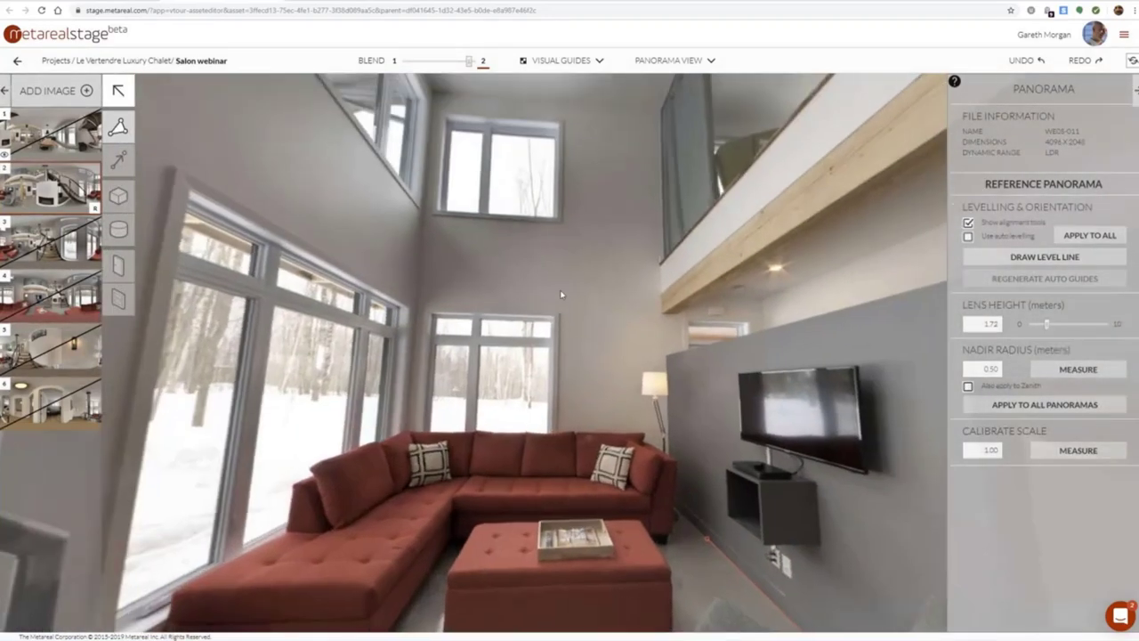
left_click_drag(620, 313, 610, 290)
left_click(667, 61)
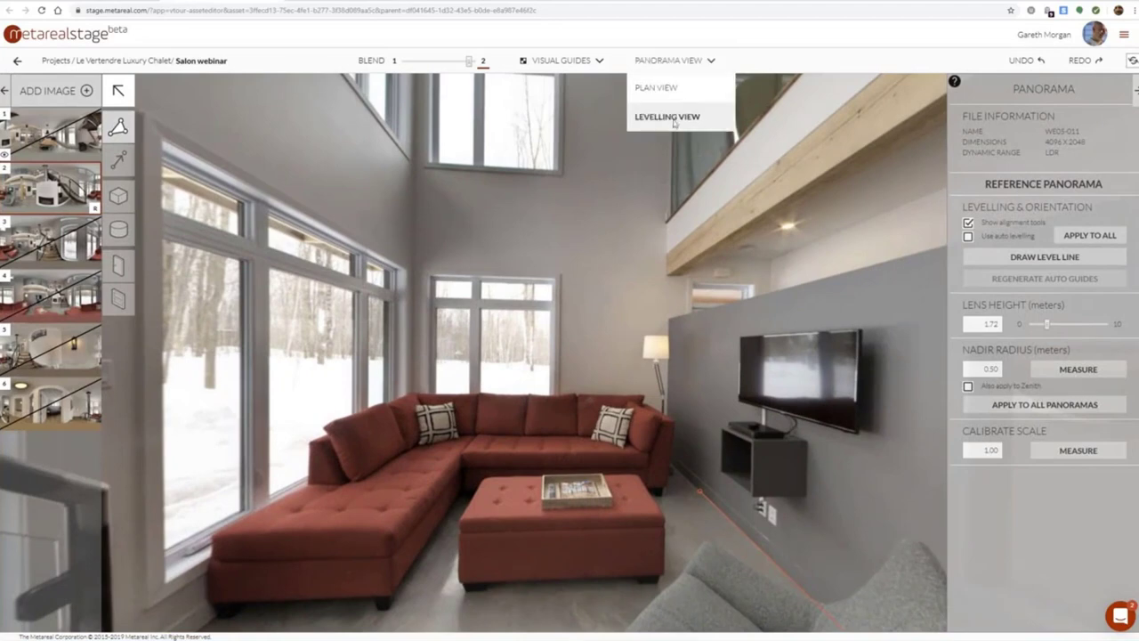
left_click(668, 115)
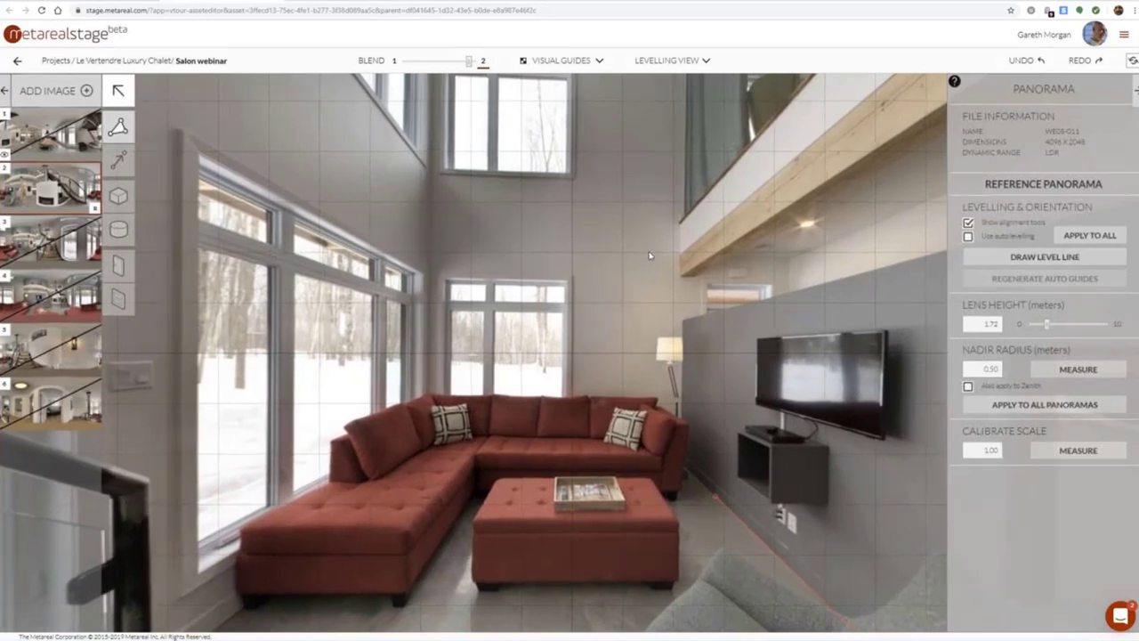
Draw a vertical level line along the right-hand frame edges of the upper and lower windows behind the sofa
left_click_drag(648, 255, 564, 242)
left_click(1037, 257)
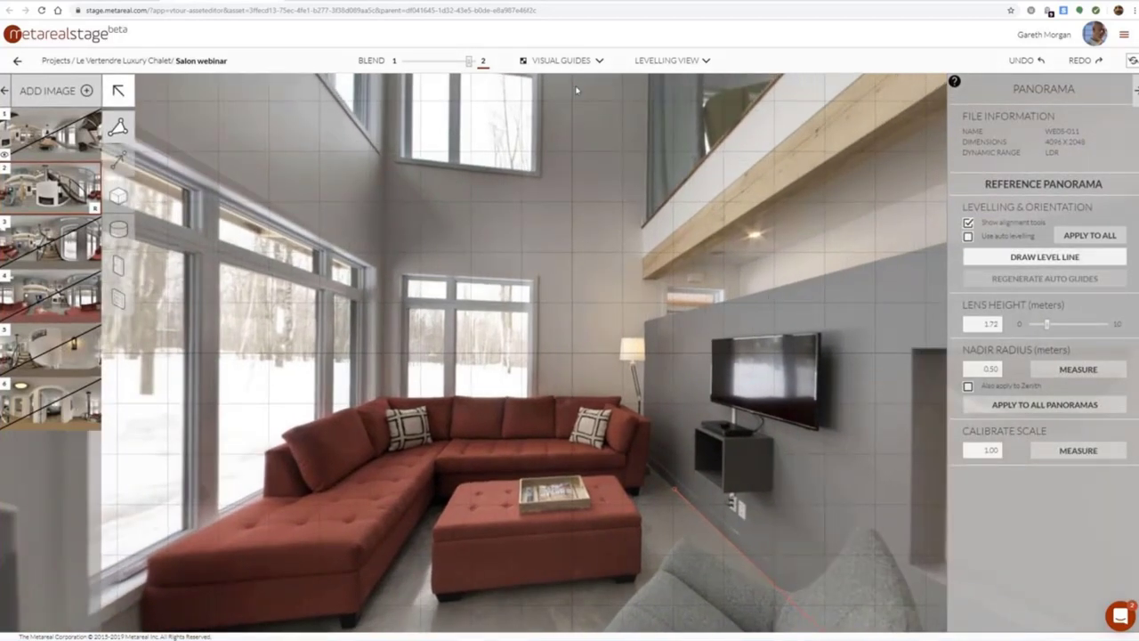
left_click_drag(541, 81, 538, 385)
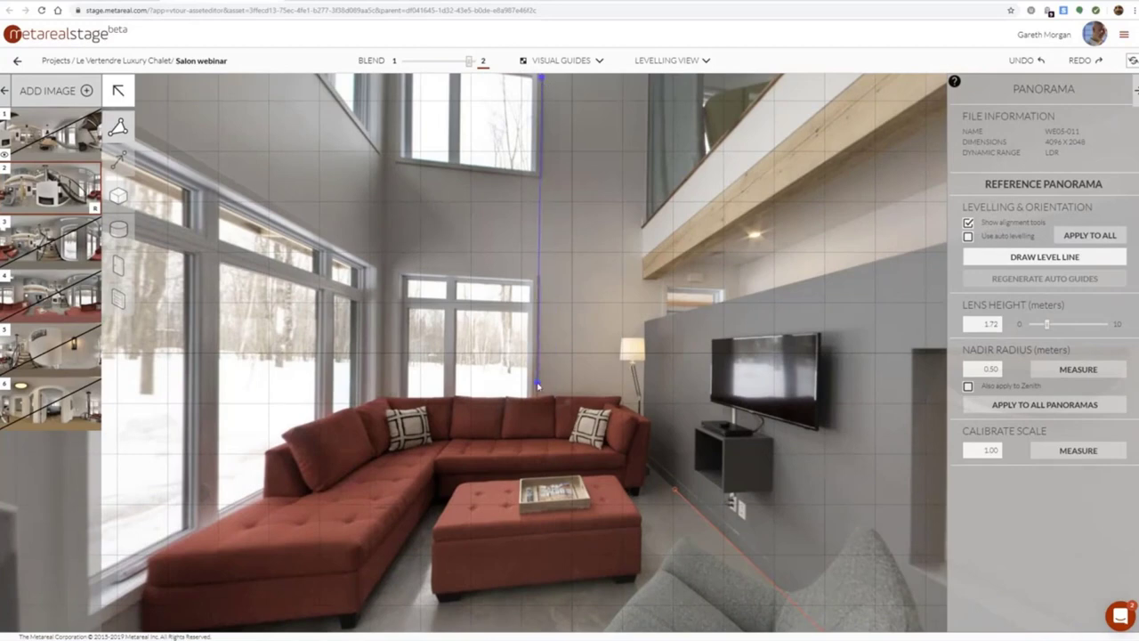
scroll(537, 386, "down", 2)
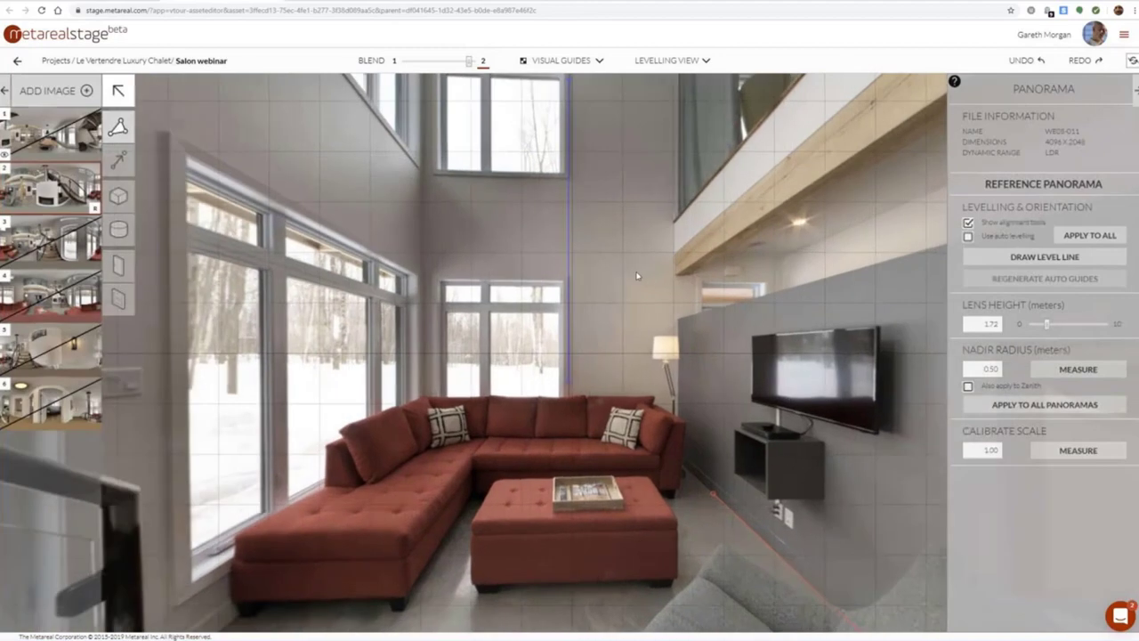
In Panorama View, draw a vertical level line along the left-hand frame edges of the upper and lower windows beside the staircase
left_click_drag(640, 274, 639, 238)
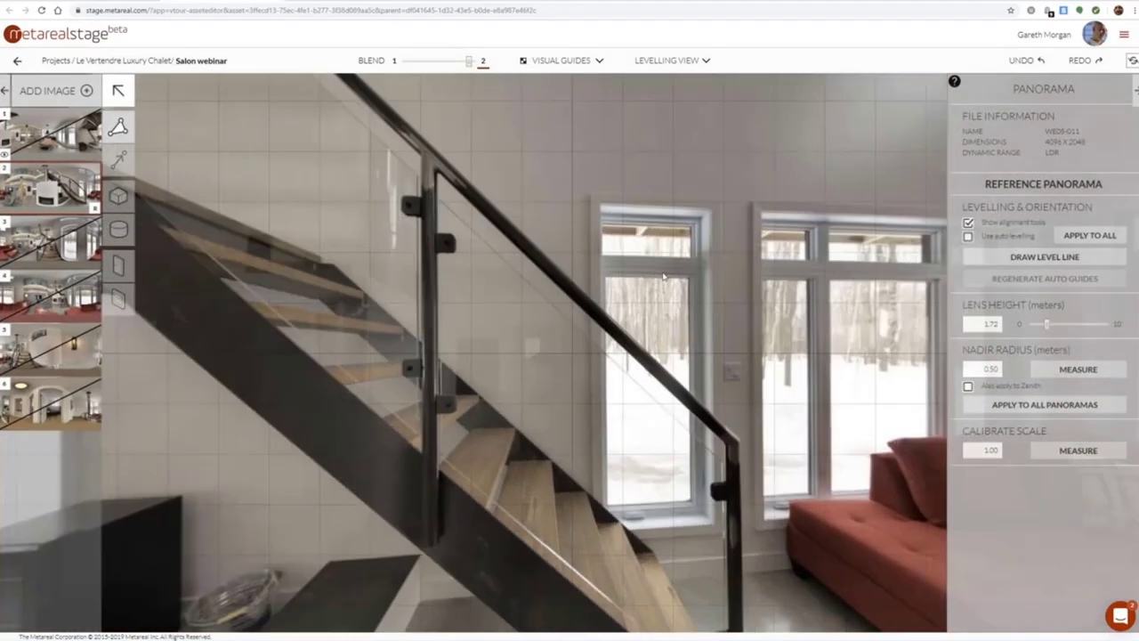
scroll(636, 223, "down", 4)
mouse_move(673, 62)
left_click(669, 87)
left_click_drag(656, 198, 686, 266)
left_click(993, 258)
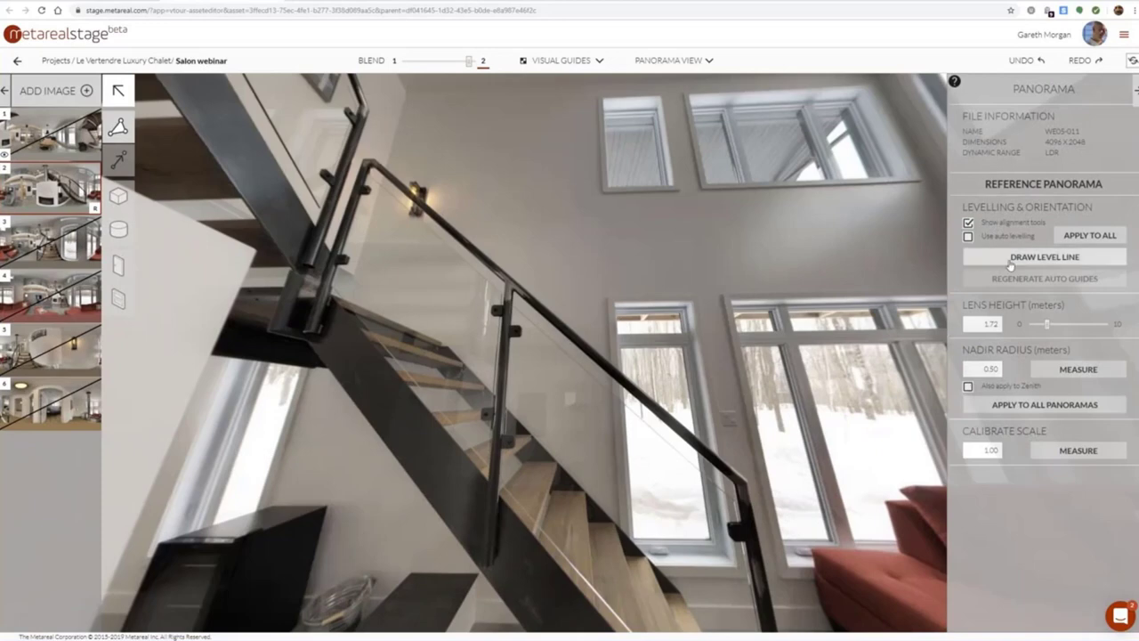
mouse_move(599, 112)
left_mouse_down()
mouse_move(608, 189)
mouse_move(592, 474)
mouse_move(618, 490)
left_mouse_up()
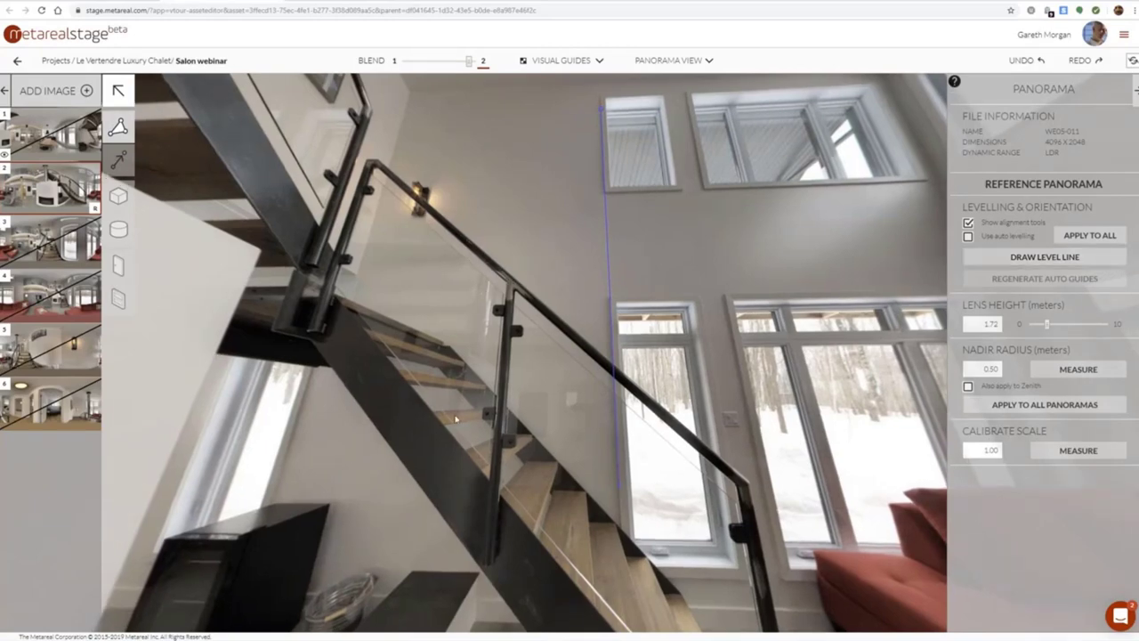
Draw another vertical level line down the edge of the wooden post at the end of the grey TV wall
left_click_drag(458, 419, 483, 425)
mouse_move(409, 414)
left_mouse_down()
mouse_move(495, 406)
mouse_move(636, 433)
left_mouse_up()
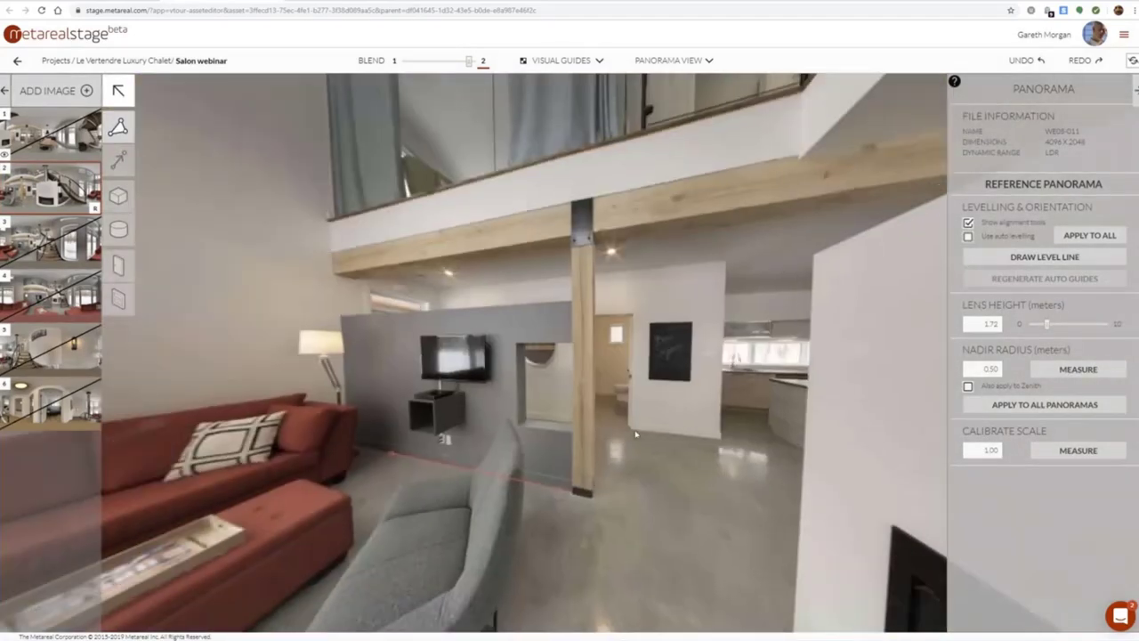
scroll(628, 445, "up", 5)
left_click_drag(916, 350, 883, 357)
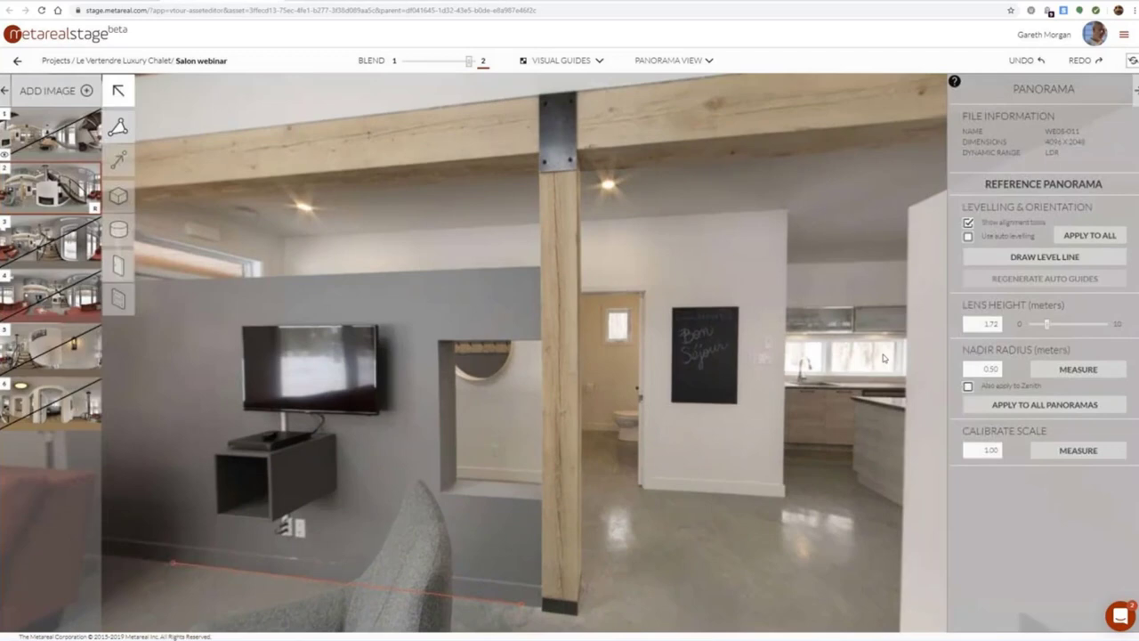
left_click(1041, 258)
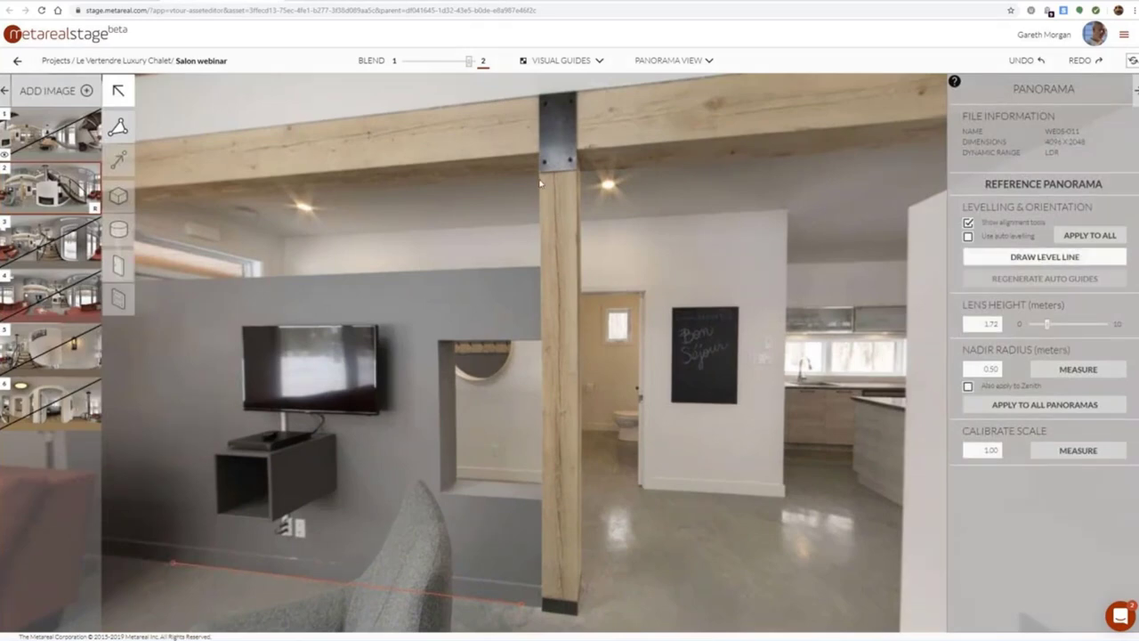
left_click_drag(539, 183, 541, 579)
left_click_drag(542, 579, 543, 579)
Switch to Levelling View and check the drawn level lines and verticals around the room against the grid
scroll(436, 282, "down", 3)
left_click_drag(416, 283, 500, 265)
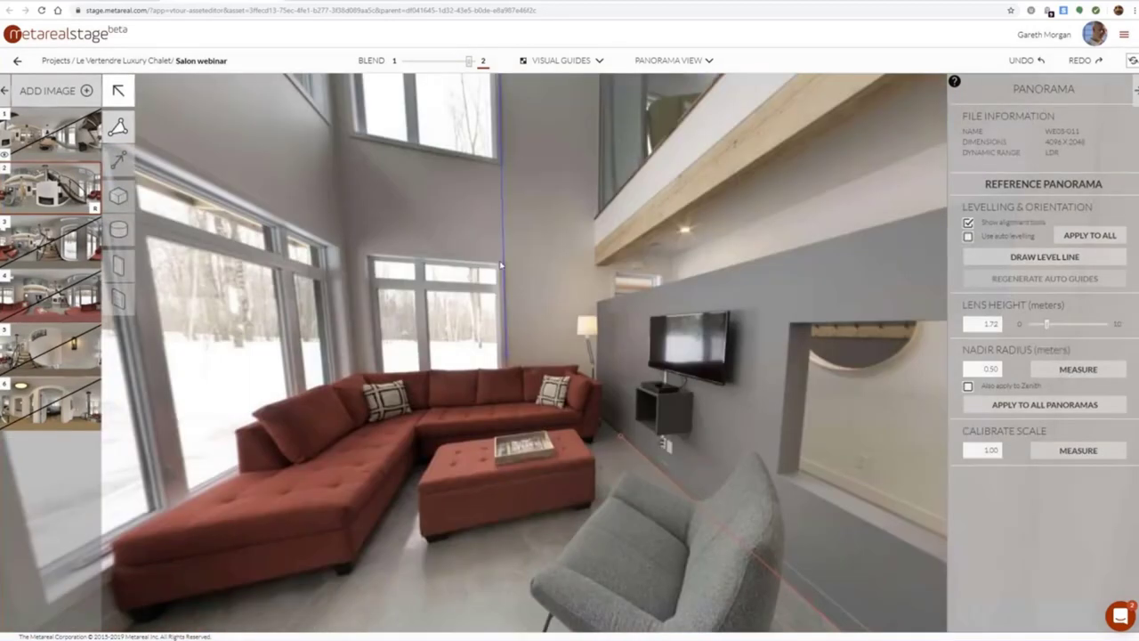
left_click(668, 60)
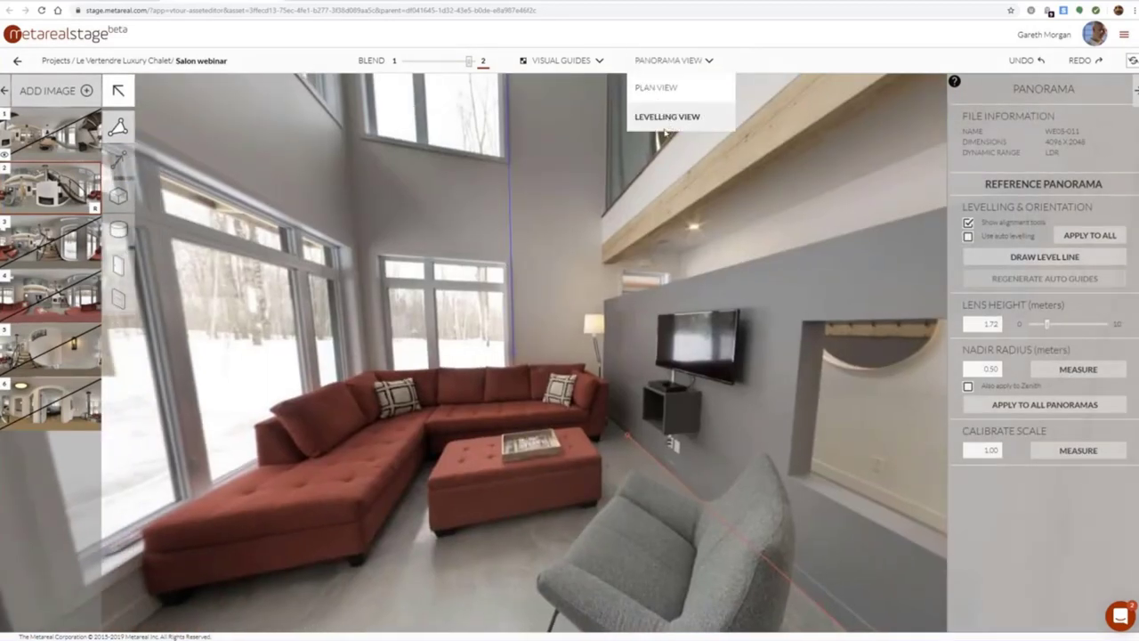
left_click(666, 116)
left_click_drag(416, 225, 782, 227)
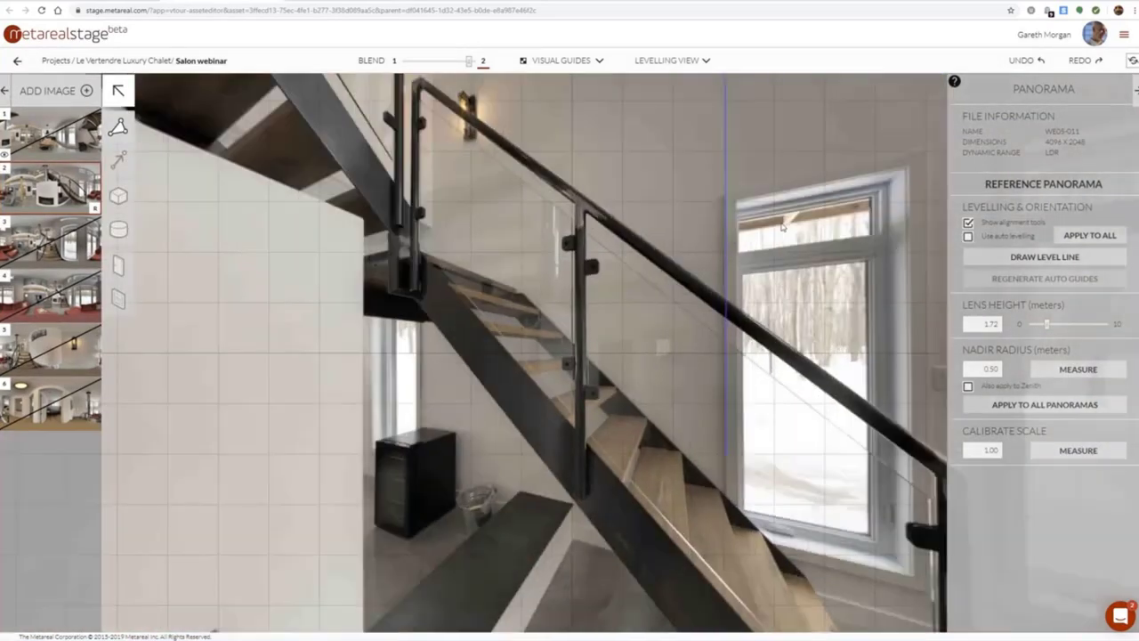
left_click_drag(385, 234, 762, 257)
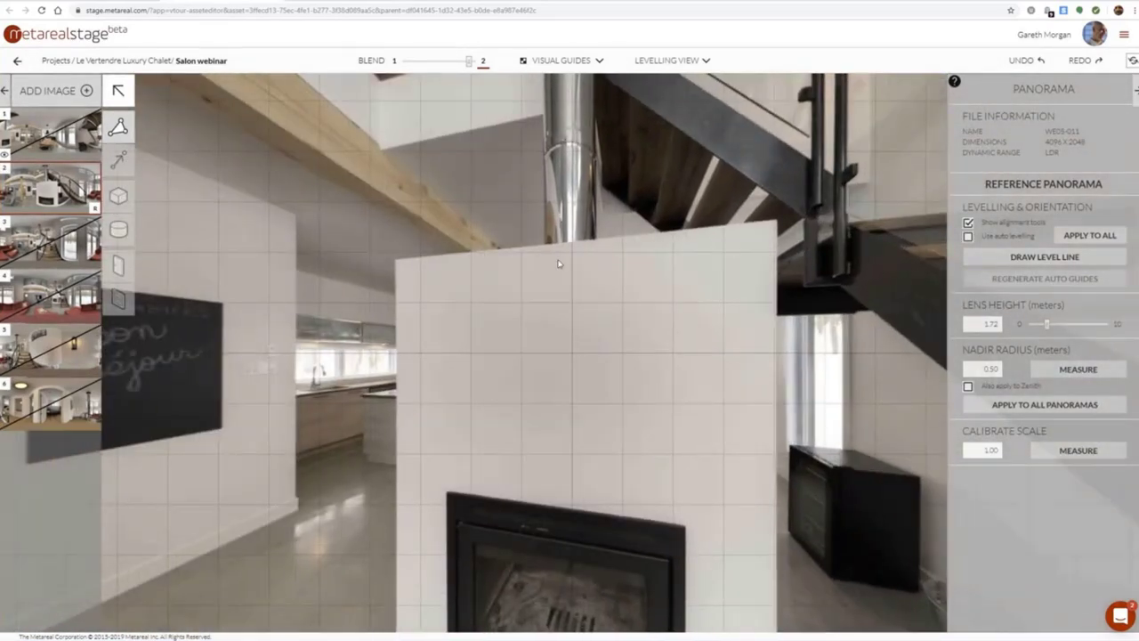
left_click_drag(559, 263, 594, 281)
Switch the reference panorama to Plan View and frame the floor between the fireplace and the sofa
left_click(673, 62)
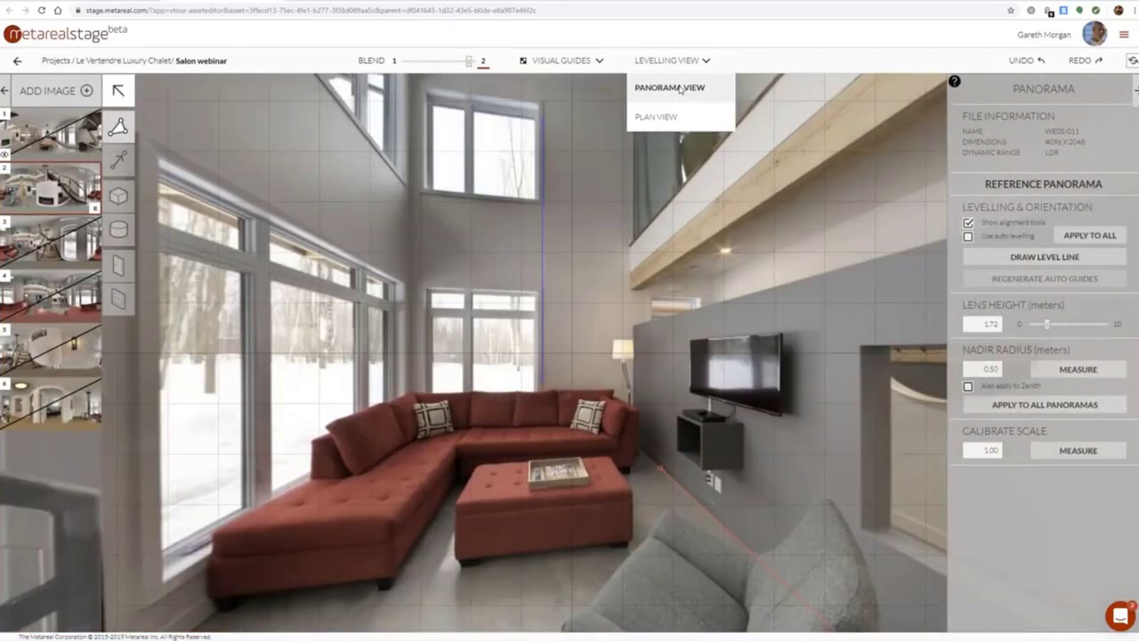
left_click(679, 89)
left_click(663, 60)
left_click(663, 92)
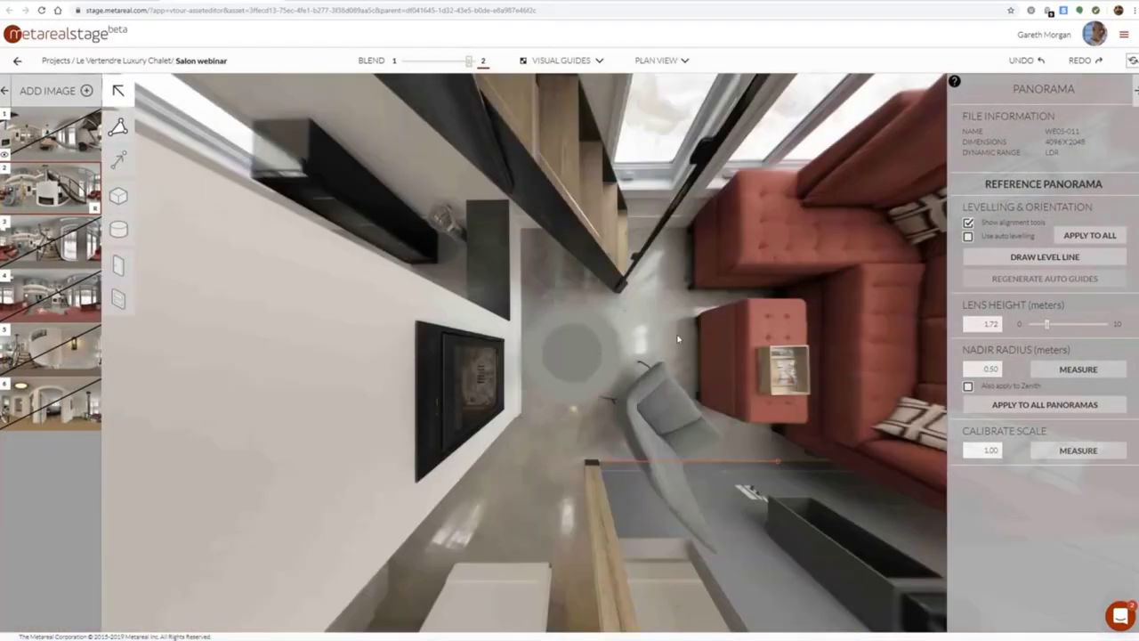
left_click_drag(677, 338, 415, 233)
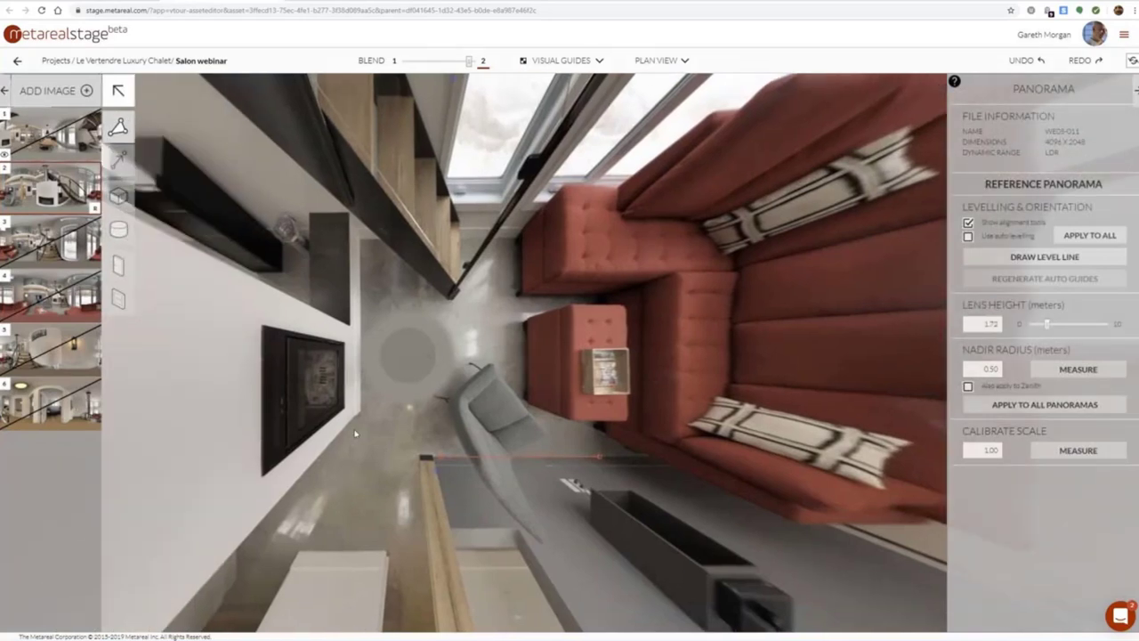
scroll(476, 354, "up", 4)
left_click_drag(434, 319, 514, 343)
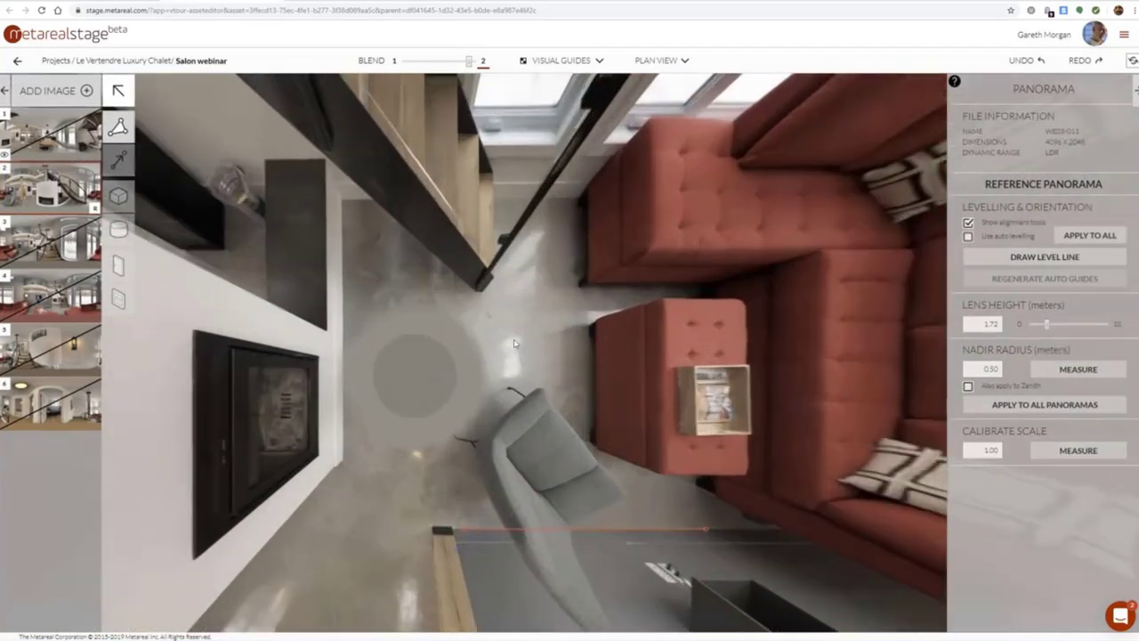
scroll(513, 343, "down", 3)
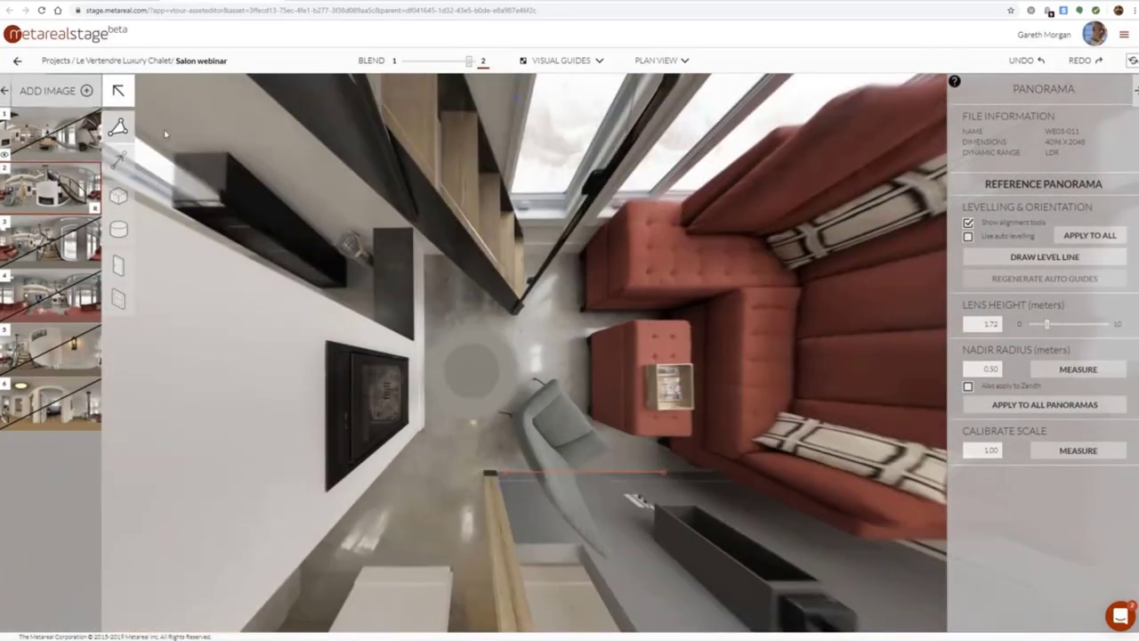
Draw a walled room outline with corners at the wooden post, both ends of the wall behind the sofa, and the stair wall behind the fireplace
left_click(118, 130)
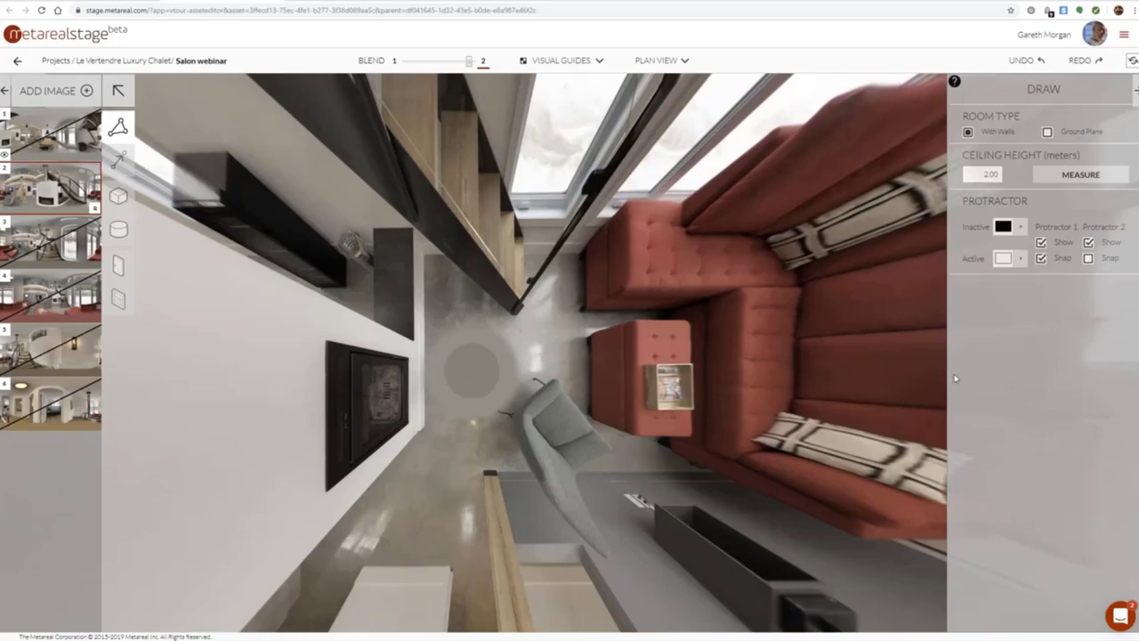
scroll(605, 429, "up", 1)
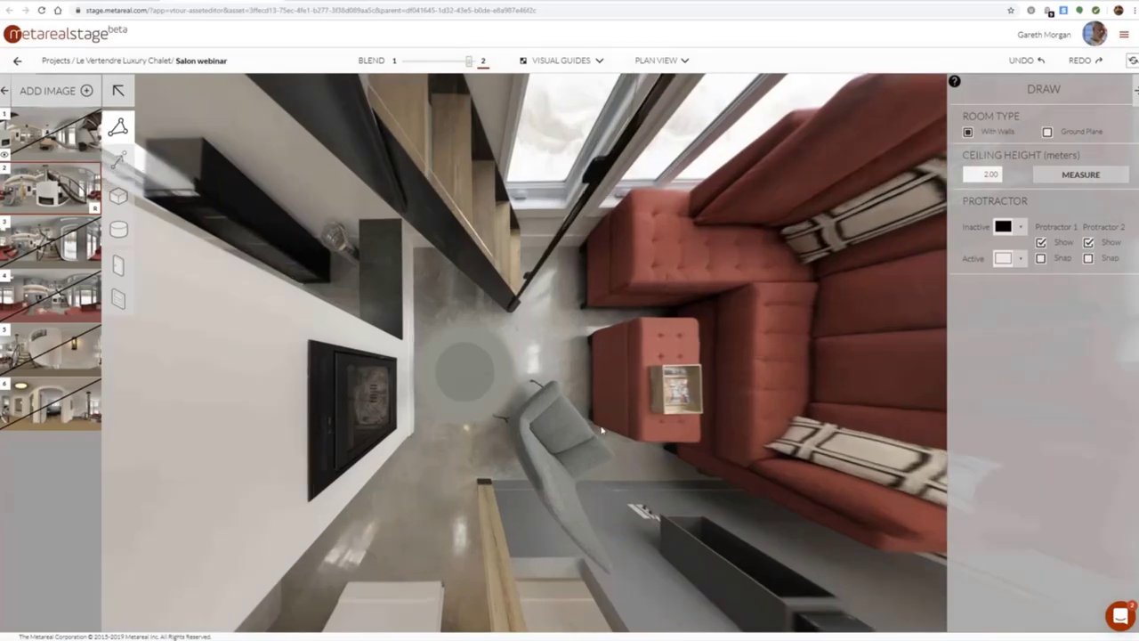
scroll(602, 430, "up", 1)
left_click_drag(680, 404, 628, 412)
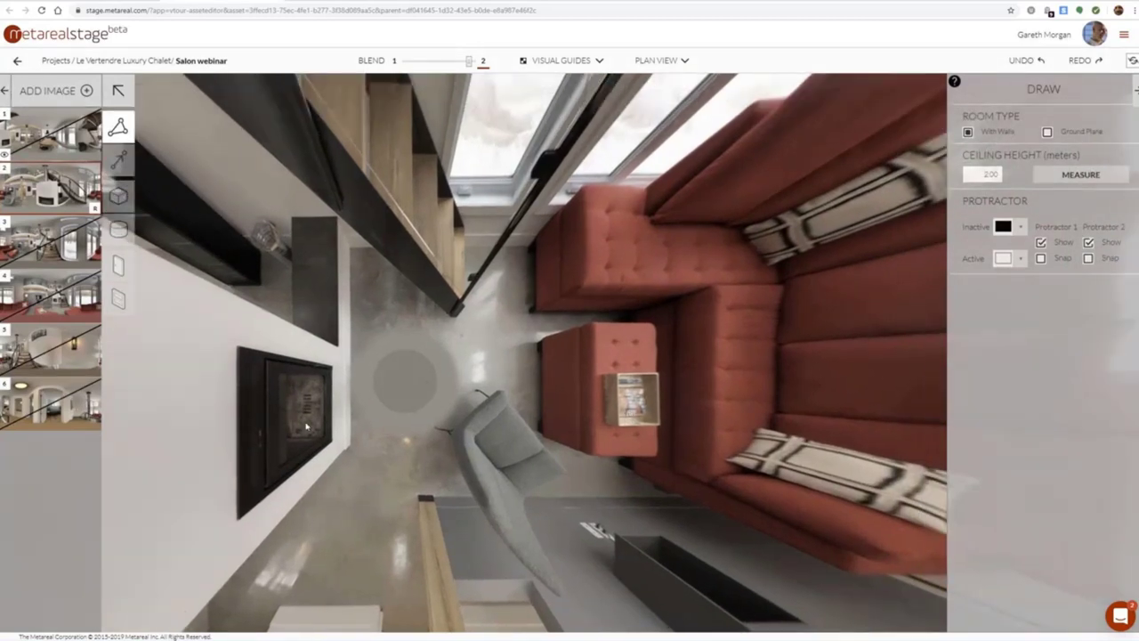
left_click(422, 501)
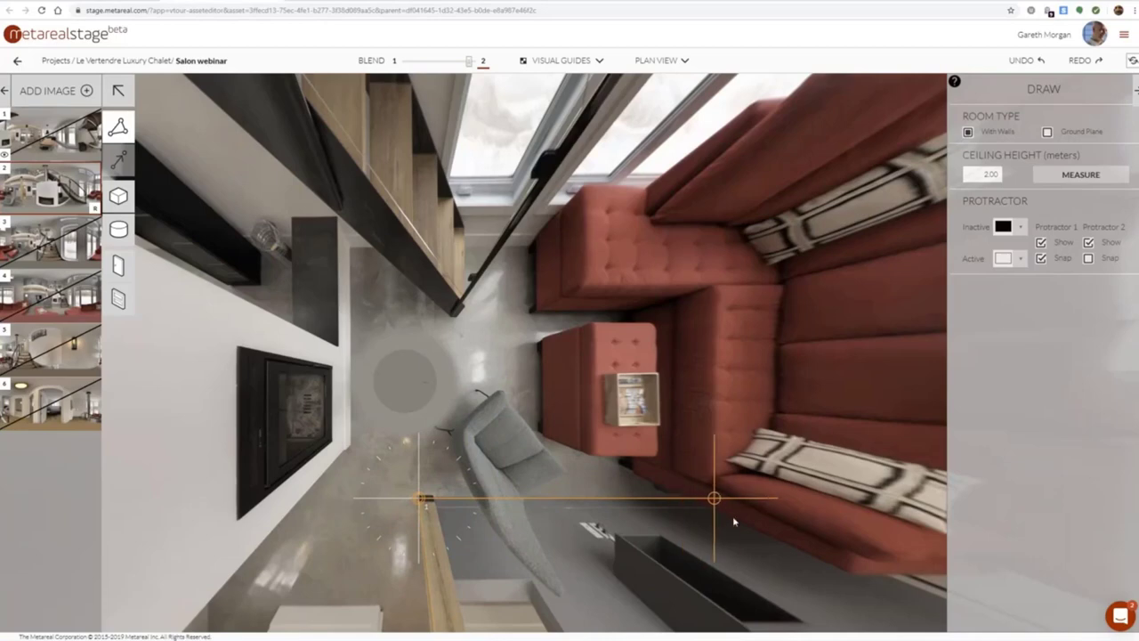
left_click_drag(734, 521, 585, 511)
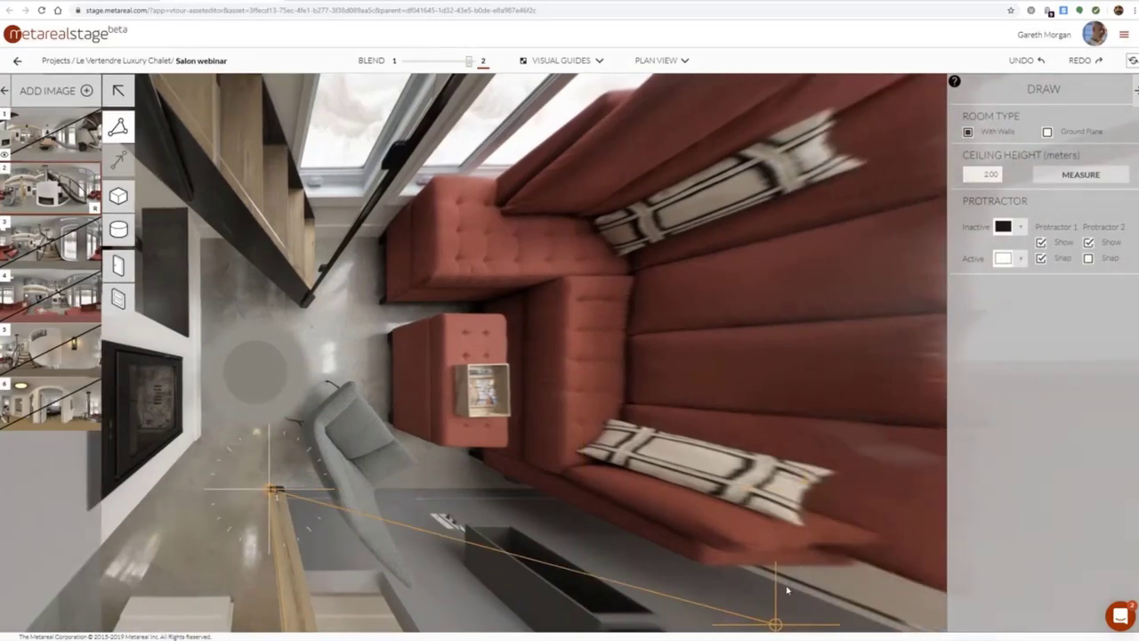
left_click(546, 488)
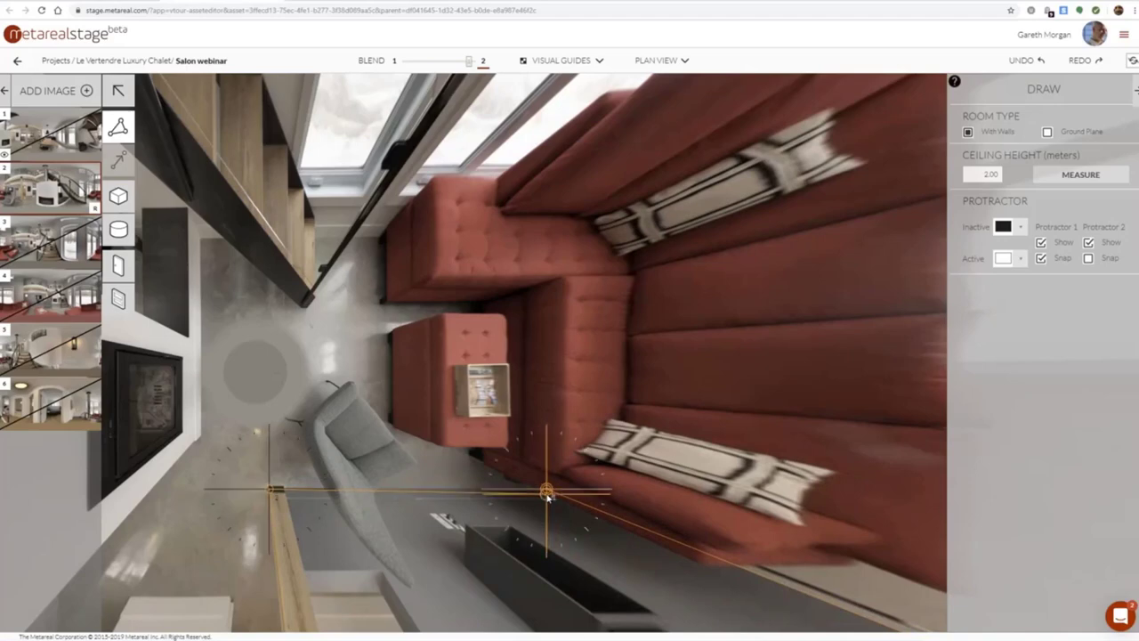
left_click(545, 236)
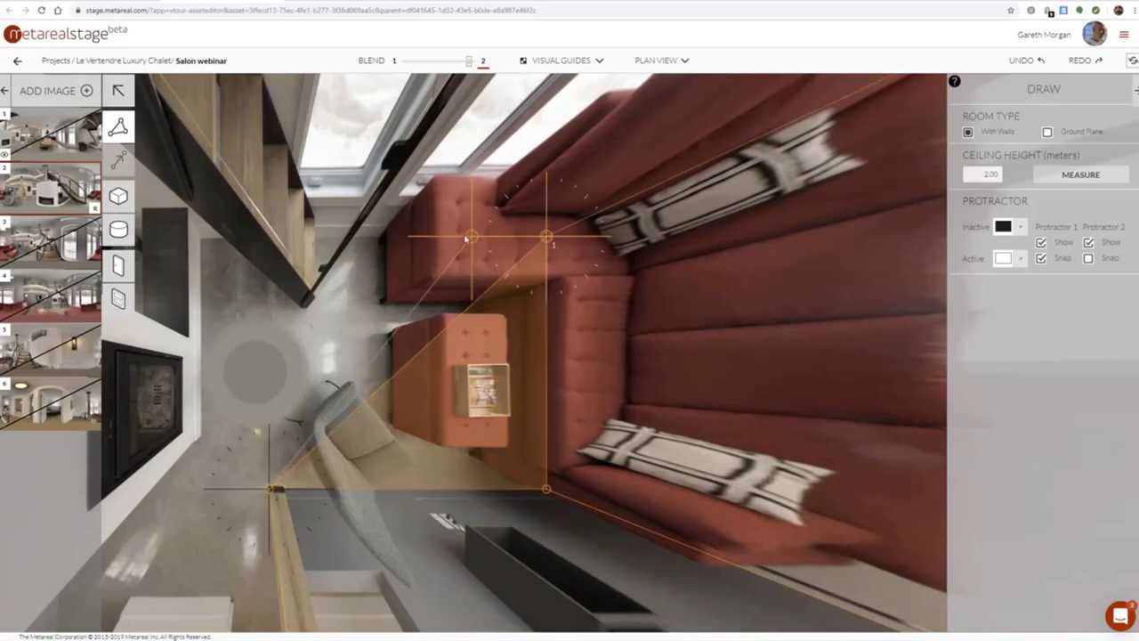
left_click_drag(215, 231, 407, 240)
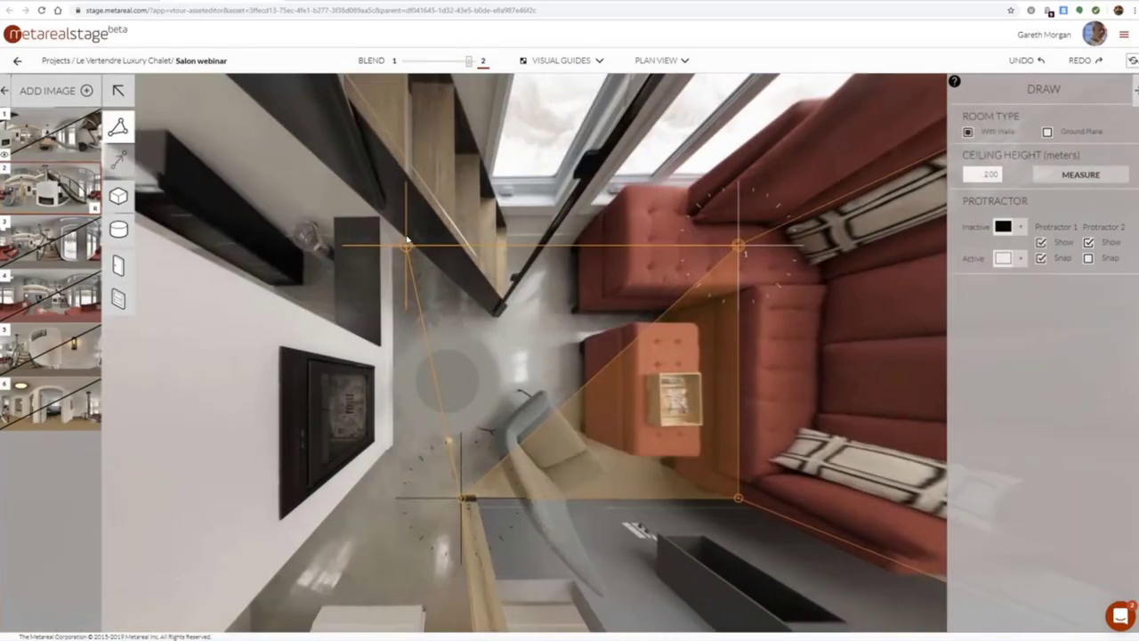
left_click(273, 244)
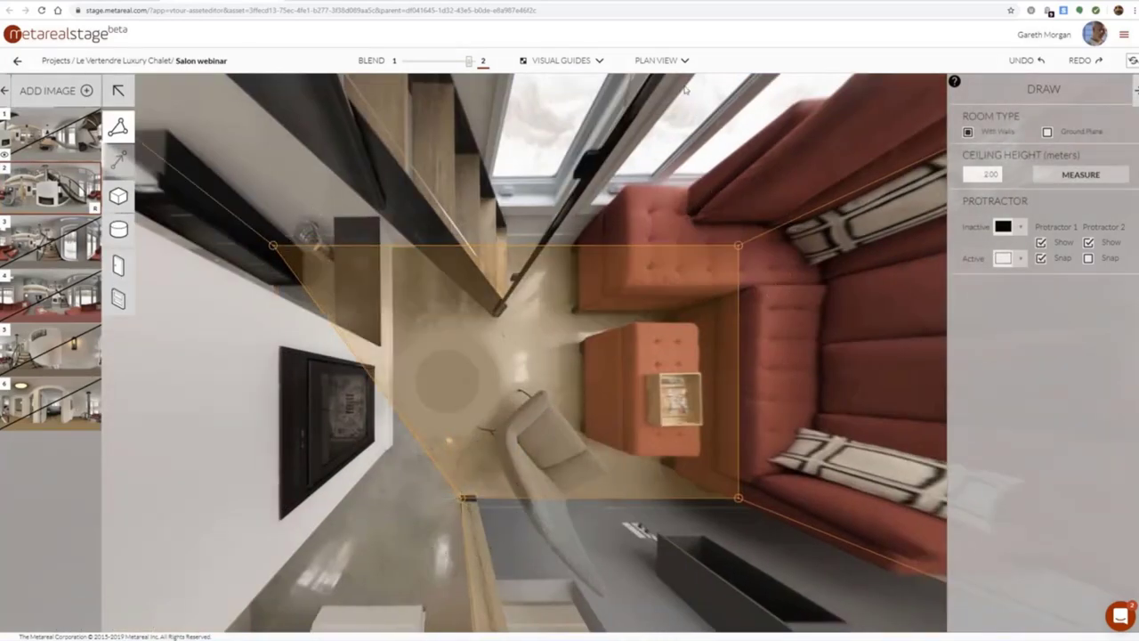
Return to Panorama View and raise the room's ceiling line to a height of 6.72 meters
left_click(658, 61)
left_click(668, 87)
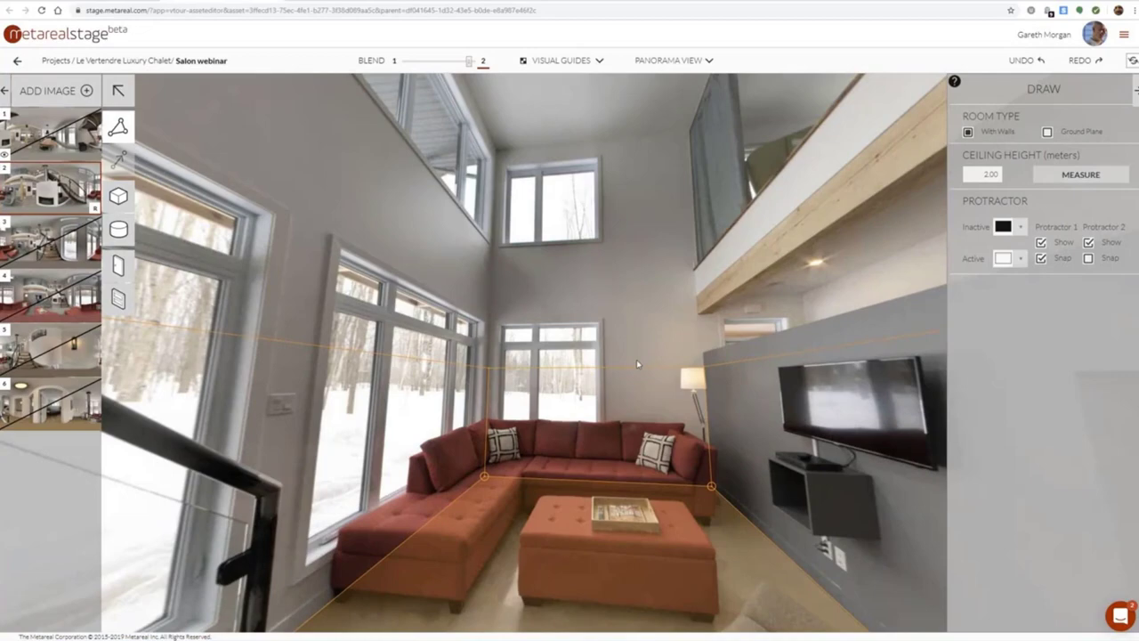
left_click_drag(636, 364, 652, 140)
Fine-tune the room outline's corner beside the black cabinet under the stairs so its vertical edge follows the wall corner
left_click_drag(457, 231, 839, 208)
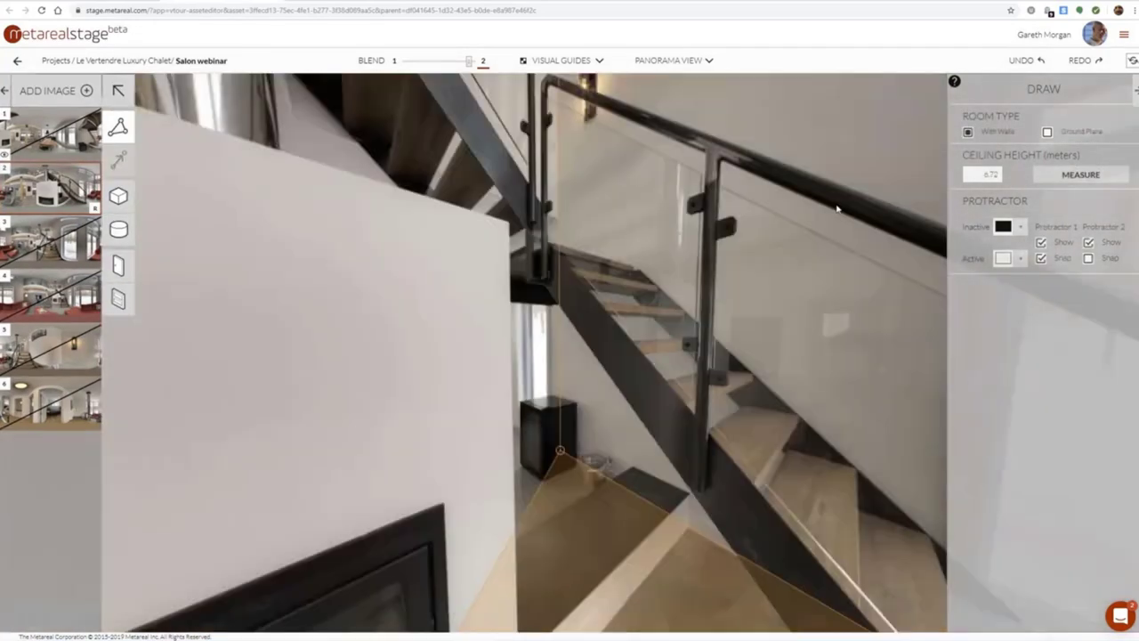
left_click_drag(698, 253, 740, 323)
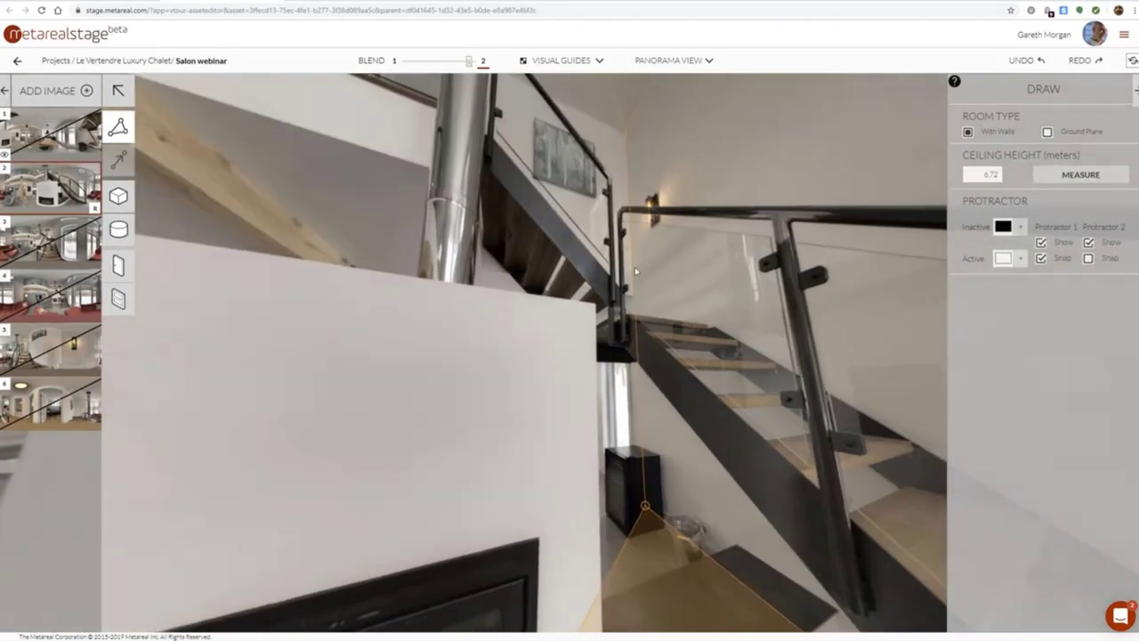
left_click_drag(646, 510, 649, 511)
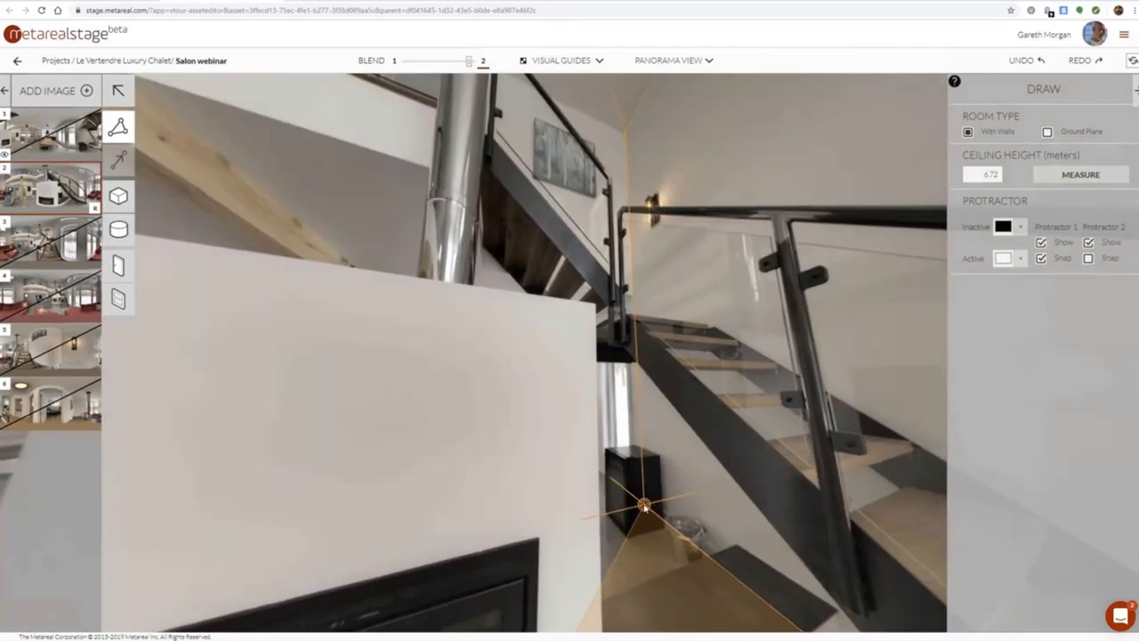
left_click_drag(644, 507, 643, 505)
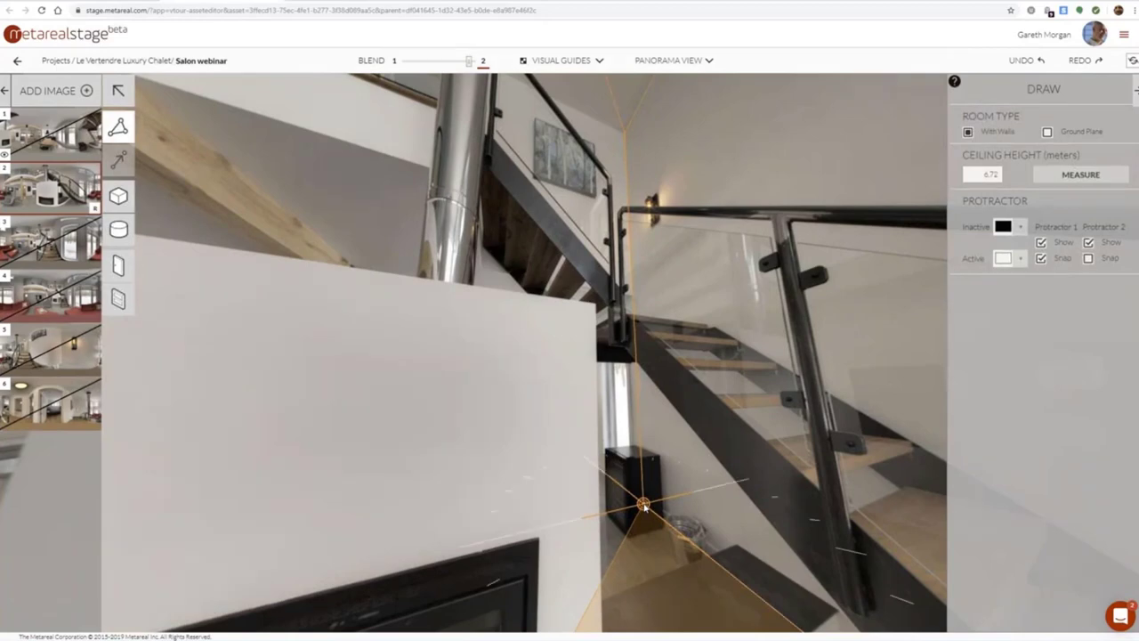
Split the floor edge between the wooden post and the stair corner, and pull the new corner behind the fireplace to square the room
left_click_drag(472, 450, 678, 366)
scroll(674, 367, "down", 5)
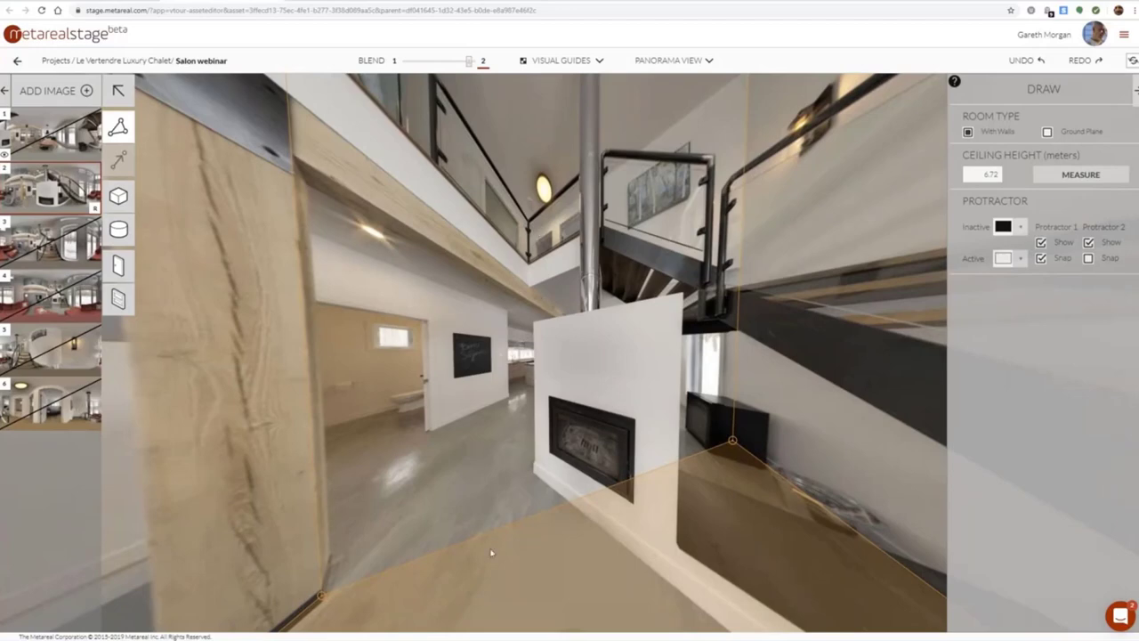
key("s")
left_click_drag(555, 511, 543, 401)
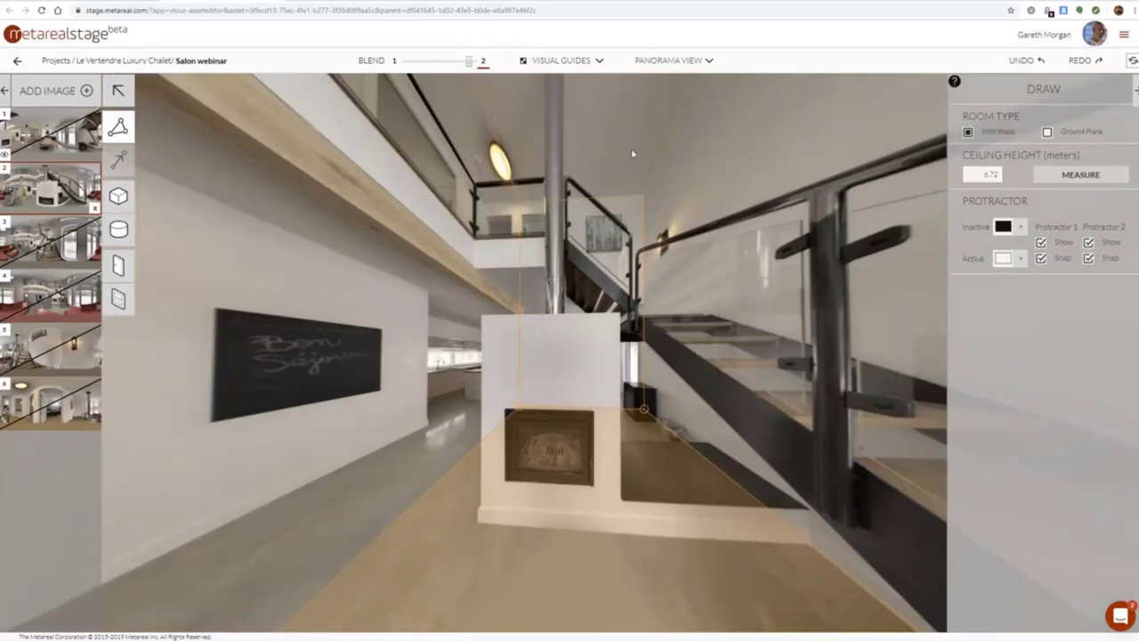
Inspect the outline's ceiling edges above the fireplace, and view the room outline in Plan View
left_click(666, 60)
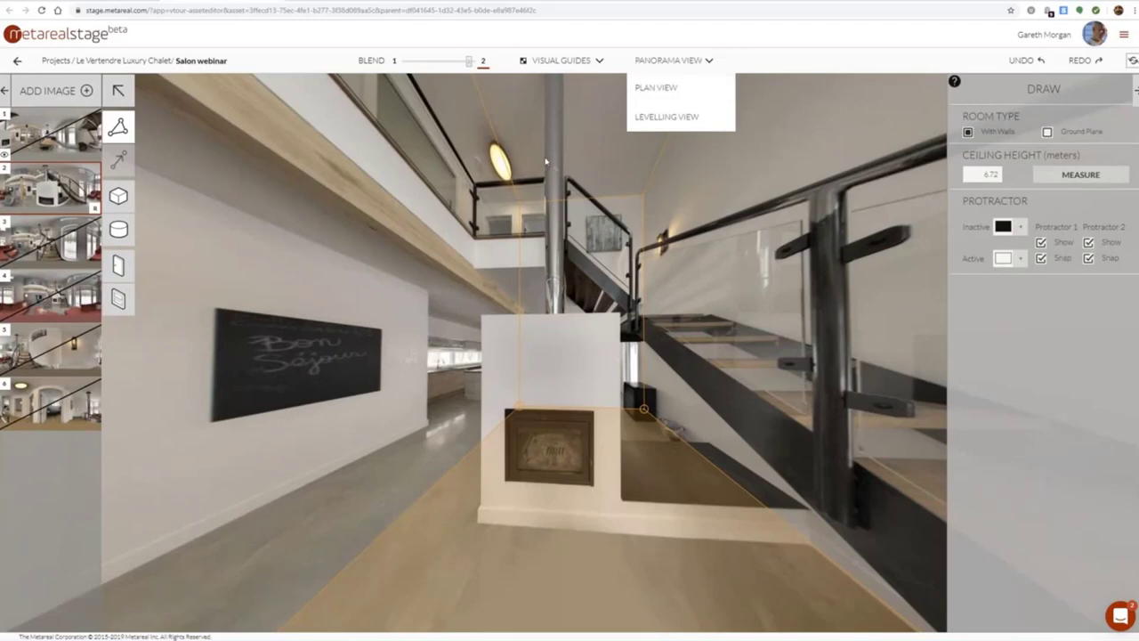
left_click_drag(545, 161, 548, 218)
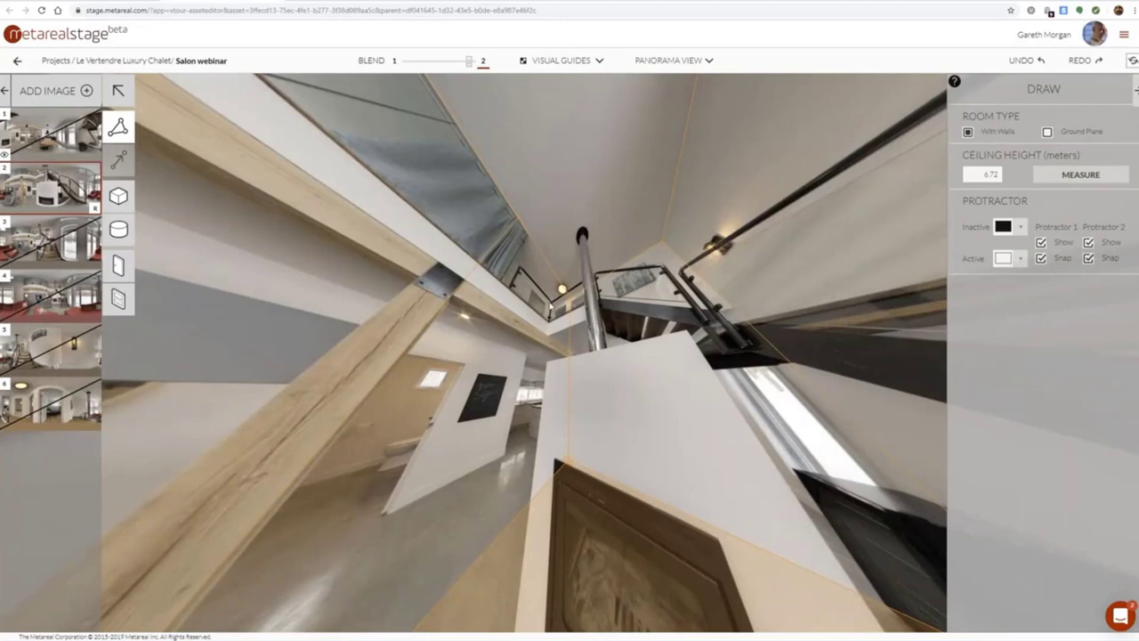
left_click_drag(603, 254, 595, 156)
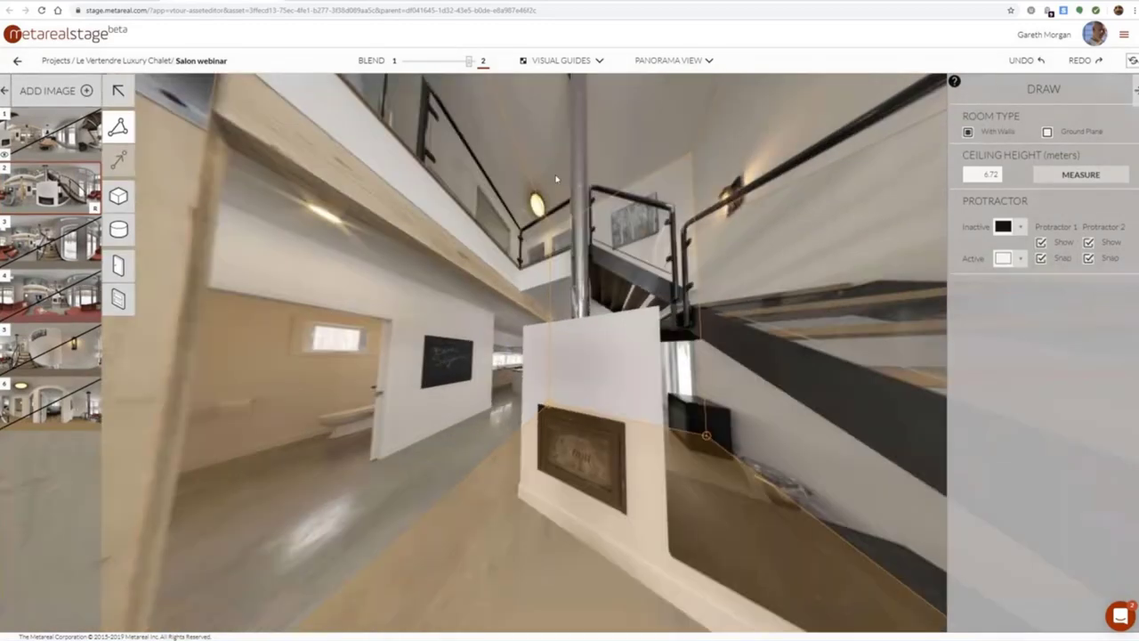
left_click(663, 64)
left_click(662, 86)
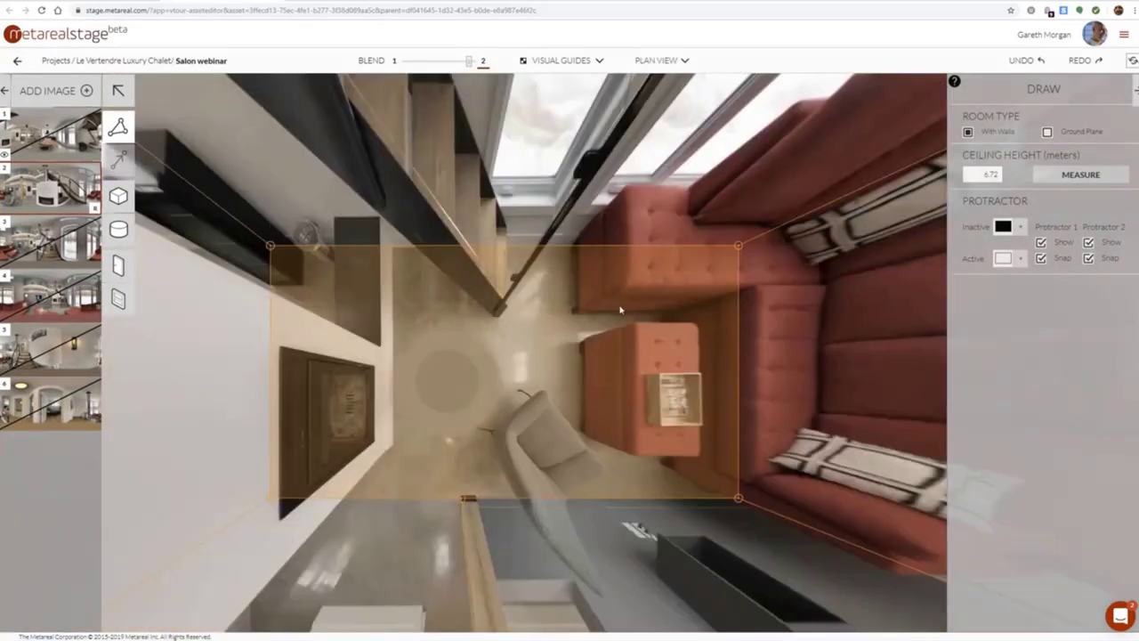
Zoom out to check the whole room outline in Plan View and return to Panorama View
scroll(620, 311, "down", 5)
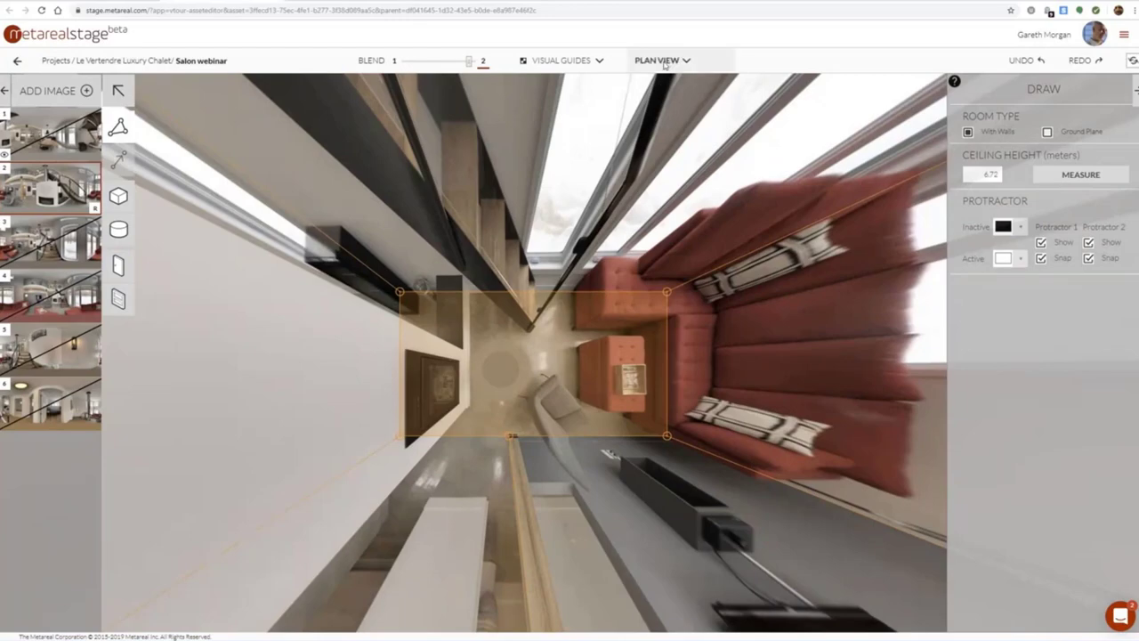
left_click(662, 61)
left_click(667, 88)
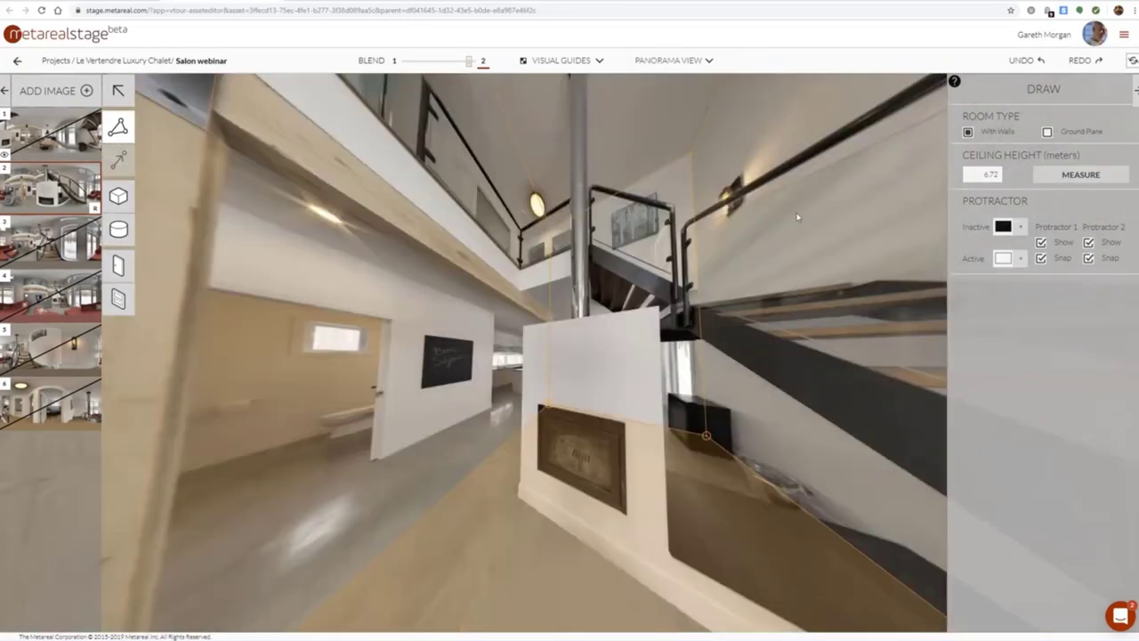
With protractor snapping turned off, add a window object fitted over the small upper window on the staircase-side wall
left_click_drag(797, 217, 614, 200)
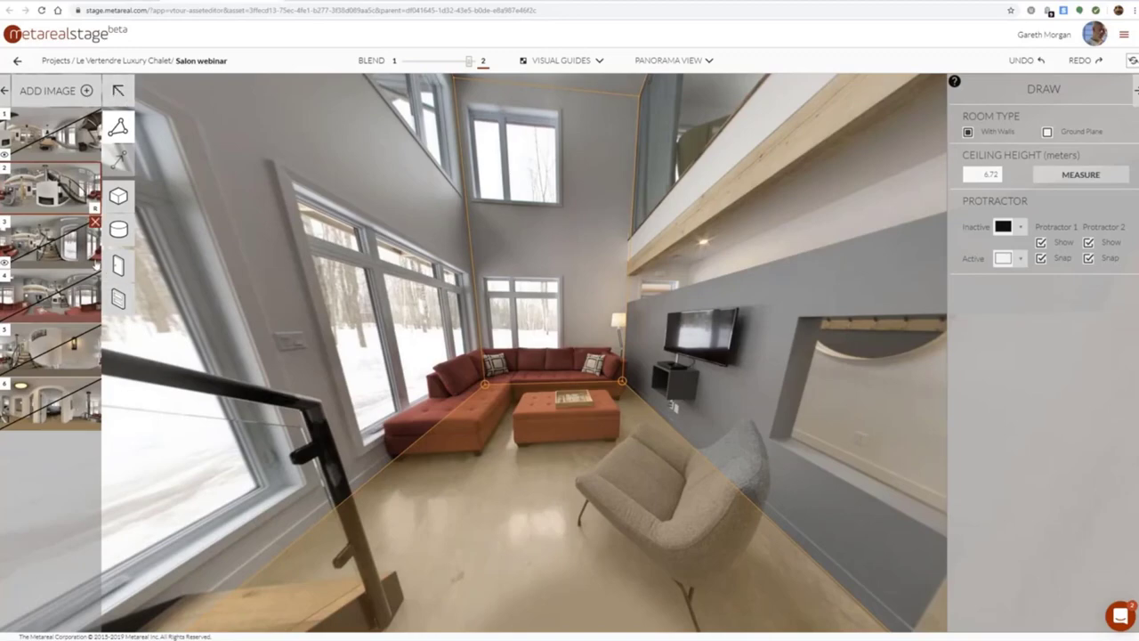
scroll(538, 346, "up", 1)
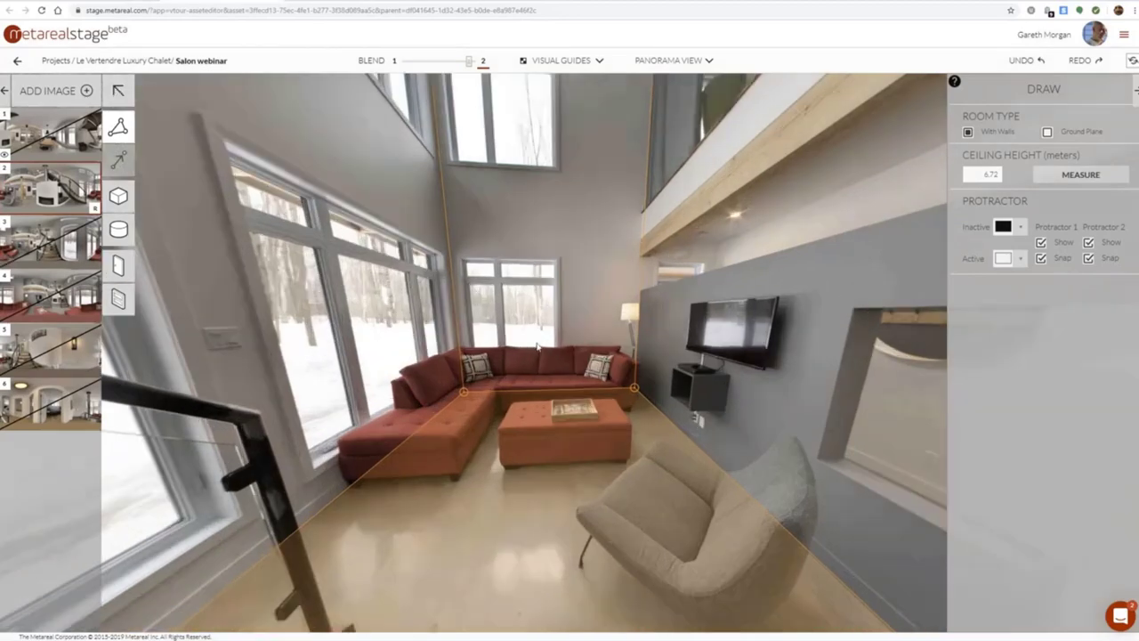
left_click_drag(531, 316, 729, 397)
left_click_drag(471, 266, 565, 330)
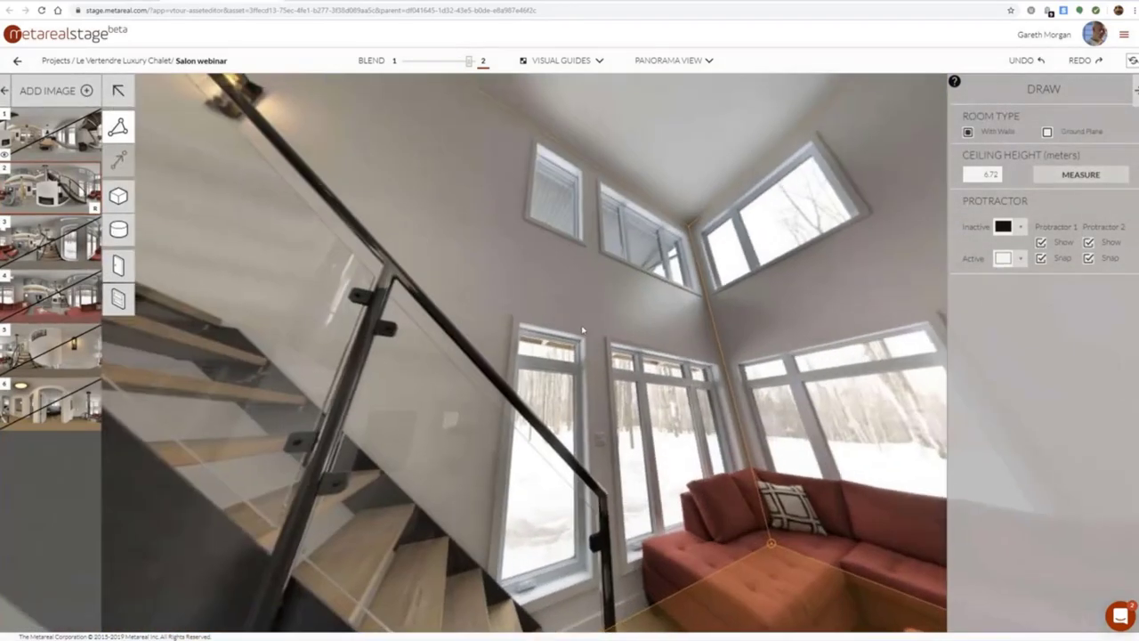
left_click(118, 299)
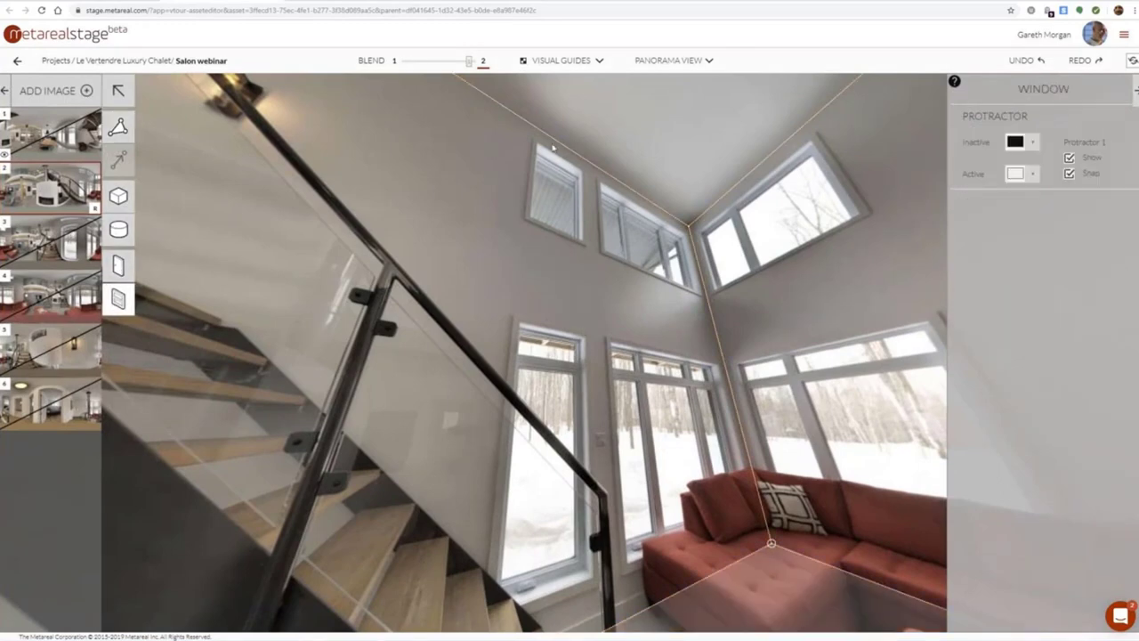
left_click(538, 147)
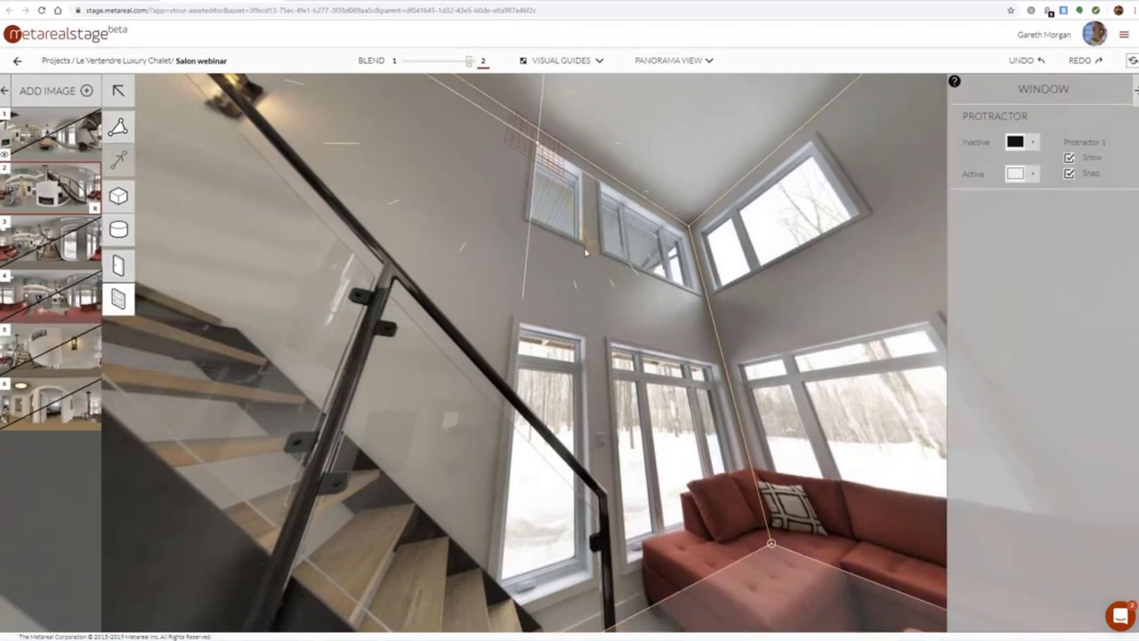
key("s")
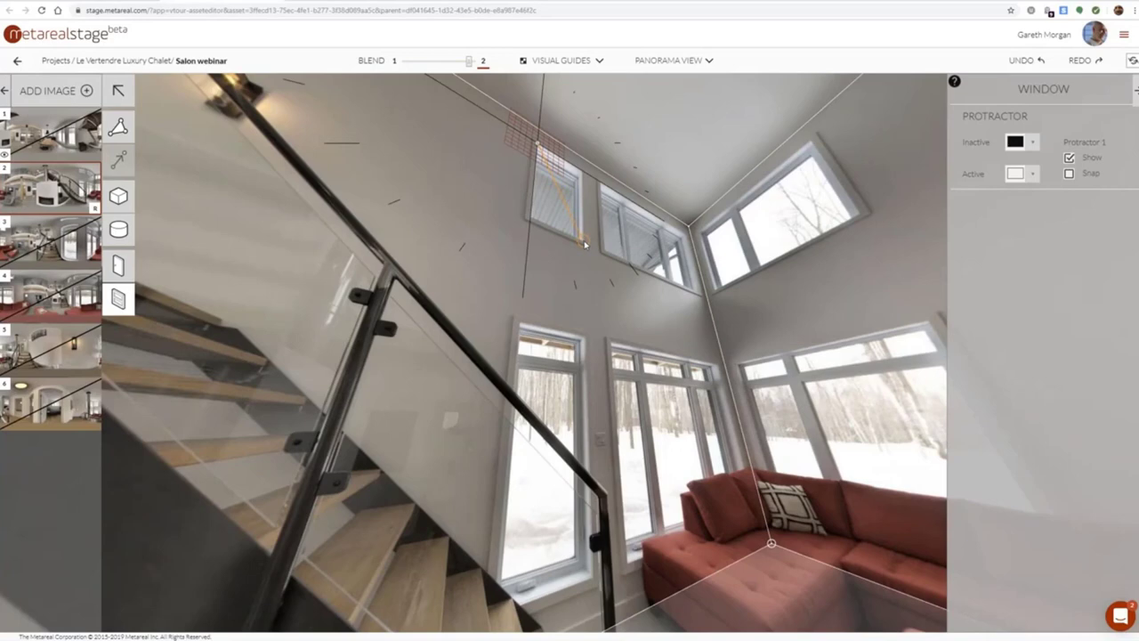
left_click(585, 243)
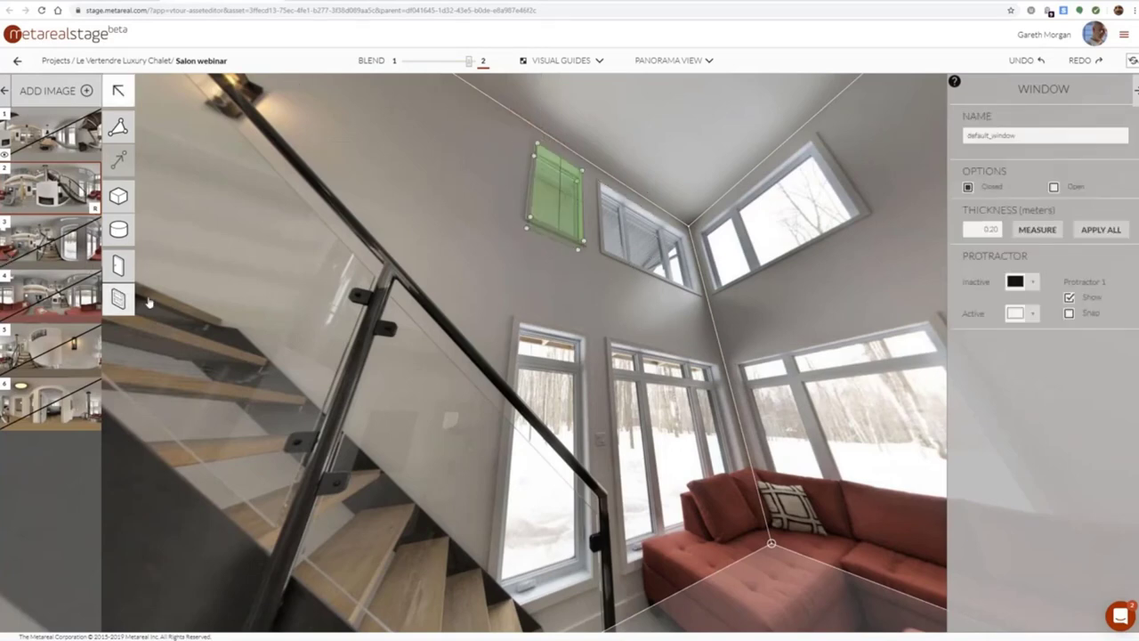
Add window objects over the wide upper window near the corner and the upper window on the adjoining sofa wall
left_click(118, 299)
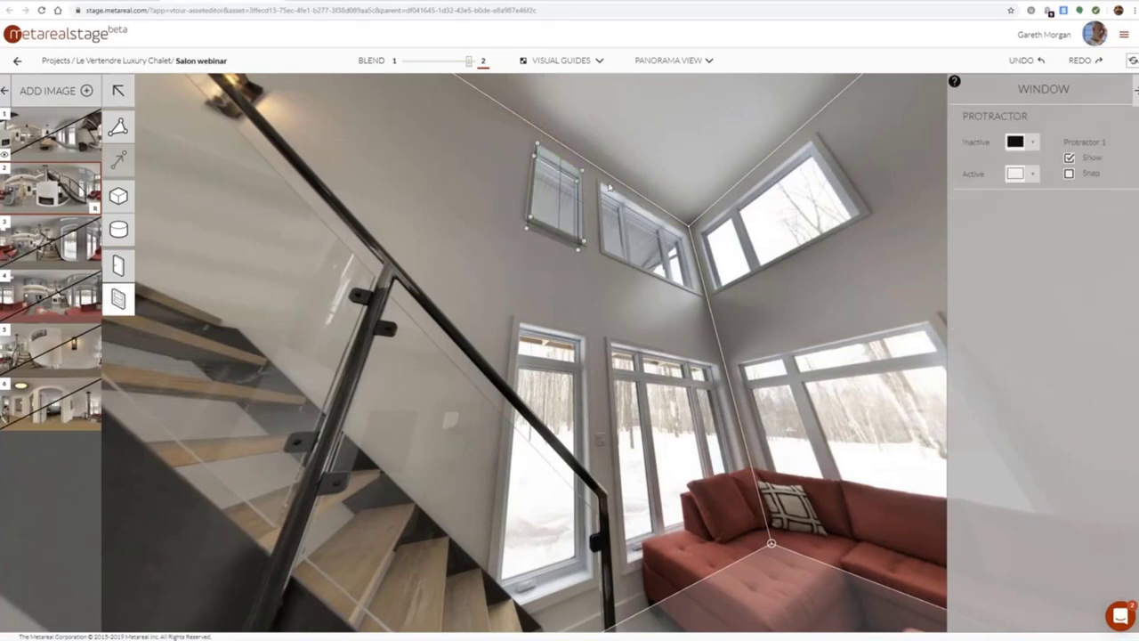
left_click(699, 295)
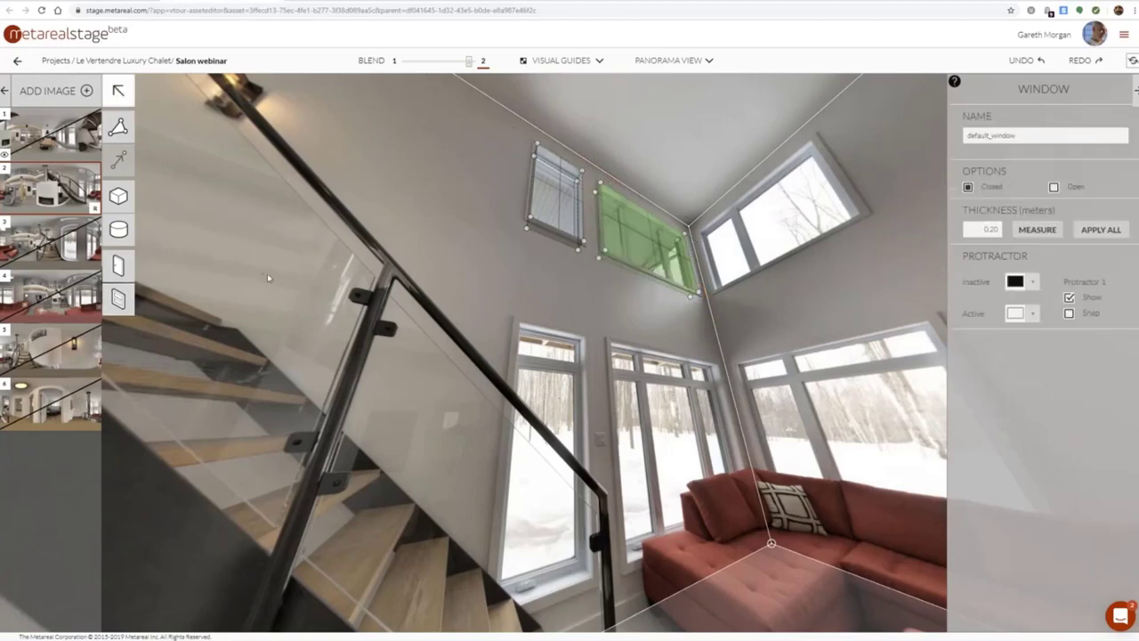
left_click(118, 299)
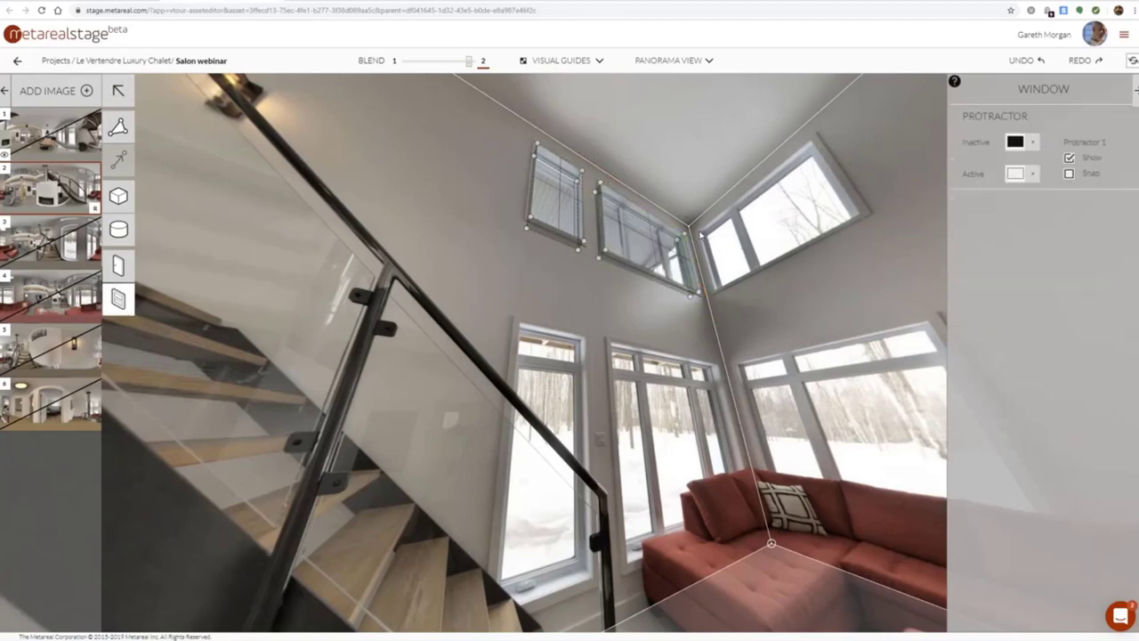
left_click(700, 231)
left_click(861, 216)
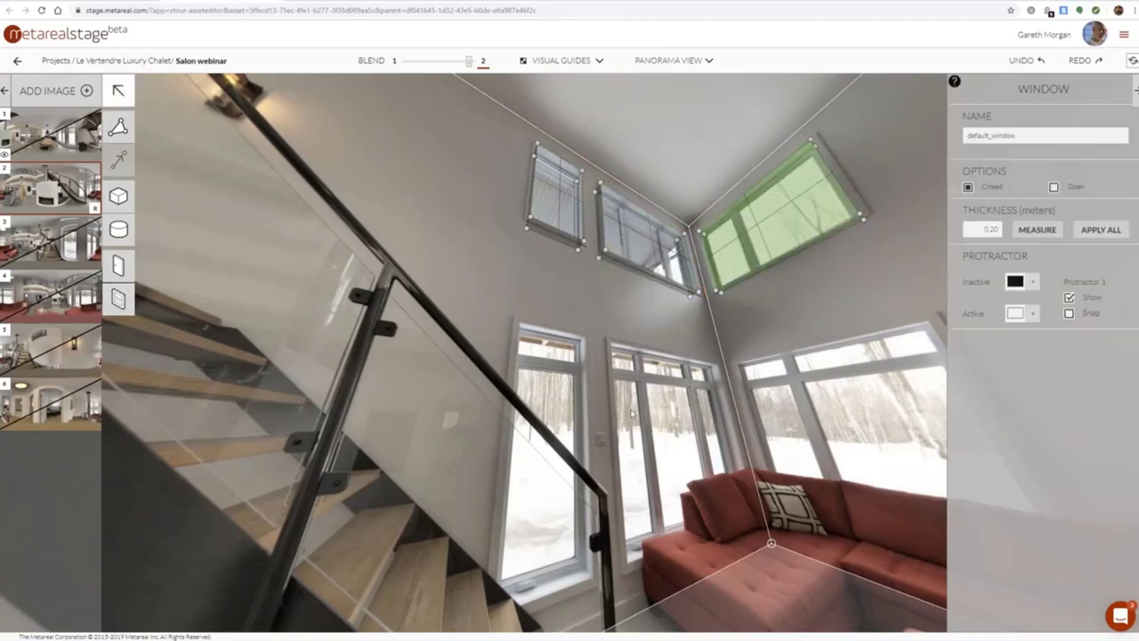
Add window objects over the tall lower window beside the stairs and the wide lower window next to the sofa
left_click(119, 301)
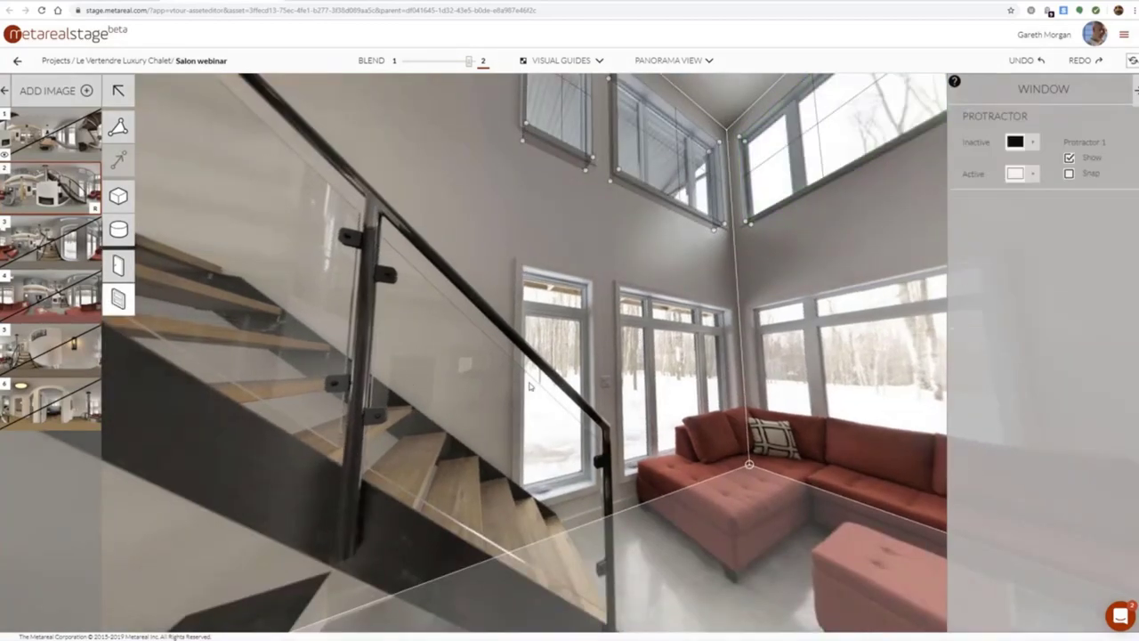
left_click(525, 271)
left_click(594, 486)
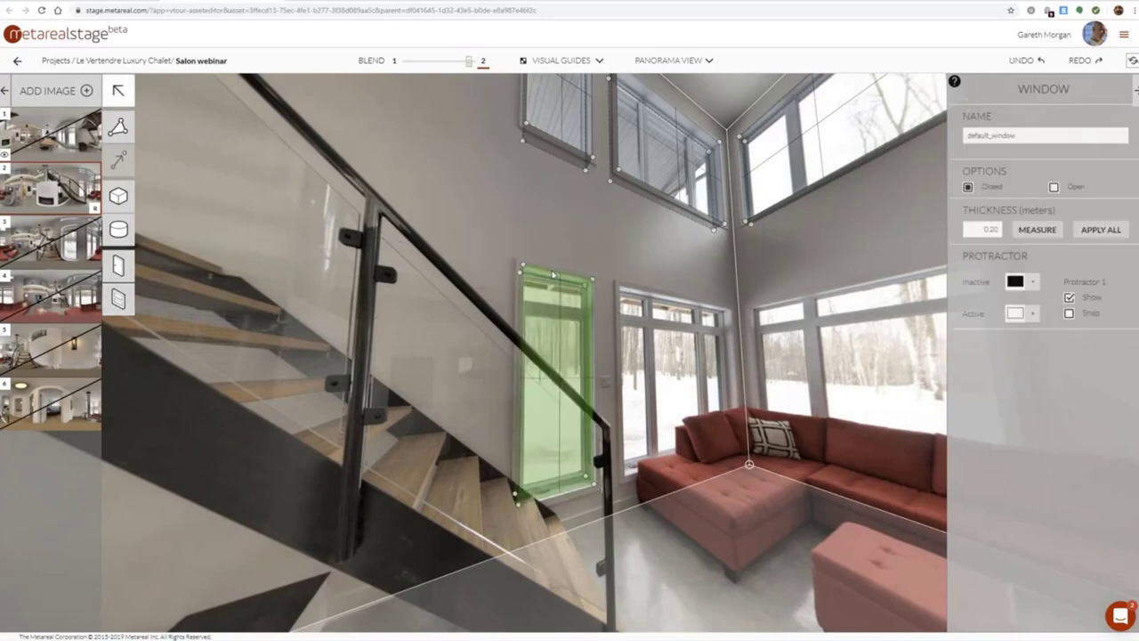
left_click(119, 300)
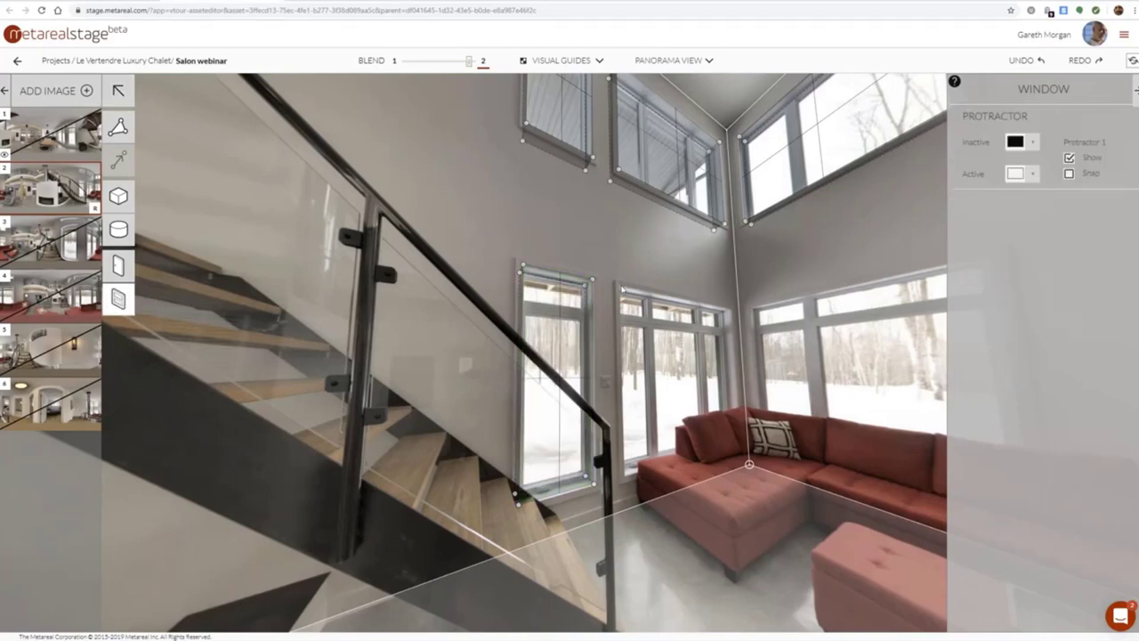
left_click(621, 288)
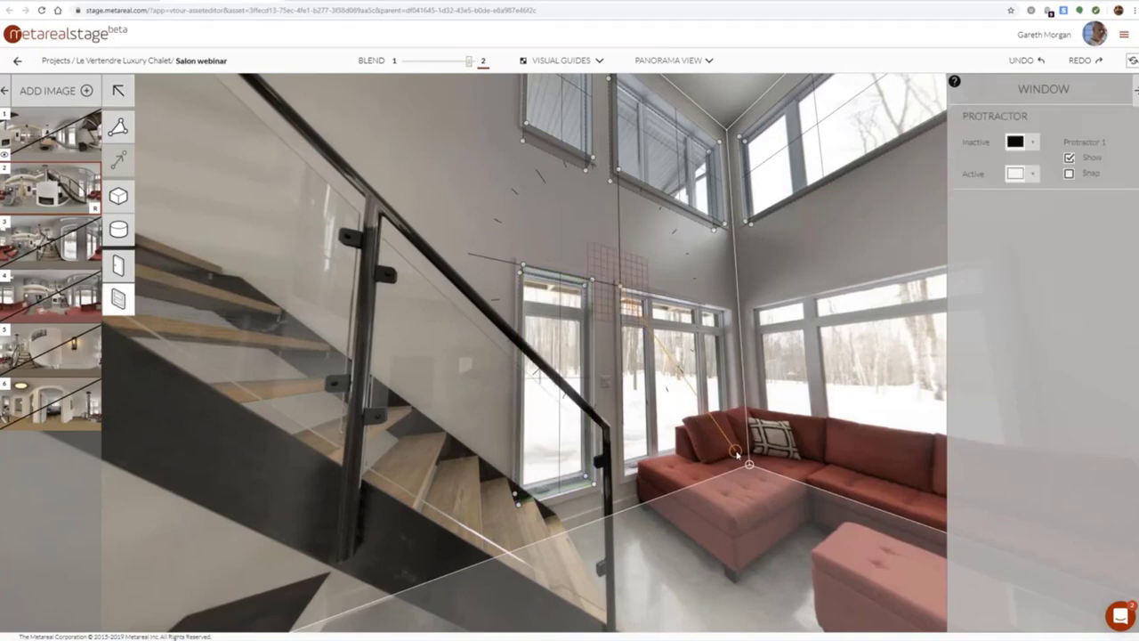
left_click(739, 452)
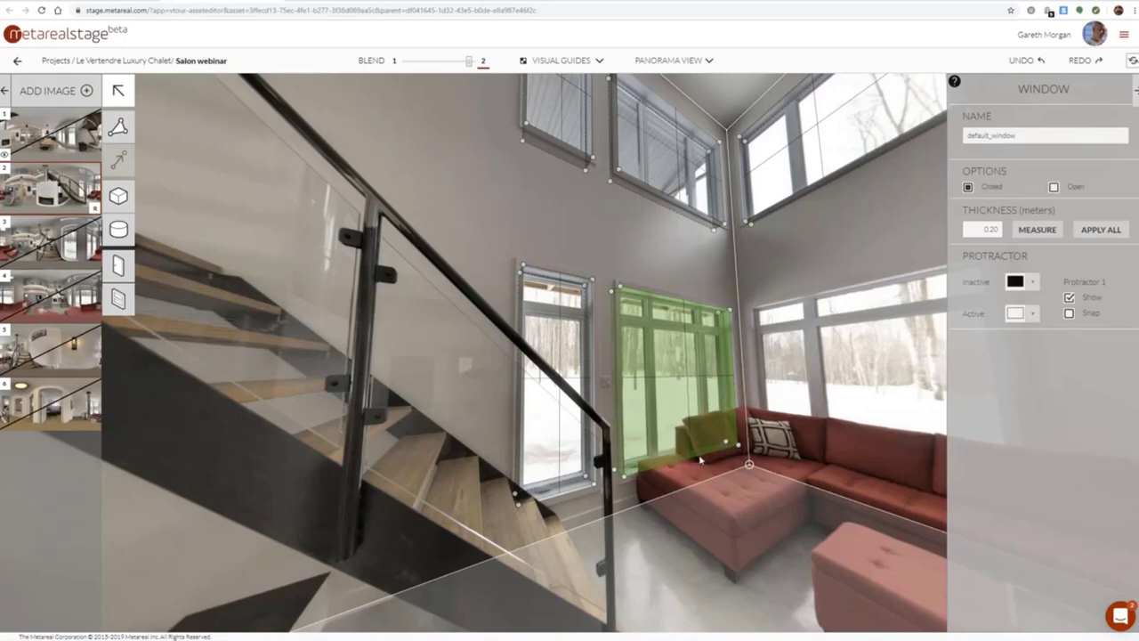
Add a window object over the lower window behind the sofa on the far wall, extending it down behind the seat back
left_click_drag(826, 344, 327, 285)
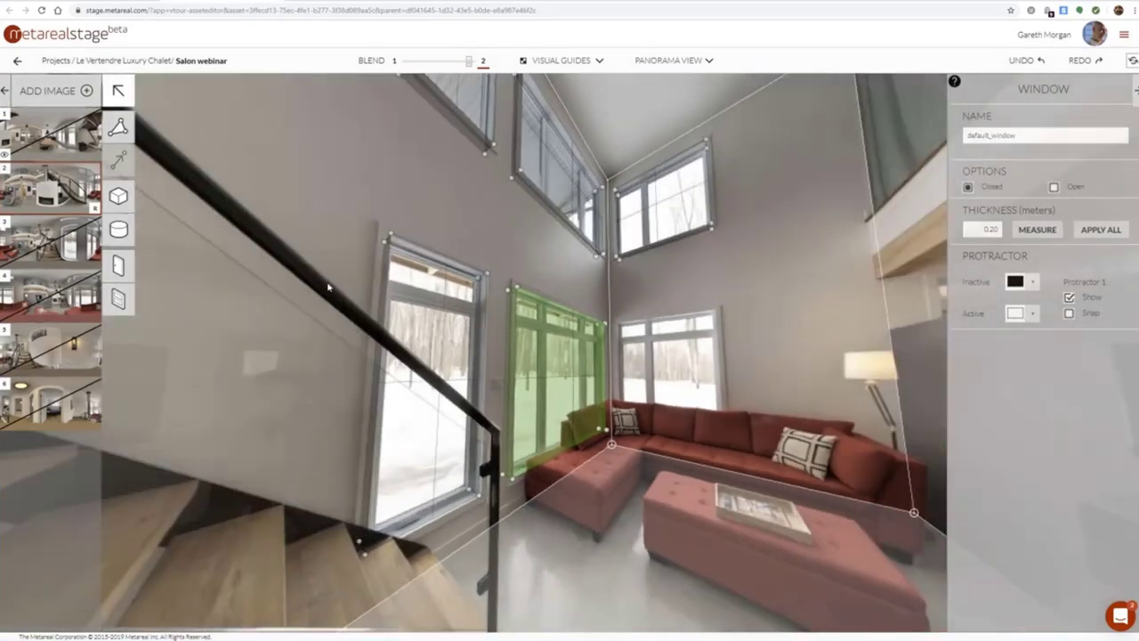
left_click(116, 300)
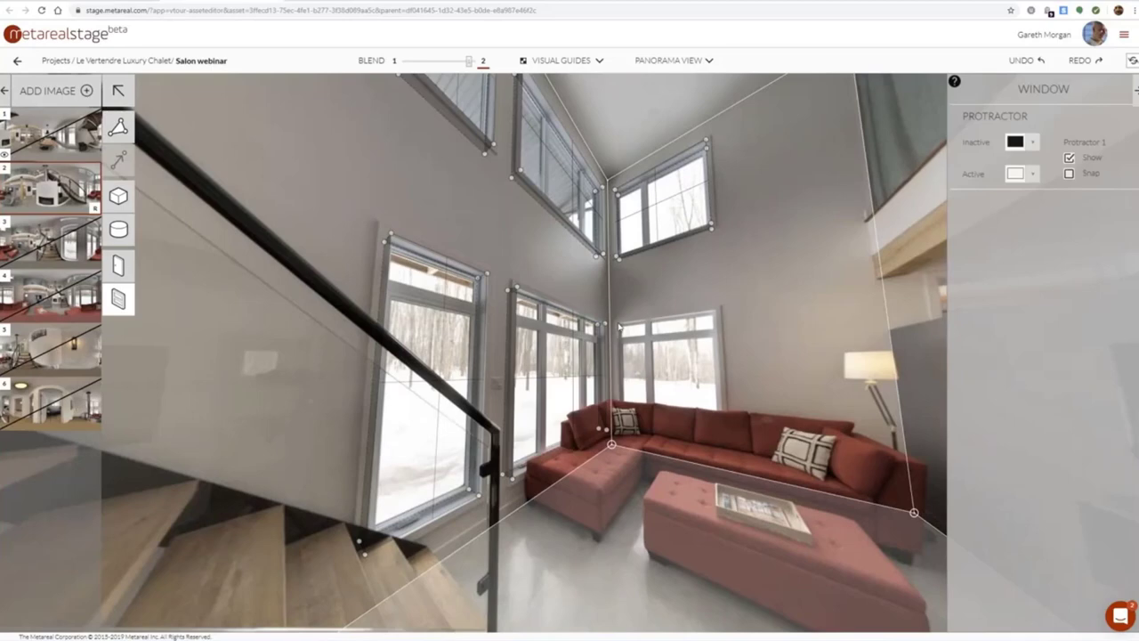
left_click(618, 324)
left_click_drag(721, 454, 723, 415)
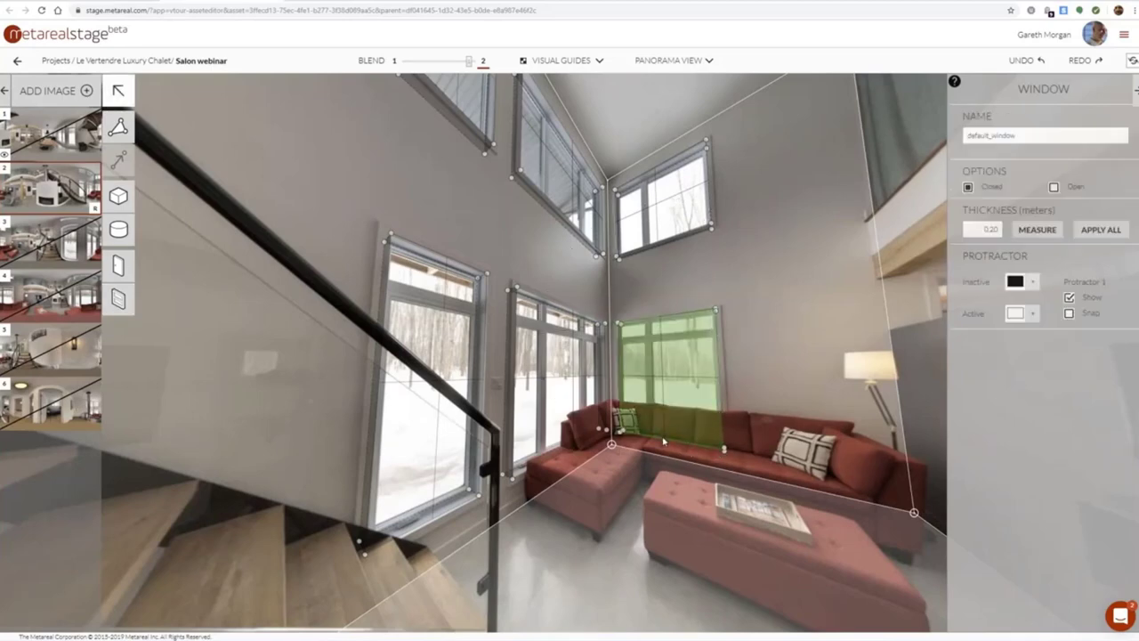
left_click(771, 409)
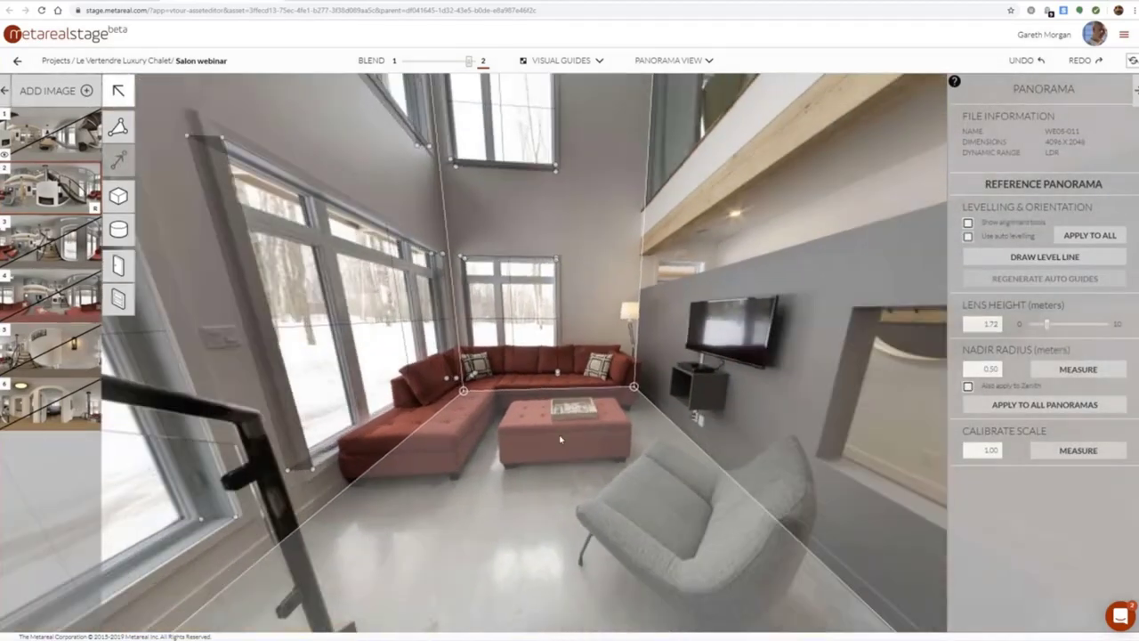
Draw a low cube along the red ottoman's front base edge with protractor snapping on
scroll(570, 439, "up", 5)
left_click_drag(611, 442, 485, 351)
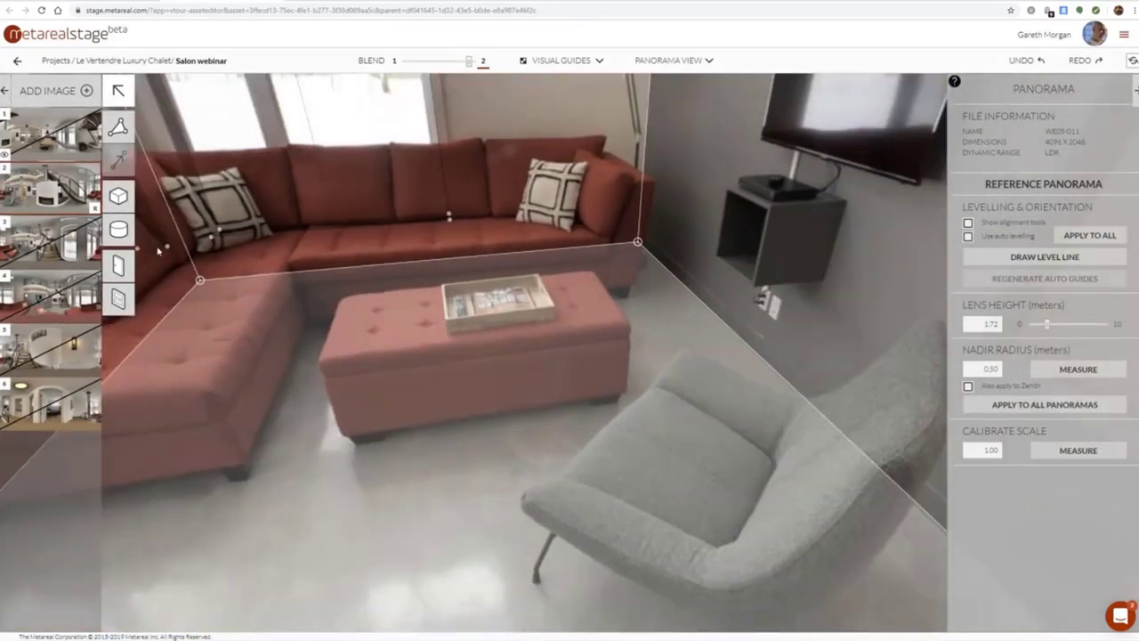
left_click(118, 196)
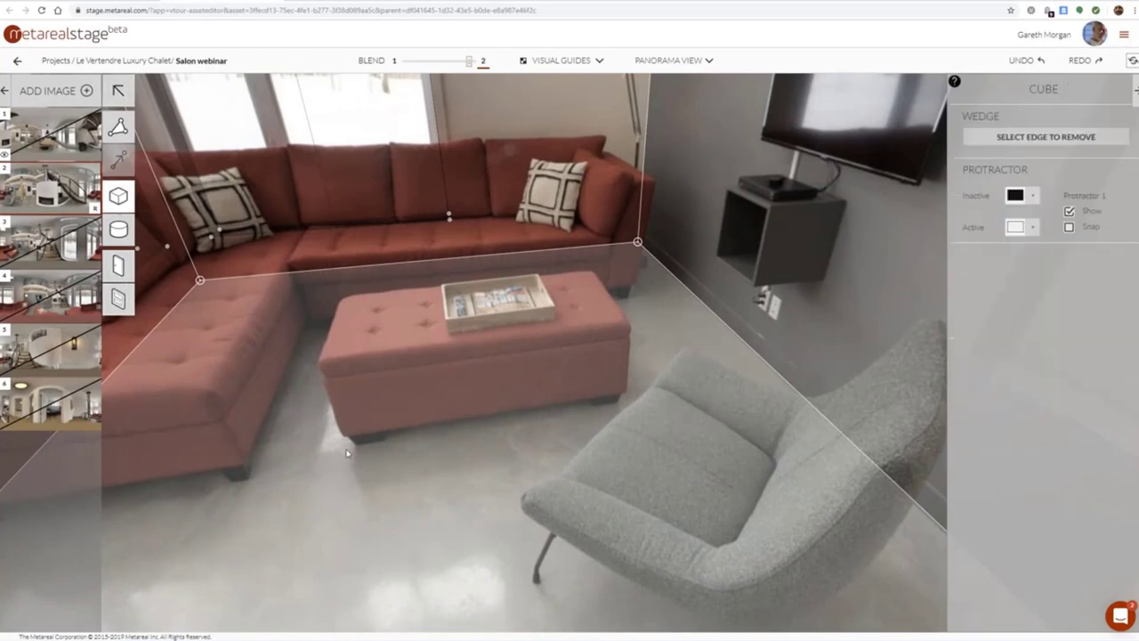
left_click(347, 447)
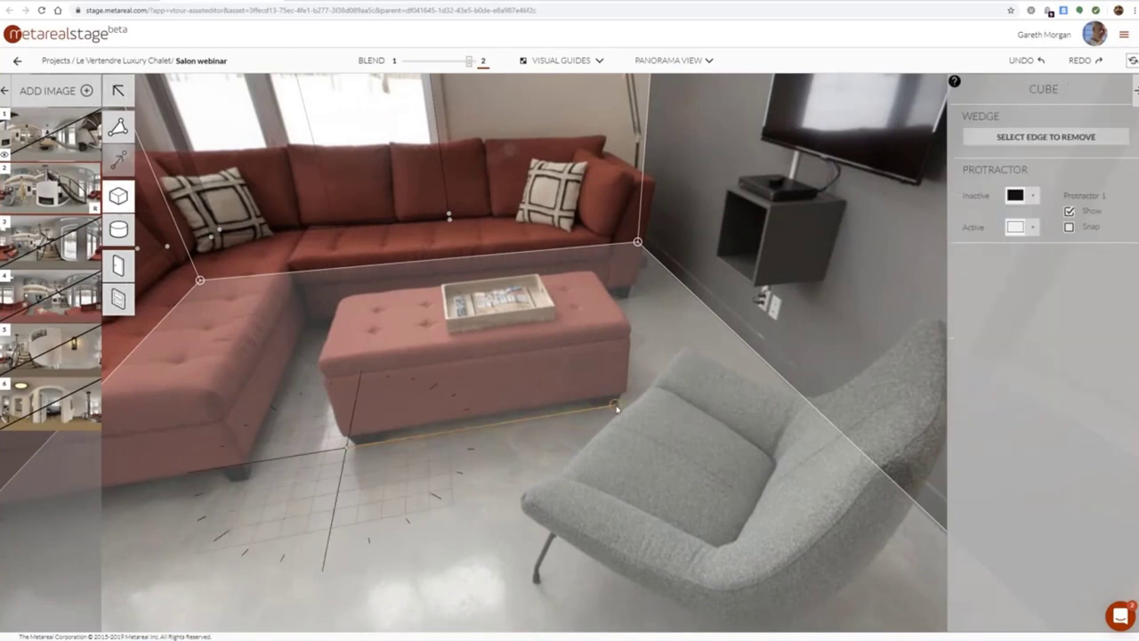
left_click(592, 409)
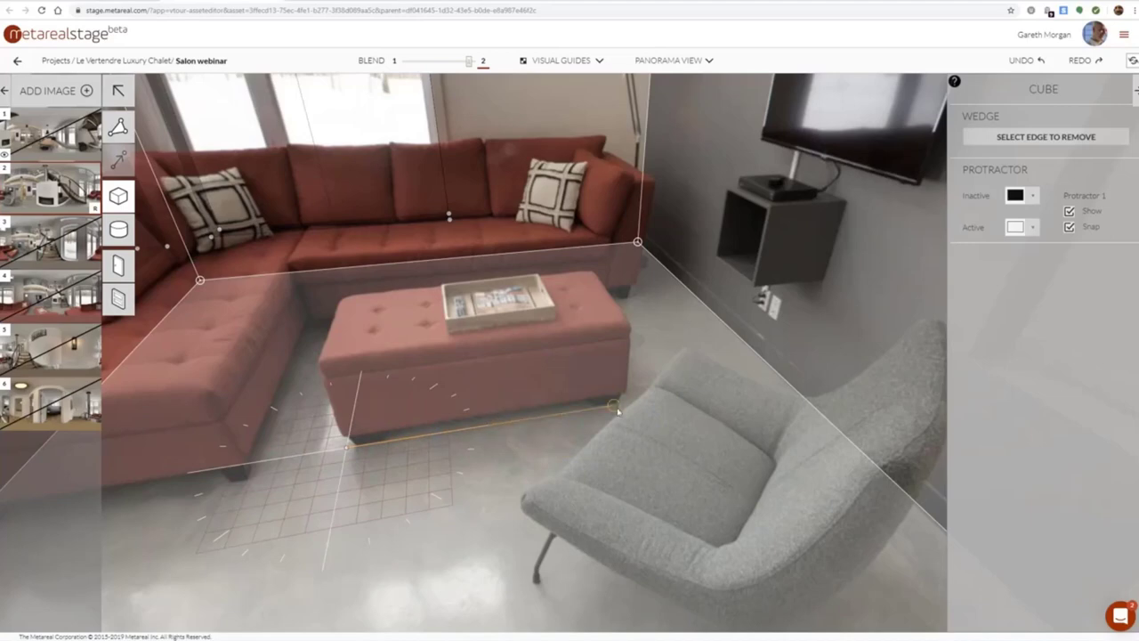
left_click(626, 410)
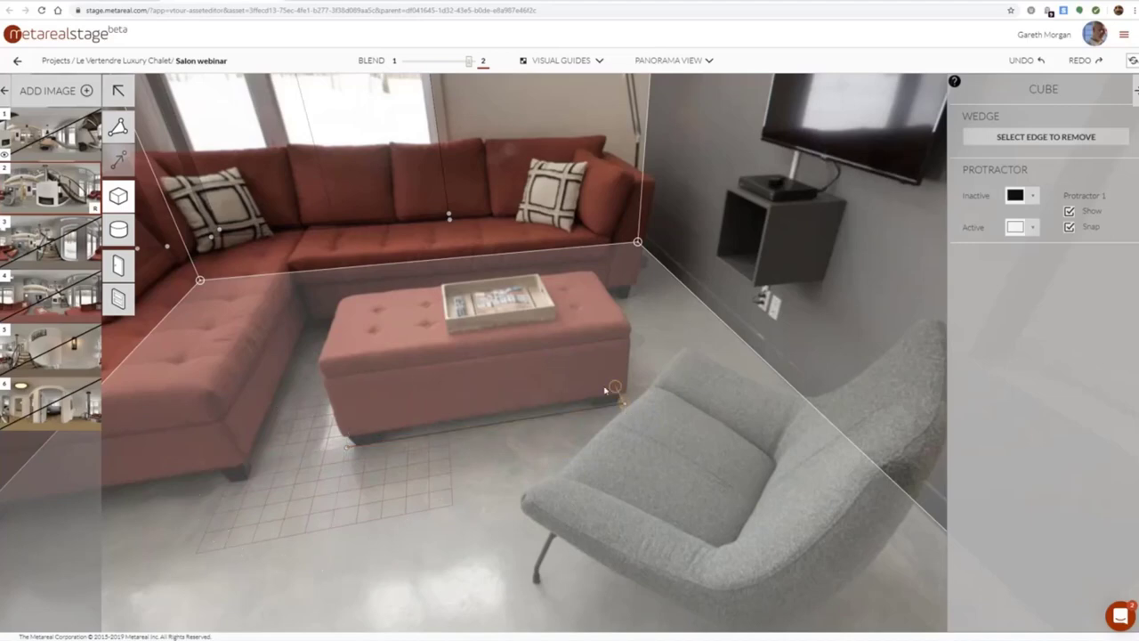
left_click(583, 370)
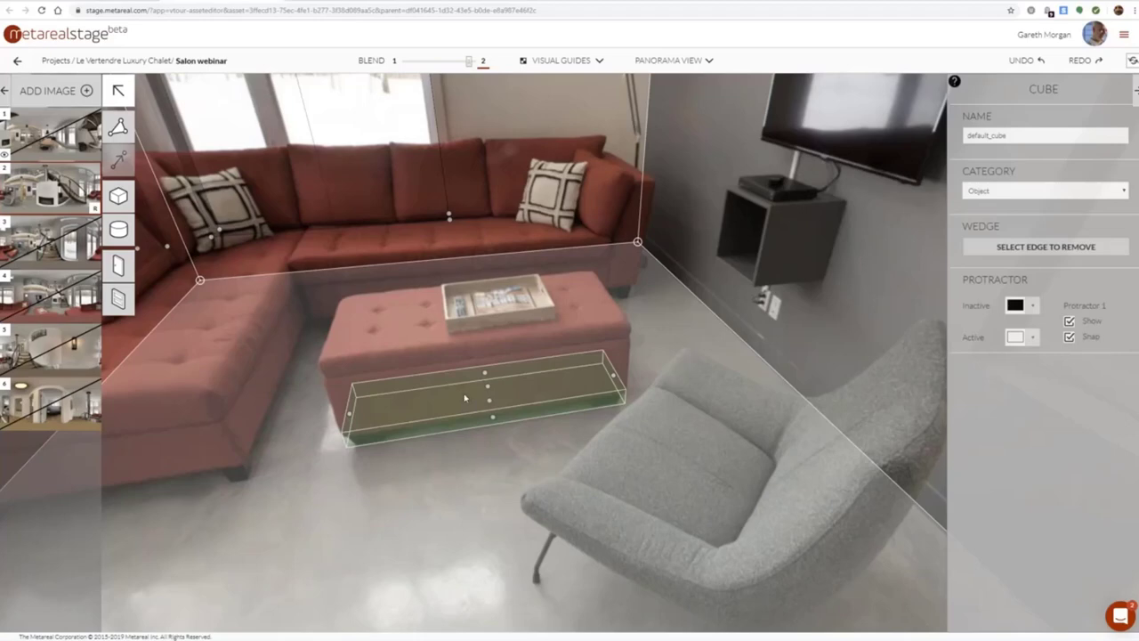
Fit the cube to the red ottoman by raising its top, aligning both ends and extending its depth to the back edge
left_click_drag(464, 398, 466, 398)
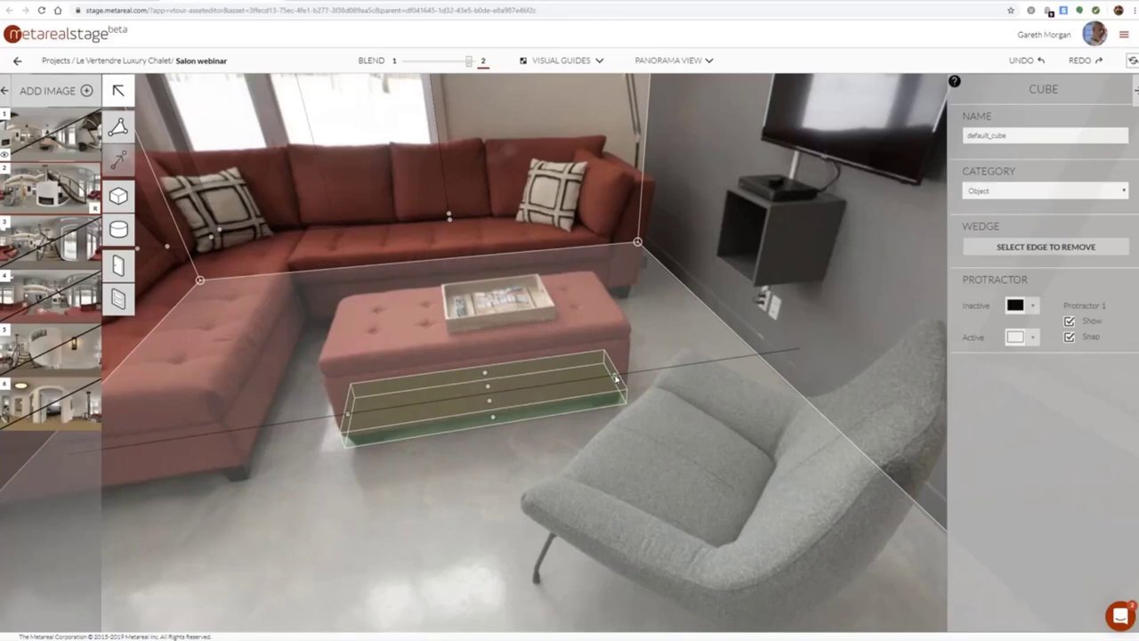
left_click_drag(488, 388, 489, 319)
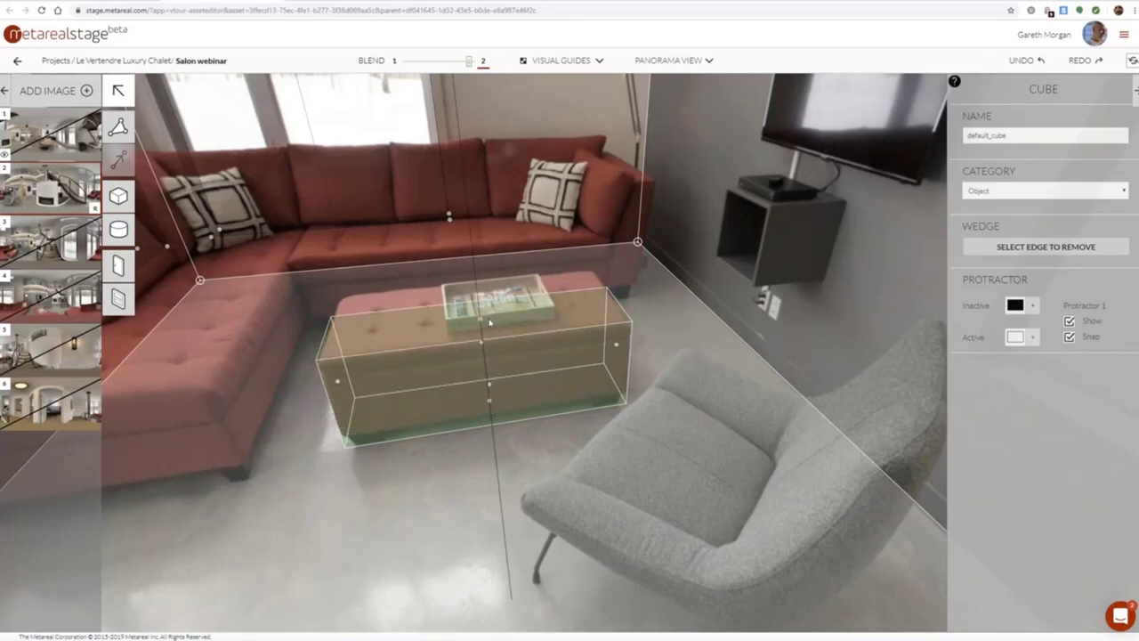
left_click_drag(343, 382, 346, 383)
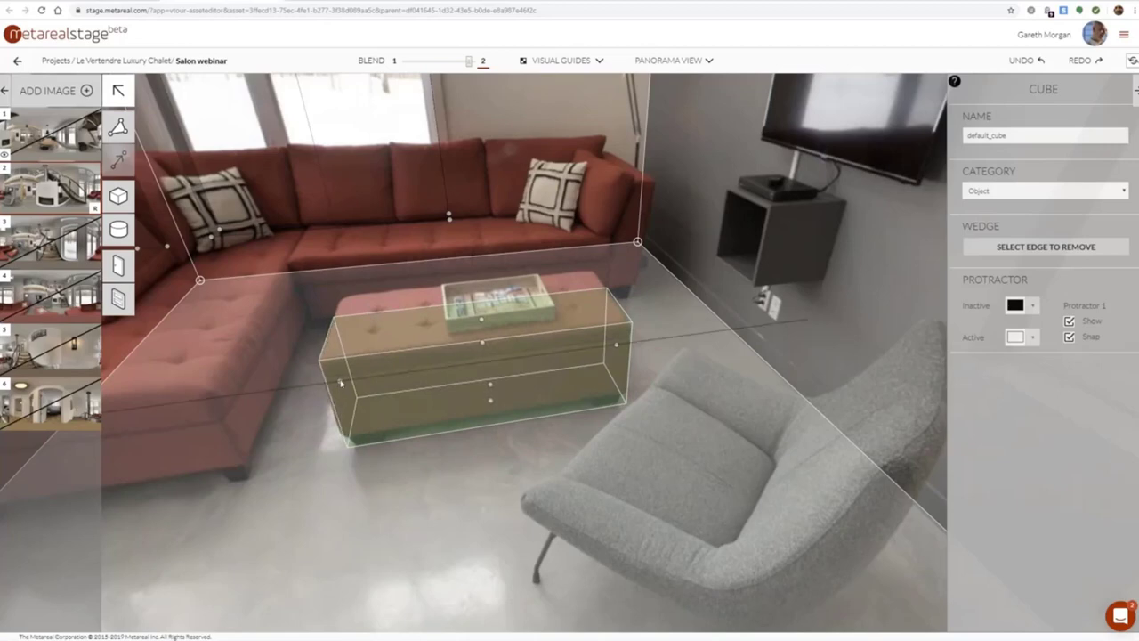
left_click_drag(618, 346, 614, 346)
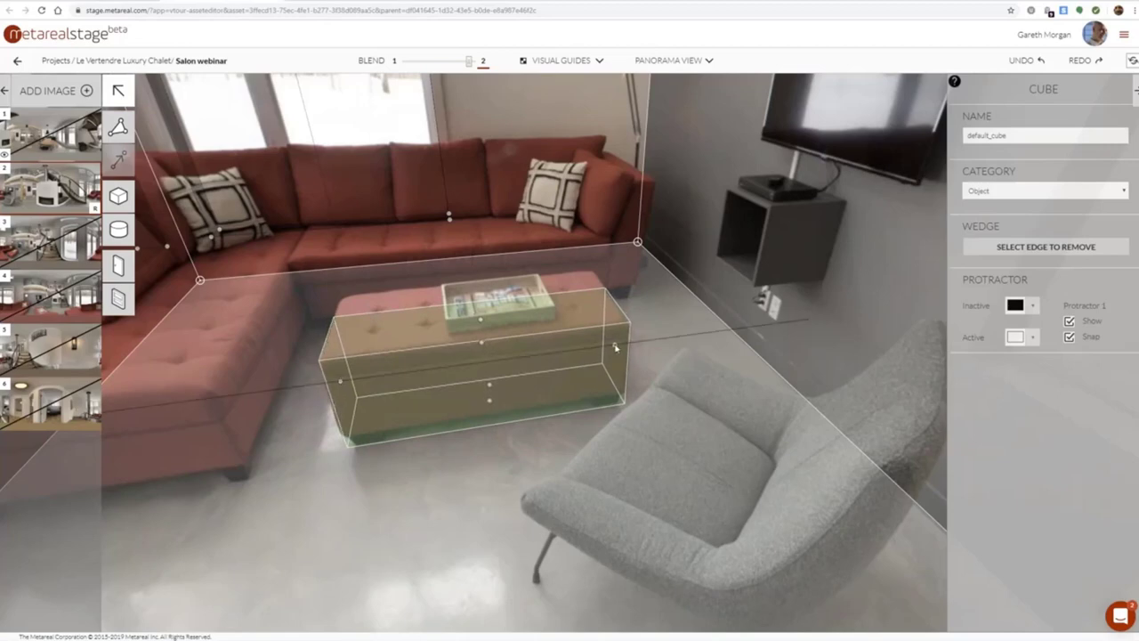
left_click_drag(485, 345, 482, 326)
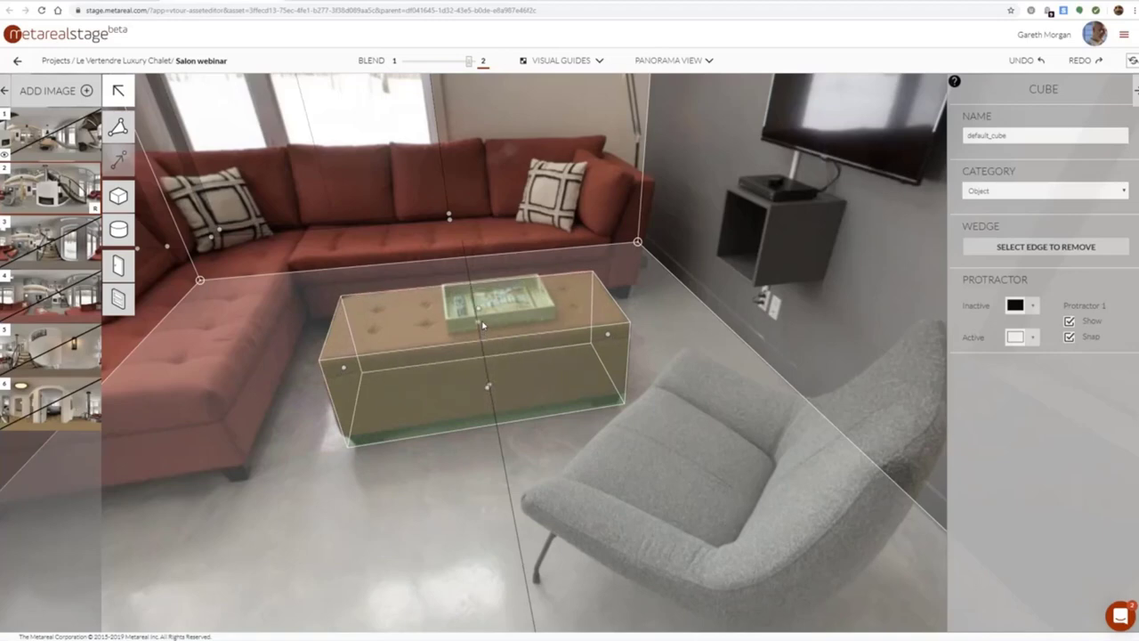
left_click_drag(597, 473, 540, 464)
scroll(539, 462, "down", 3)
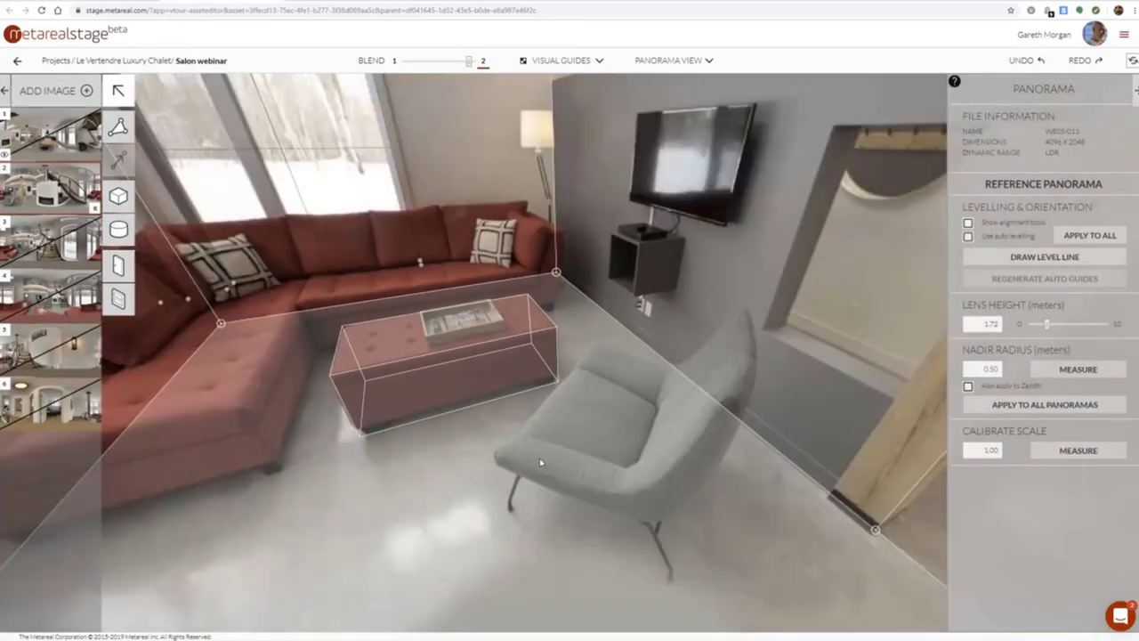
scroll(540, 462, "down", 3)
left_click_drag(612, 473, 485, 473)
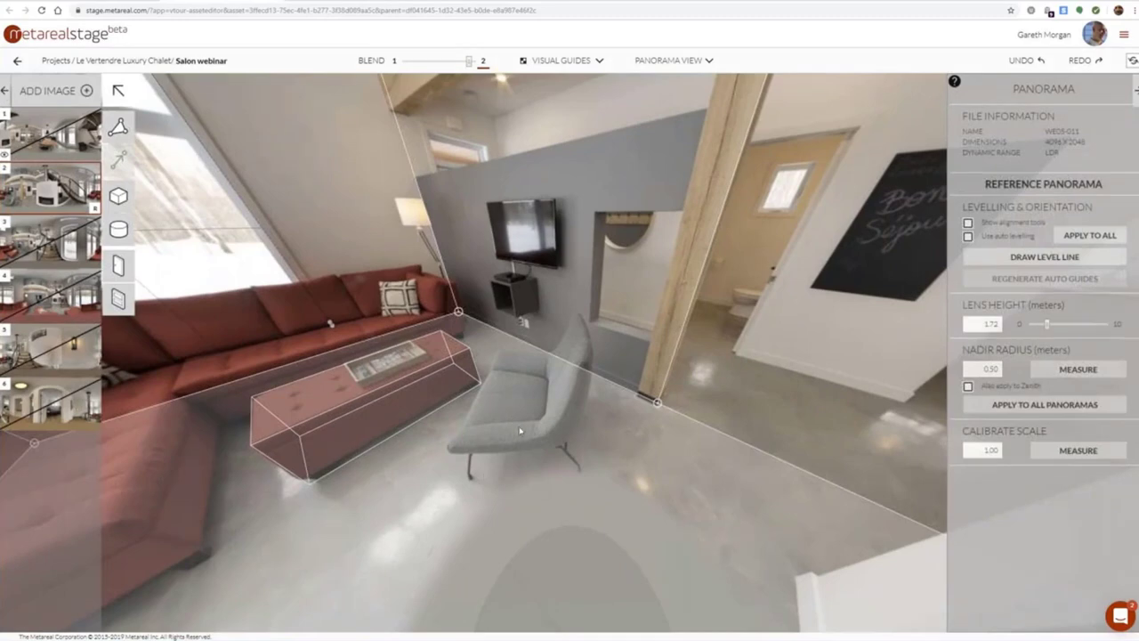
Draw a cube on the grey TV wall against the side of the wall-mounted box shelf below the television
left_click_drag(520, 431, 579, 486)
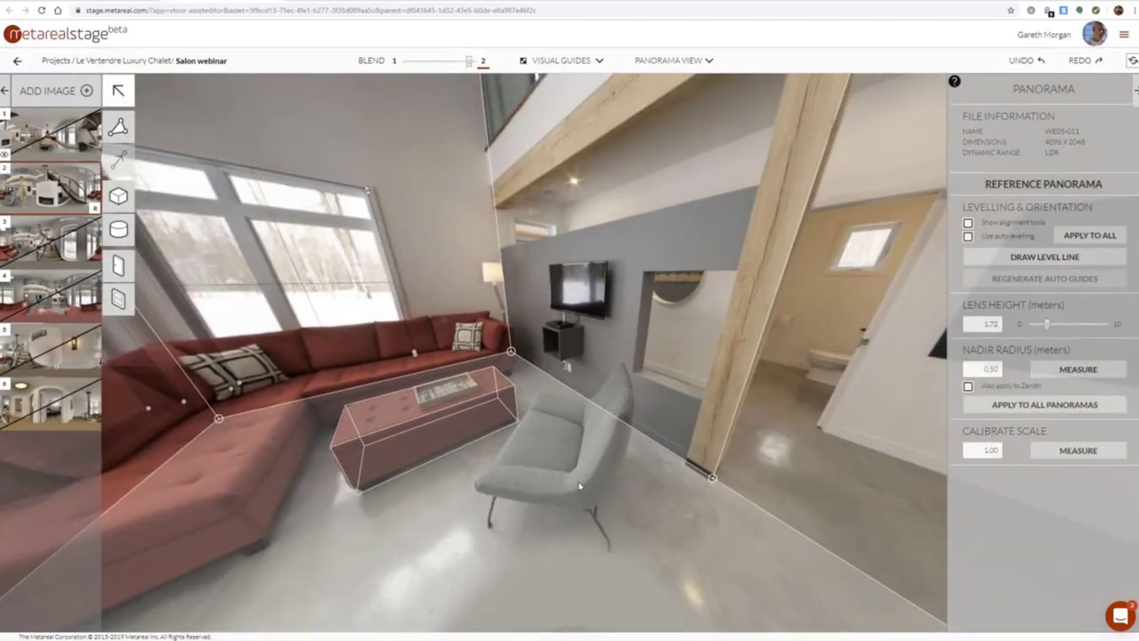
left_click_drag(529, 473, 547, 535)
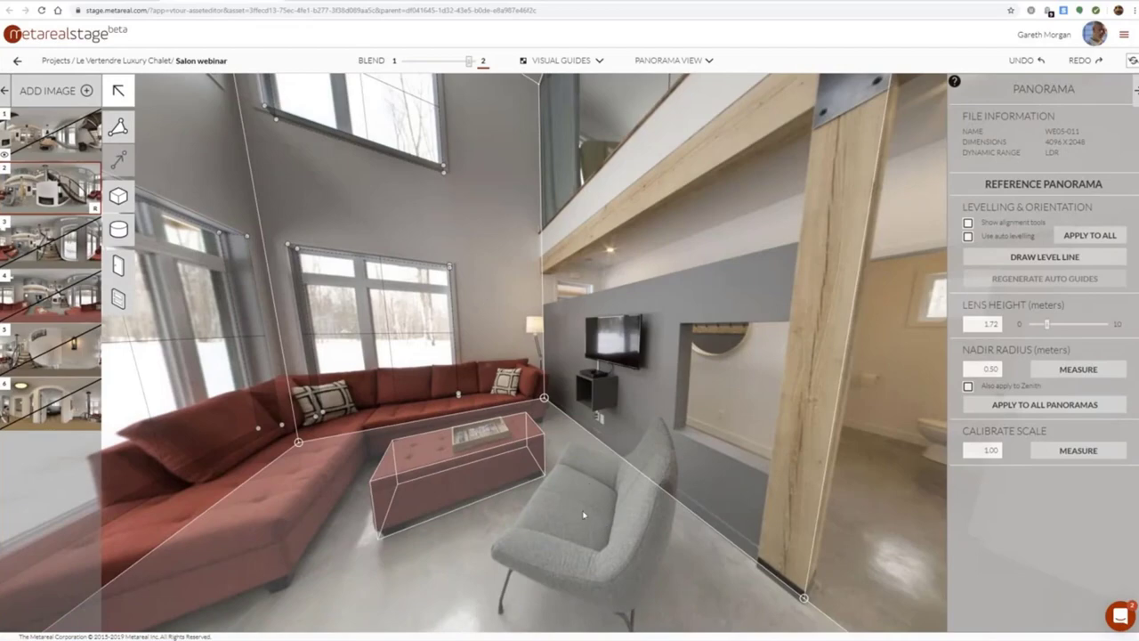
left_click_drag(633, 516, 458, 570)
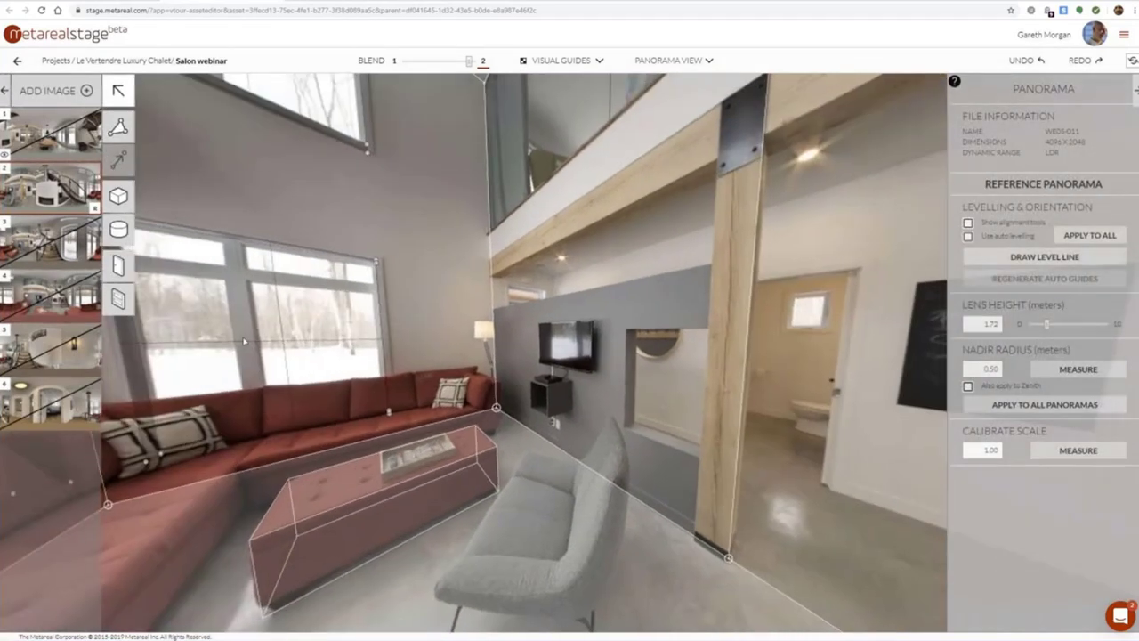
scroll(613, 401, "up", 5)
left_click(121, 192)
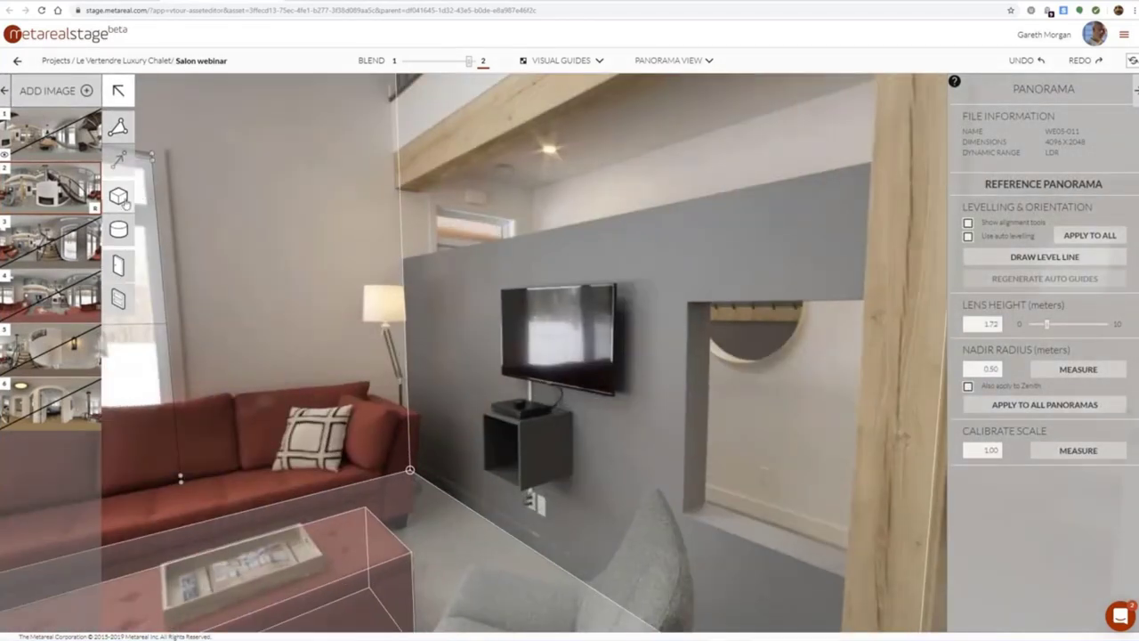
left_click(573, 411)
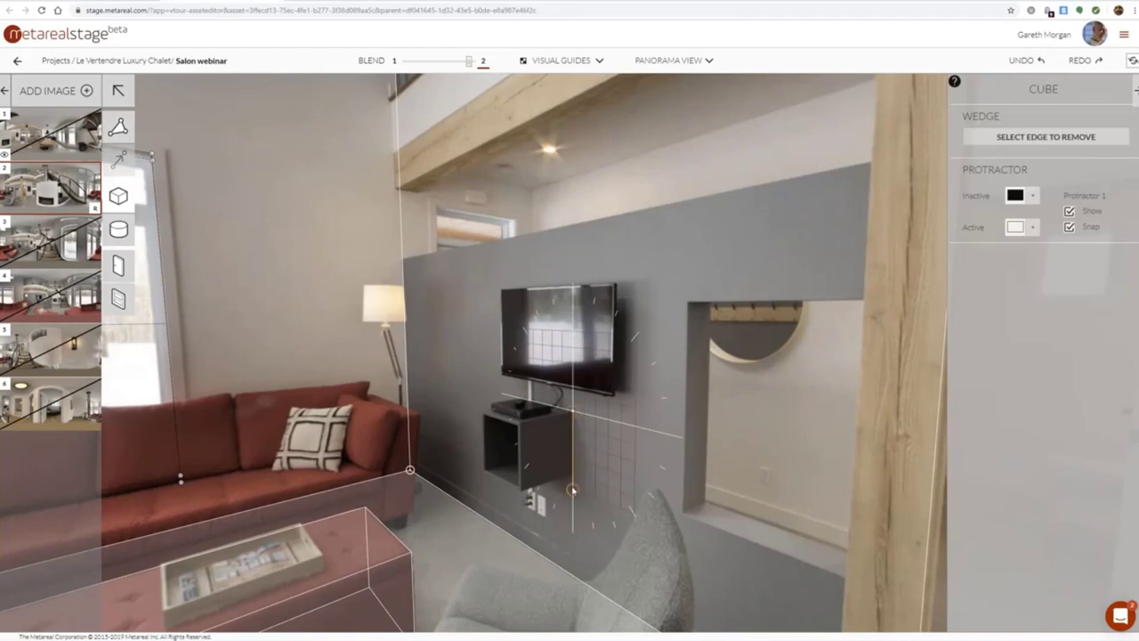
left_click(573, 473)
left_click(542, 480)
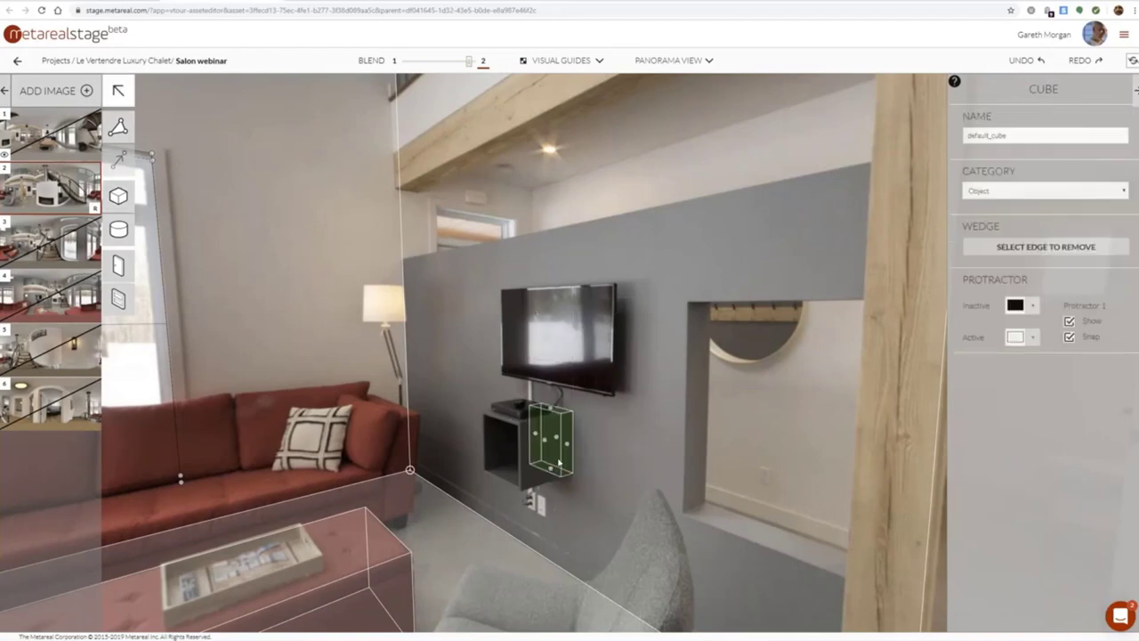
Extend the cube's depth out from the wall to the box shelf's front face and fine-tune its fit
left_click_drag(545, 443, 532, 477)
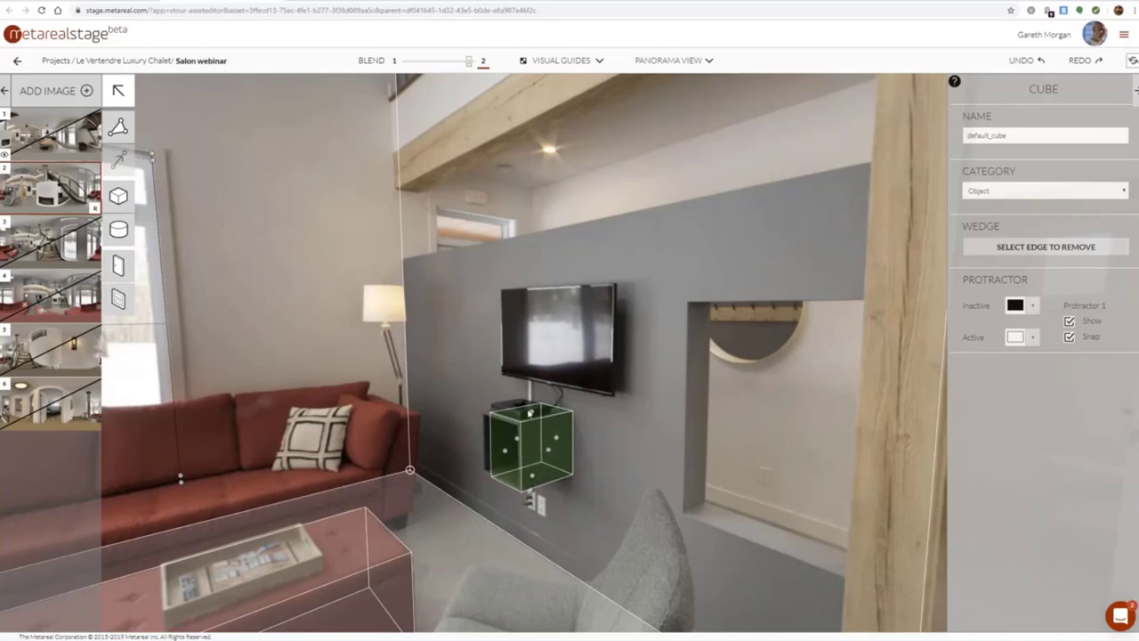
left_click_drag(517, 440, 509, 443)
left_click(619, 437)
Place the existing door Entrance Hall > Salon_1 over the wide opening above the TV wall and align its end with the wall corner
left_click_drag(637, 434, 586, 392)
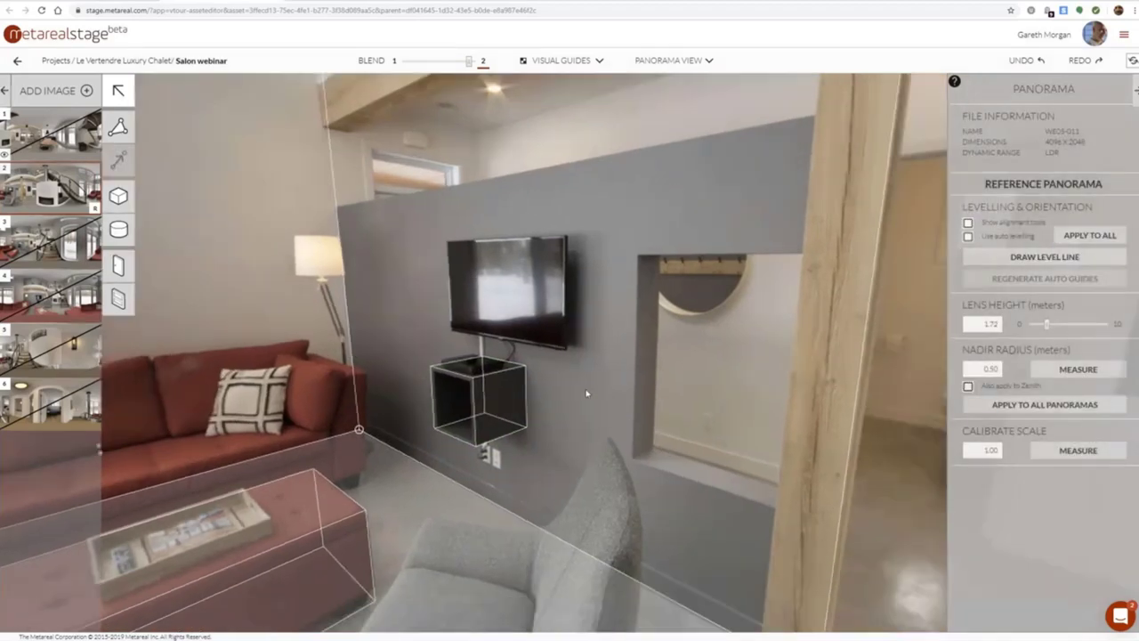
scroll(589, 400, "down", 5)
left_click_drag(733, 388, 590, 460)
scroll(592, 461, "down", 2)
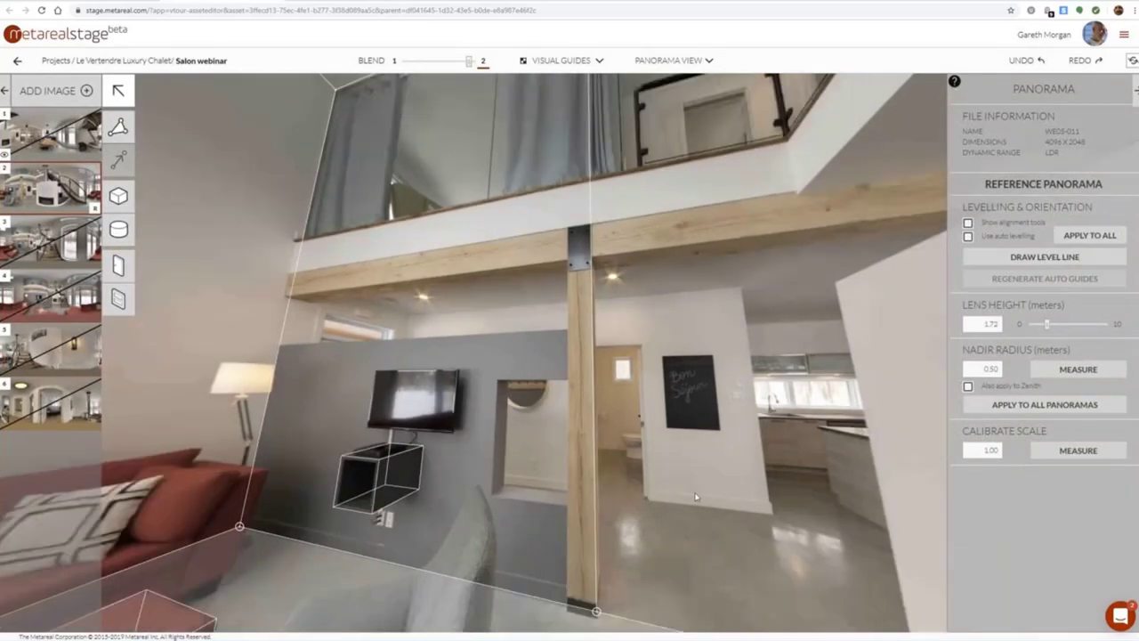
left_click_drag(696, 497, 479, 365)
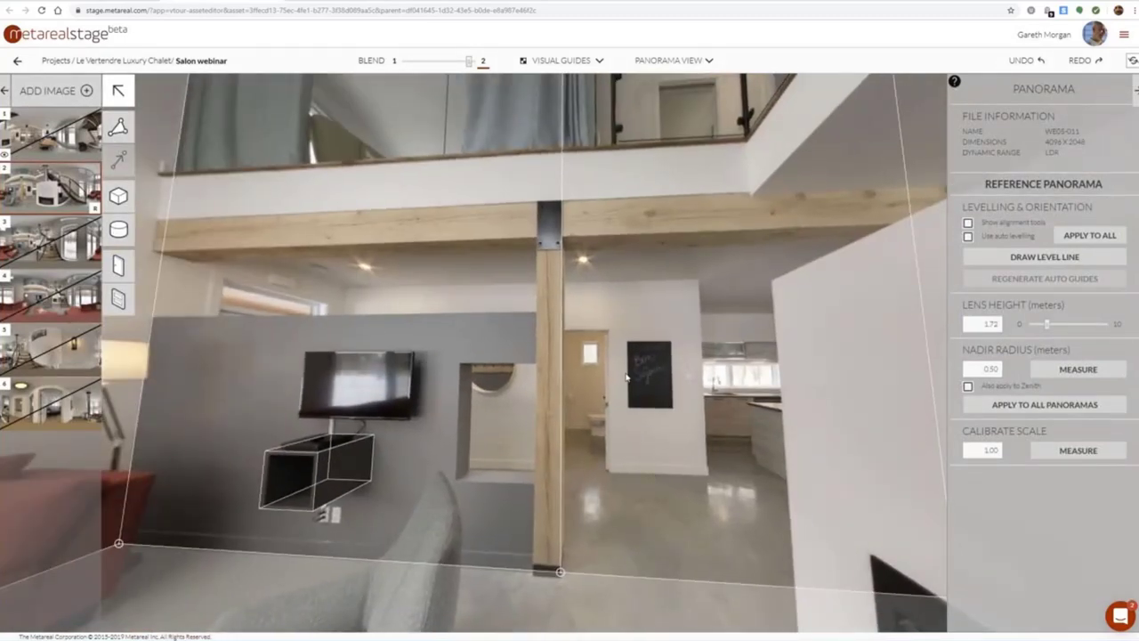
left_click(118, 265)
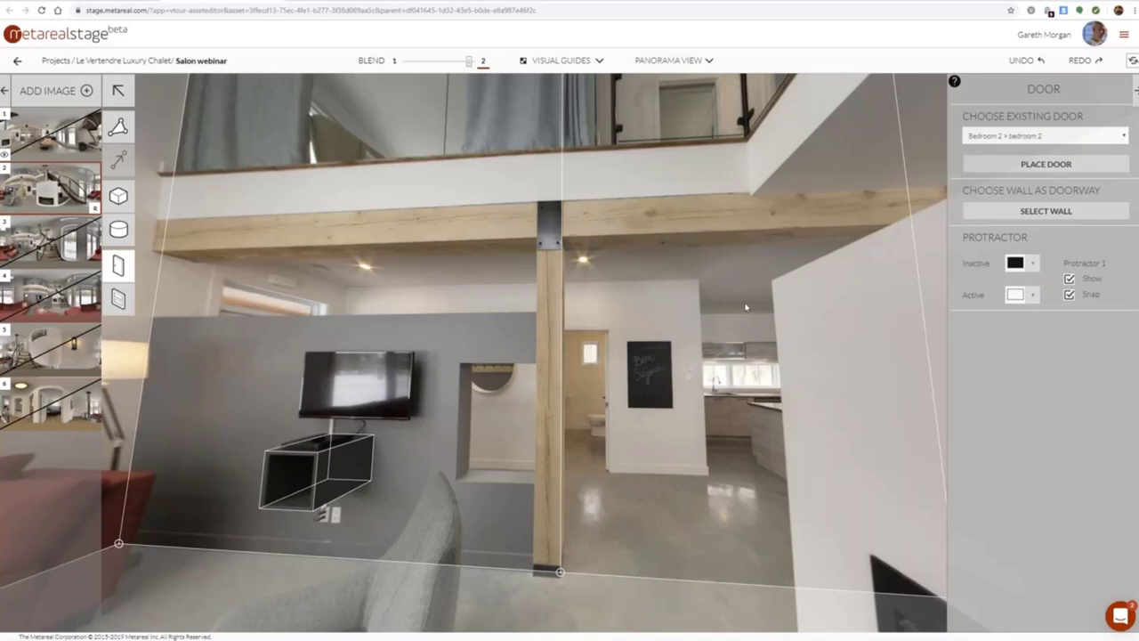
left_click(1051, 135)
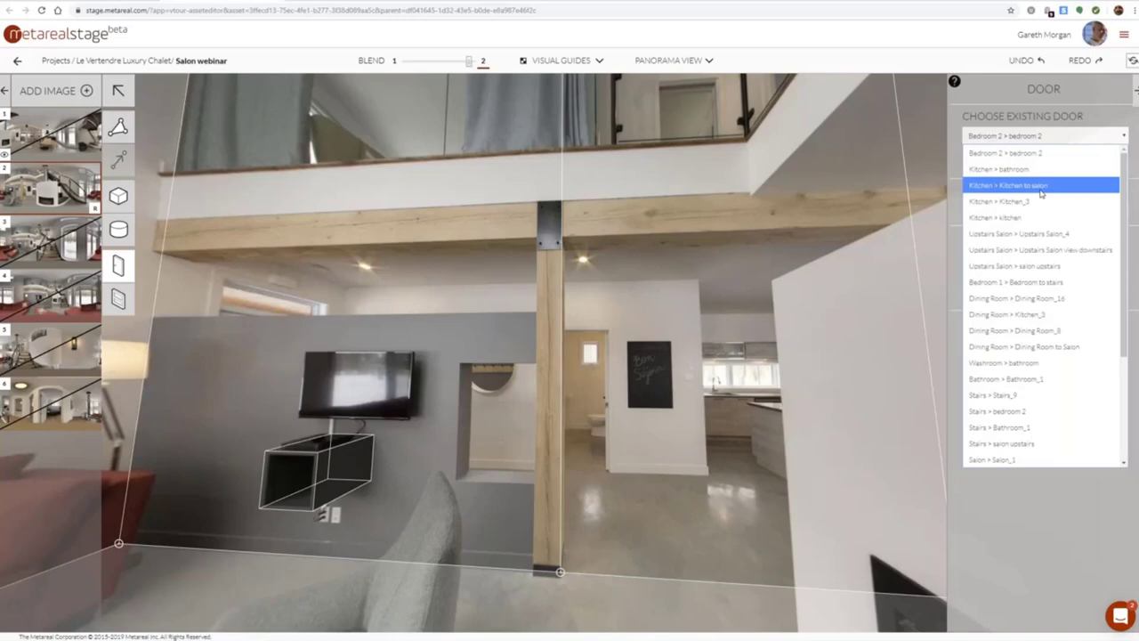
scroll(1040, 293, "down", 2)
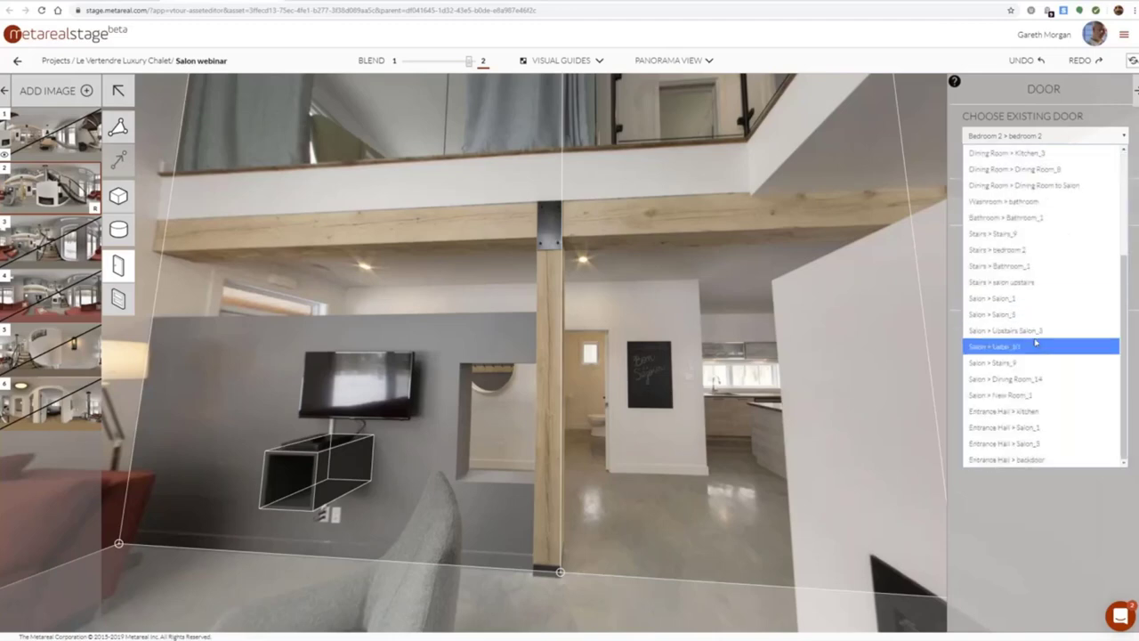
left_click(1048, 428)
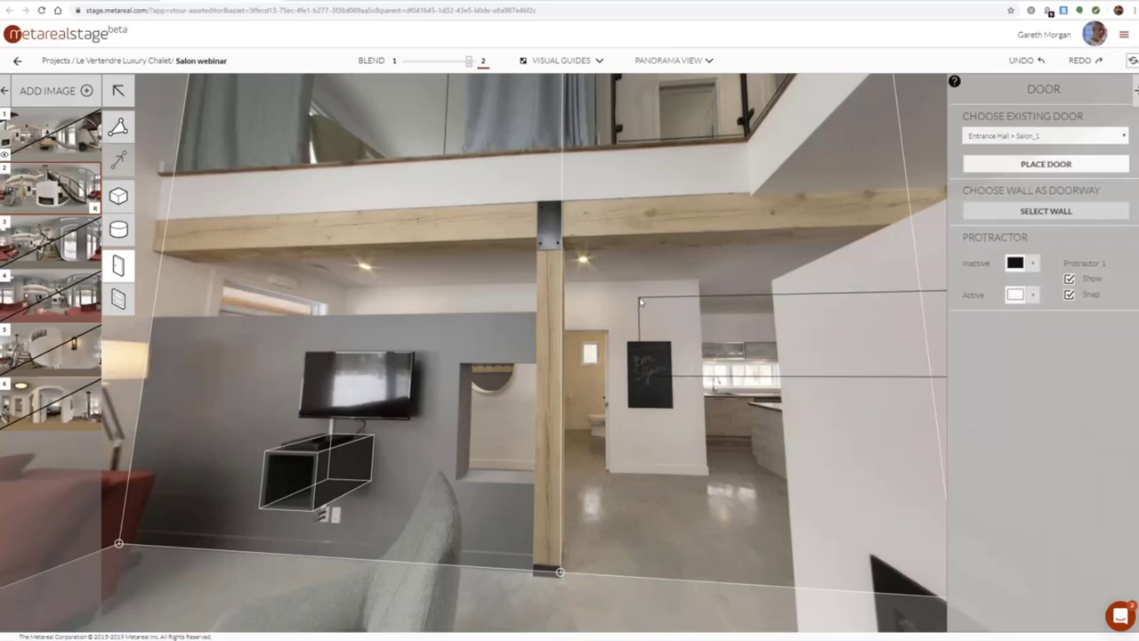
left_click(171, 258)
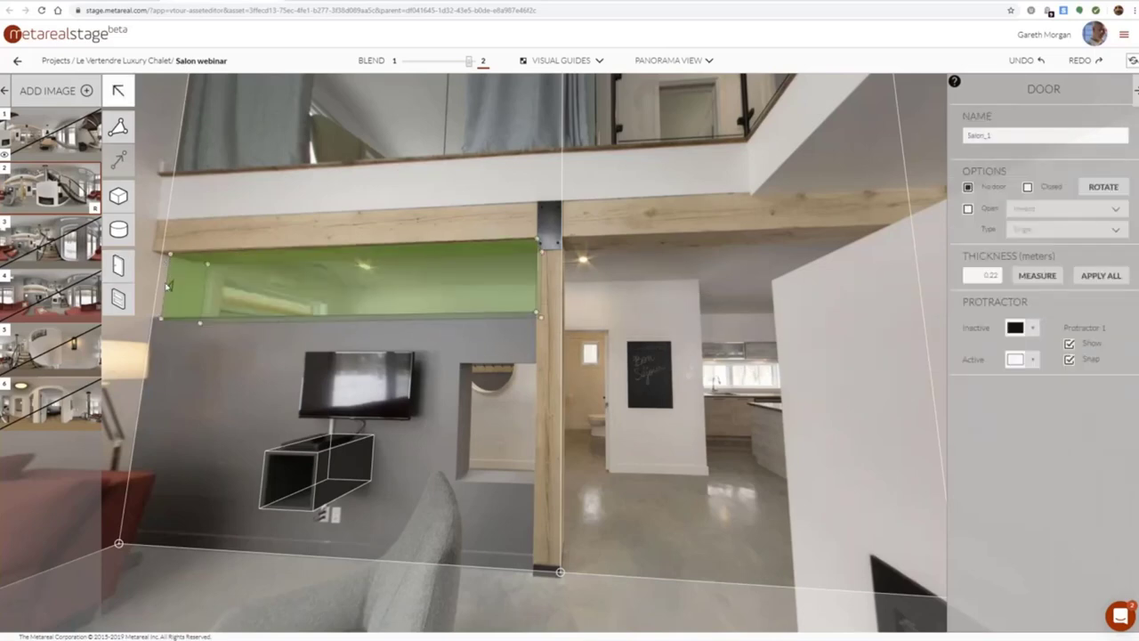
left_click_drag(161, 286, 160, 286)
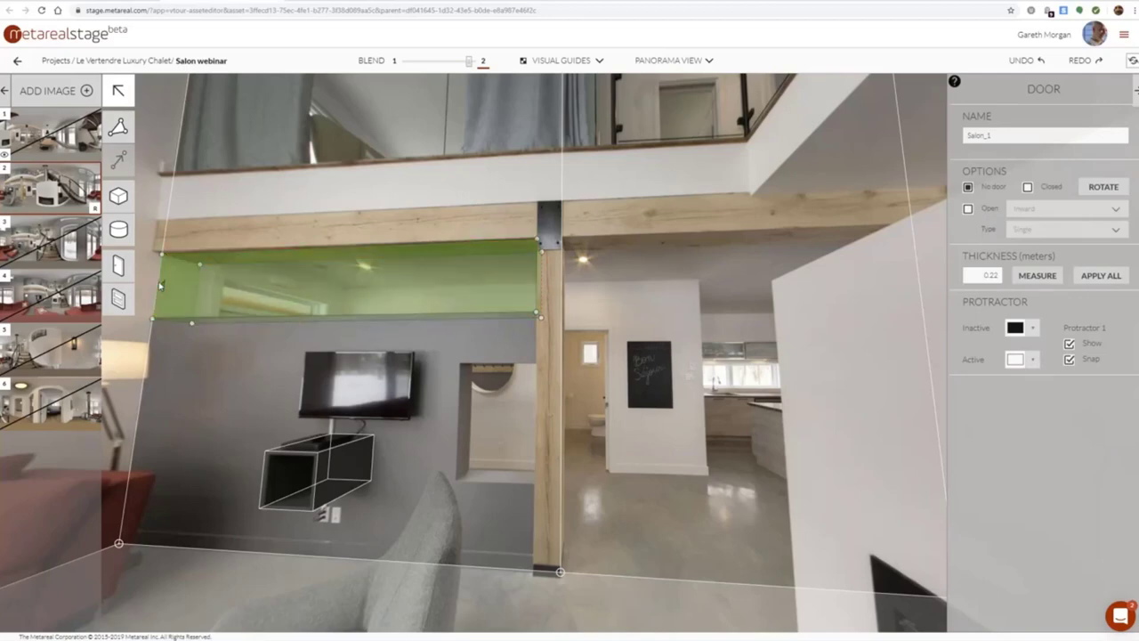
left_click(637, 433)
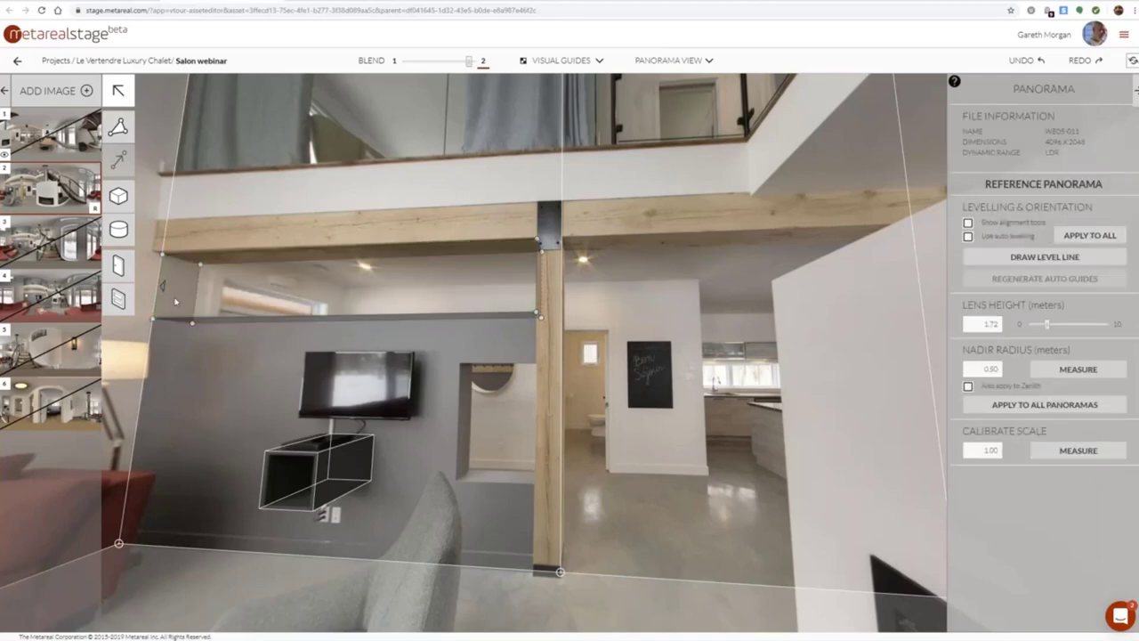
Place the existing door Entrance Hall > Salon_5 over the rectangular cut-out in the grey wall beside the wooden post
left_click(119, 265)
left_click(1003, 138)
scroll(1013, 312, "down", 3)
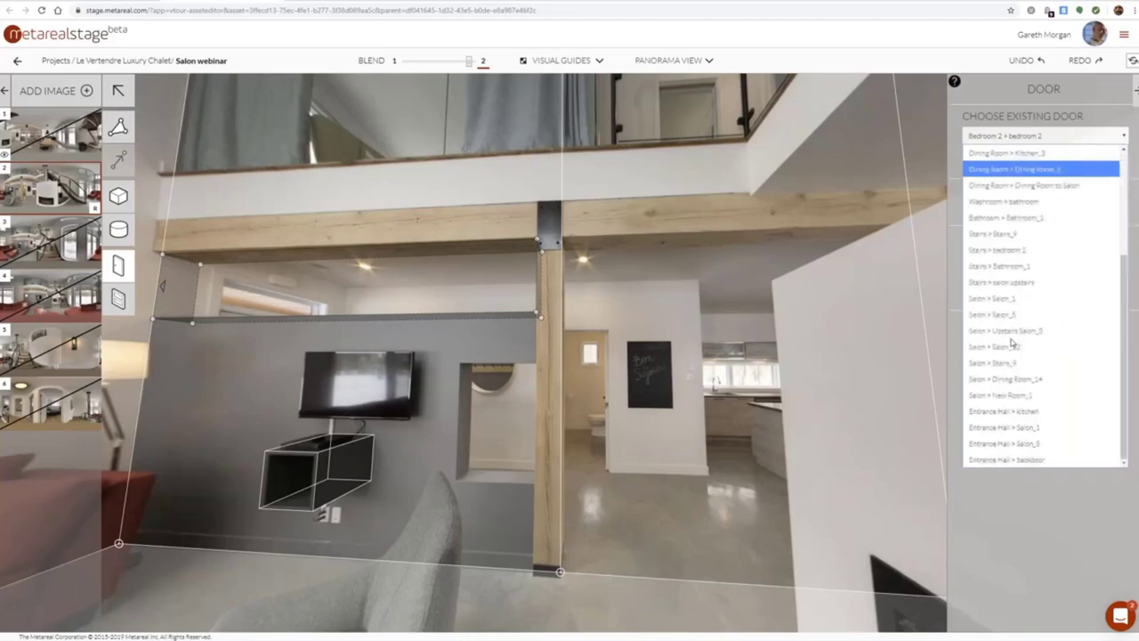
left_click(1046, 441)
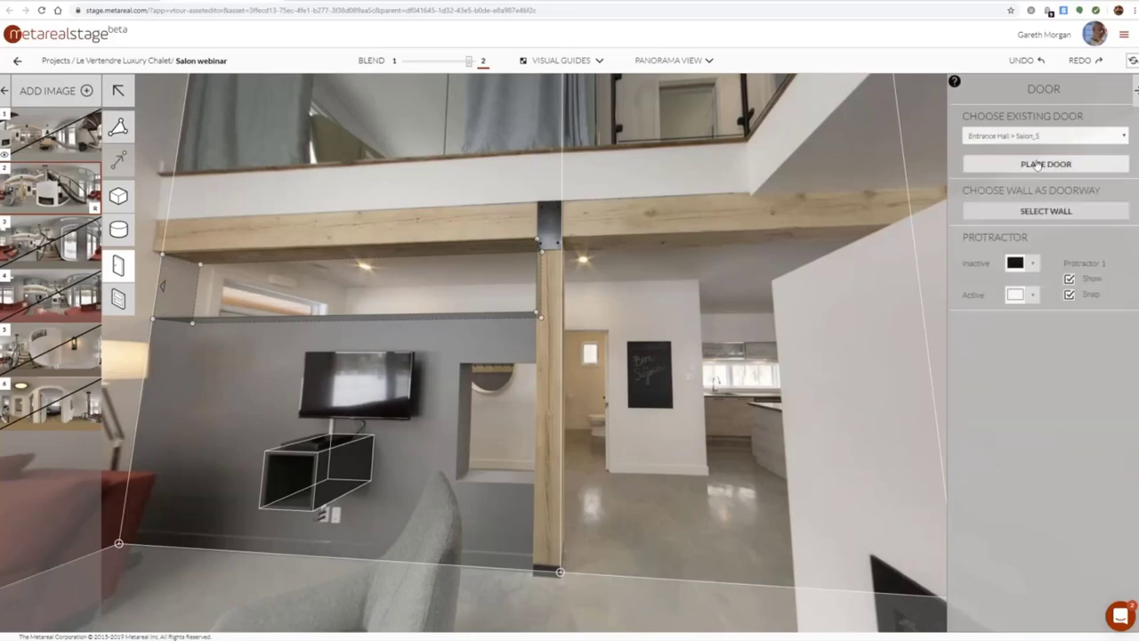
left_click(1038, 165)
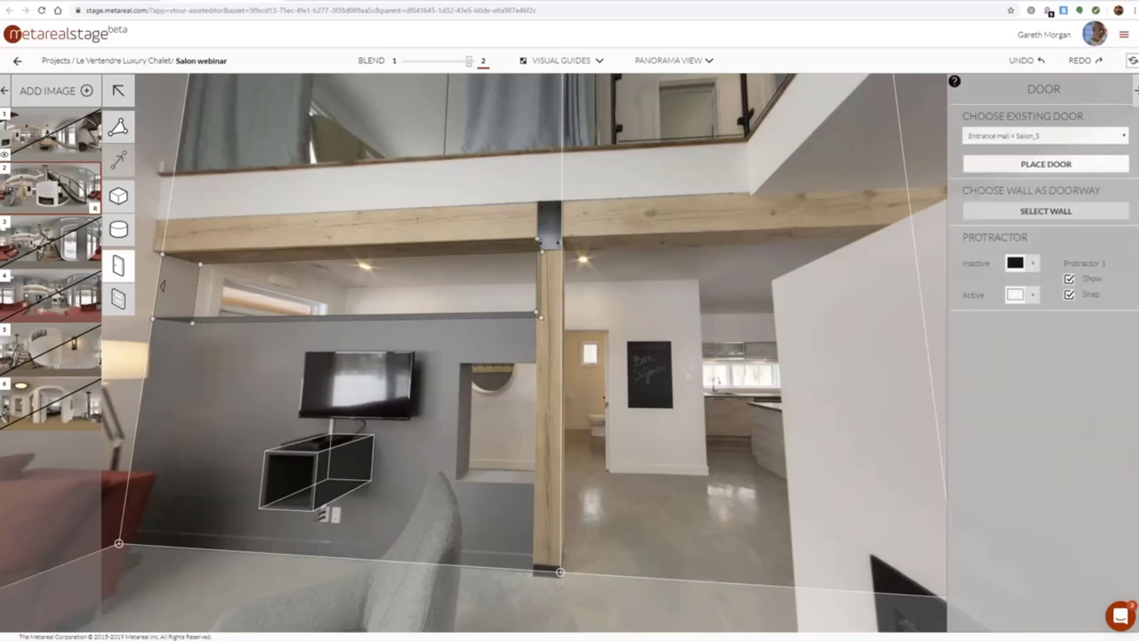
left_click(462, 367)
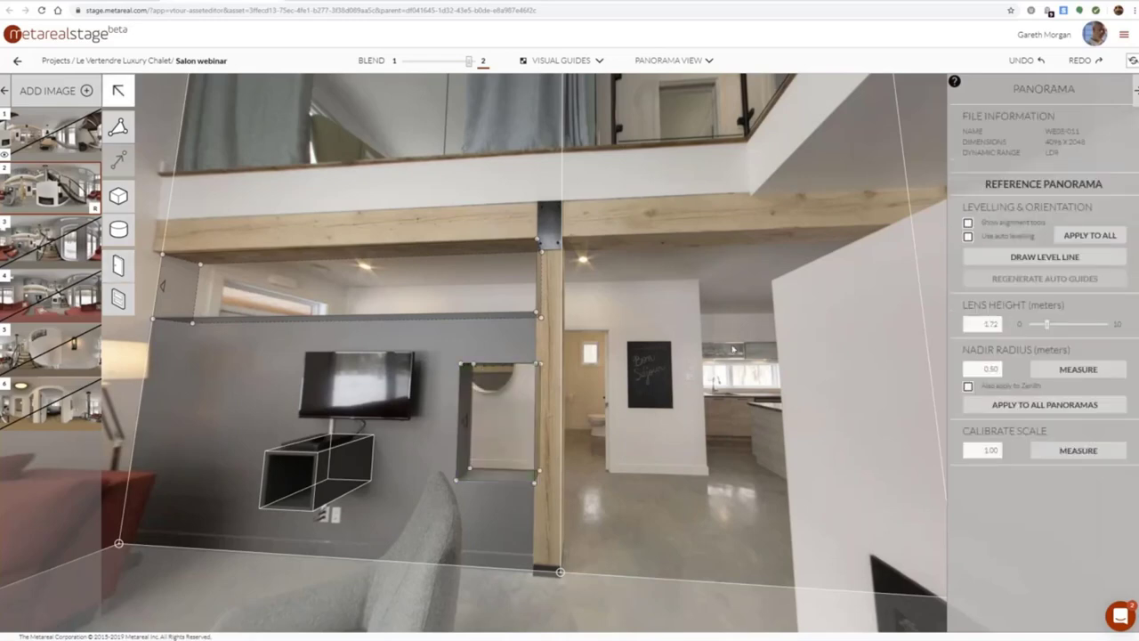
Place the existing door Kitchen > Kitchen to salon over the open passage between the wooden post and the fireplace wall
left_click_drag(733, 349, 568, 311)
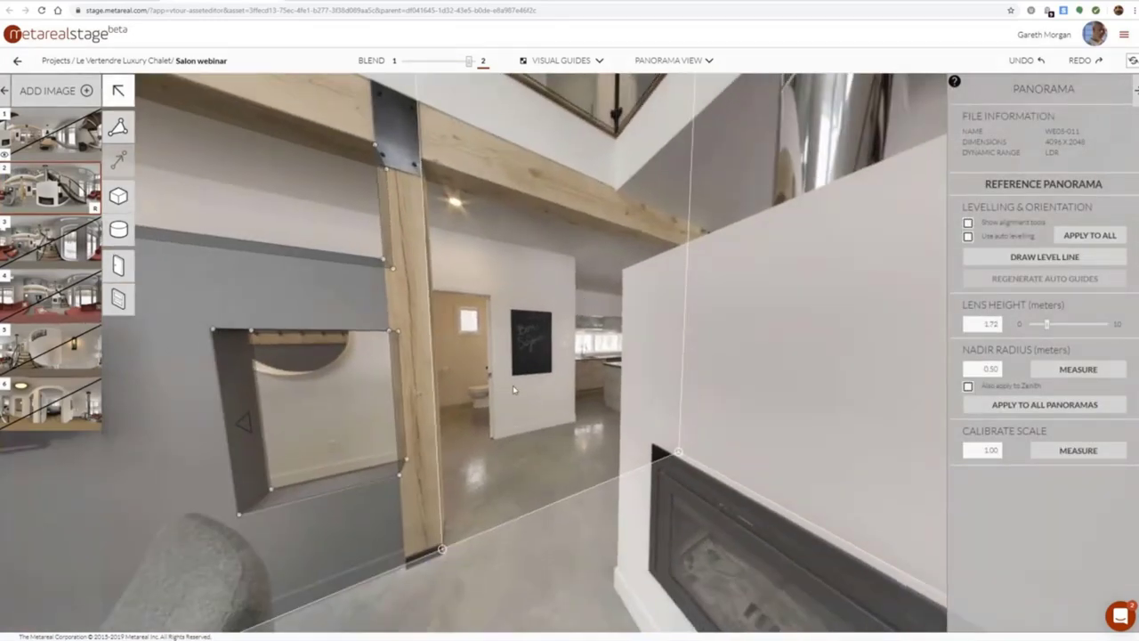
left_click(122, 264)
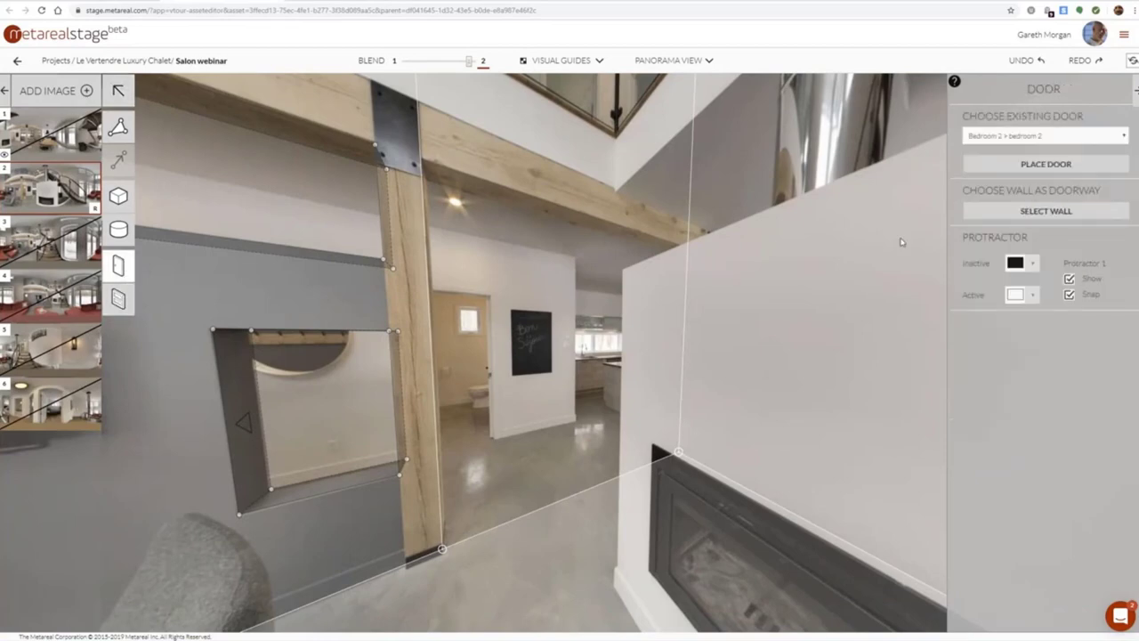
left_click(1050, 136)
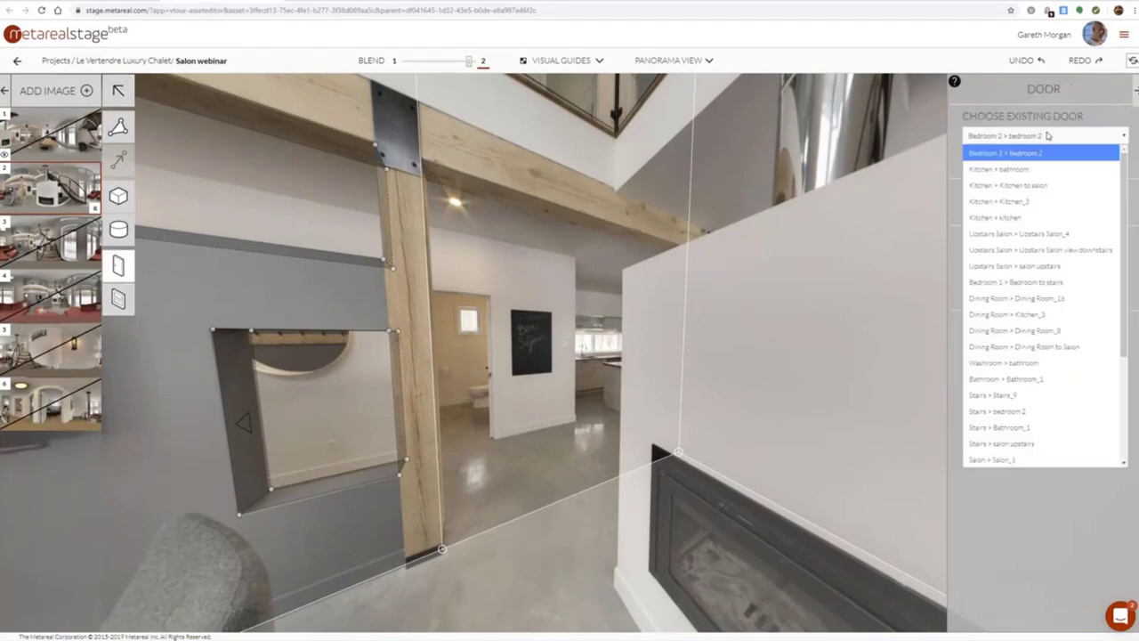
left_click(1051, 185)
left_click(1037, 165)
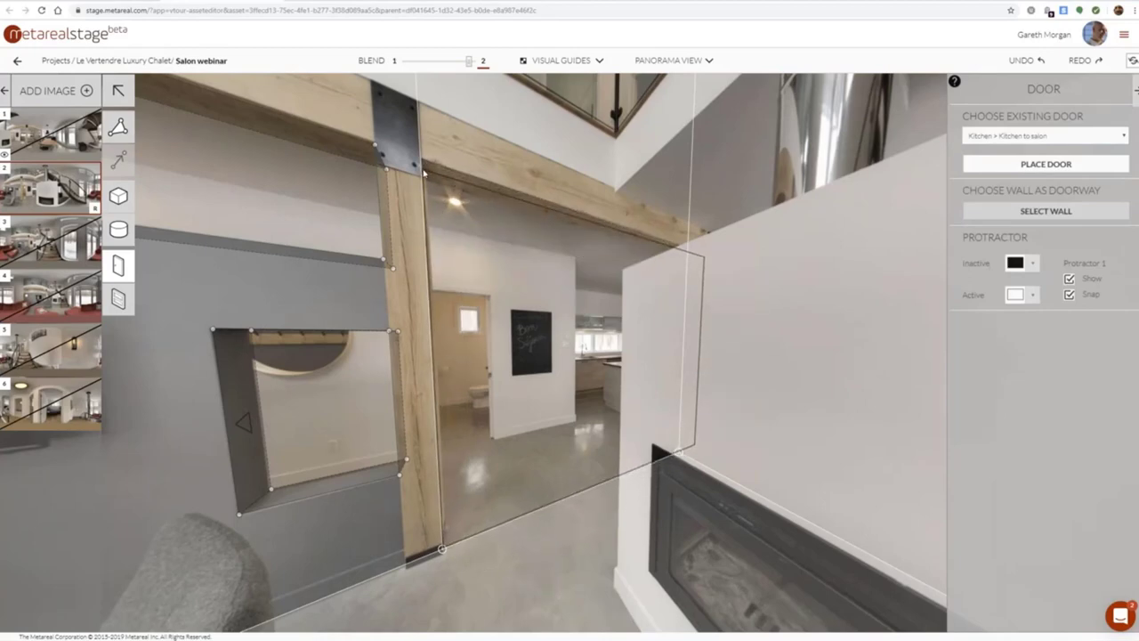
left_click(425, 172)
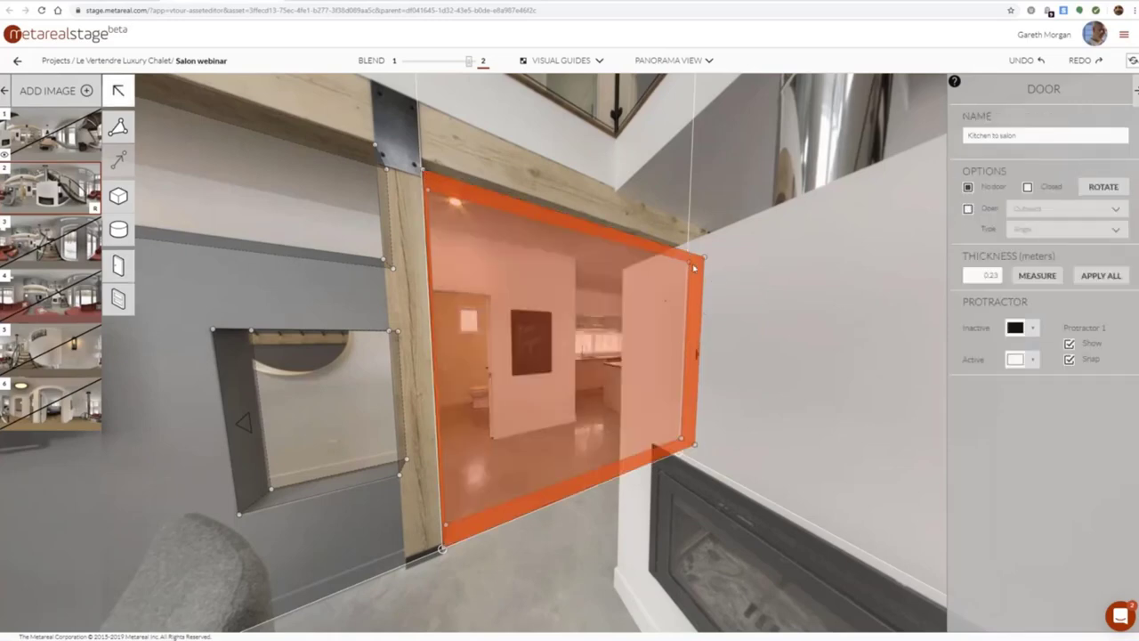
Fit the kitchen doorway by aligning its side with the fireplace wall corner and its top with the beam's underside
left_click_drag(697, 301, 687, 310)
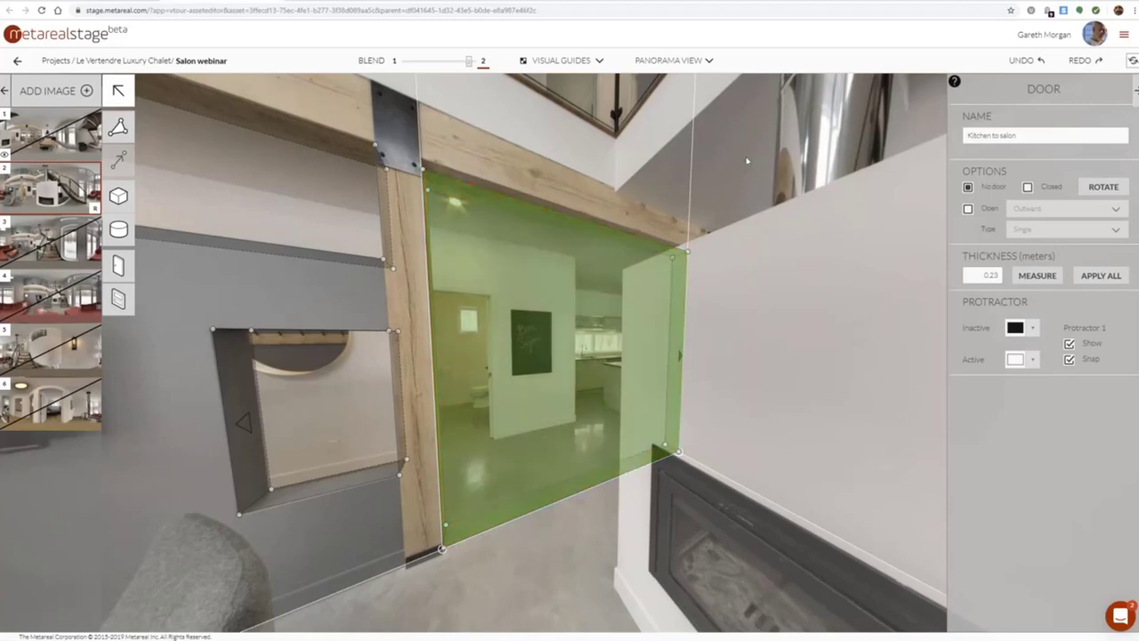
left_click_drag(630, 236, 630, 232)
key("Escape")
Place the existing door Upstairs Salon > Upstairs Salon view downstairs over the upper balcony glass between the curtains
scroll(779, 397, "down", 5)
left_click_drag(668, 451, 540, 465)
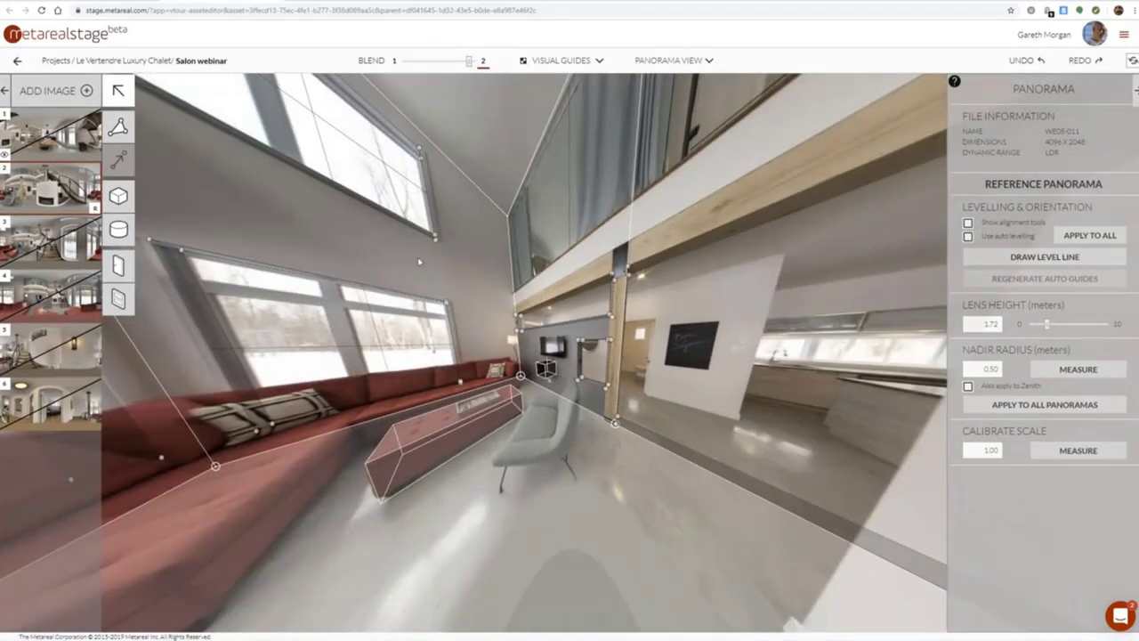
left_click_drag(431, 266, 511, 304)
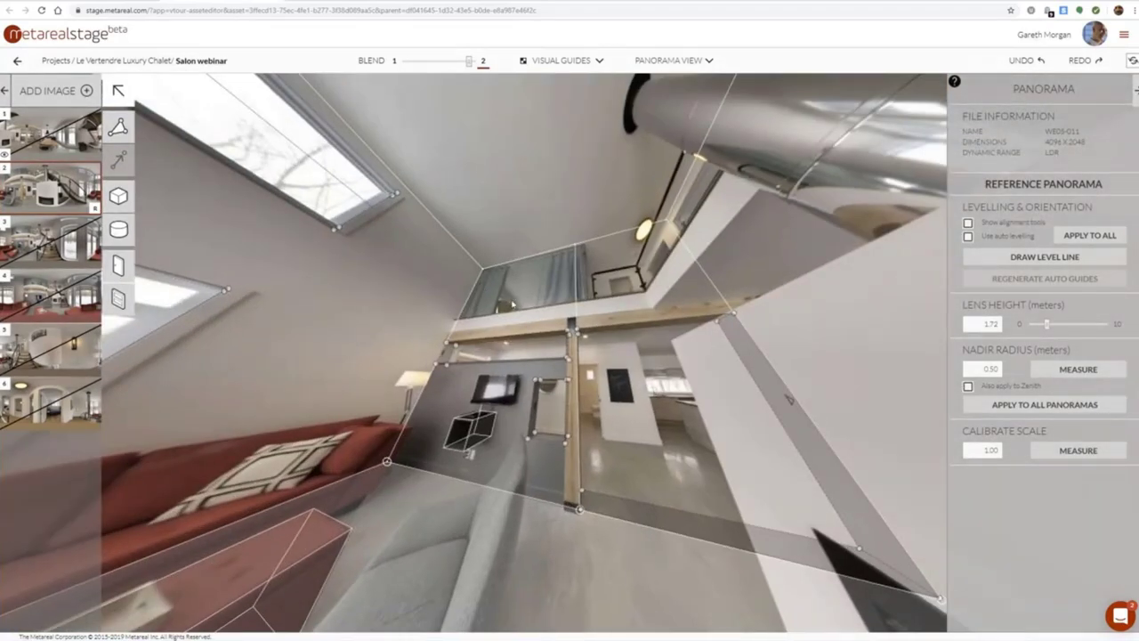
left_click(119, 265)
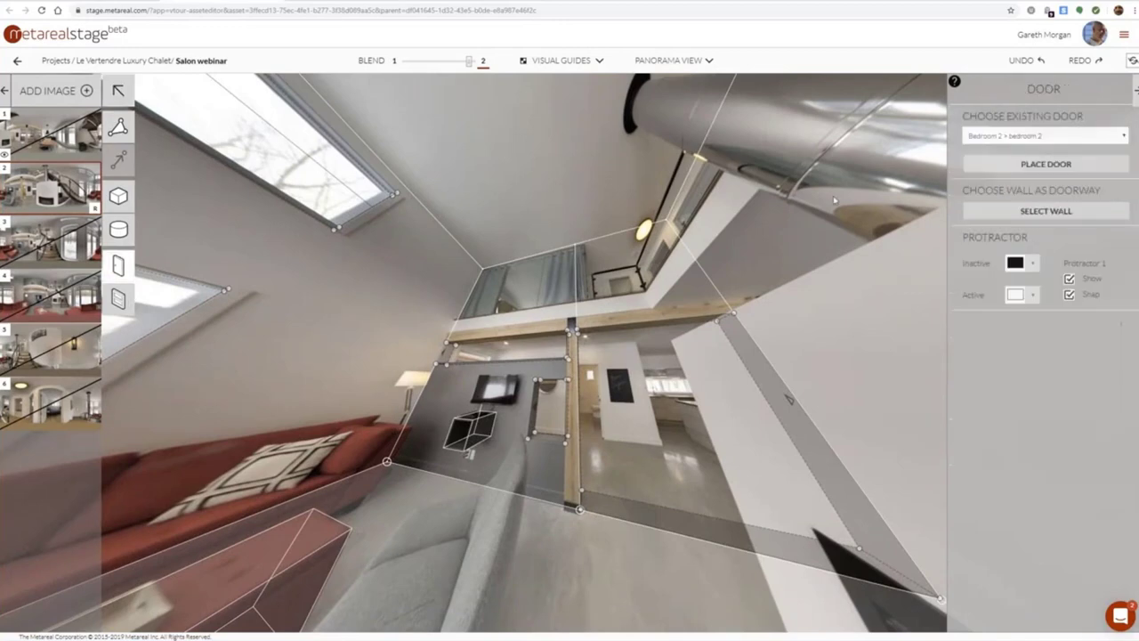
left_click(1020, 138)
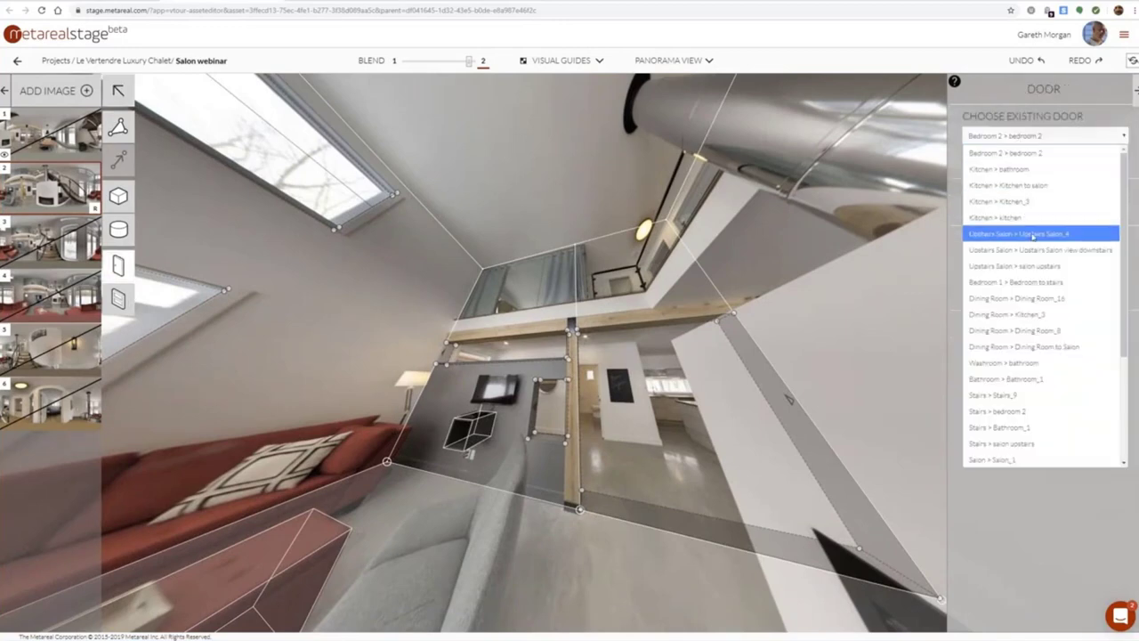
left_click(1072, 252)
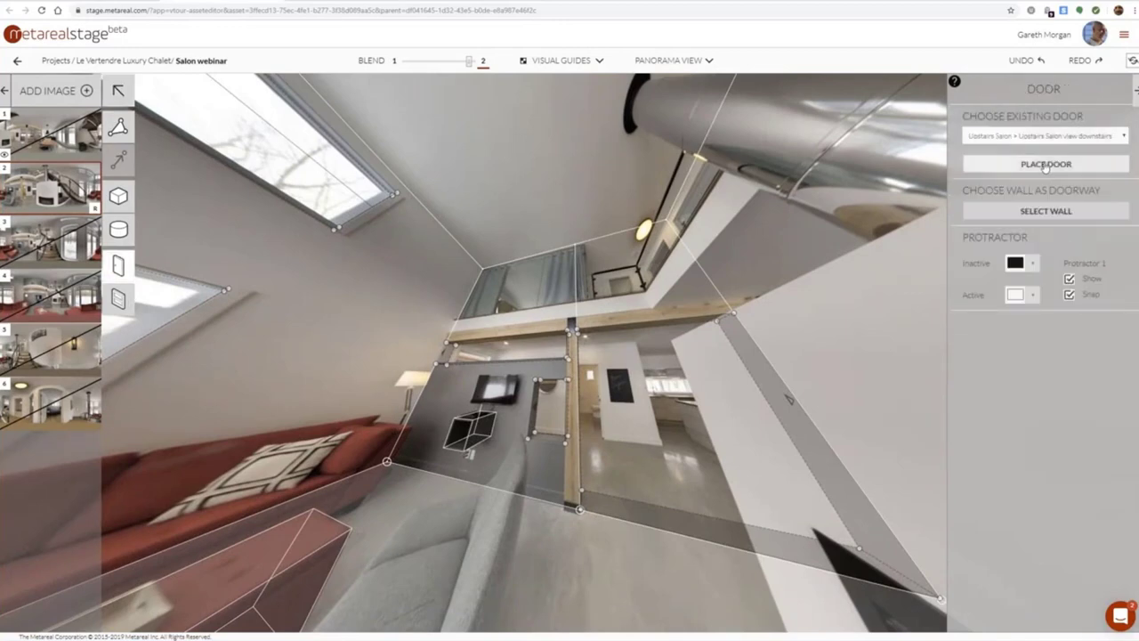
left_click(1045, 166)
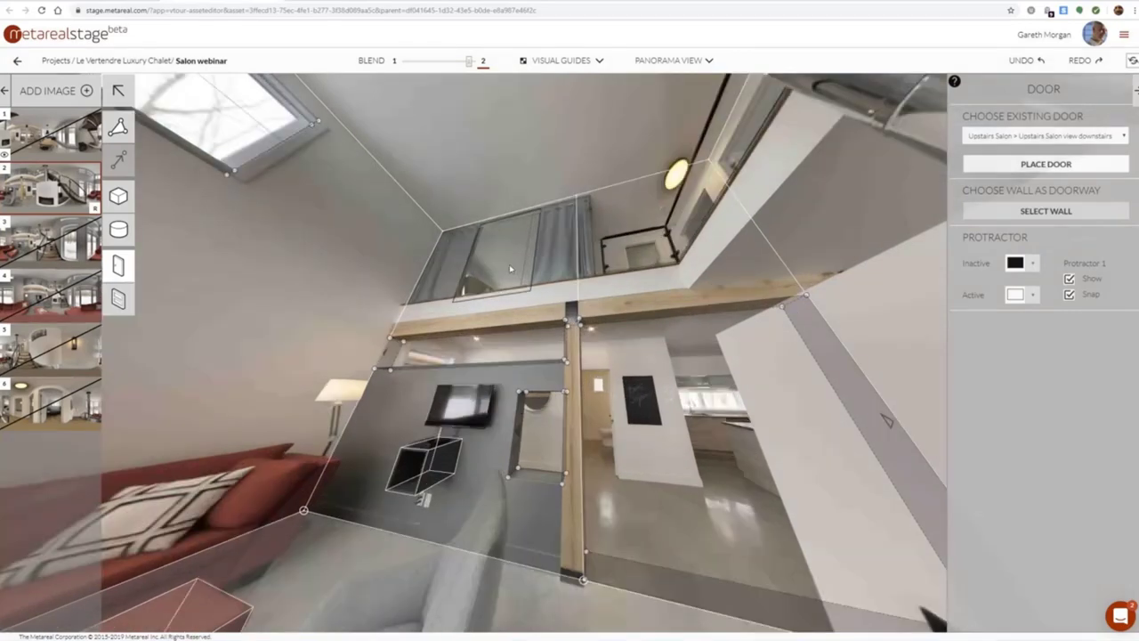
scroll(510, 268, "up", 1)
scroll(471, 227, "up", 1)
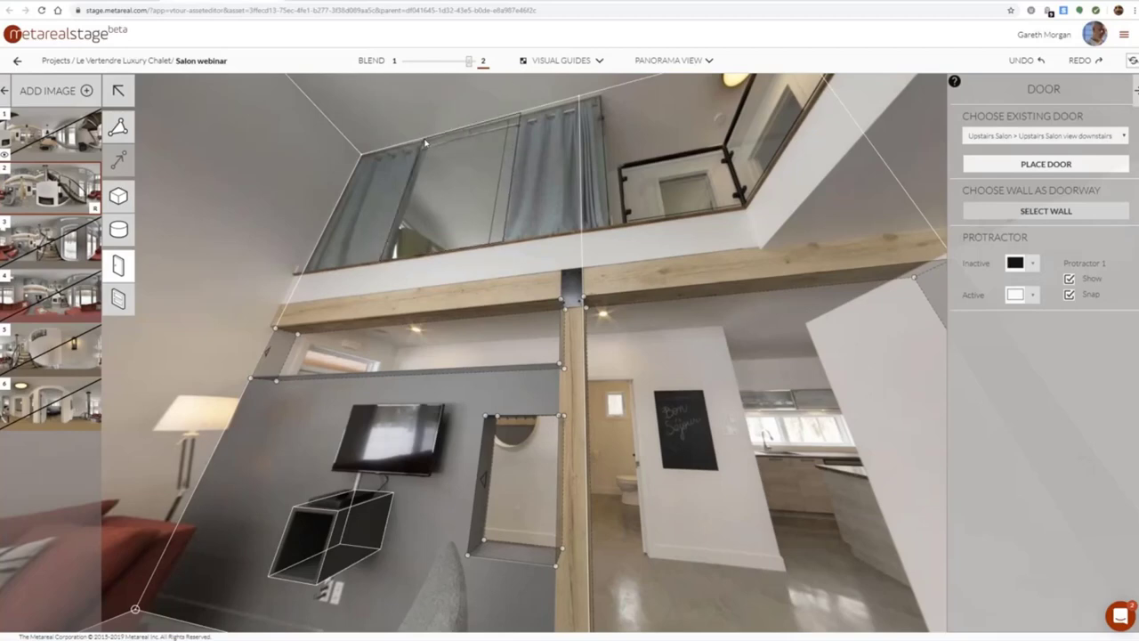
left_click(425, 142)
left_click(597, 401)
scroll(692, 458, "down", 5)
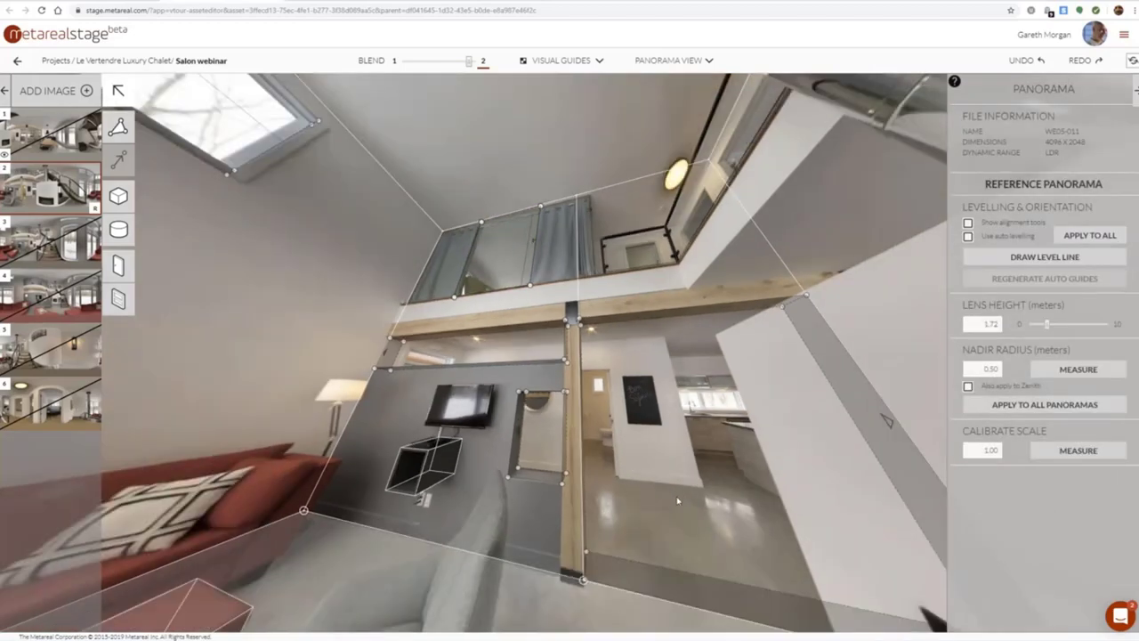
Fine-tune the cube around the red ottoman by aligning its front and top faces with the furniture edges
left_click_drag(677, 497, 898, 425)
scroll(673, 409, "down", 5)
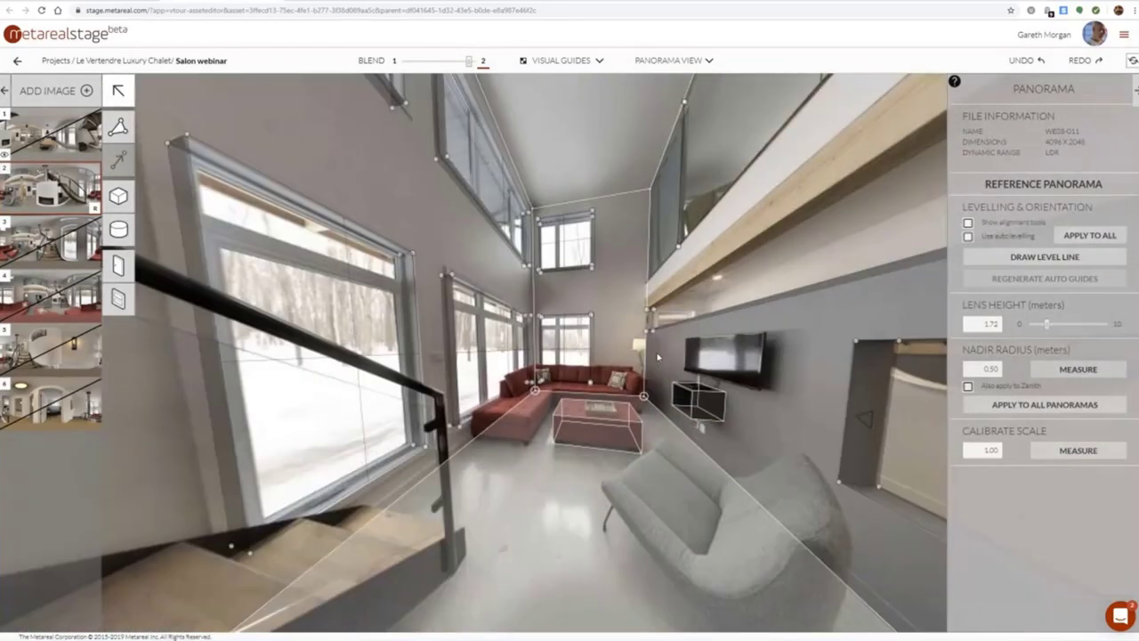
scroll(607, 369, "up", 5)
scroll(606, 367, "down", 4)
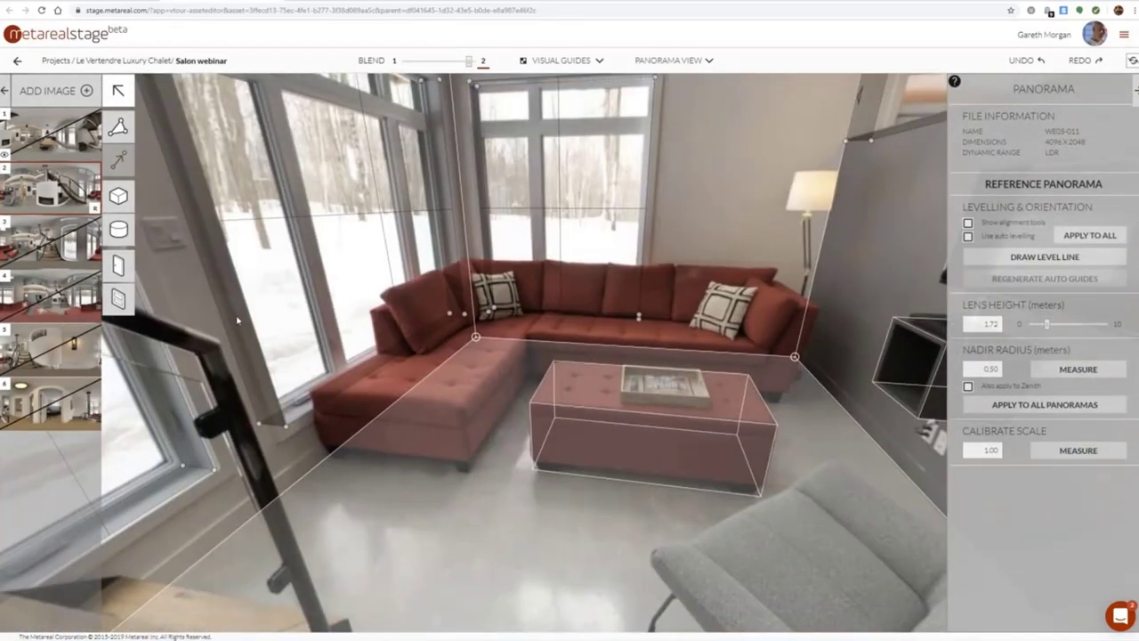
left_click(639, 453)
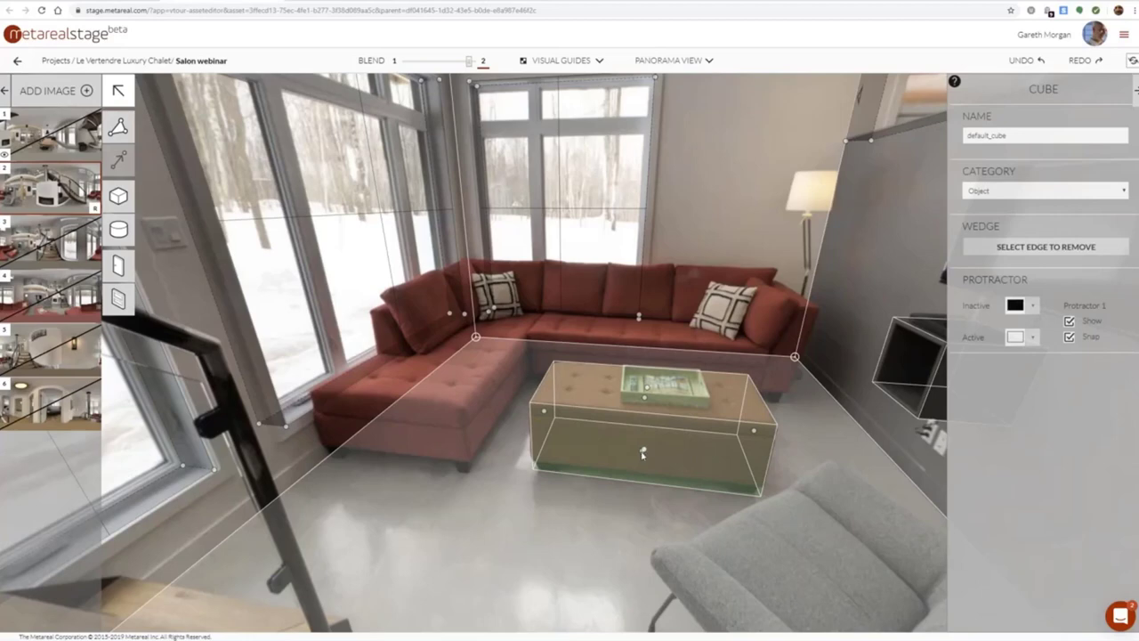
left_click_drag(642, 451, 643, 453)
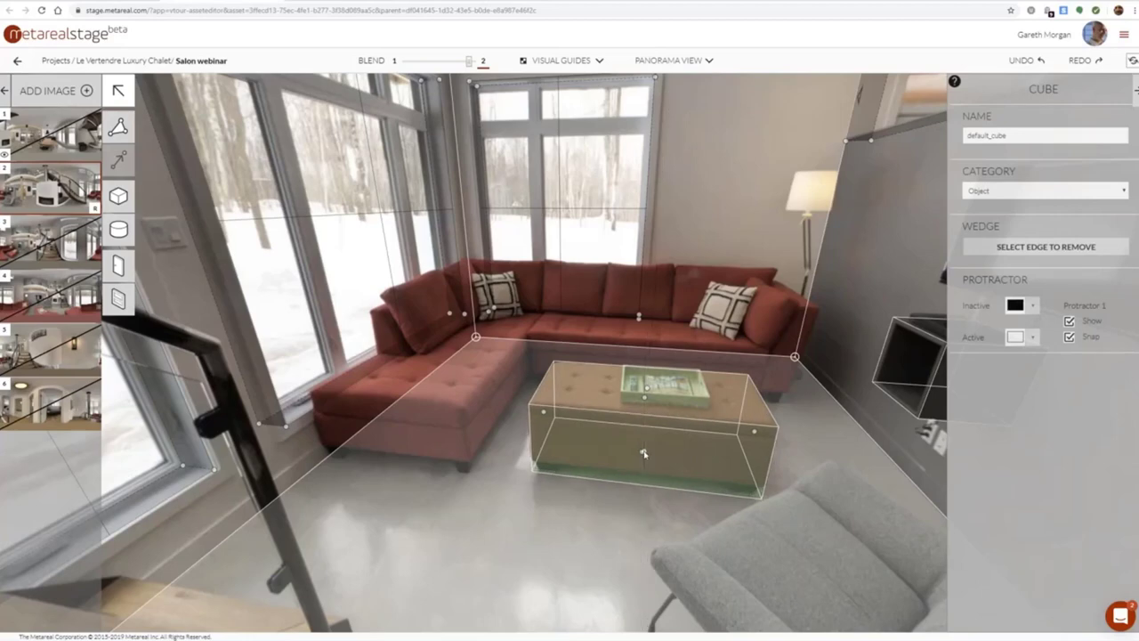
left_click(647, 395)
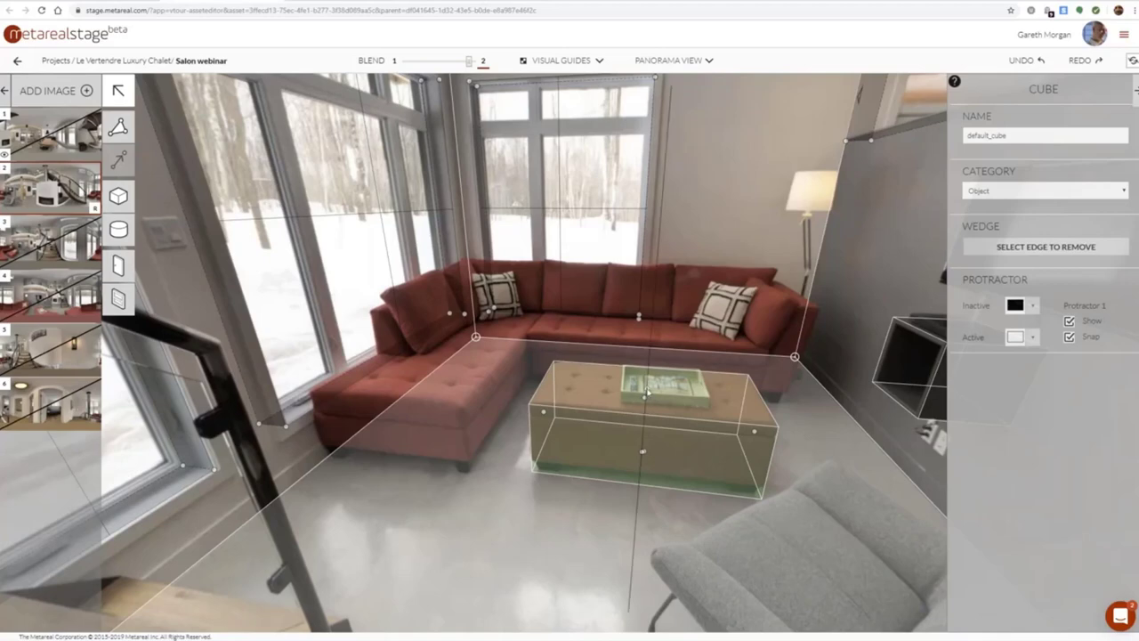
left_click_drag(647, 391, 648, 389)
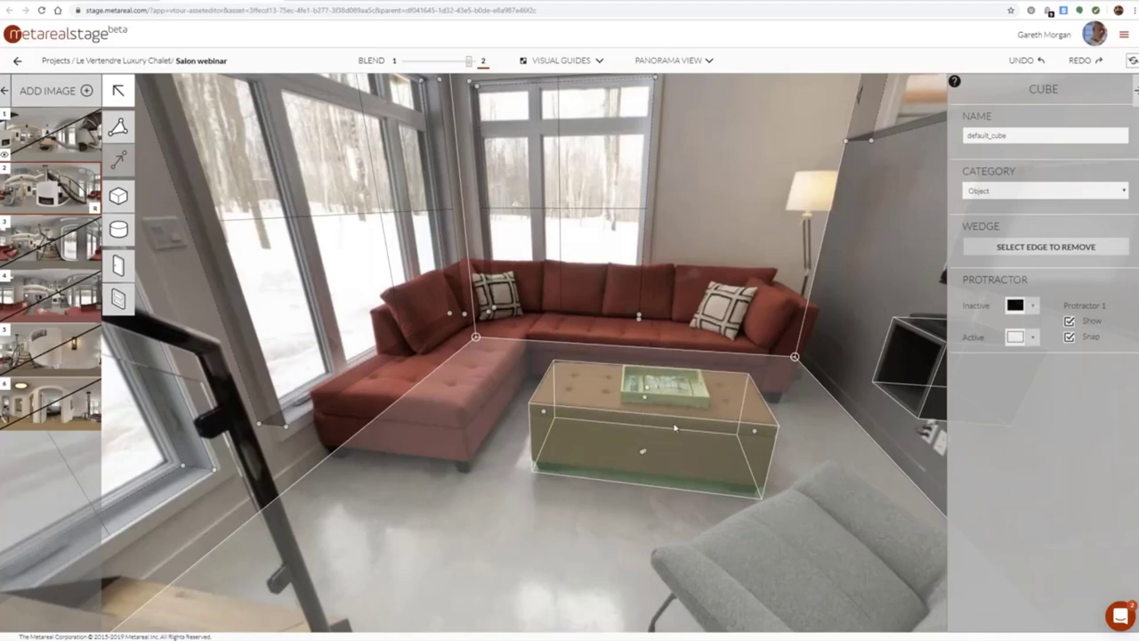
Create a new cube from the ottoman cube's side and fit its faces around the sofa's chaise seat
left_click_drag(544, 411, 370, 426, "shift")
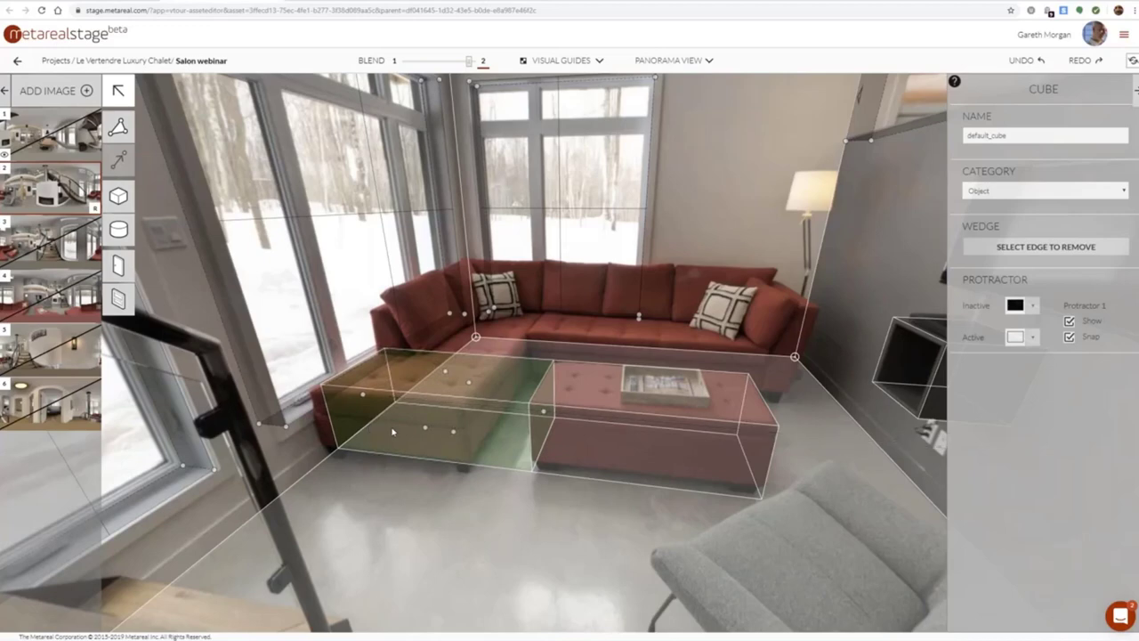
left_click_drag(543, 413, 496, 416)
left_click_drag(392, 430, 389, 437)
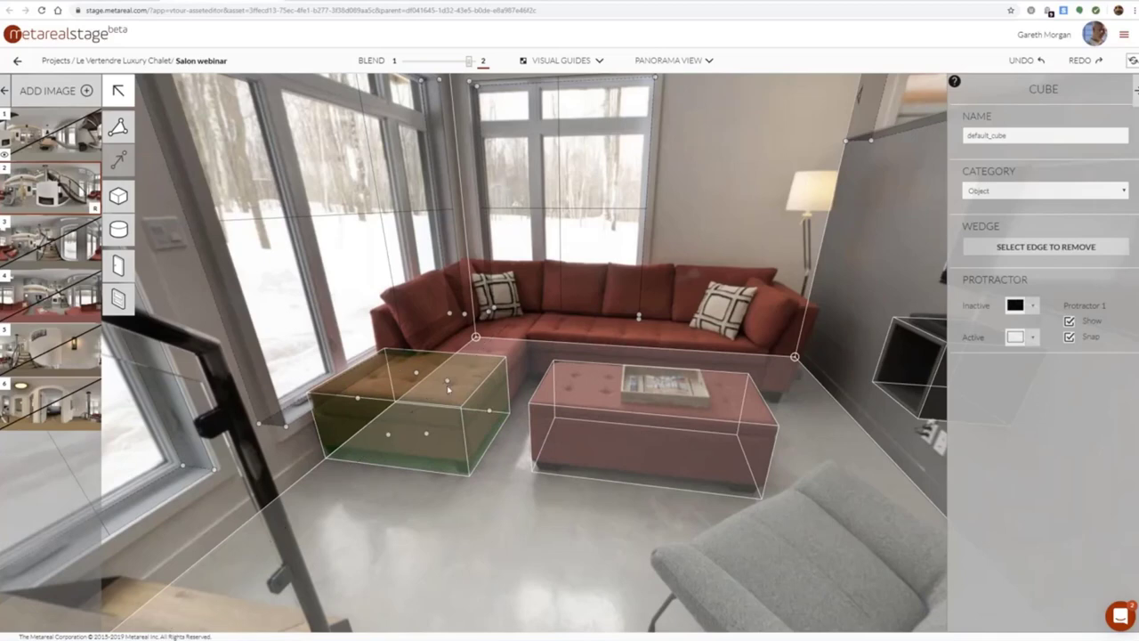
left_click_drag(448, 383, 502, 332)
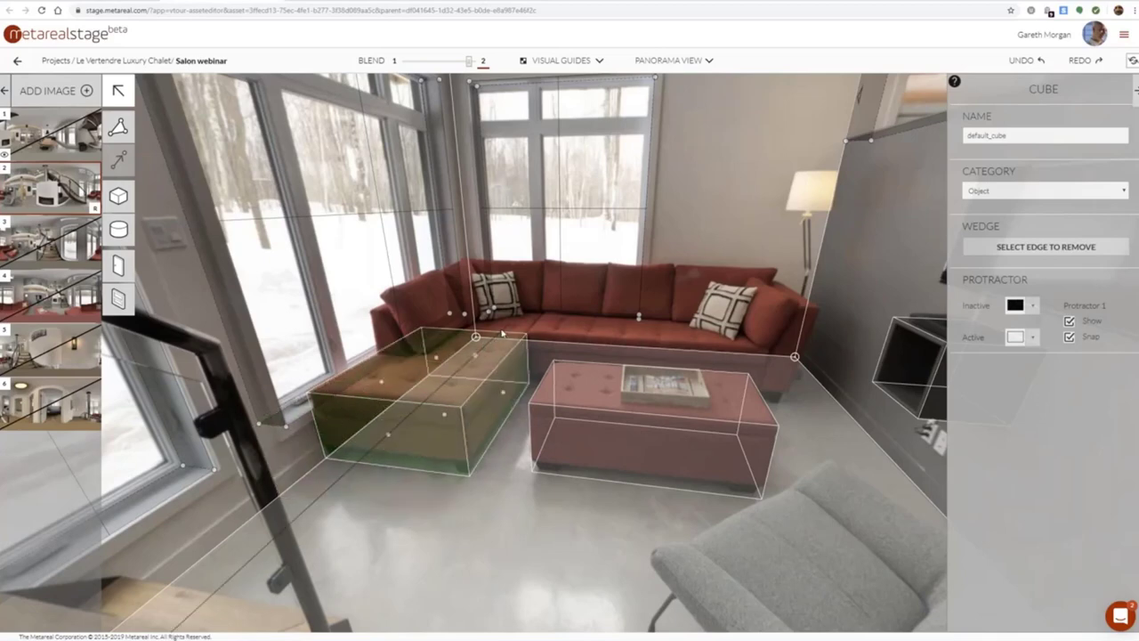
Extend the chaise cube back into the room corner and create a cube from its side along the rear sofa seat
left_click_drag(626, 313, 856, 375)
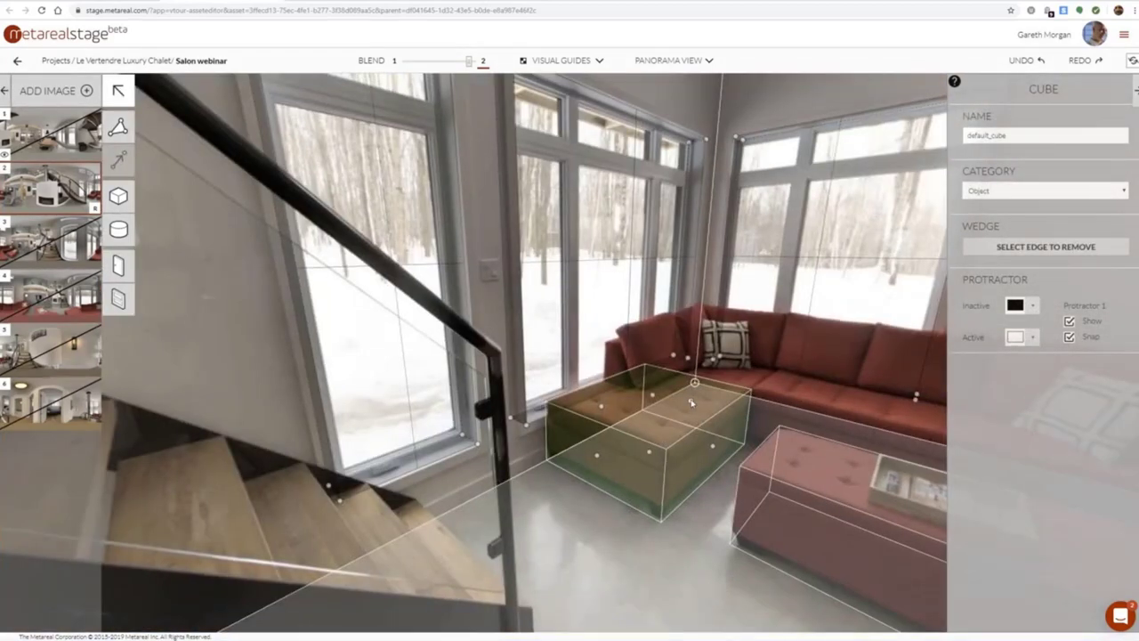
left_click_drag(692, 404, 740, 374)
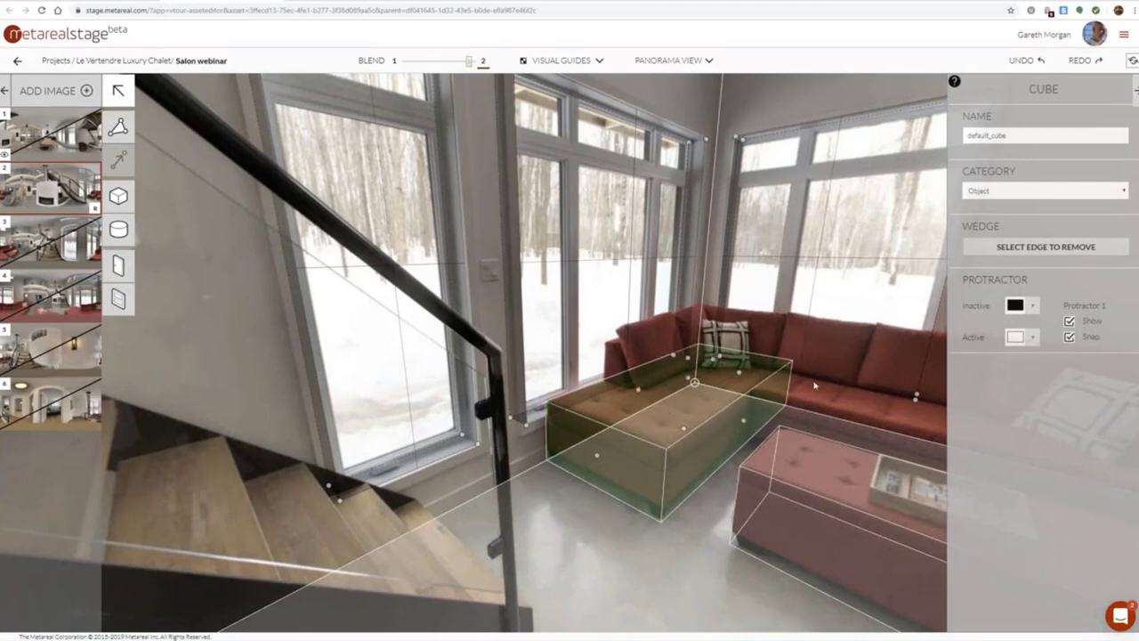
left_click_drag(811, 384, 653, 555)
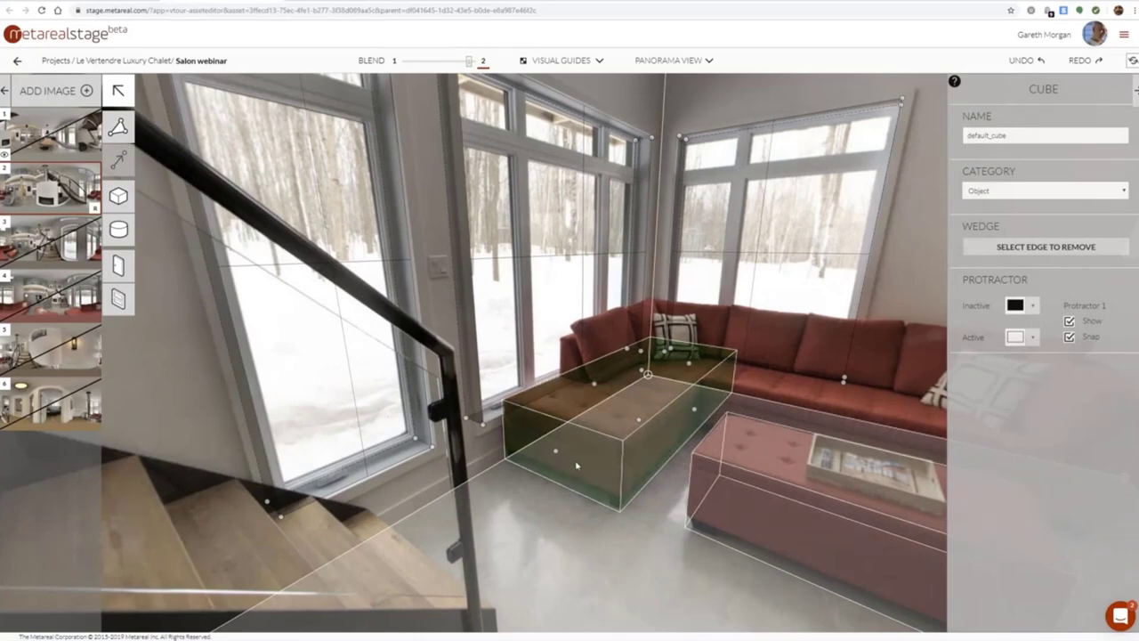
mouse_move(560, 454)
left_mouse_down()
mouse_move(646, 383)
mouse_move(511, 367)
mouse_move(861, 408)
left_mouse_up()
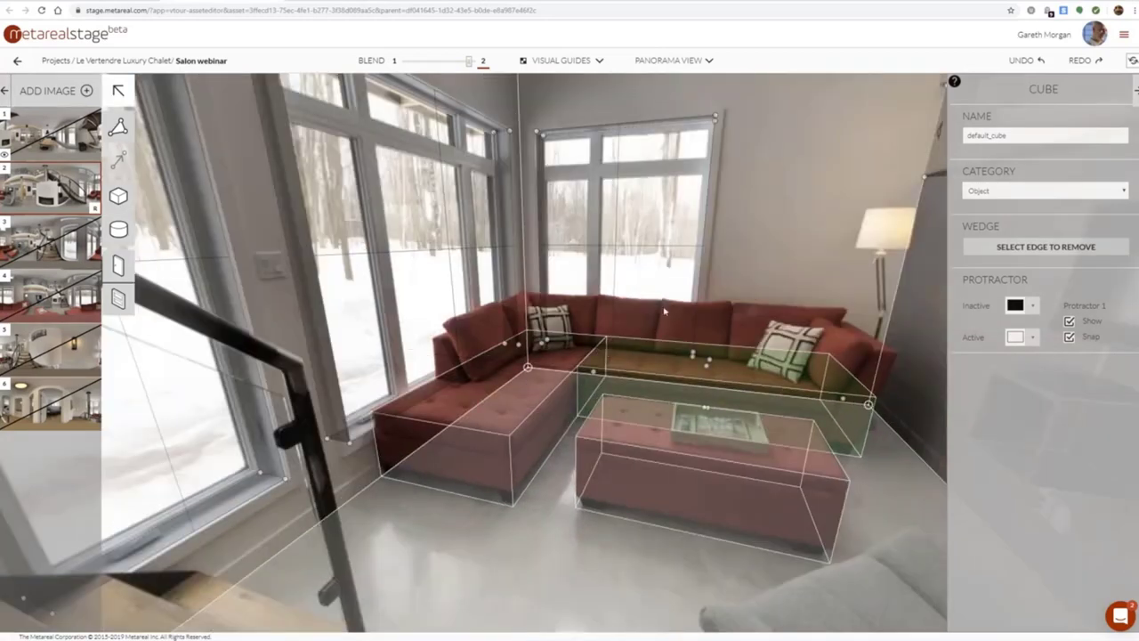
Create a narrow cube on top of the chaise cube to model the backrest along the window wall
left_click_drag(659, 301, 699, 326)
left_click(550, 424)
left_click(550, 424)
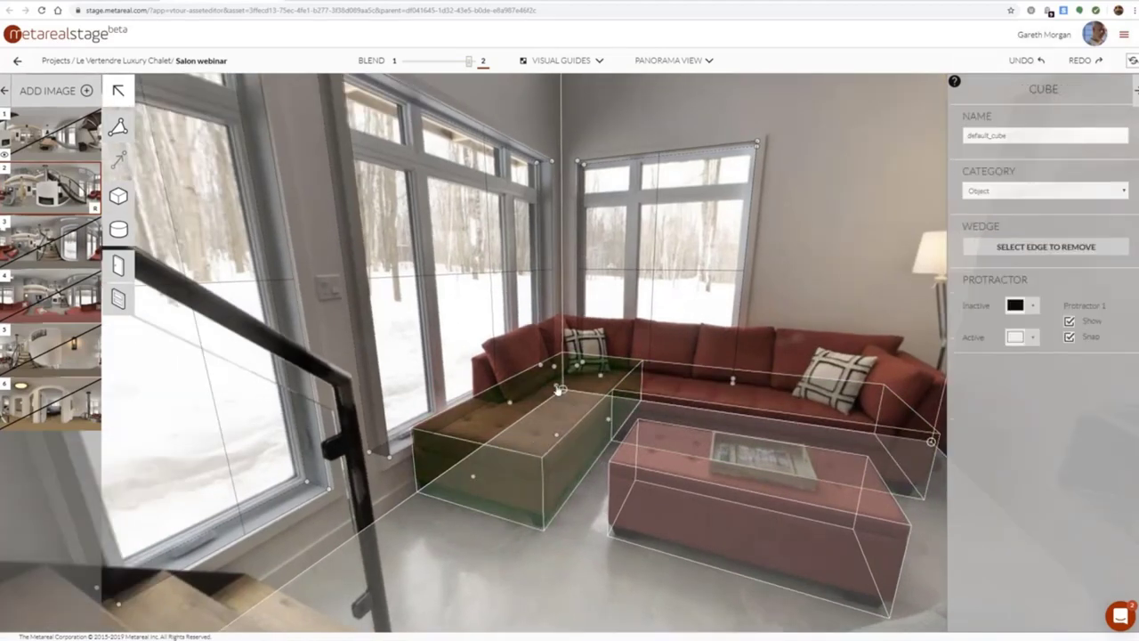
left_click_drag(559, 389, 557, 349)
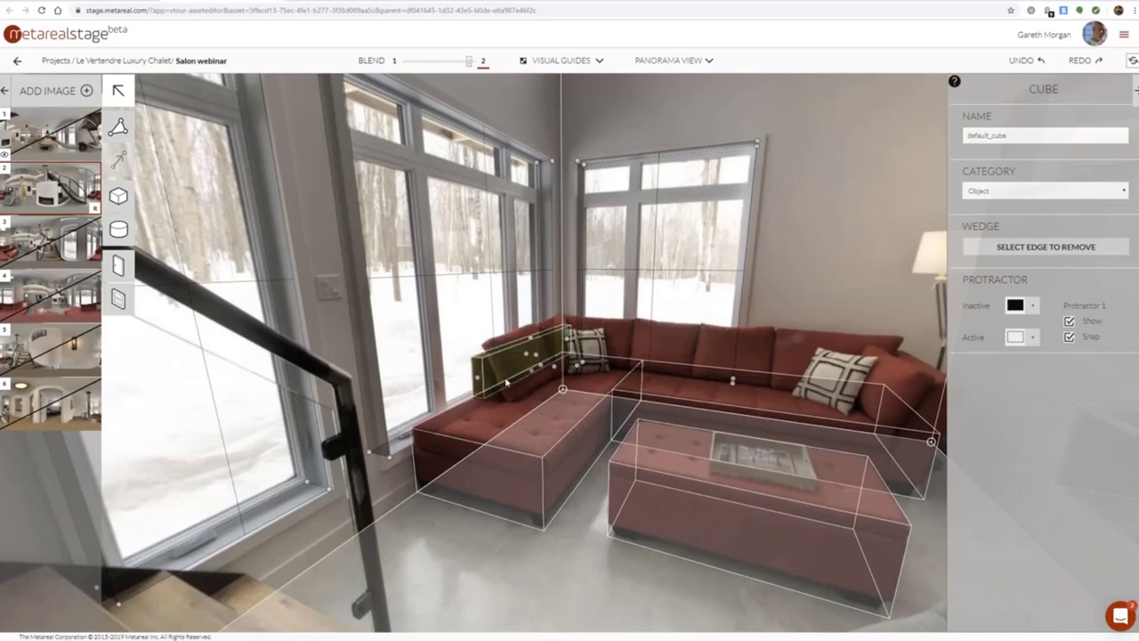
Create a thin cube from the window-side backrest's inner face to represent the back cushion
left_click_drag(527, 355, 548, 362)
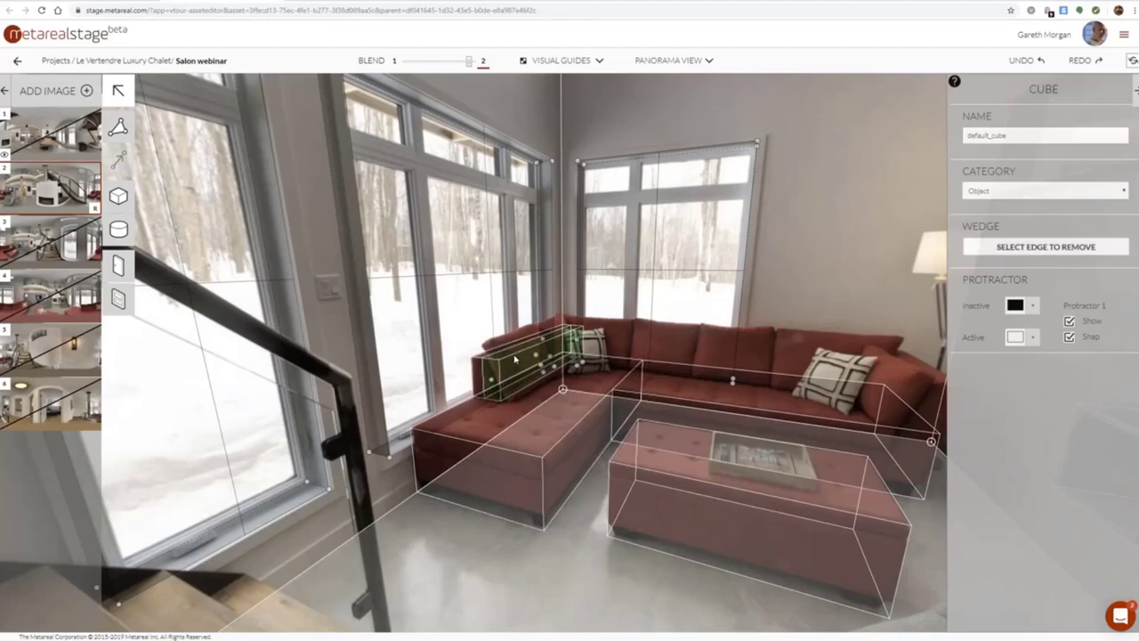
left_click(515, 357)
left_click(553, 406)
Tilt the back cushion's cube so it leans against the window-side backrest
left_click_drag(550, 404, 424, 443)
left_click(346, 431)
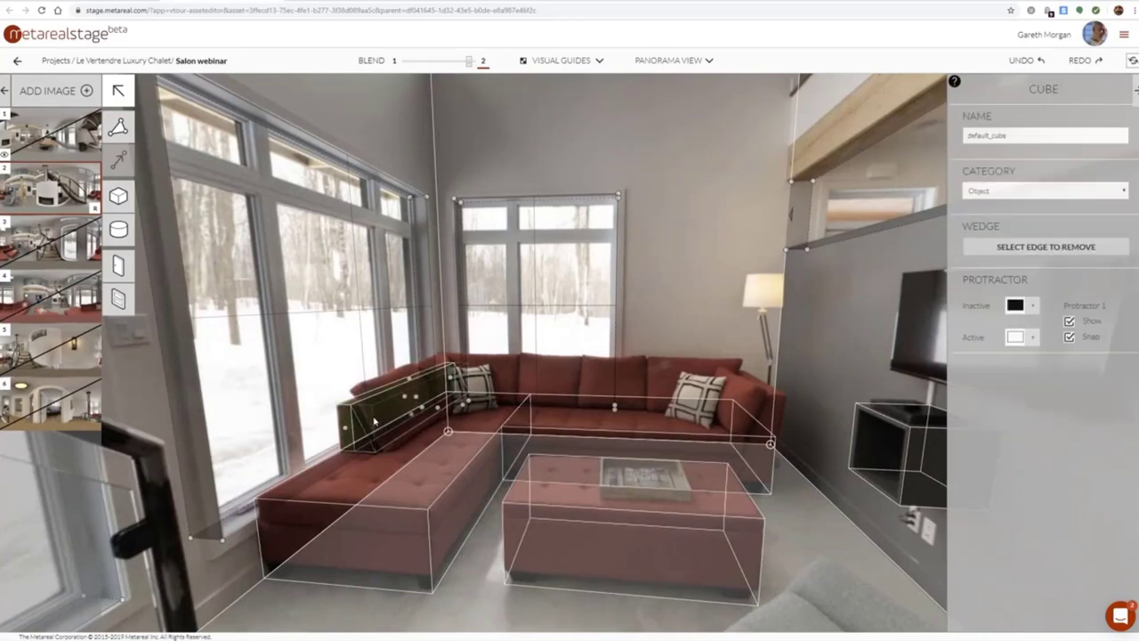
left_click(320, 390)
left_click(343, 419)
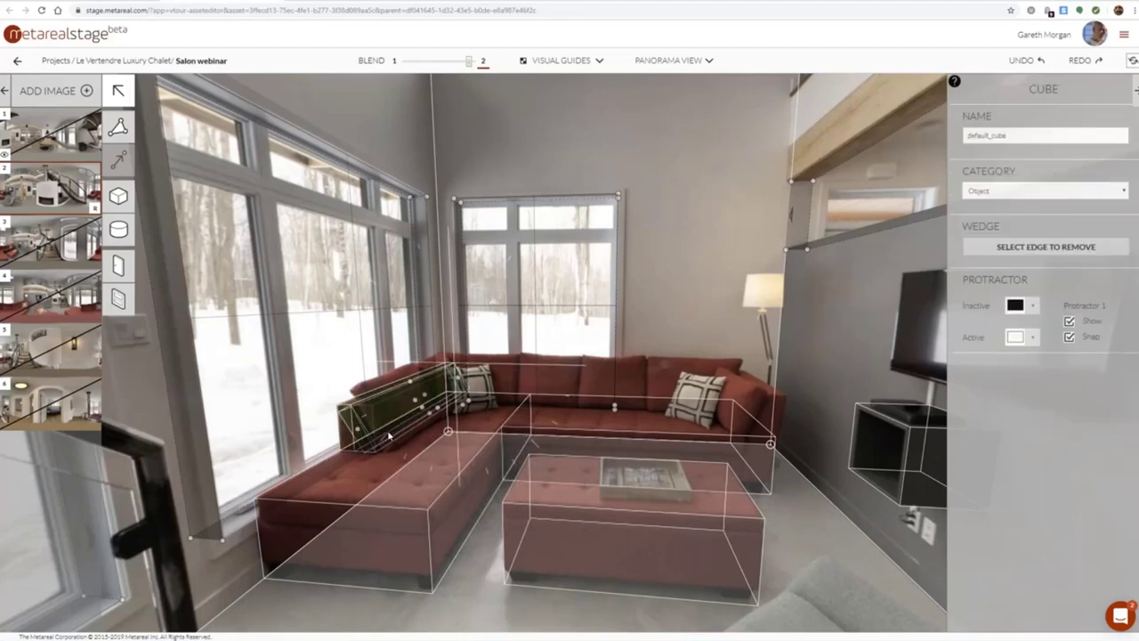
mouse_move(388, 436)
left_mouse_down()
mouse_move(438, 388)
mouse_move(408, 372)
left_mouse_up()
left_click_drag(472, 492, 425, 502)
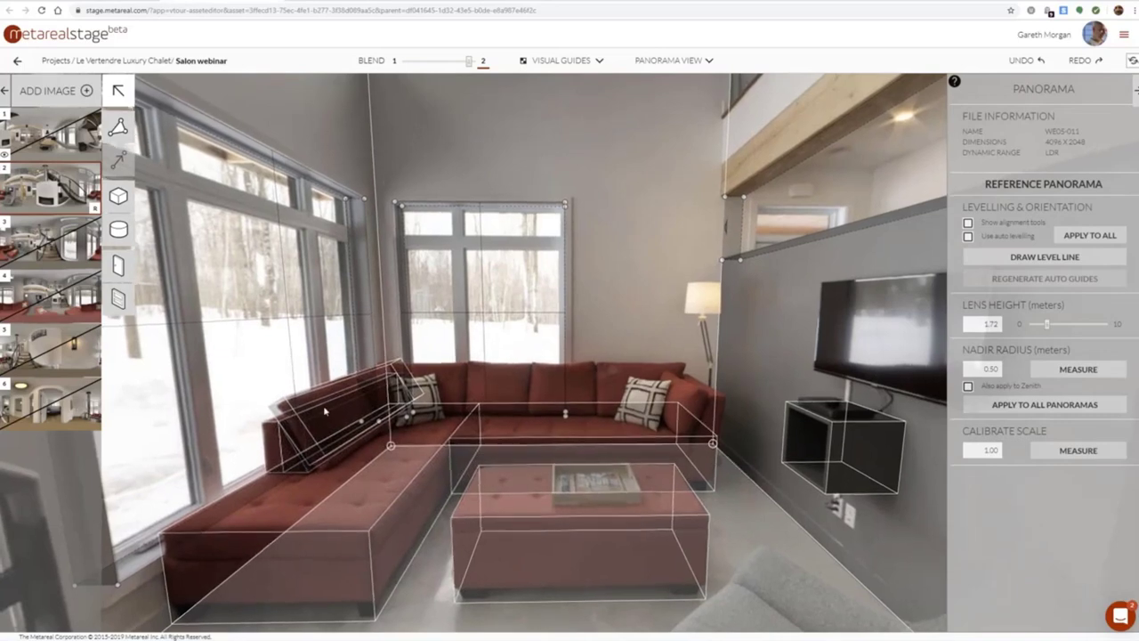
left_click(331, 402)
left_click_drag(381, 427, 390, 432)
left_click(572, 381)
Create a cube on top of the rear seat cube to model the armrest beside the floor lamp
left_click_drag(572, 381, 473, 367)
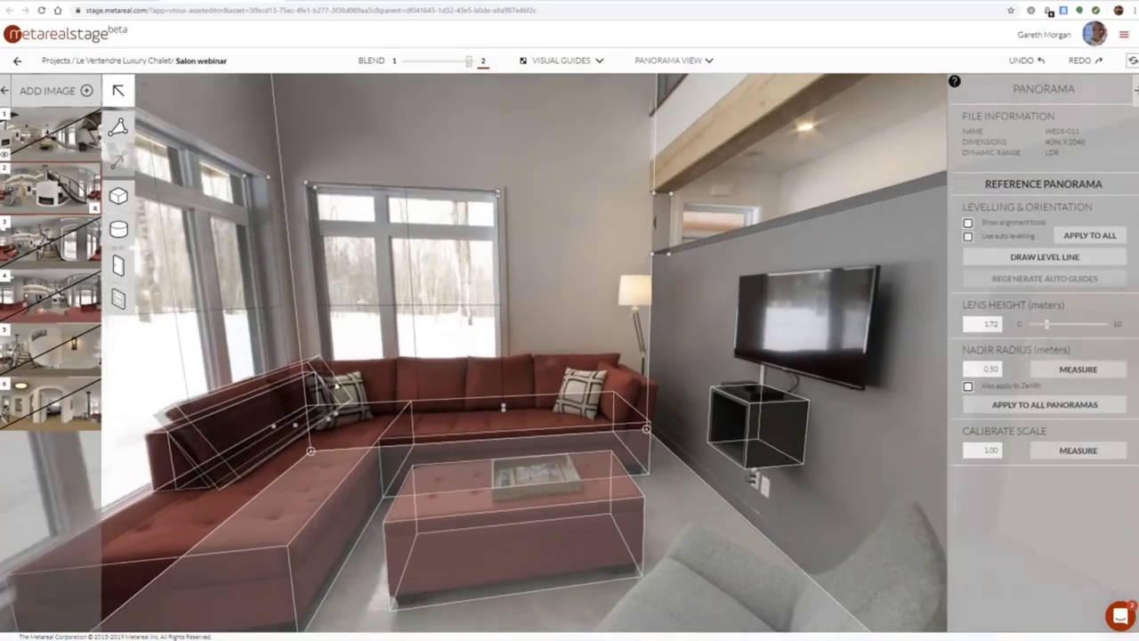
left_click(612, 418)
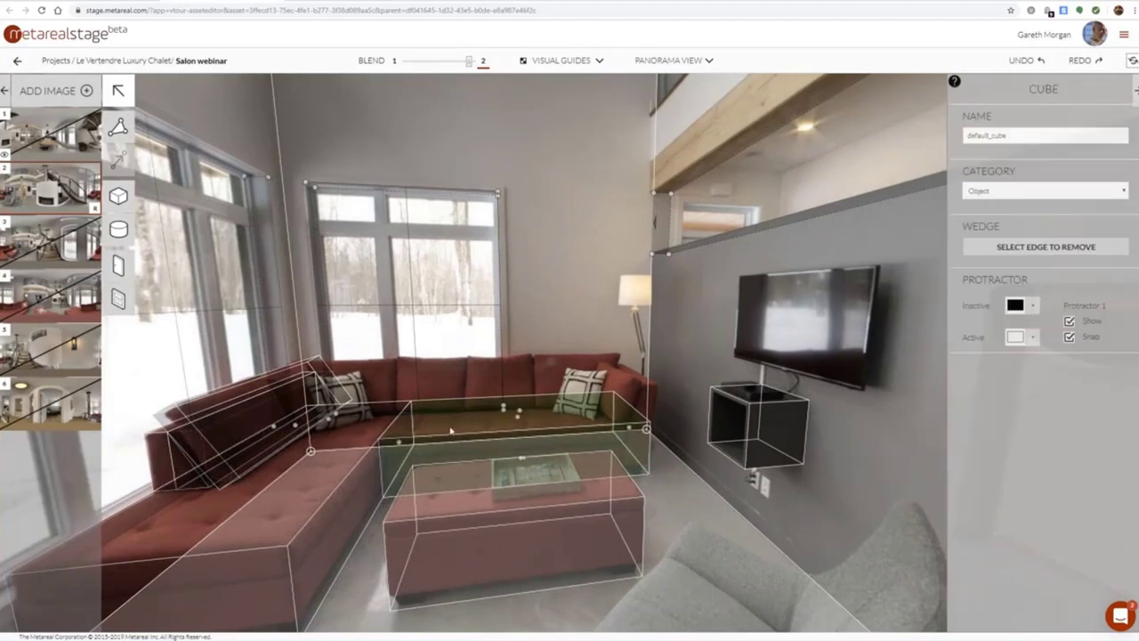
left_click_drag(397, 445, 628, 377)
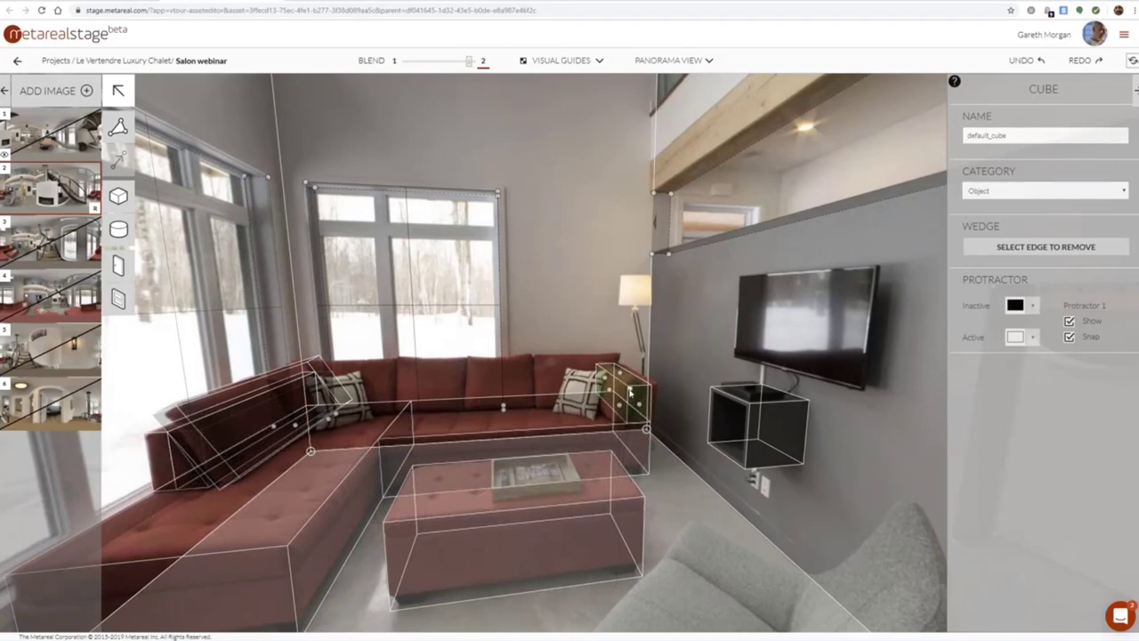
Create a cushion cube from the armrest's inner face and tilt it to lean against the armrest
left_click_drag(630, 389, 620, 391)
left_click(1056, 249)
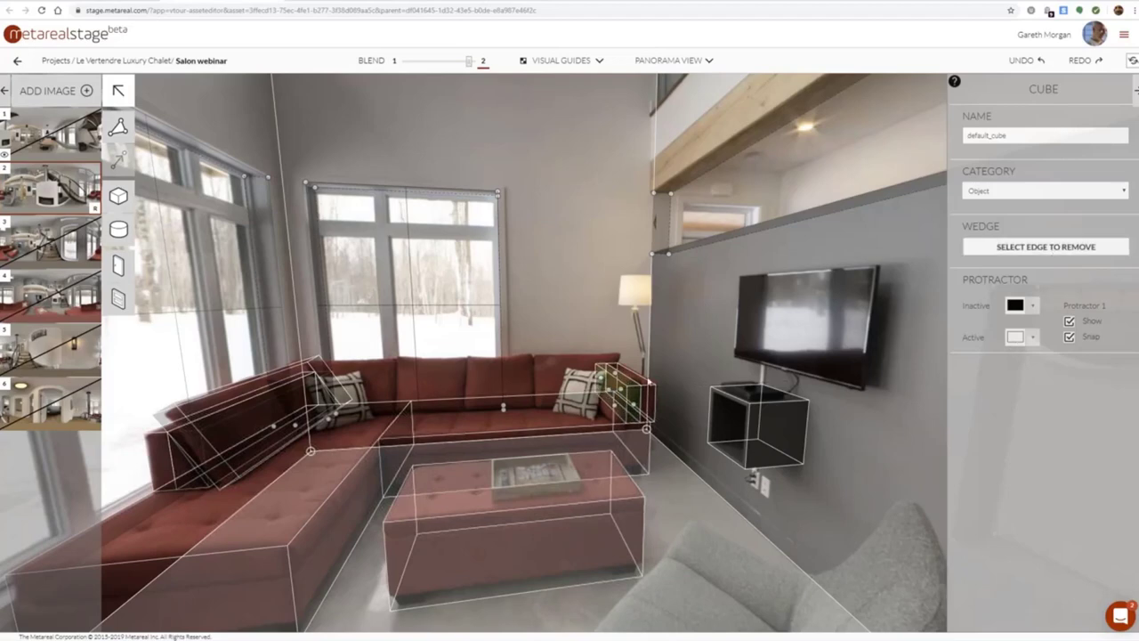
left_click(620, 384)
left_click(599, 379)
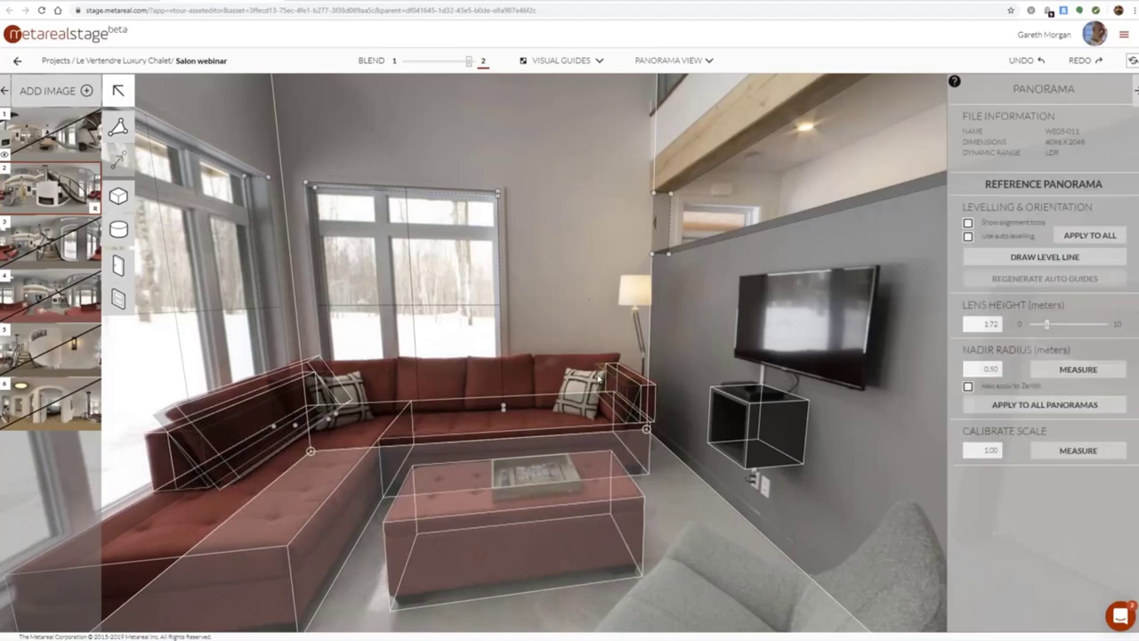
left_click(651, 406)
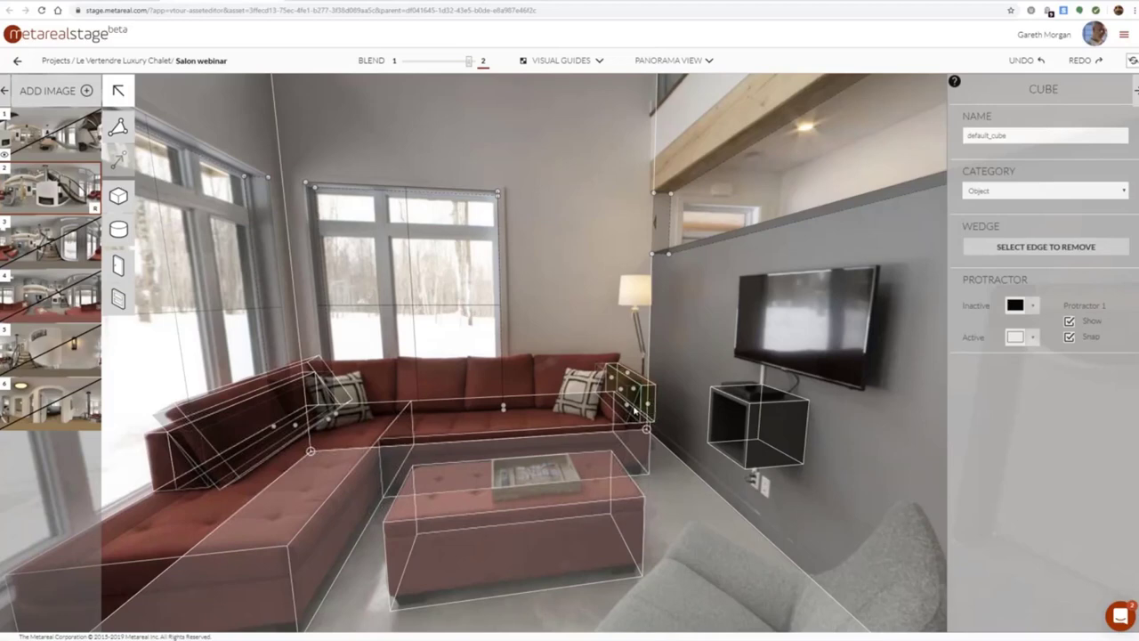
key("Escape")
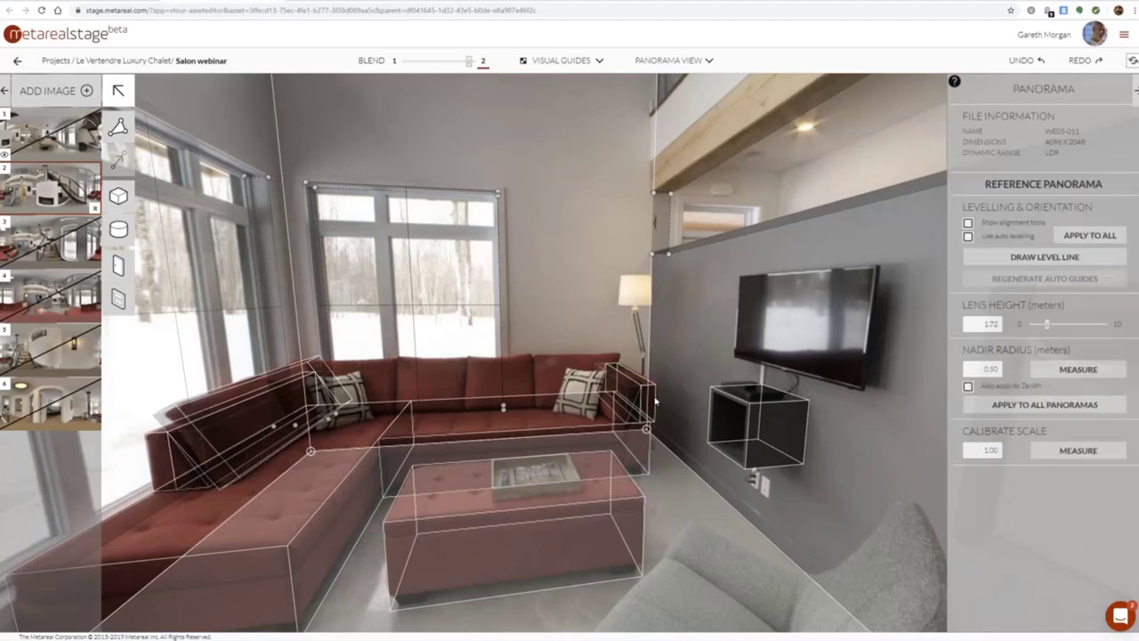
left_click(653, 402)
left_click_drag(636, 410, 594, 416)
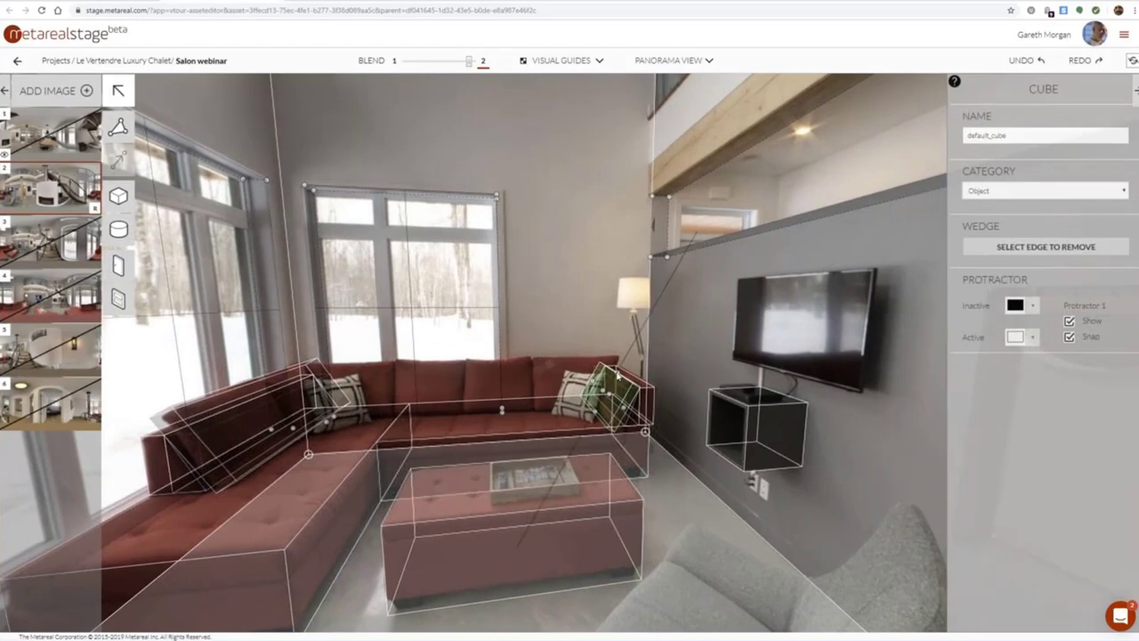
left_click(388, 392)
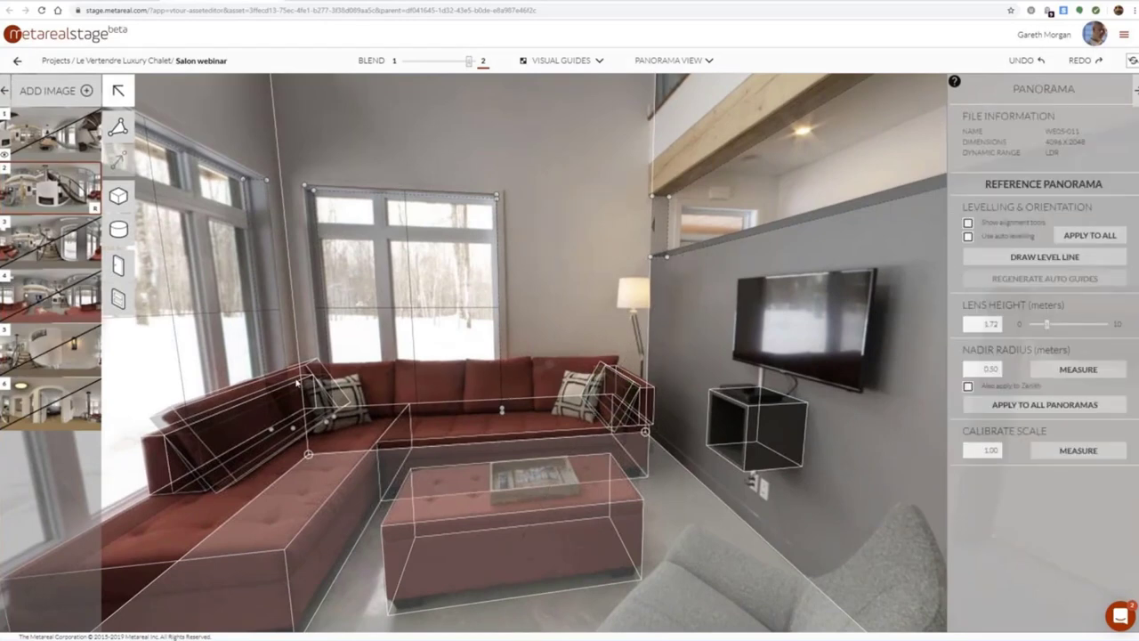
Create a cube from the window-side backrest, stretch it along the rear backrest to the armrest, and raise its top to the backrest's upper edge
left_click(297, 383)
left_click(160, 471)
left_click(160, 471)
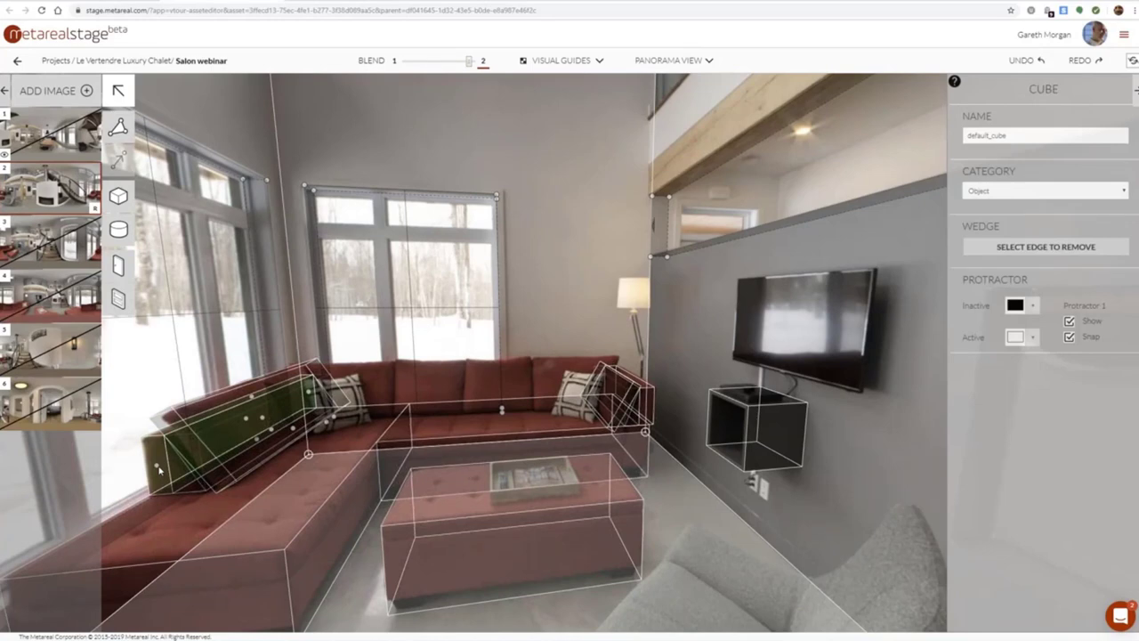
left_click_drag(157, 465, 154, 460)
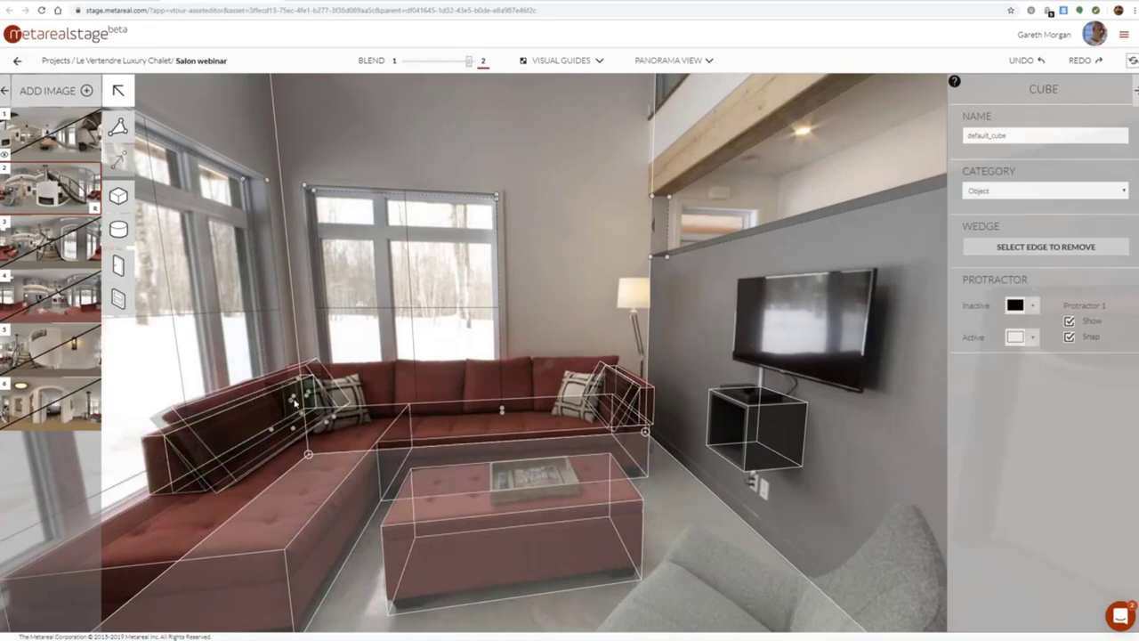
left_click_drag(296, 397, 611, 400)
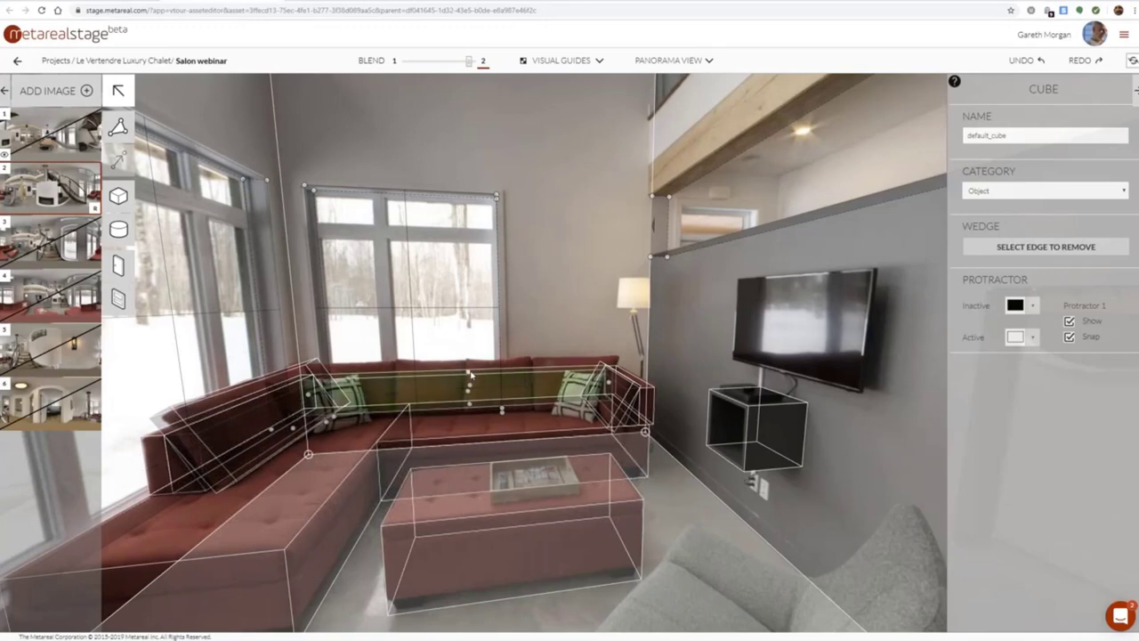
left_click_drag(469, 375, 469, 361)
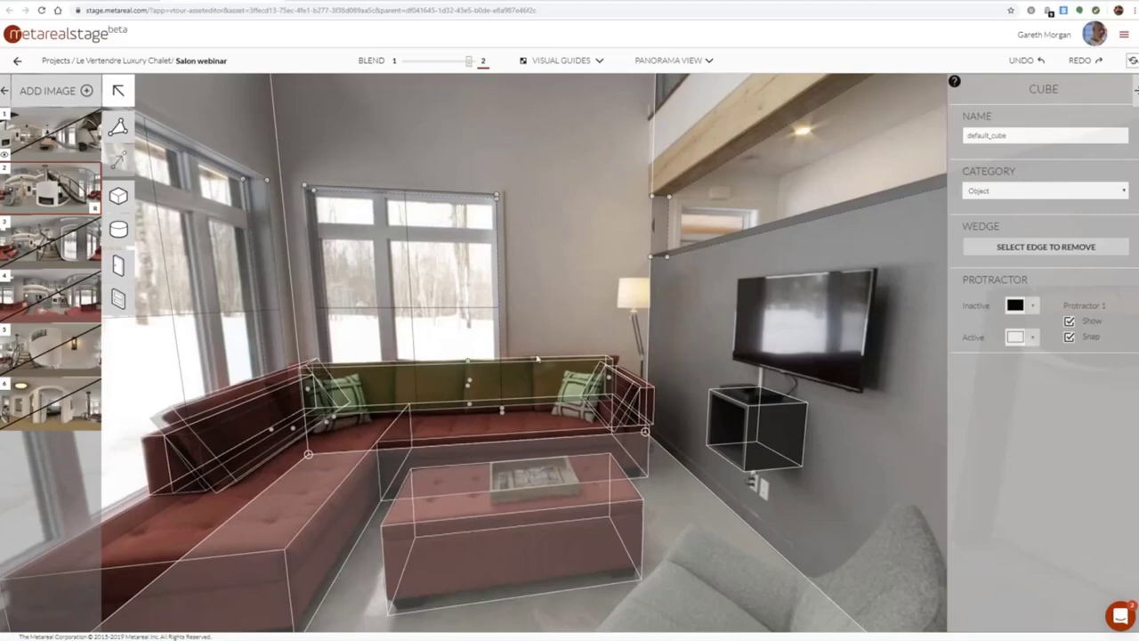
left_click(569, 313)
Create a low cube on the floor along the front of the fireplace hearth, from the stair-side wall to the chimney breast's outer corner
left_click_drag(680, 480, 781, 423)
scroll(539, 531, "down", 3)
left_click_drag(439, 512, 711, 555)
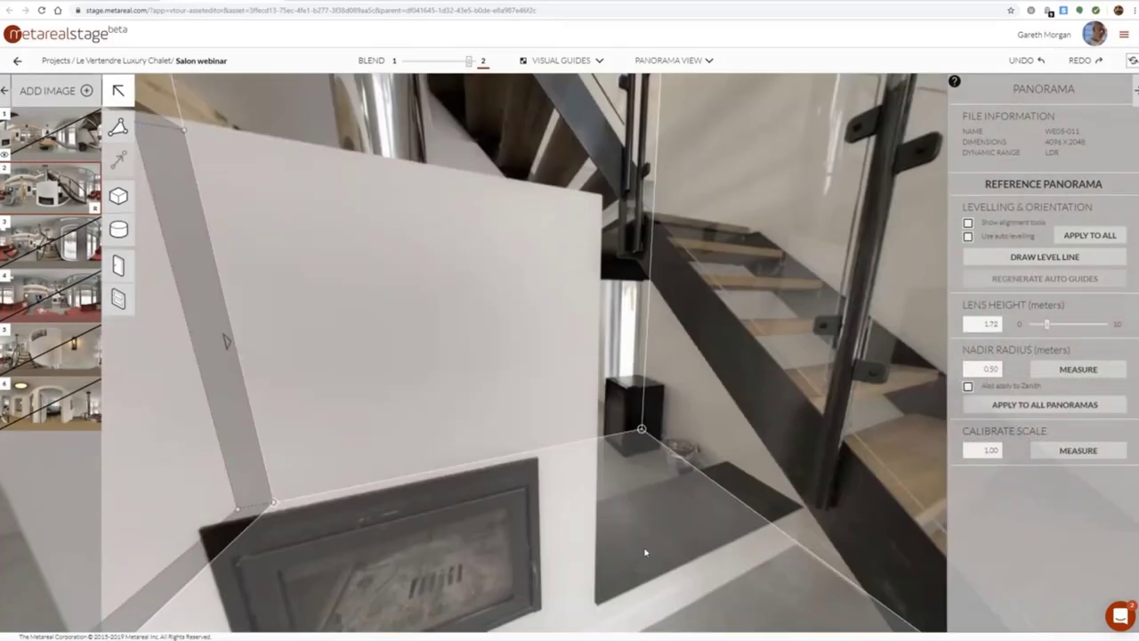
left_click_drag(647, 591, 600, 558)
left_click(118, 196)
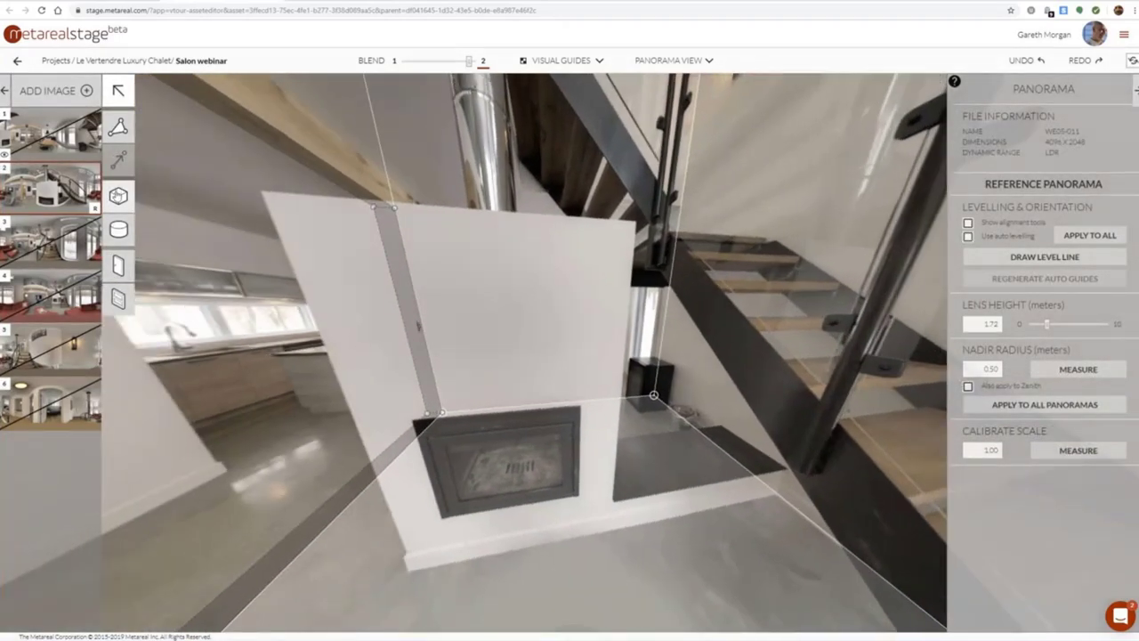
left_click(775, 498)
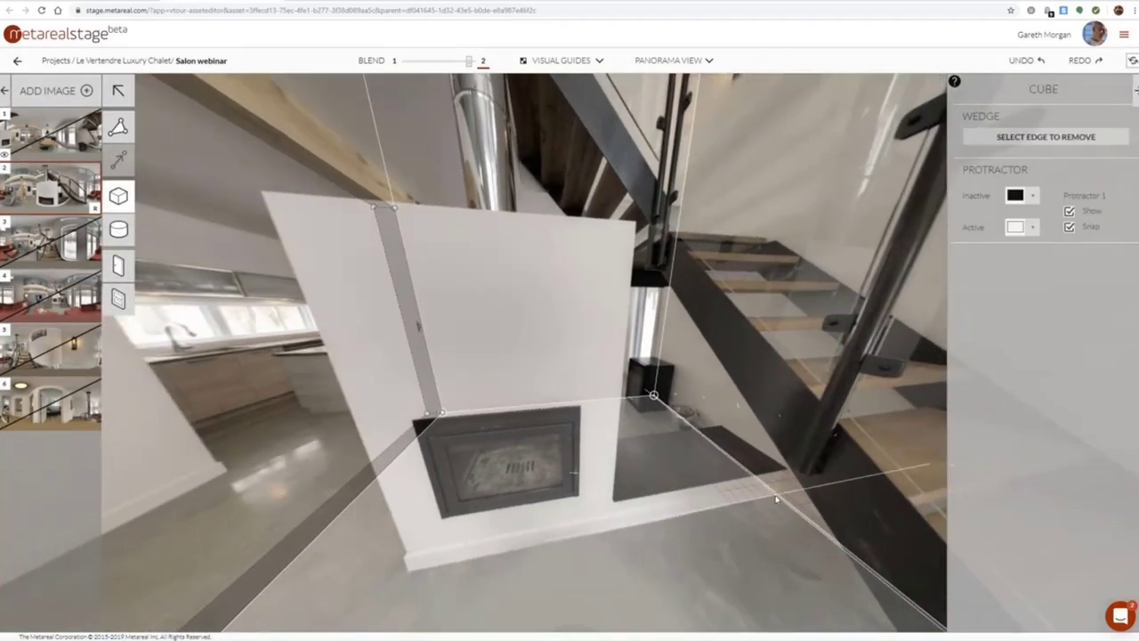
left_click(409, 577)
left_click(400, 518)
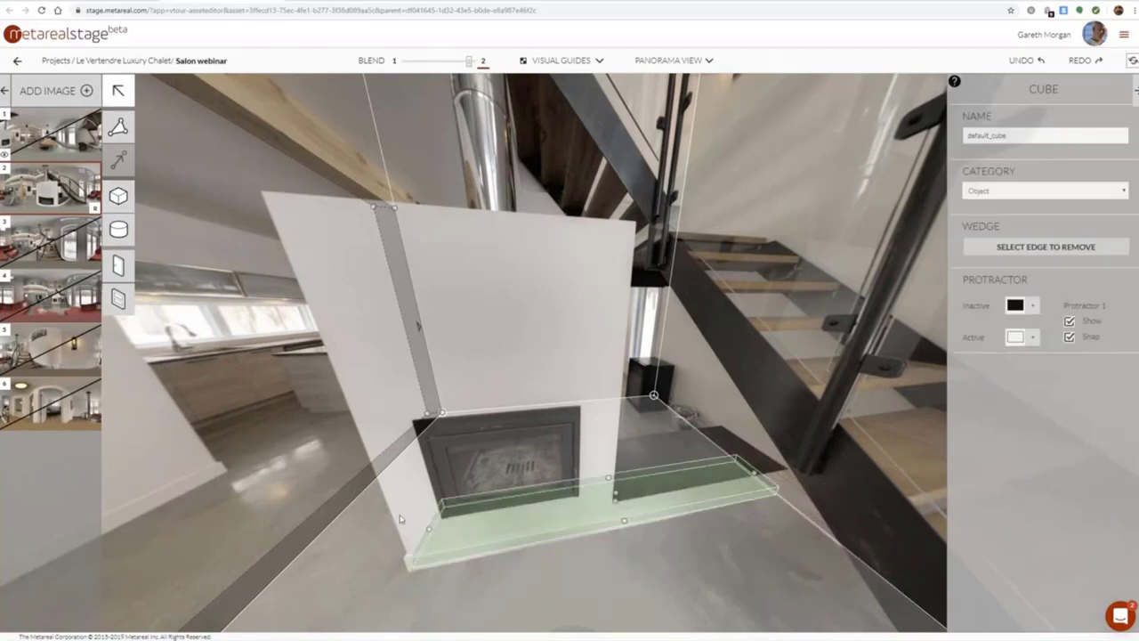
Raise the hearth cube to the black slab's level and extend its depth back towards the wall
left_click(631, 484)
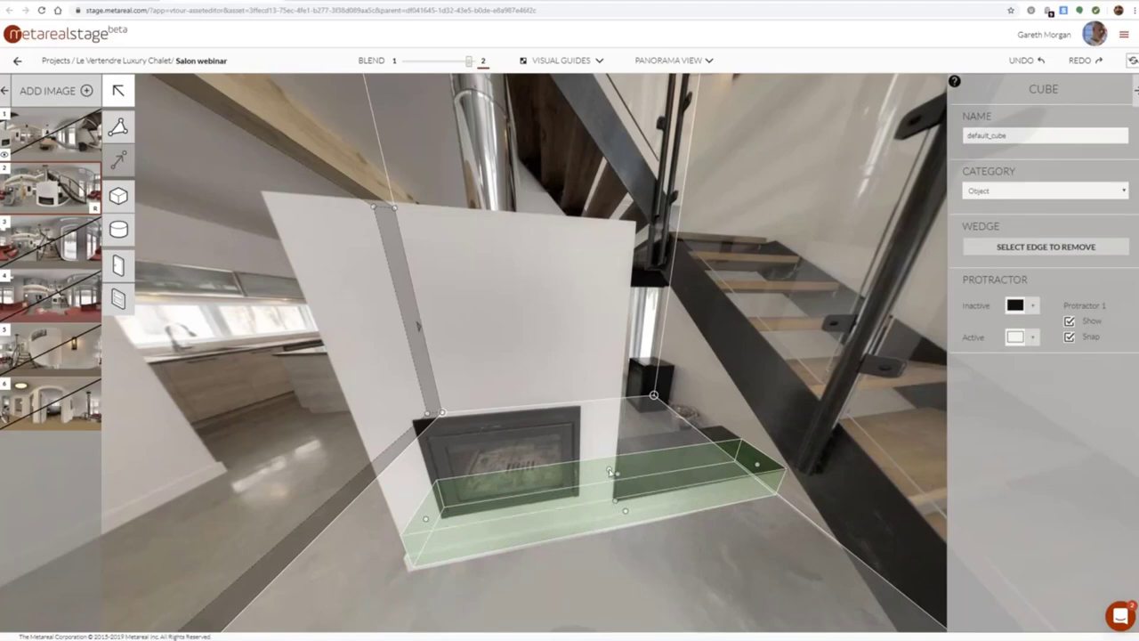
left_click_drag(610, 471, 599, 454)
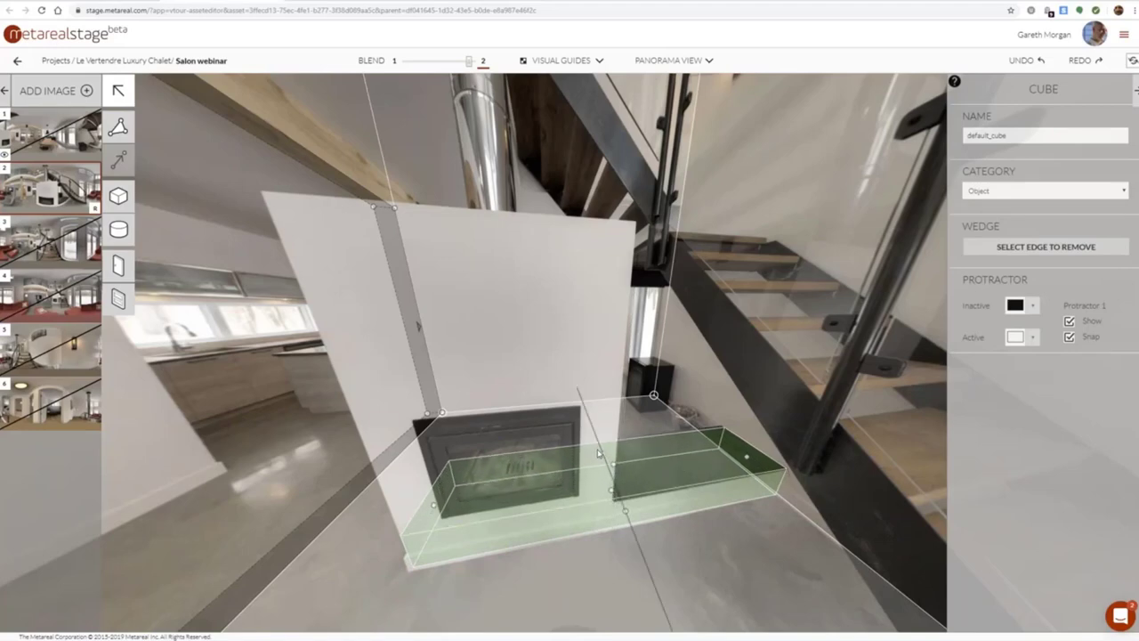
left_click(601, 454)
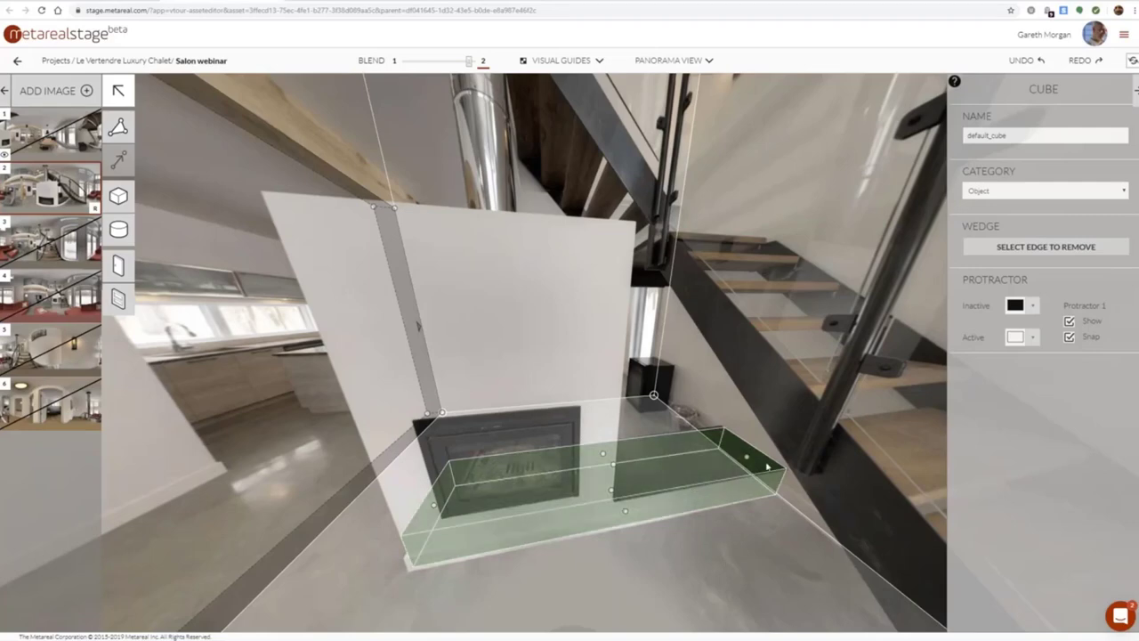
Make a second cube from the hearth cube, shortened to the chimney breast's width and raised to the breast's top edge
left_click_drag(749, 460, 605, 497)
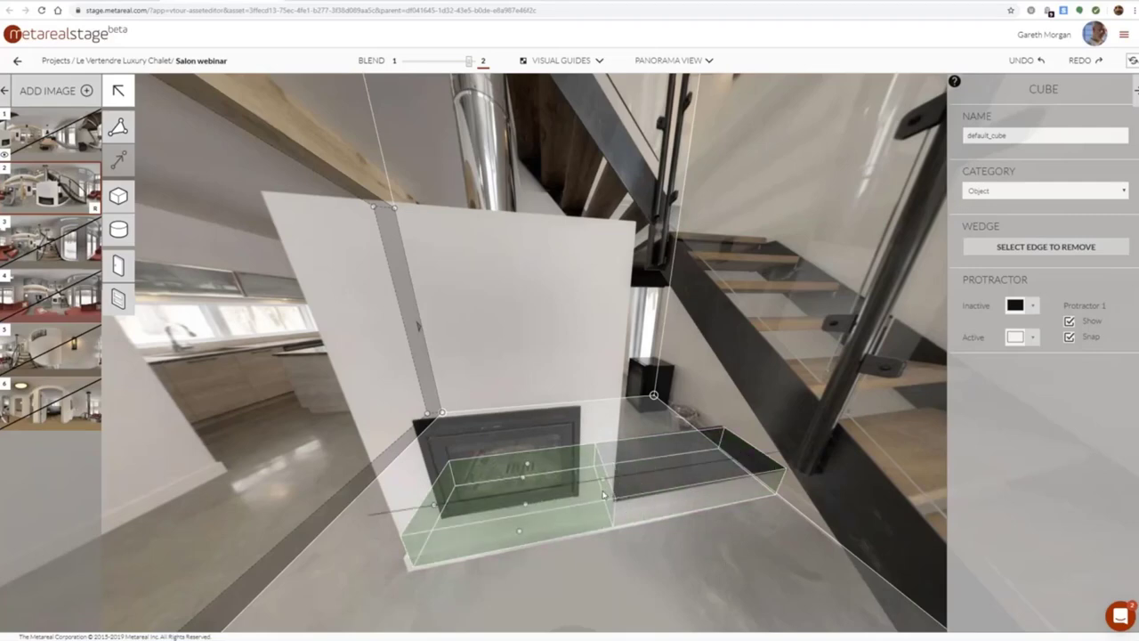
left_click_drag(524, 515, 451, 239)
left_click(505, 330)
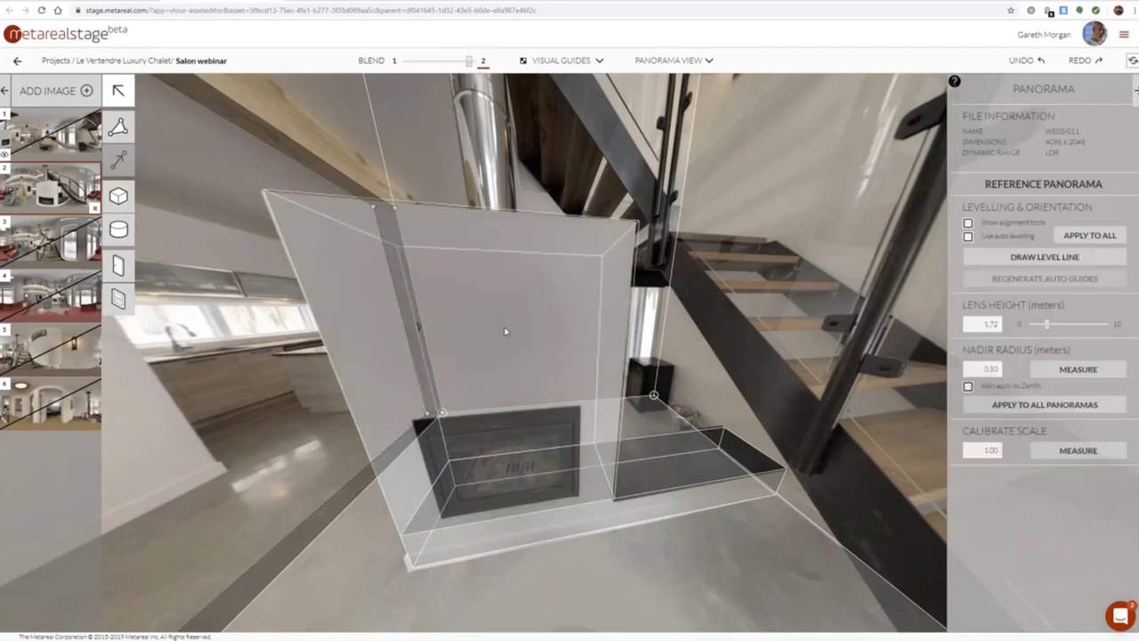
Create a cone on the ceiling around the upper end of the fireplace's flue pipe
left_click_drag(505, 330, 613, 416)
scroll(613, 415, "down", 6)
scroll(613, 416, "up", 3)
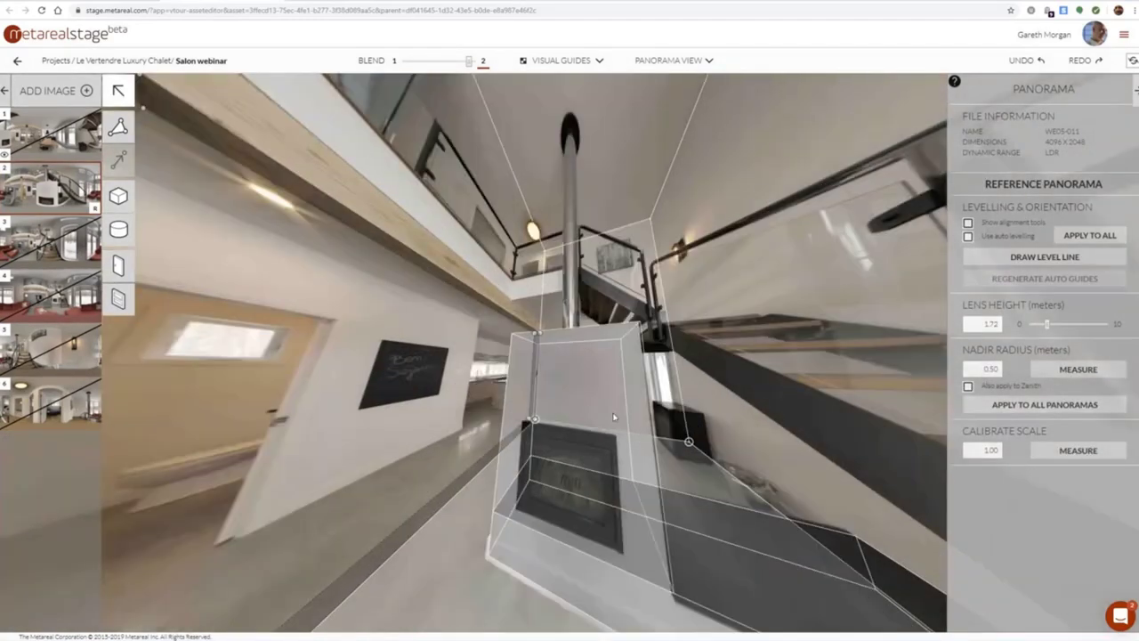
scroll(596, 307, "down", 3)
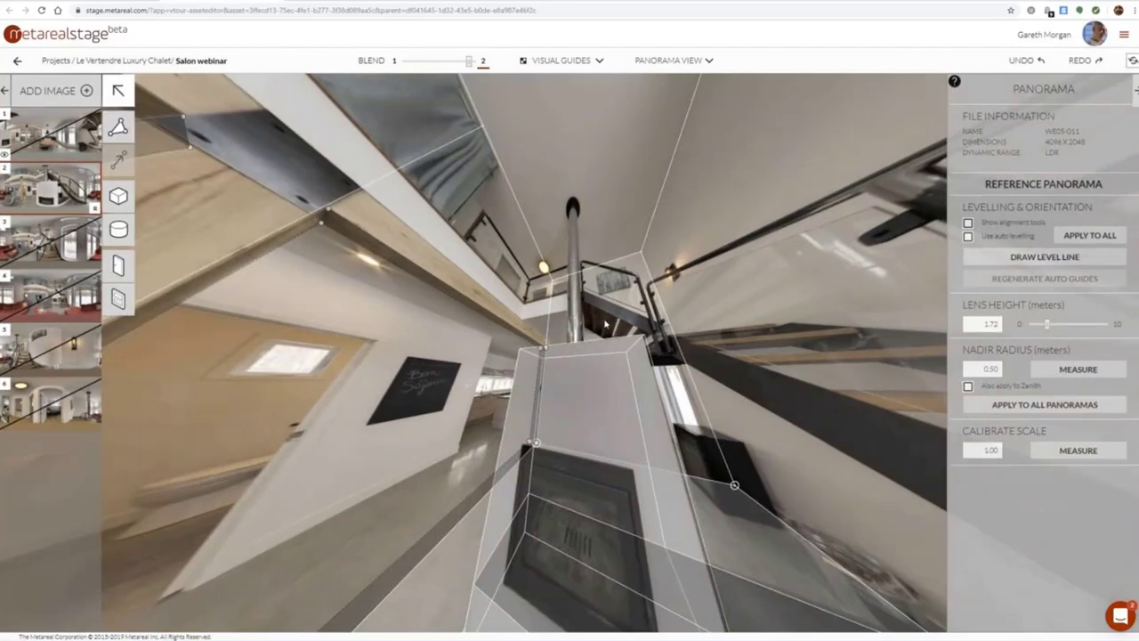
scroll(614, 286, "up", 3)
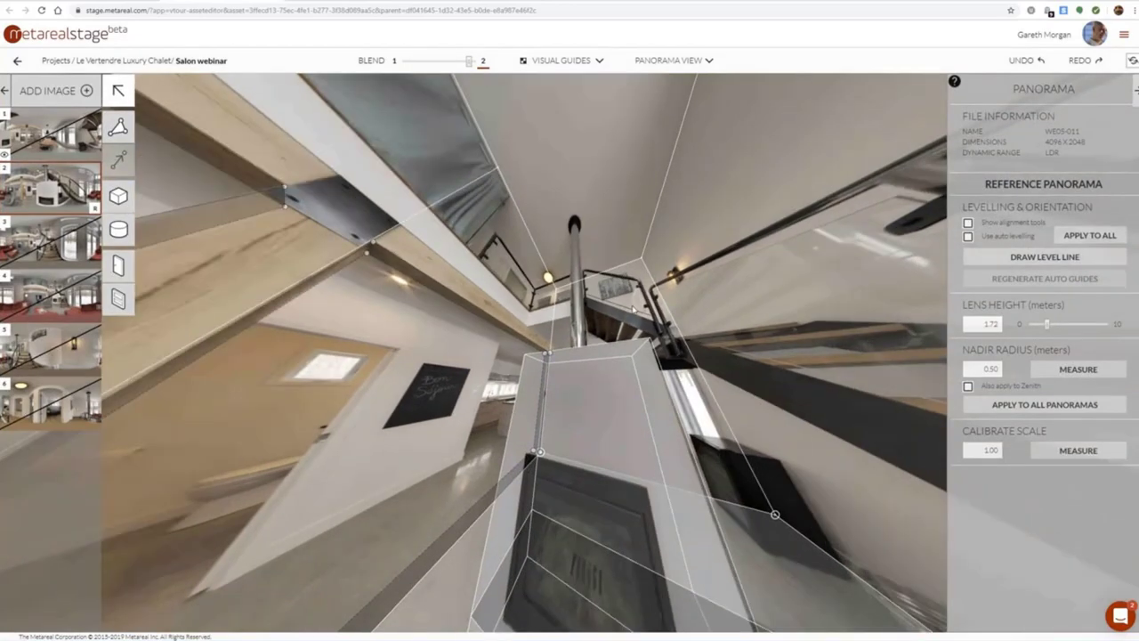
scroll(615, 285, "up", 2)
scroll(615, 237, "up", 3)
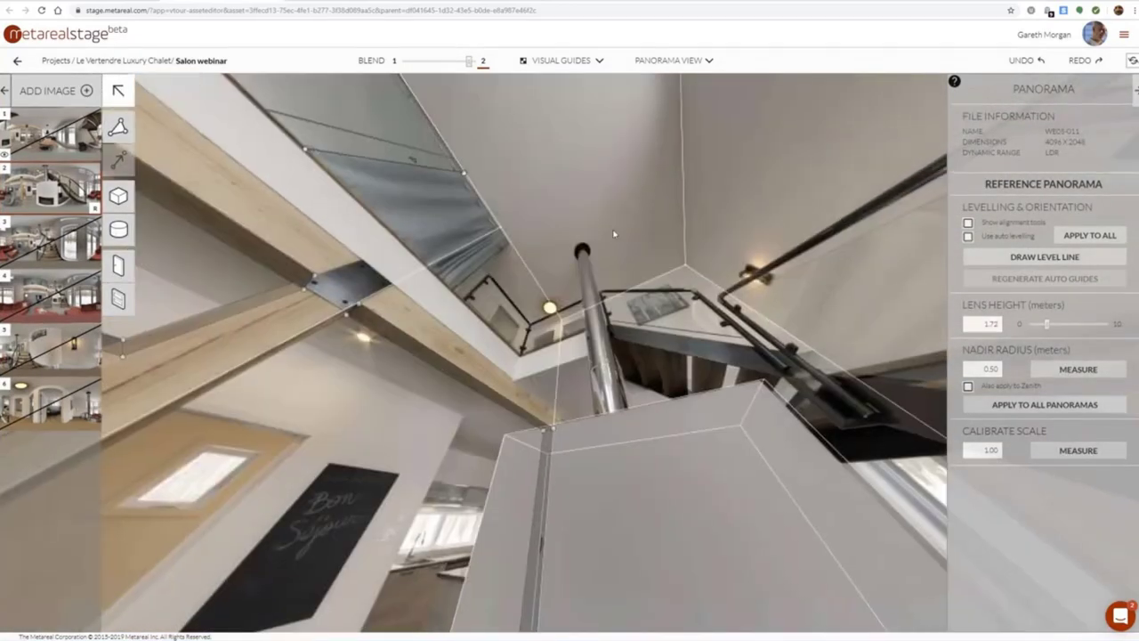
scroll(650, 204, "up", 4)
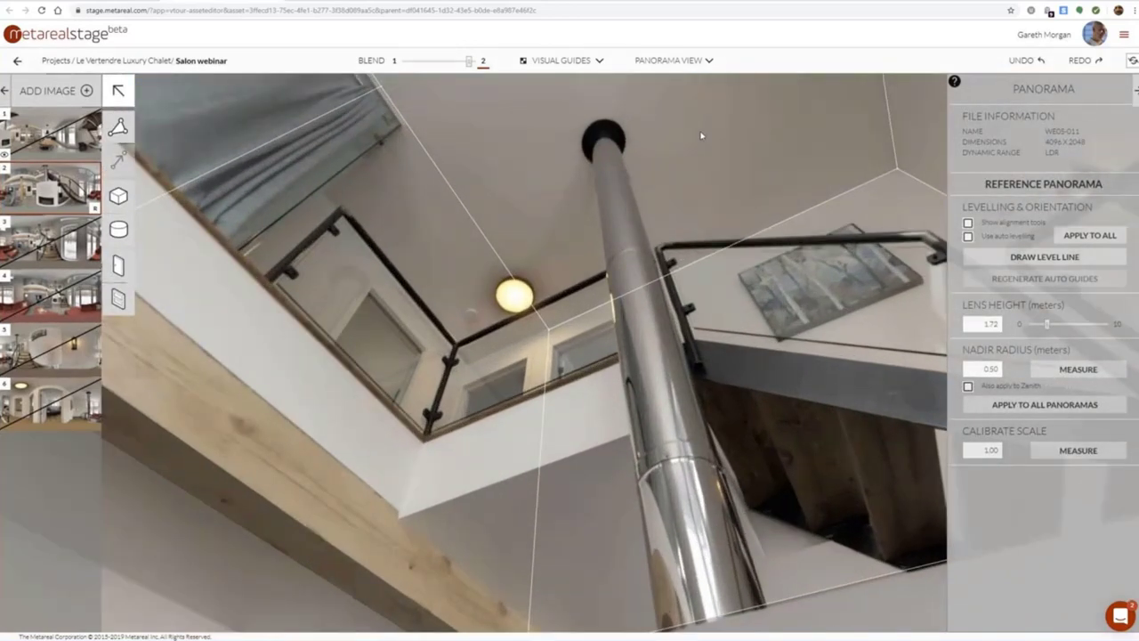
scroll(682, 292, "up", 3)
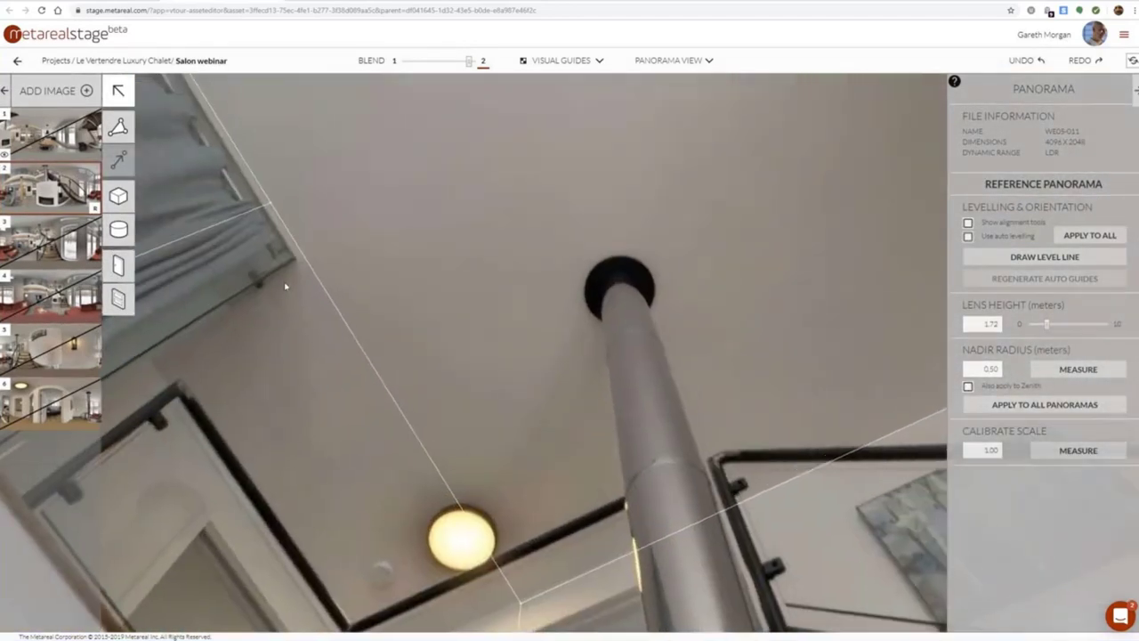
left_click(121, 232)
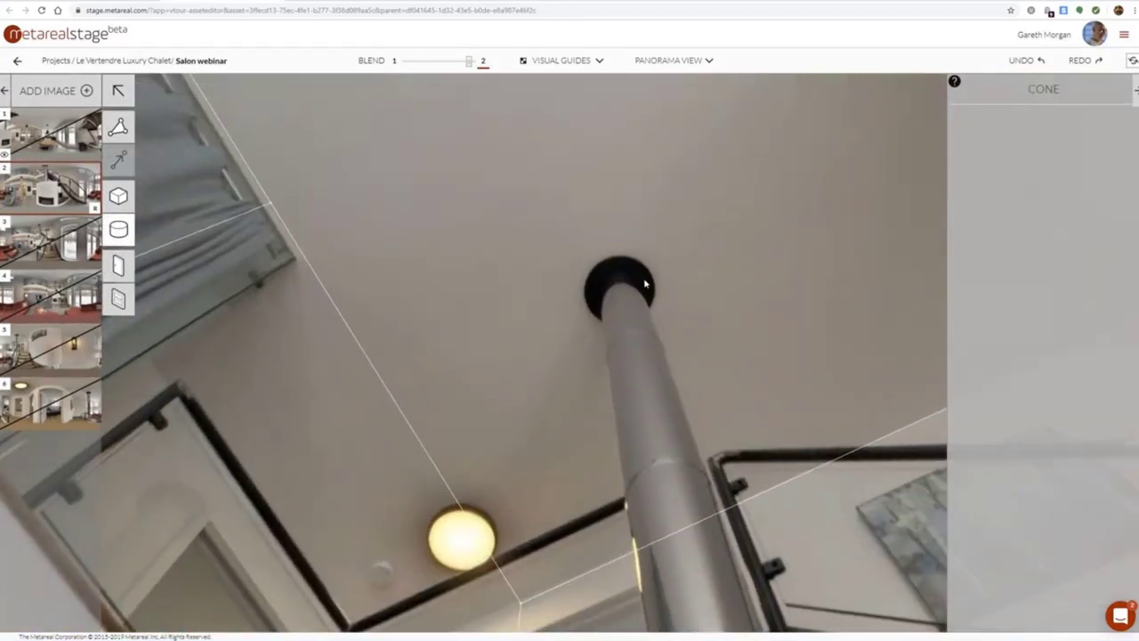
left_click(645, 284)
left_click(594, 309)
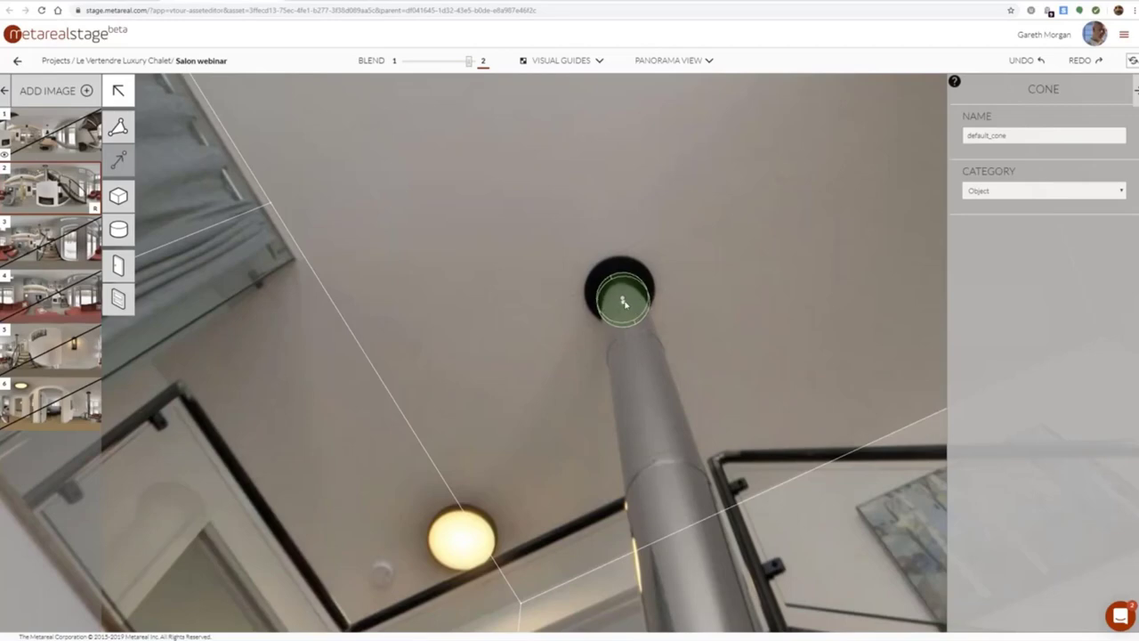
Stretch the flue cone down along the pipe until it reaches the chimney breast's top
left_click_drag(624, 305, 665, 465)
left_click_drag(790, 388, 764, 362)
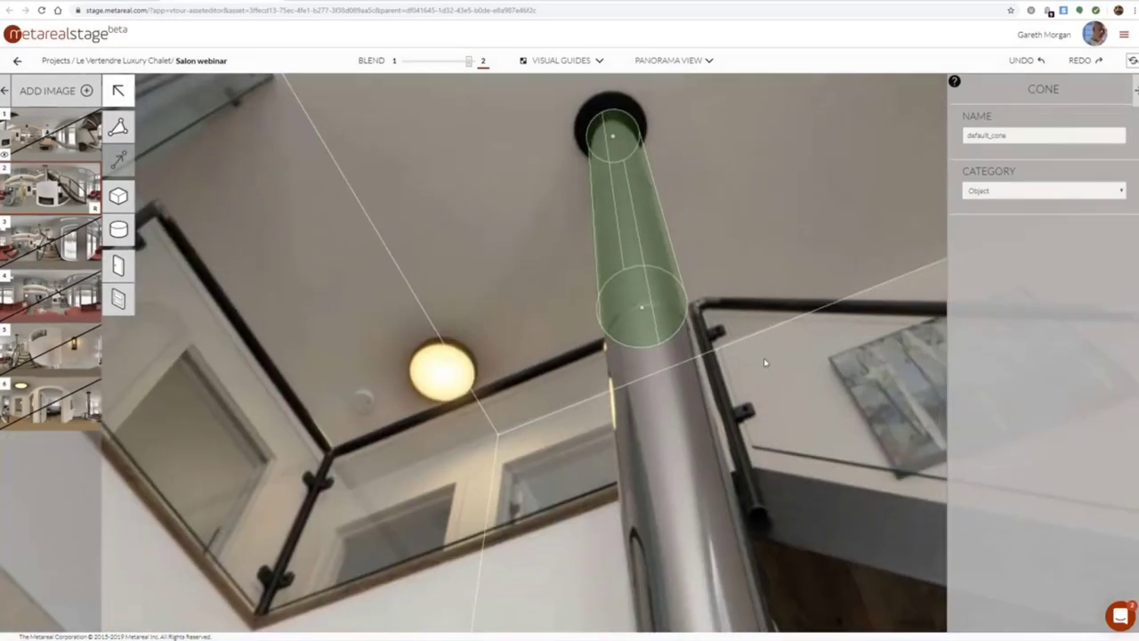
scroll(763, 358, "down", 10)
left_click_drag(659, 500, 622, 358)
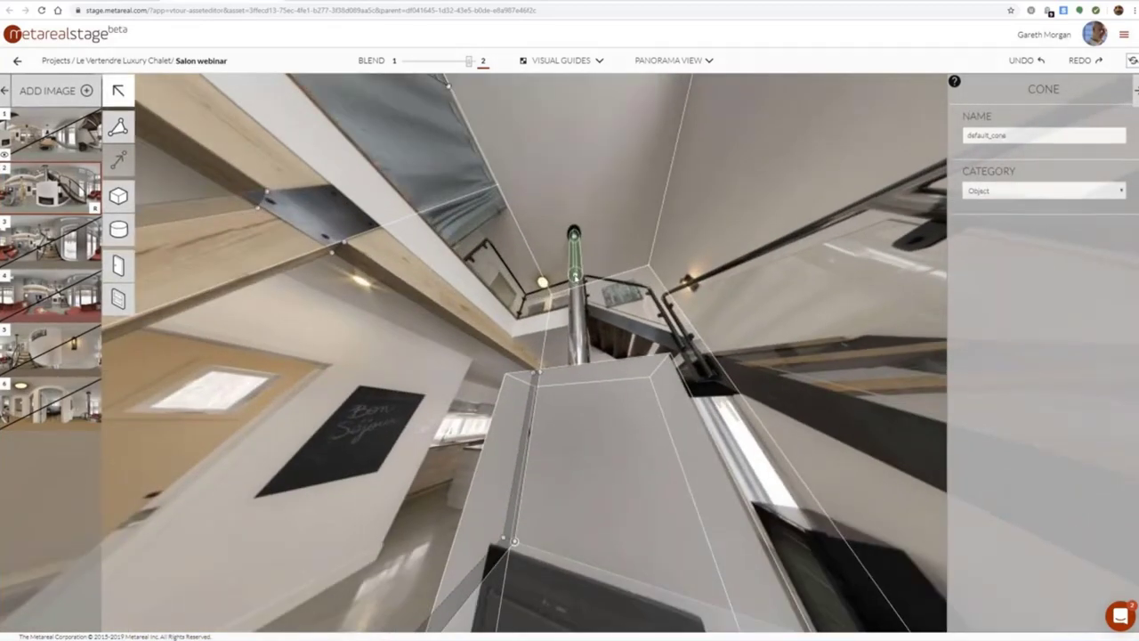
left_click_drag(577, 278, 578, 381)
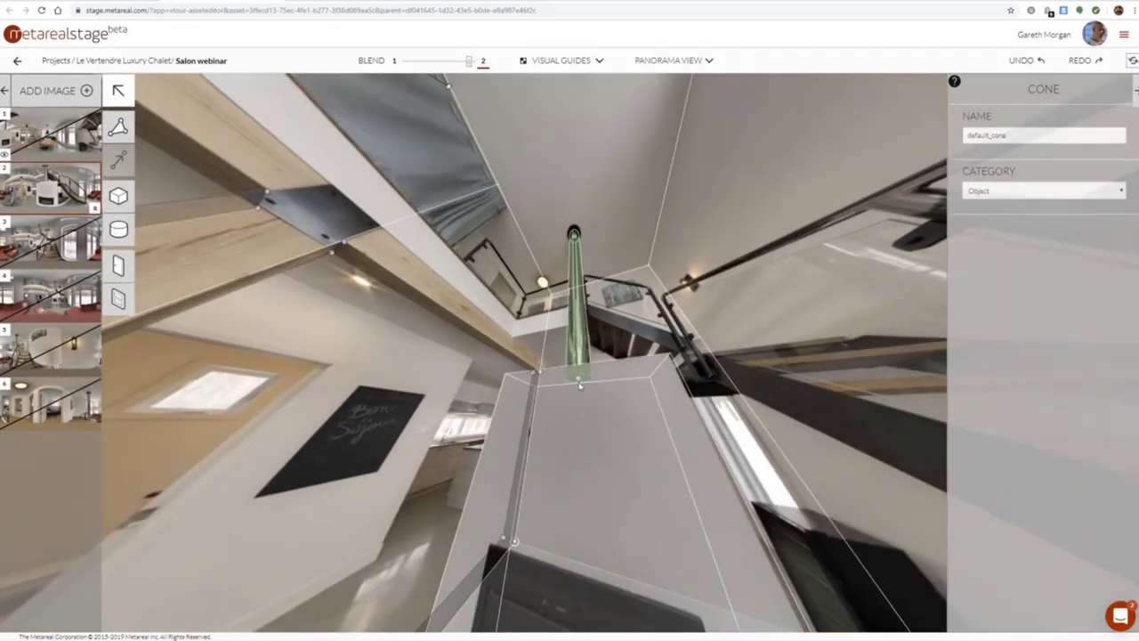
left_click(637, 185)
Show panorama 1 on its own and hide all visual guides
left_click_drag(698, 326, 584, 278)
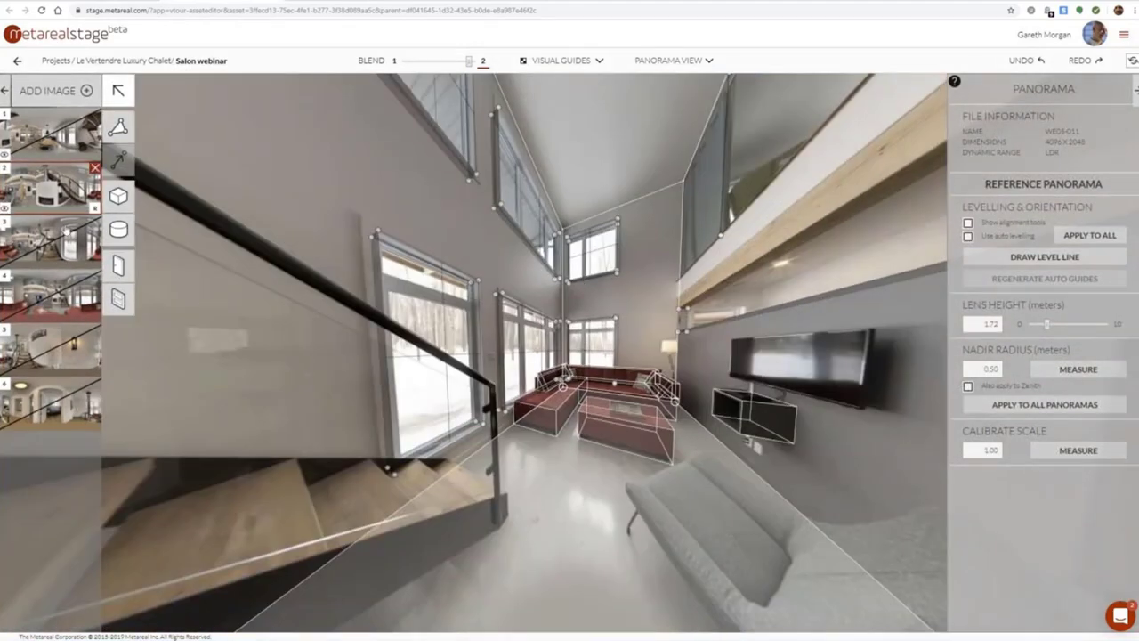
left_click(63, 259)
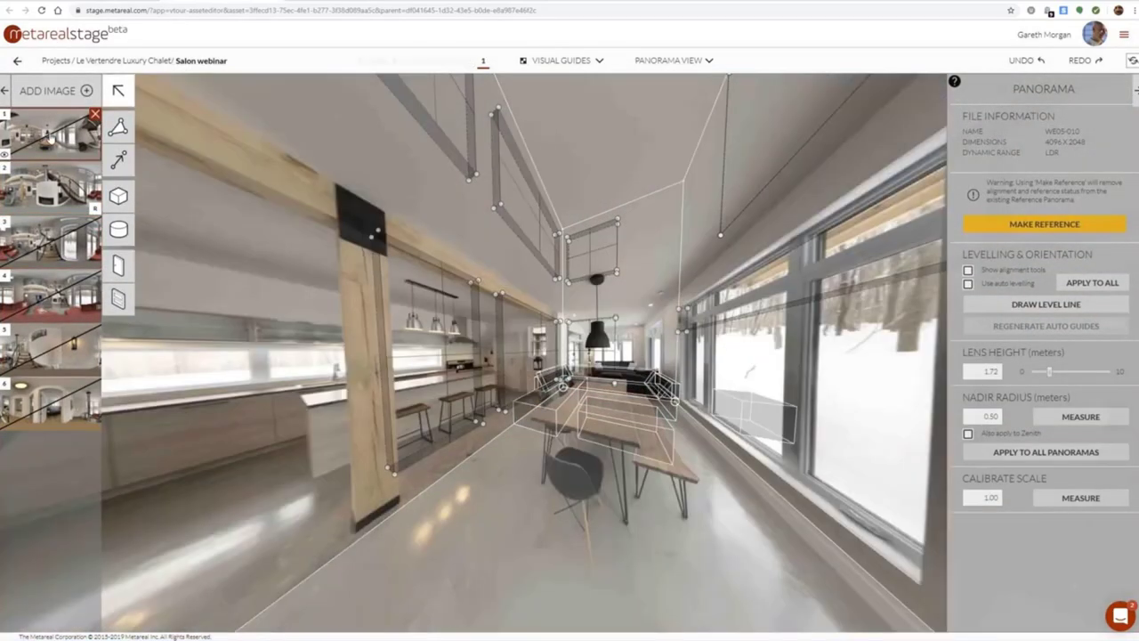
left_click(587, 62)
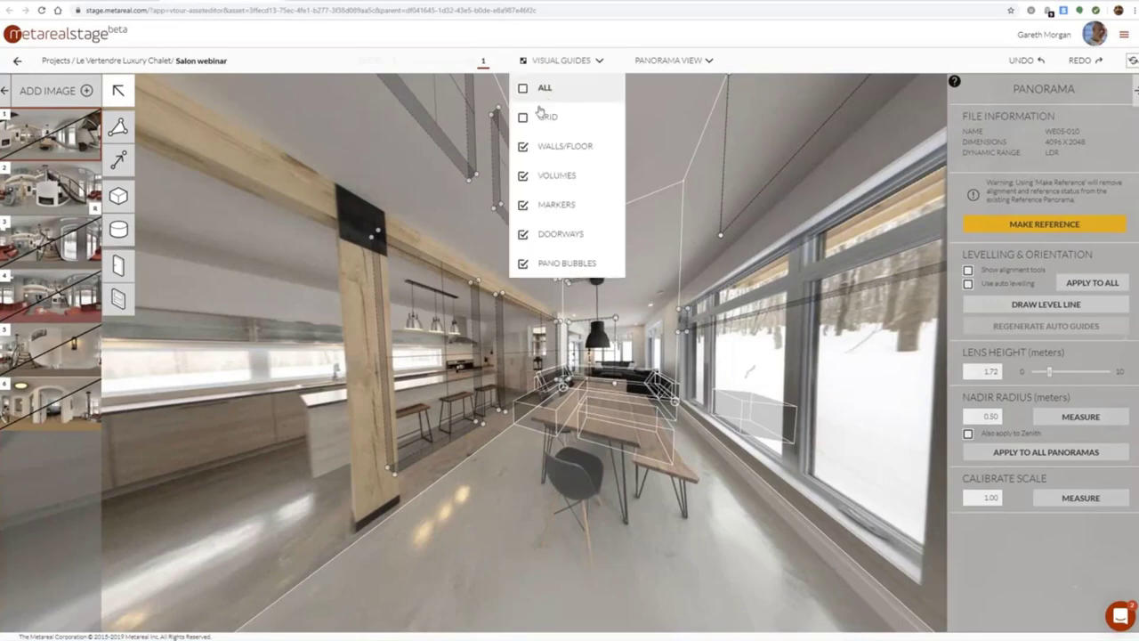
left_click(540, 92)
left_click(746, 167)
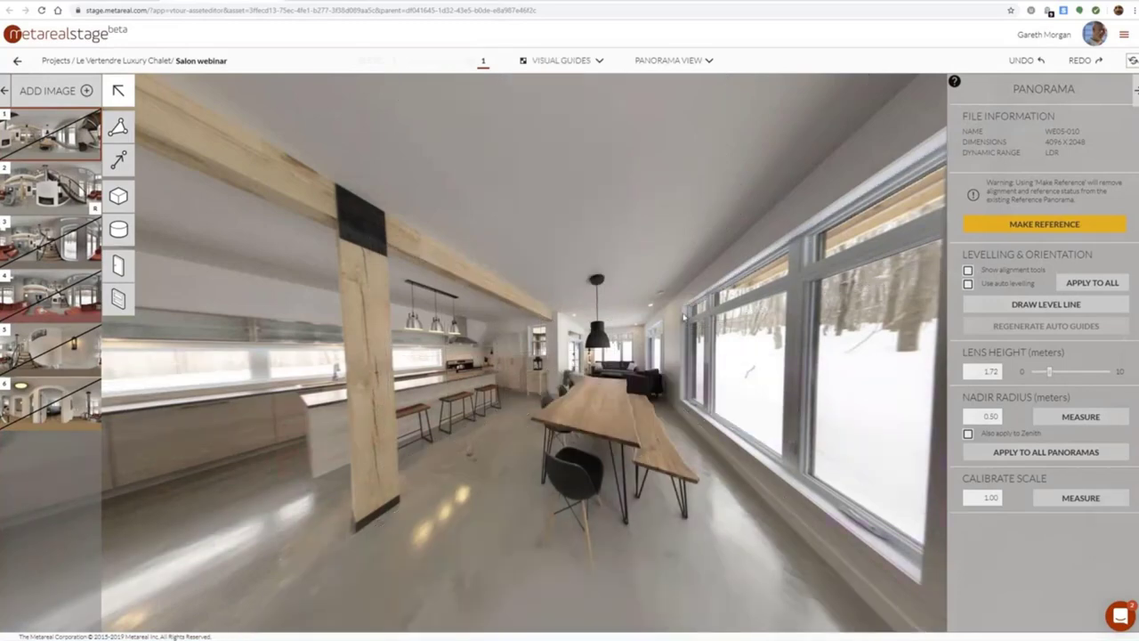
Draw a vertical level line in panorama 1 along the outer frame edge of the narrow window near the stairs
mouse_move(683, 315)
left_mouse_down()
mouse_move(489, 265)
mouse_move(605, 275)
left_mouse_up()
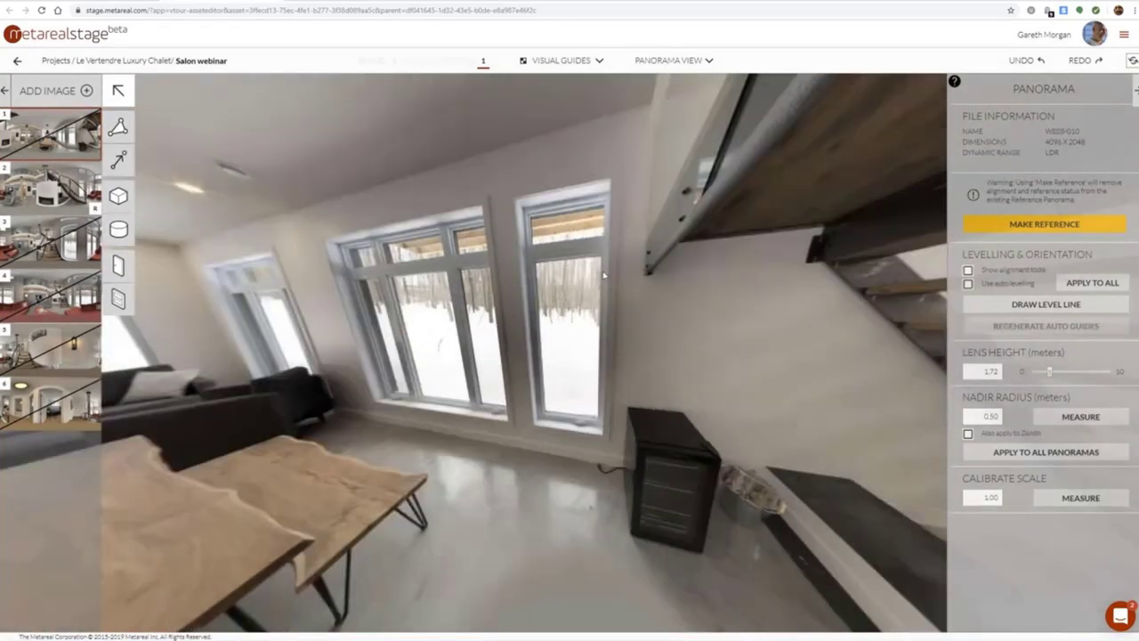
left_click(1051, 303)
scroll(615, 209, "up", 2)
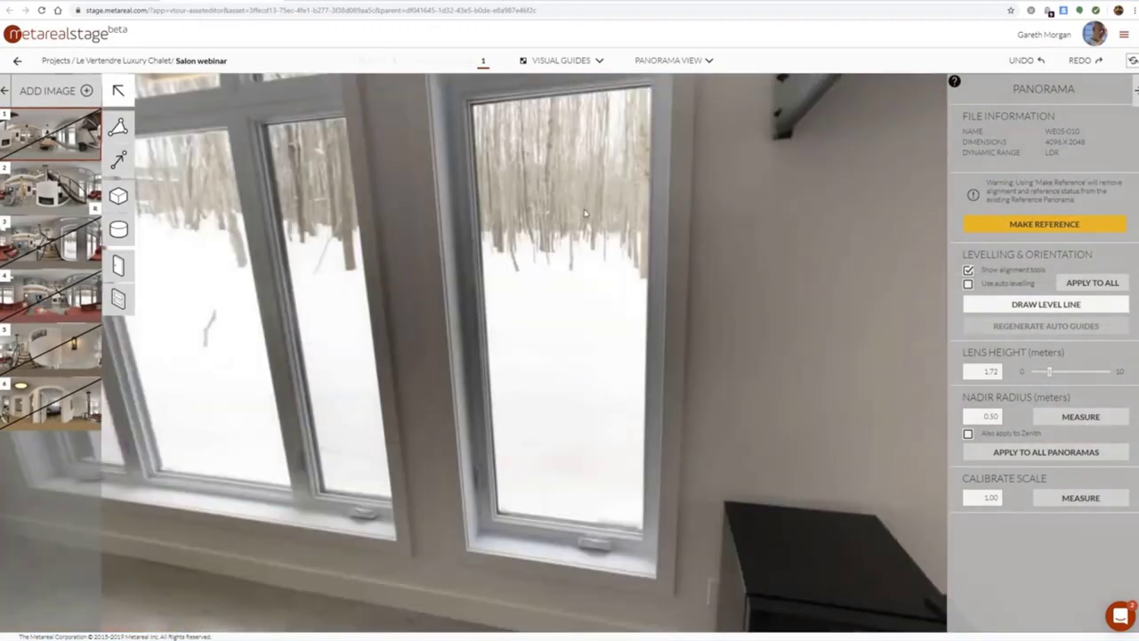
scroll(464, 153, "down", 1)
left_click(464, 152)
left_click_drag(454, 123, 489, 179)
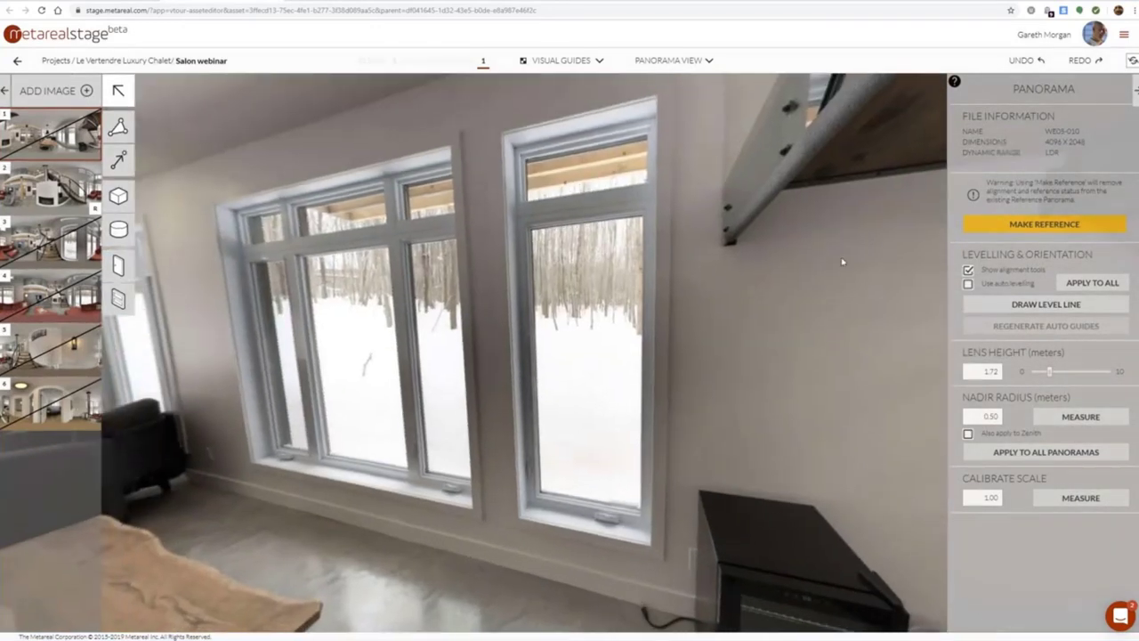
left_click(1057, 307)
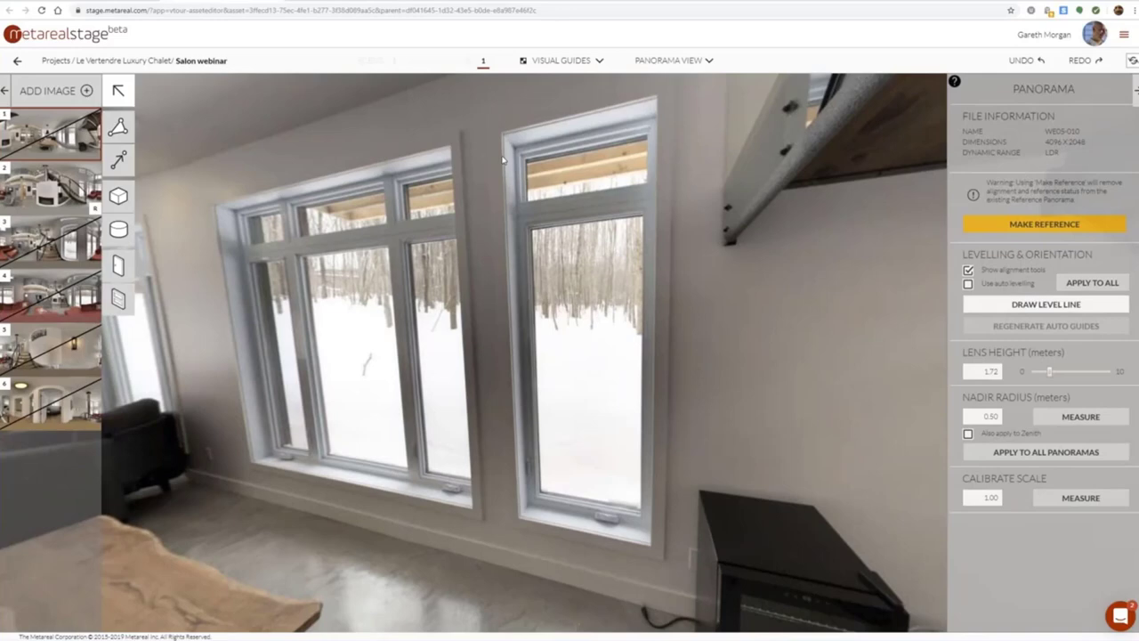
left_click(503, 157)
left_click(518, 505)
Draw vertical level lines in panorama 1 along the wooden post's edge and the white wall corner beyond the kitchen
left_click_drag(527, 446, 868, 430)
mouse_move(437, 433)
left_mouse_down()
mouse_move(666, 445)
mouse_move(872, 401)
left_mouse_up()
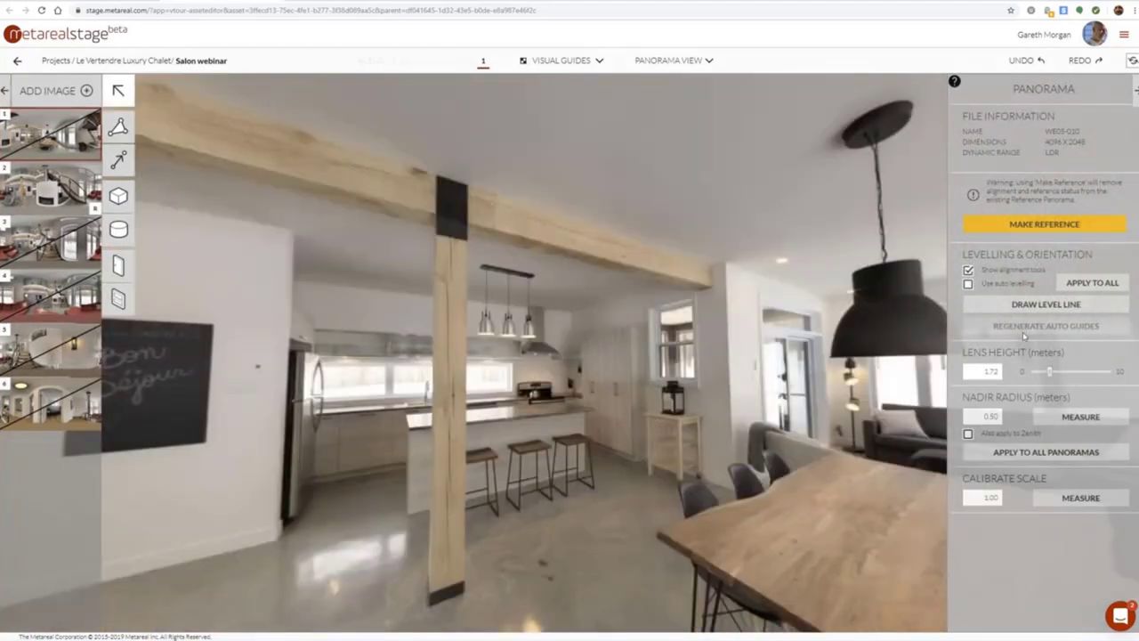
left_click(1032, 304)
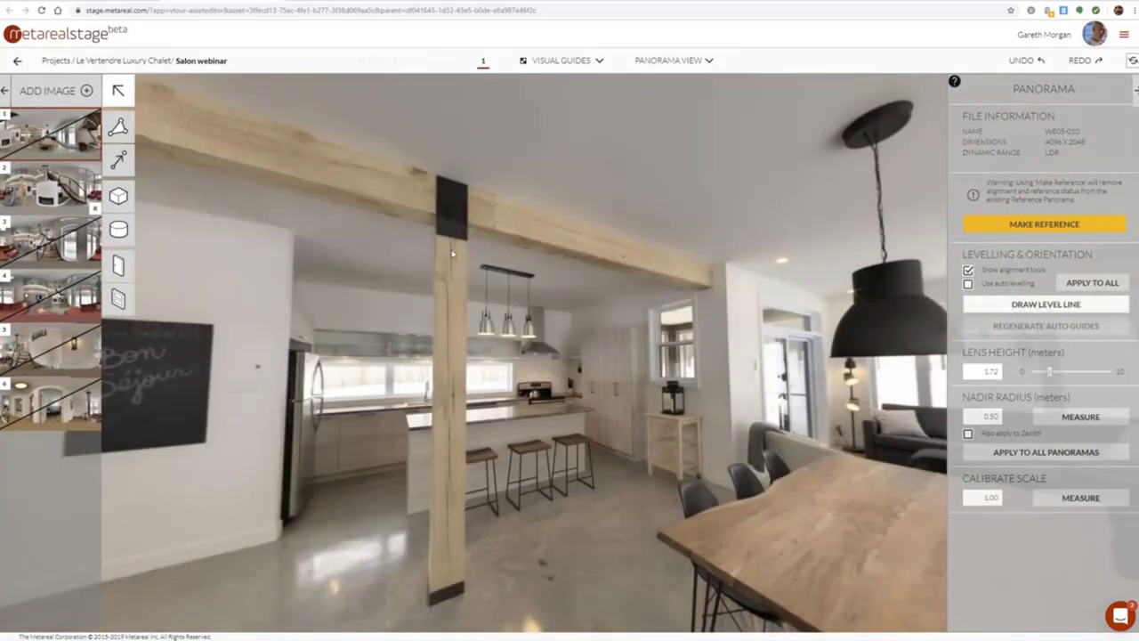
left_click_drag(468, 244, 464, 575)
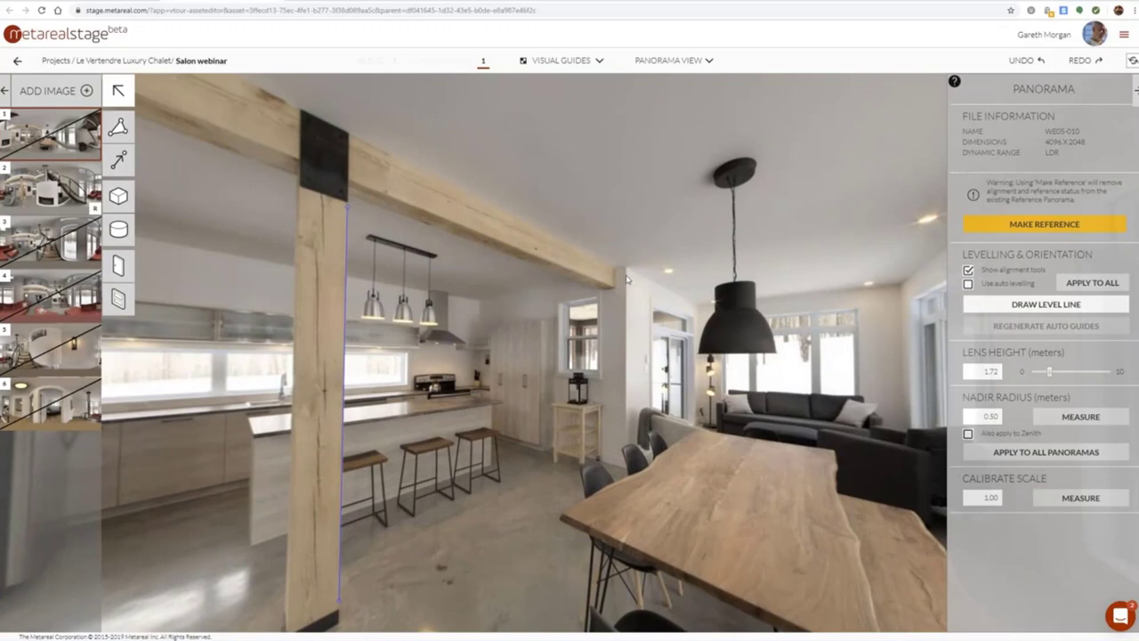
left_click_drag(626, 277, 625, 439)
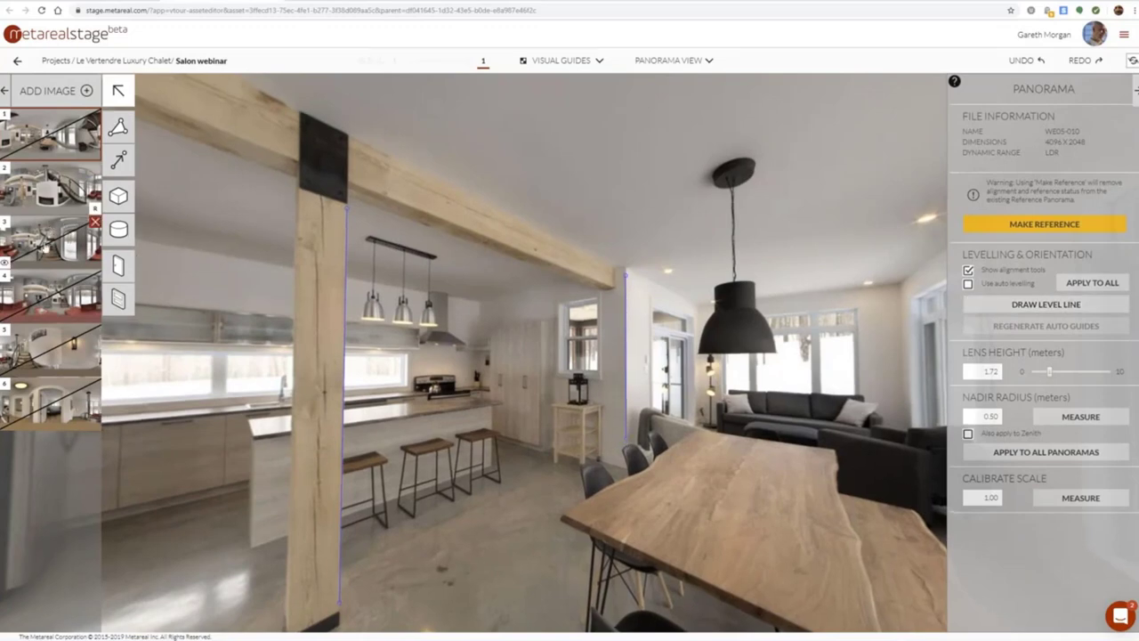
Open panorama 3 and draw a vertical level line along the shared outer edge of the stacked windows beside the floor lamp
left_click(50, 241)
left_click_drag(325, 330, 619, 318)
scroll(626, 312, "up", 3)
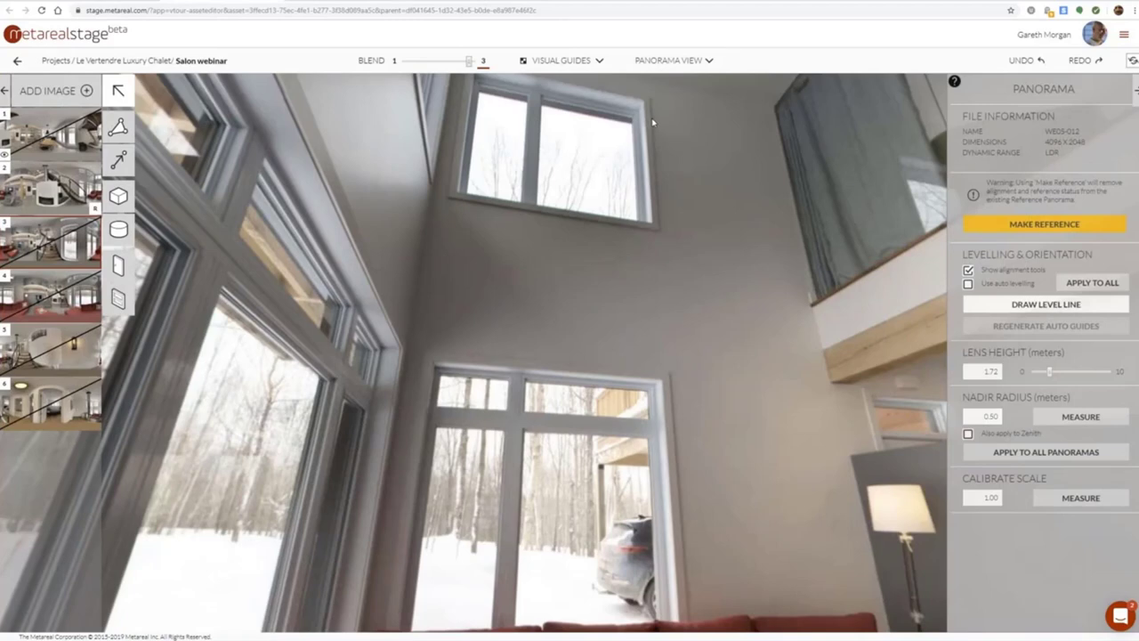
left_click_drag(652, 121, 676, 562)
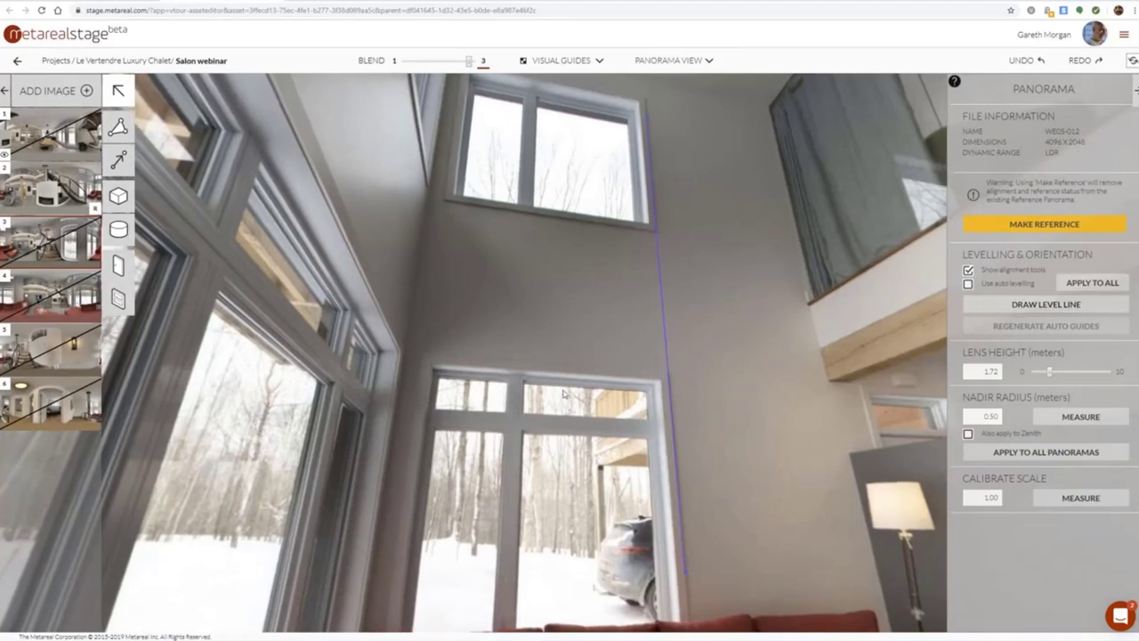
left_click_drag(591, 410, 655, 412)
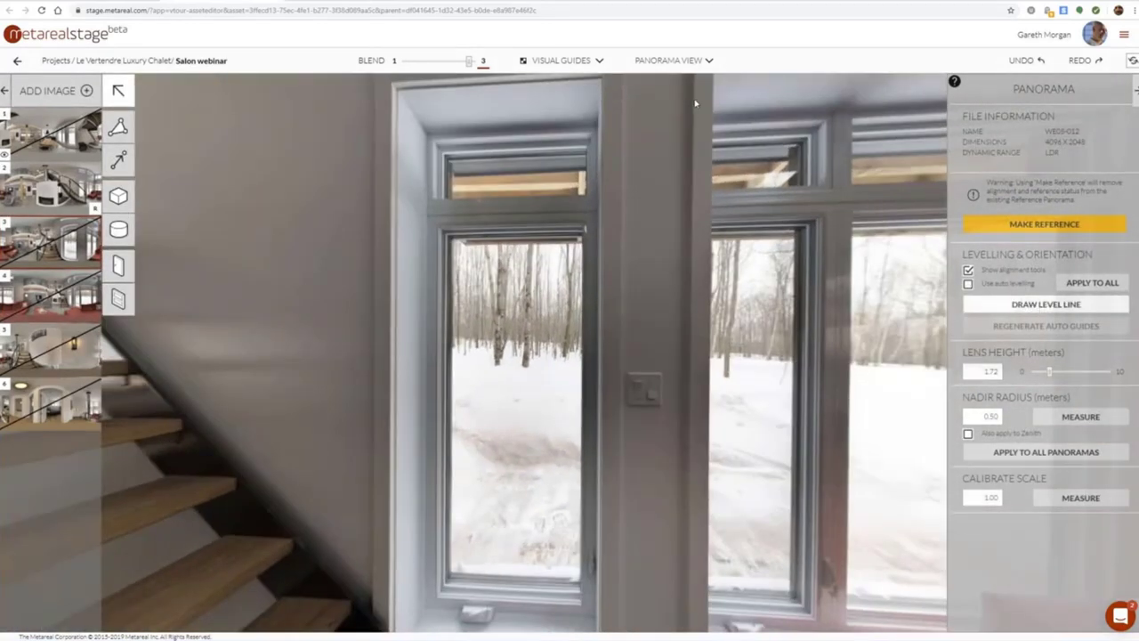
Draw vertical level lines in panorama 3 along the wide window's frame edge beside the light switch and the wooden post's edge
left_click_drag(666, 538, 689, 610)
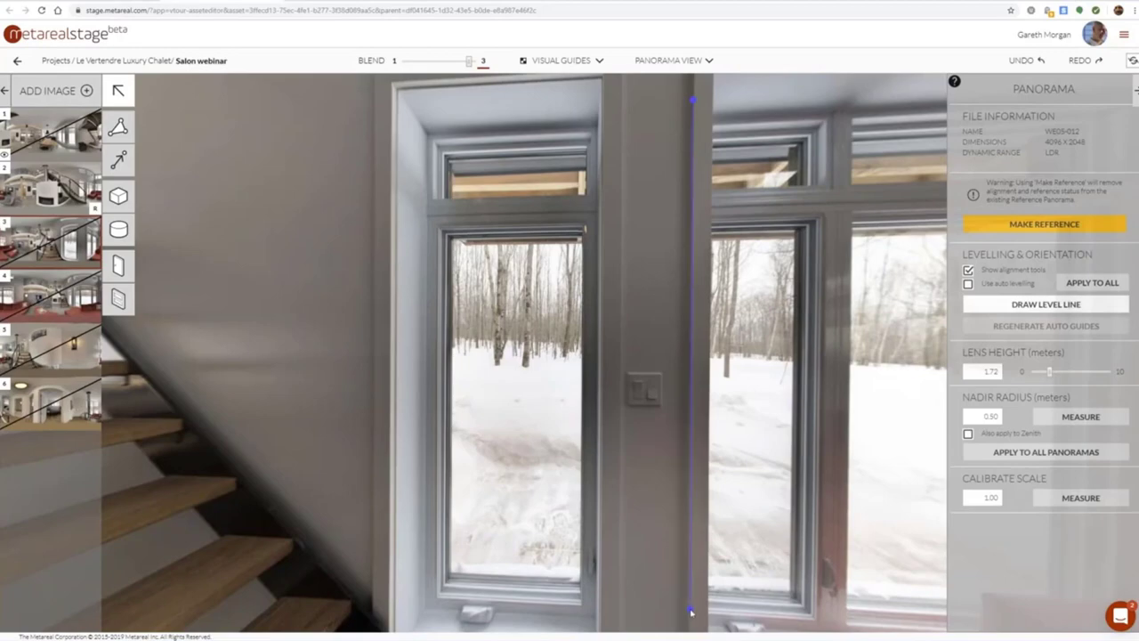
scroll(289, 376, "down", 10)
left_click_drag(288, 375, 502, 428)
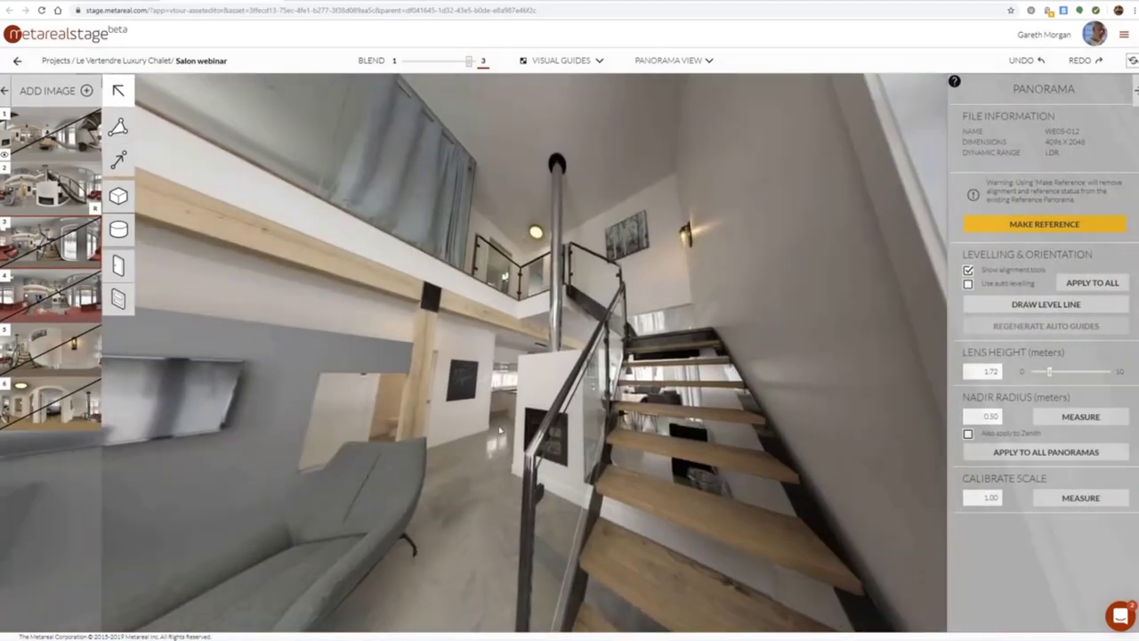
scroll(503, 428, "up", 5)
left_click_drag(403, 412, 507, 400)
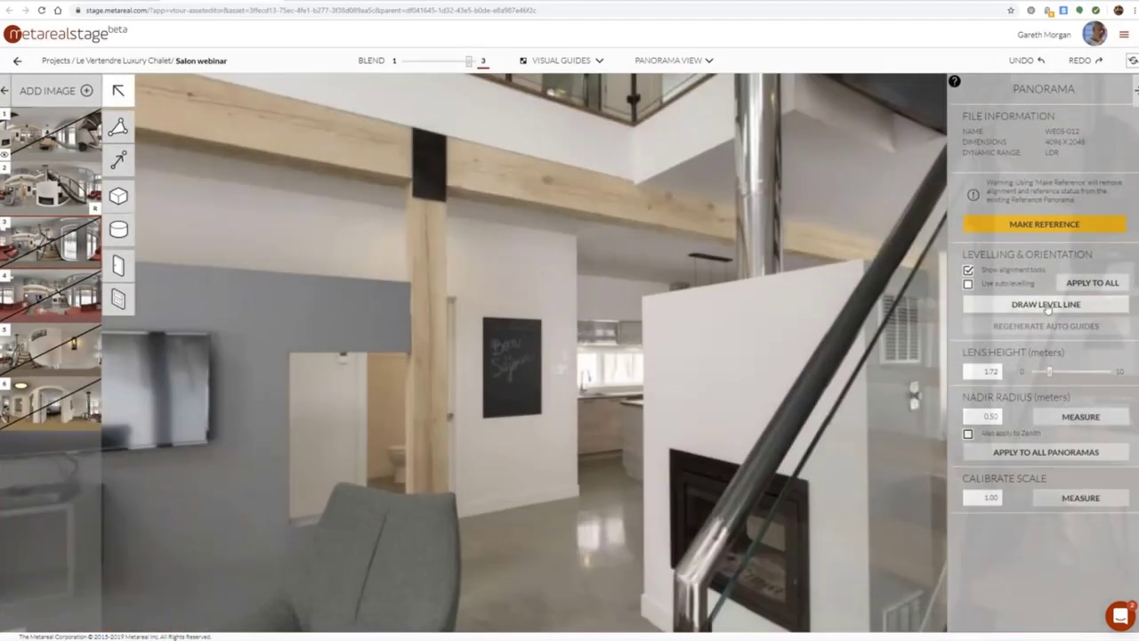
left_click_drag(446, 208, 449, 484)
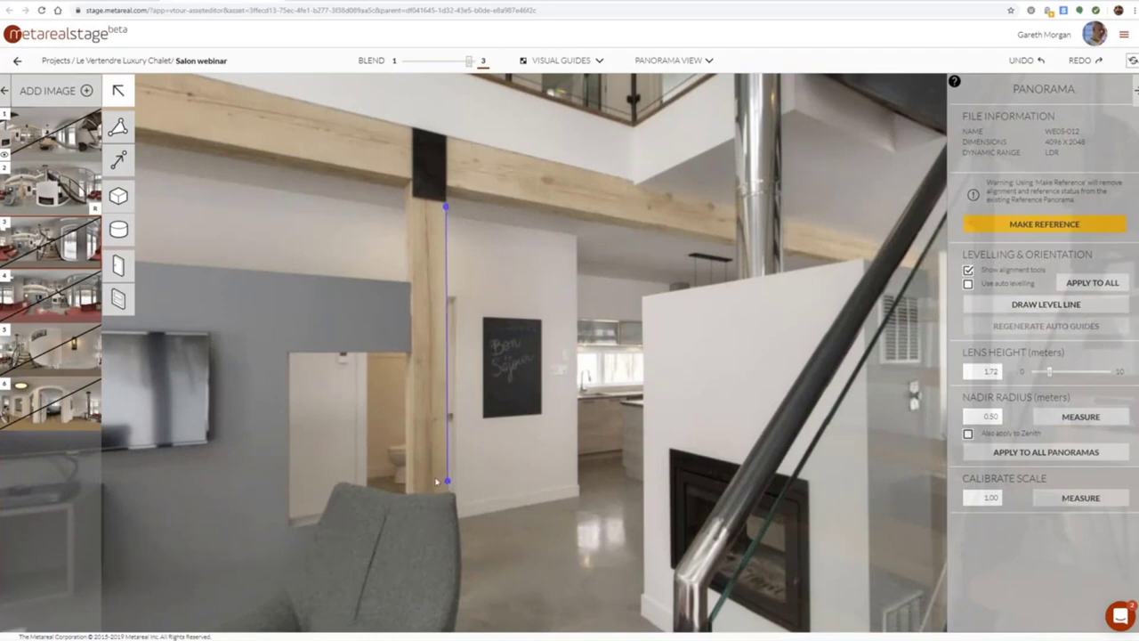
Open panorama 4 and draw a vertical level line along the shared outer edge of the stacked windows beside the floor lamp
left_click(55, 304)
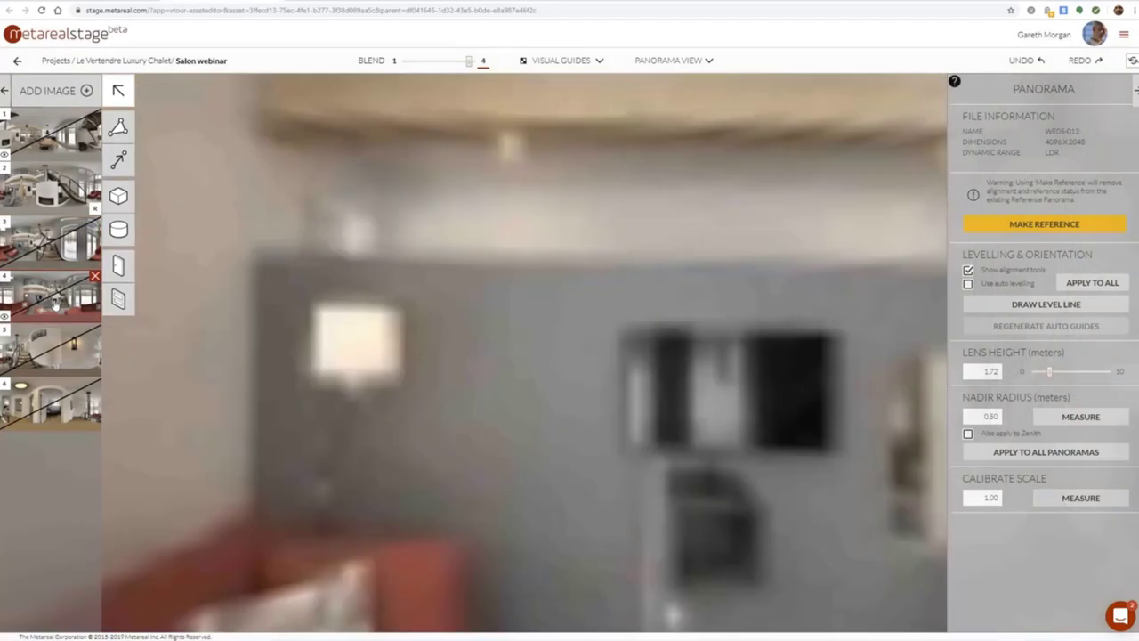
left_click_drag(290, 361, 506, 330)
scroll(372, 252, "down", 5)
left_click_drag(372, 251, 564, 164)
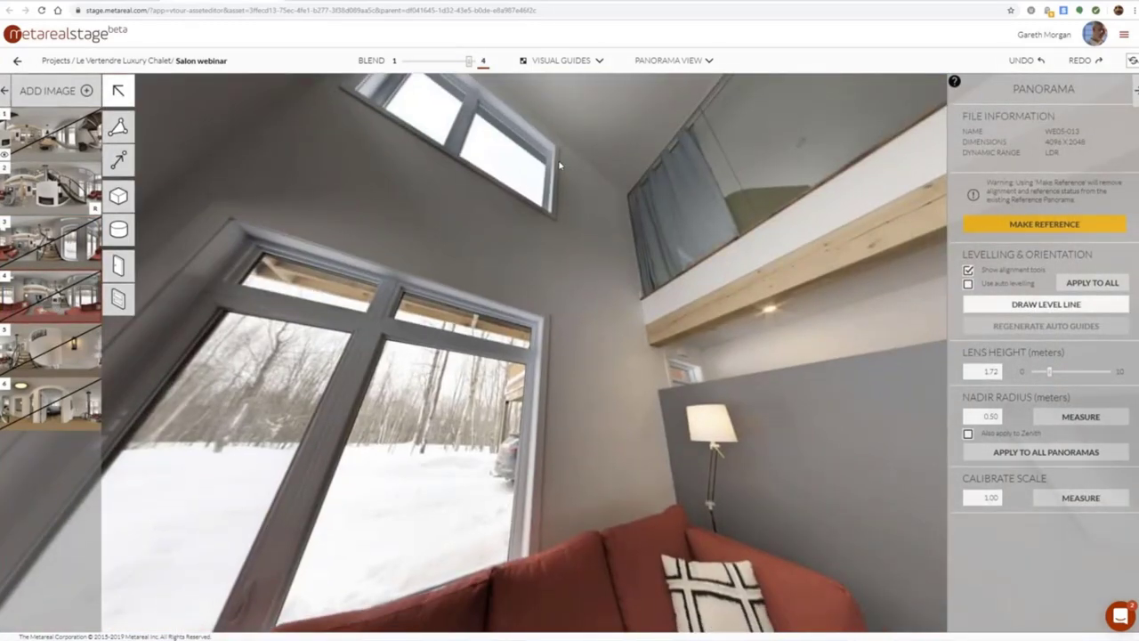
left_click(967, 284)
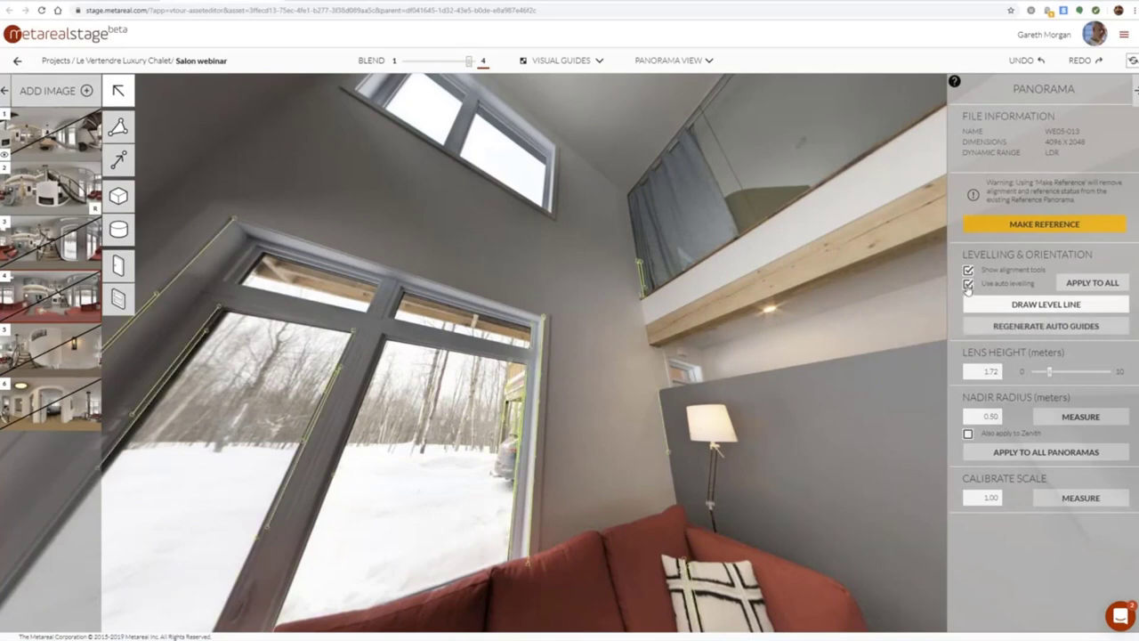
left_click(967, 285)
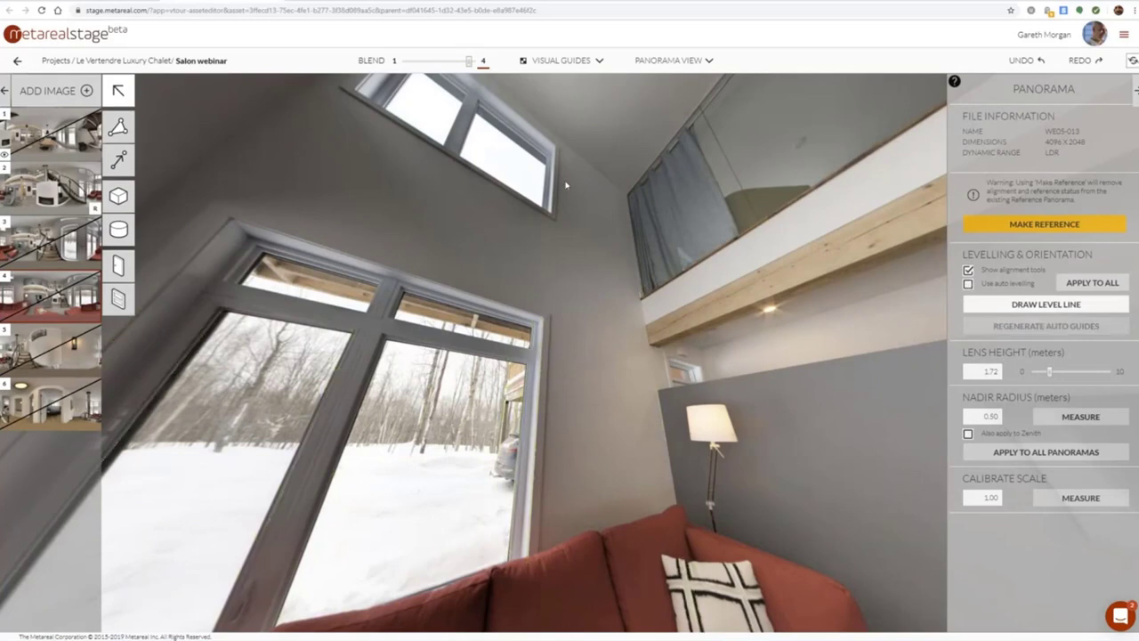
left_click_drag(546, 490, 539, 502)
left_click(542, 502)
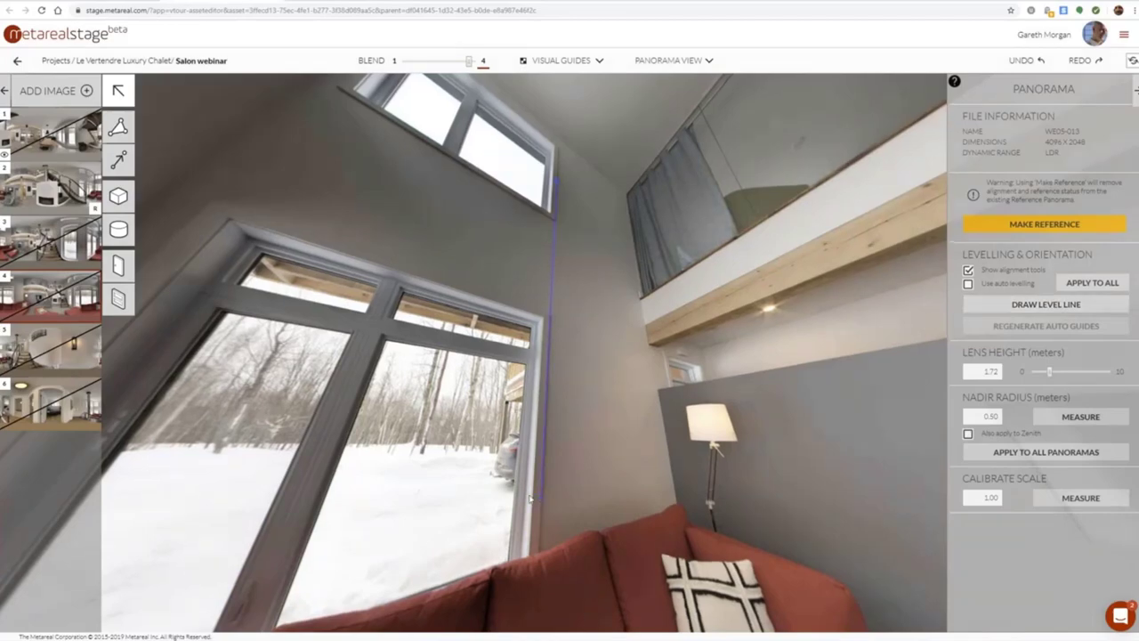
Draw a vertical level line in panorama 4 along the three-part window's outer frame edge beside the light switch
left_click_drag(356, 463, 596, 439)
left_click_drag(577, 444, 518, 471)
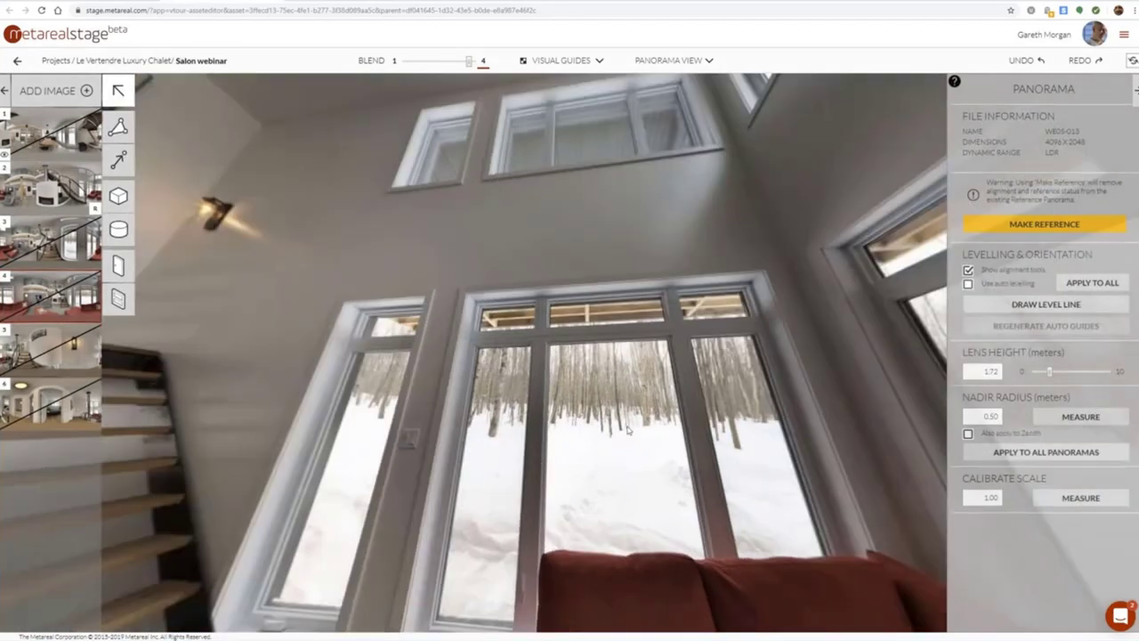
left_click_drag(605, 414, 666, 386)
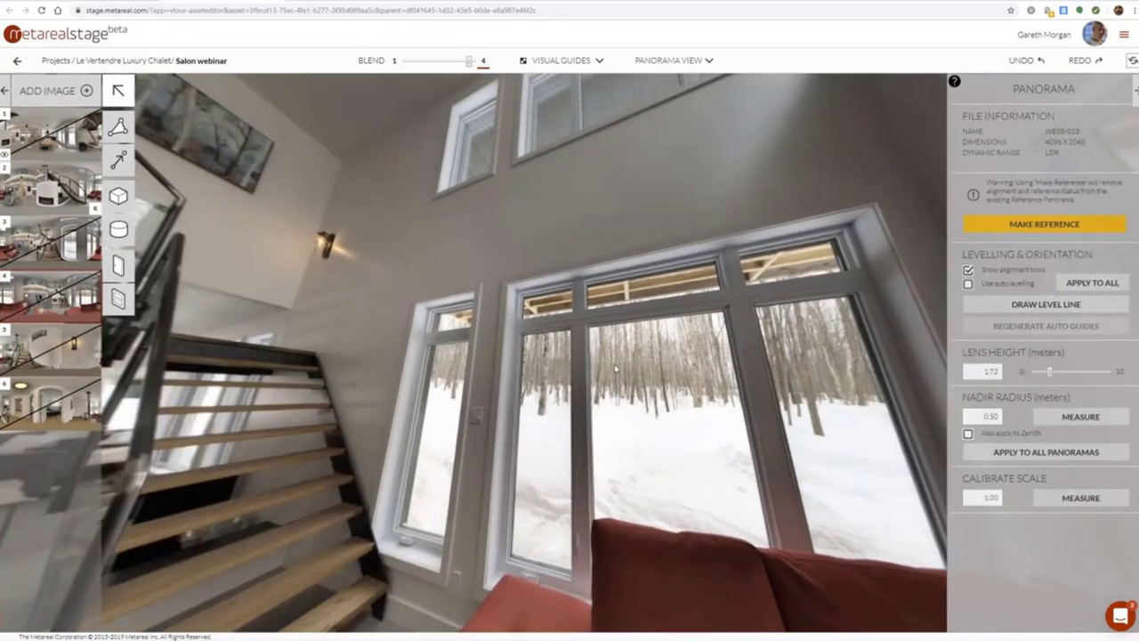
left_click(1021, 307)
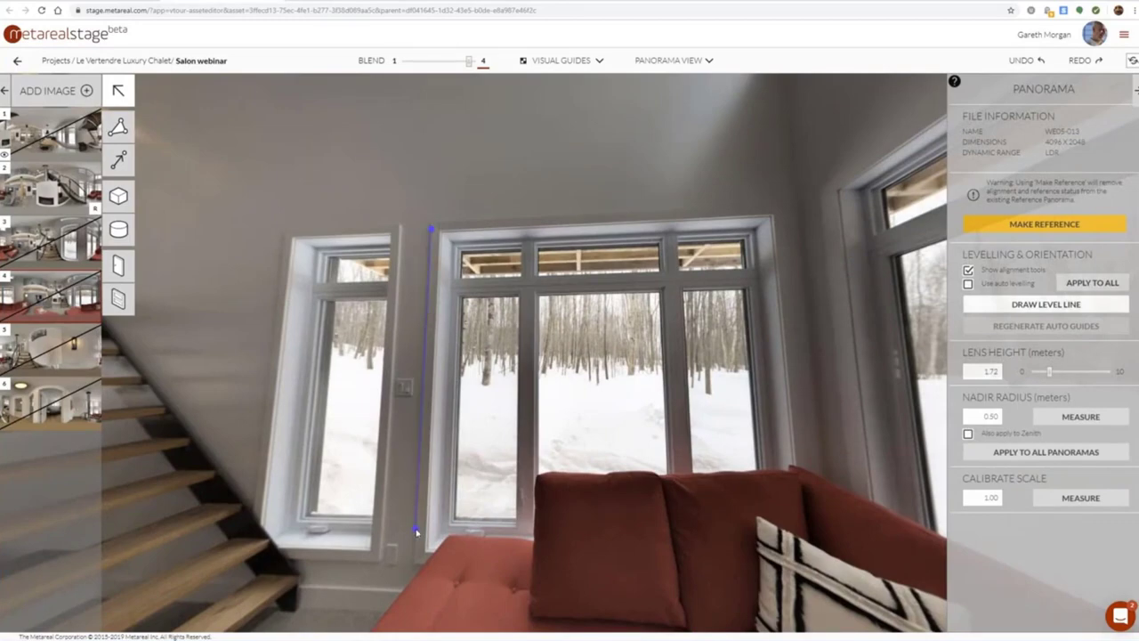
left_click_drag(416, 532, 418, 532)
Draw a vertical level line in panorama 4 along the white wall corner between the wooden post and the kitchen
left_click_drag(267, 463, 539, 394)
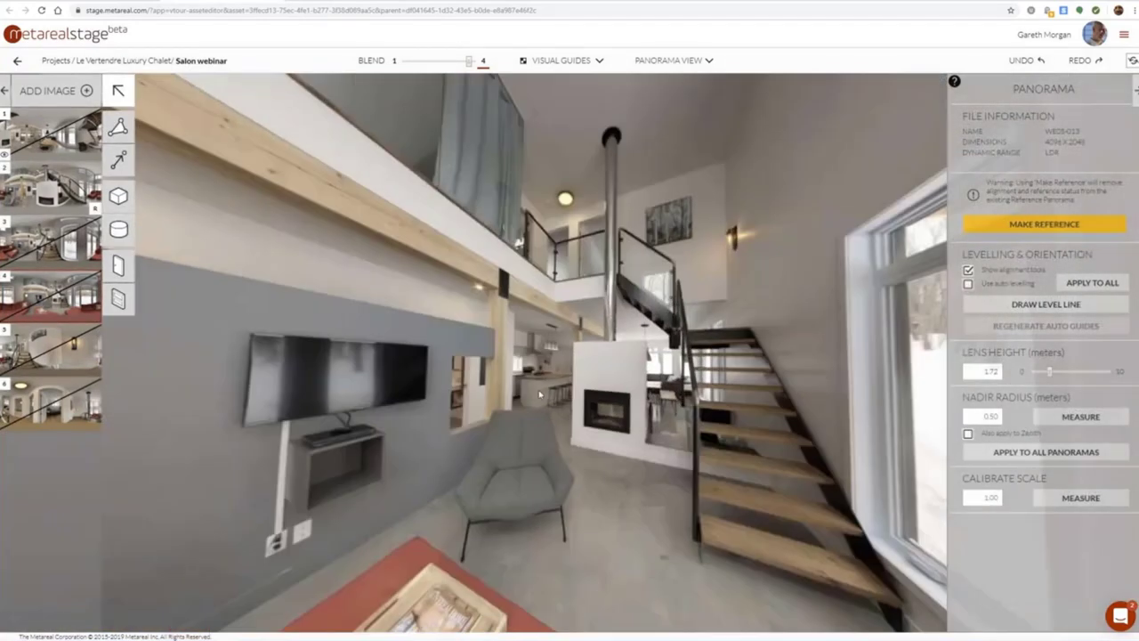
scroll(532, 397, "up", 3)
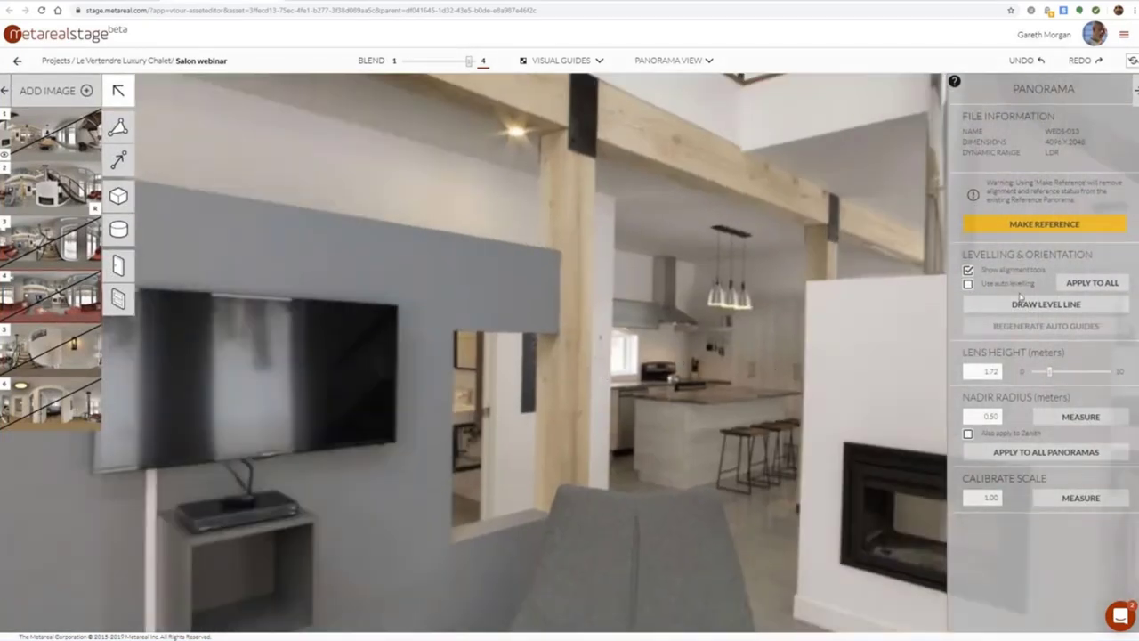
left_click(614, 216)
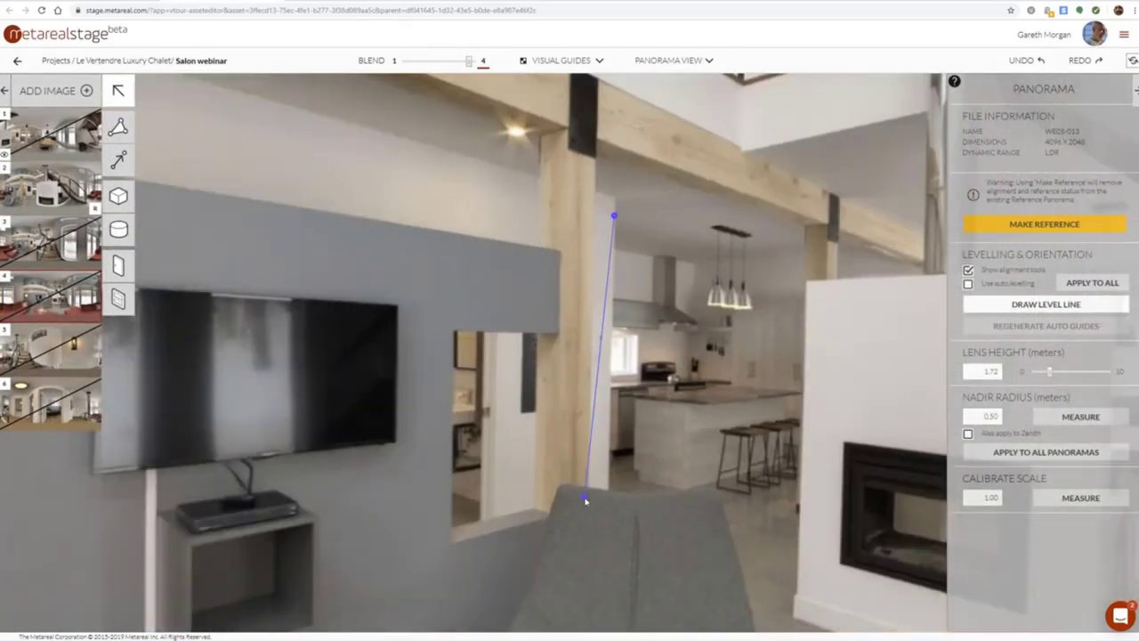
left_click(608, 490)
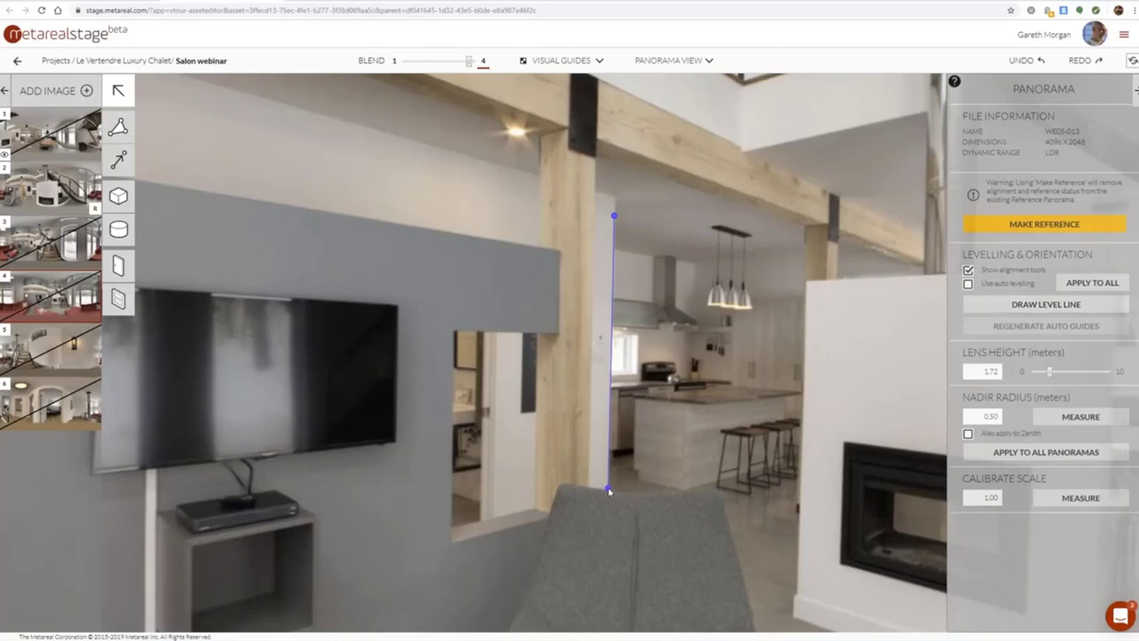
Open panorama 5 and draw a vertical level line along the stacked windows' shared outer edge near the floor lamp
left_click(61, 351)
scroll(366, 359, "down", 10)
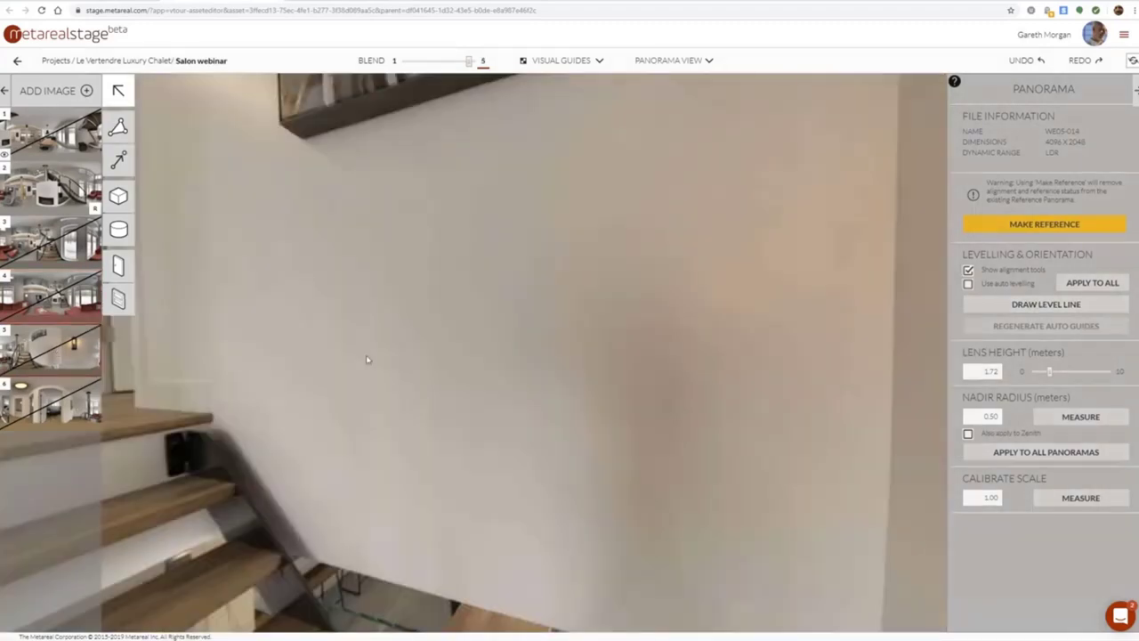
scroll(368, 361, "up", 3)
left_click_drag(368, 360, 801, 365)
scroll(525, 356, "down", 3)
scroll(531, 374, "up", 4)
left_click_drag(531, 373, 444, 375)
scroll(542, 364, "up", 3)
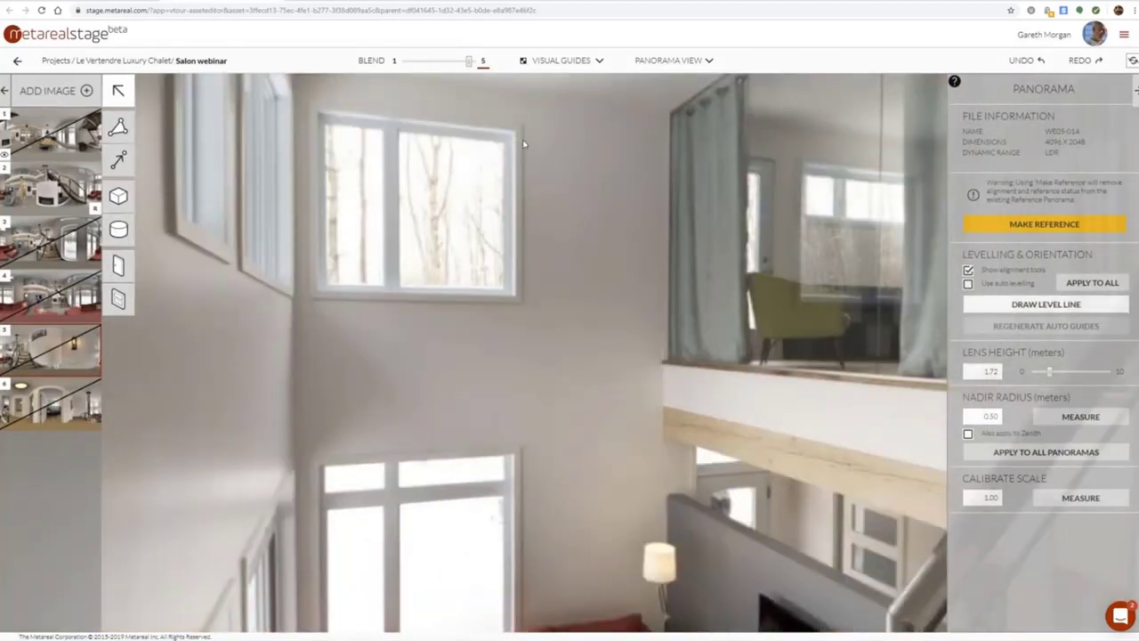
left_click_drag(523, 140, 522, 598)
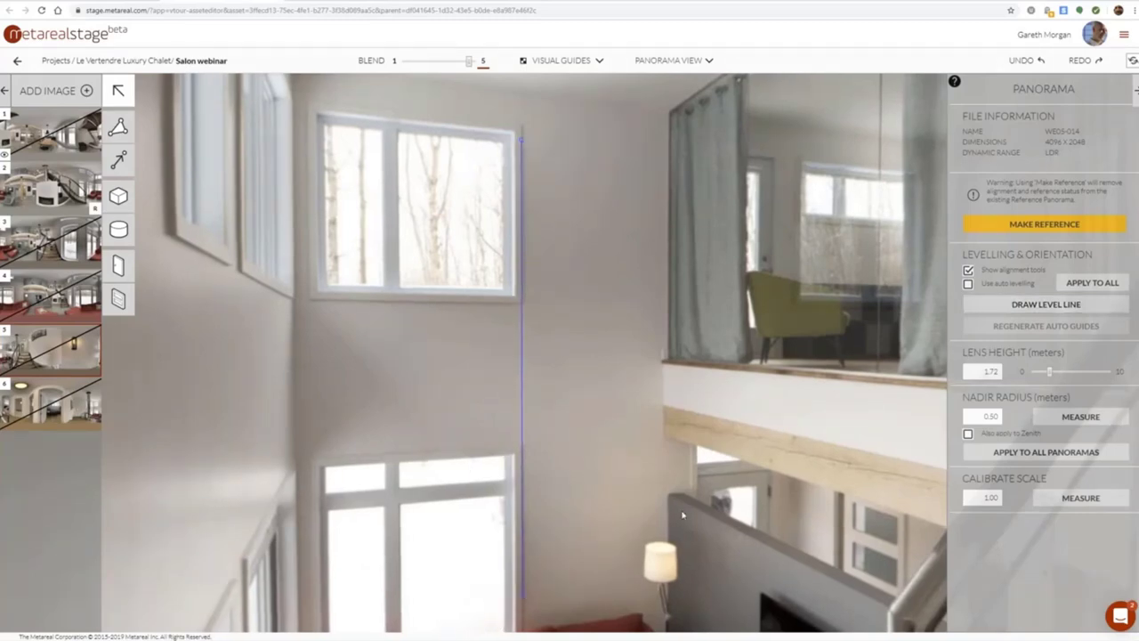
Draw a vertical level line in panorama 5 along the outer frame edge of the doorway at the end of the upper landing
mouse_move(876, 448)
left_mouse_down()
mouse_move(418, 392)
mouse_move(534, 427)
mouse_move(542, 511)
left_mouse_up()
scroll(698, 425, "down", 5)
scroll(546, 532, "up", 3)
scroll(543, 535, "down", 2)
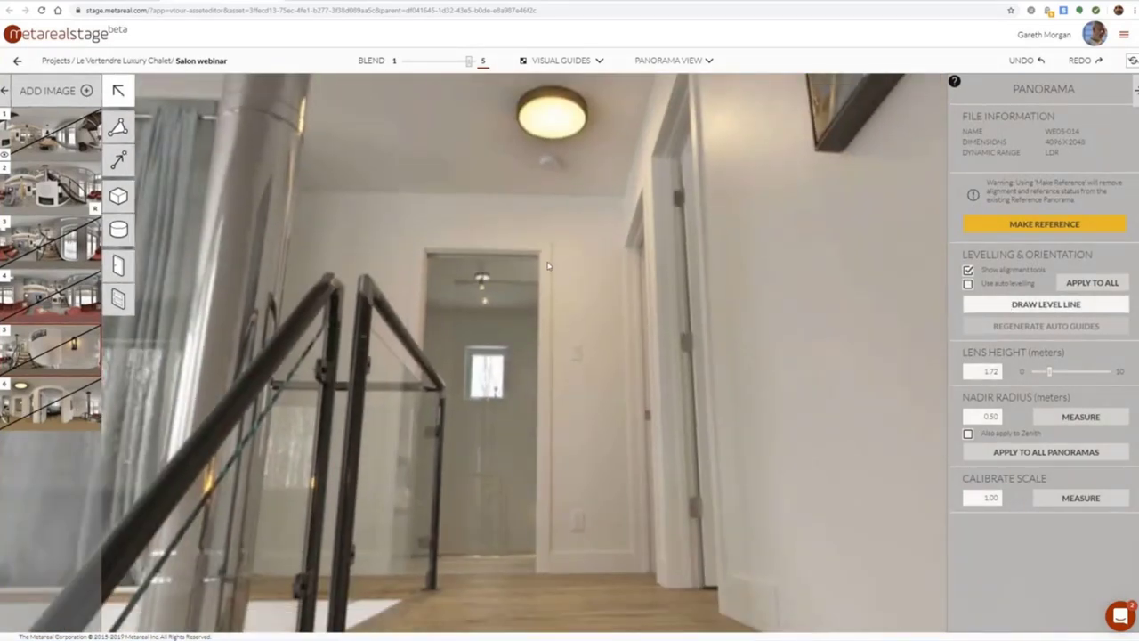
mouse_move(551, 264)
left_mouse_down()
mouse_move(549, 557)
mouse_move(765, 537)
mouse_move(414, 534)
mouse_move(437, 508)
left_mouse_up()
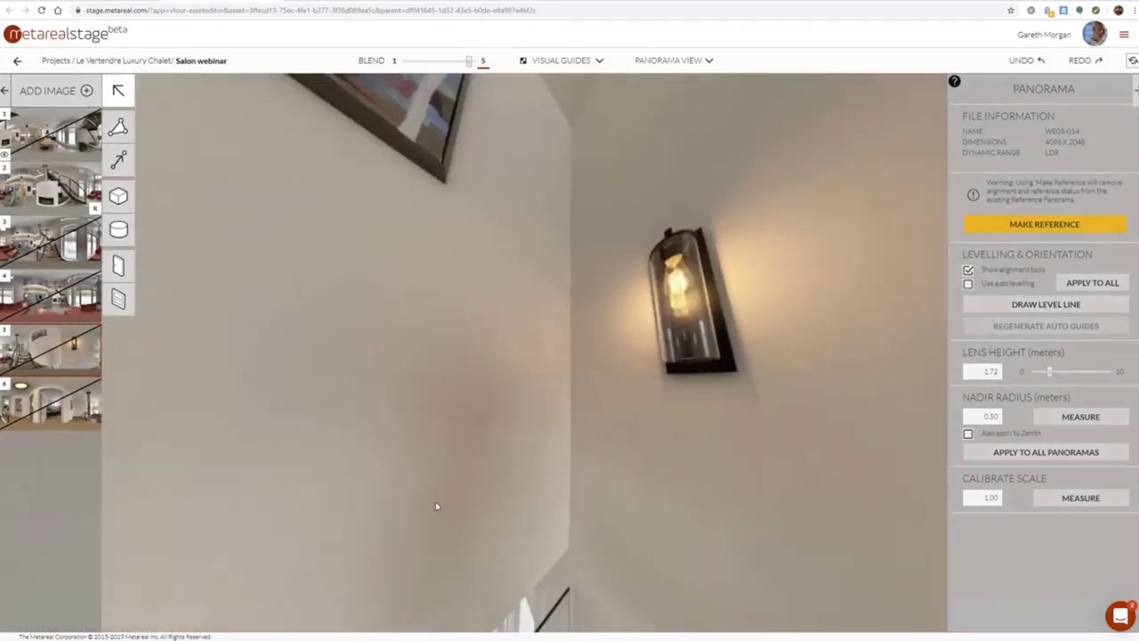
Draw a vertical level line in panorama 5 along the wall corner between the painting and the wall lamp
left_click(1032, 309)
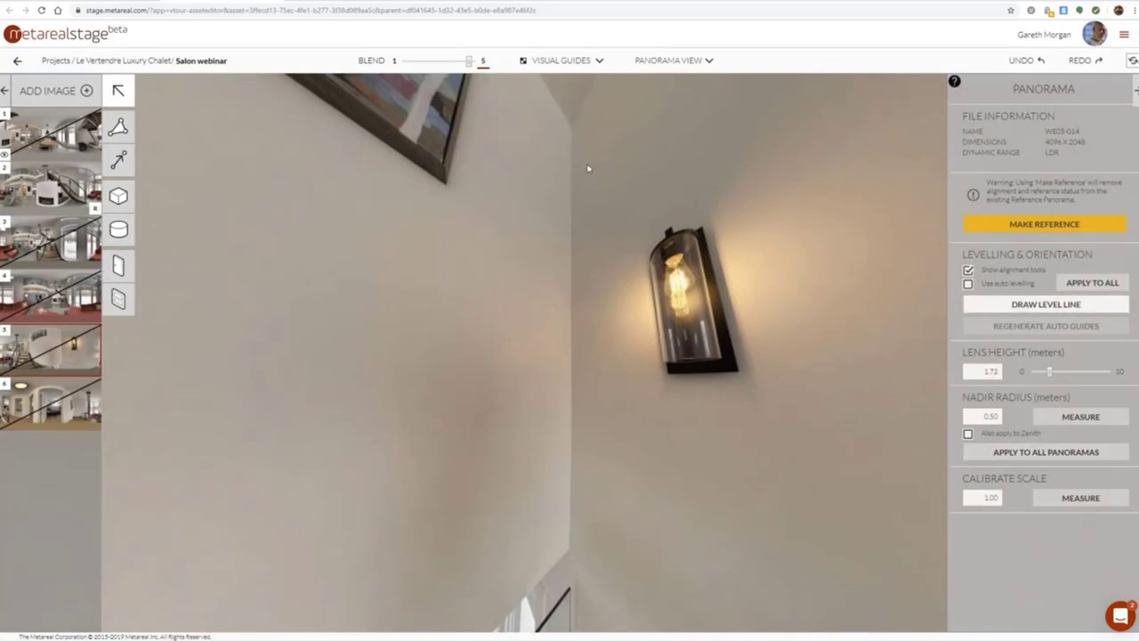
left_click_drag(572, 161, 570, 526)
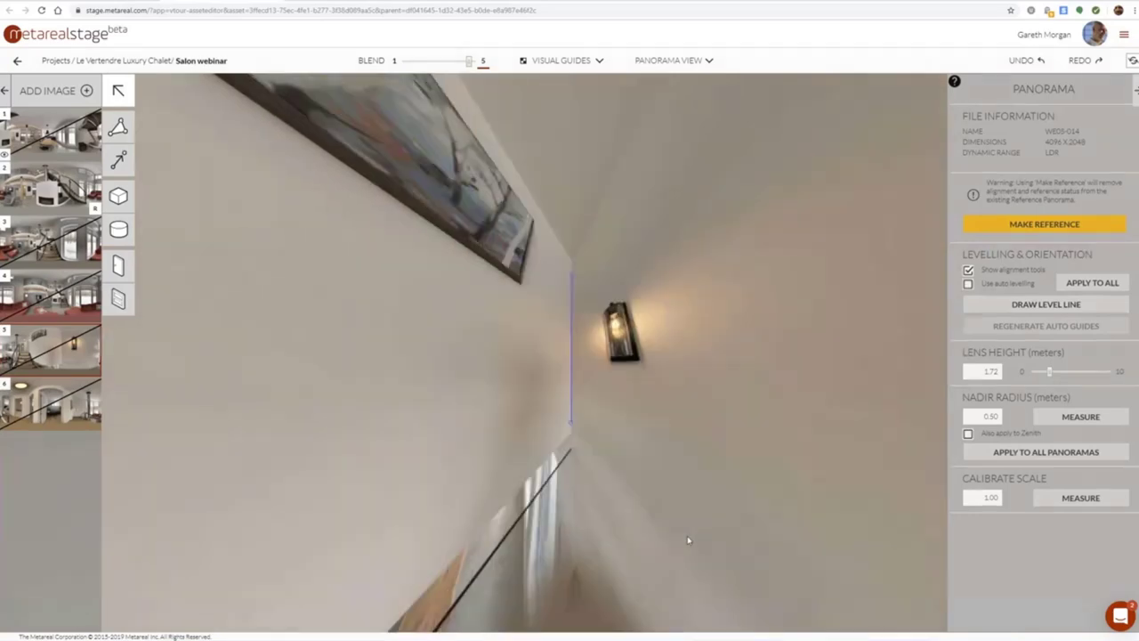
scroll(712, 519, "up", 5)
left_click_drag(745, 490, 303, 413)
scroll(303, 414, "down", 4)
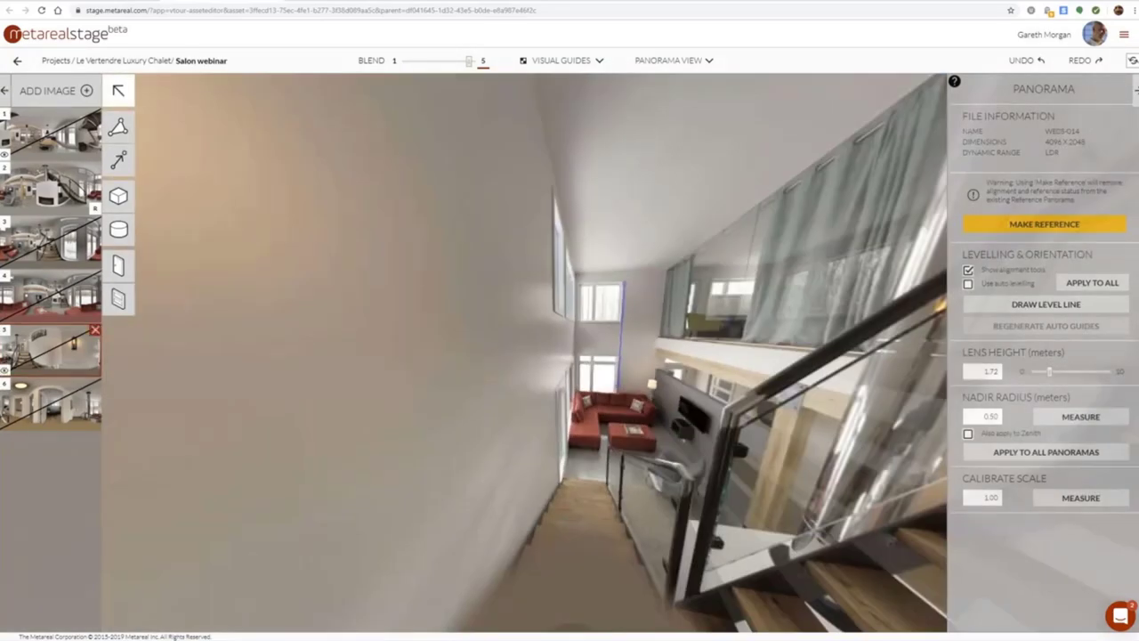
Open panorama 6 and draw vertical level lines along the outer frame edges of the bathroom and bedroom doorways
left_click(51, 402)
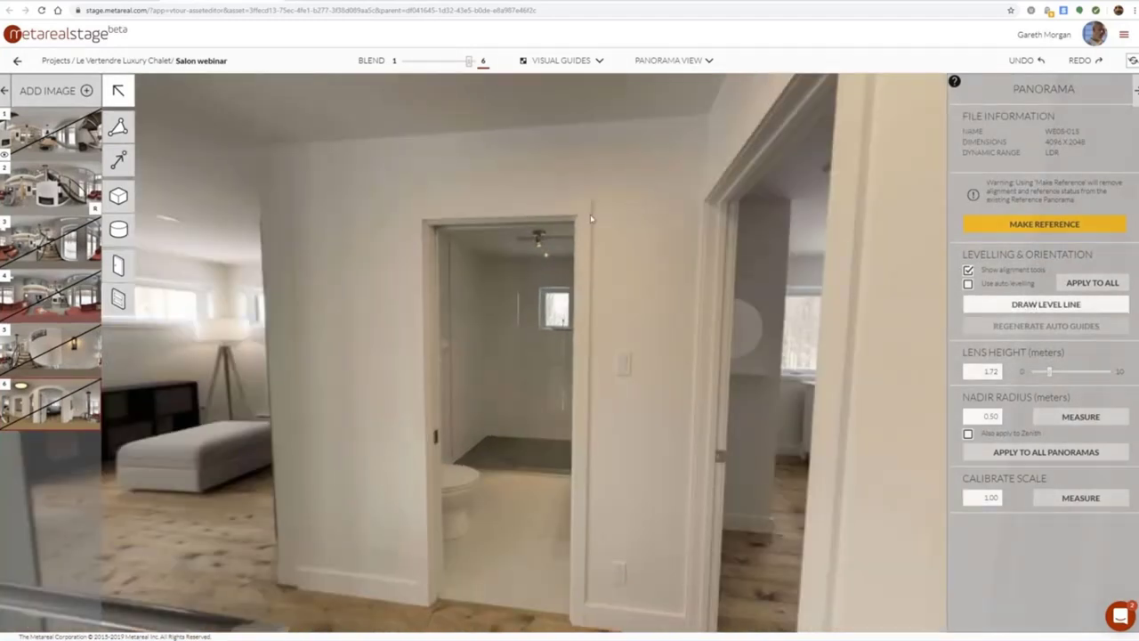
left_click_drag(590, 220, 587, 598)
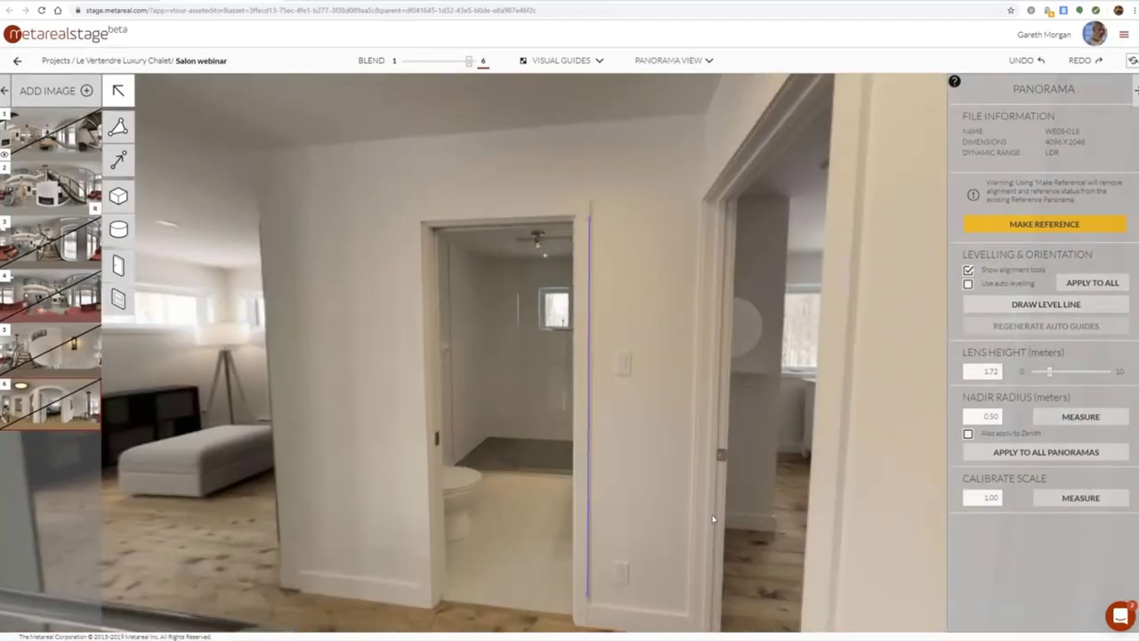
scroll(736, 473, "down", 5)
left_click_drag(737, 472, 489, 478)
scroll(607, 489, "down", 2)
left_click_drag(610, 498, 489, 449)
left_click(985, 309)
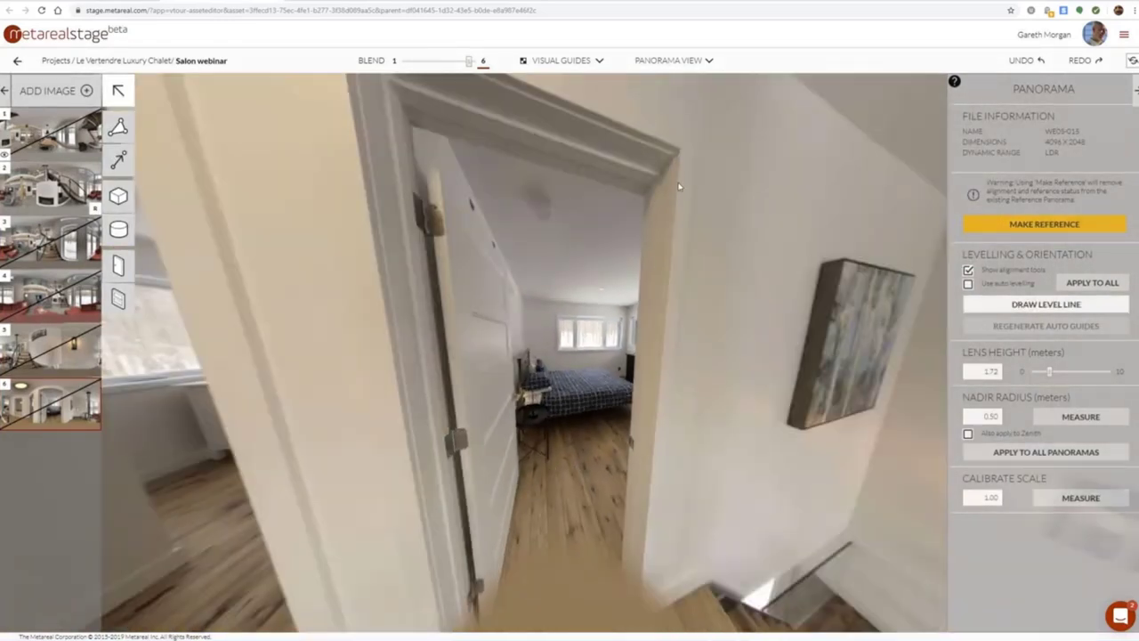
left_click_drag(678, 185, 643, 563)
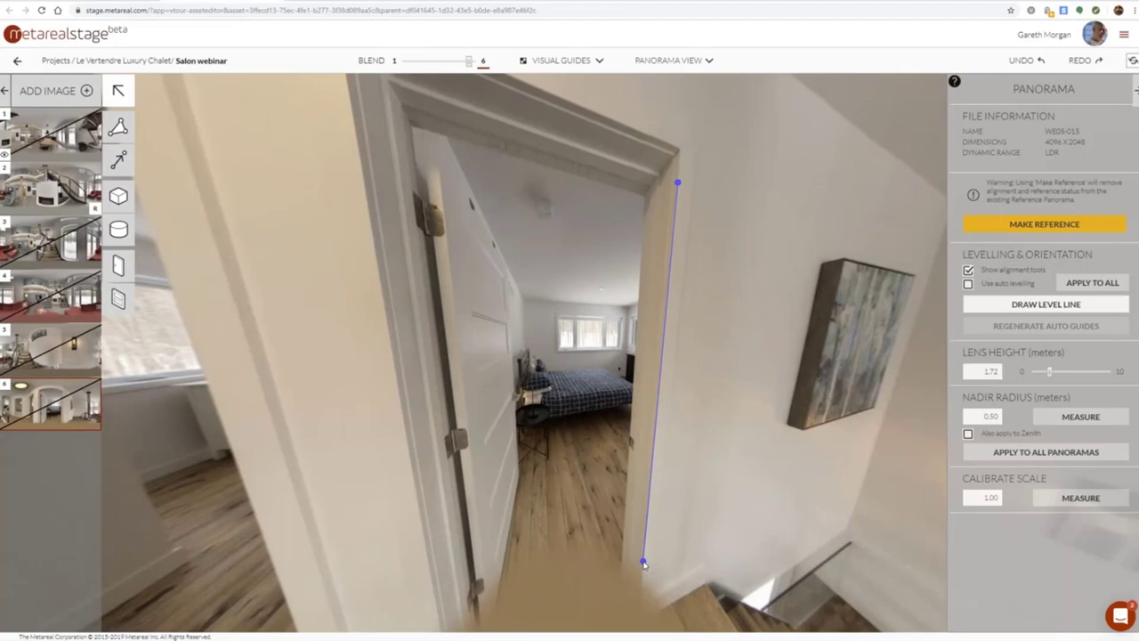
Draw a vertical level line in panorama 6 along the shared outer edge of the stacked windows above the red sofa
mouse_move(890, 462)
left_mouse_down()
mouse_move(713, 417)
mouse_move(432, 384)
left_mouse_up()
scroll(713, 417, "up", 5)
left_click_drag(694, 382, 509, 376)
scroll(554, 382, "up", 1)
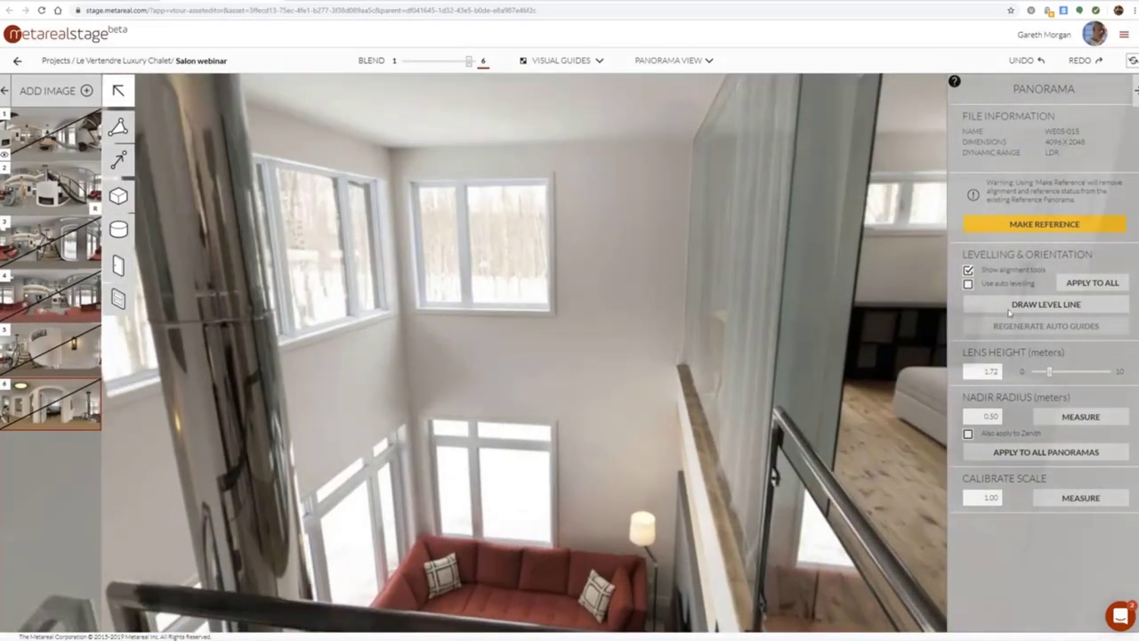
left_click(1010, 307)
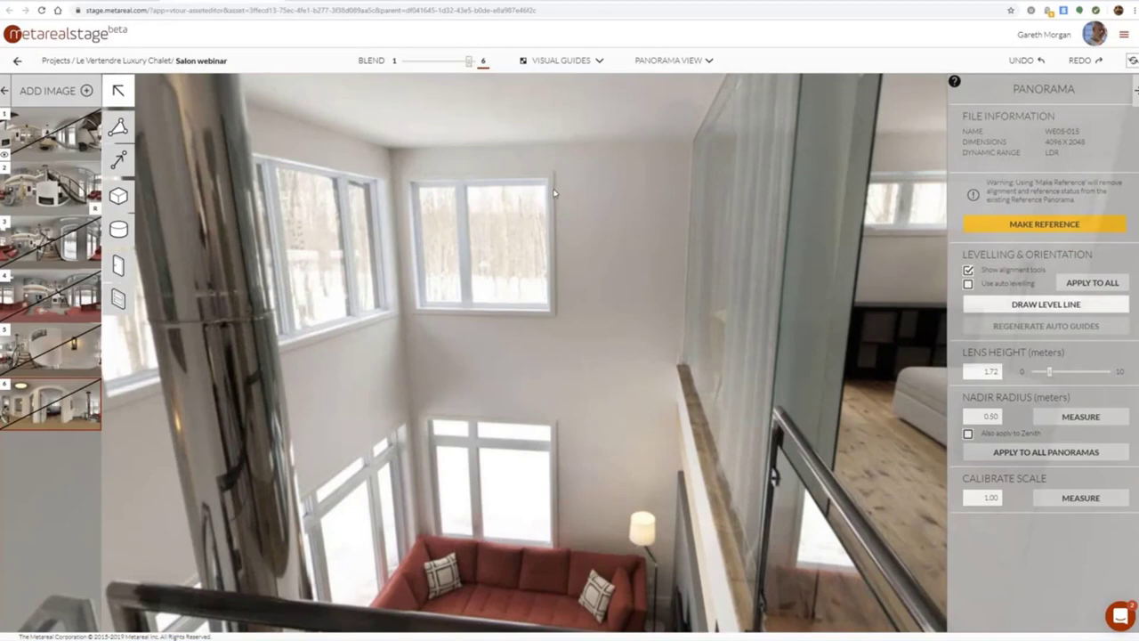
left_click_drag(553, 190, 556, 506)
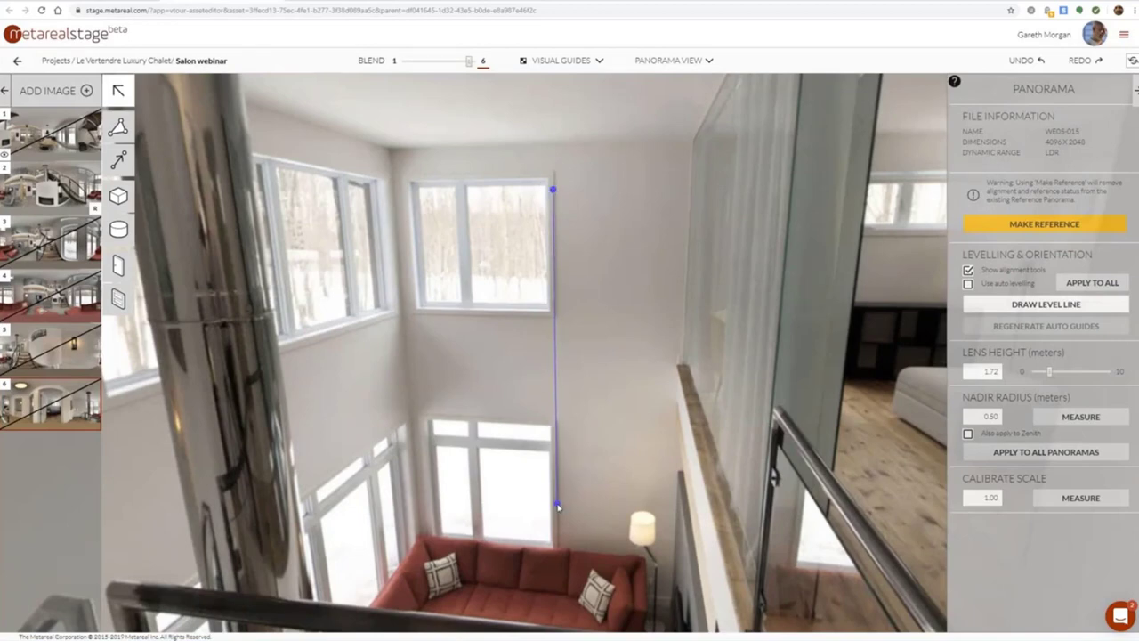
left_click(553, 190)
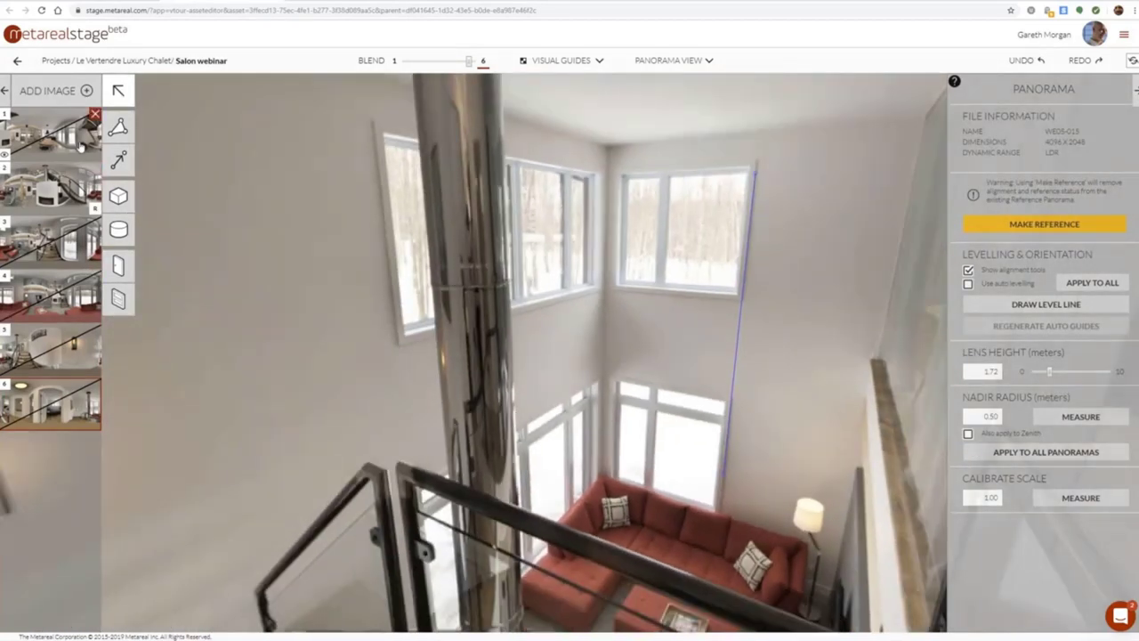
Open panorama 1, view the fireplace and kitchen area, and turn the visual guides back on
left_click(51, 129)
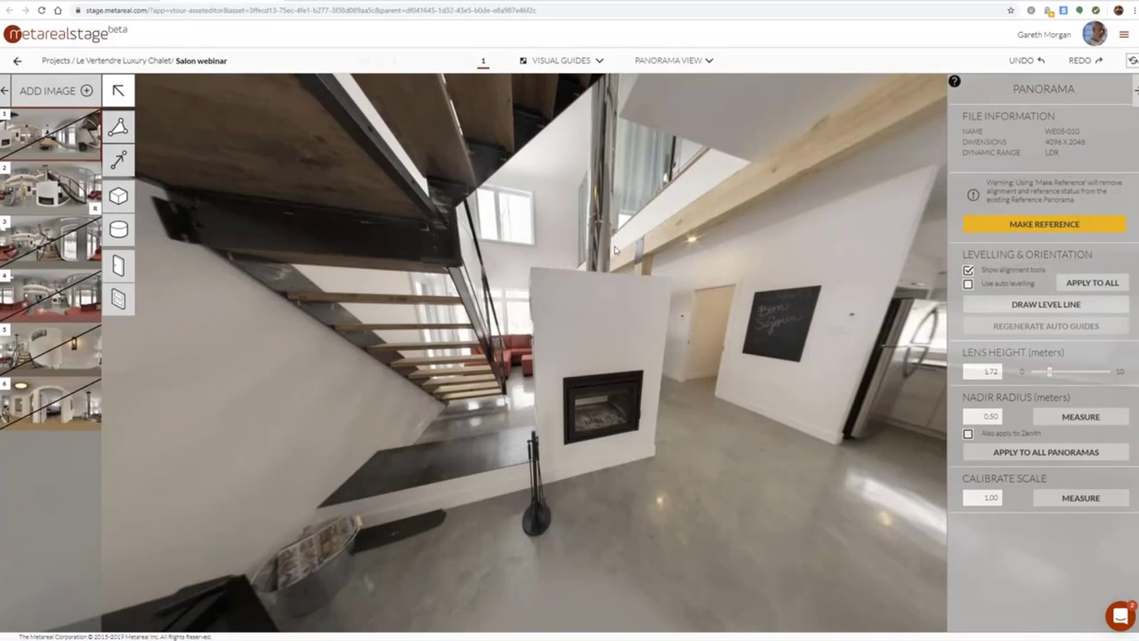
left_click_drag(668, 232, 683, 292)
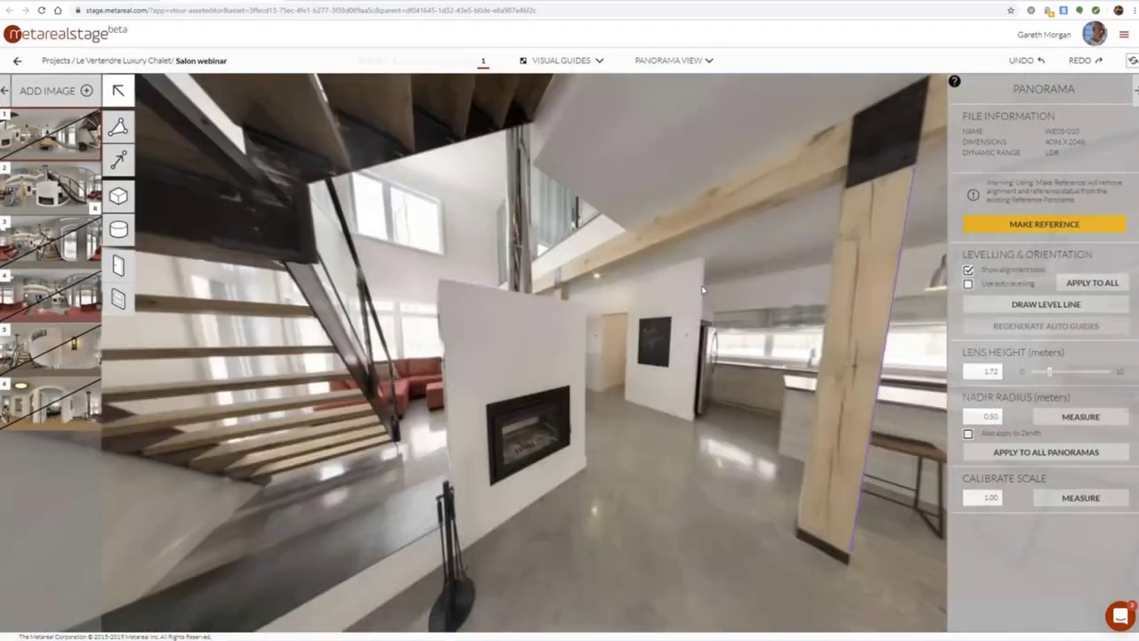
left_click(561, 61)
left_click(534, 89)
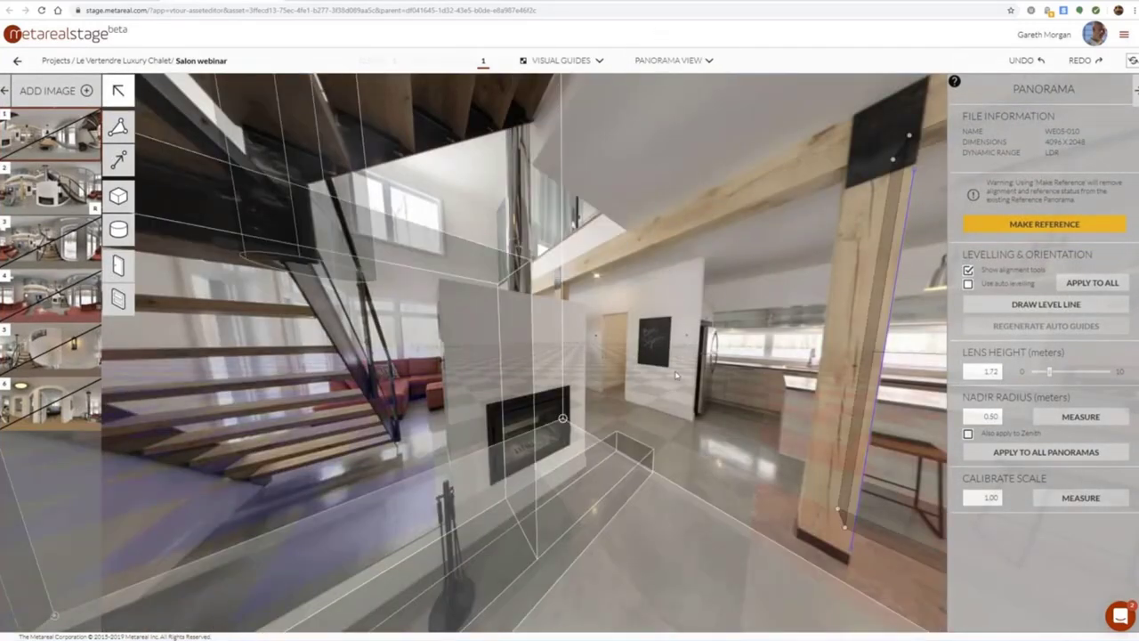
Align panorama 1 to the room model with two alignment points, at the far room corner behind the stairs and the diagonally opposite floor corner
left_click_drag(654, 404, 463, 307)
left_click_drag(774, 329, 636, 358)
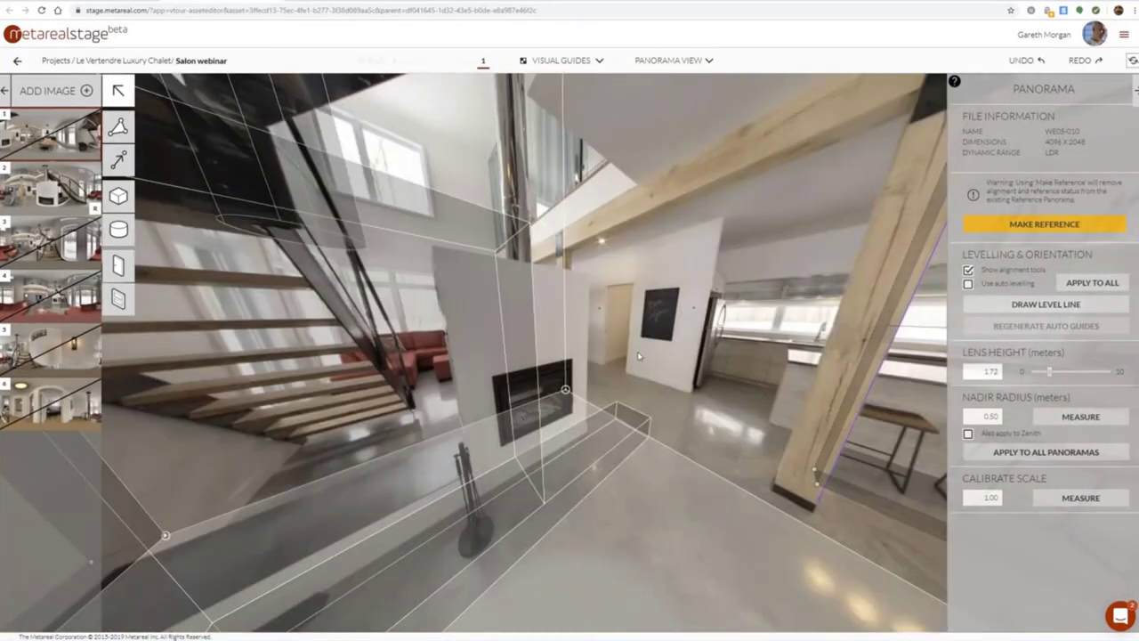
left_click(119, 160)
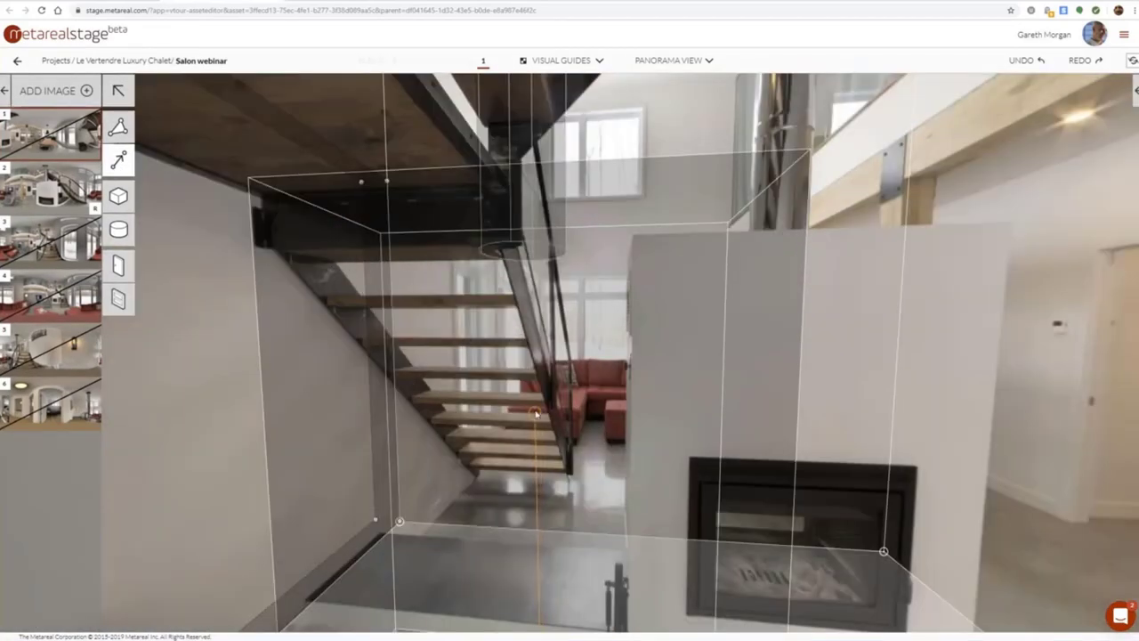
left_click(534, 416)
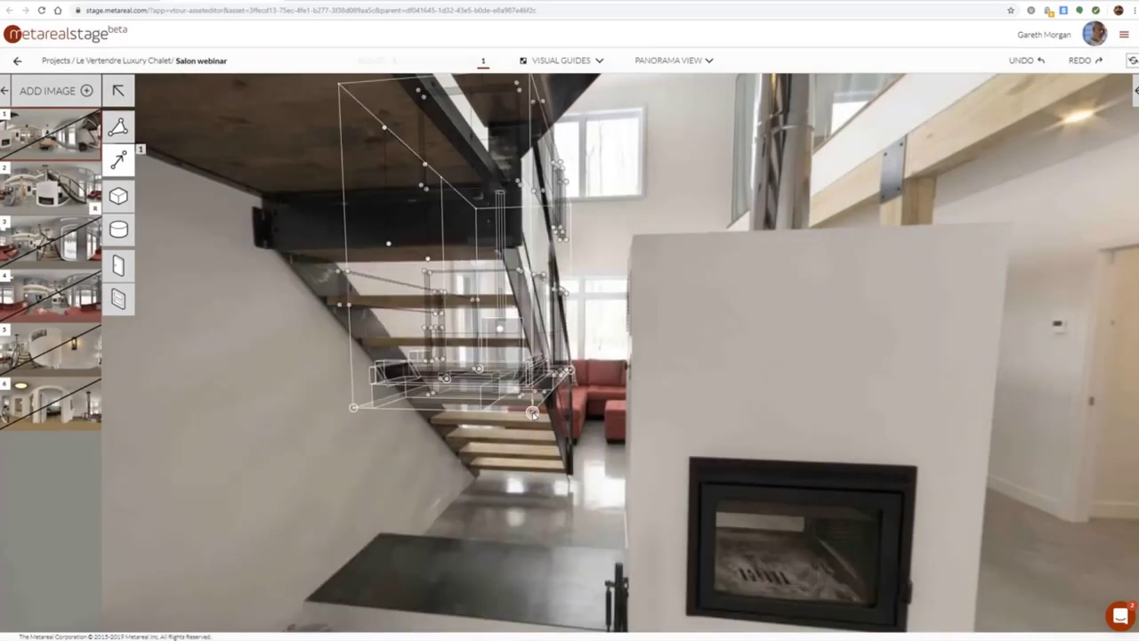
left_click(480, 371)
left_click_drag(839, 455, 659, 448)
left_click(776, 483)
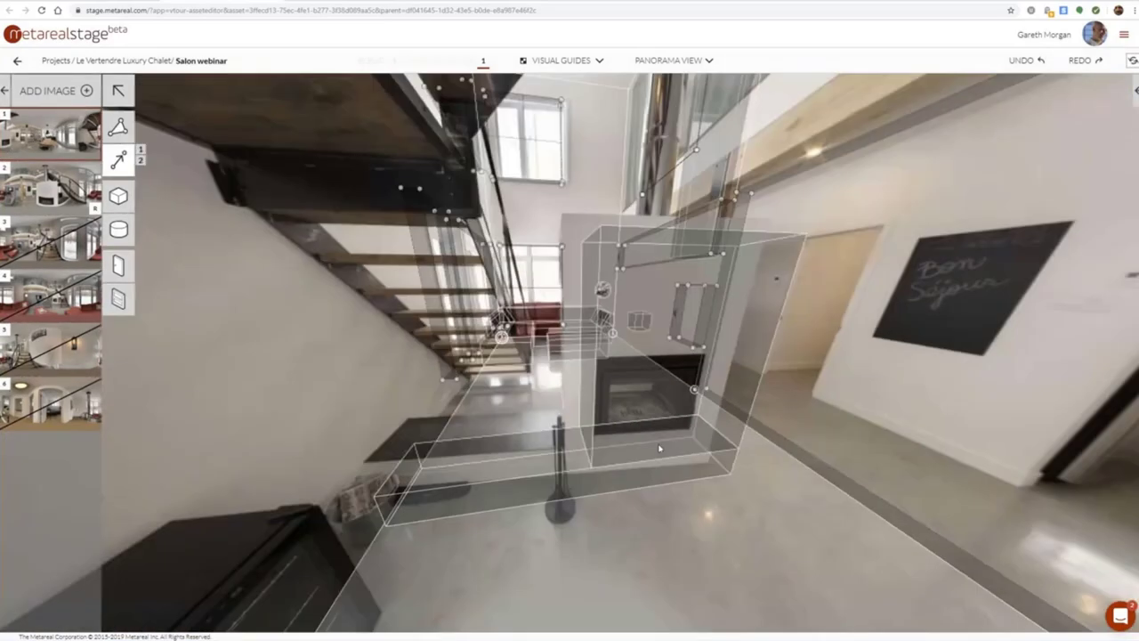
Check panorama 1's alignment in plan view and return to the panorama view
left_click(679, 61)
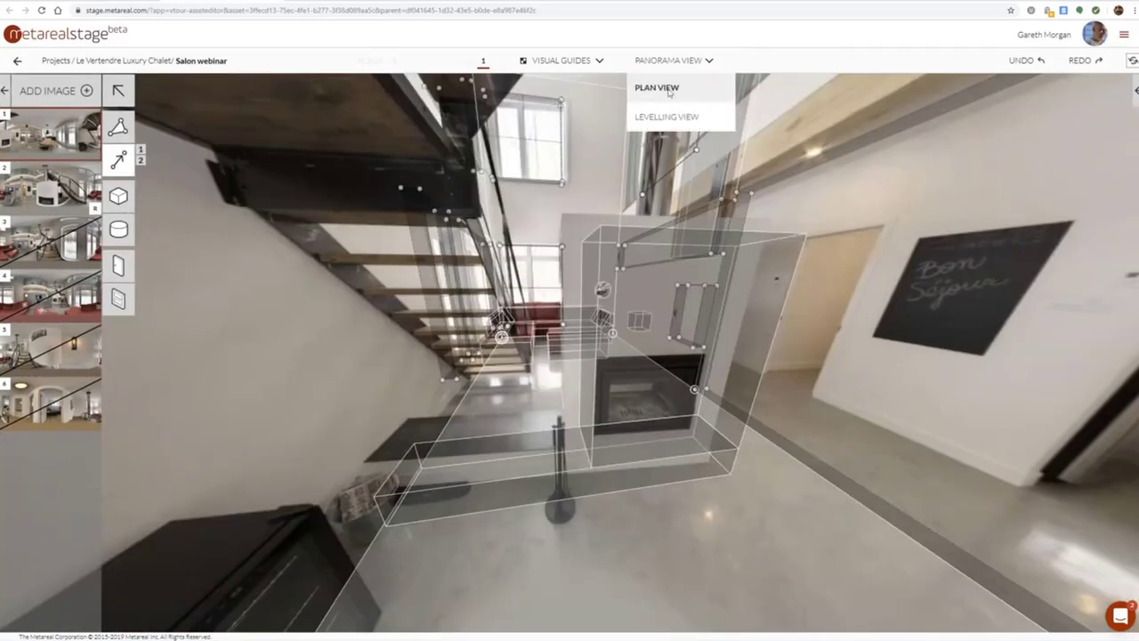
left_click(669, 85)
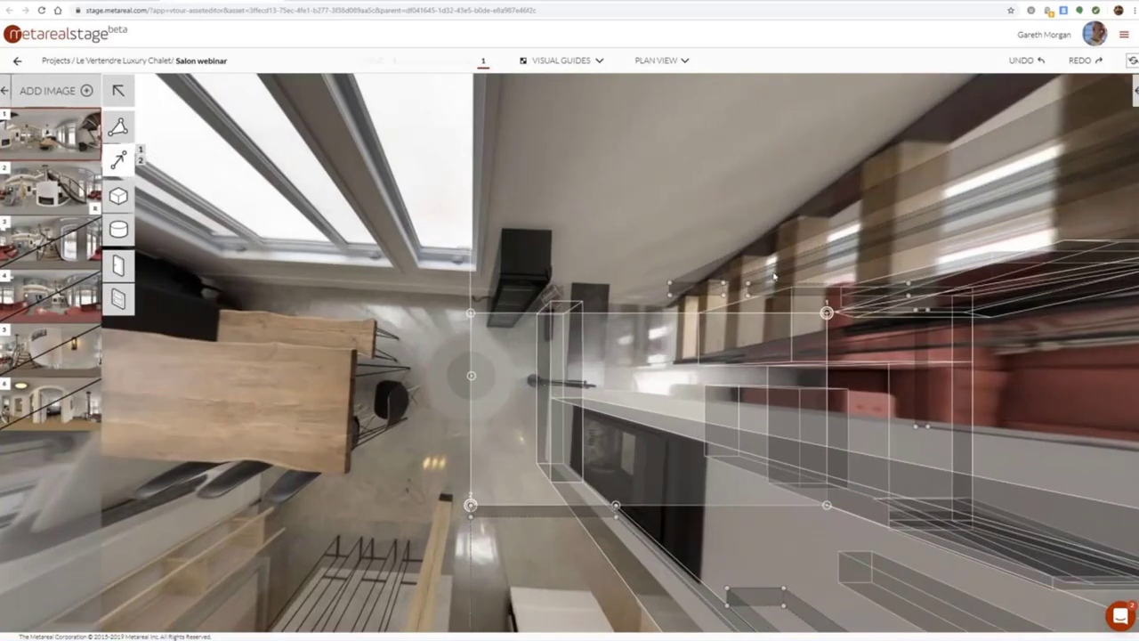
left_click(658, 60)
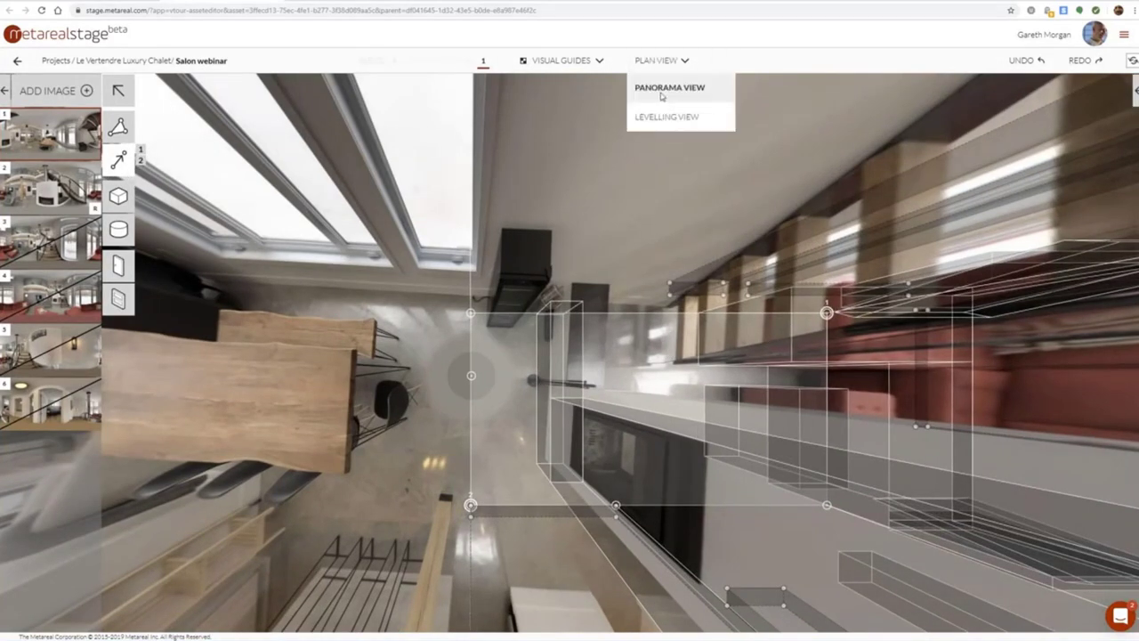
left_click(667, 83)
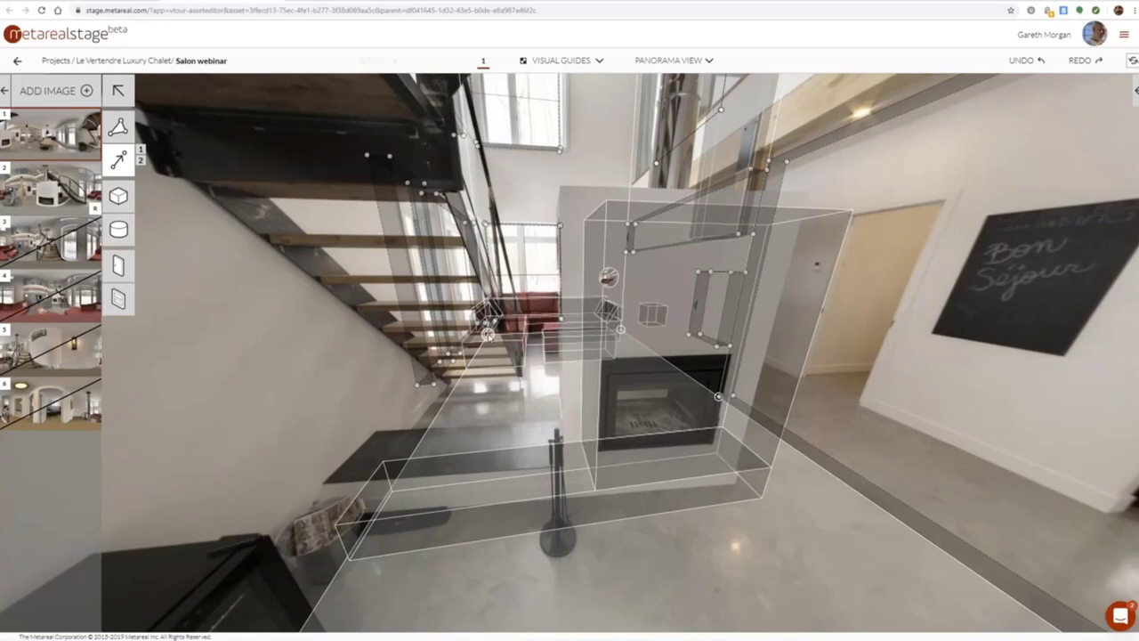
Fine-tune both alignment points of panorama 1 so the modelled fireplace, hearth and windows match the photo
left_click_drag(488, 333, 492, 328)
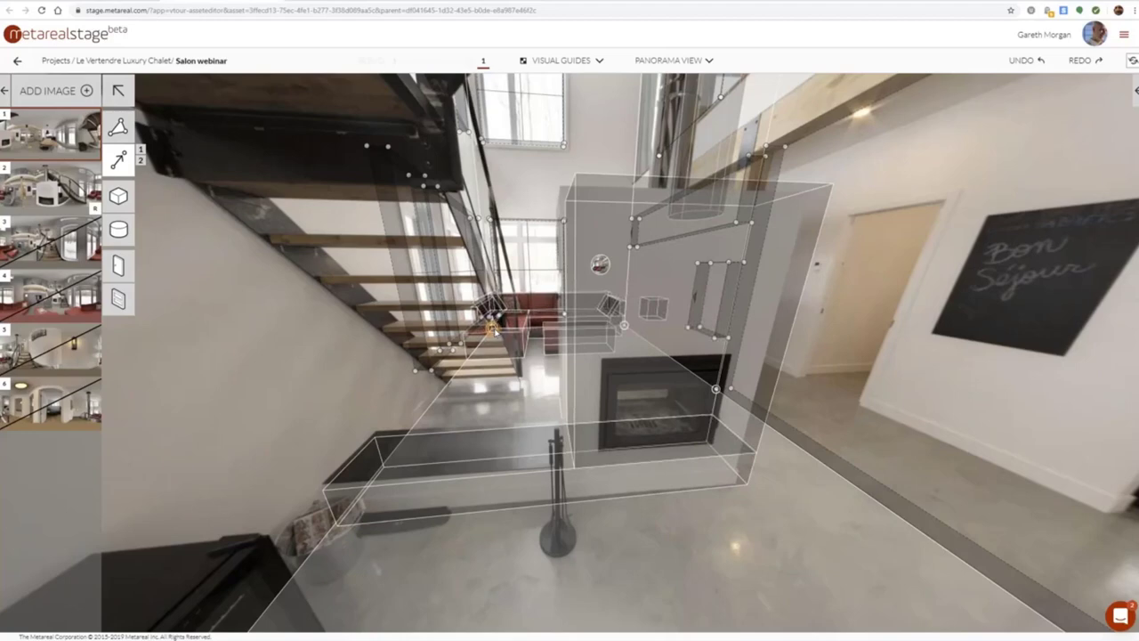
left_click_drag(495, 331, 492, 327)
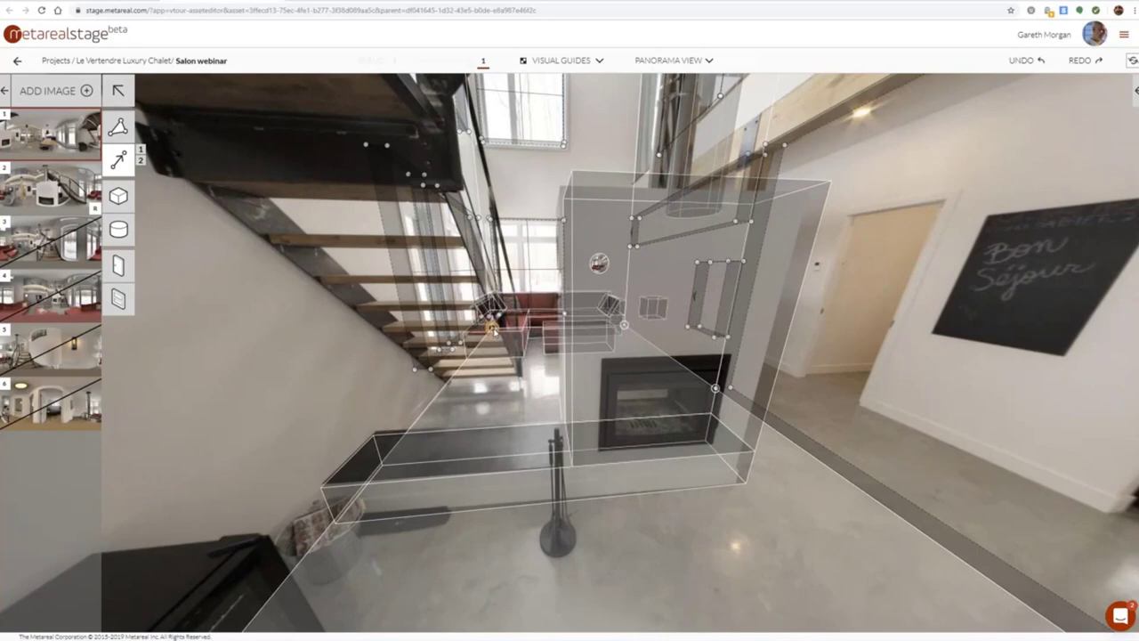
left_click_drag(492, 329, 494, 329)
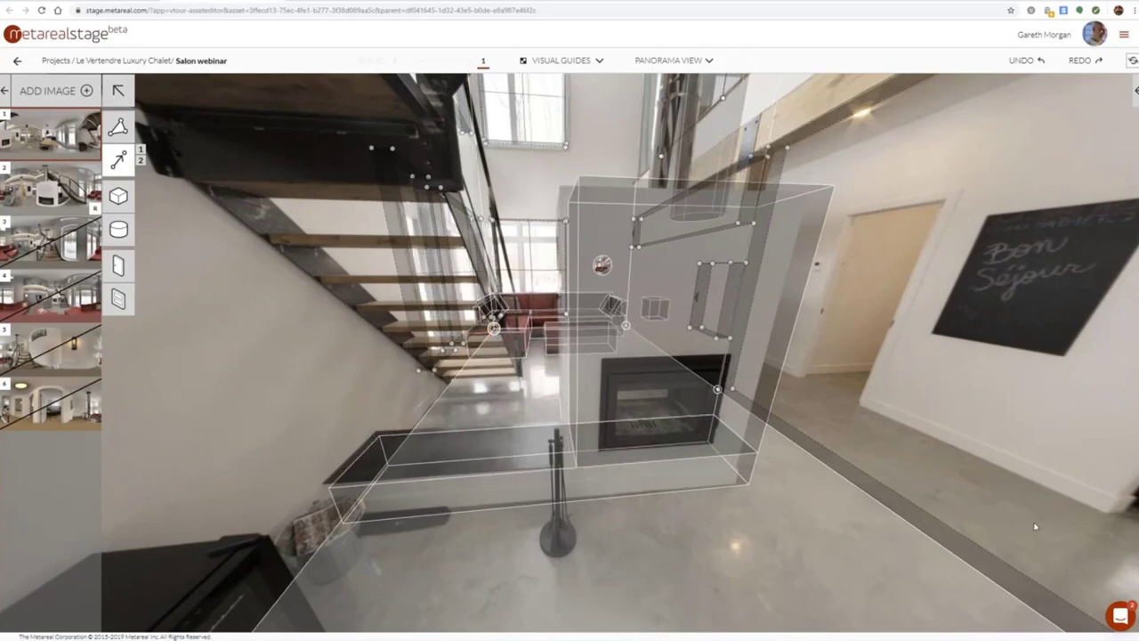
left_click_drag(1035, 526, 1016, 510)
left_click_drag(923, 488, 910, 494)
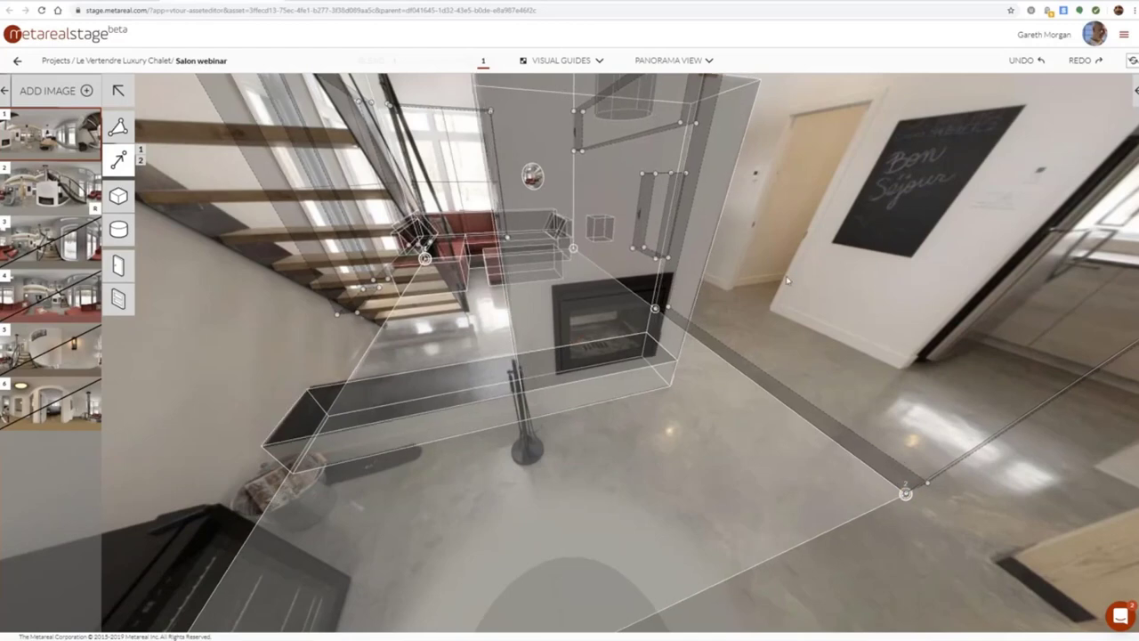
left_click_drag(789, 281, 877, 425)
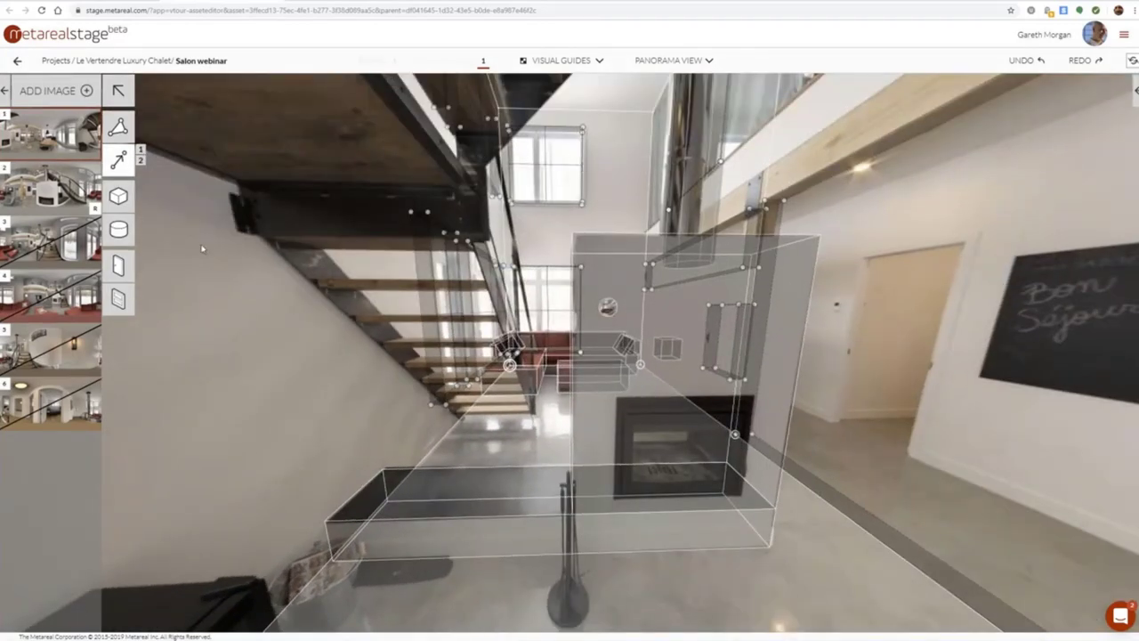
Open panorama 3 and place its first alignment point at the room corner behind the red sofa, beside the tall windows
left_click(64, 247)
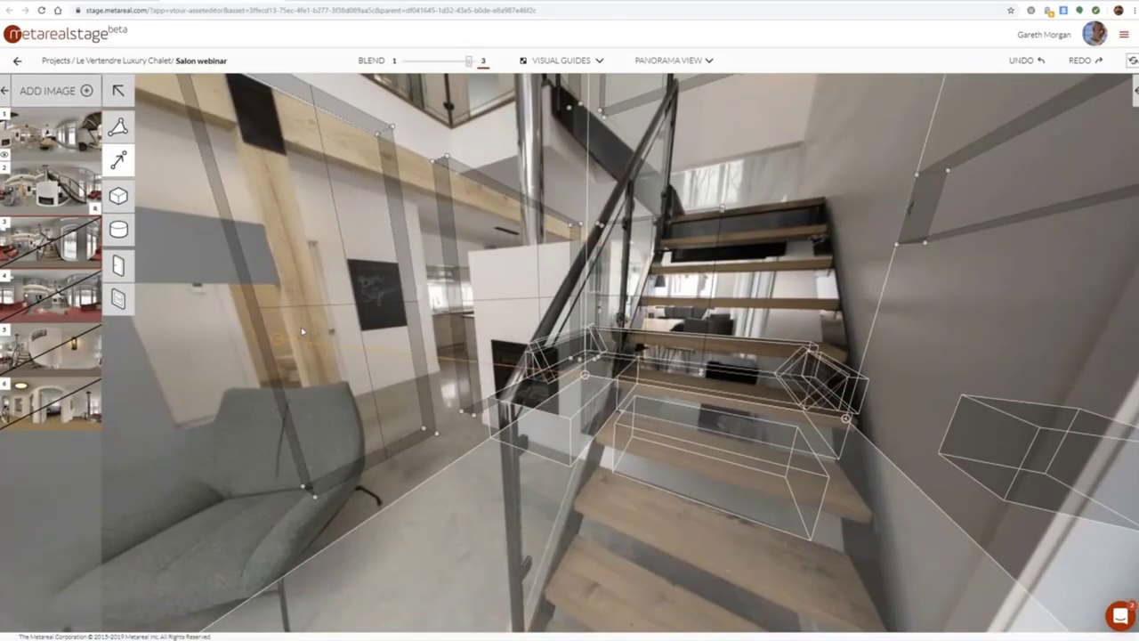
left_click_drag(300, 331, 435, 400)
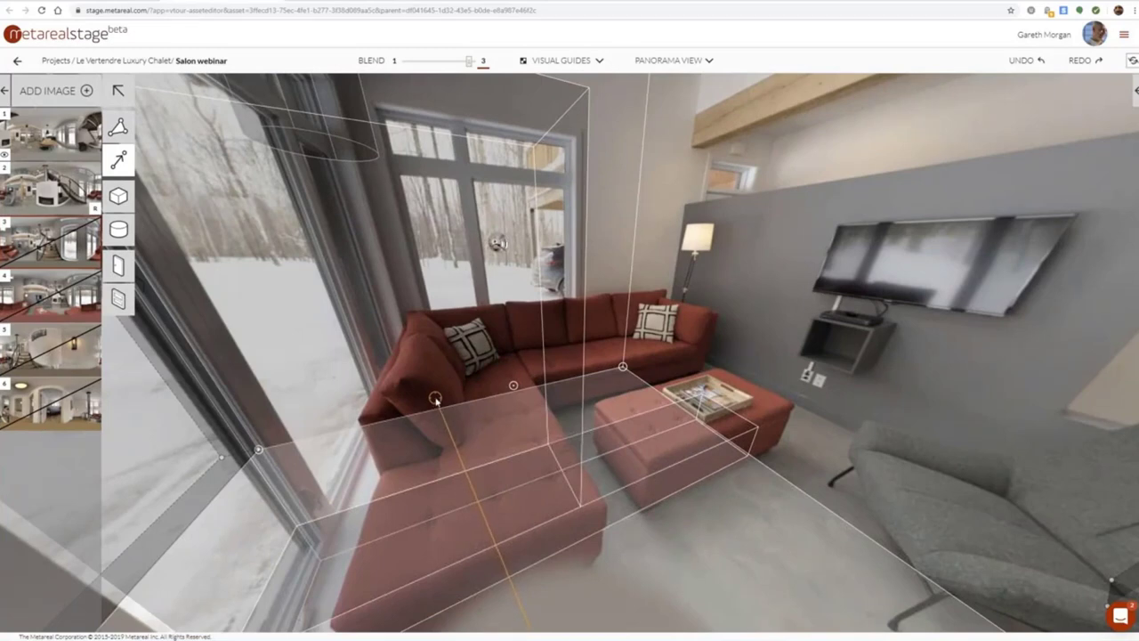
left_click(436, 401)
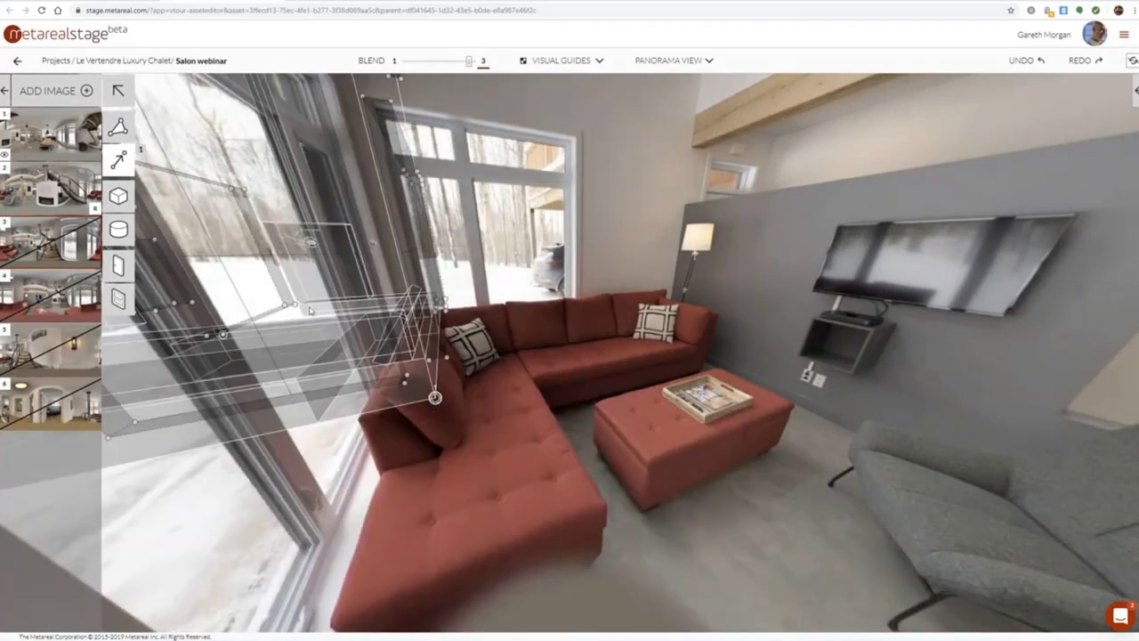
left_click_drag(266, 330, 545, 345)
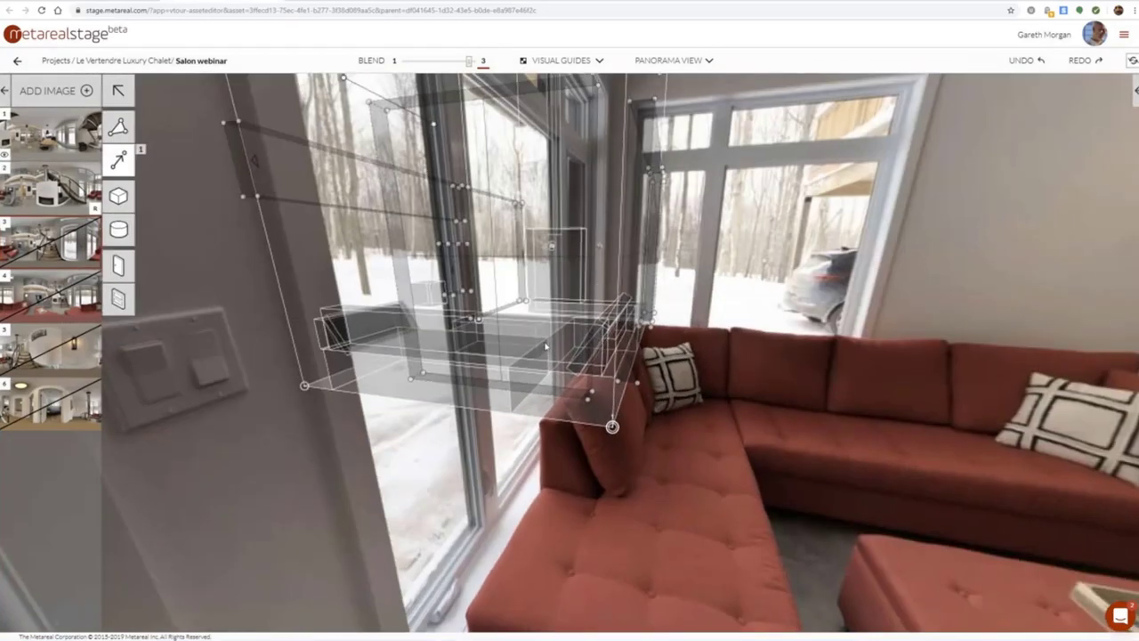
left_click(526, 303)
Place panorama 3's second alignment point at the diagonally opposite room corner, near the fireplace and the stair railing post
left_click_drag(890, 498, 214, 388)
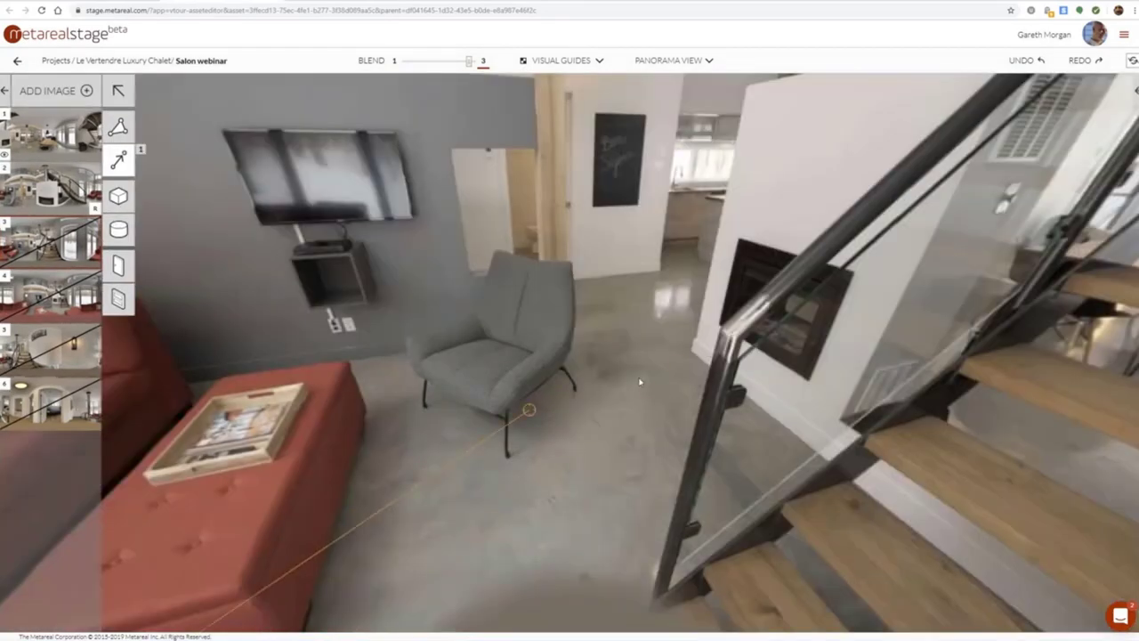
left_click(780, 308)
left_click_drag(757, 312, 510, 400)
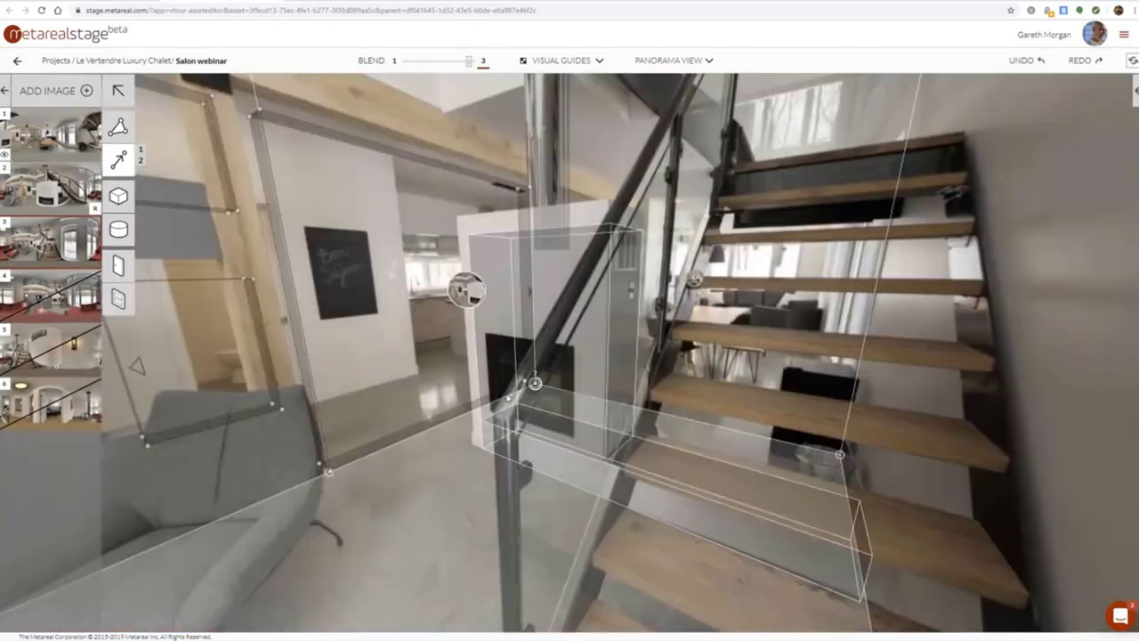
Refine panorama 3's first alignment point behind the sofa so the modelled window outlines match the window frames
left_click_drag(151, 405, 426, 410)
left_click_drag(573, 389, 907, 418)
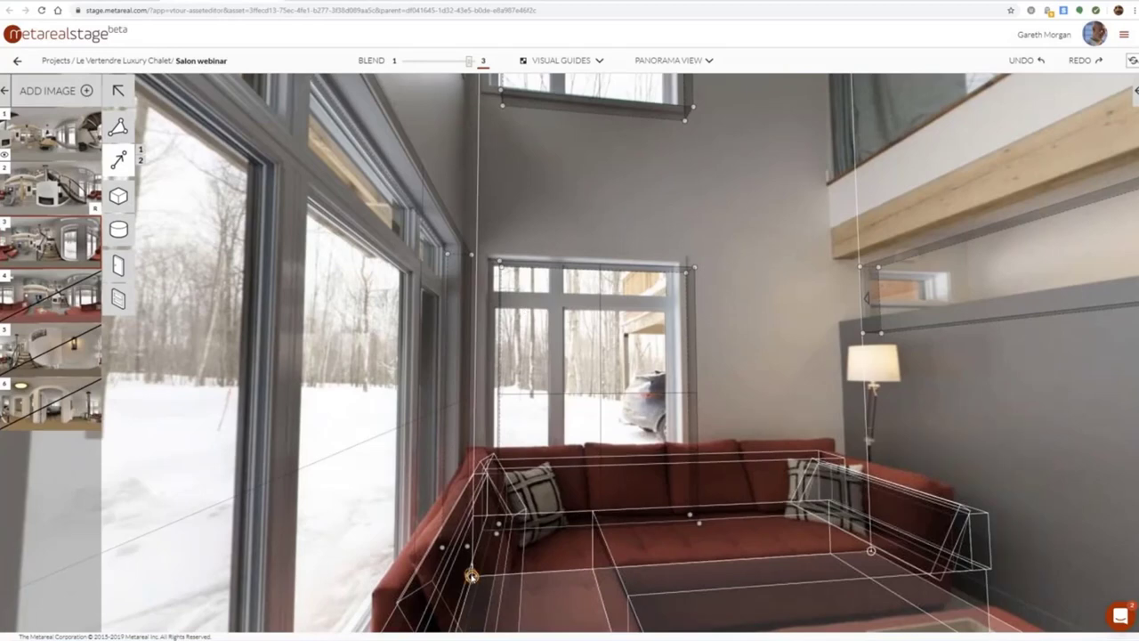
left_click_drag(472, 576, 463, 570)
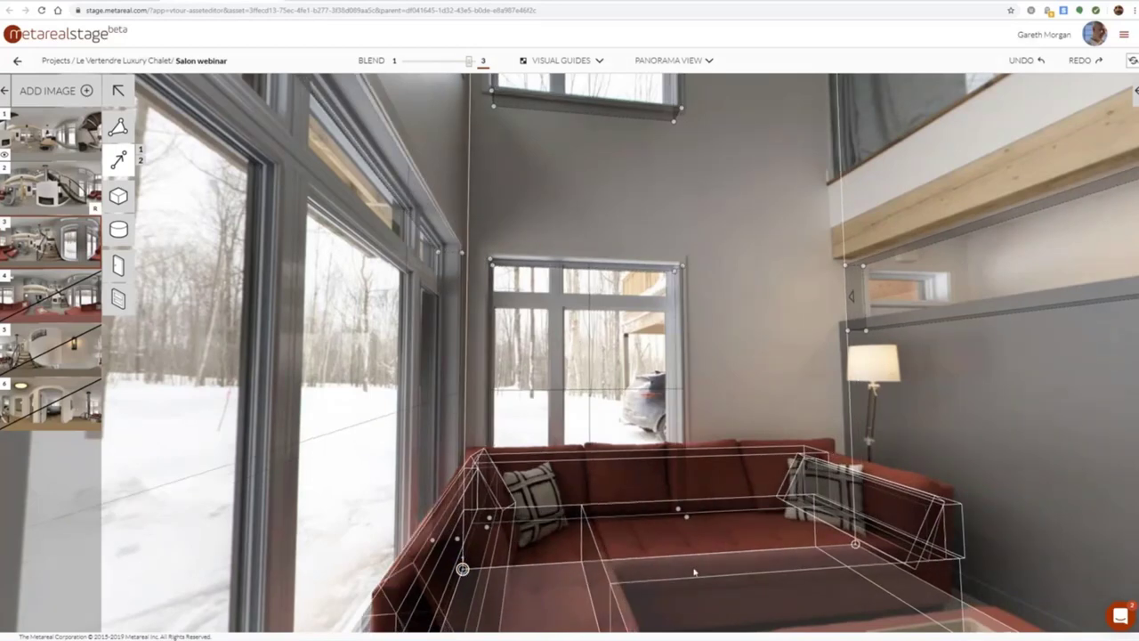
Examine panorama 3's alignment around the living area and in plan view
left_click_drag(579, 537, 537, 557)
scroll(639, 540, "down", 5)
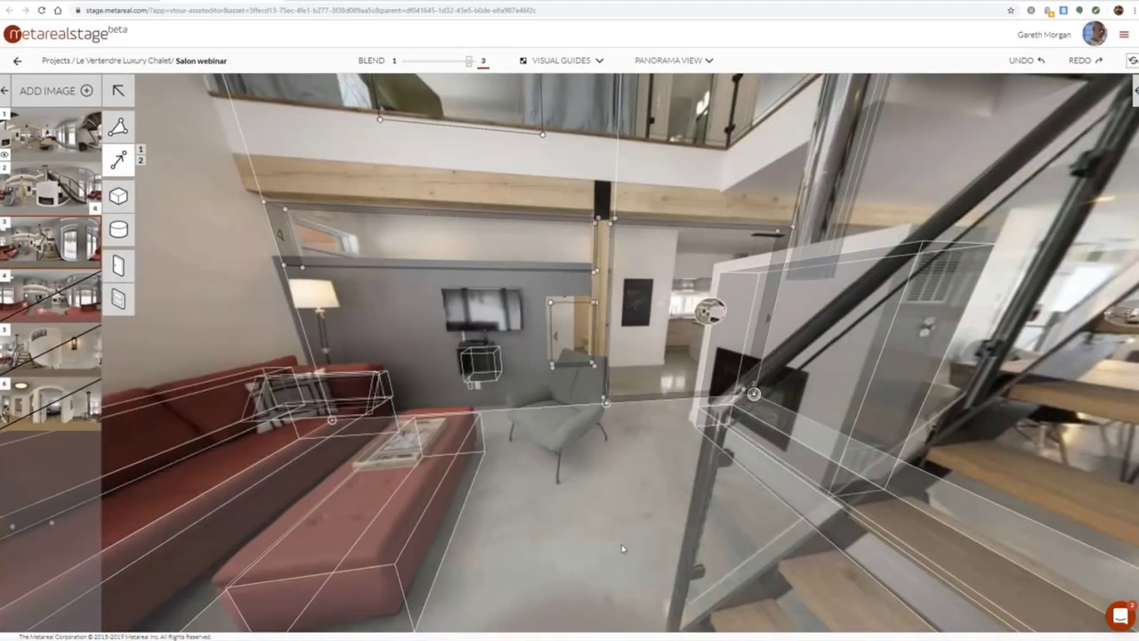
left_click(668, 59)
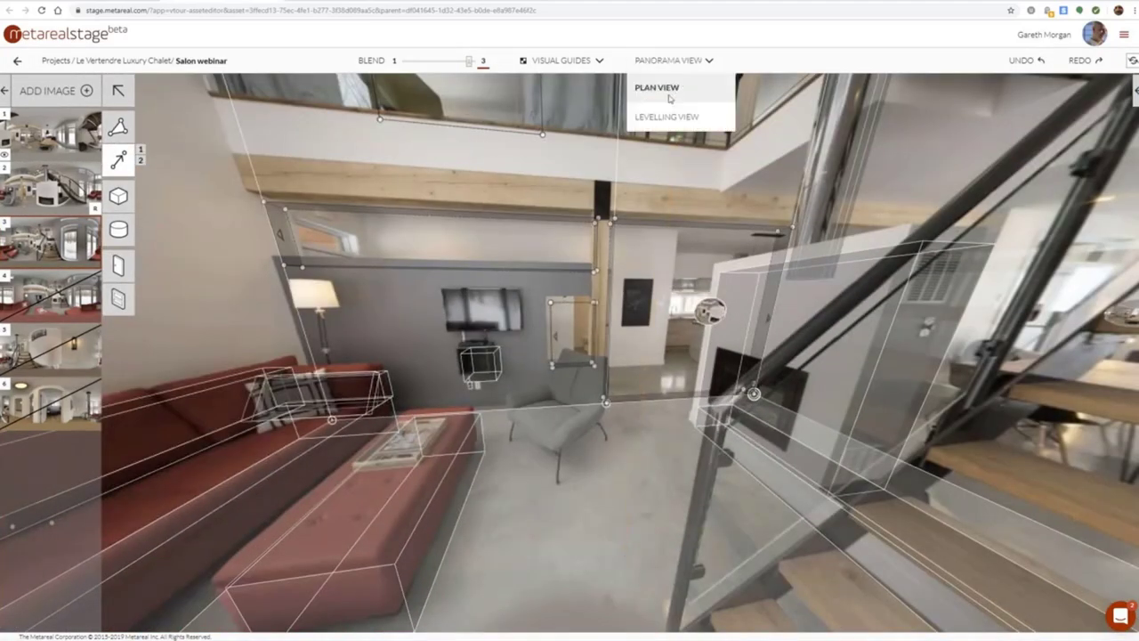
left_click(671, 99)
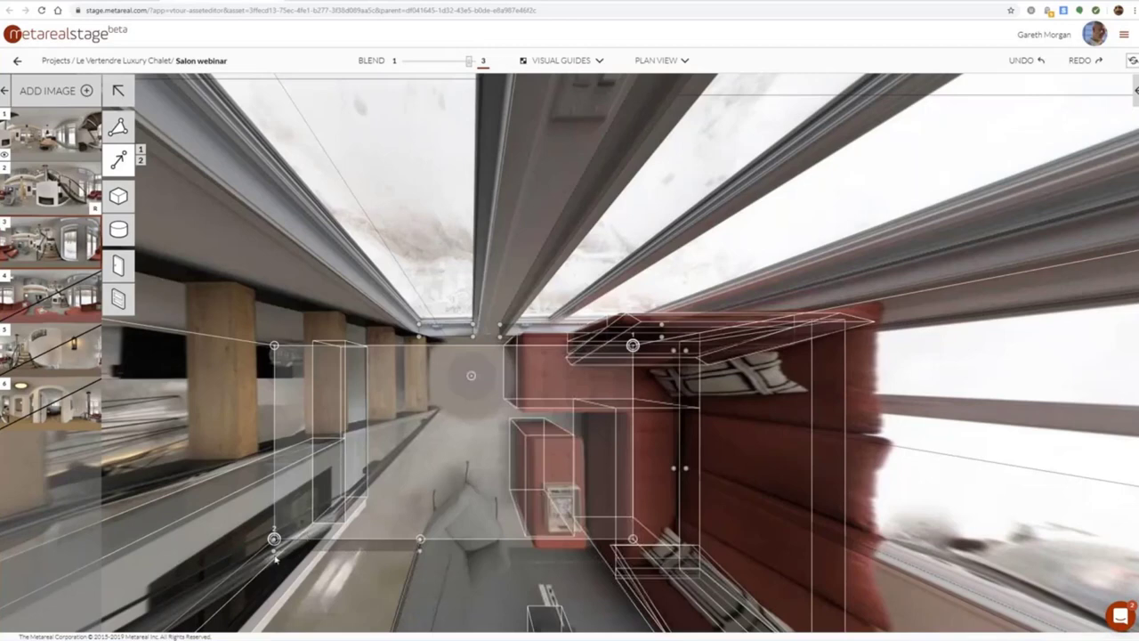
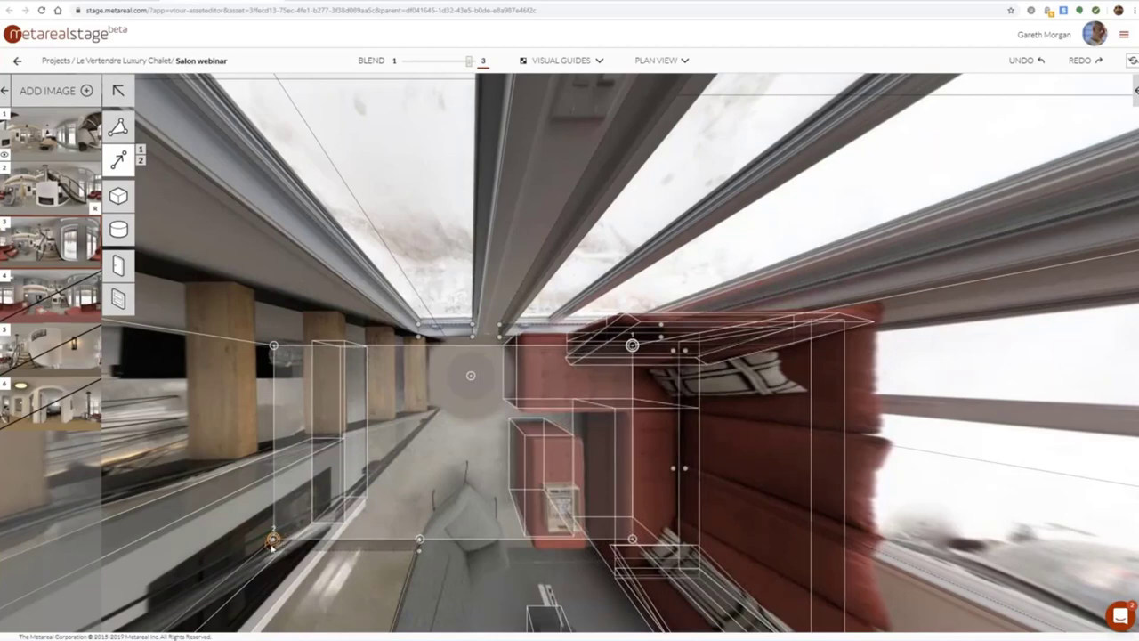
Fine-tune image 3's two alignment points in plan view and refine the stair-side point near the fireplace in panorama view
left_click_drag(273, 546, 272, 546)
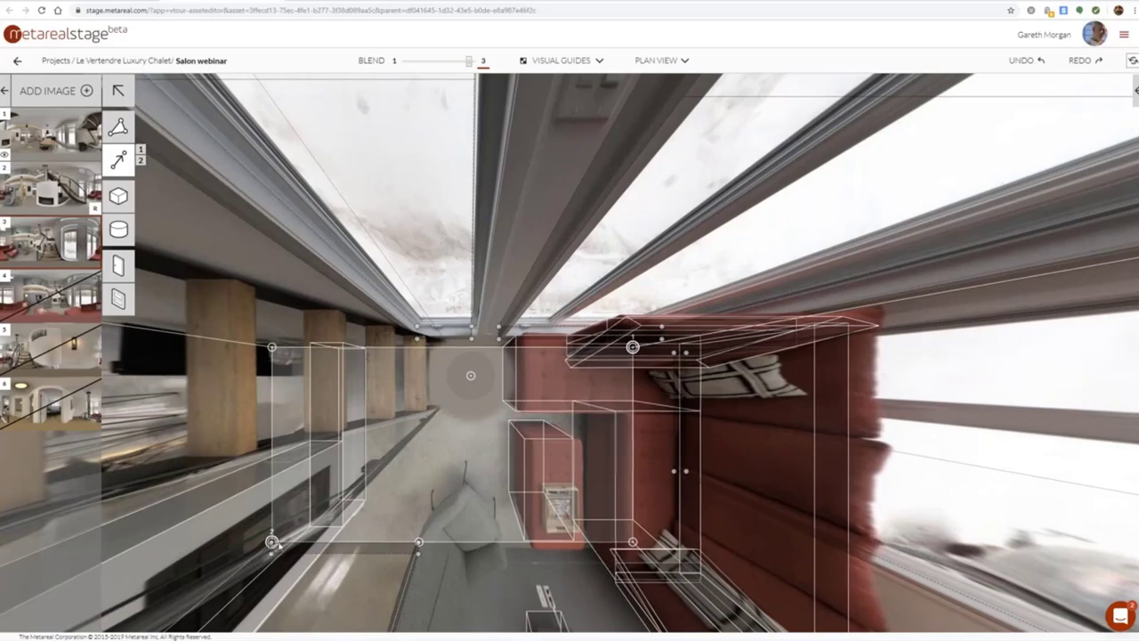
left_click_drag(632, 347, 642, 348)
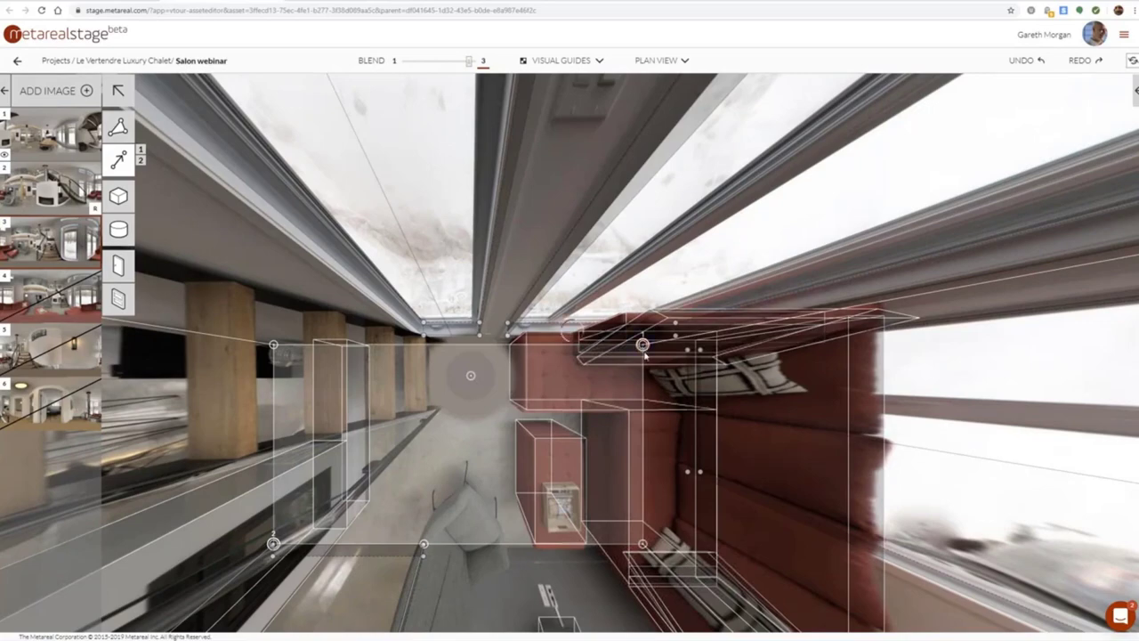
left_click(658, 60)
left_click(669, 86)
left_click_drag(795, 194, 491, 239)
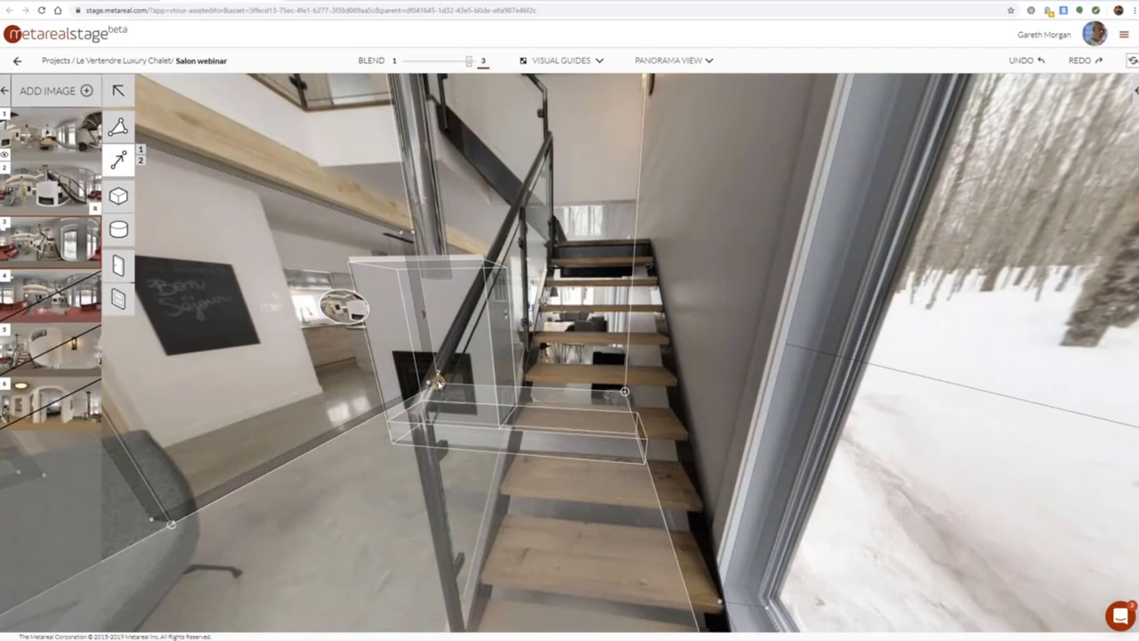
left_click(438, 383)
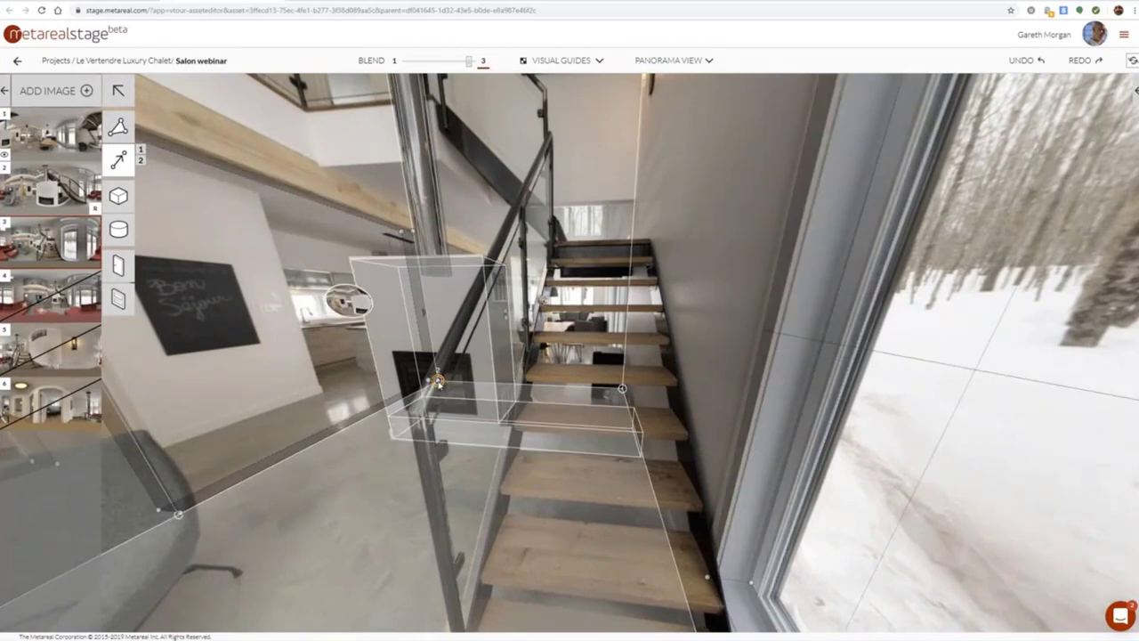
left_click(438, 384)
Leave the alignment tool and check how the room model fits images 3 and 2 around the sofa, TV wall and fireplace
left_click_drag(333, 395, 563, 435)
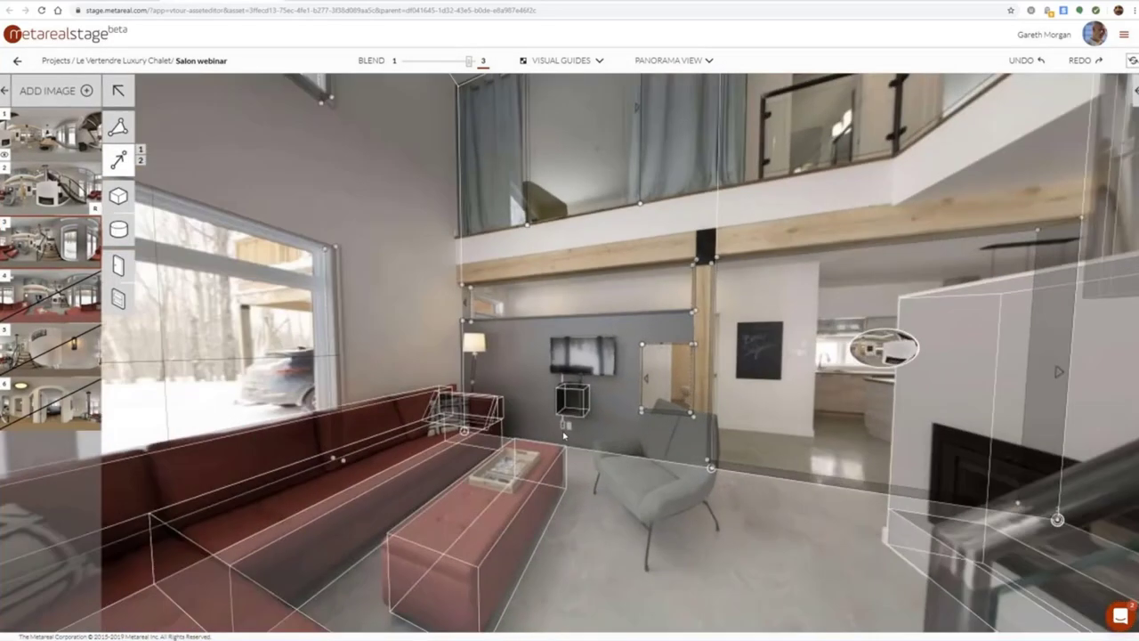
left_click_drag(379, 320, 409, 267)
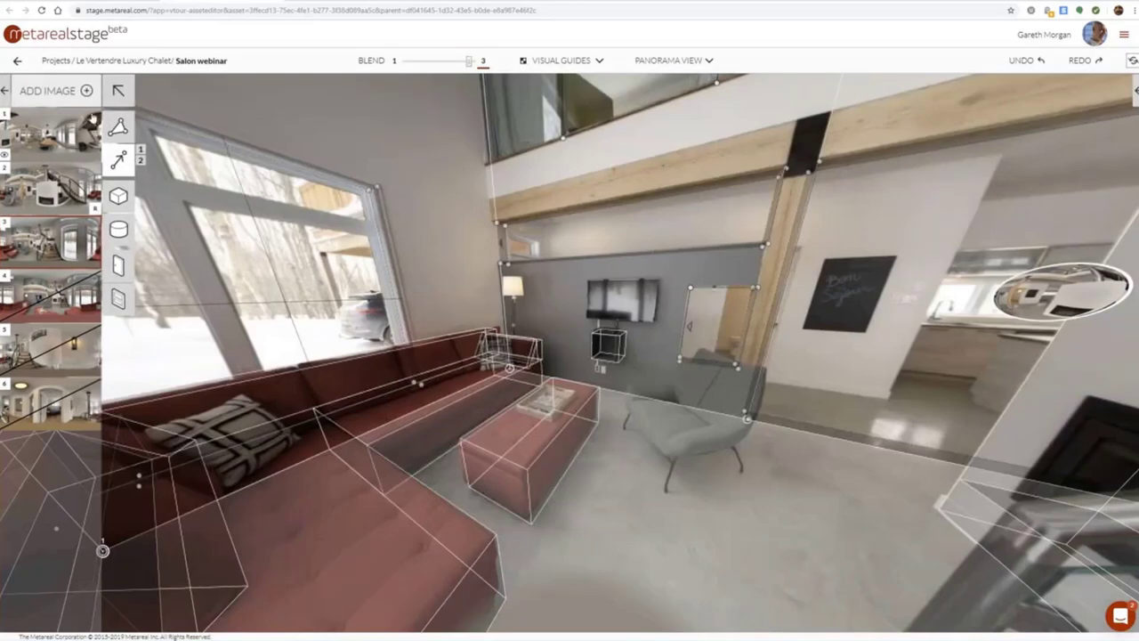
left_click(119, 91)
left_click_drag(514, 257, 421, 325)
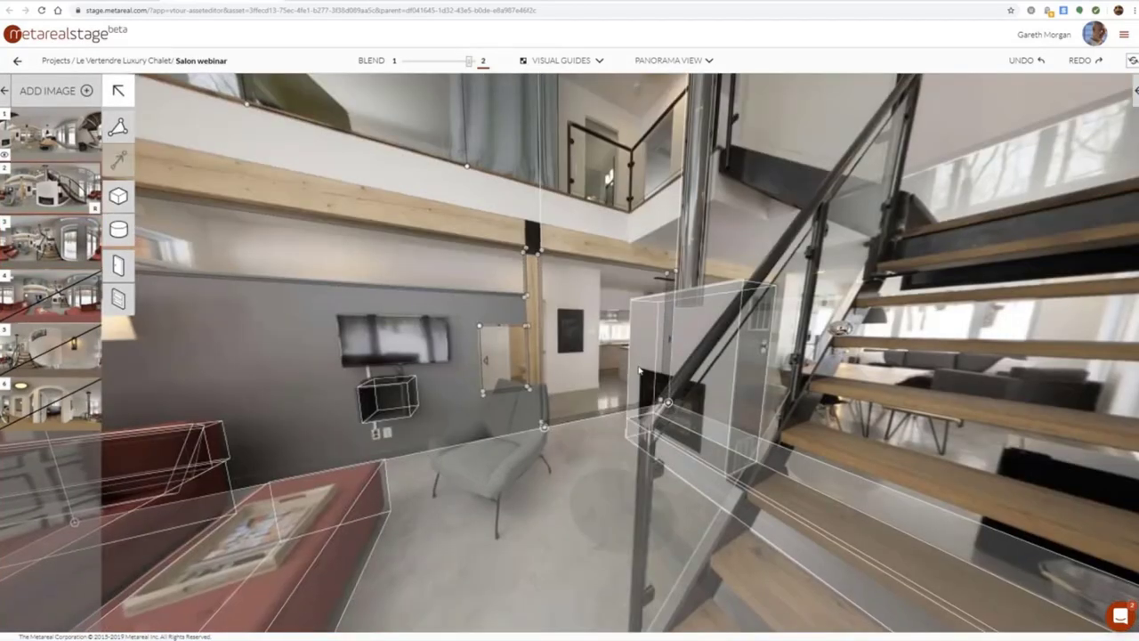
left_click(625, 331)
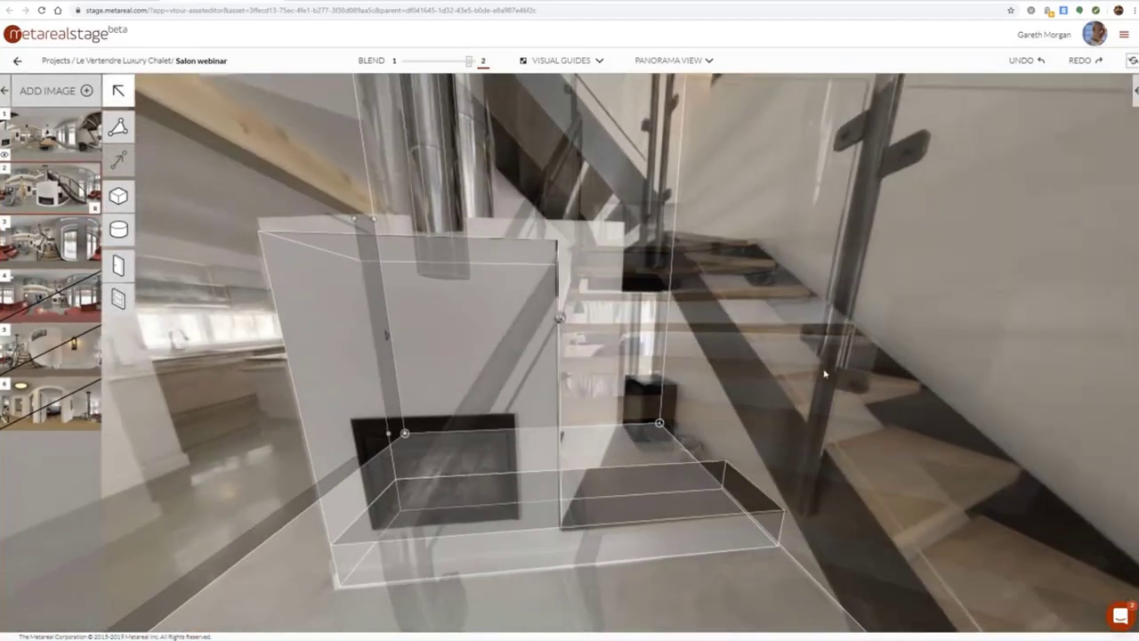
left_click_drag(824, 374, 318, 366)
left_click(486, 323)
left_click(718, 329)
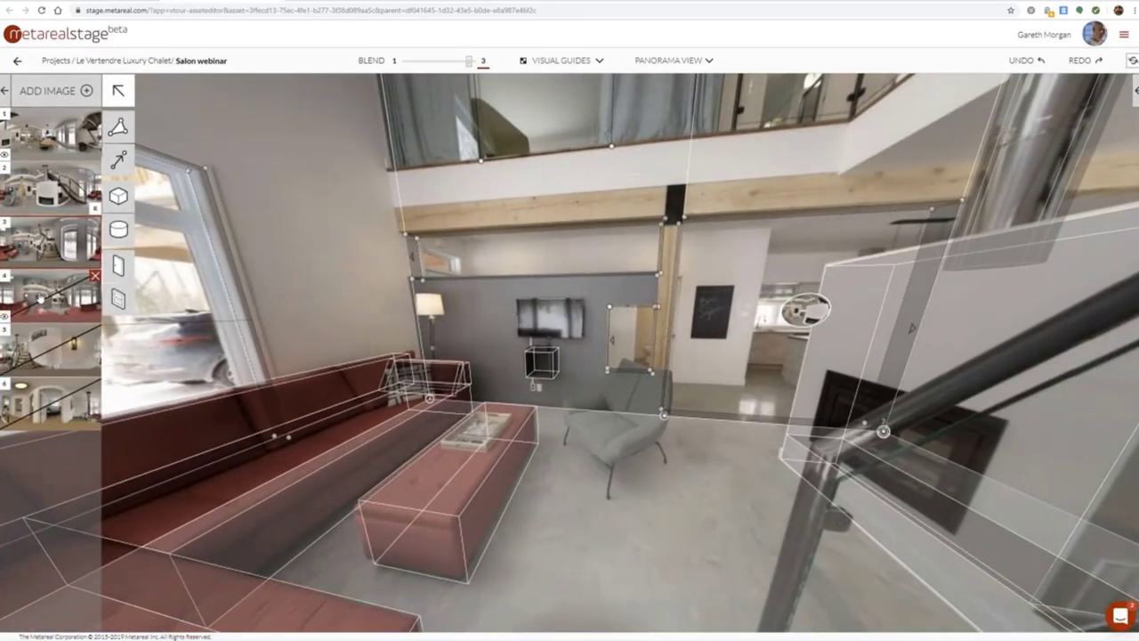
Open image 4 and place its first alignment point in the sofa's window corner, just below the plaid cushion
left_click(75, 300)
left_click_drag(439, 251, 793, 288)
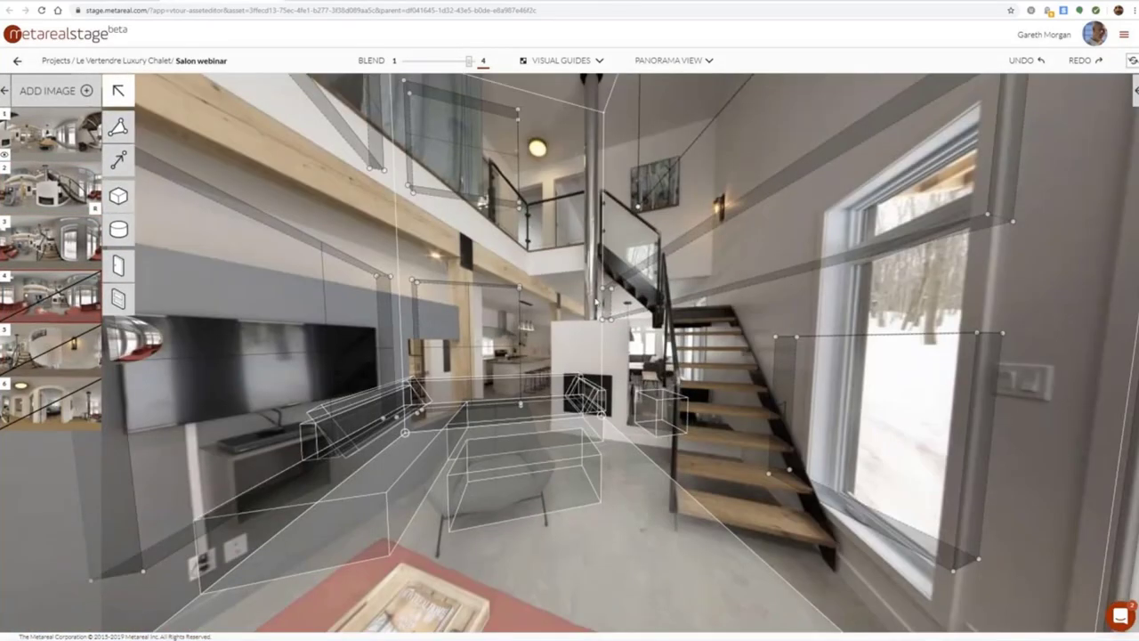
left_click_drag(598, 305, 771, 292)
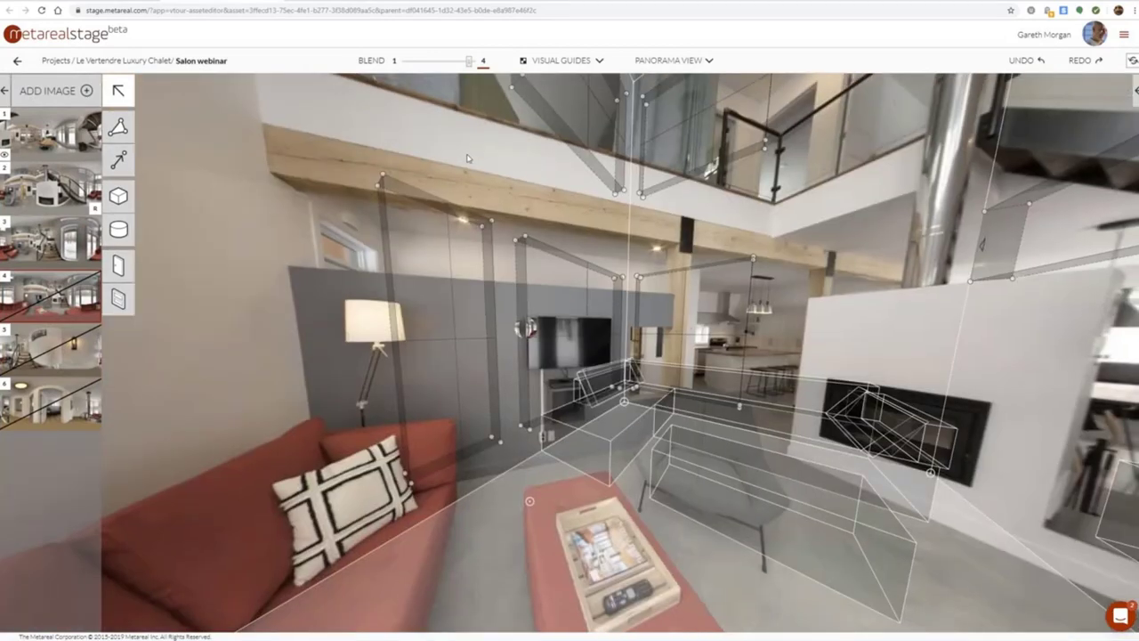
left_click_drag(476, 167, 860, 174)
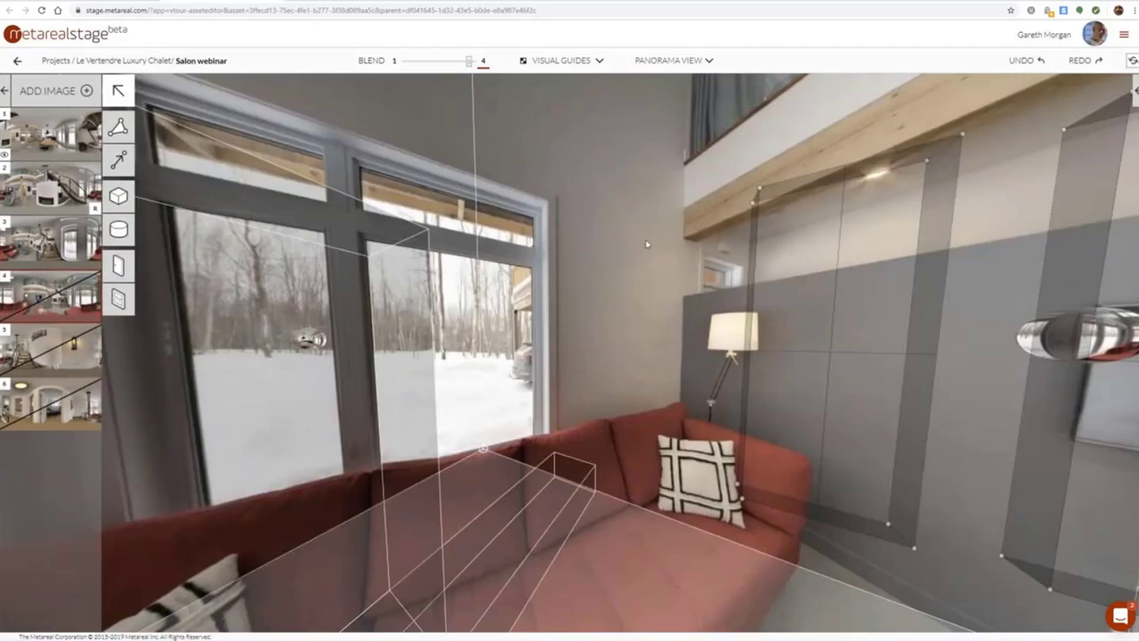
left_click_drag(595, 248, 512, 214)
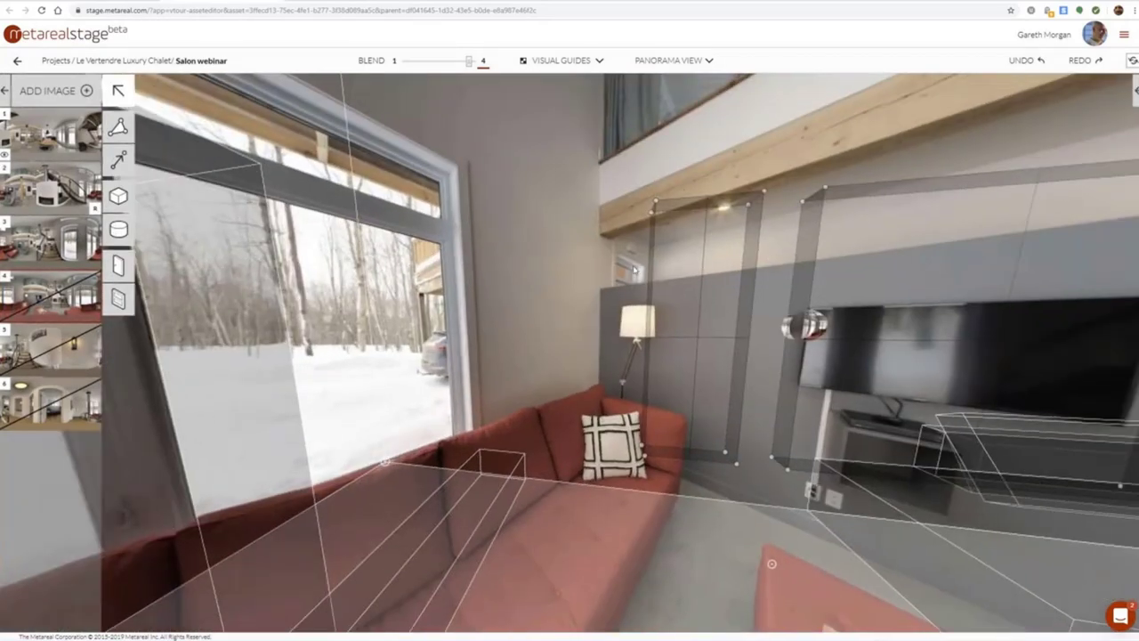
left_click_drag(934, 267, 716, 287)
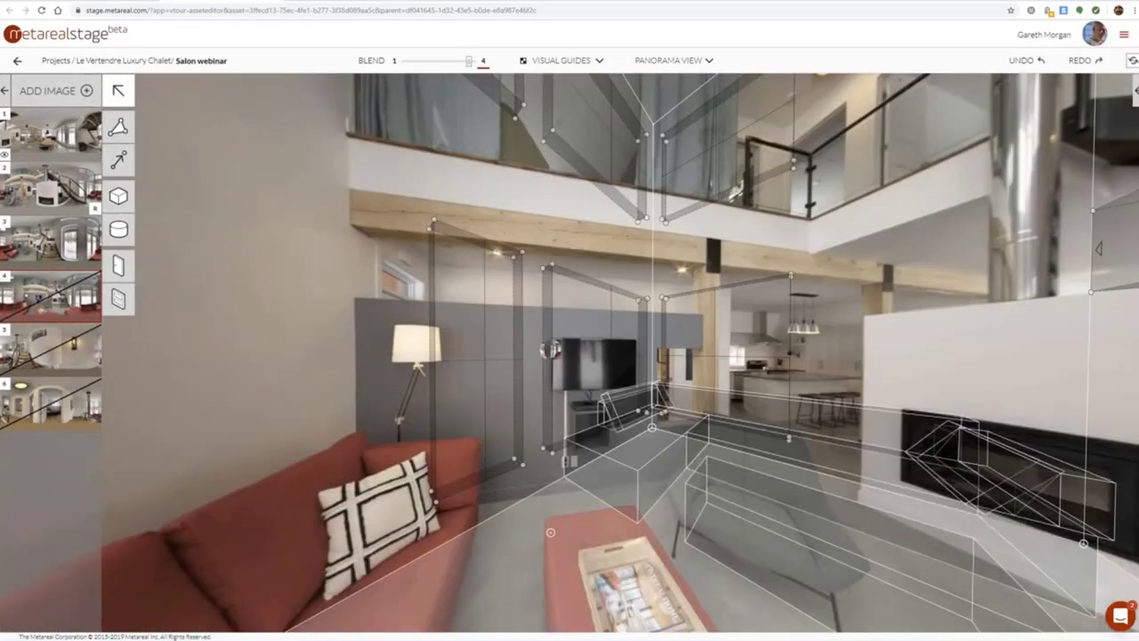
left_click(118, 161)
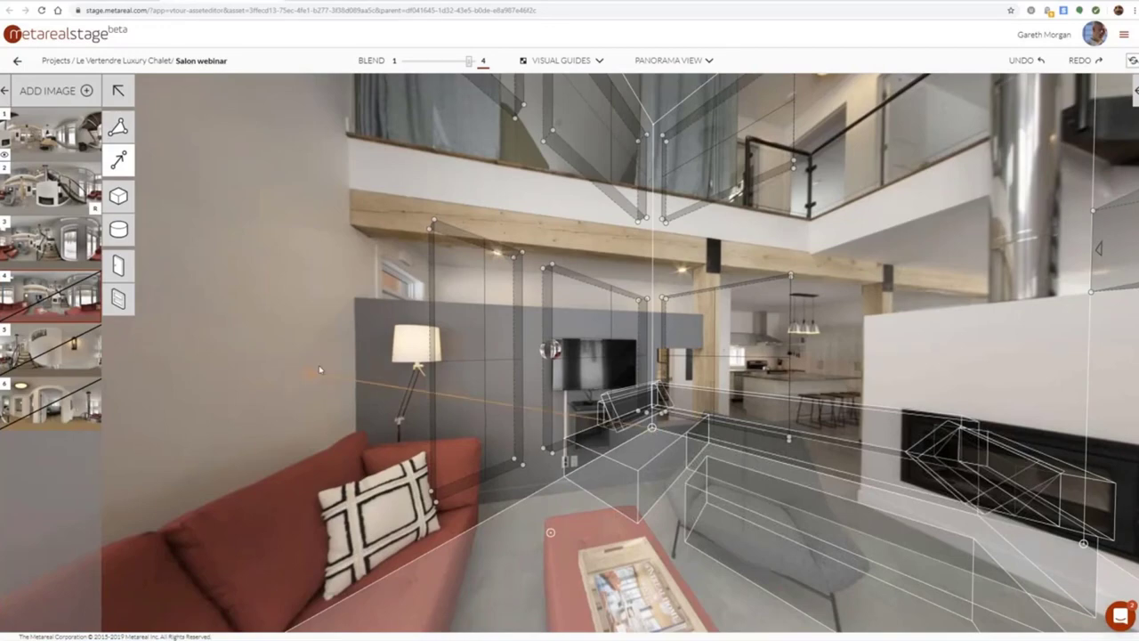
left_click_drag(320, 373, 1043, 356)
scroll(570, 537, "down", 2)
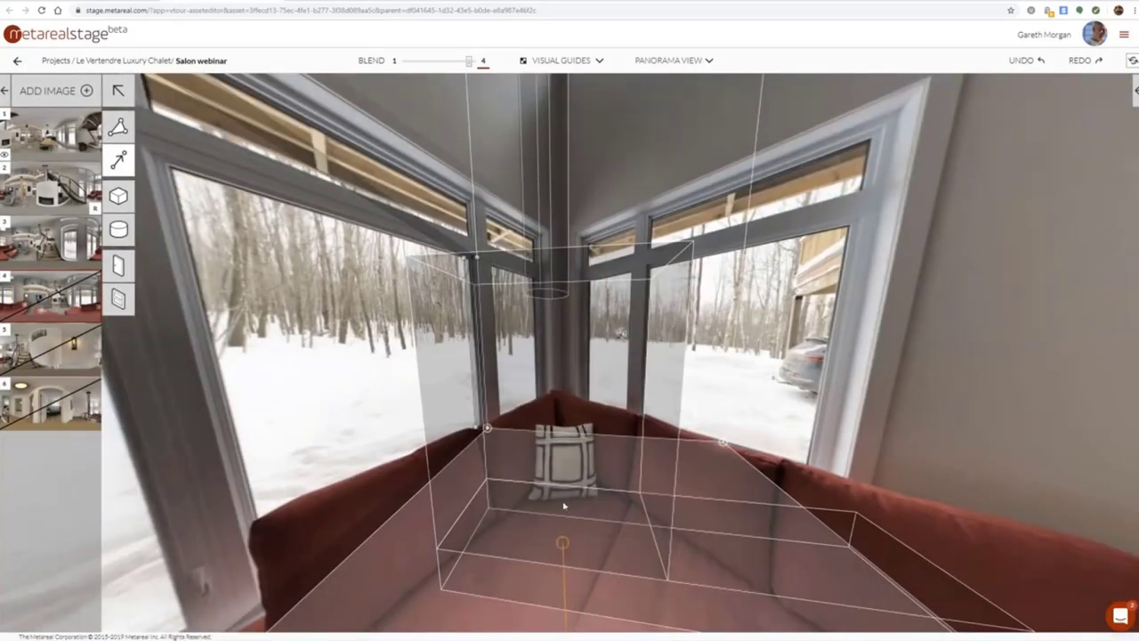
left_click_drag(572, 541, 566, 437)
left_click(567, 434)
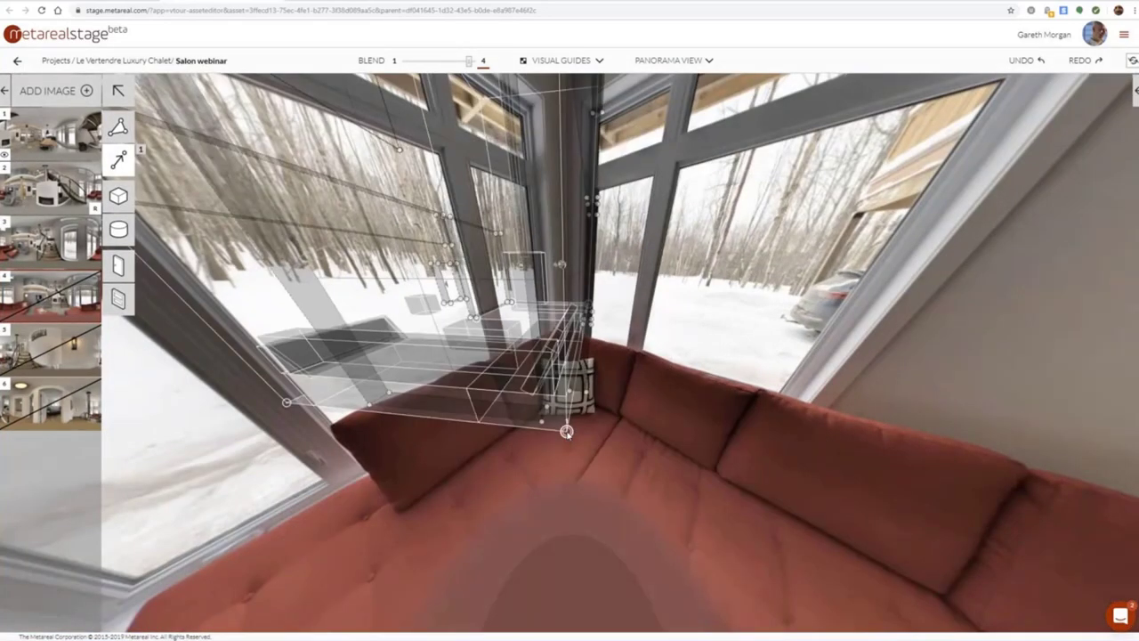
left_click_drag(566, 435, 568, 438)
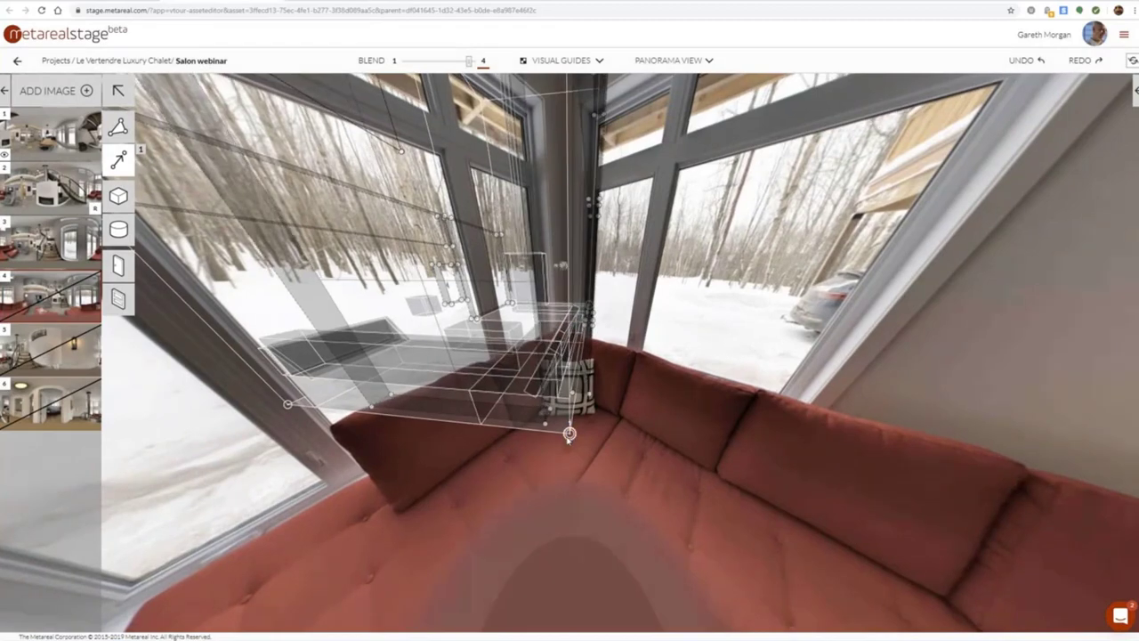
Place image 4's second alignment point at the lower corner of the white fireplace on the kitchen side
scroll(449, 342, "up", 3)
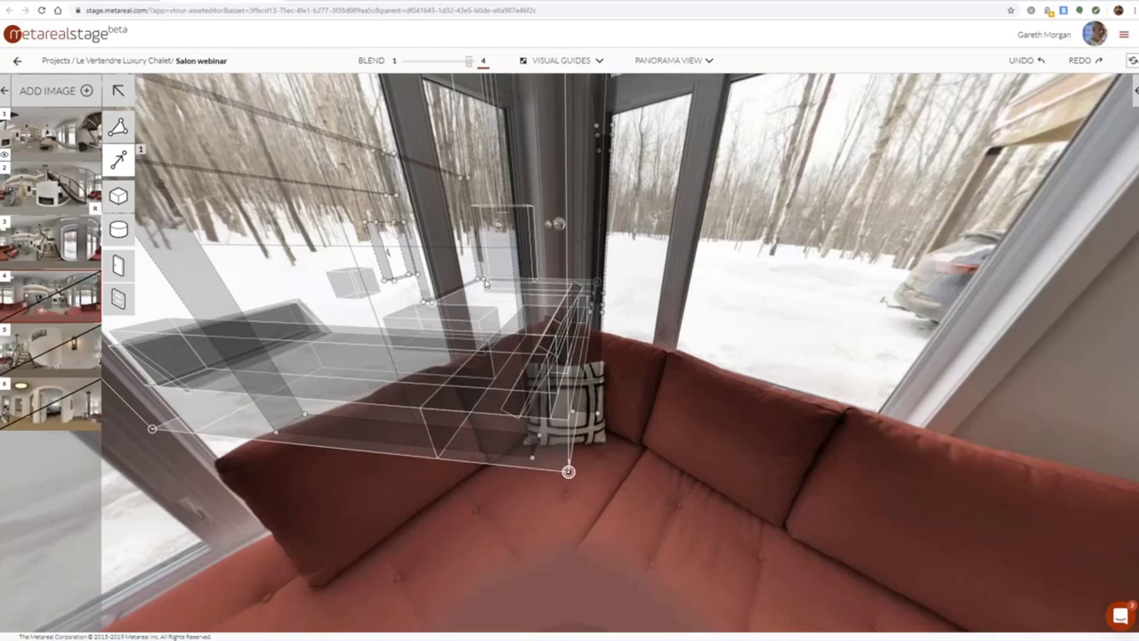
scroll(485, 283, "up", 2)
key("space")
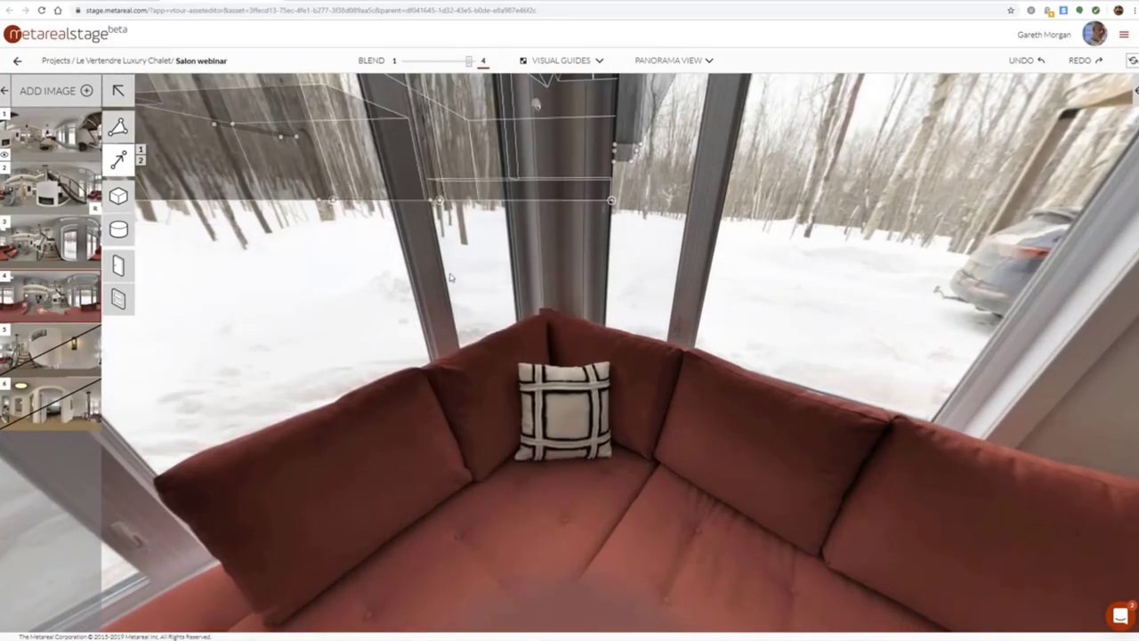
key("space")
left_click_drag(464, 266, 1049, 414)
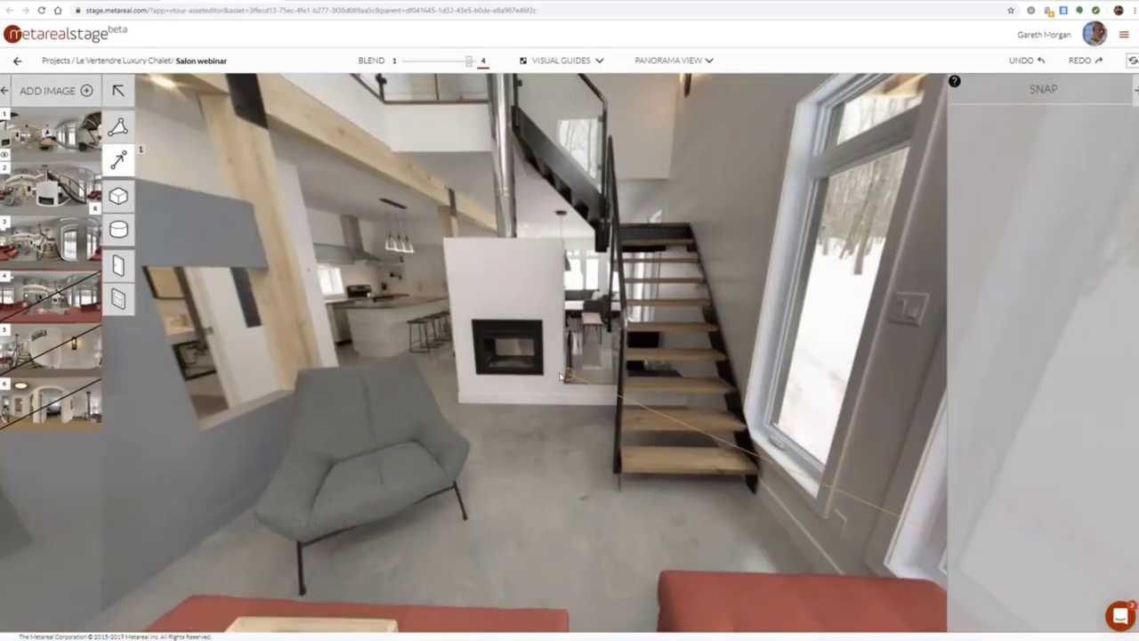
left_click(452, 374)
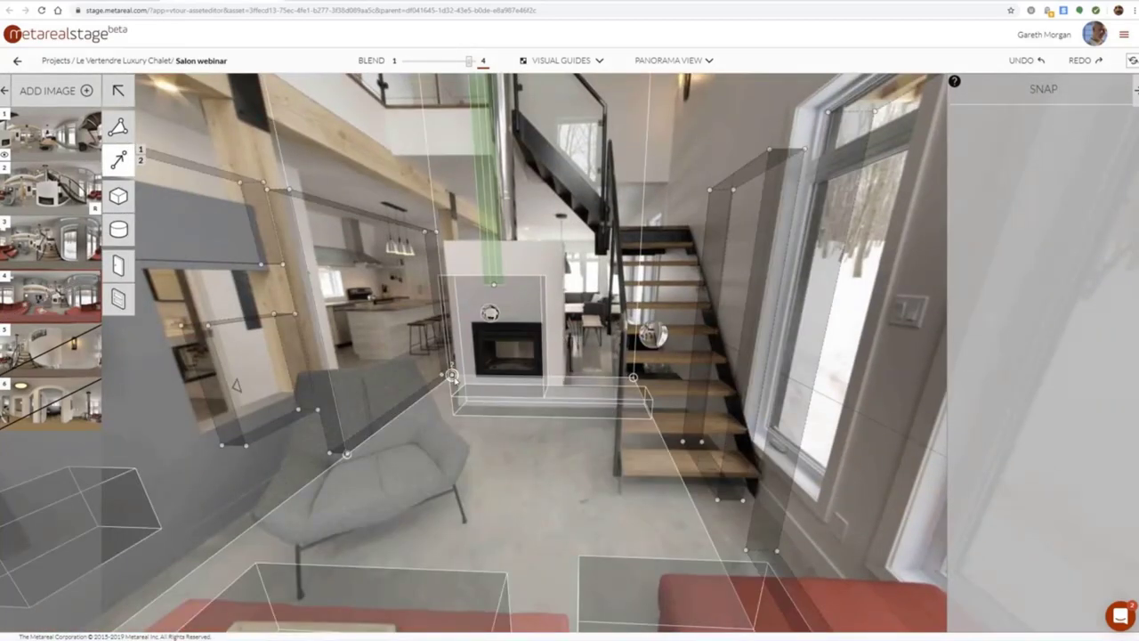
Shift image 4's first alignment point farther back onto the plaid cushion so the model's sofa outline meets the photographed sofa
left_click_drag(827, 506, 374, 374)
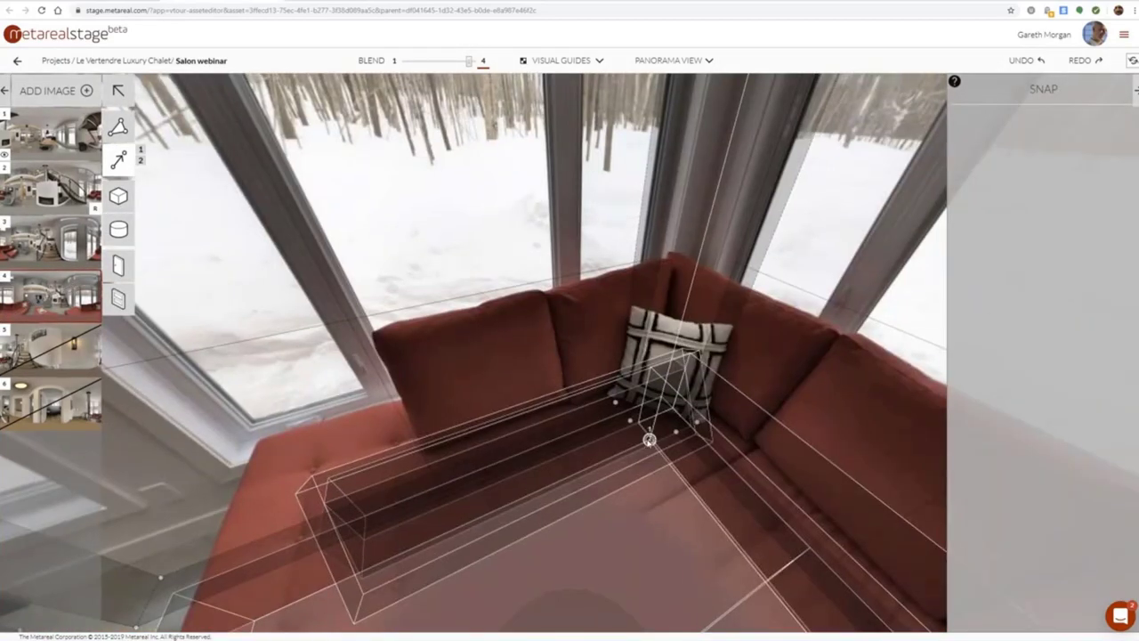
left_click(650, 440)
left_click(655, 415)
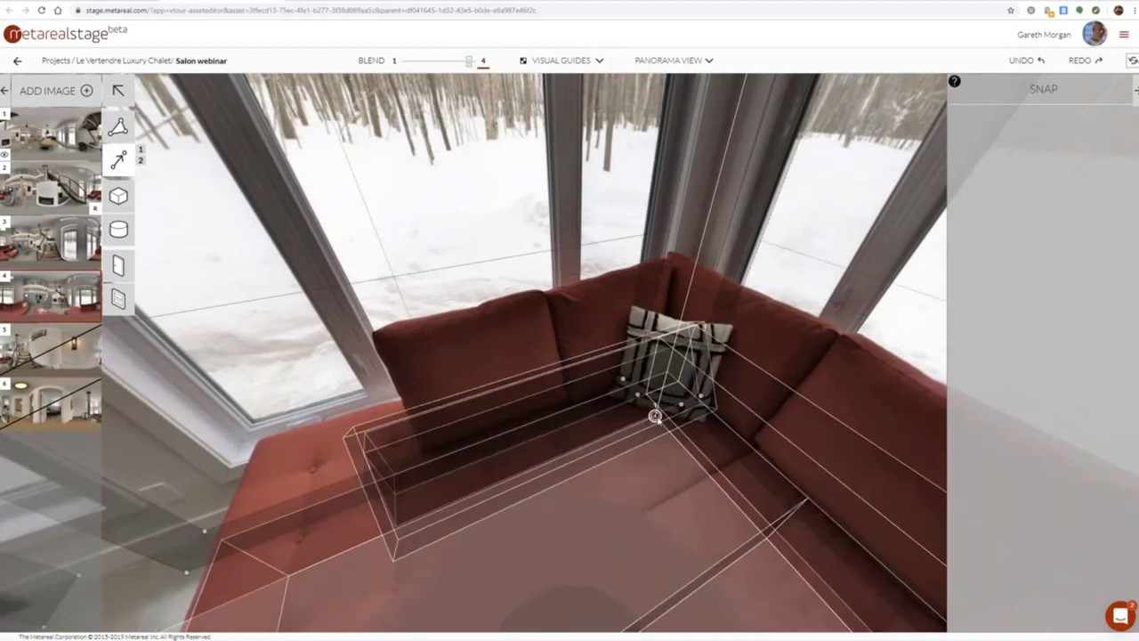
left_click(661, 395)
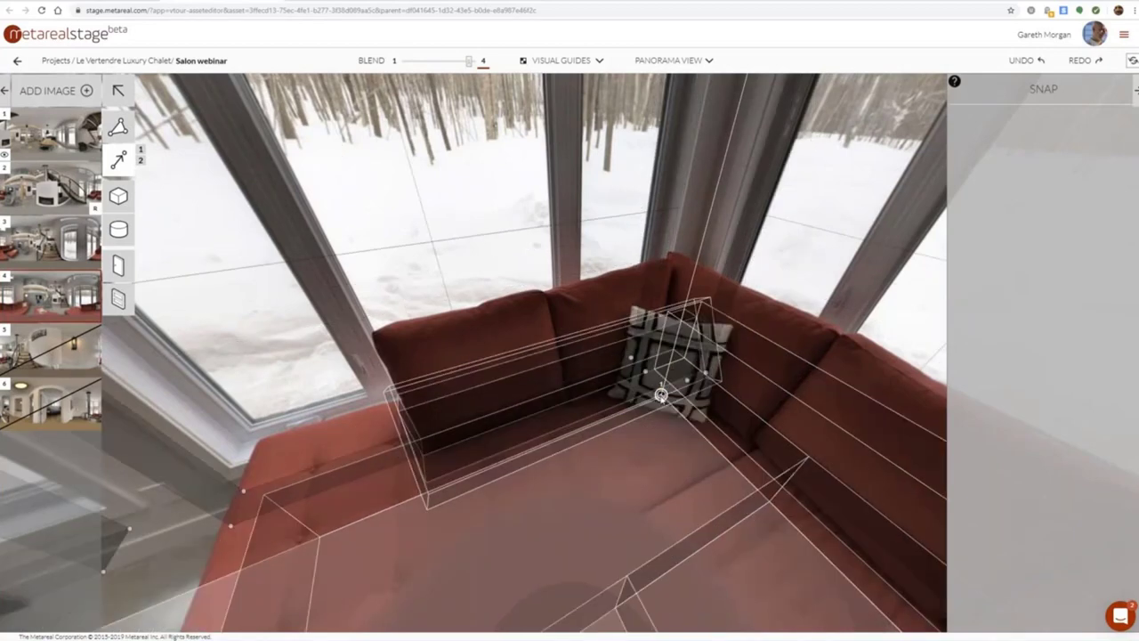
left_click(665, 374)
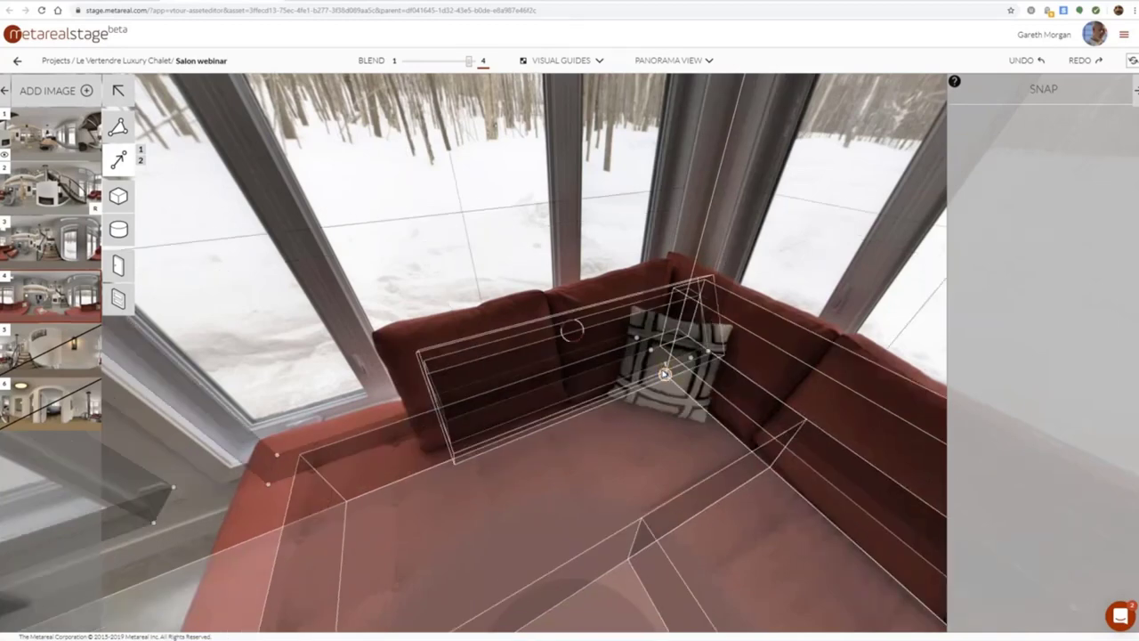
Fine-tune image 4's fireplace and sofa-corner alignment points until the model edges match the photo
left_click_drag(292, 308, 476, 436)
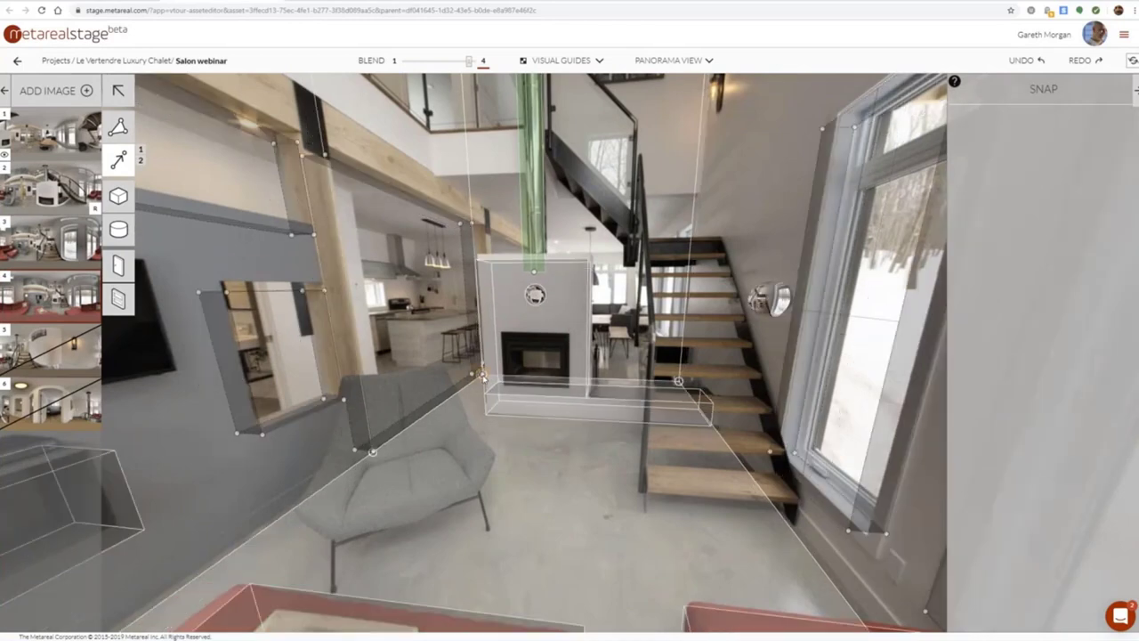
left_click_drag(483, 374, 481, 372)
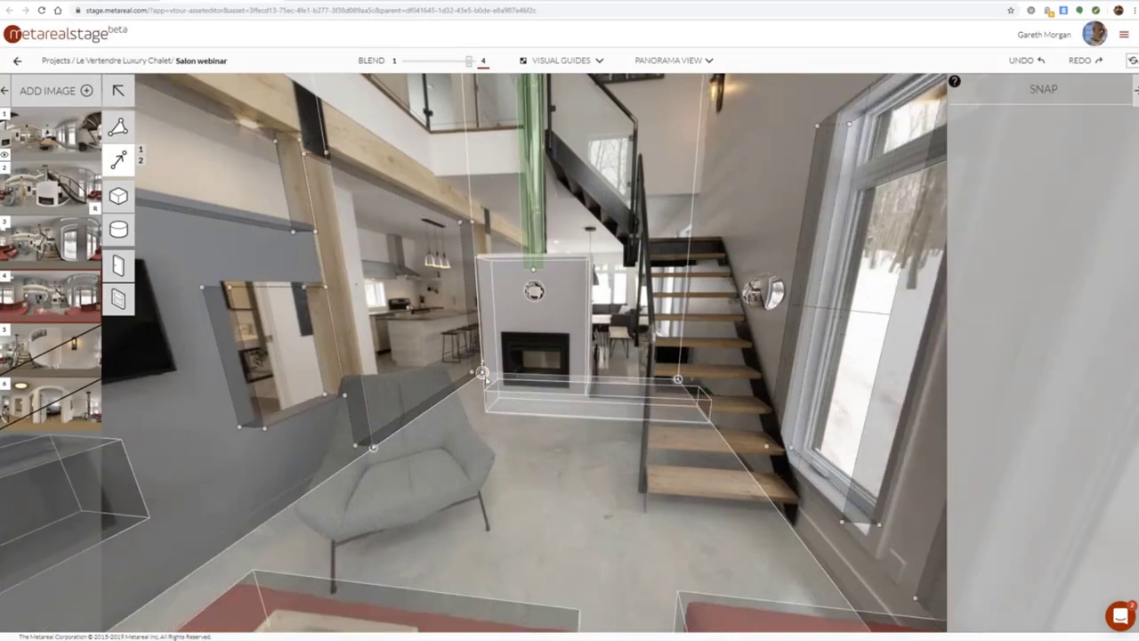
scroll(488, 381, "up", 2)
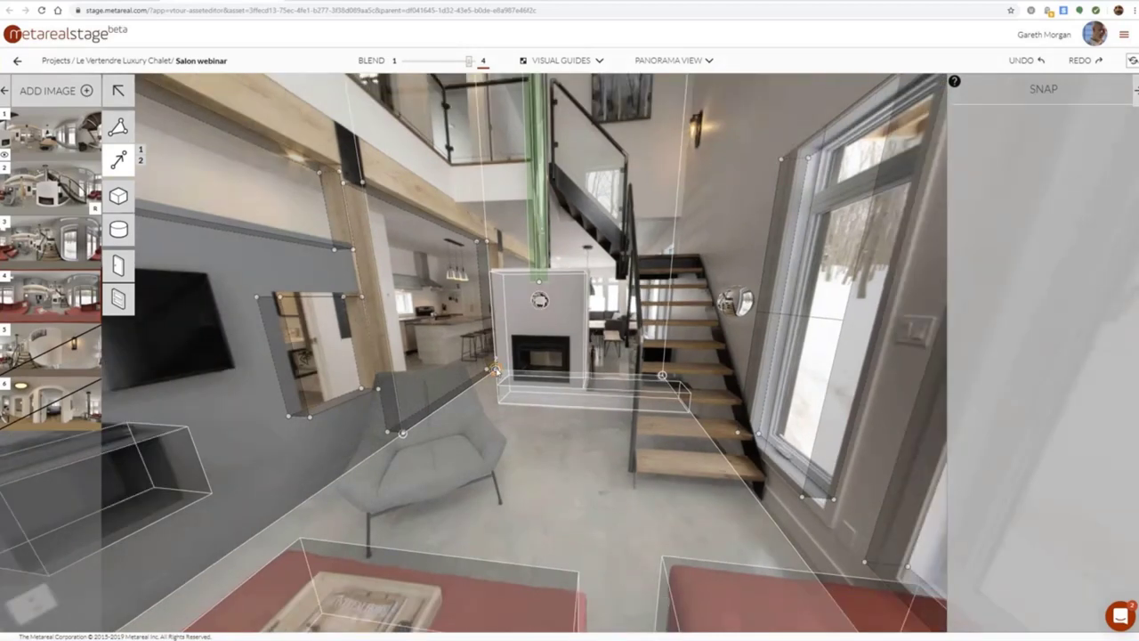
left_click_drag(496, 370, 497, 370)
left_click_drag(543, 439, 201, 380)
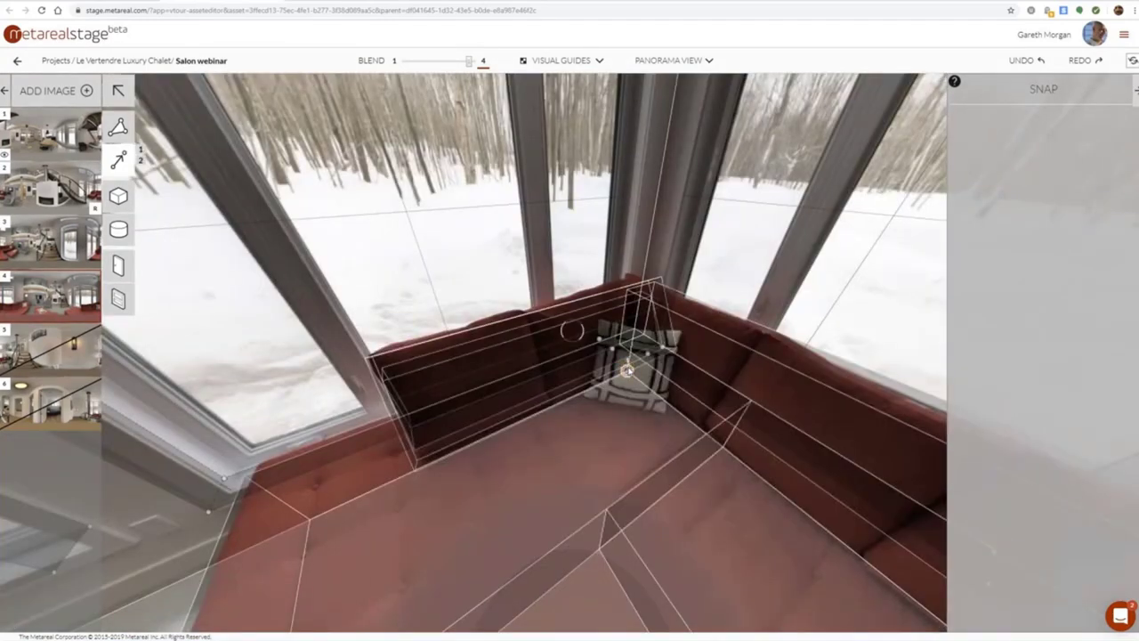
left_click_drag(627, 371, 626, 368)
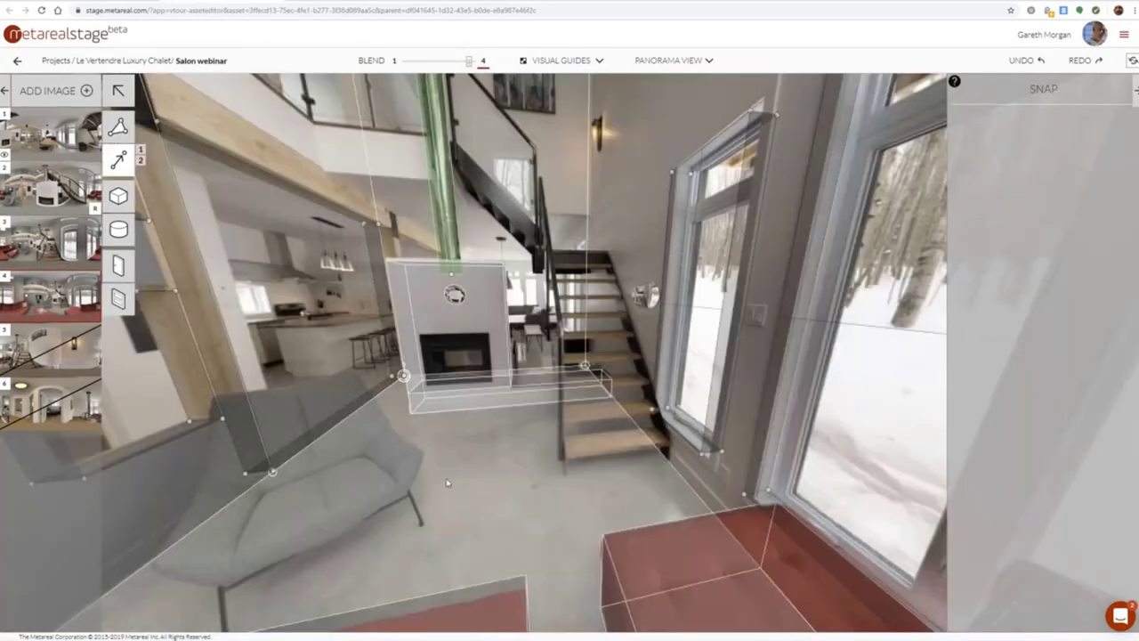
Check image 4's alignment with the room model along the TV wall, sofa, coffee table and windows
left_click_drag(448, 483, 644, 514)
left_click_drag(575, 488, 638, 481)
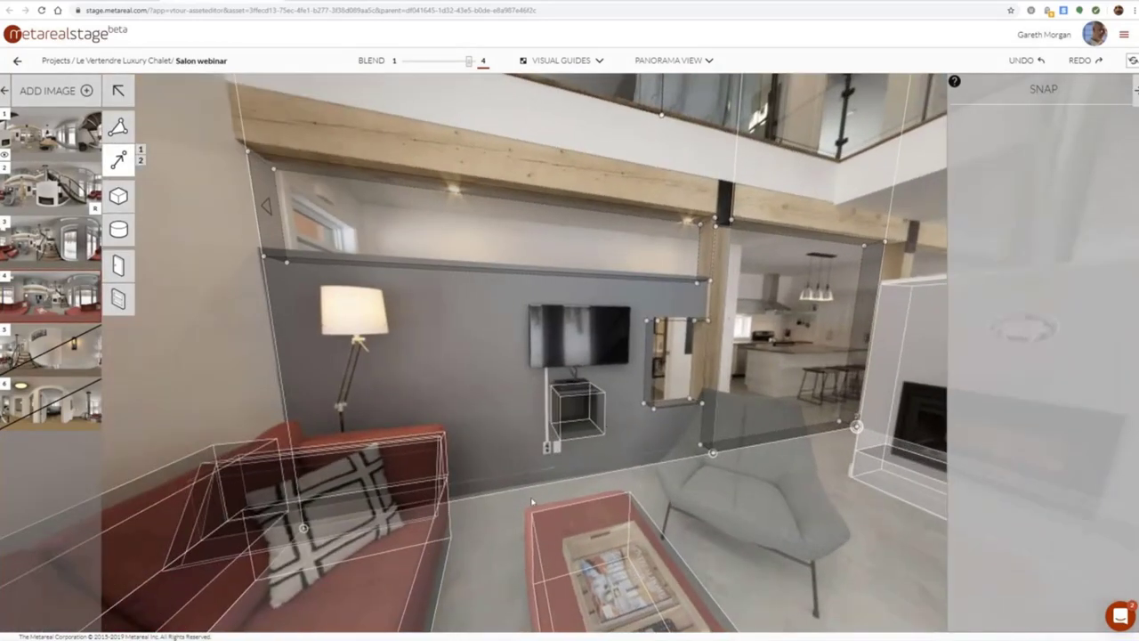
left_click_drag(474, 490, 654, 473)
scroll(546, 549, "down", 5)
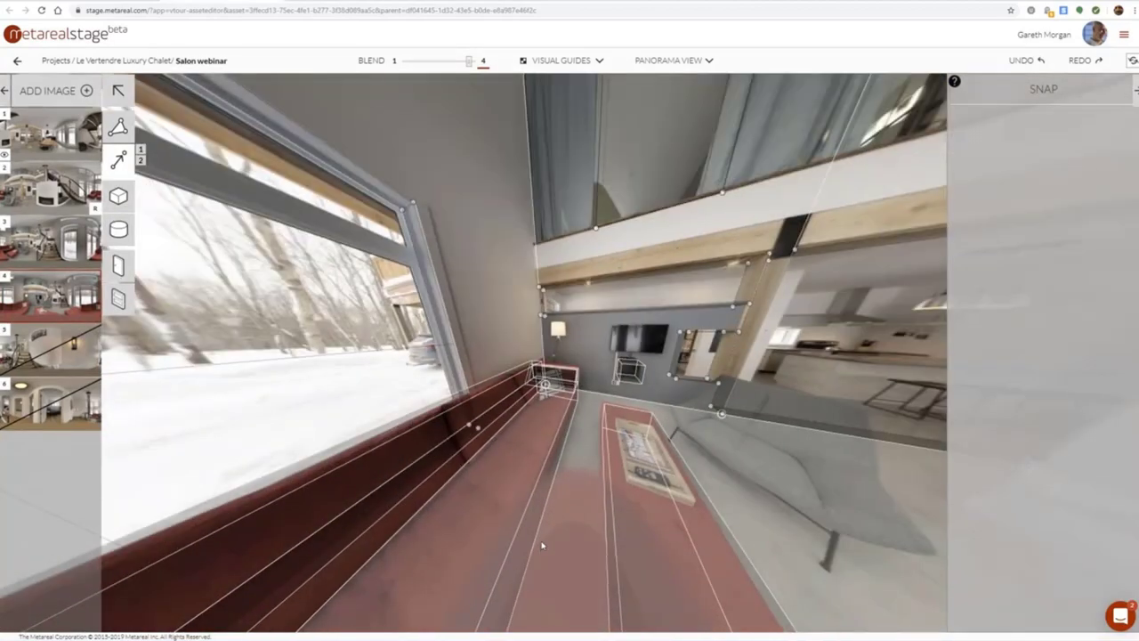
mouse_move(542, 546)
left_mouse_down()
mouse_move(542, 461)
mouse_move(689, 453)
left_mouse_up()
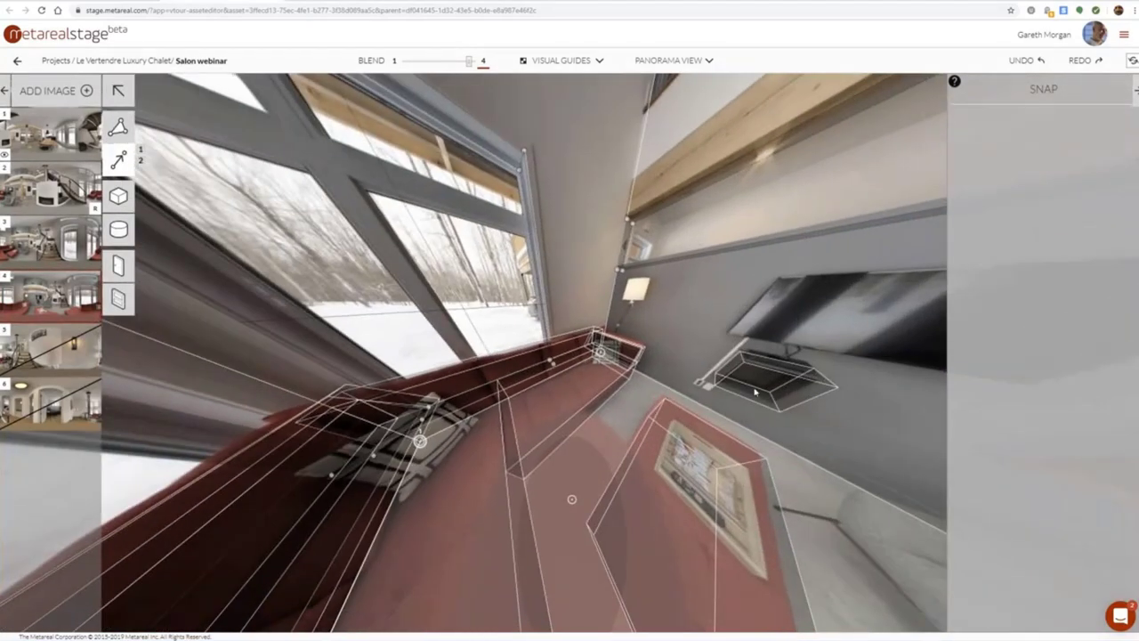
Review image 4's model overlay from the sofa cushions across to the armchair, fireplace and staircase
left_click_drag(757, 401, 628, 460)
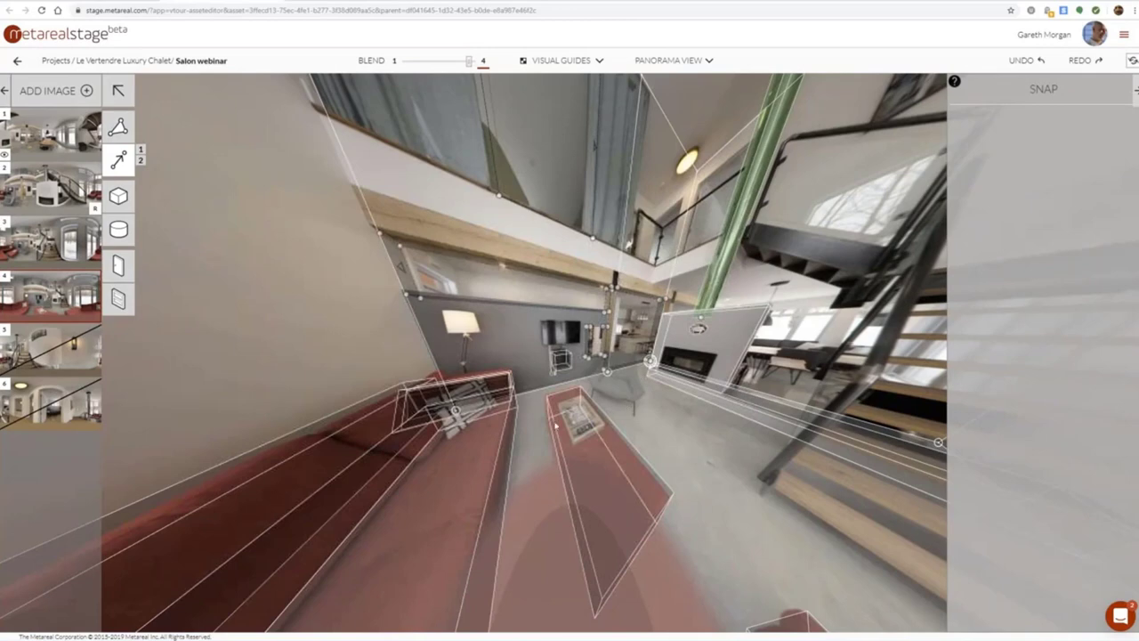
left_click_drag(556, 425, 463, 415)
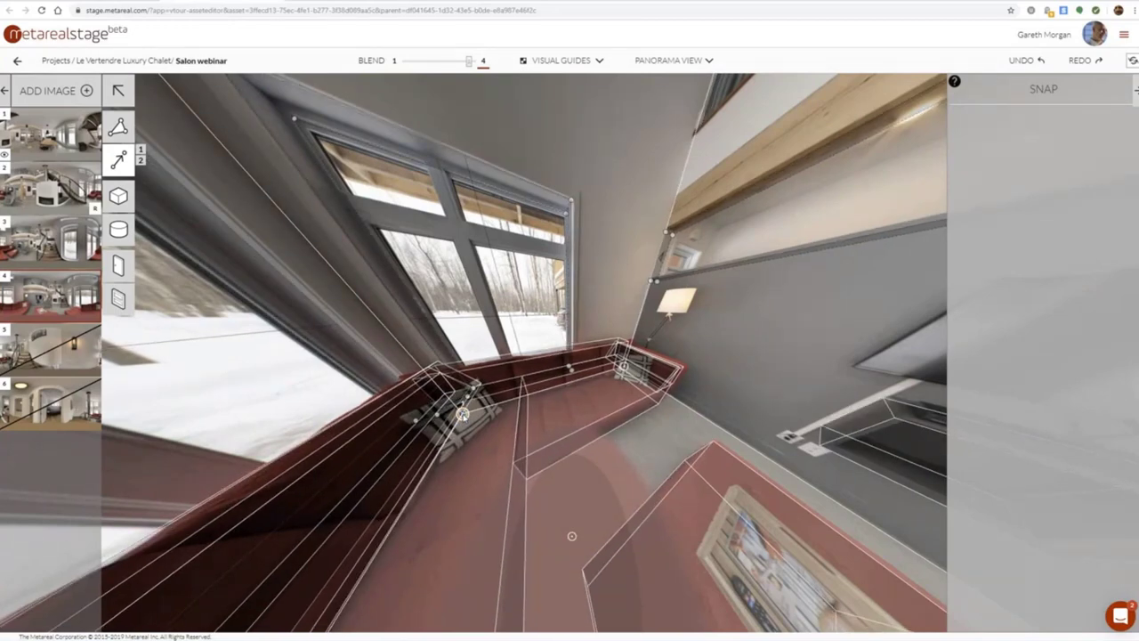
left_click_drag(830, 353, 656, 460)
scroll(673, 463, "up", 8)
left_click_drag(689, 526, 465, 406)
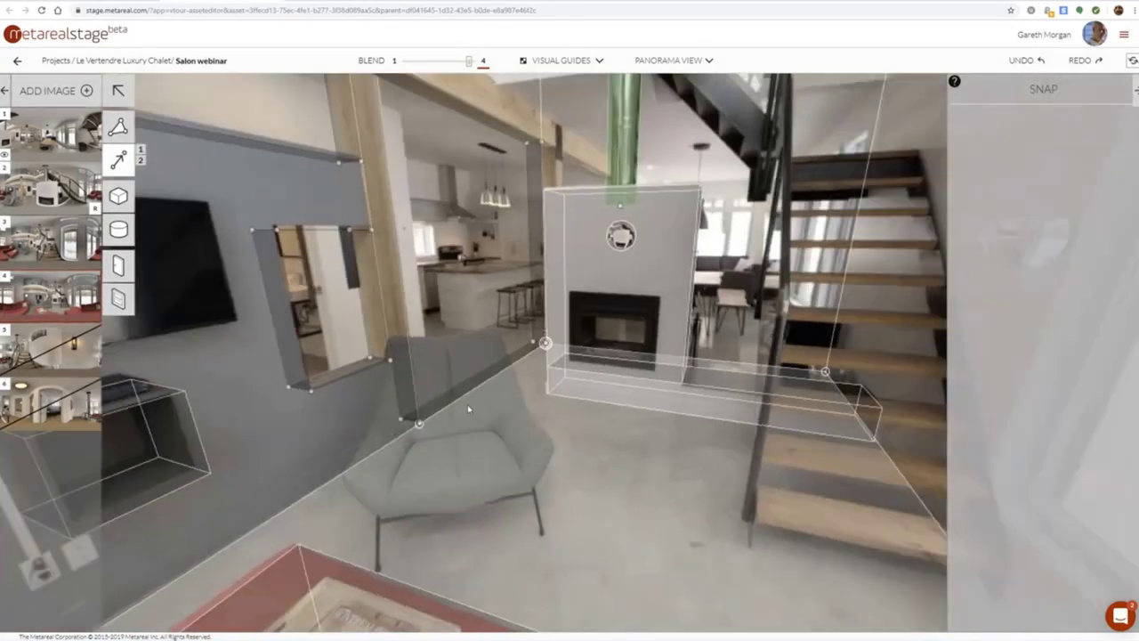
Look over unaligned image 5 and compare its staircase and seating area with the stairs in image 2
left_click(45, 359)
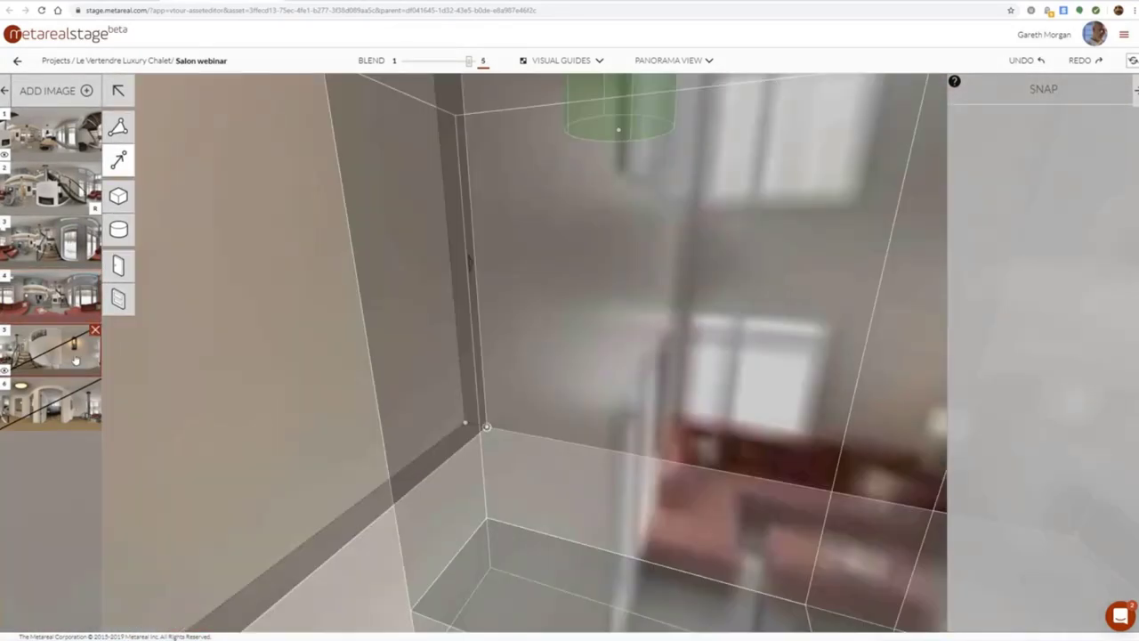
scroll(554, 371, "down", 5)
left_click_drag(594, 387, 345, 304)
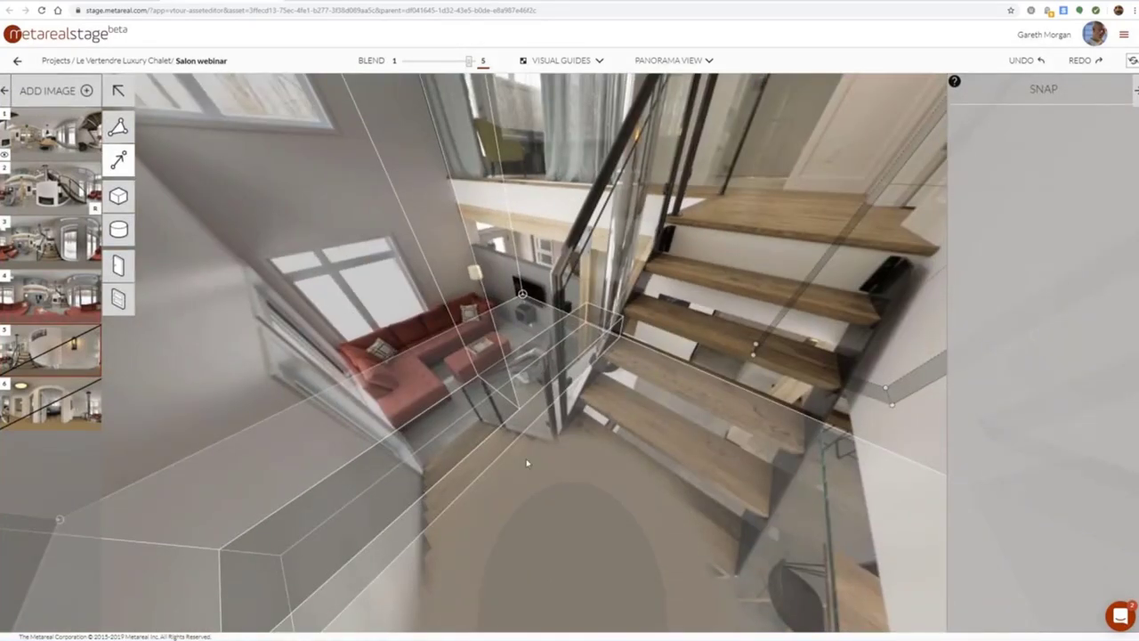
left_click(55, 192)
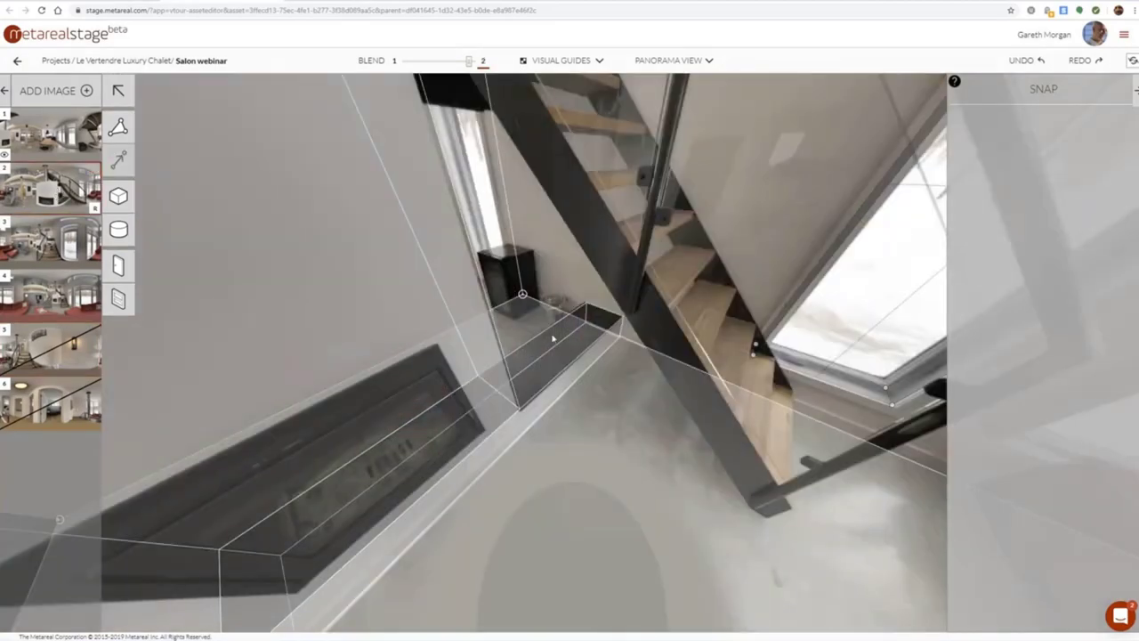
left_click_drag(373, 347, 371, 477)
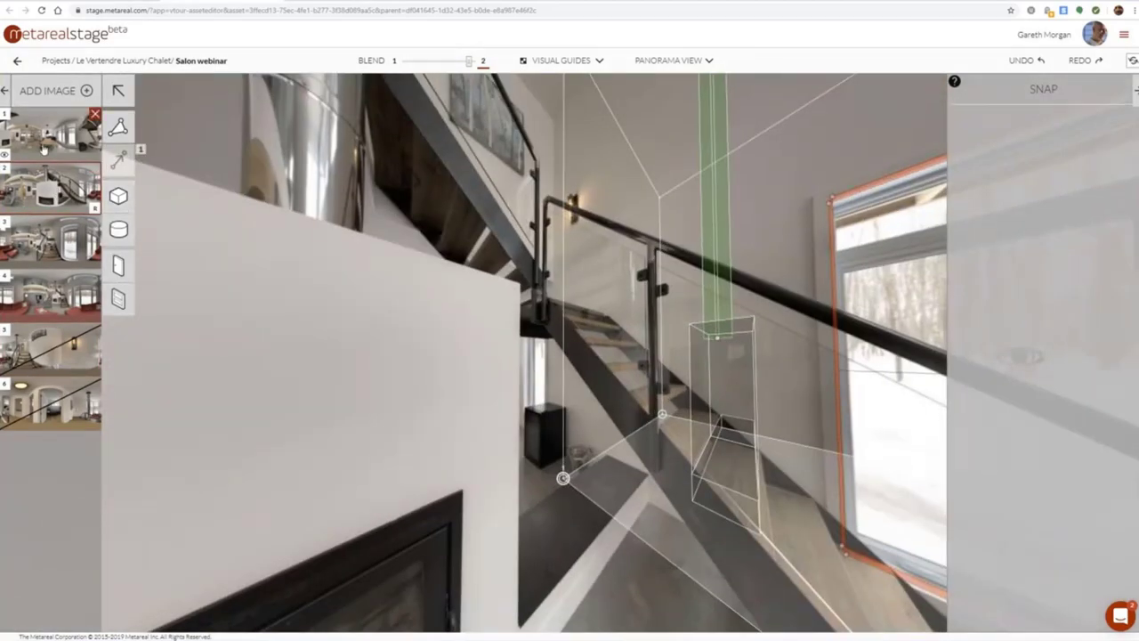
left_click(123, 201)
scroll(649, 267, "up", 5)
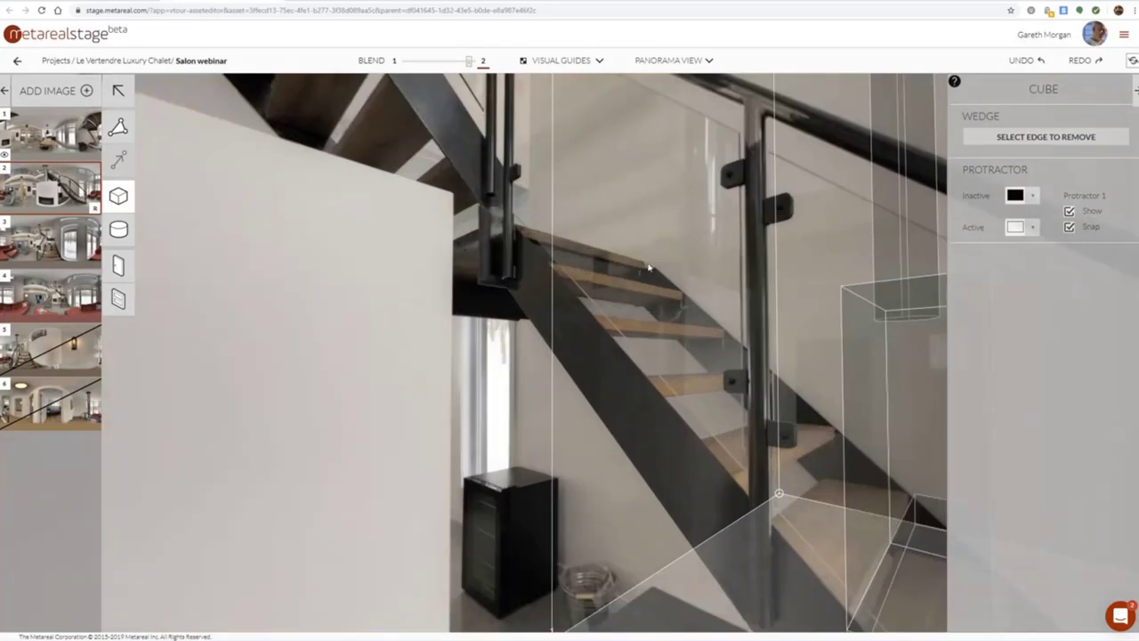
left_click(648, 267)
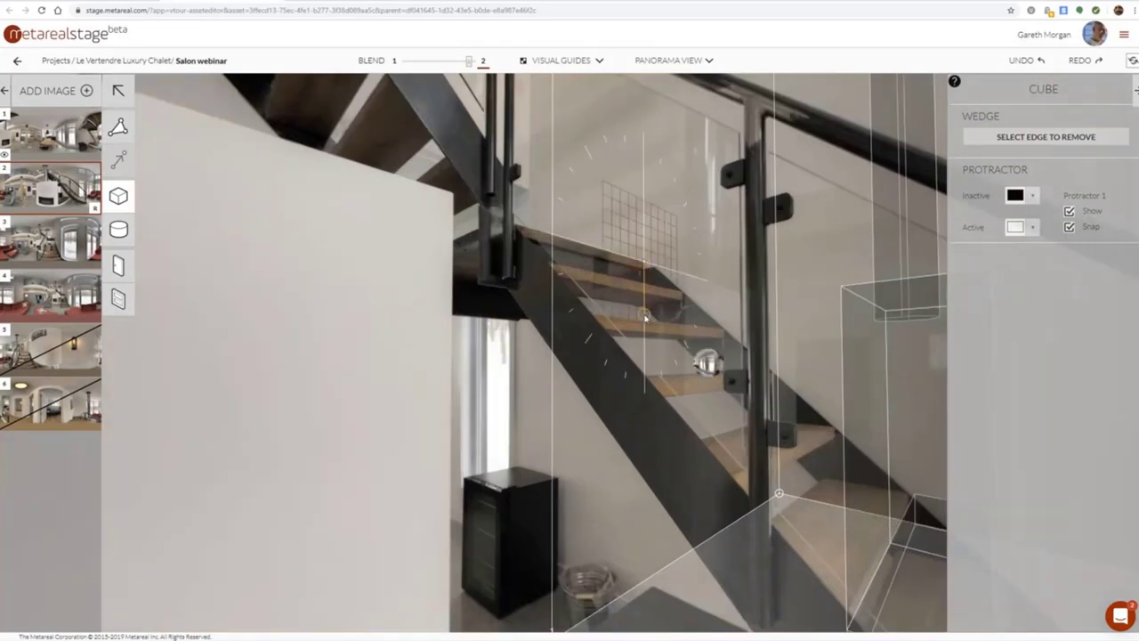
left_click(647, 313)
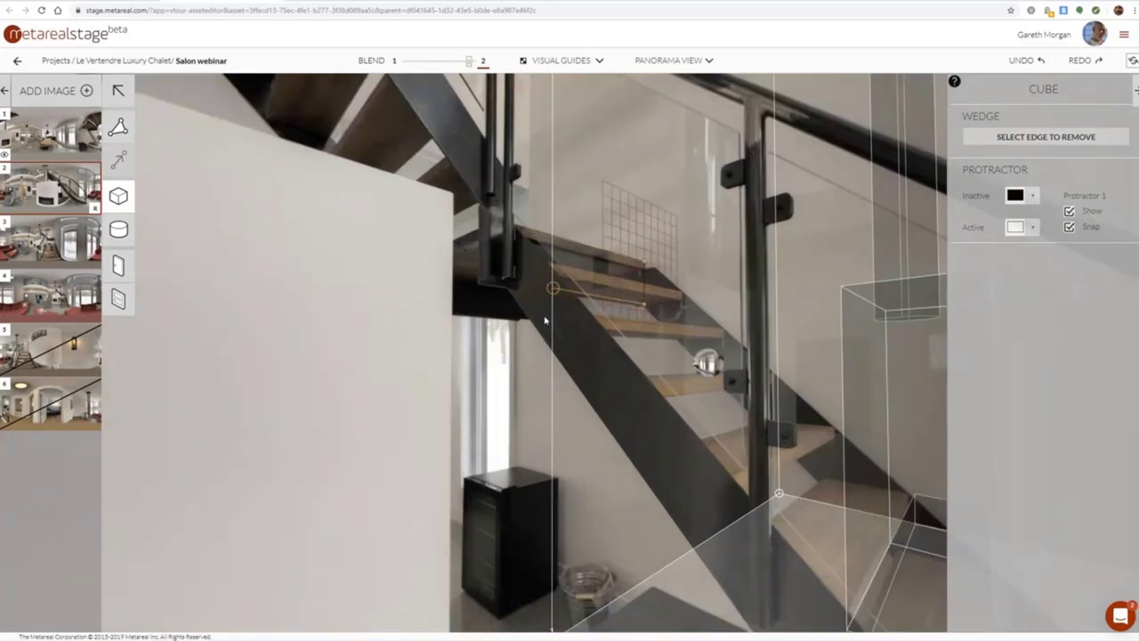
key("Escape")
scroll(567, 340, "down", 5)
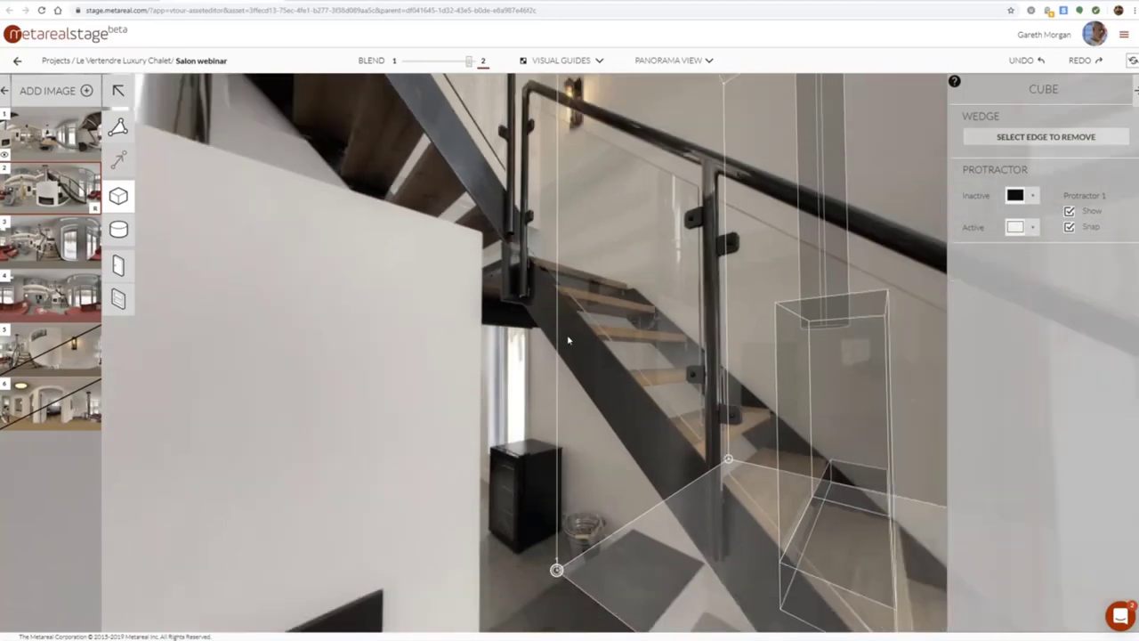
Compare the staircase, fireplace and sofa area in images 1, 2 and 5 for features usable as alignment references
left_click_drag(608, 335, 256, 267)
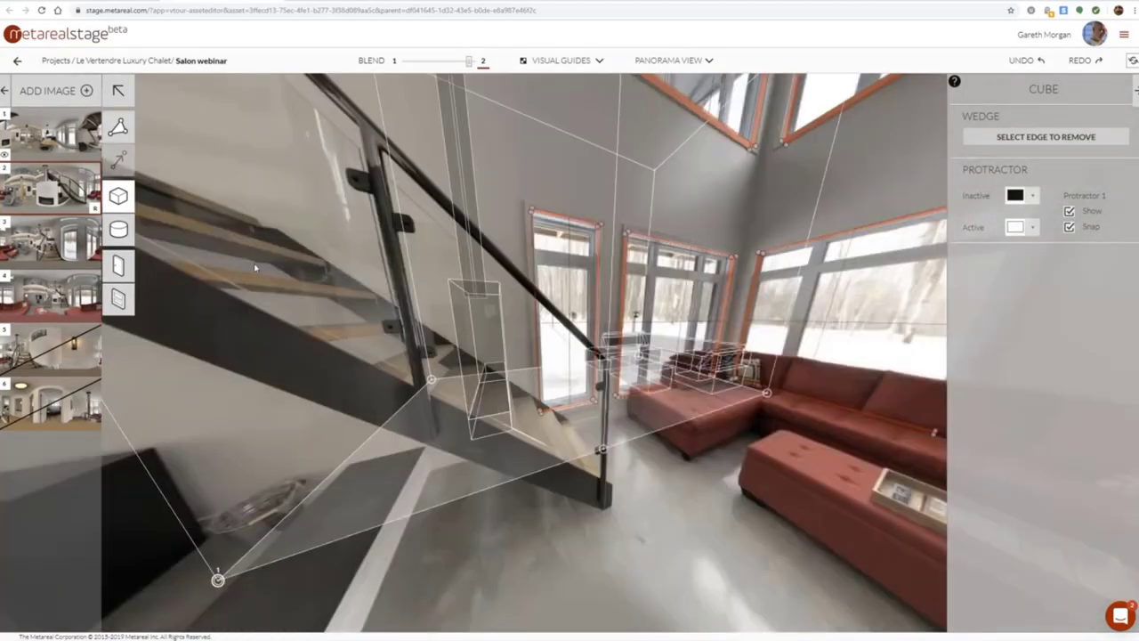
left_click(119, 90)
left_click(56, 142)
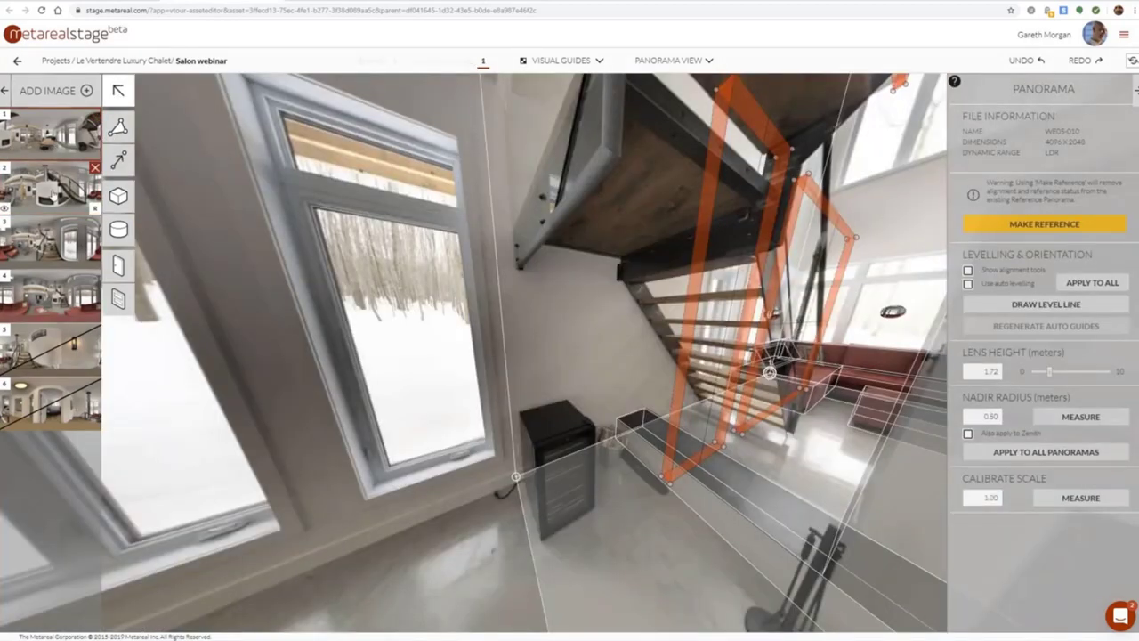
left_click(54, 195)
left_click(412, 330)
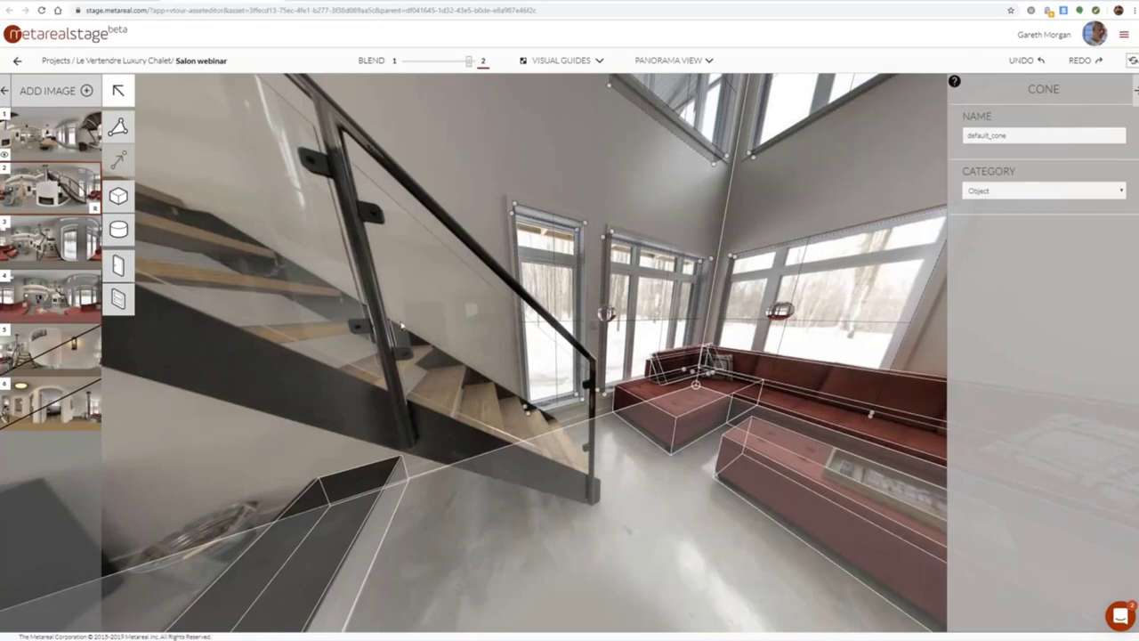
left_click(39, 307)
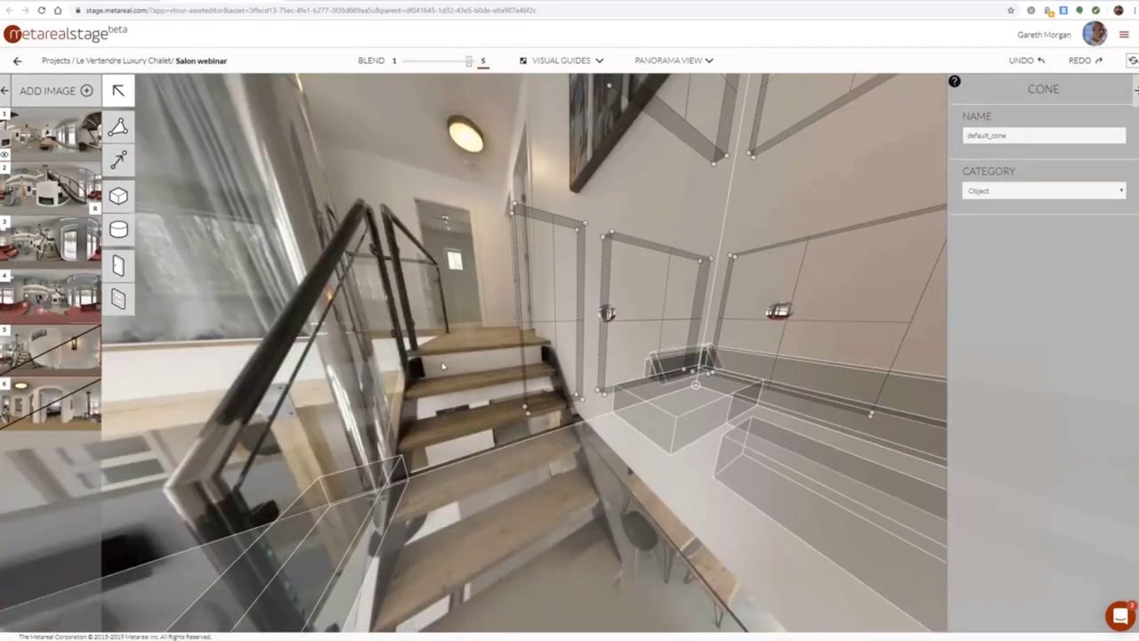
left_click_drag(442, 364, 595, 314)
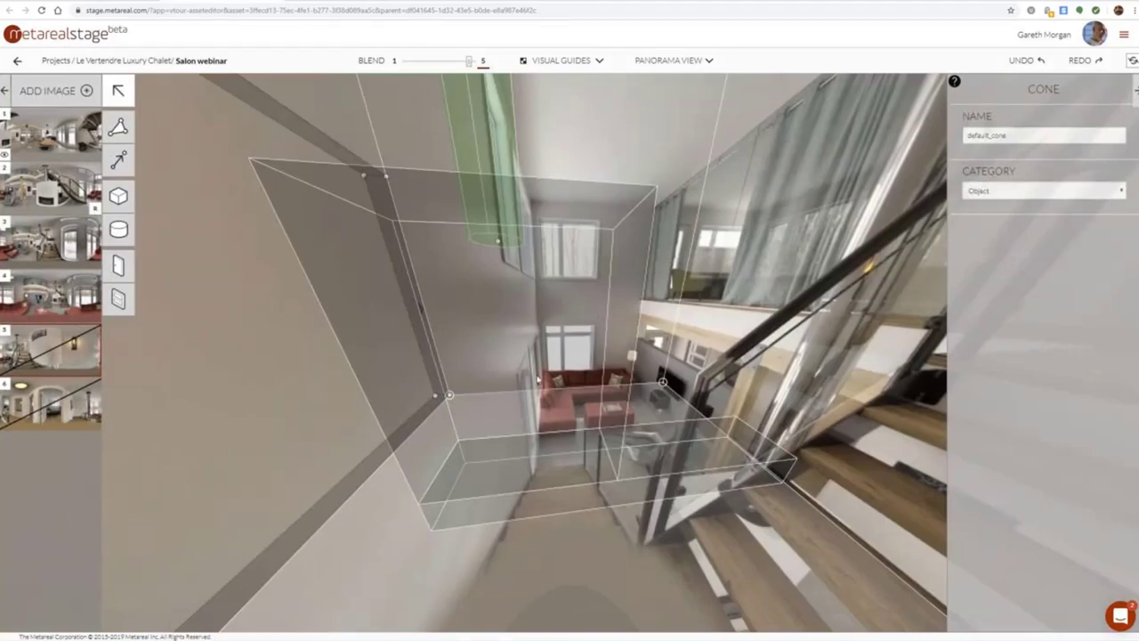
left_click_drag(539, 379, 235, 297)
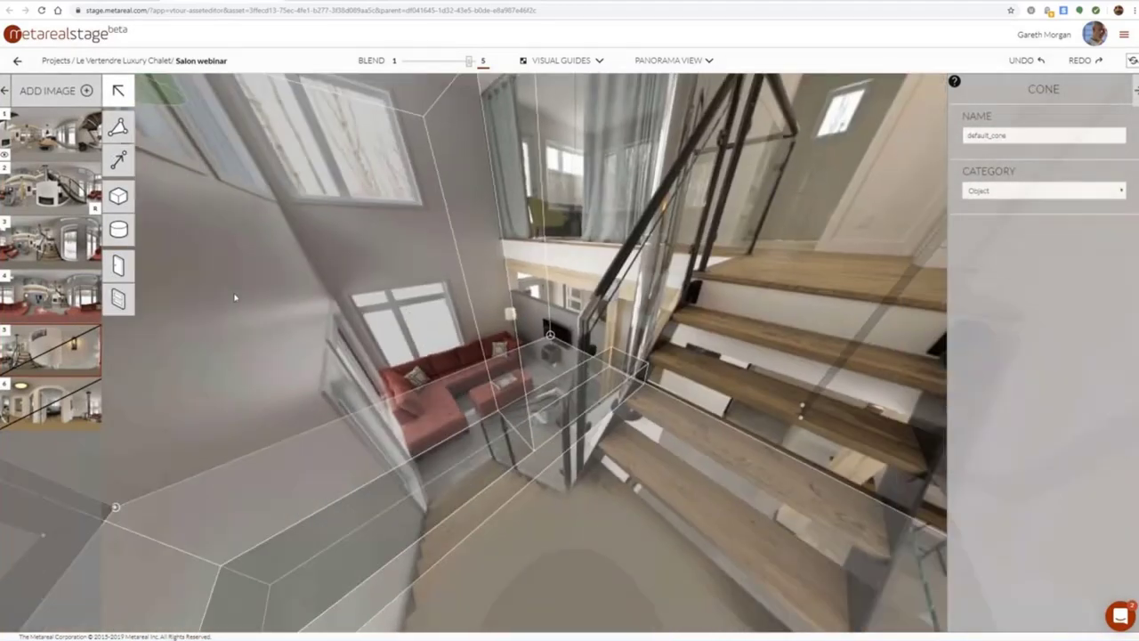
In image 2, draw a flat cube over the staircase landing beside the fireplace
left_click(54, 188)
left_click_drag(654, 334, 439, 322)
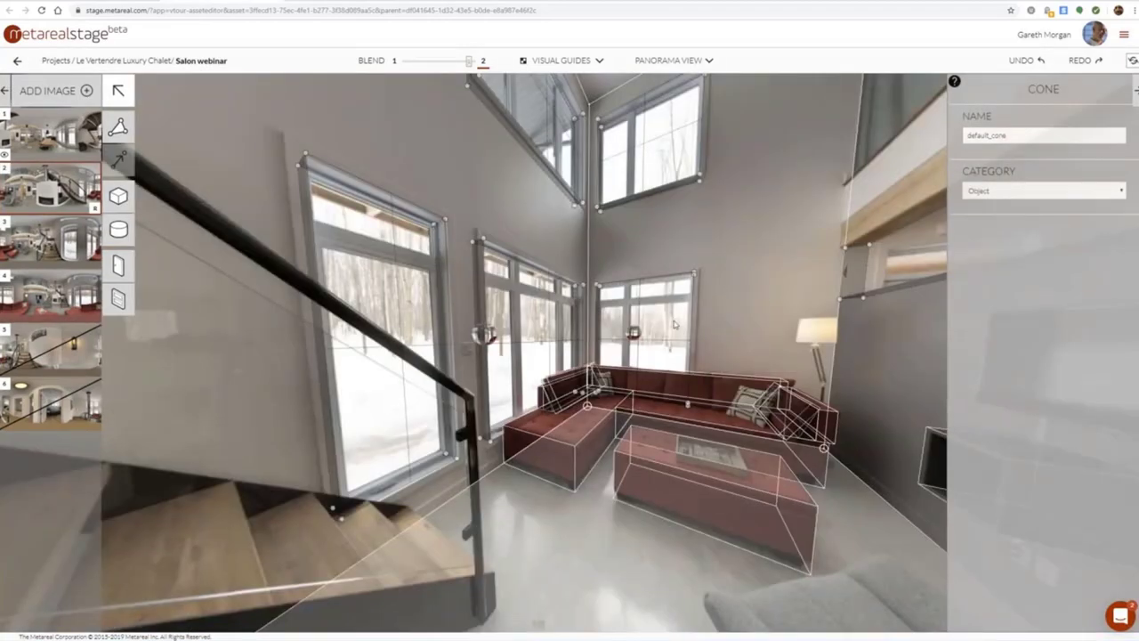
left_click(121, 96)
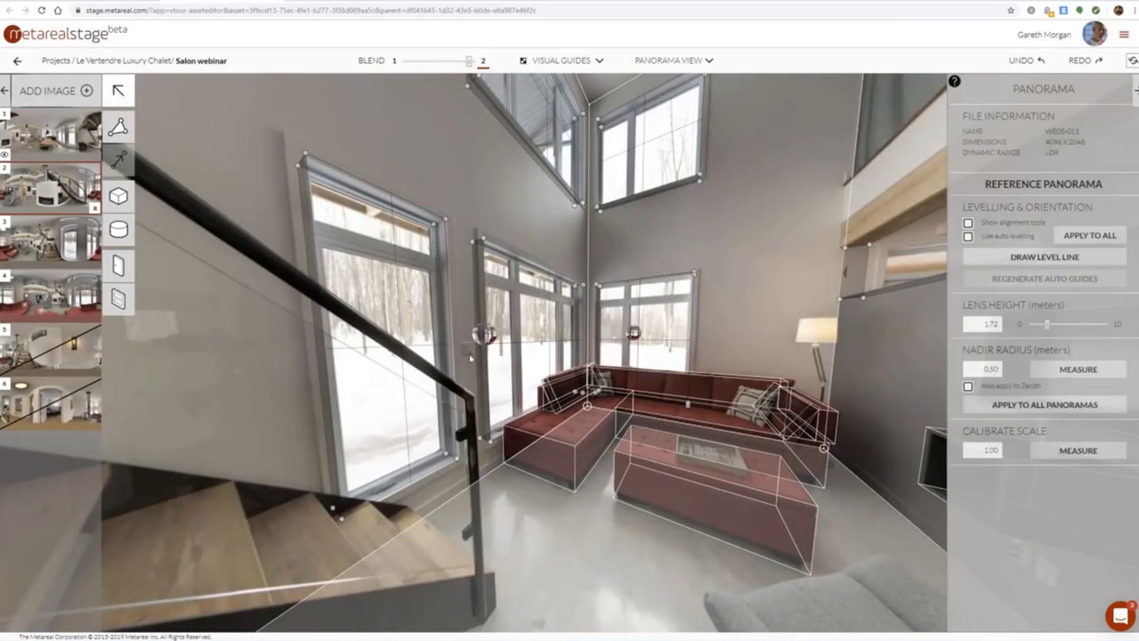
left_click_drag(488, 314, 783, 289)
left_click_drag(498, 249, 618, 252)
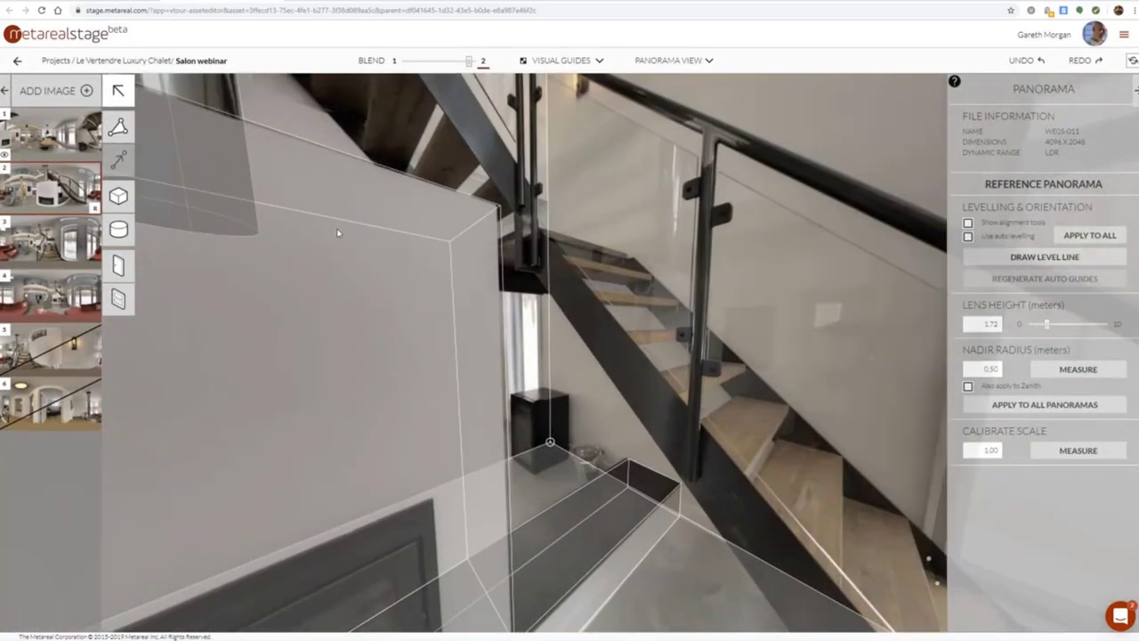
left_click(118, 196)
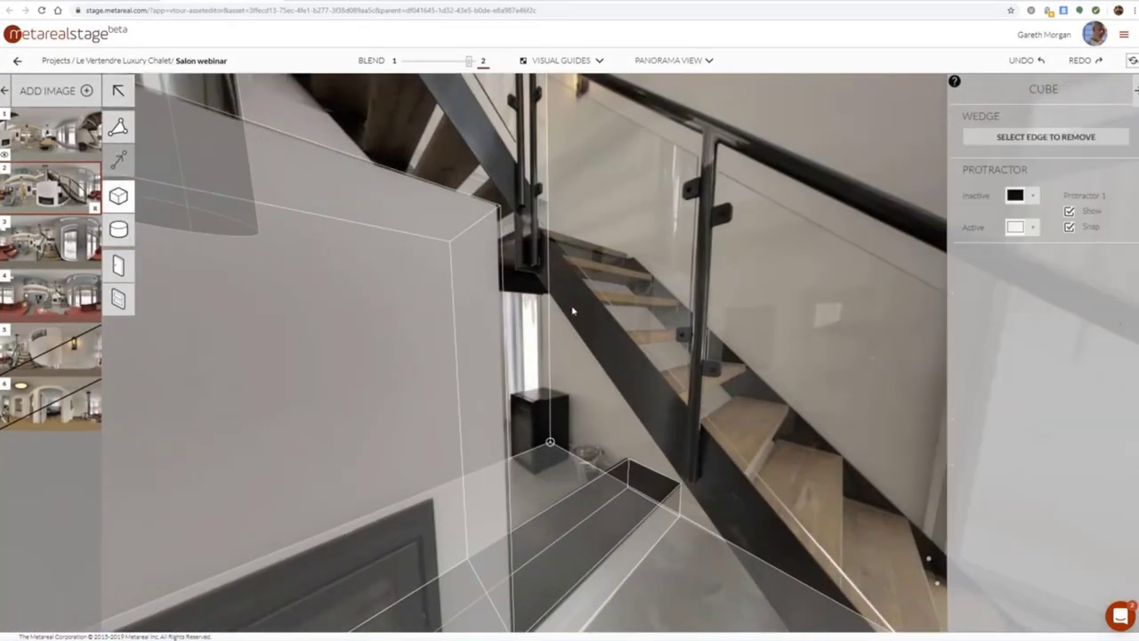
left_click(627, 256)
left_click(626, 283)
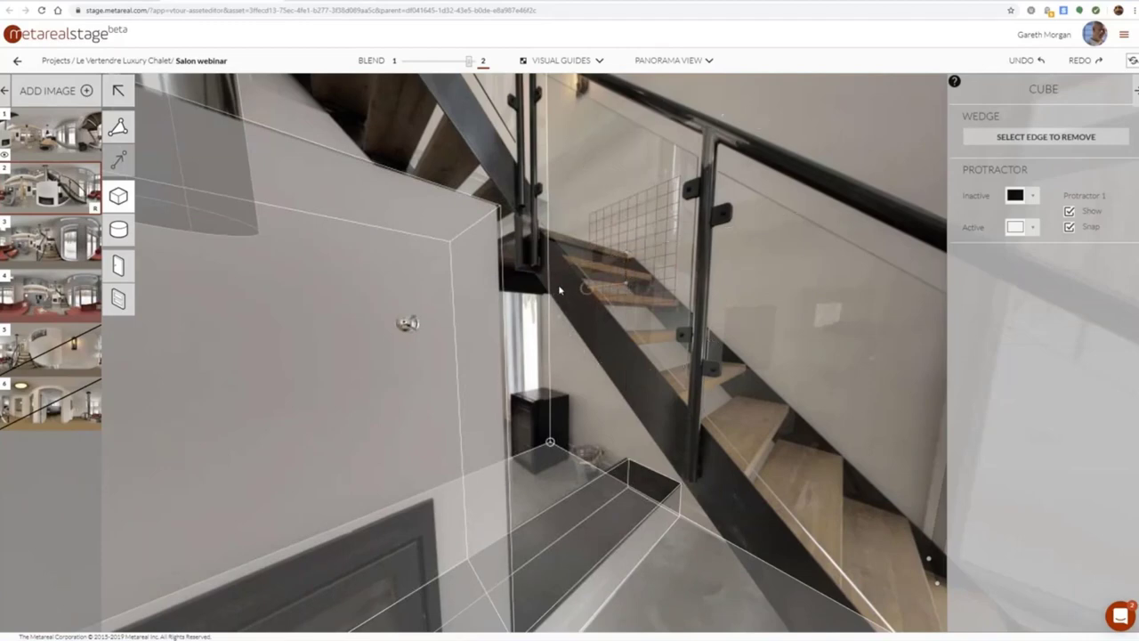
left_click(550, 294)
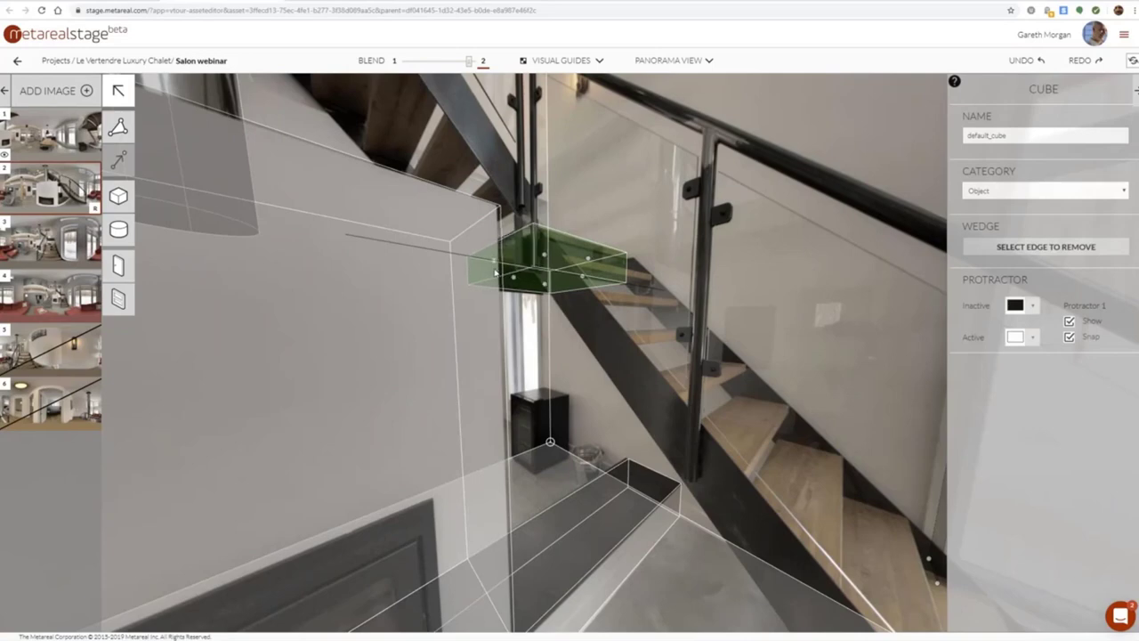
left_click(796, 309)
Add a second cube from the landing block's stair-side edge, sloping down along the stair flight
left_click_drag(677, 264, 579, 282)
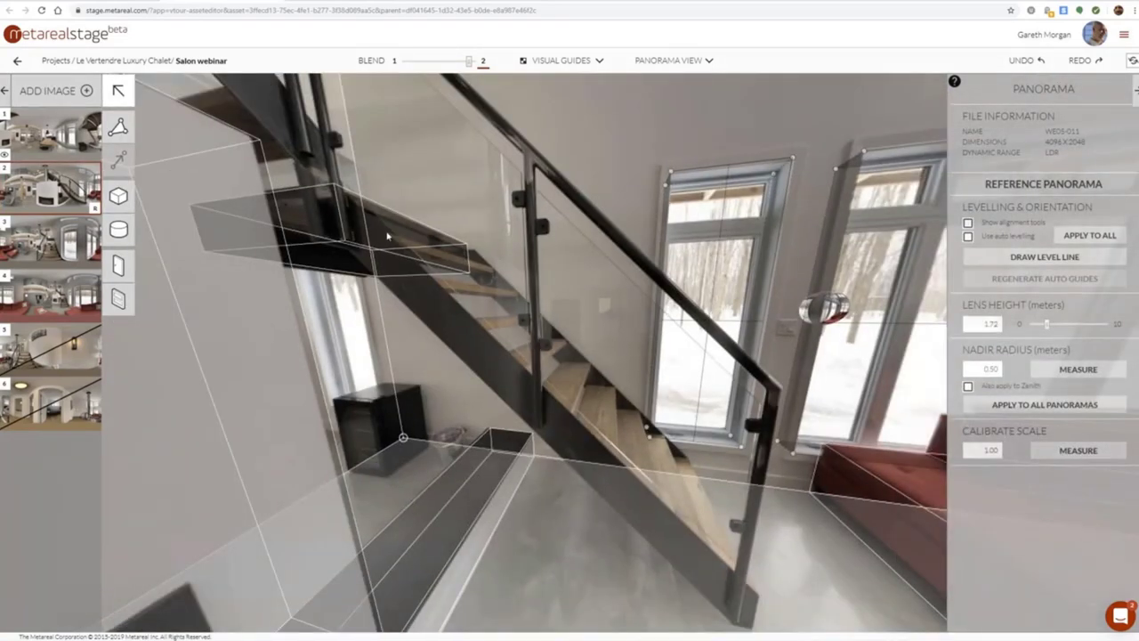
left_click(388, 235)
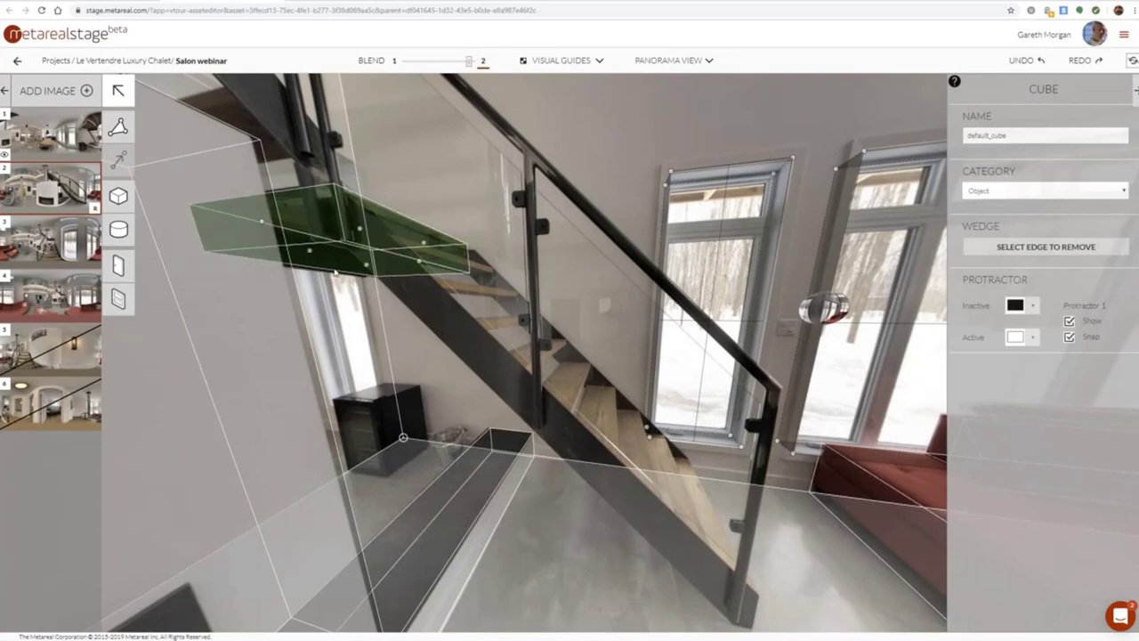
left_click(482, 206)
left_click(323, 259)
left_click(307, 271)
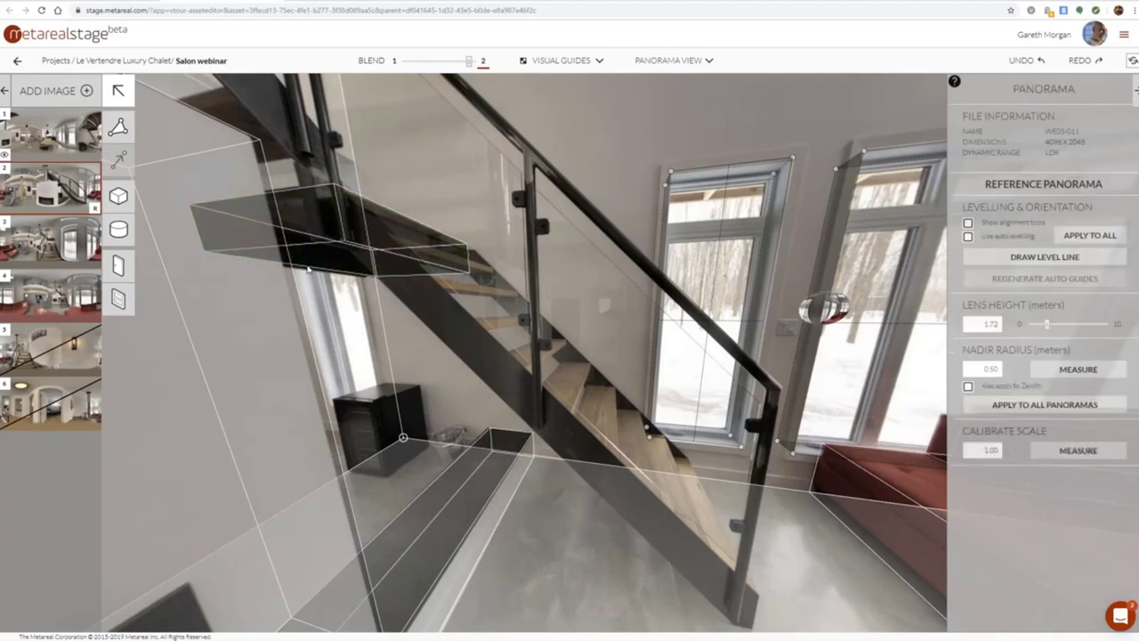
left_click(375, 228)
left_click_drag(374, 228, 630, 324)
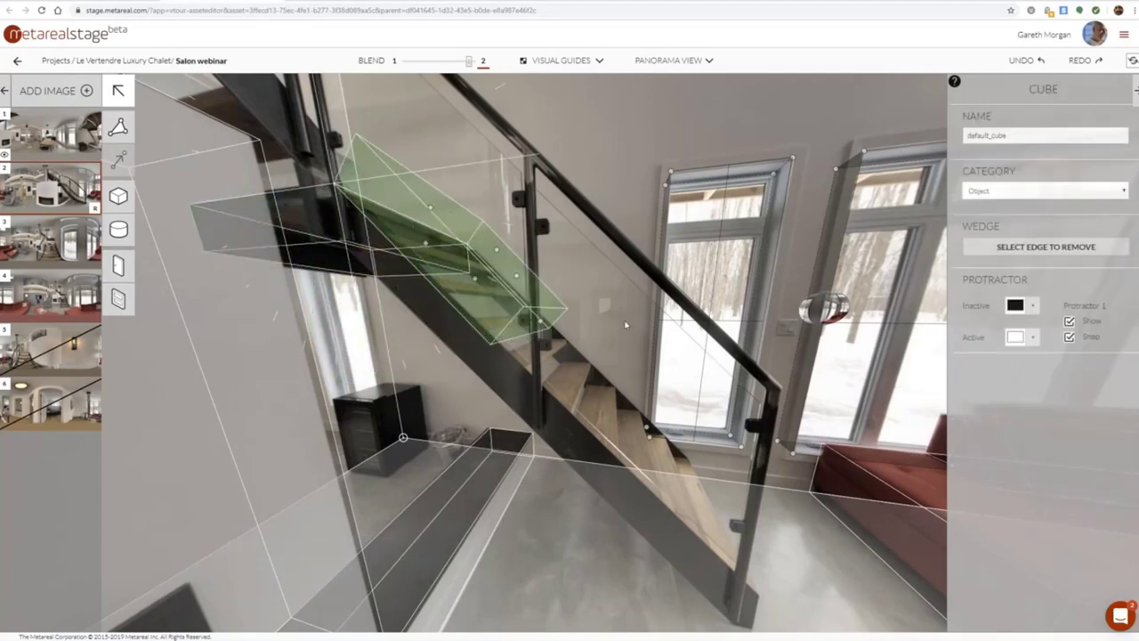
Stretch the sloped cube to the foot of the stairs and adjust its faces to fit the treads and stringer
left_click_drag(539, 324, 782, 486)
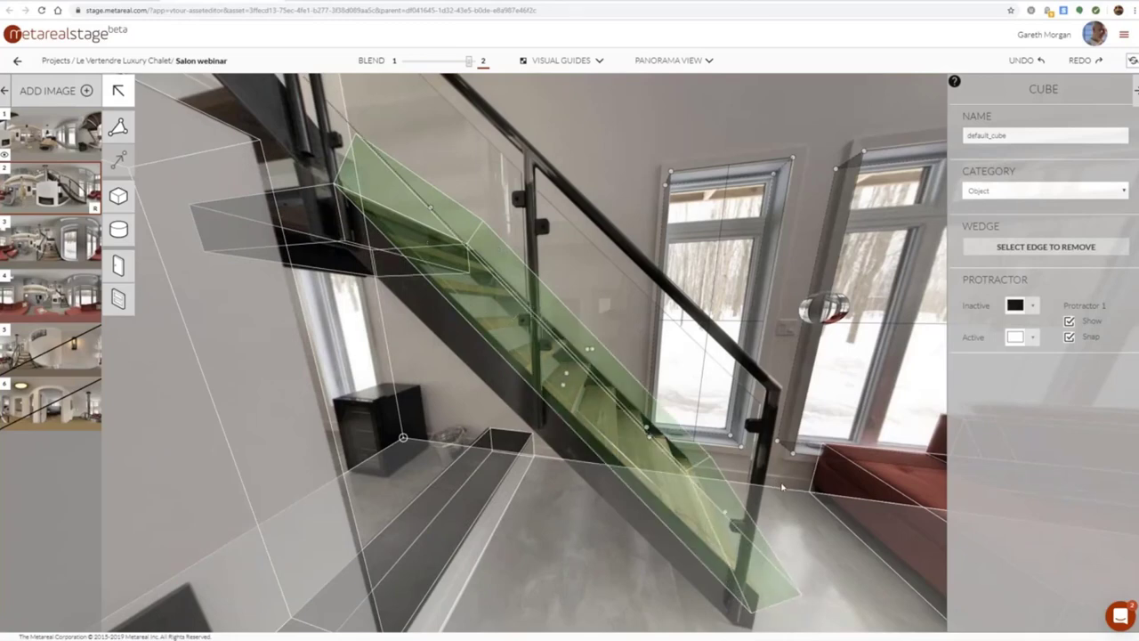
left_click_drag(591, 352, 536, 380)
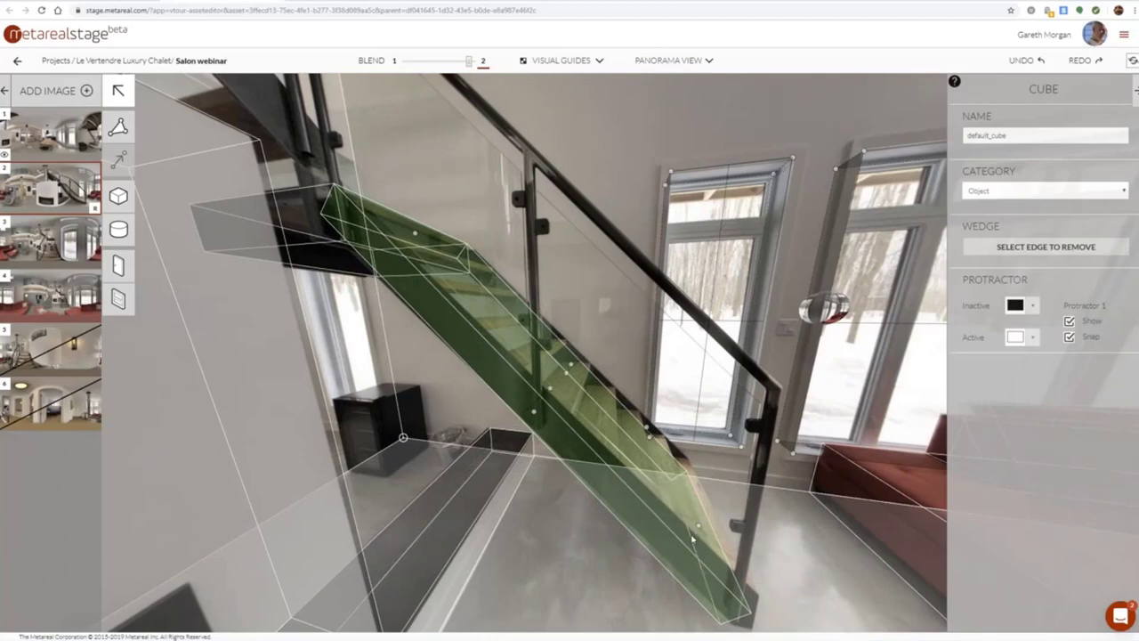
key("s")
left_click_drag(692, 539, 706, 534)
mouse_move(545, 411)
left_mouse_down()
mouse_move(535, 414)
mouse_move(552, 391)
left_mouse_up()
left_click(630, 244)
left_click_drag(630, 244, 488, 295)
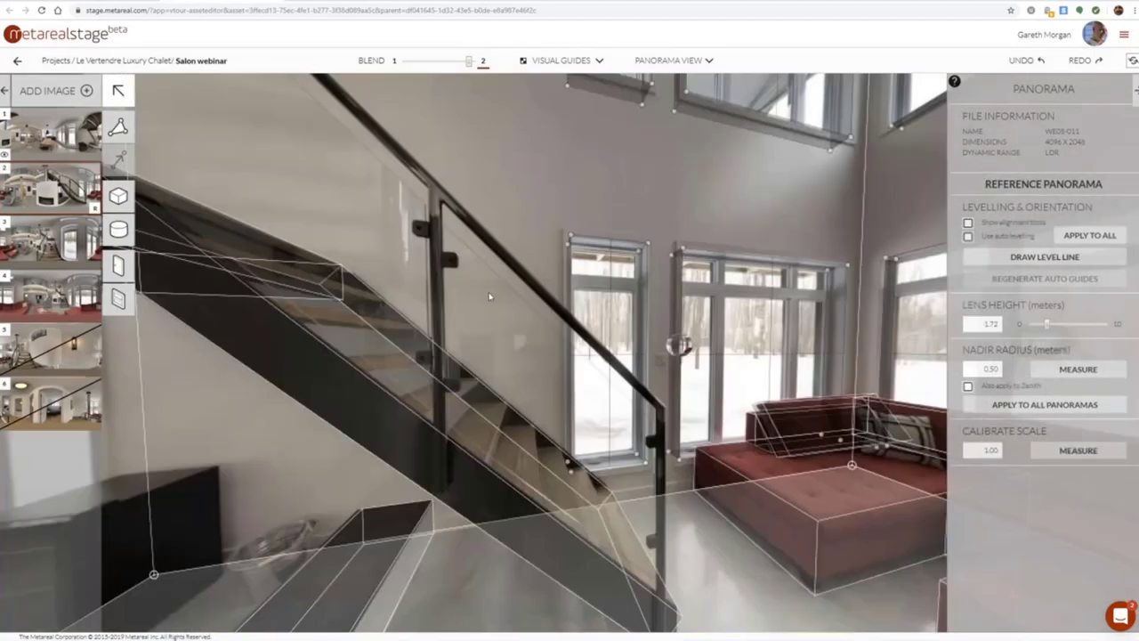
left_click_drag(563, 329, 848, 400)
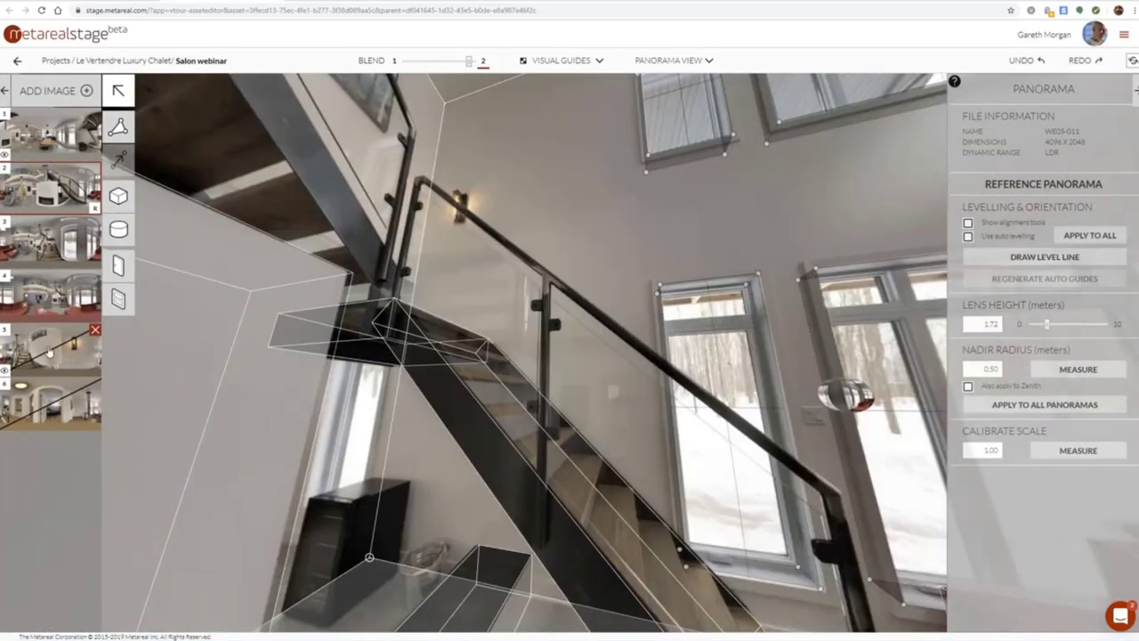
In image 5, place the first alignment point, matching the model's floor corner behind the sofa to that corner in the photo
left_click(67, 339)
scroll(472, 479, "down", 2)
left_click_drag(473, 479, 537, 256)
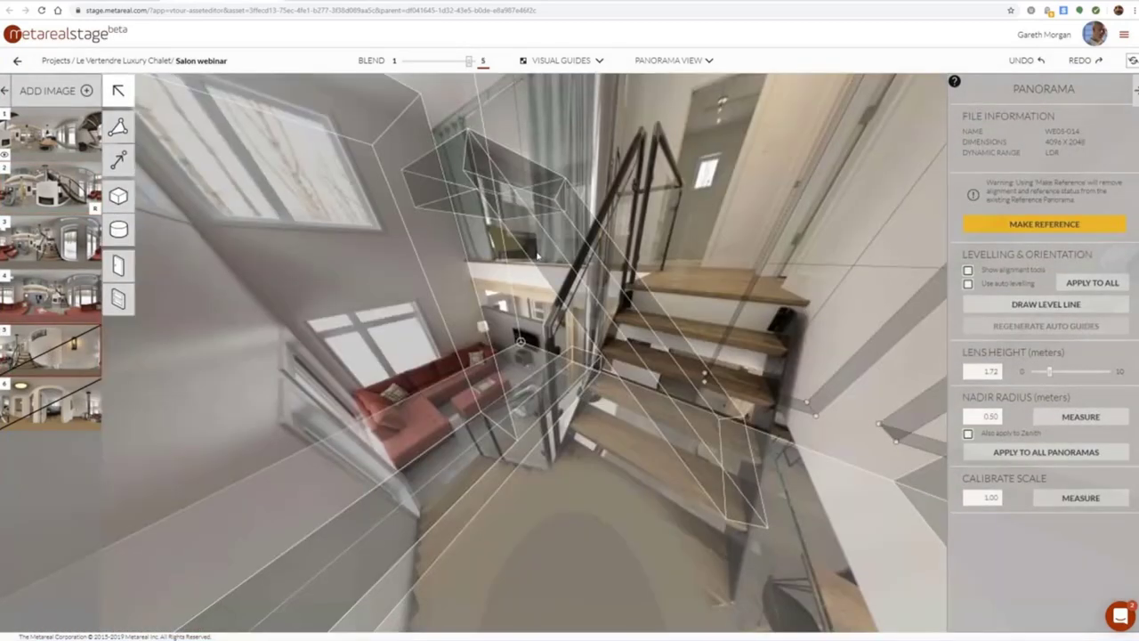
left_click_drag(494, 357, 225, 301)
left_click(121, 160)
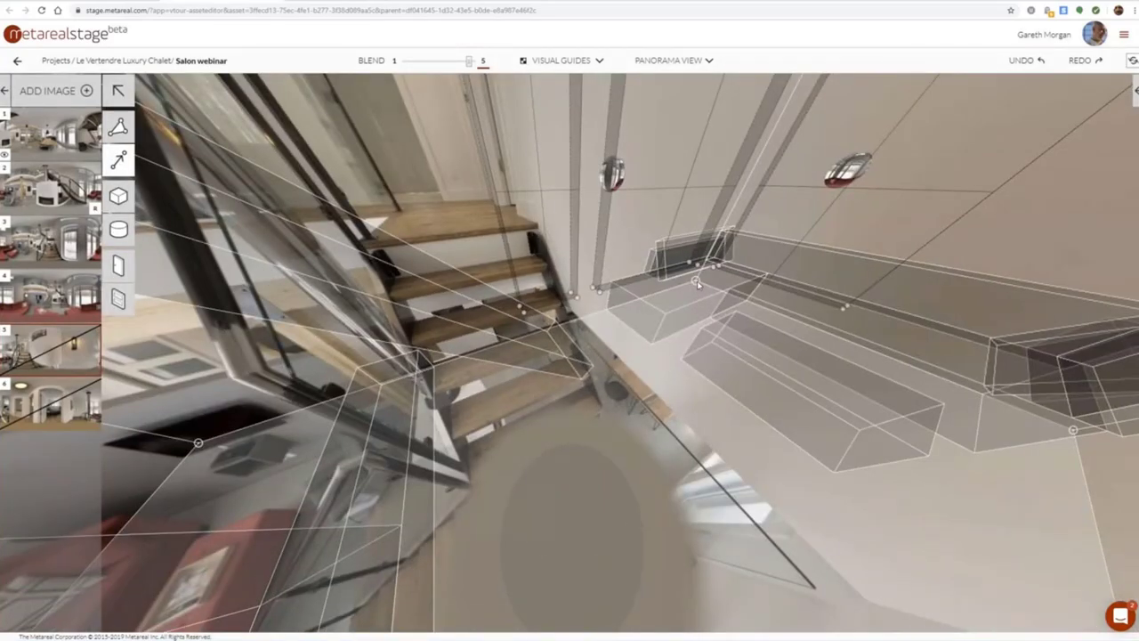
left_click(696, 282)
left_click_drag(406, 268, 579, 333)
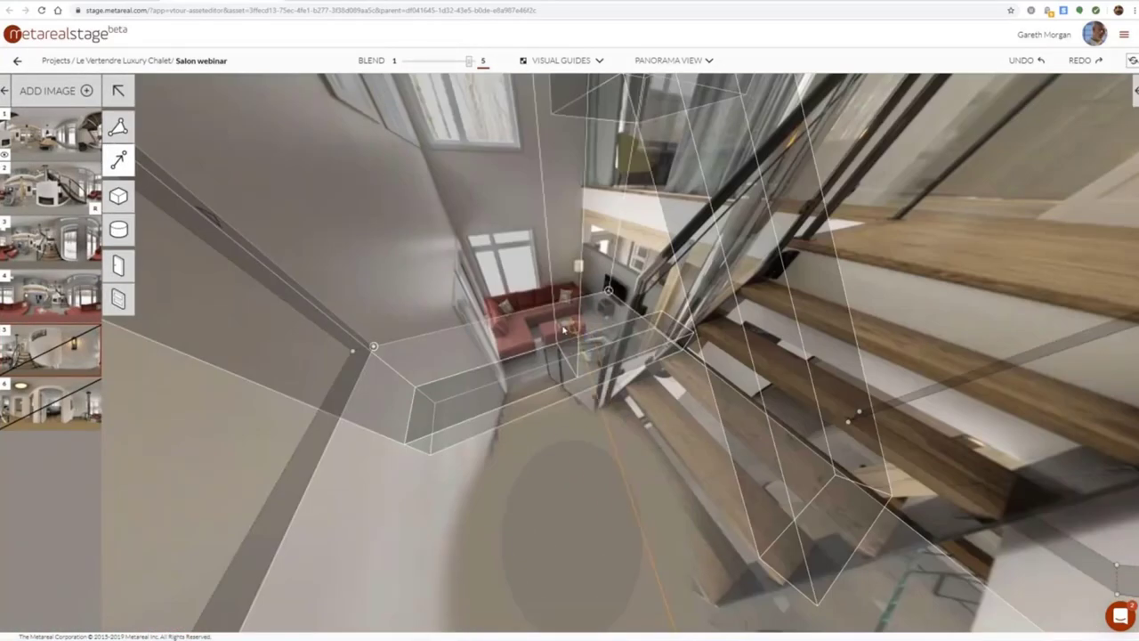
left_click(500, 325)
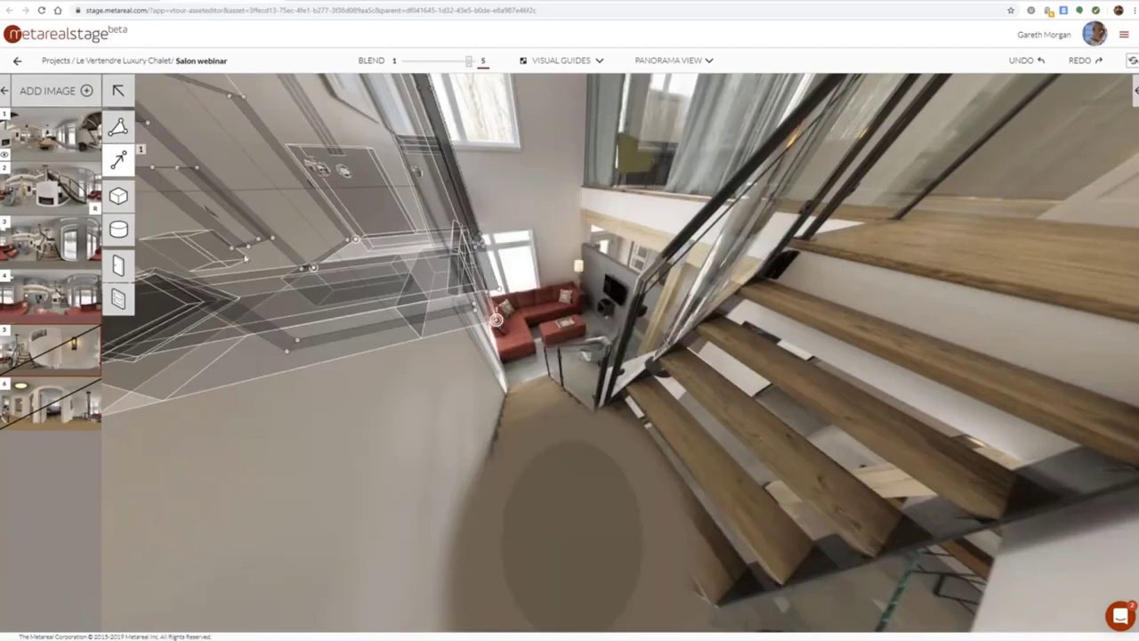
Place image 5's second alignment point for the model floor corner diagonally opposite the first, and show the alignment in plan view
left_click(755, 470)
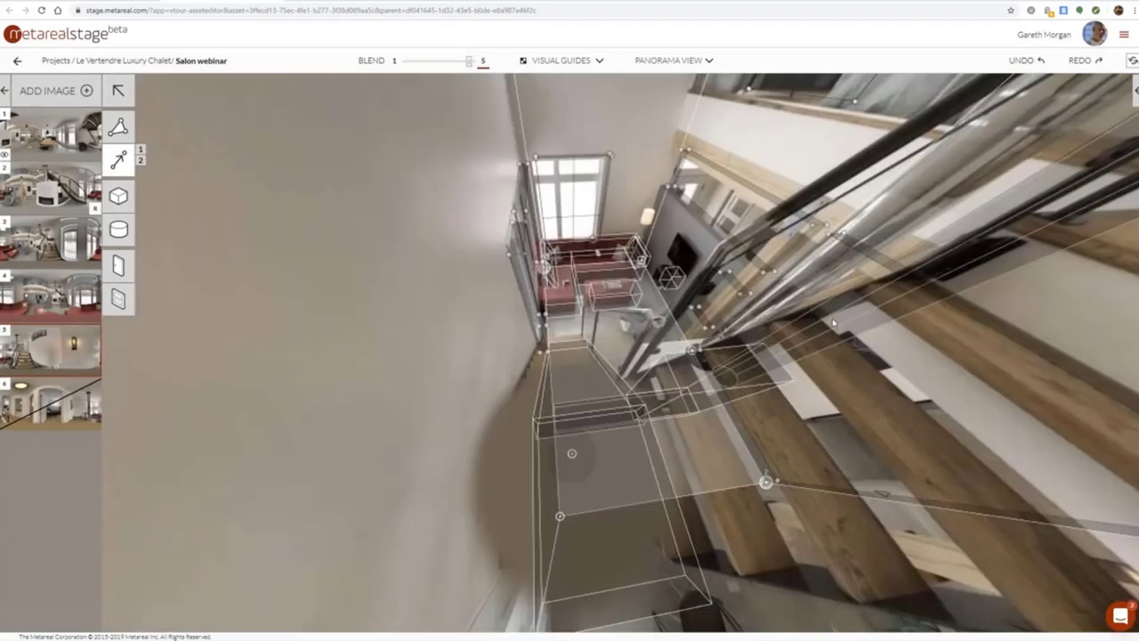
left_click(669, 59)
left_click(656, 87)
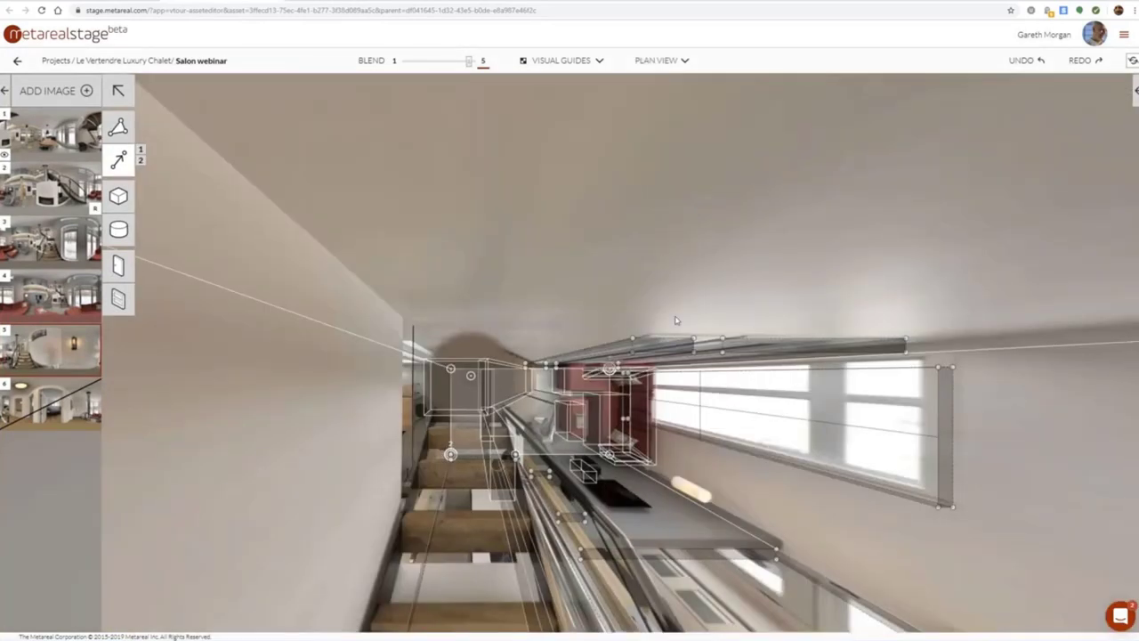
scroll(676, 321, "up", 5)
left_click_drag(550, 263, 571, 116)
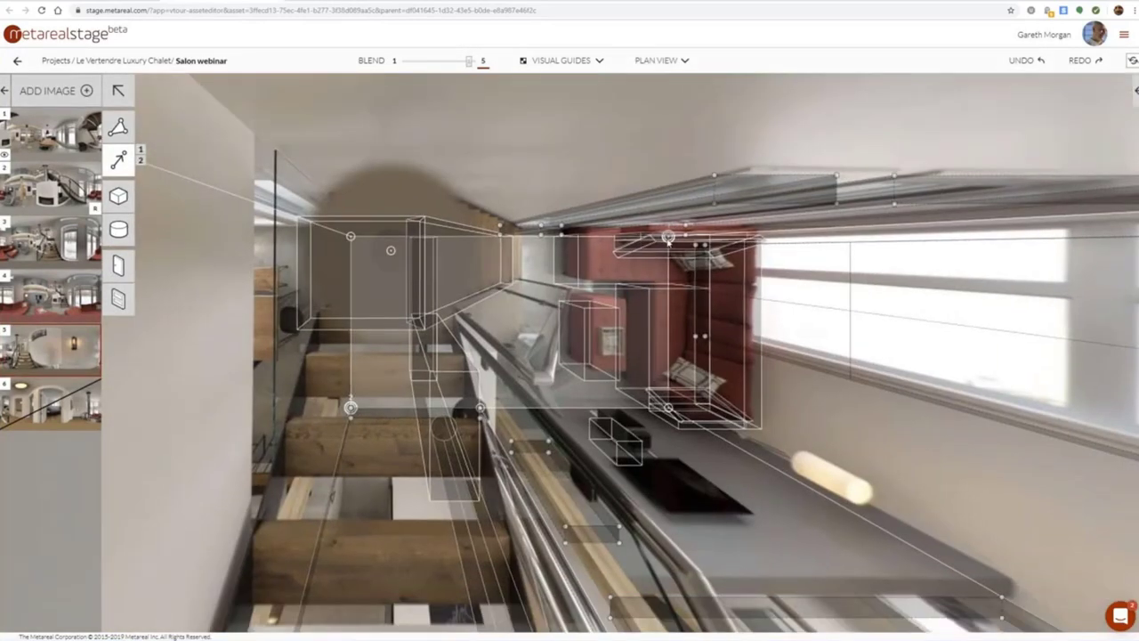
Nudge both alignment points of image 5 in plan view until the sofa and landing outlines fit the photo, then return to panorama view
left_click_drag(673, 240, 676, 238)
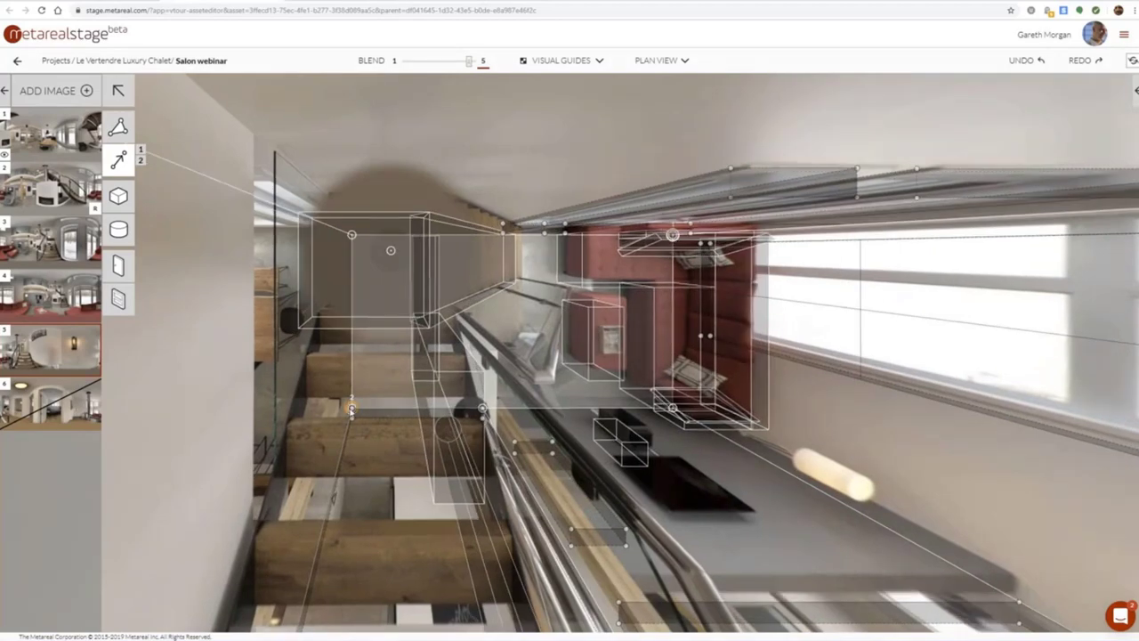
left_click_drag(351, 407, 357, 403)
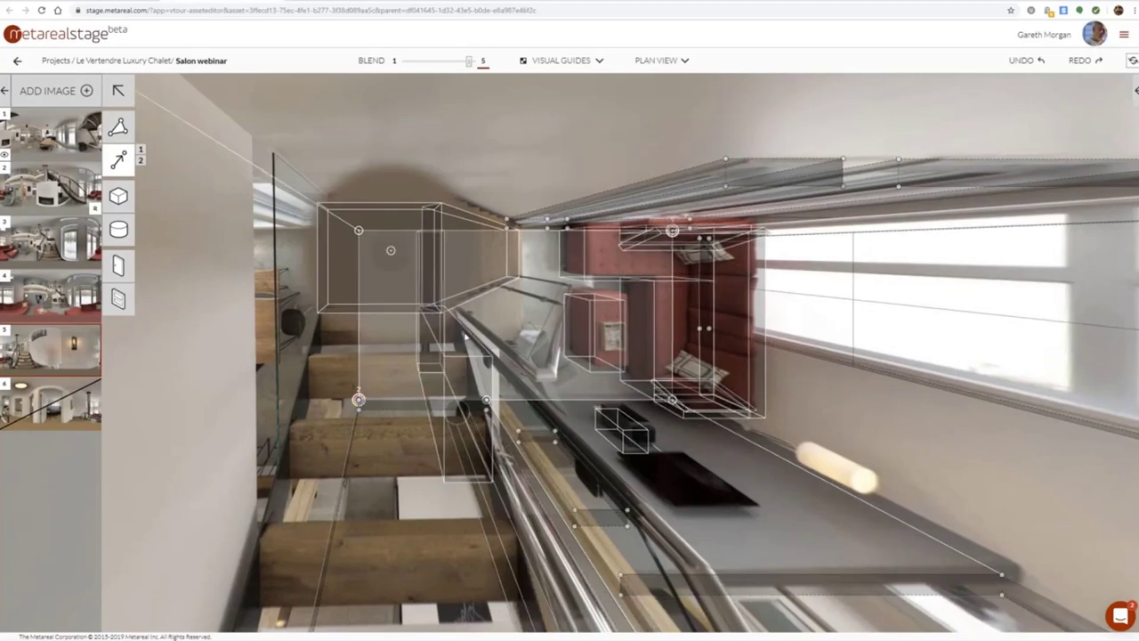
left_click_drag(673, 233, 673, 230)
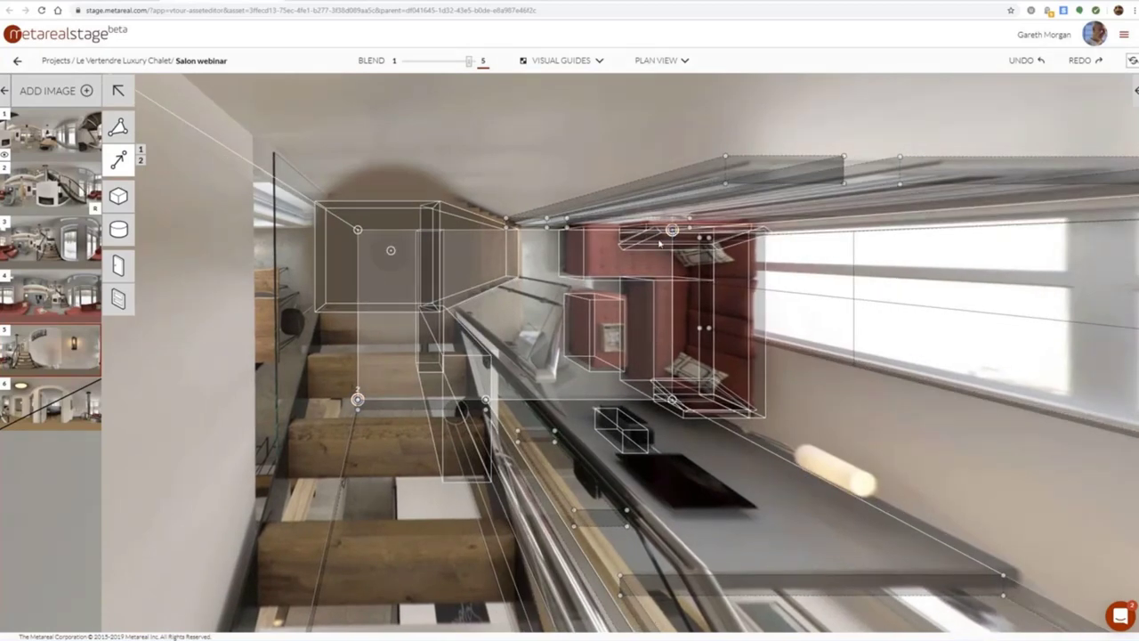
left_click_drag(357, 399, 362, 396)
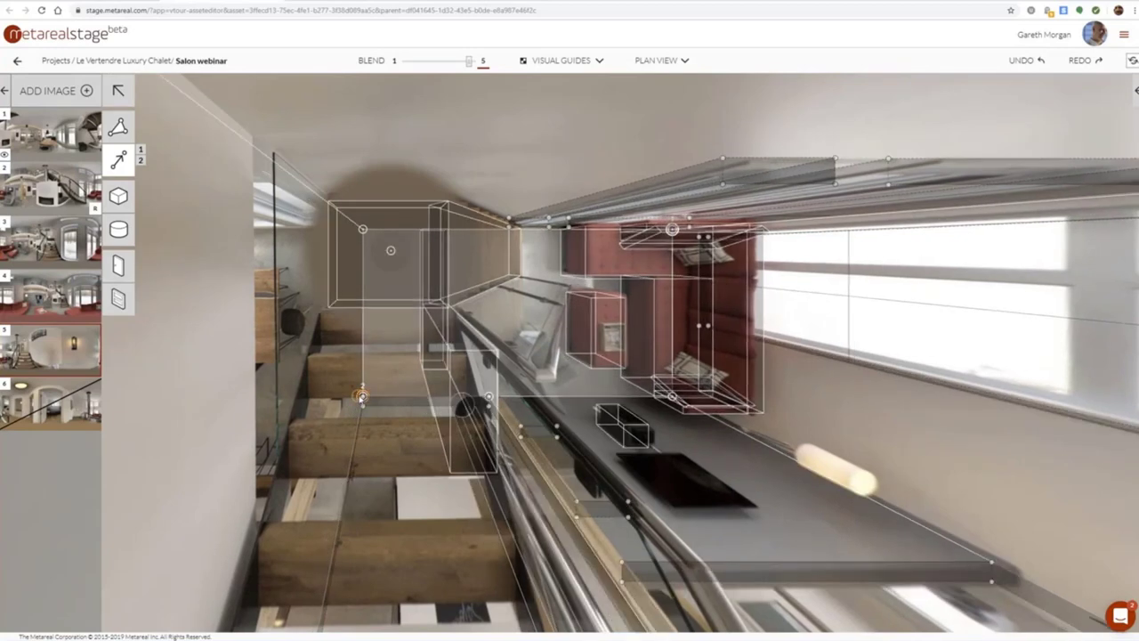
left_click_drag(362, 398, 363, 394)
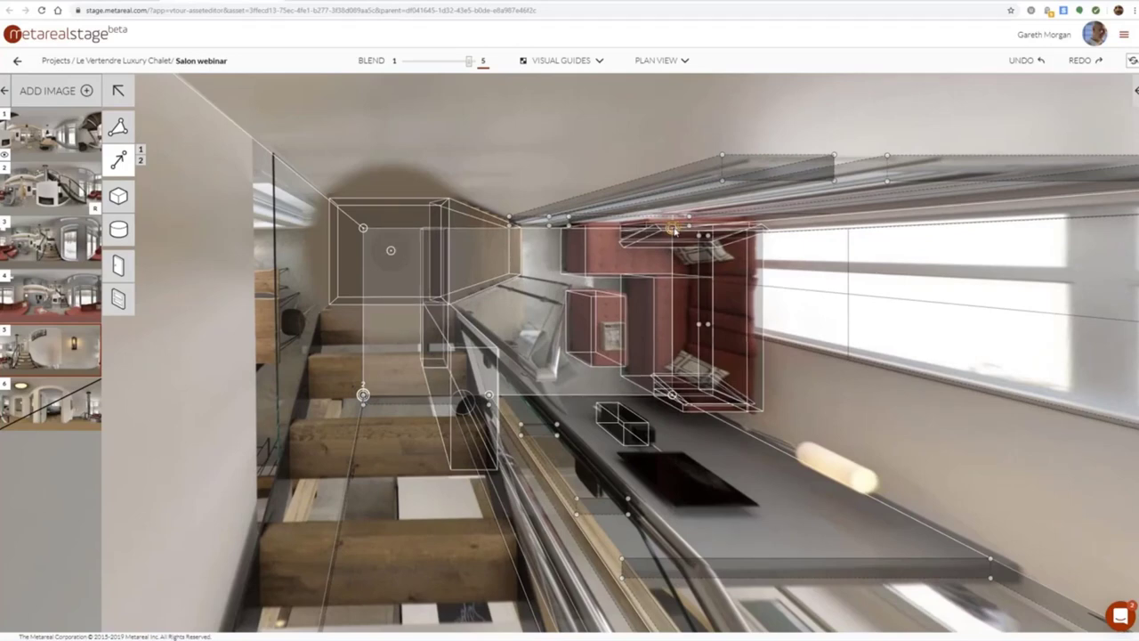
left_click_drag(674, 230, 675, 227)
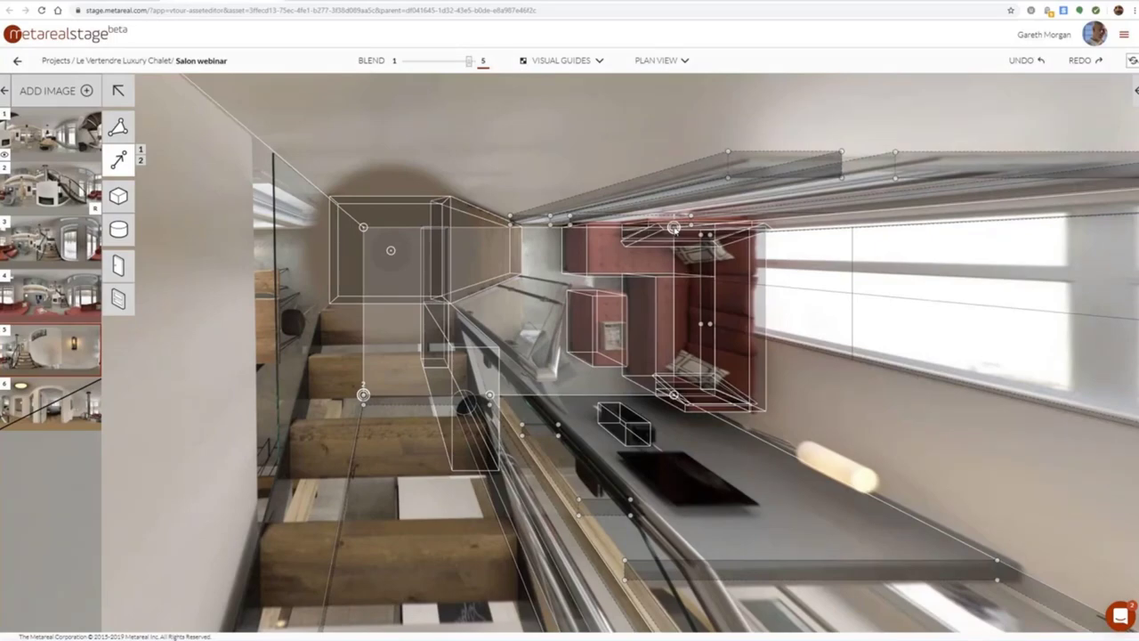
left_click(658, 60)
left_click(623, 89)
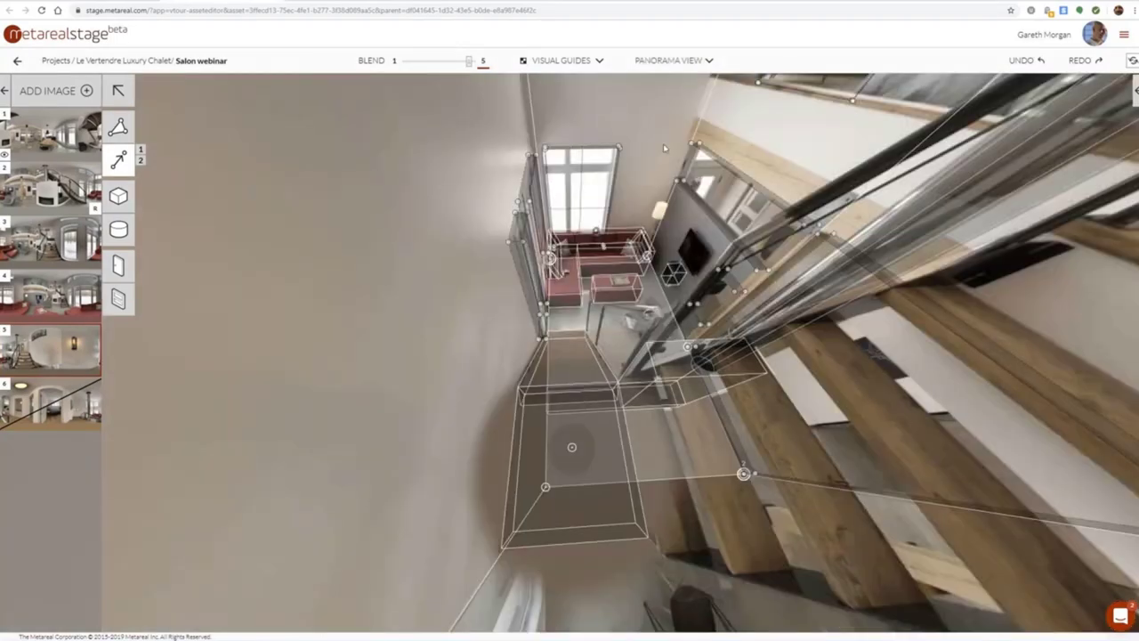
left_click_drag(664, 148, 488, 251)
In image 2, draw a snapped cube on the upper-floor edge above the fireplace and extend it past the stove pipe as an upper landing
left_click(118, 92)
left_click_drag(457, 171, 742, 368)
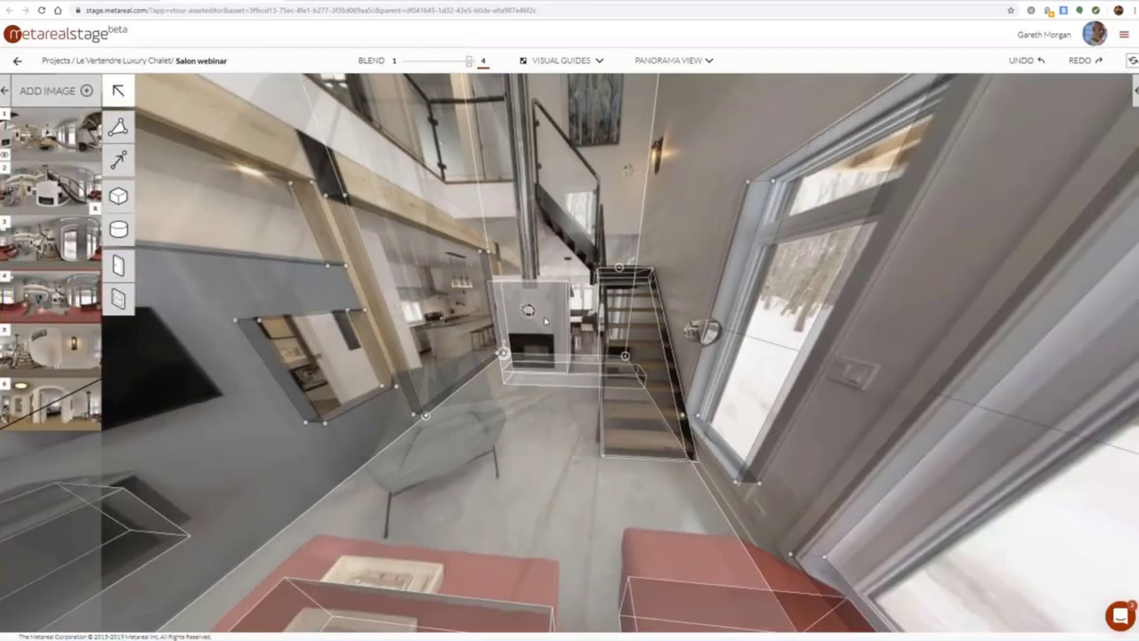
left_click(544, 318)
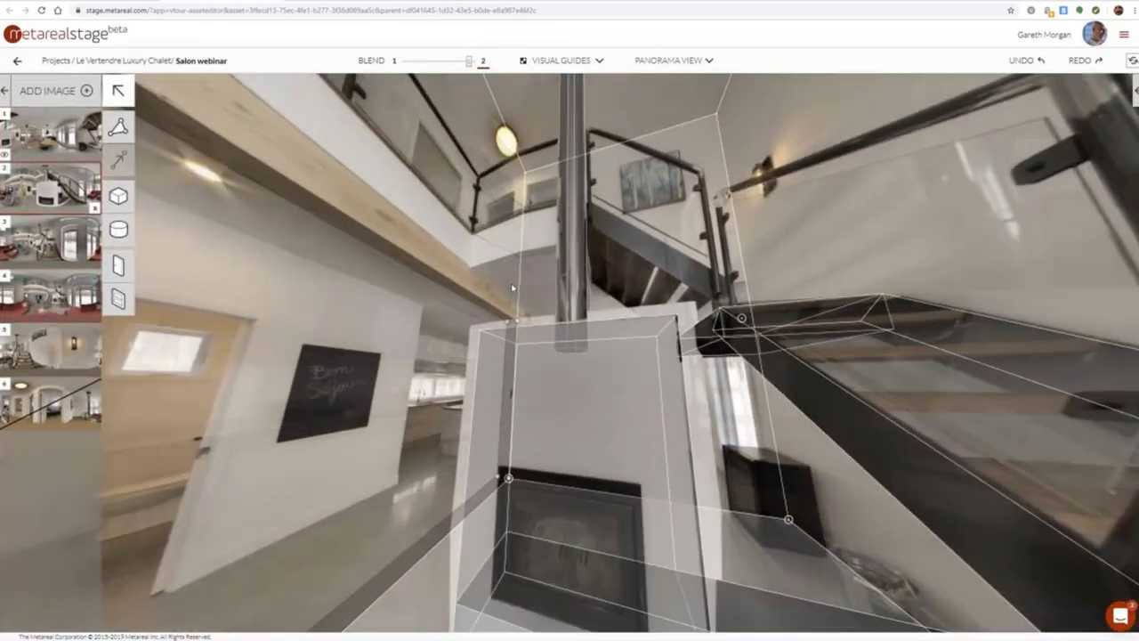
left_click(118, 196)
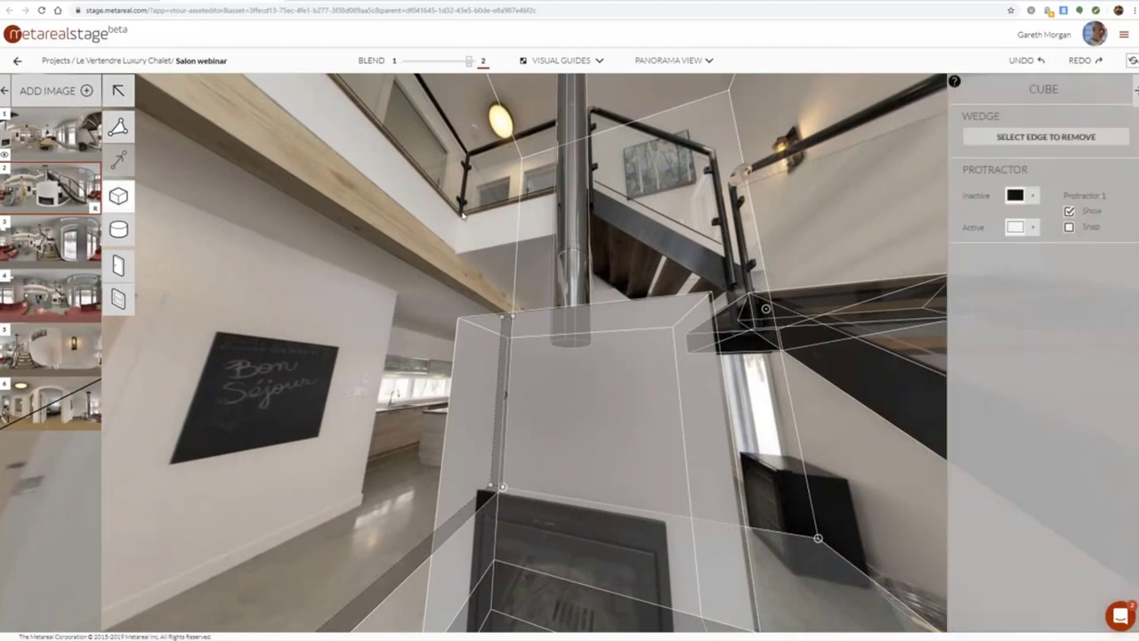
left_click(463, 214)
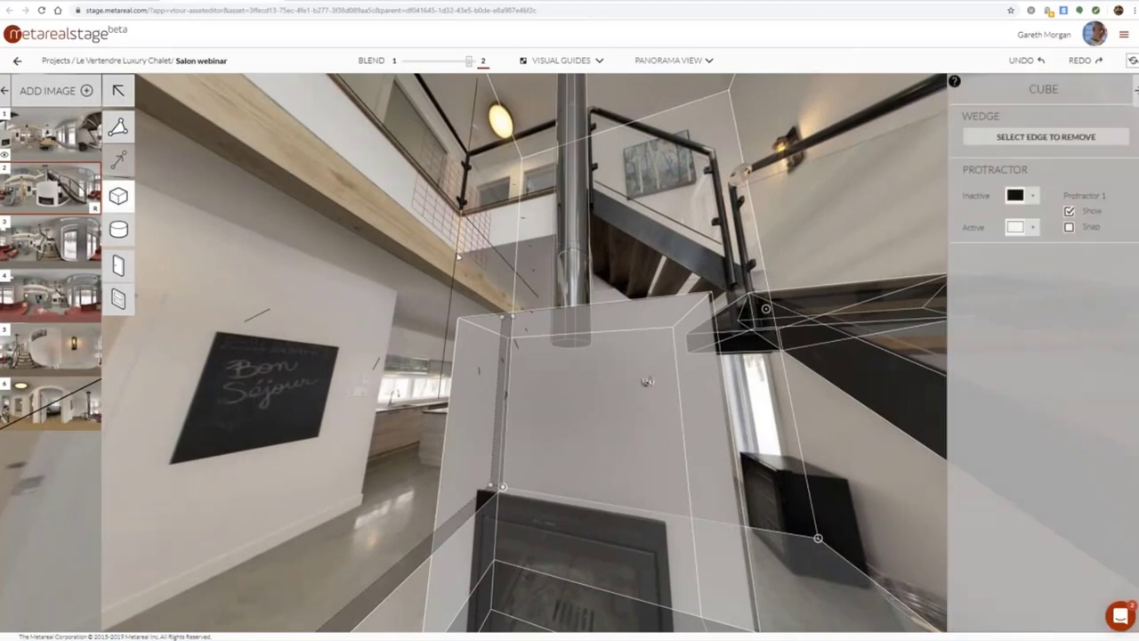
key("shift")
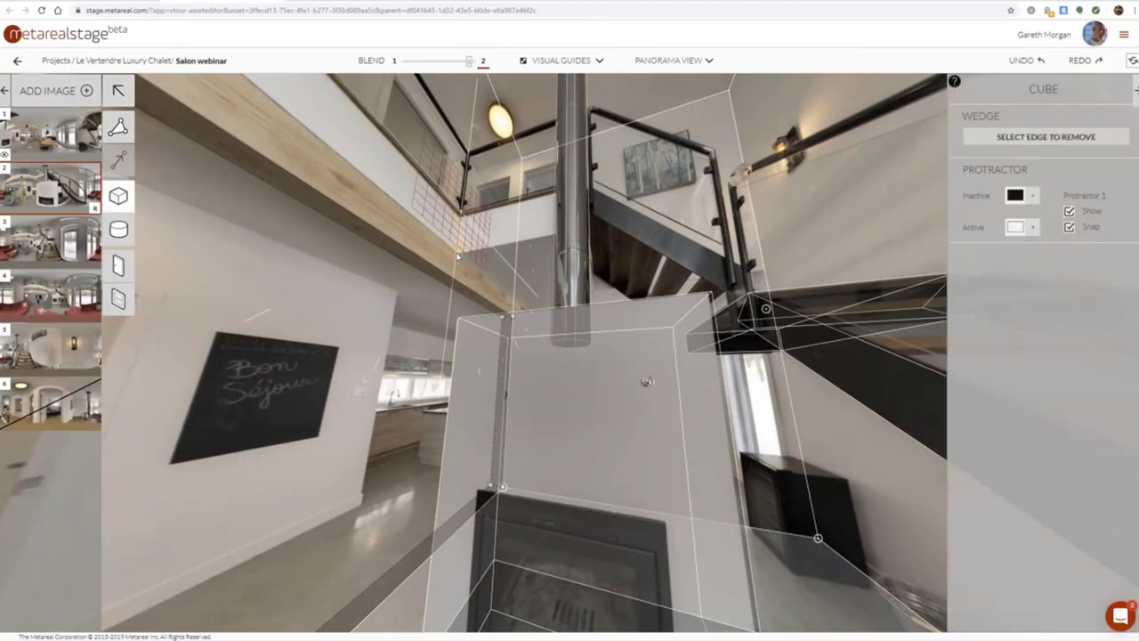
left_click(513, 304)
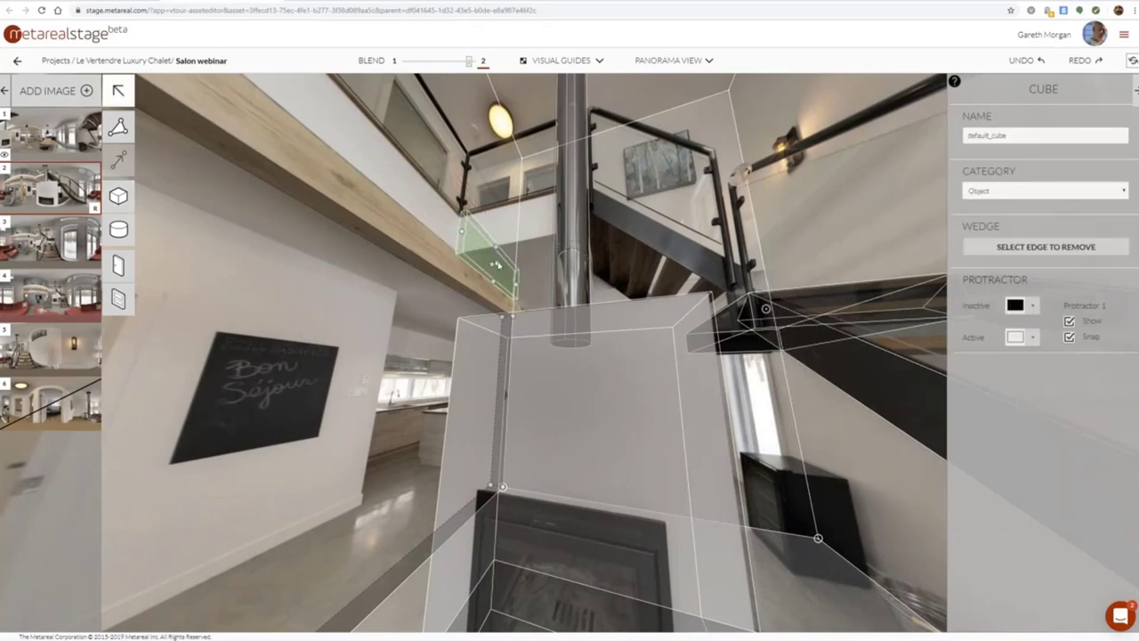
left_click_drag(498, 265, 589, 253)
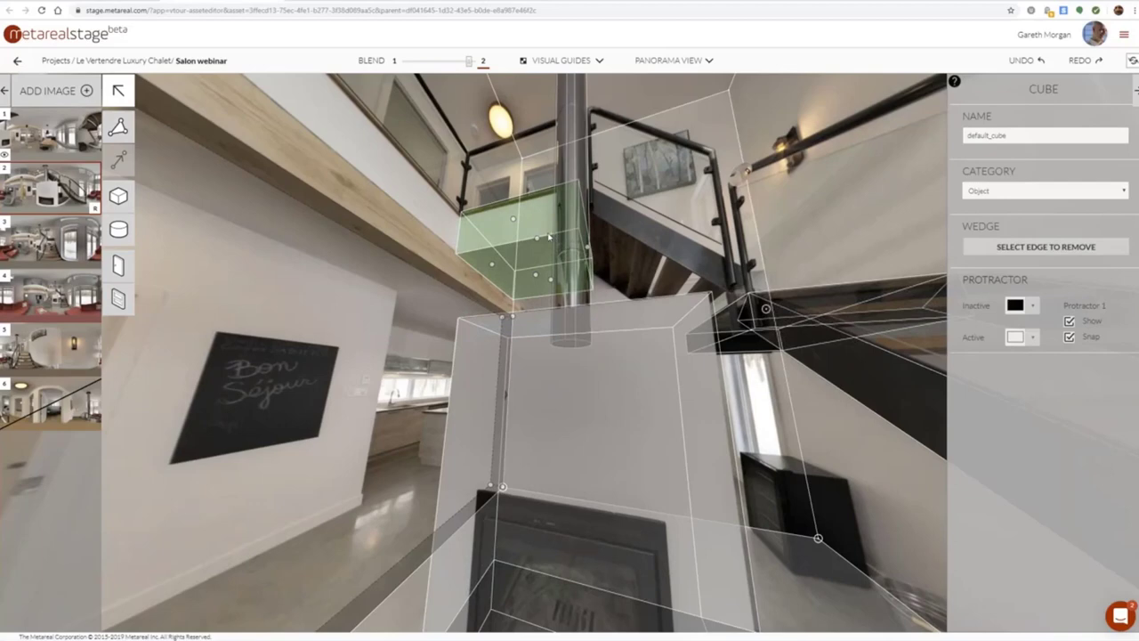
Add a second cube from the upper landing block's side and slope it down along the upper stair flight
left_click_drag(492, 265, 719, 266)
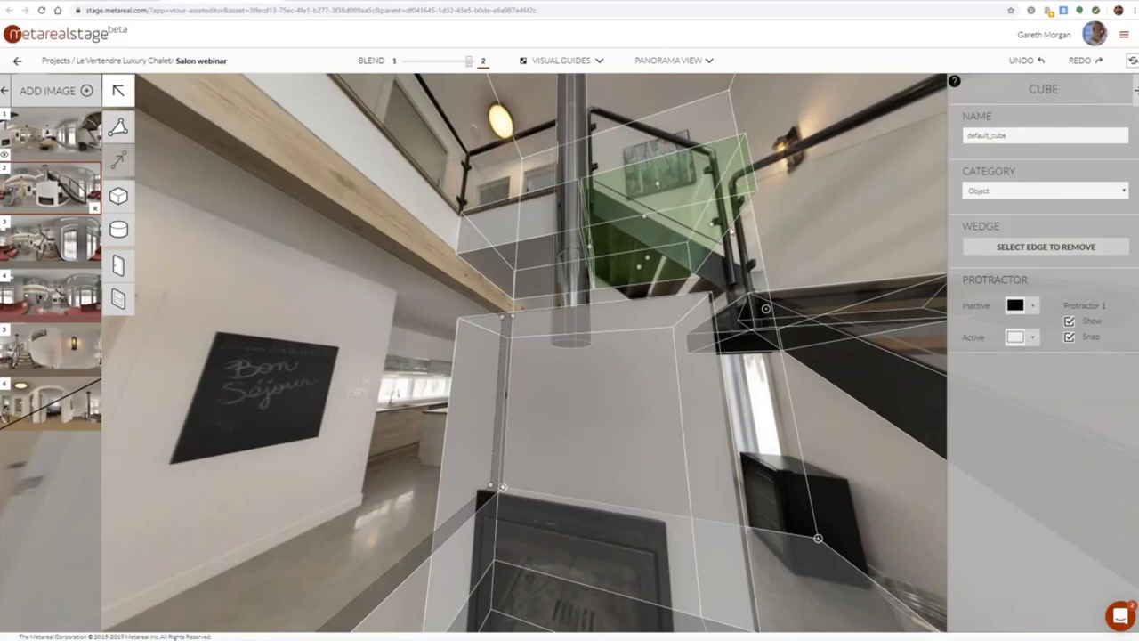
left_click_drag(731, 229, 626, 304)
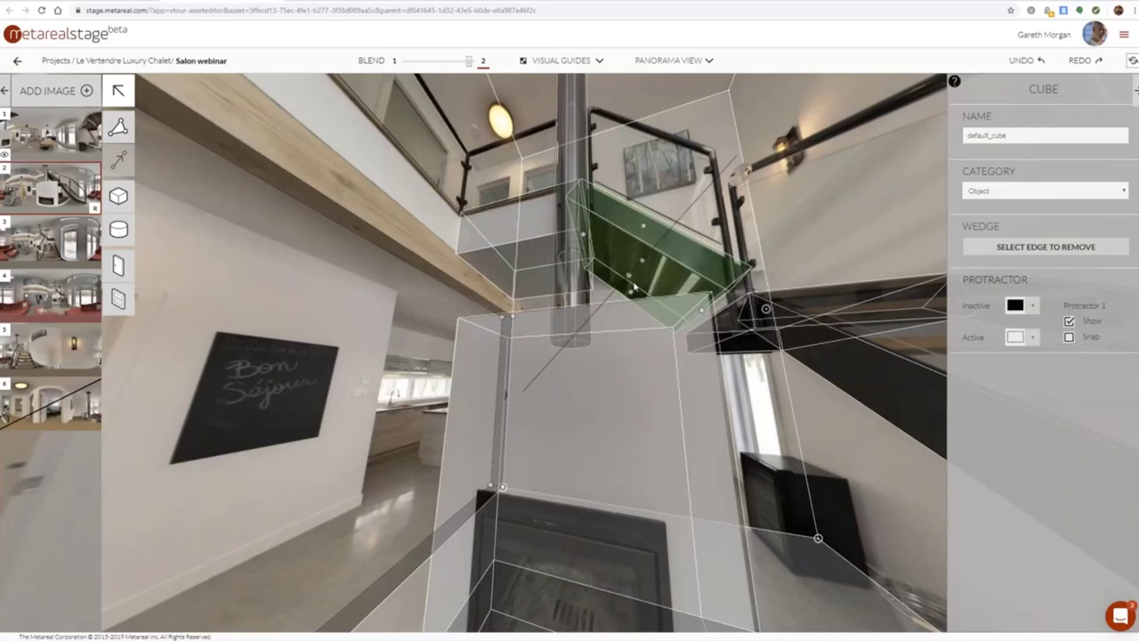
left_click(823, 230)
scroll(820, 226, "down", 6)
left_click_drag(819, 225, 672, 164)
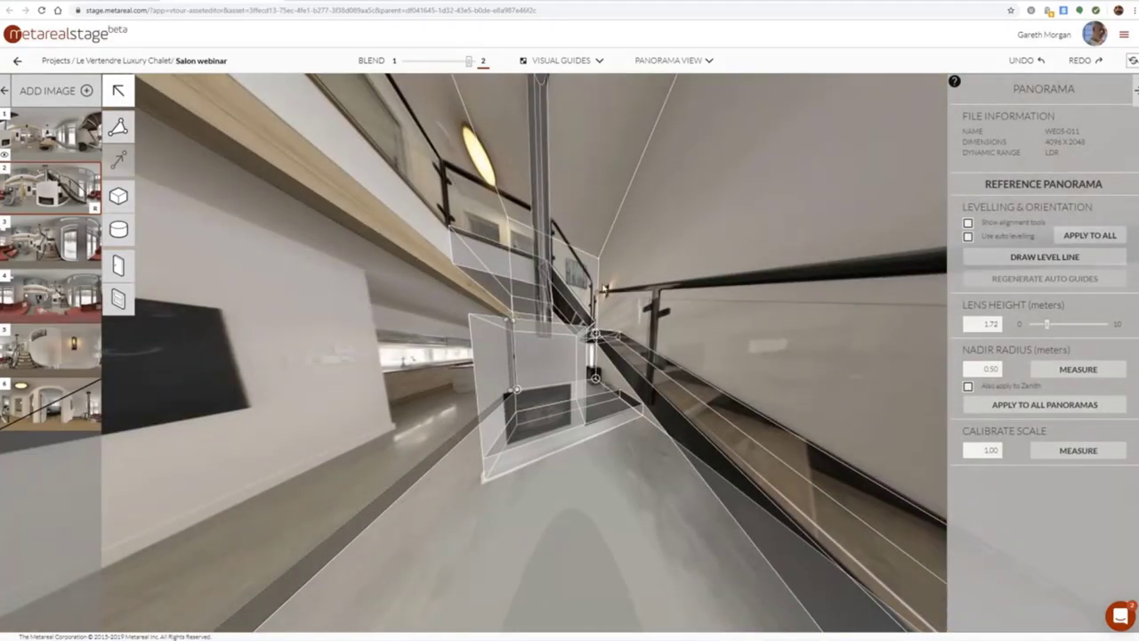
In image 6, place the first alignment point, matching the model's floor corner behind the sofa to that corner in the photo
left_click(50, 347)
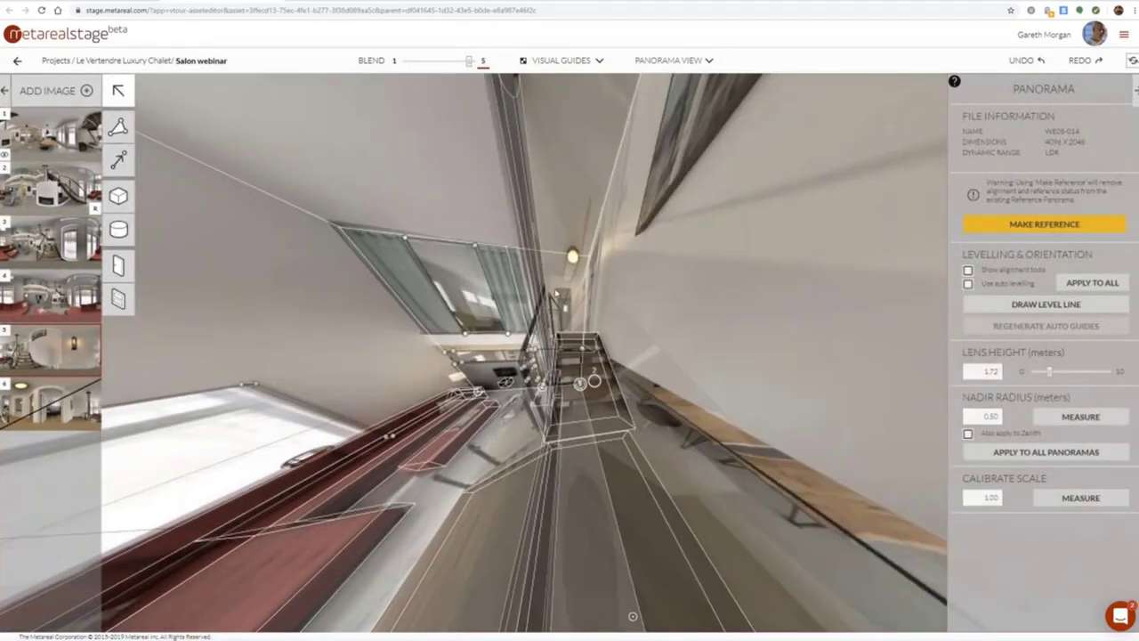
left_click(55, 412)
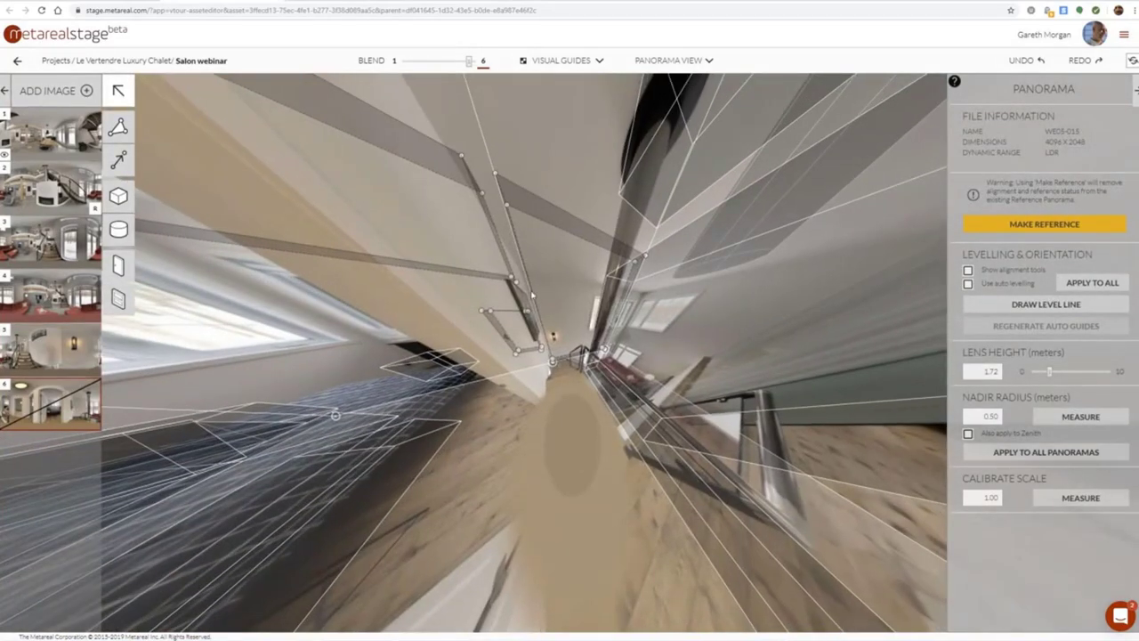
left_click_drag(532, 293, 427, 259)
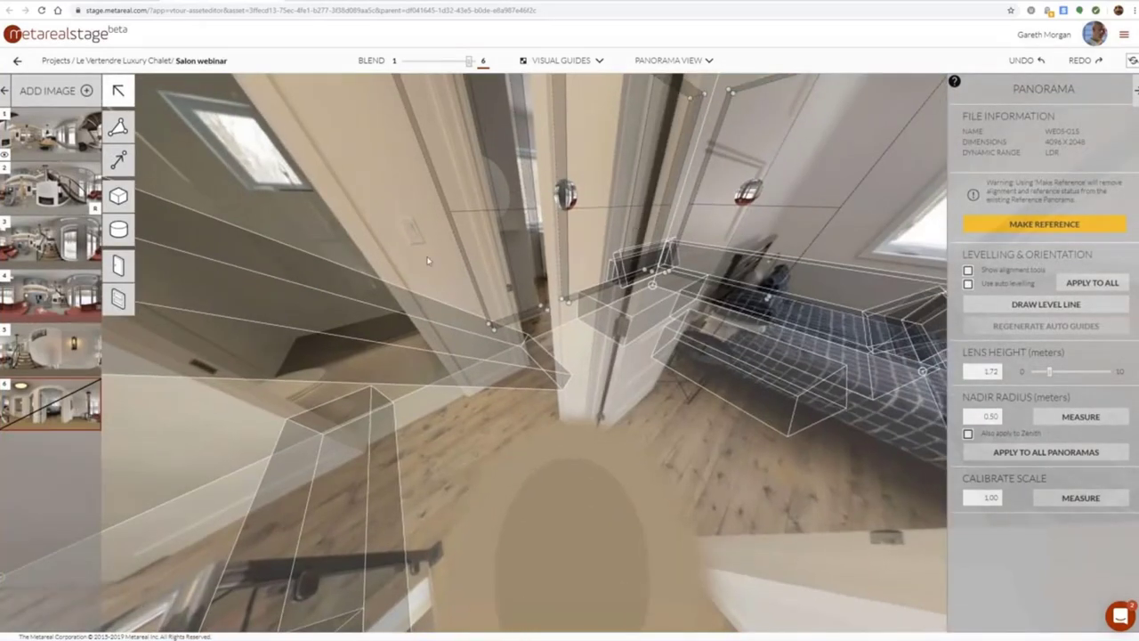
left_click(125, 169)
left_click(652, 286)
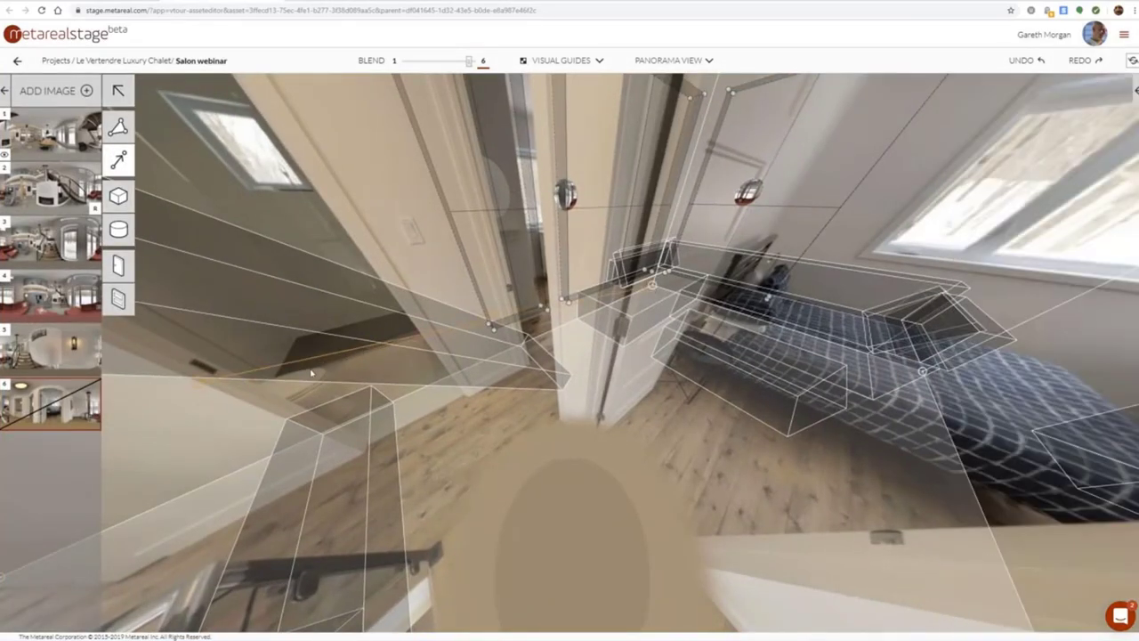
left_click_drag(312, 374, 800, 367)
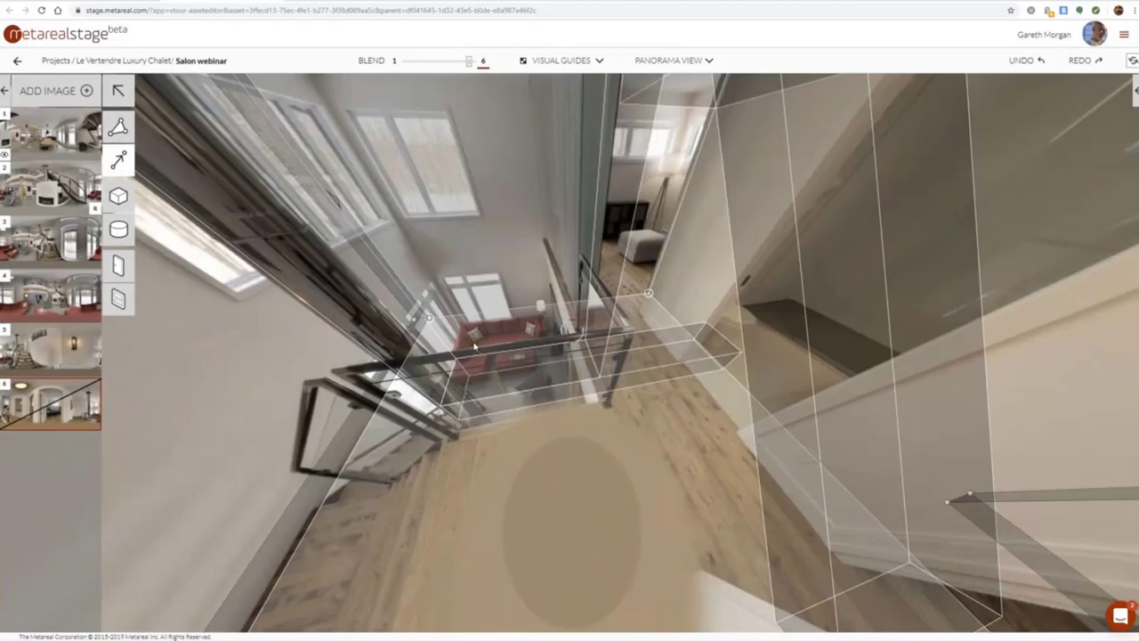
left_click(474, 342)
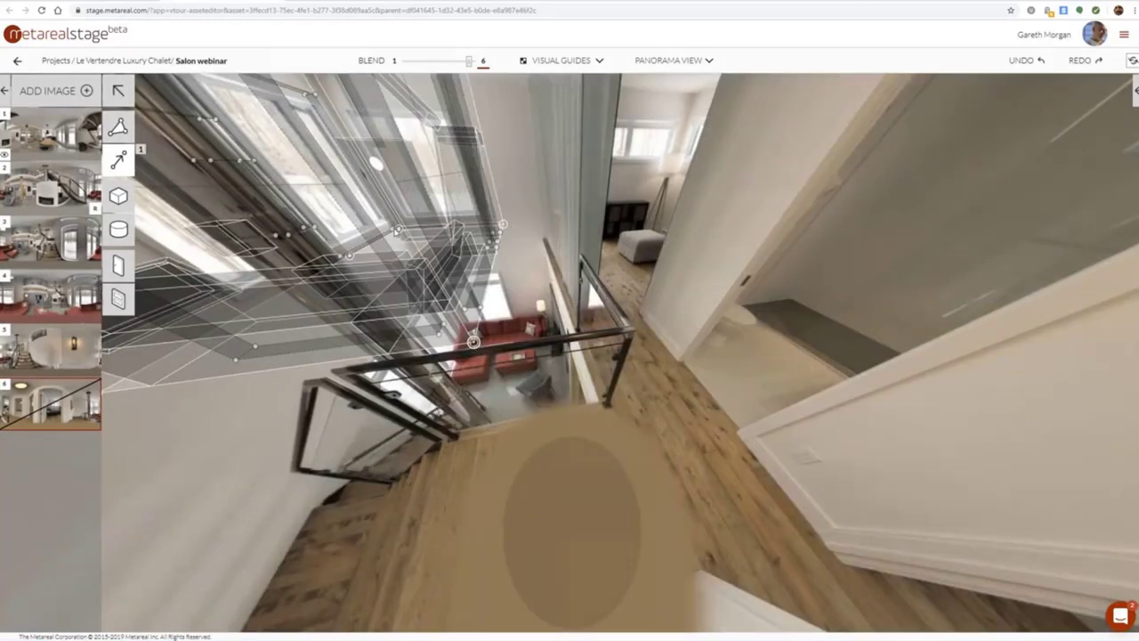
Place image 6's second alignment point beside the camera's nadir circle and show the alignment in plan view
left_click_drag(638, 437, 582, 407)
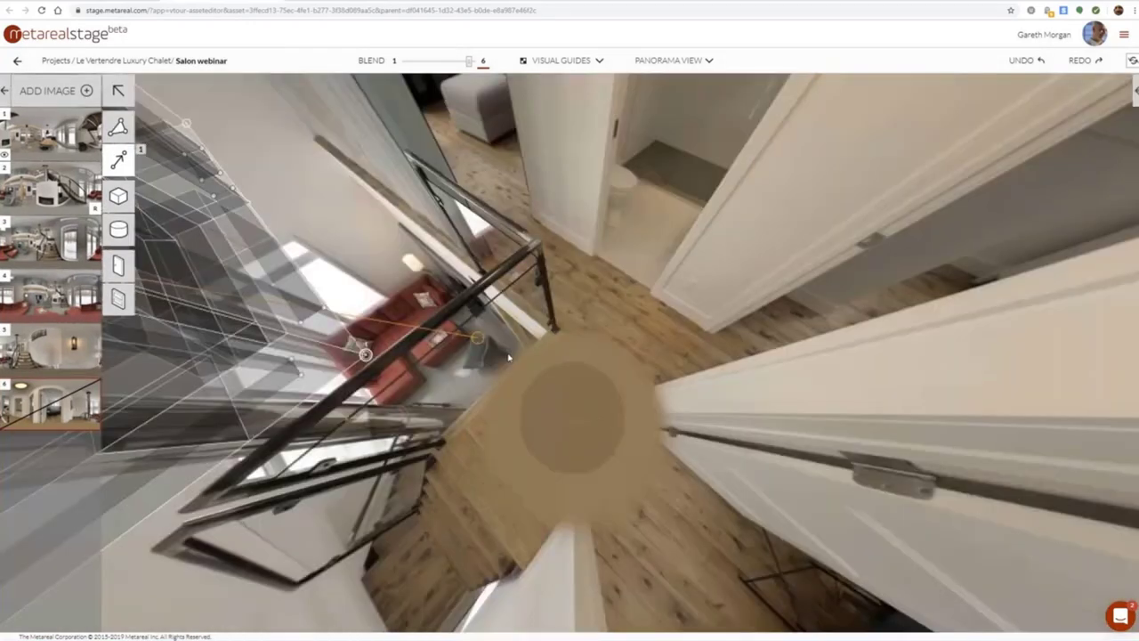
left_click(584, 403)
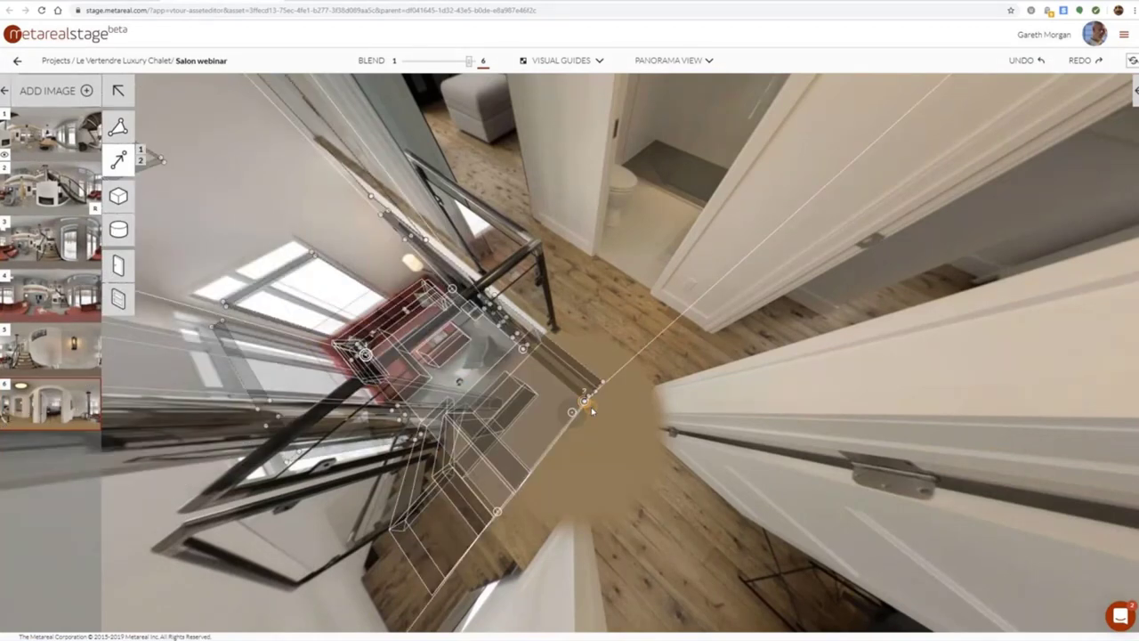
left_click(667, 60)
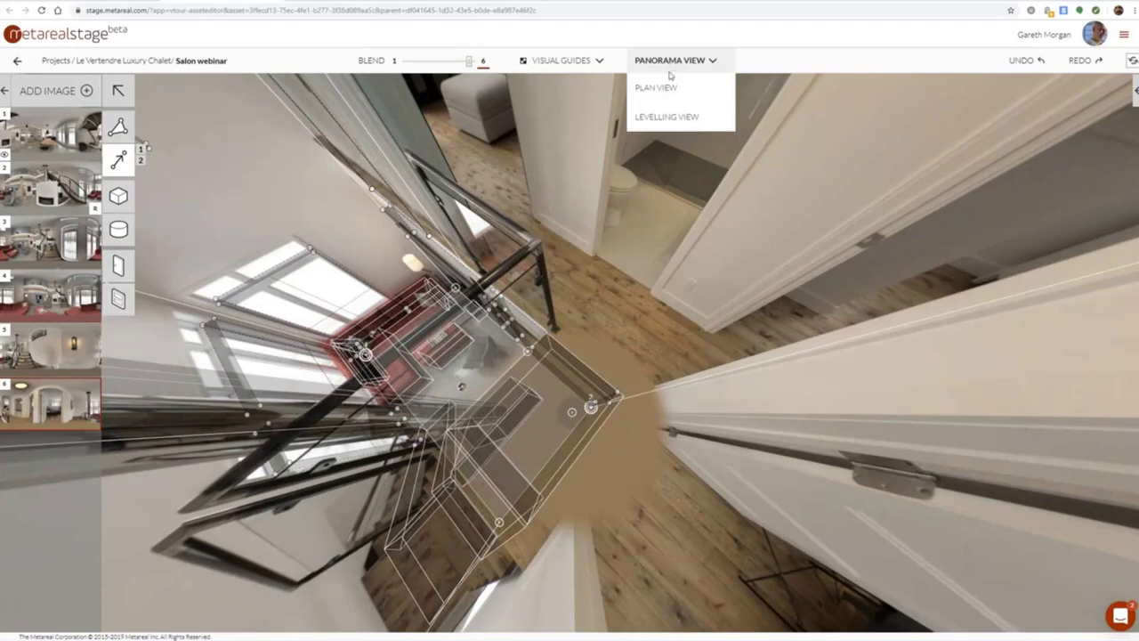
left_click(656, 87)
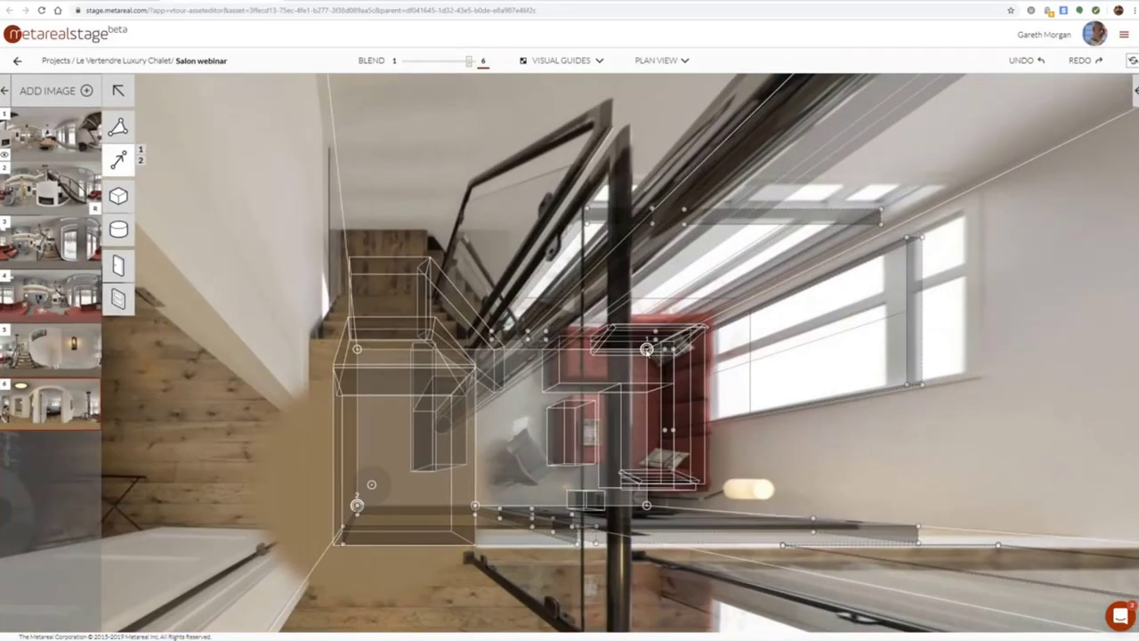
Fine-tune image 6's two alignment points in plan view to fit the sofa, windows and stairs, then check the fit in panorama view
left_click_drag(646, 349, 653, 344)
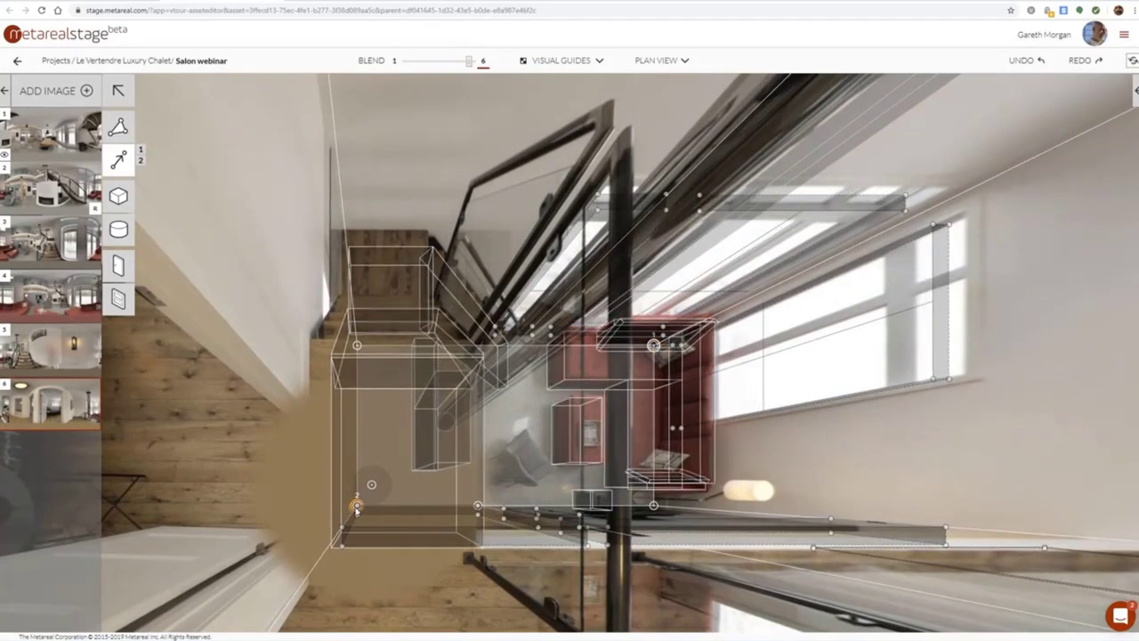
left_click_drag(356, 506, 350, 508)
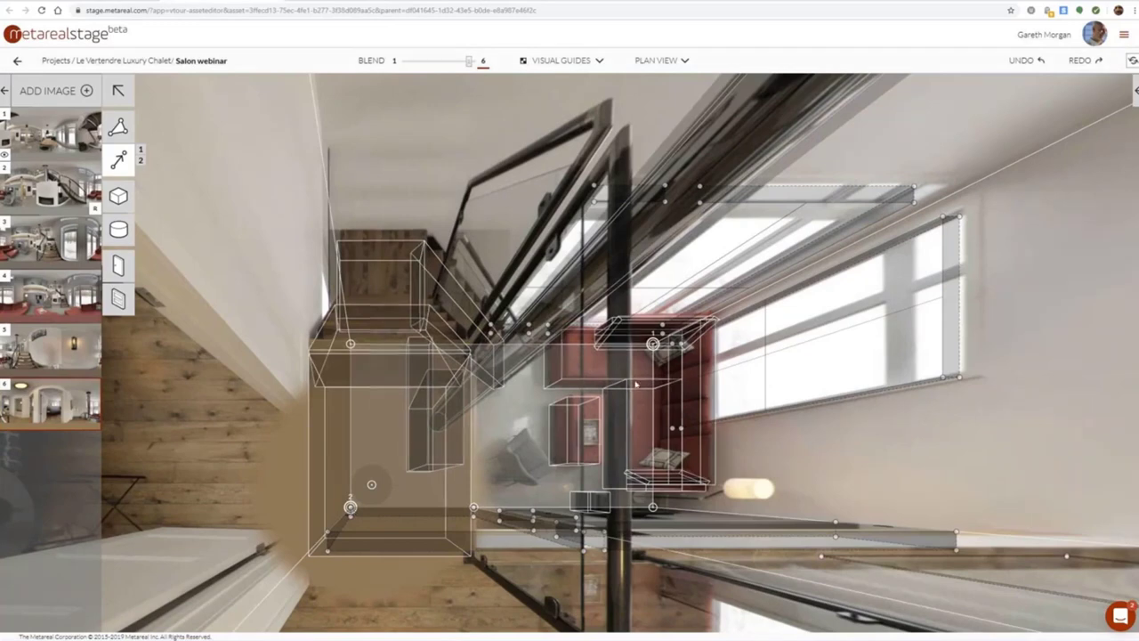
left_click_drag(653, 343, 658, 340)
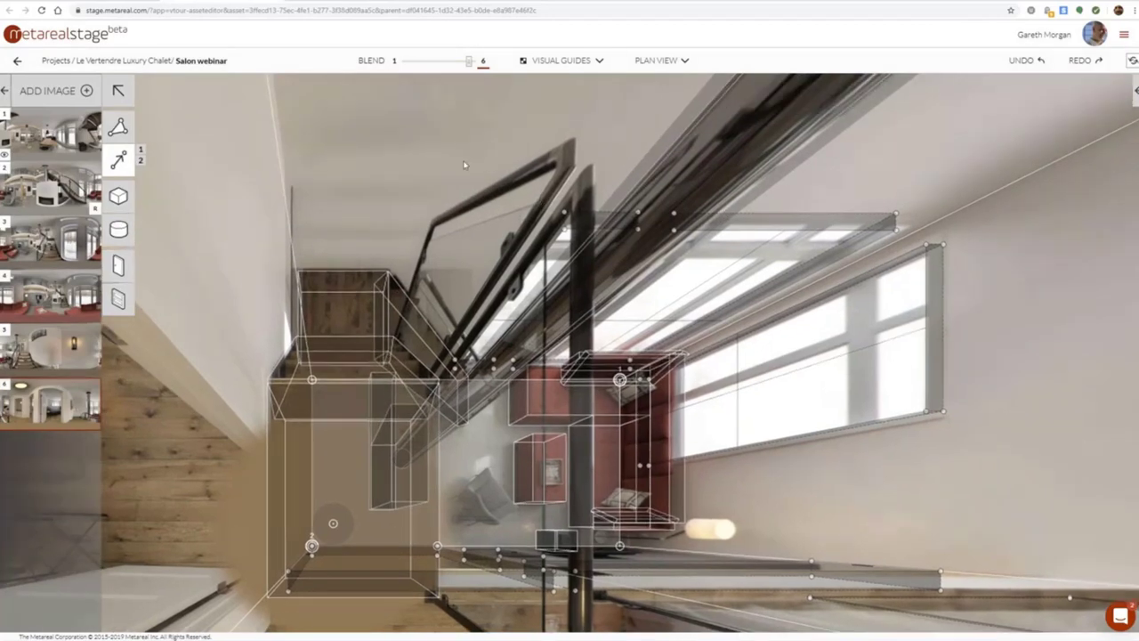
left_click(658, 61)
left_click(668, 87)
left_click_drag(606, 175, 637, 297)
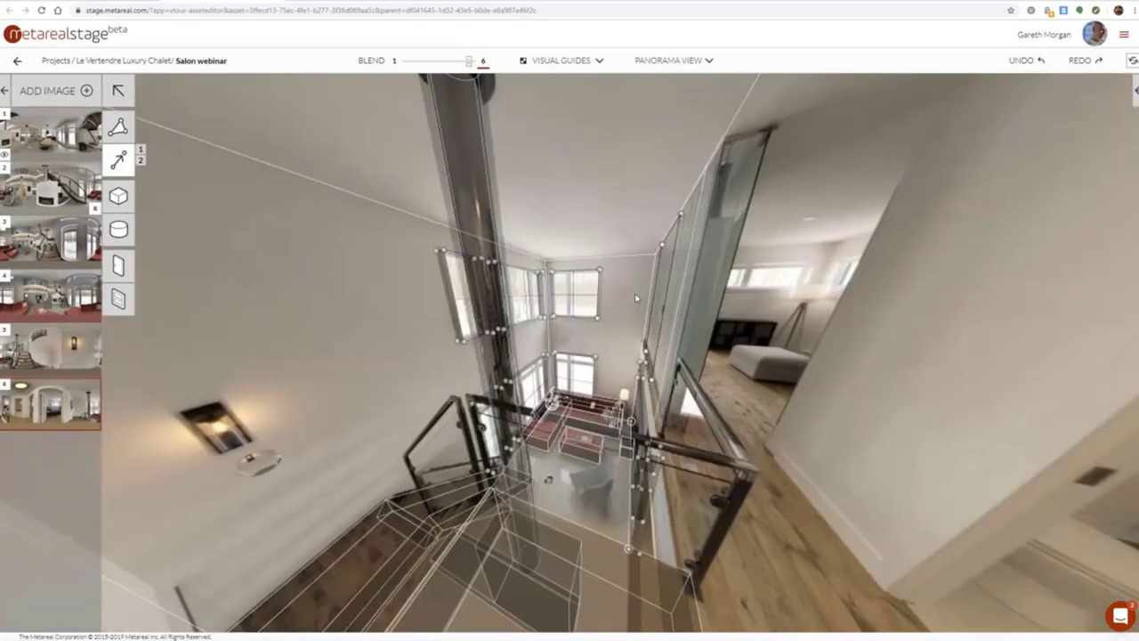
left_click_drag(603, 223, 674, 276)
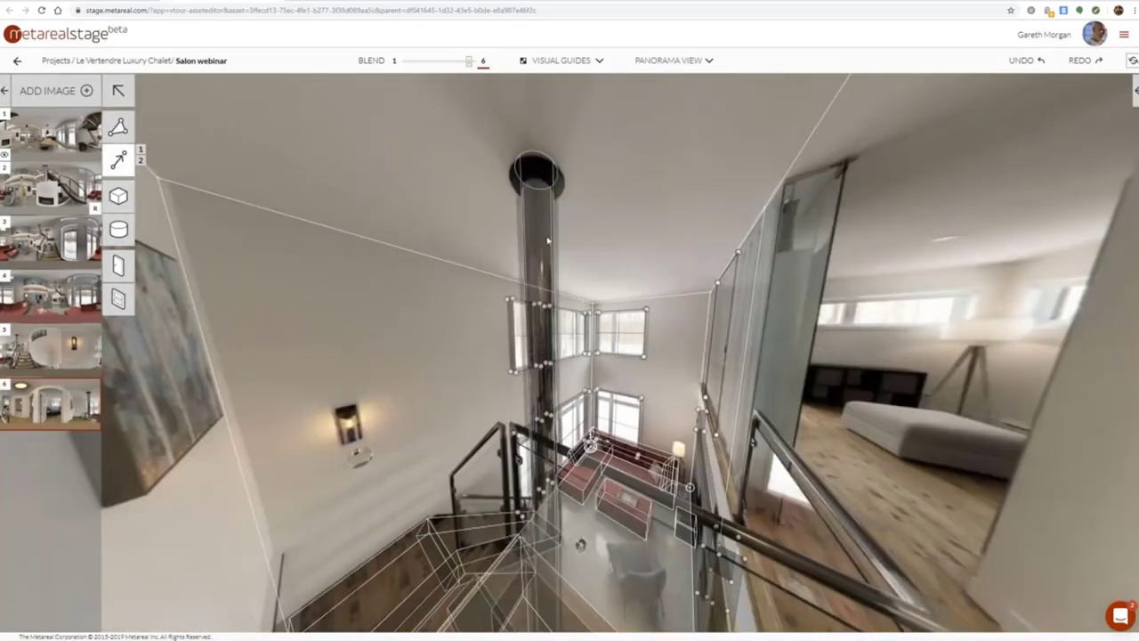
In image 2, start a cube on the floor below the lower stair flight, running back from the stringer's foot with protractor snapping on
left_click(119, 90)
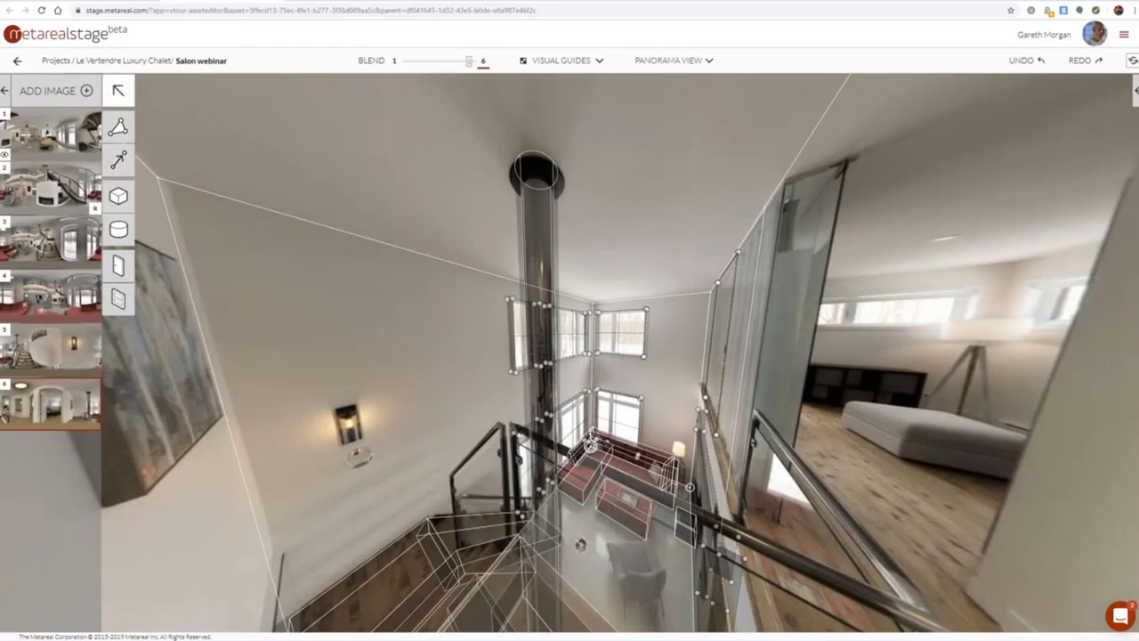
left_click_drag(642, 363, 625, 195)
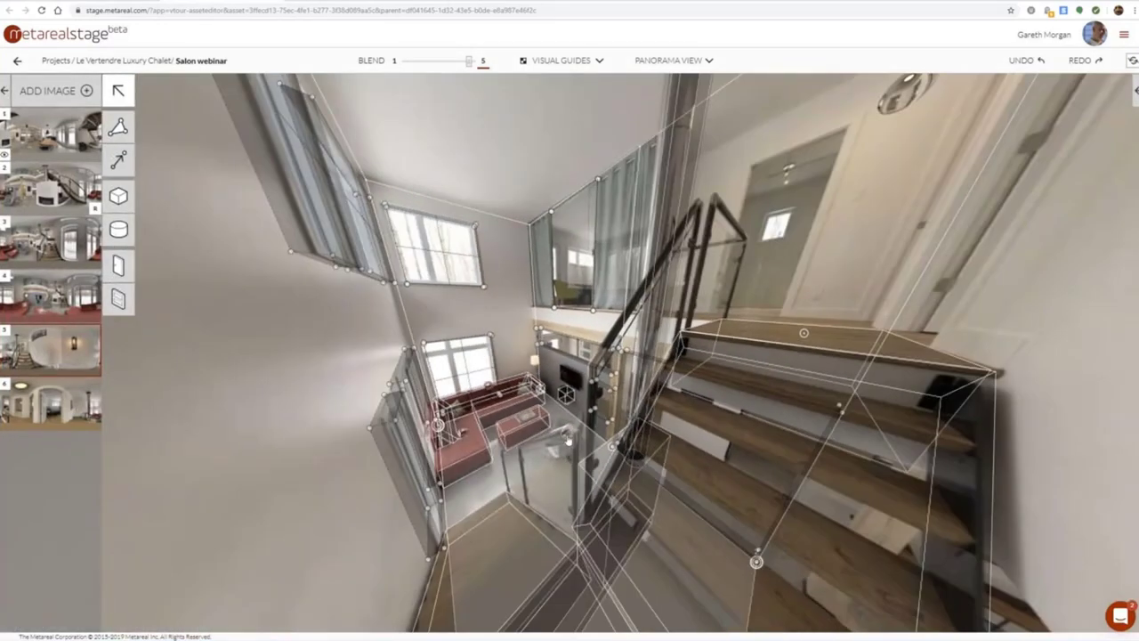
left_click(567, 395)
left_click_drag(567, 395, 369, 423)
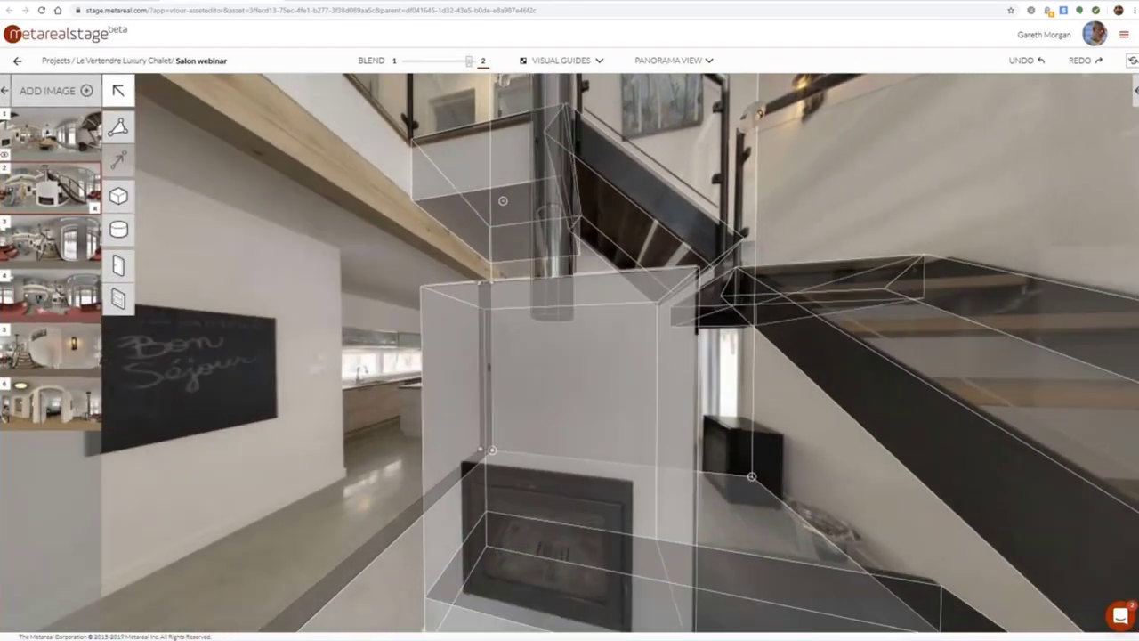
left_click_drag(623, 391, 231, 285)
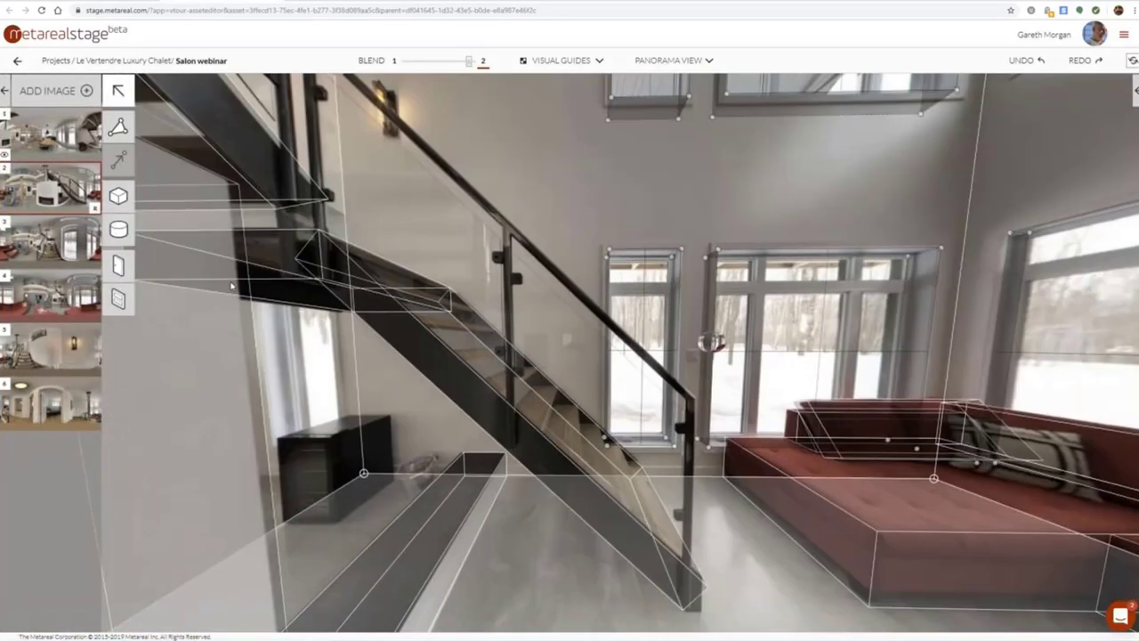
left_click(118, 196)
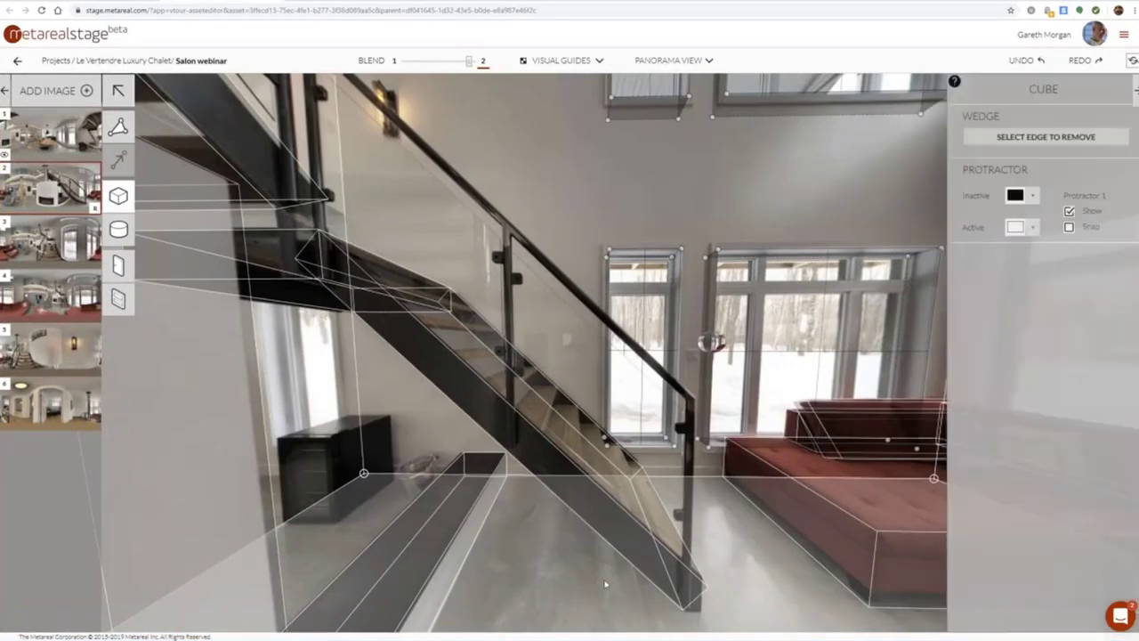
left_click(687, 611)
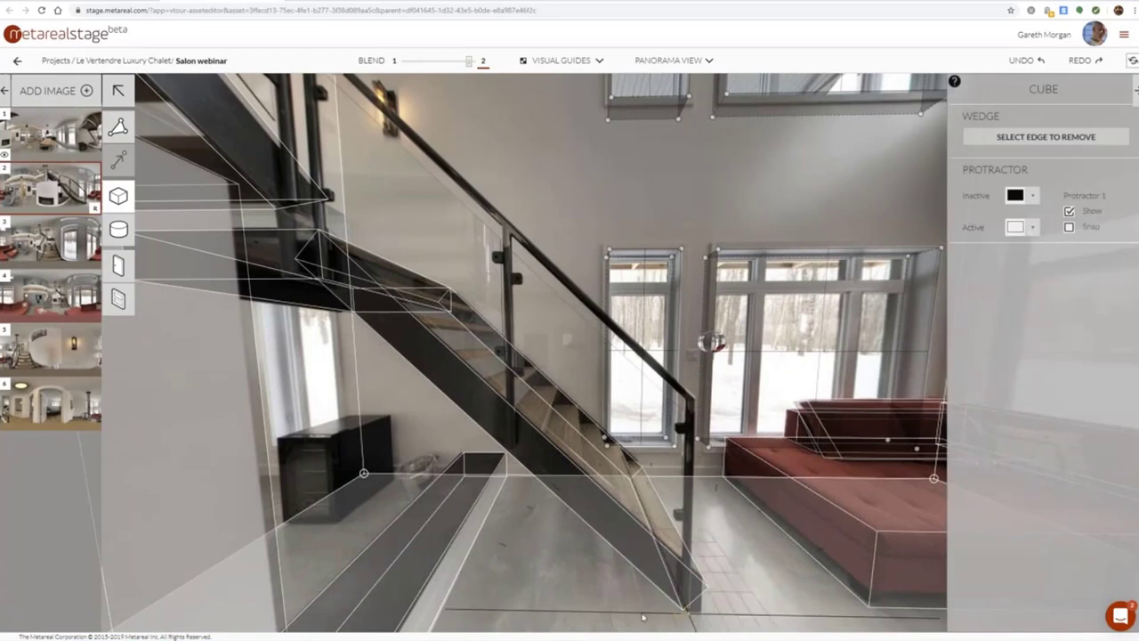
key("shift")
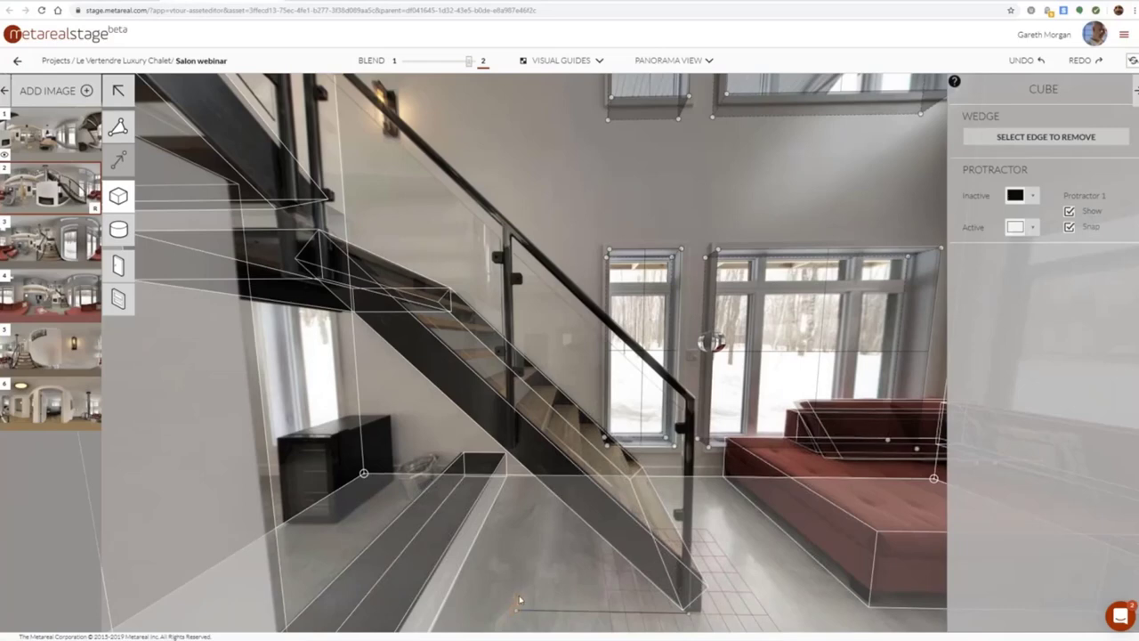
left_click(517, 607)
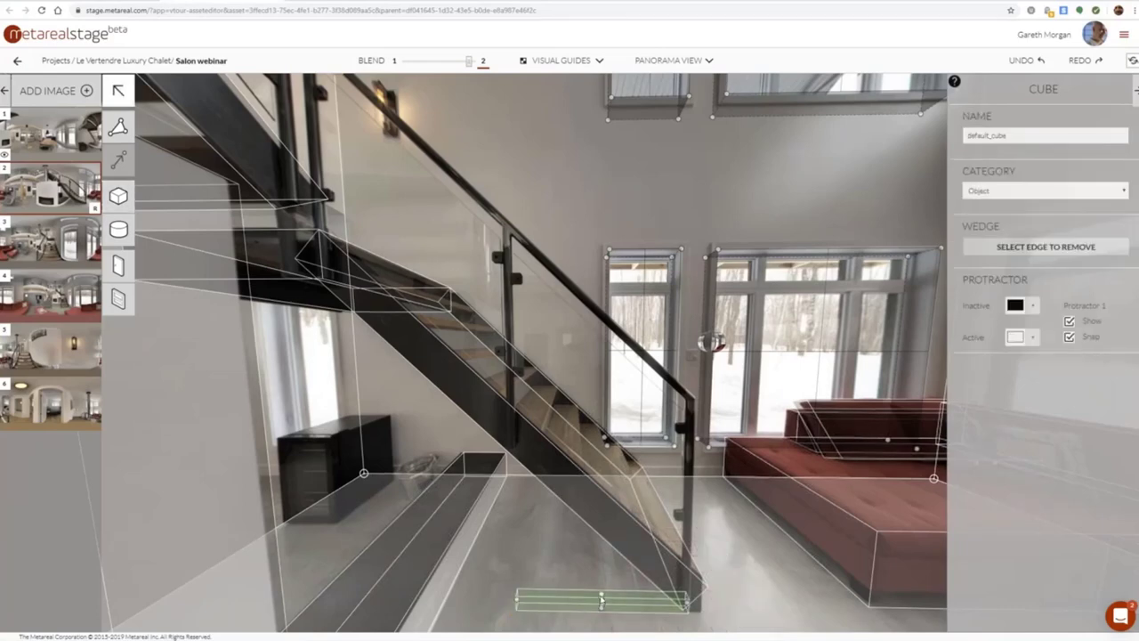
Fit the cube's height to the lower part of the glass railing and extrude a second cube above it to the handrail's upper post
left_click_drag(586, 468, 588, 408)
left_click_drag(602, 608, 610, 568)
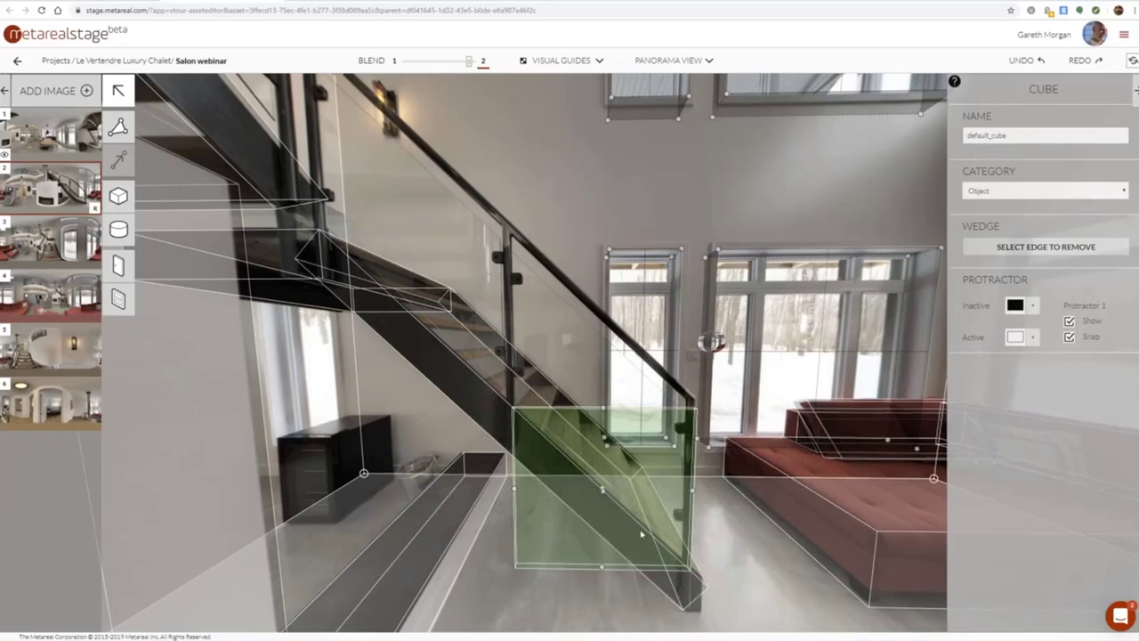
left_click_drag(603, 569, 609, 227)
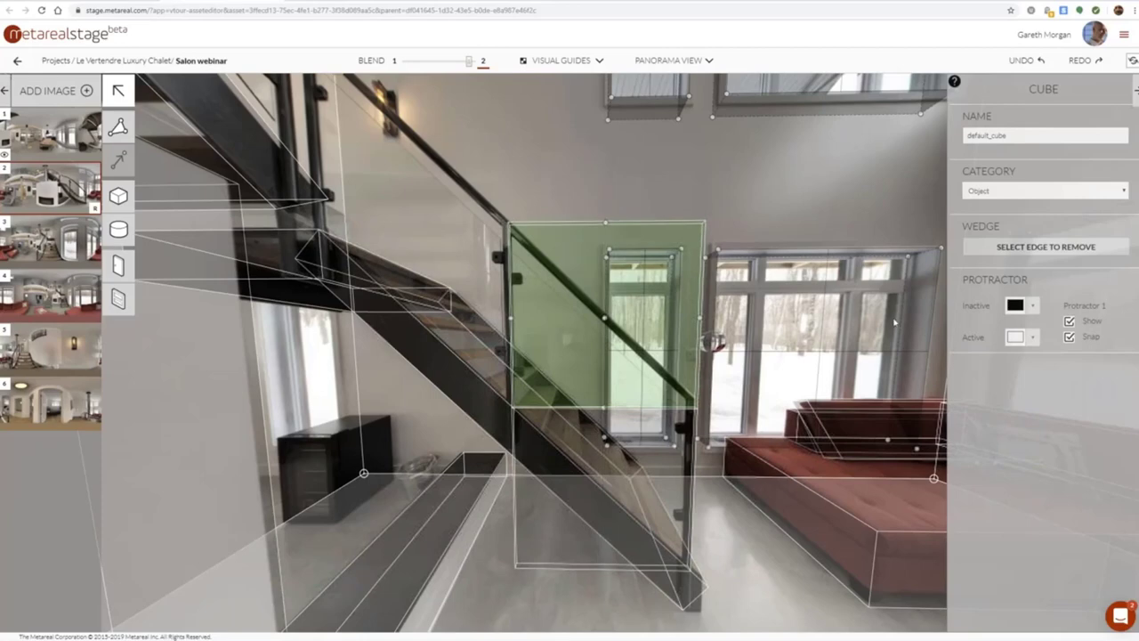
Turn the upper railing cube into a wedge along the handrail by removing its top edge at the downhill end
left_click_drag(802, 305, 579, 287)
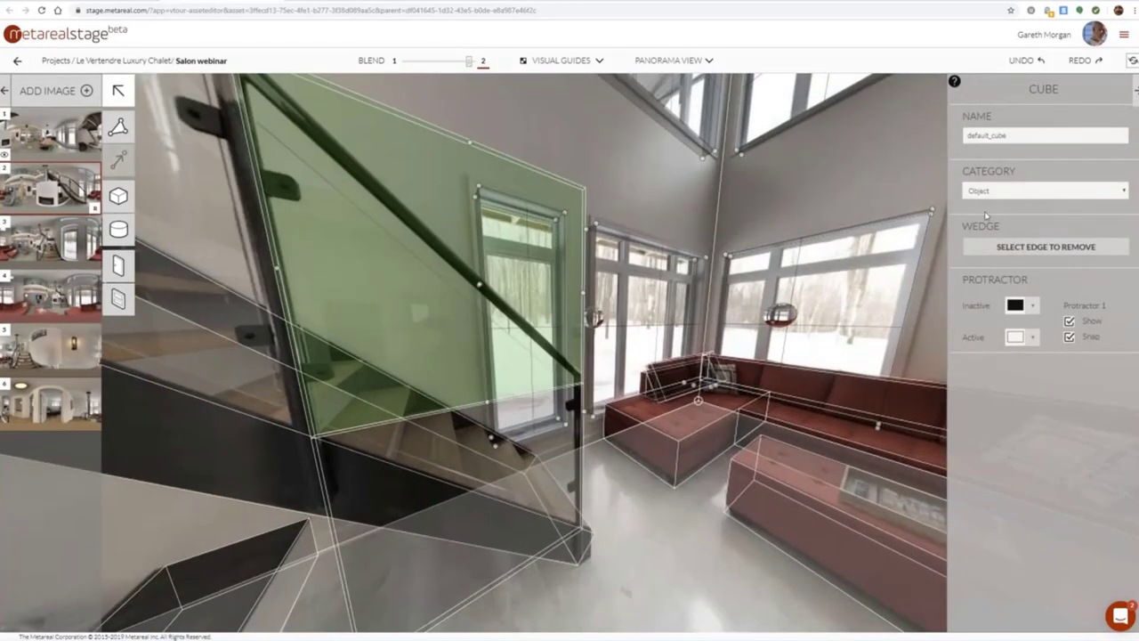
left_click(1021, 248)
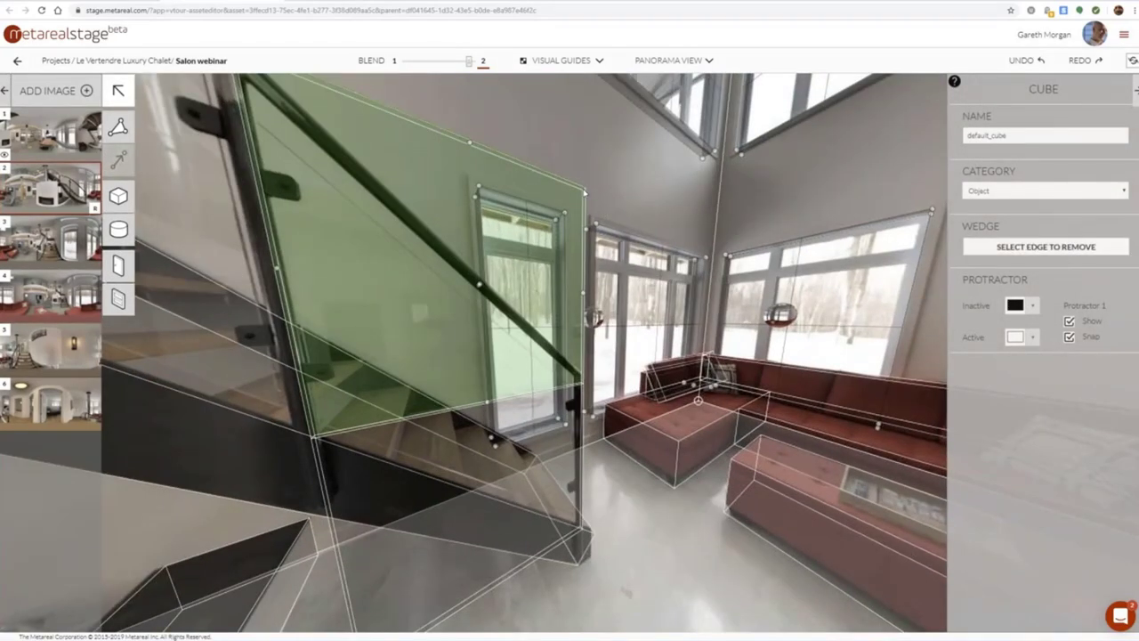
left_click(584, 192)
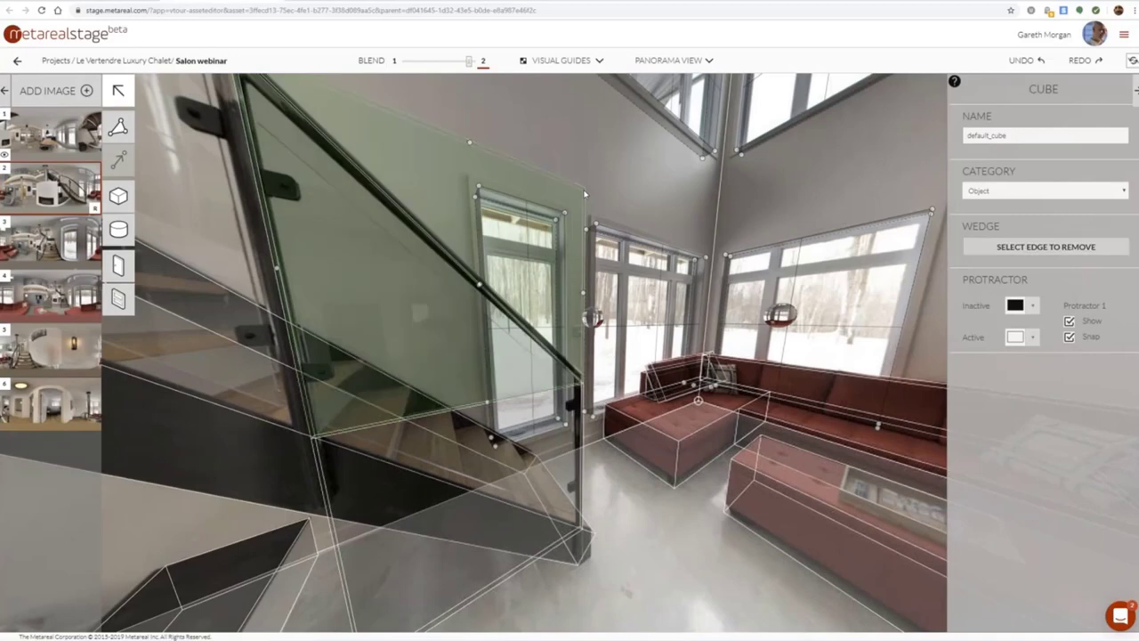
Turn the lower railing cube into a wedge along the stringer by removing its bottom edge at the uphill end, undoing the unwanted cube change
left_click(1029, 250)
left_click_drag(439, 532, 476, 485)
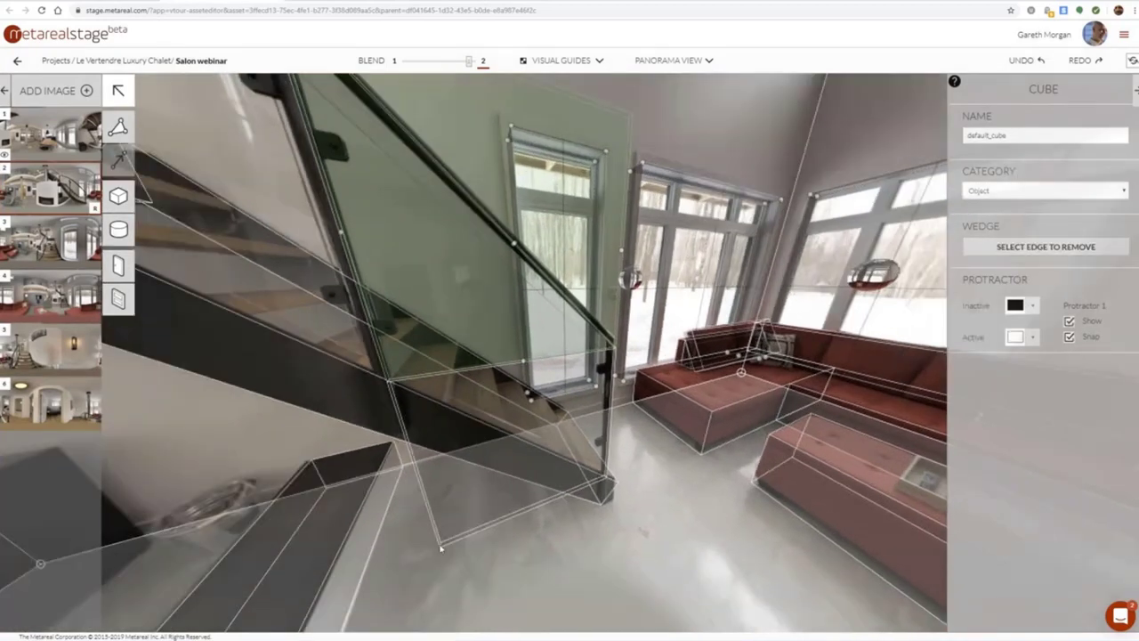
left_click(456, 523)
left_click(490, 527)
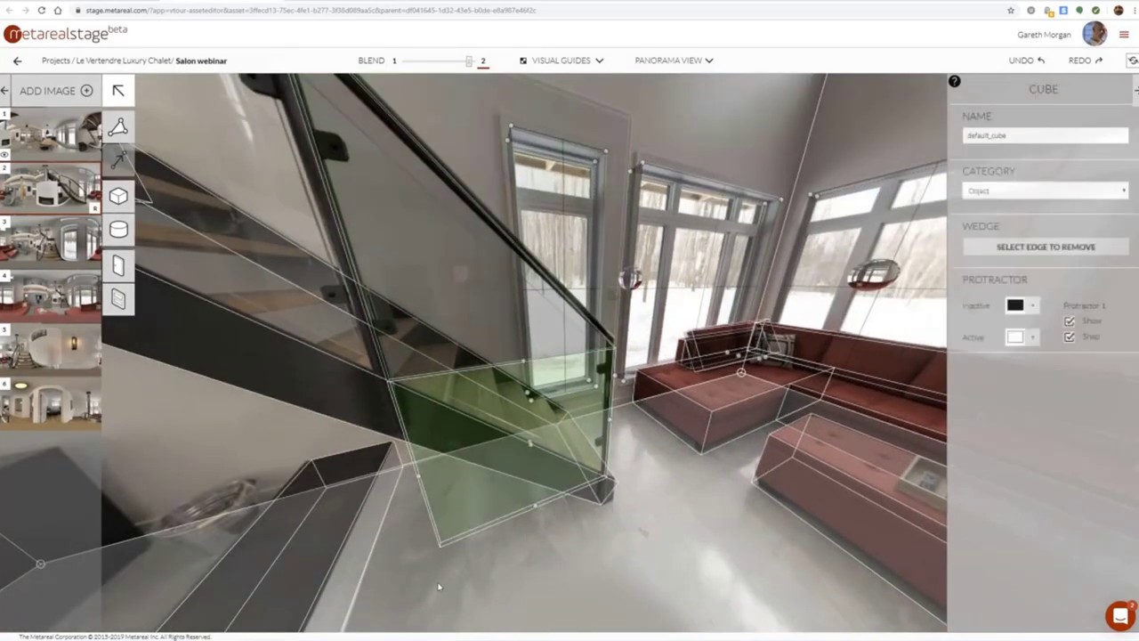
scroll(507, 481, "up", 3)
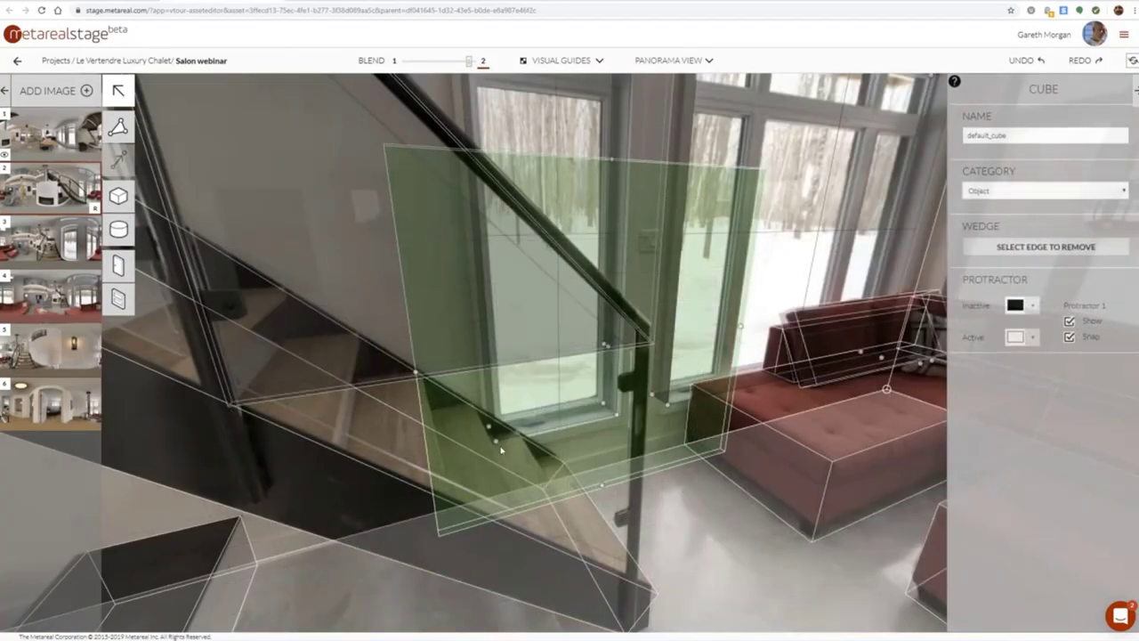
key("ctrl+z")
left_click_drag(625, 456, 688, 381)
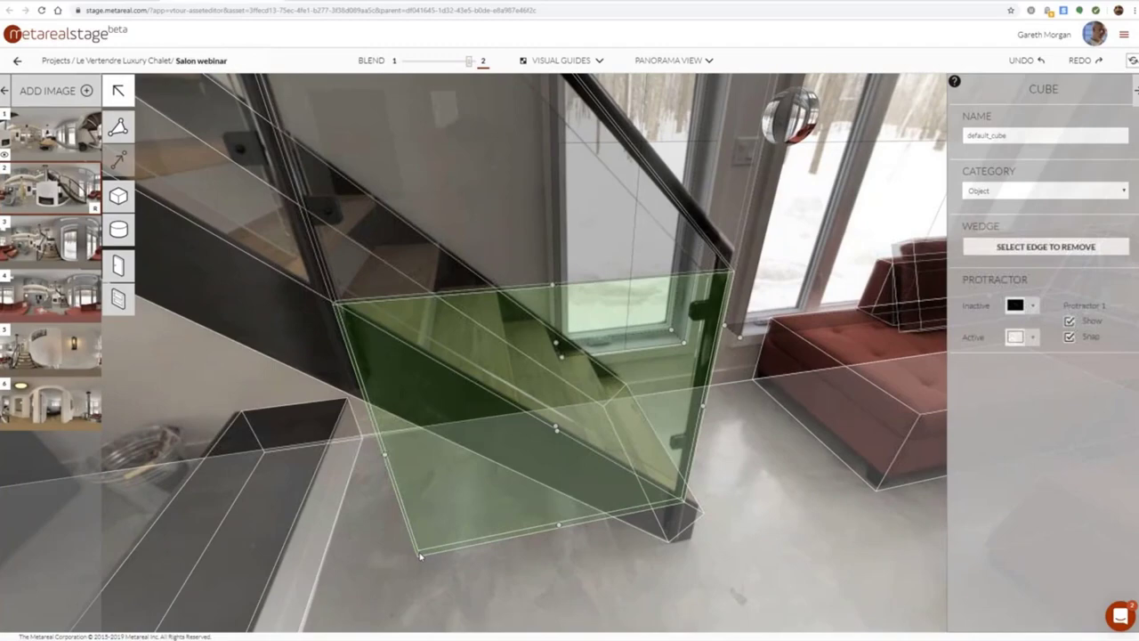
key("Escape")
left_click_drag(582, 414, 579, 569)
scroll(578, 569, "down", 3)
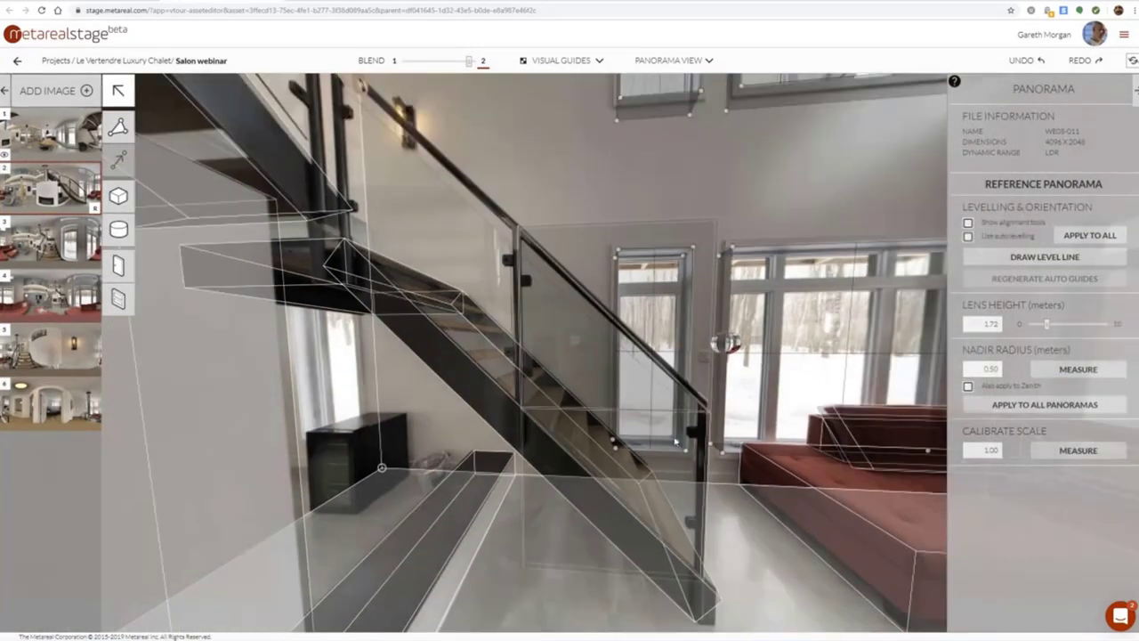
Select both railing wedges and place a copy of them over the next glass panel up the lower stair flight
left_click(649, 463)
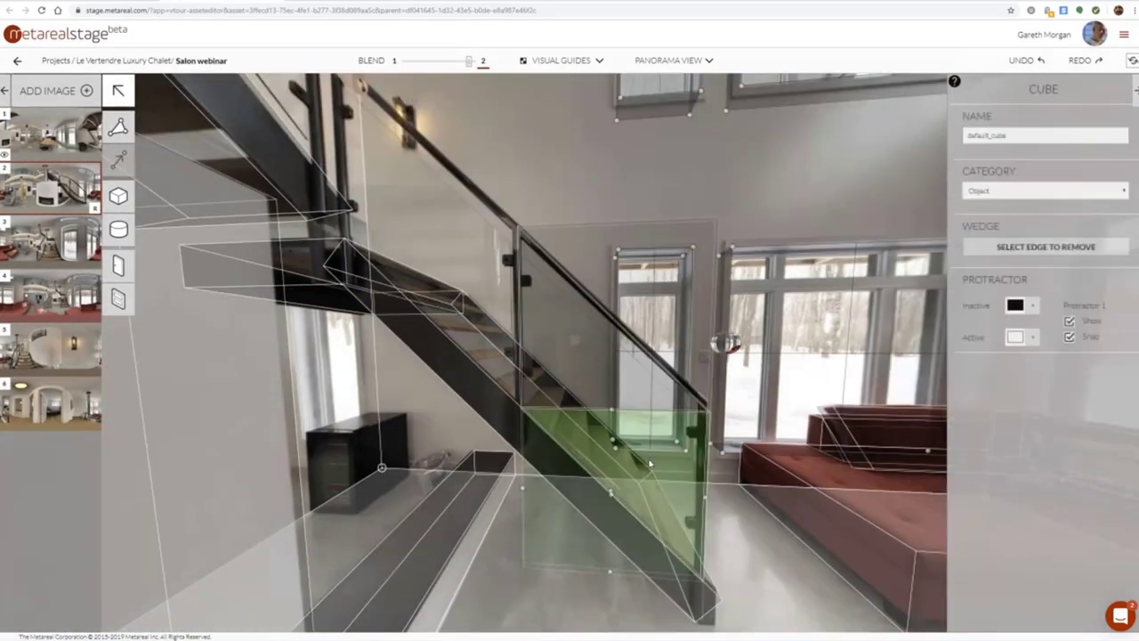
left_click(586, 358)
left_click(583, 359)
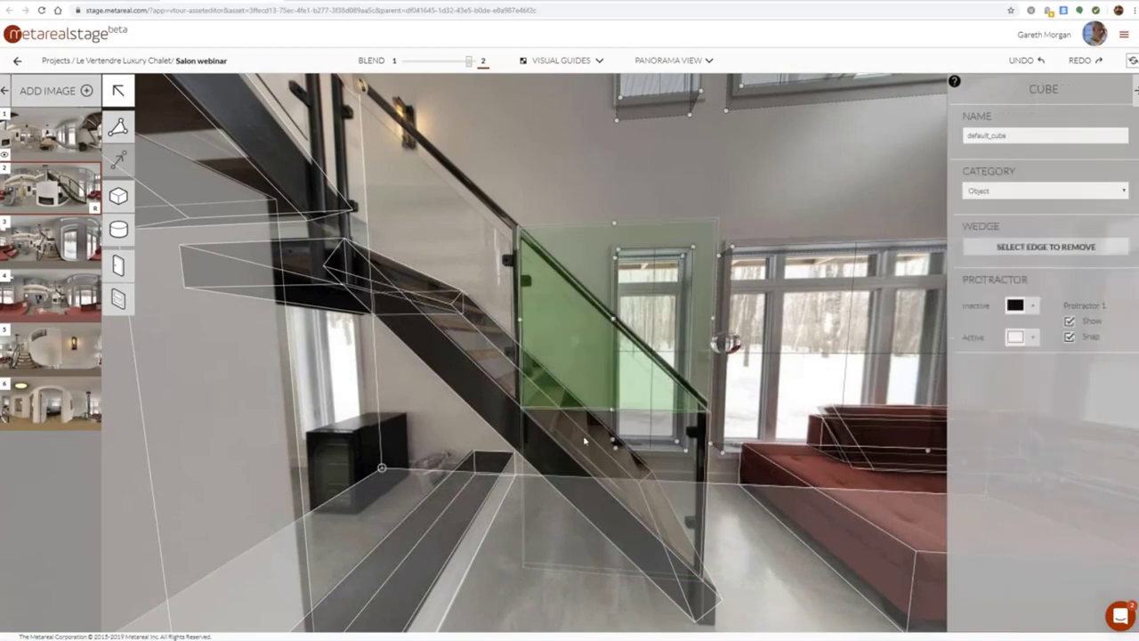
left_click(585, 440)
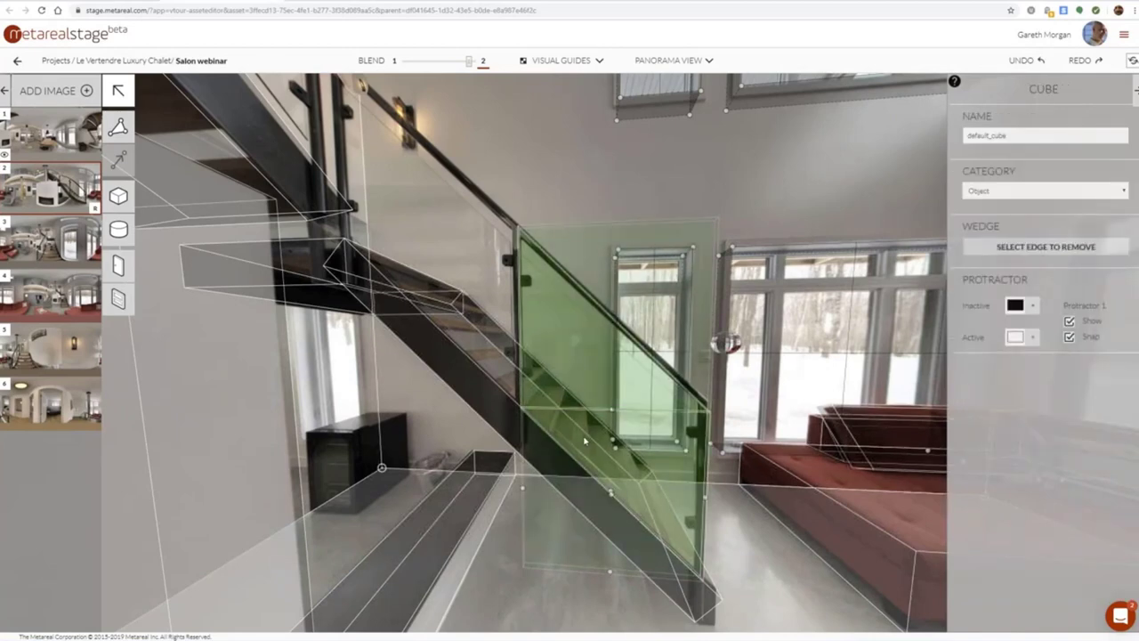
left_click(414, 291)
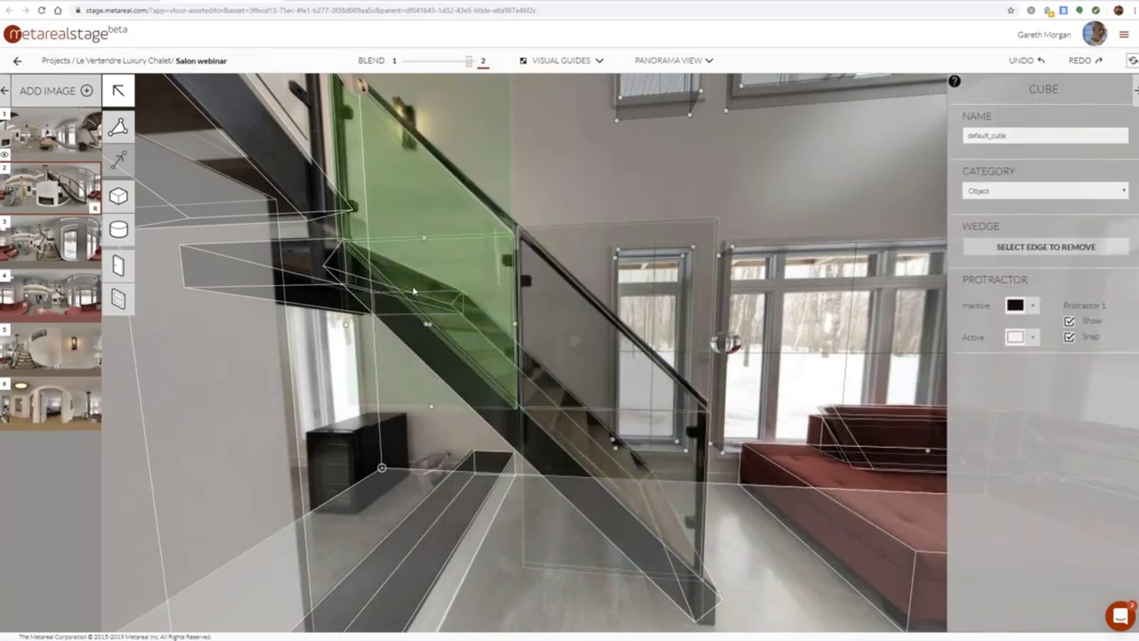
left_click_drag(413, 291, 414, 283)
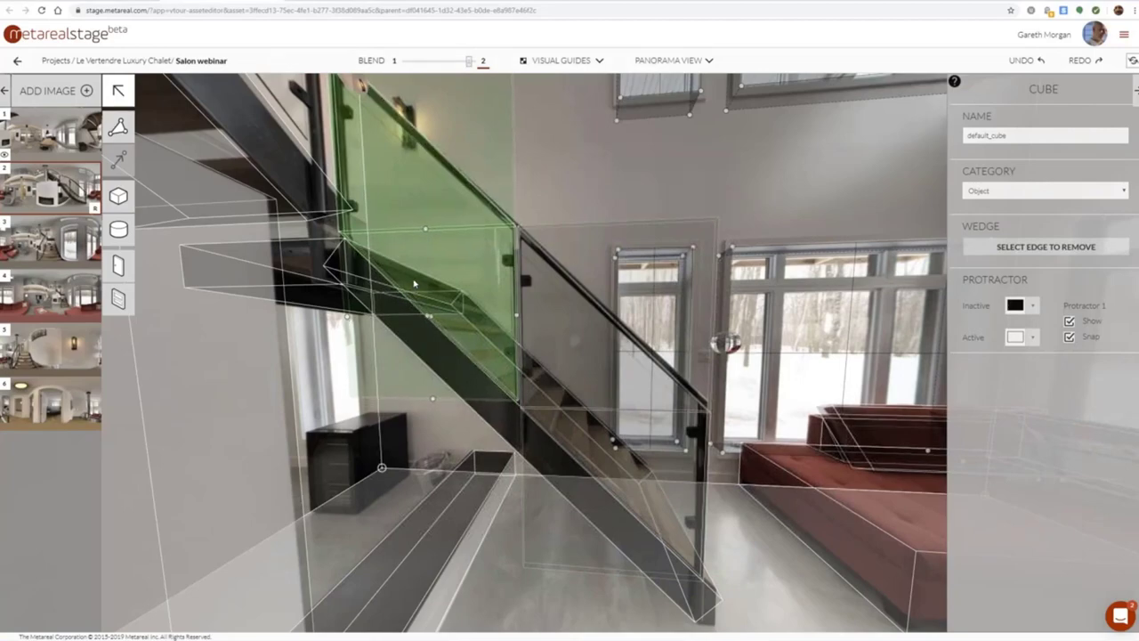
Examine how the railing wedges and staircase geometry fit the photos from images 3, 6 and 5
left_click_drag(604, 208, 793, 451)
left_click(780, 399)
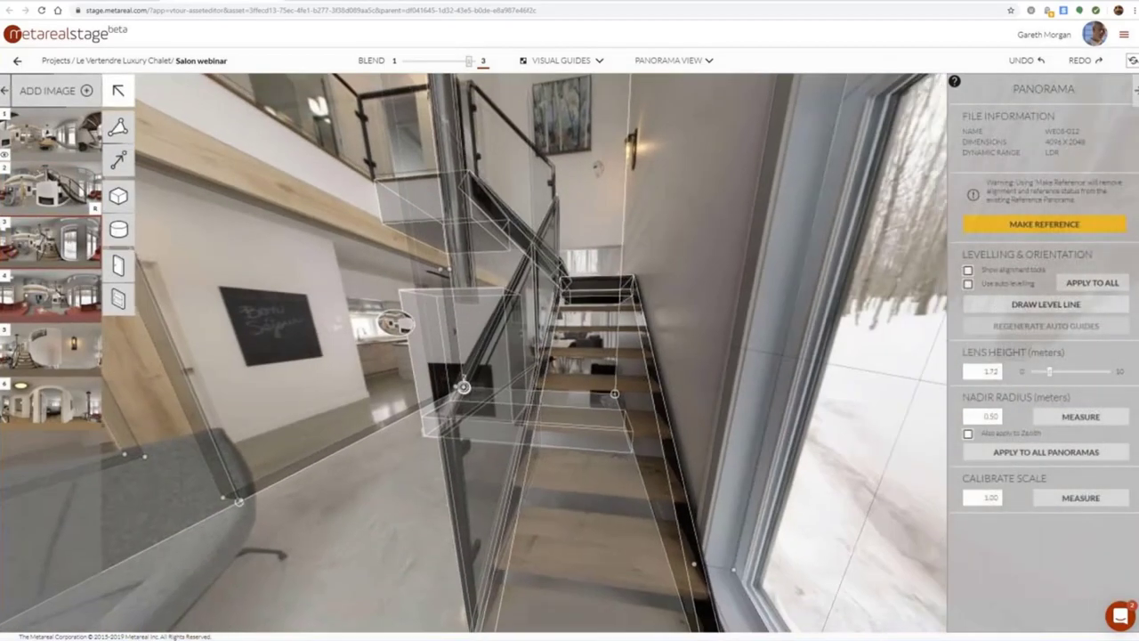
left_click_drag(599, 186, 752, 198)
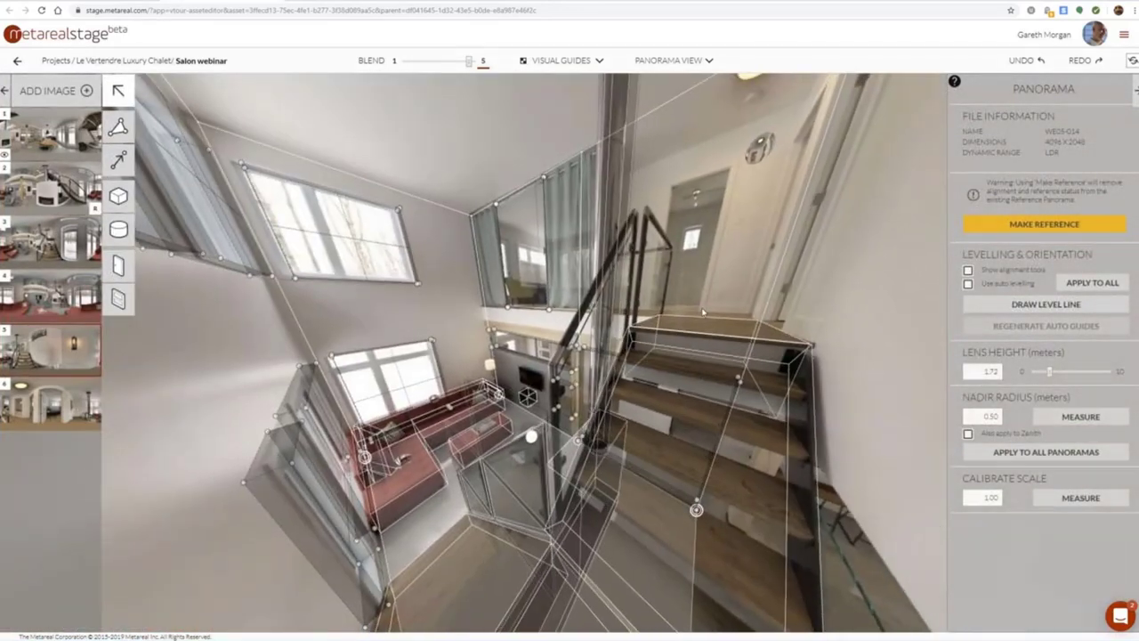
left_click(761, 150)
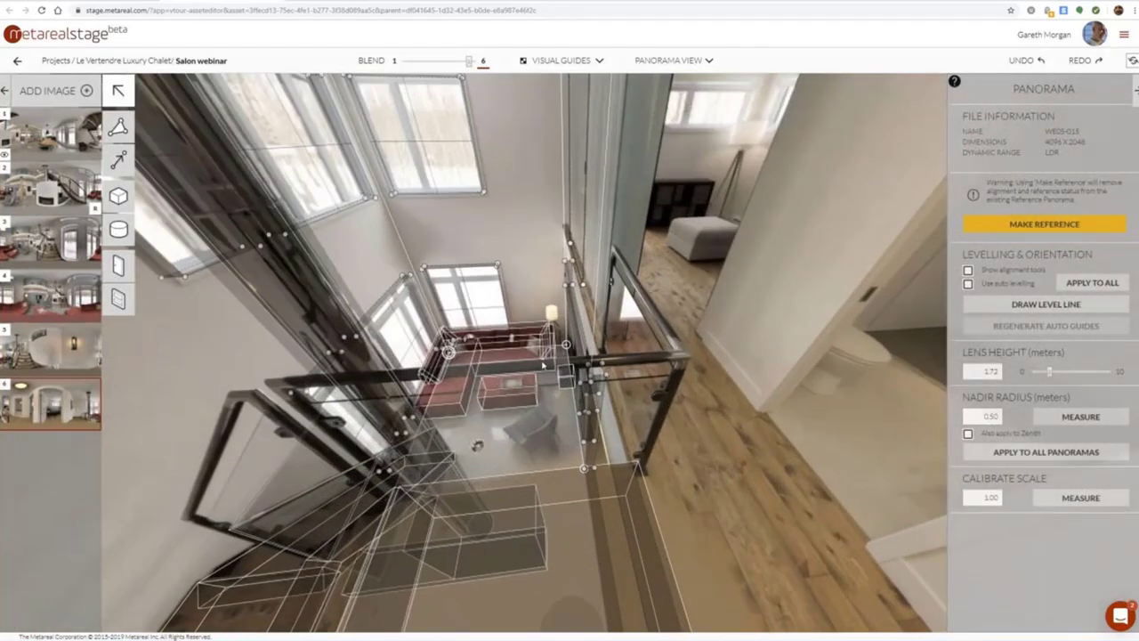
left_click_drag(544, 365, 565, 355)
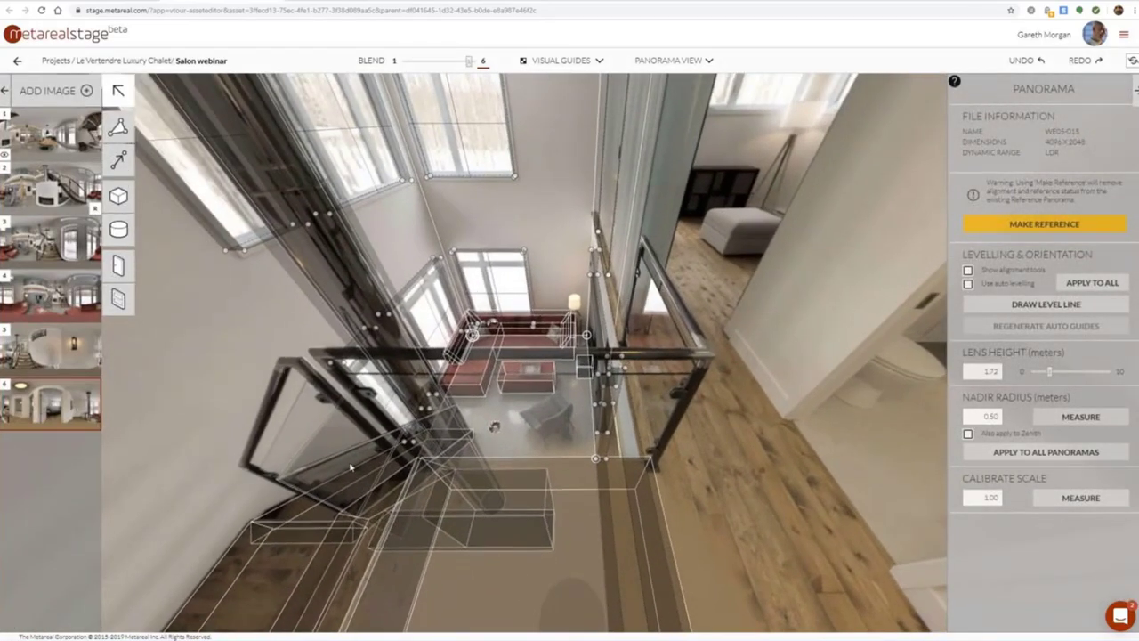
left_click(311, 396)
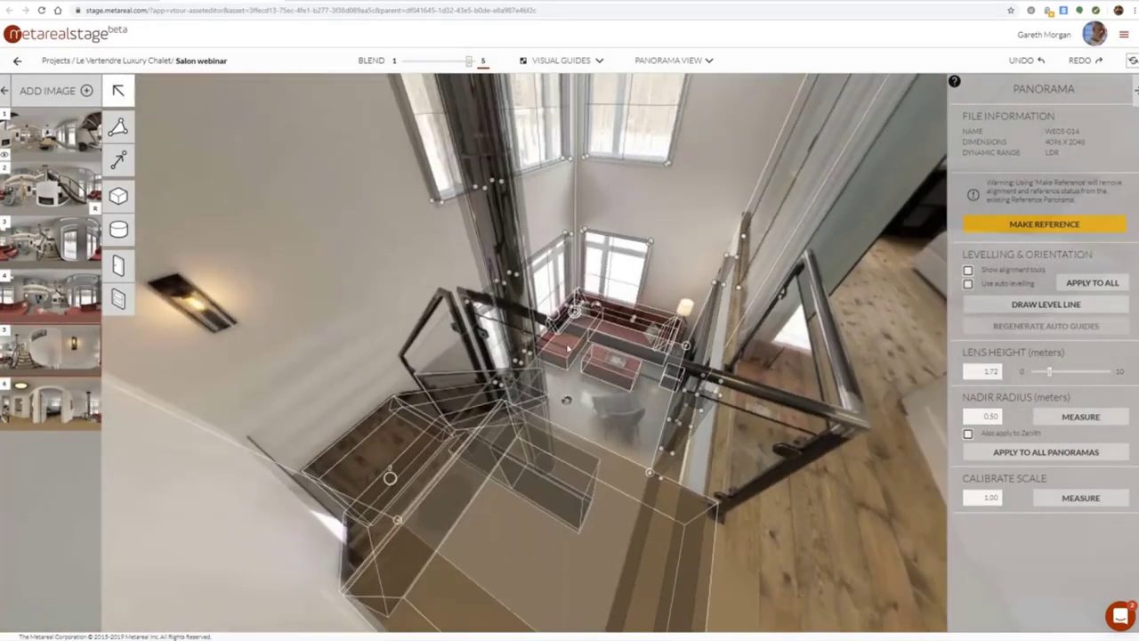
left_click_drag(567, 348, 329, 356)
left_click(465, 394)
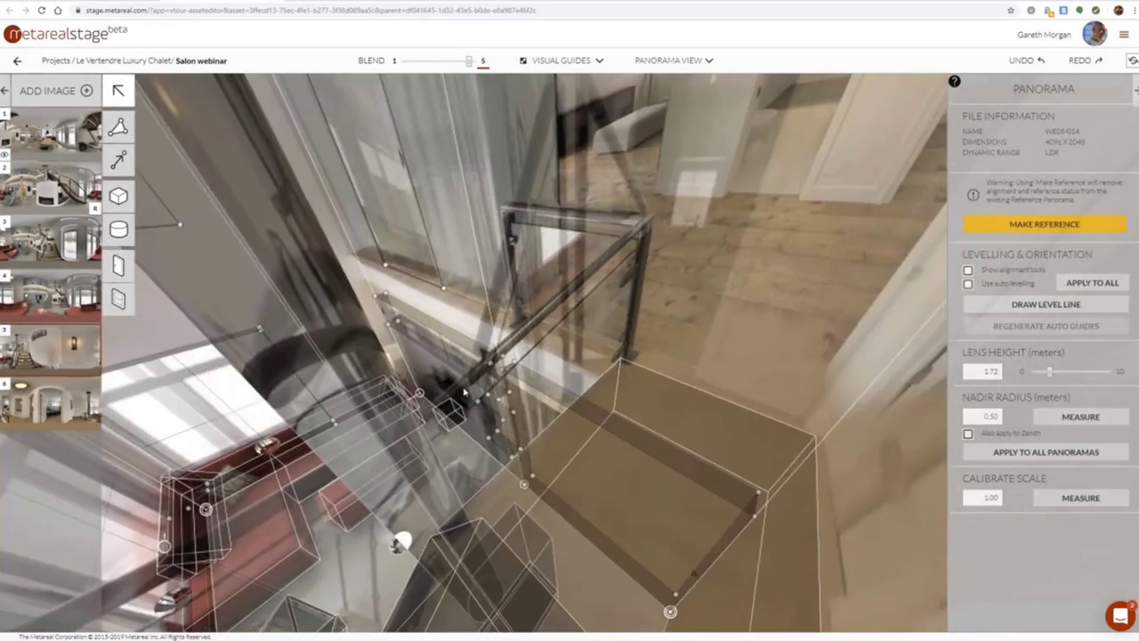
left_click_drag(699, 369, 394, 334)
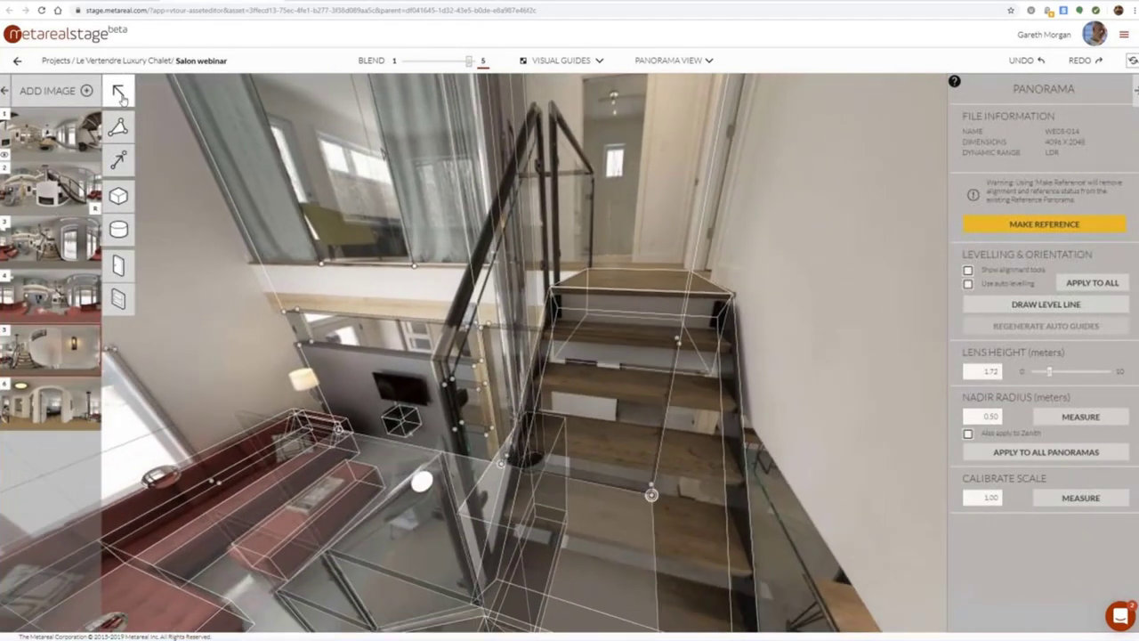
In image 5, add a thin cube from the upper landing block to cover the landing's glass railing panel
left_click(648, 291)
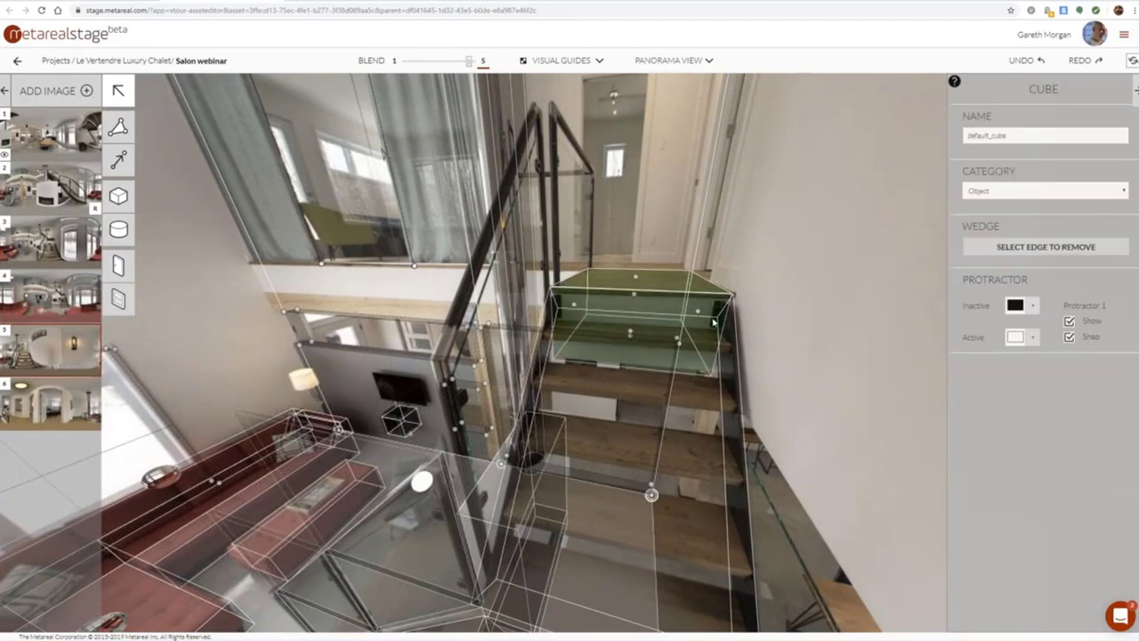
left_click_drag(575, 307, 575, 217)
left_click(621, 219)
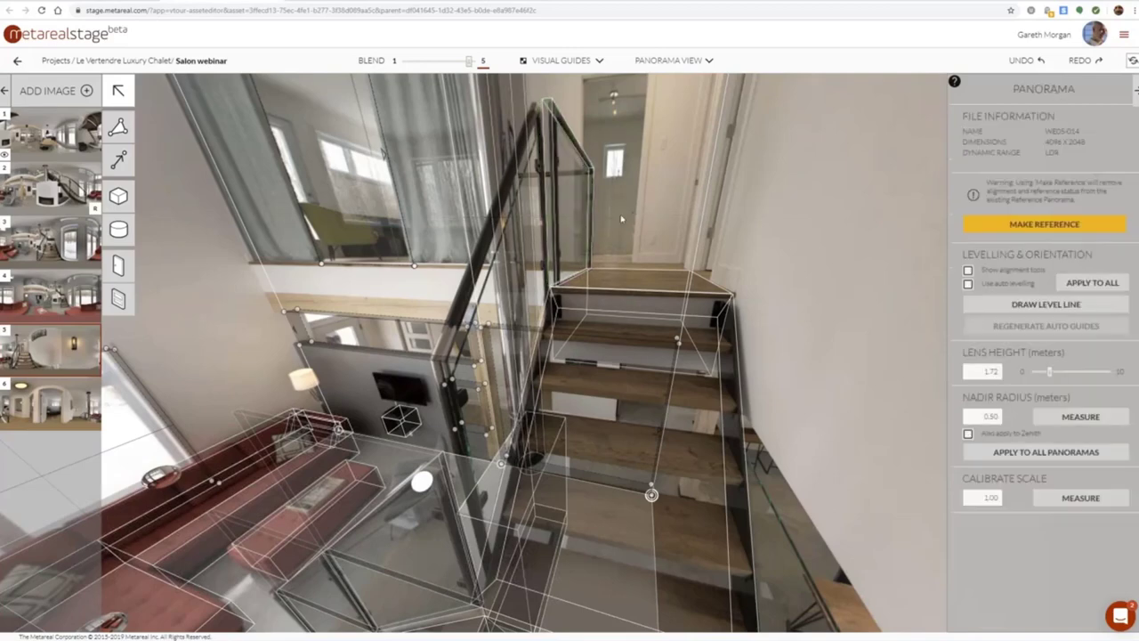
In image 5, select the upper stair railing cube beside the landing and lower its top to the landing railing's height
left_click(576, 226)
left_click_drag(657, 210, 550, 326)
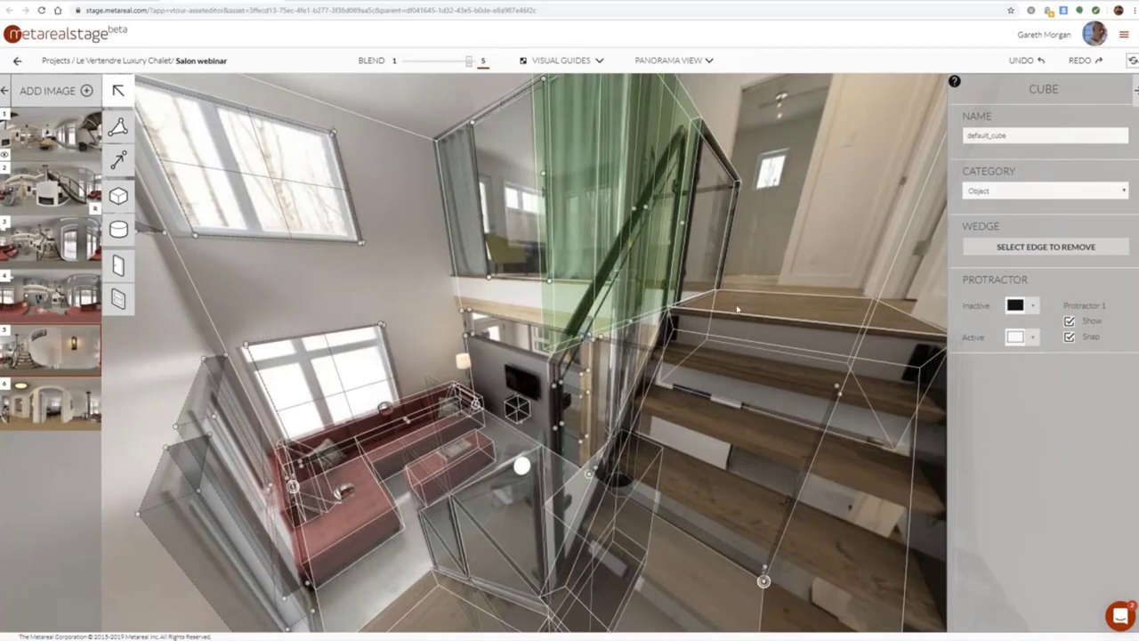
left_click_drag(737, 309, 776, 290)
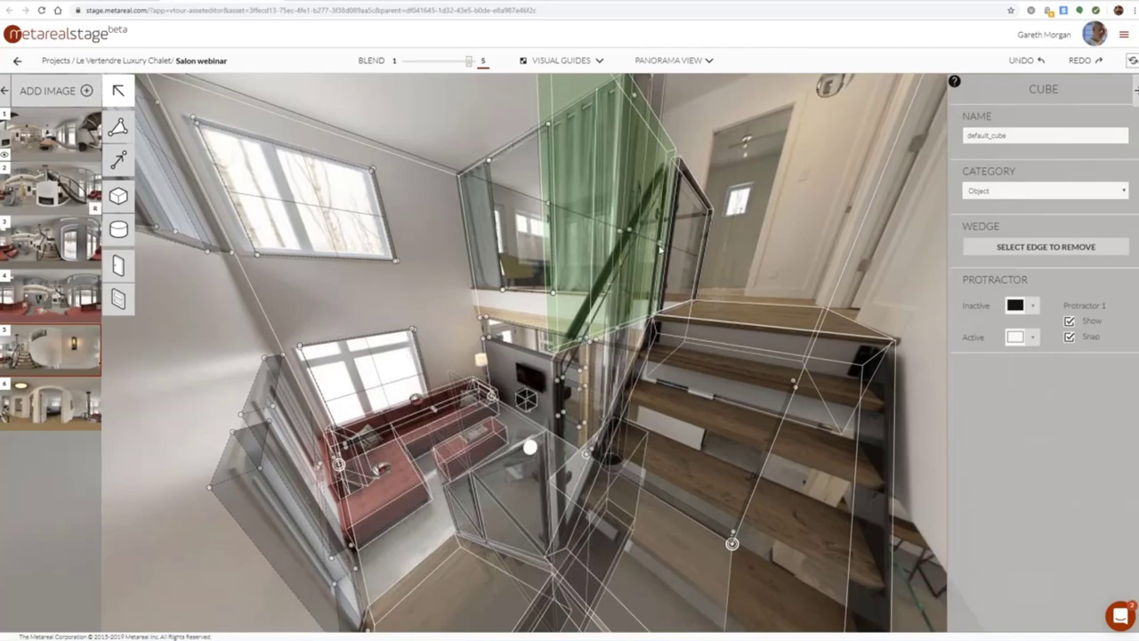
left_click_drag(634, 98, 631, 120)
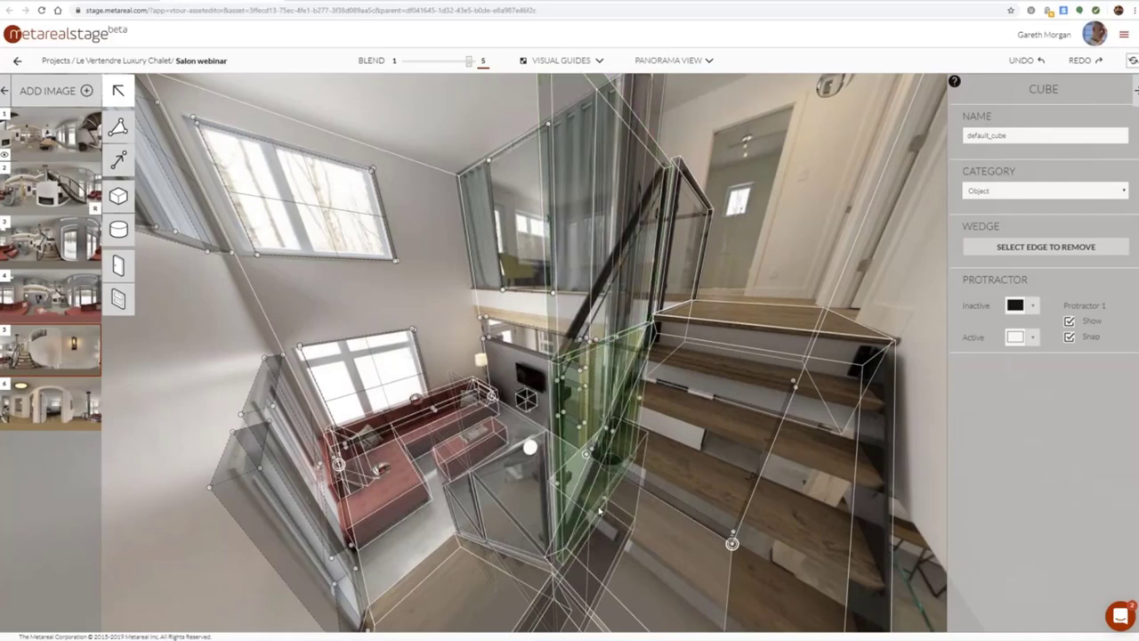
left_click_drag(788, 201, 823, 244)
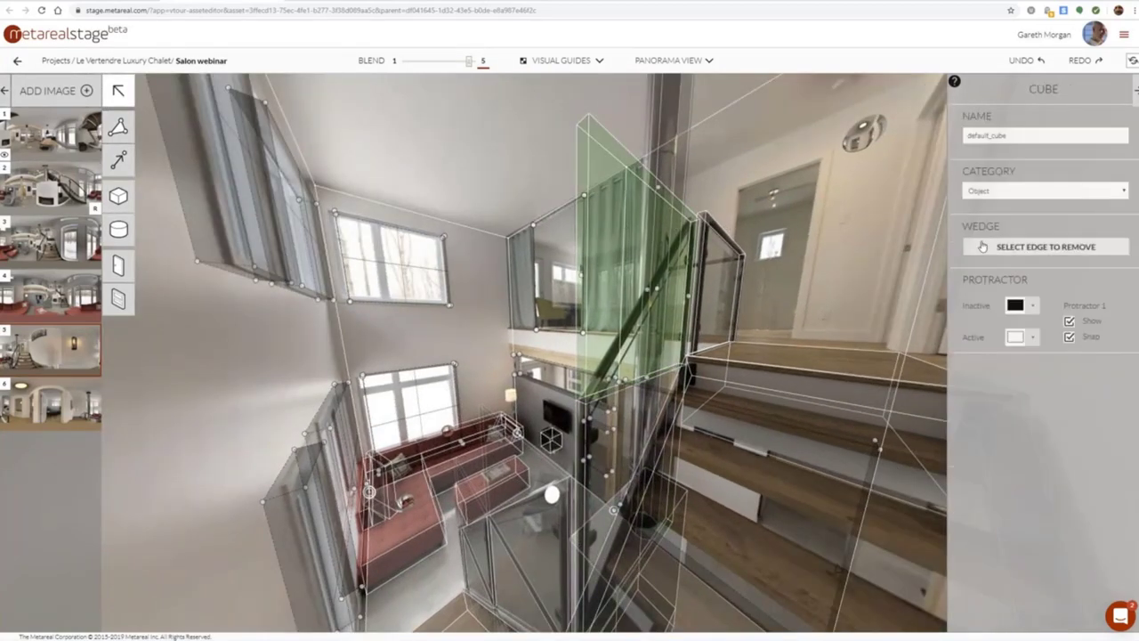
Turn the upper stair railing cube into a wedge by removing its top edge at the downhill end
left_click(710, 172)
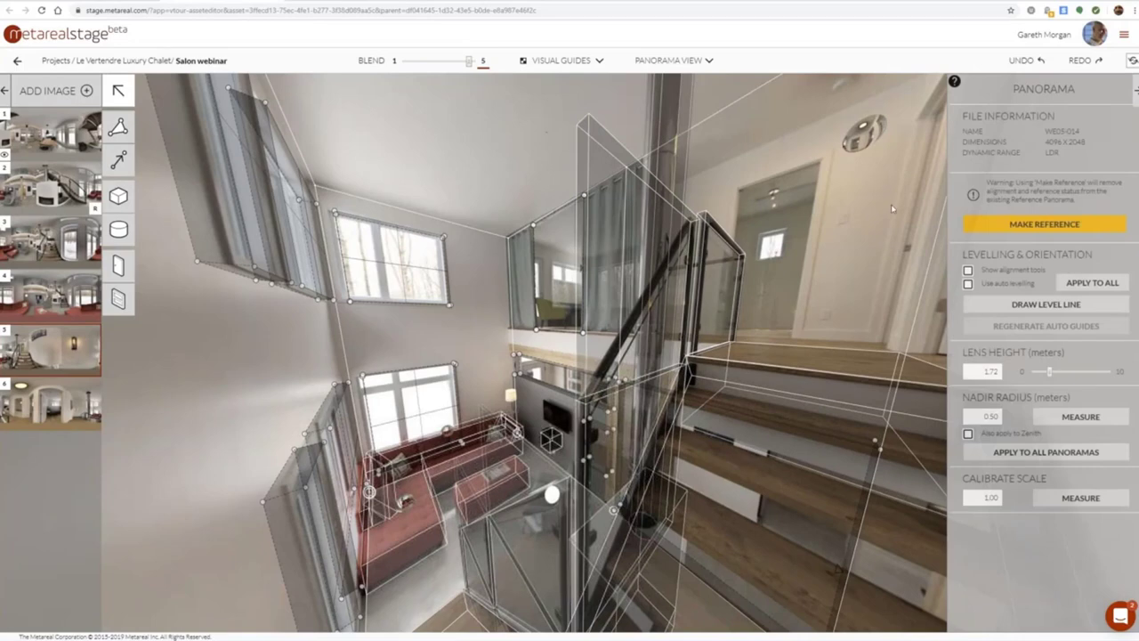
left_click(575, 207)
left_click(599, 208)
left_click(607, 211)
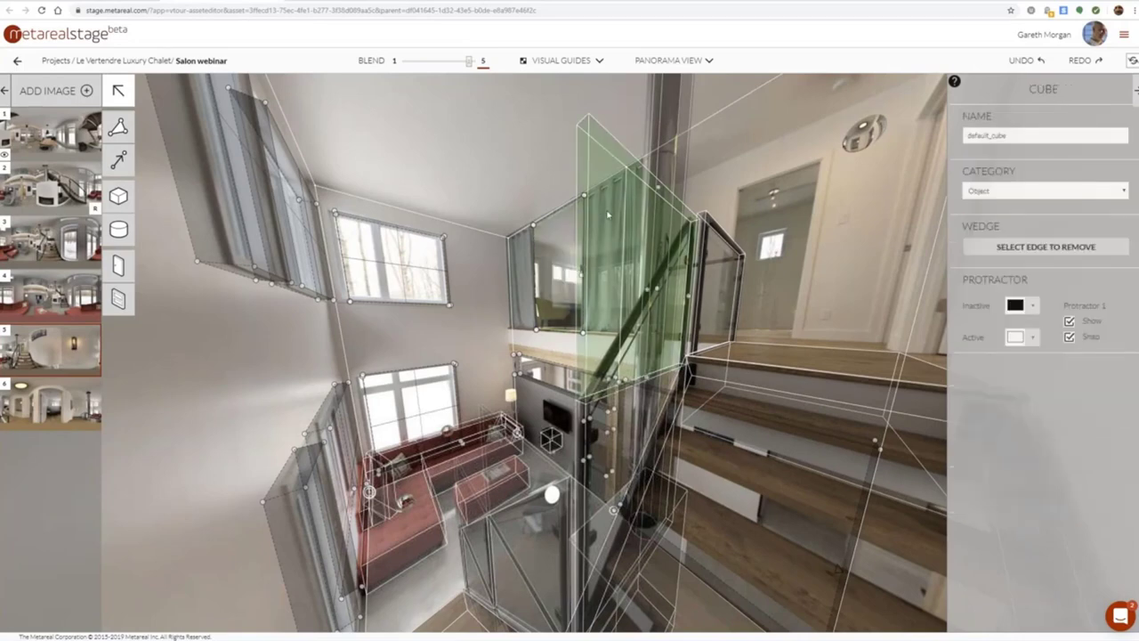
left_click(1047, 244)
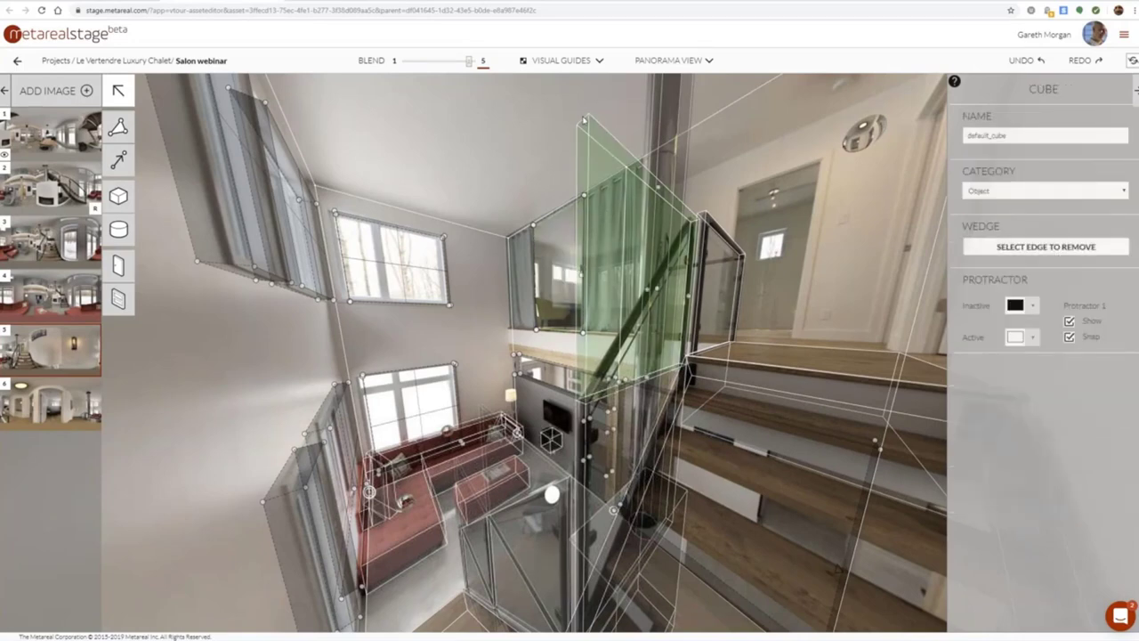
left_click(584, 124)
Turn the lower stair railing cube into a wedge by removing its bottom edge at the uphill end along the stringer
scroll(709, 301, "down", 5)
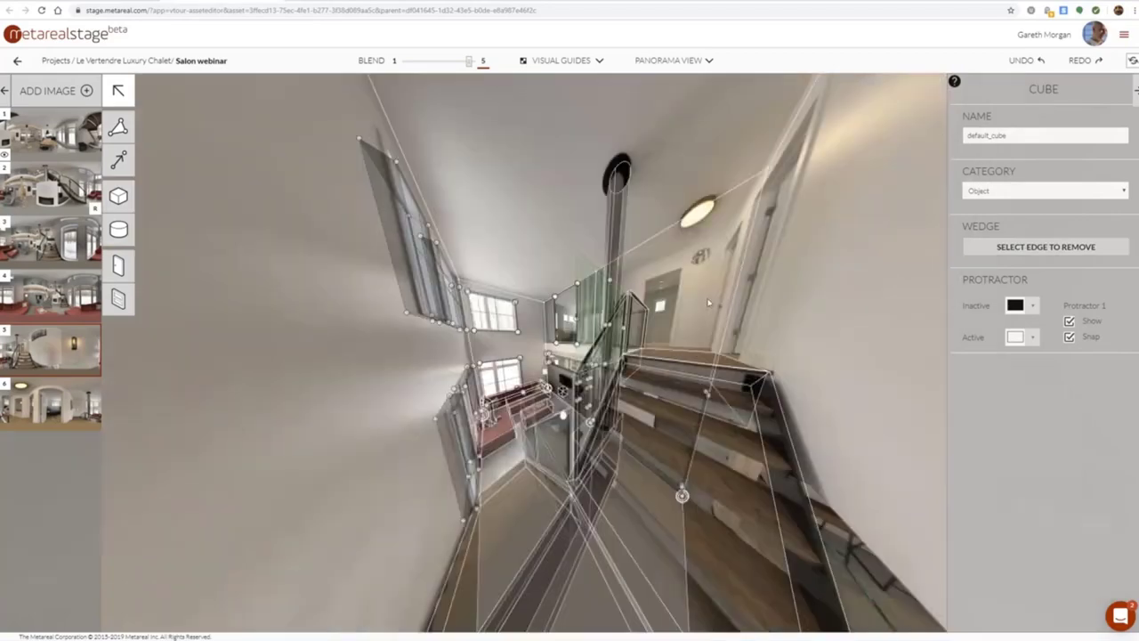
left_click_drag(710, 300, 715, 387)
scroll(714, 386, "up", 5)
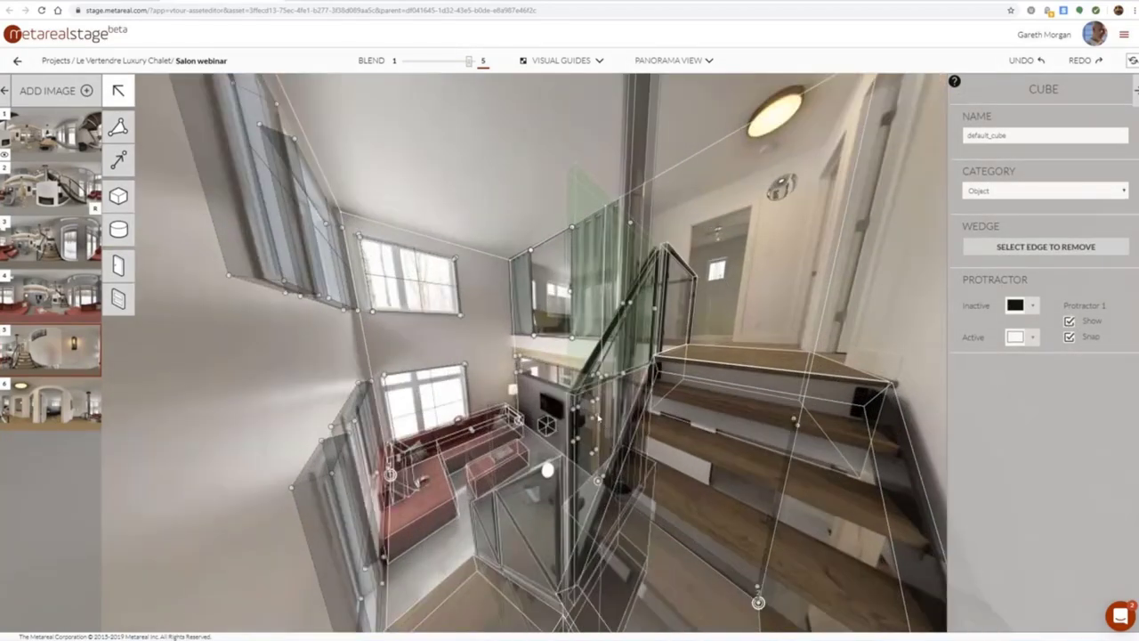
left_click(600, 415)
left_click(611, 411)
left_click(1039, 252)
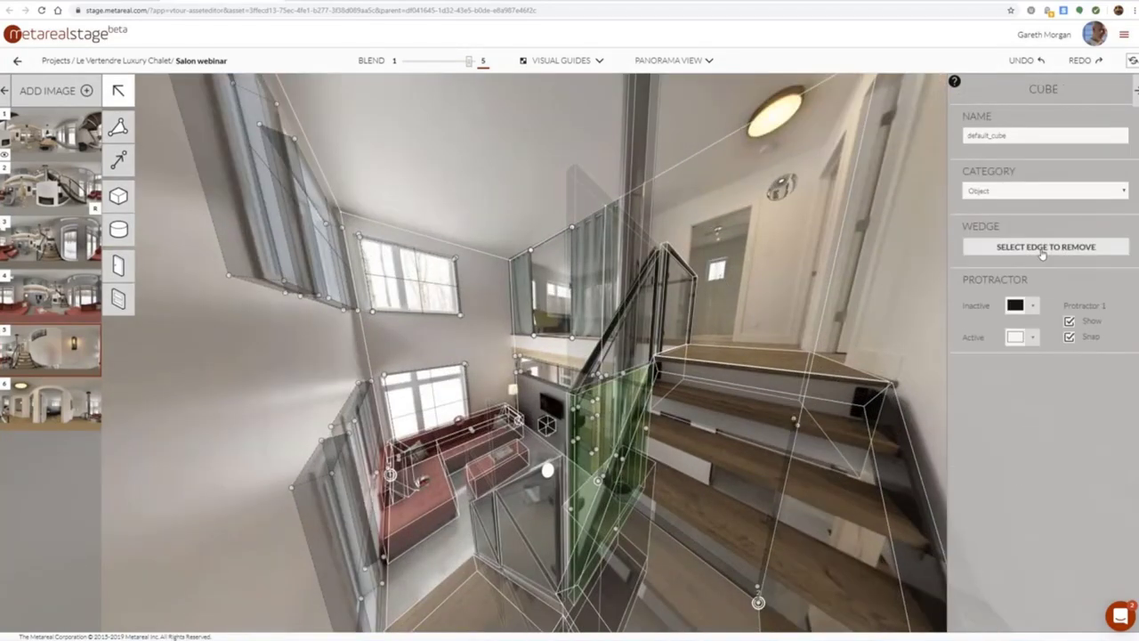
left_click(644, 491)
left_click(702, 379)
In image 6, place the existing door Bedroom 1 > Bedroom to stairs in the doorway leading to the bedroom with the blue bed
left_click_drag(795, 243, 720, 119)
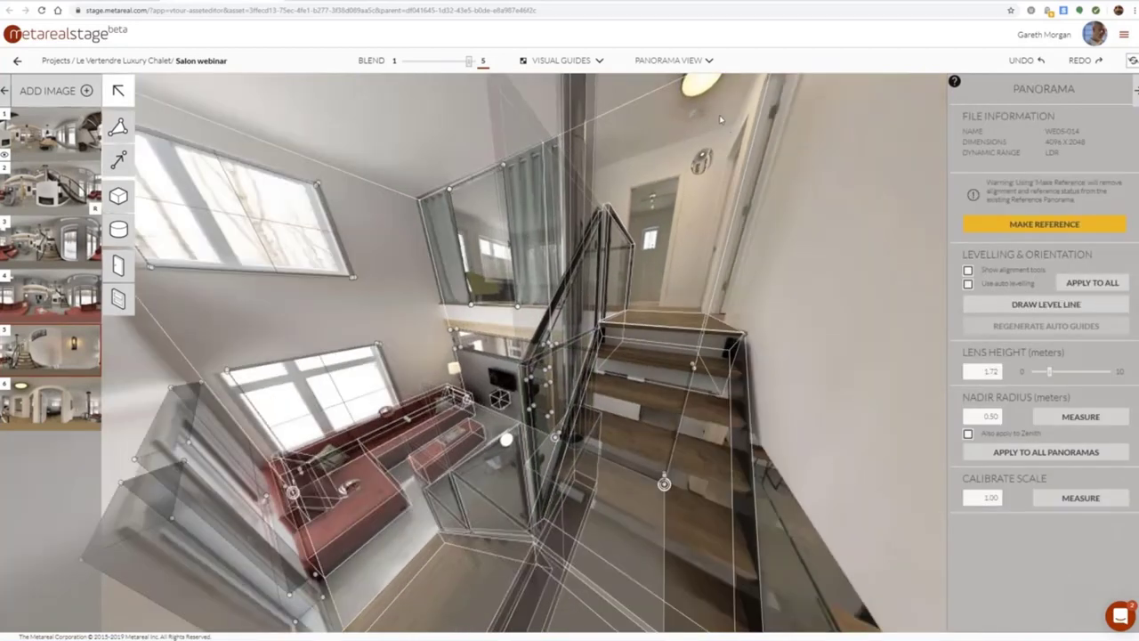
left_click(708, 167)
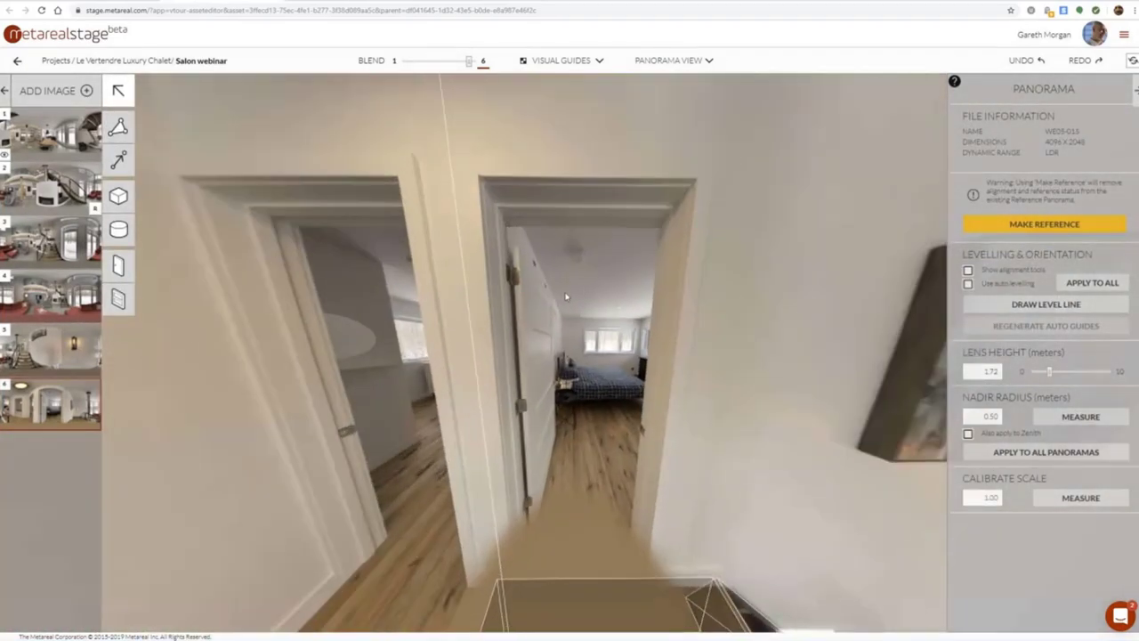
left_click(119, 265)
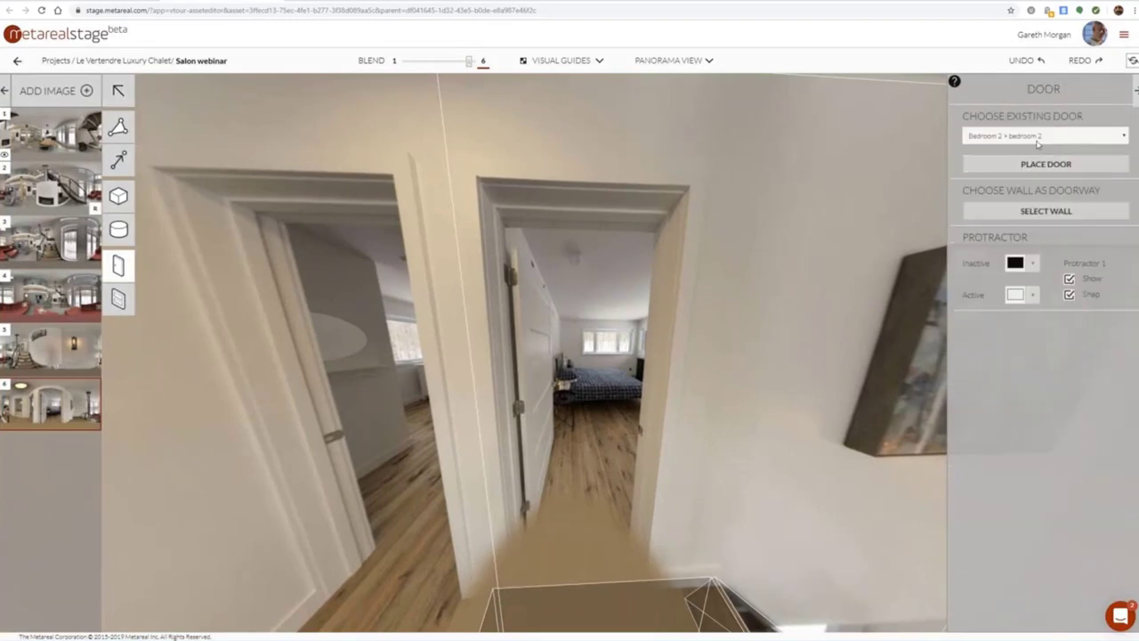
left_click(1037, 136)
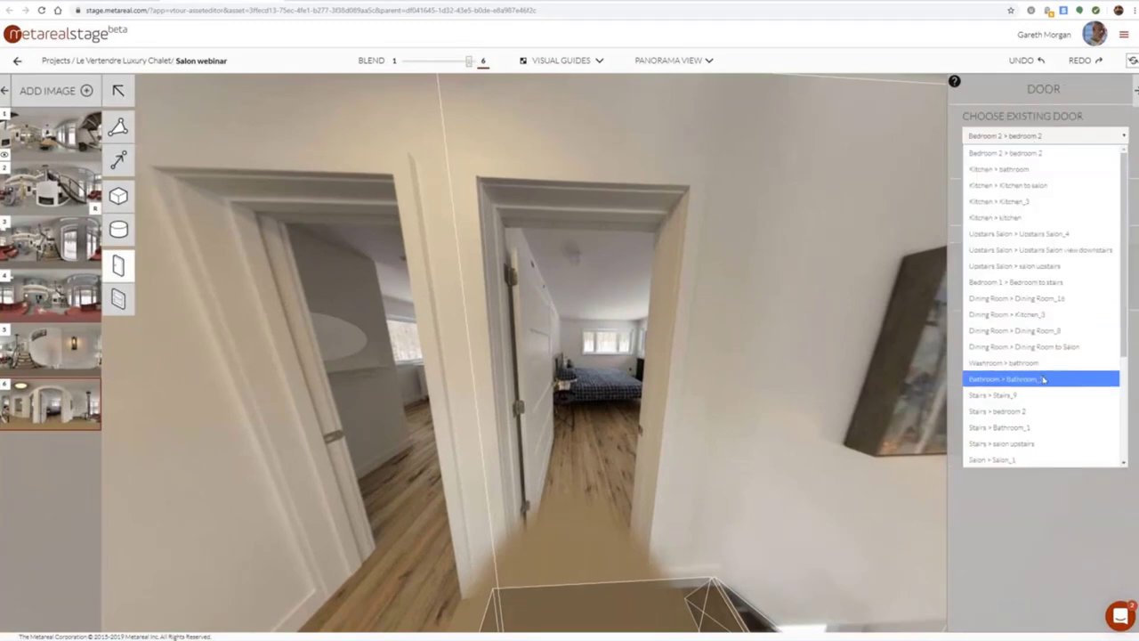
scroll(1043, 378, "down", 2)
scroll(1045, 393, "up", 3)
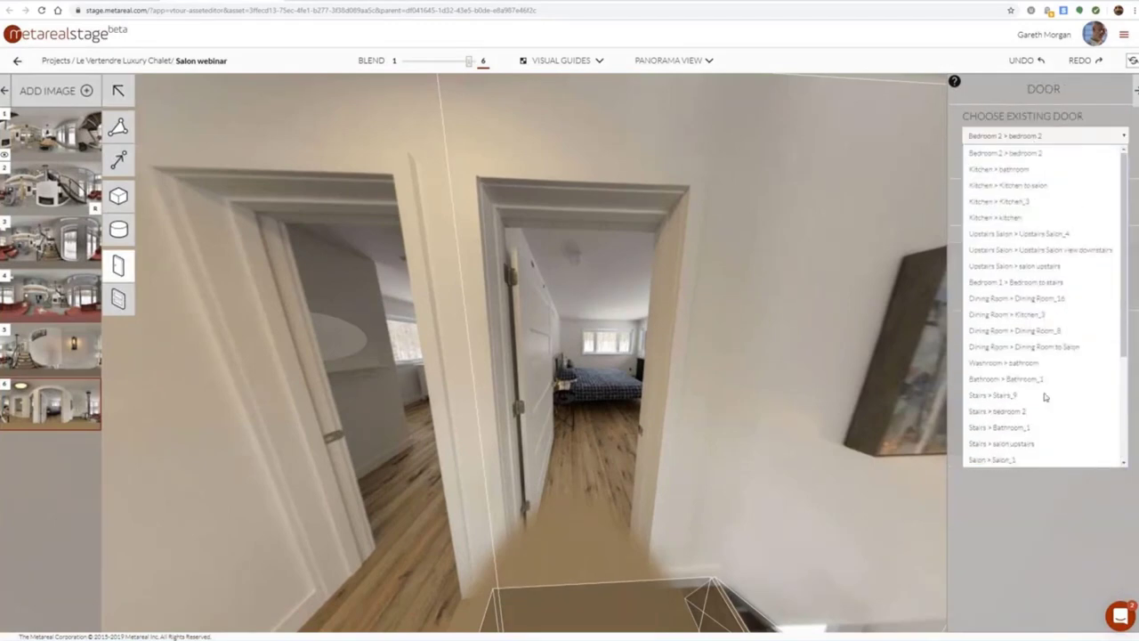
scroll(1046, 396, "down", 3)
scroll(1046, 396, "up", 3)
left_click(1030, 282)
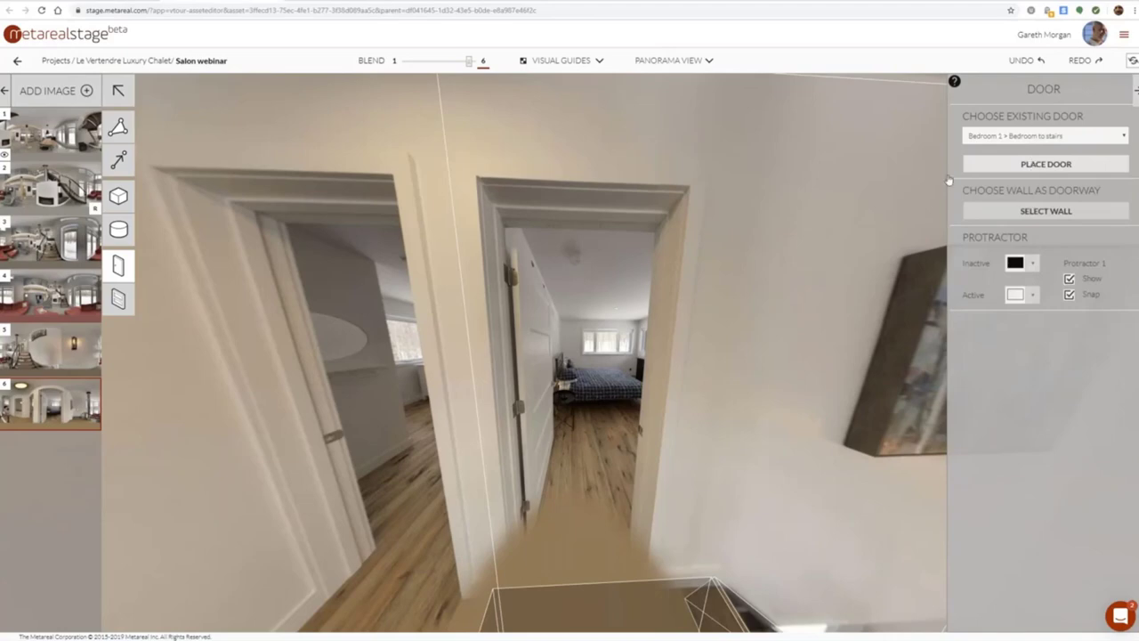
left_click(1013, 166)
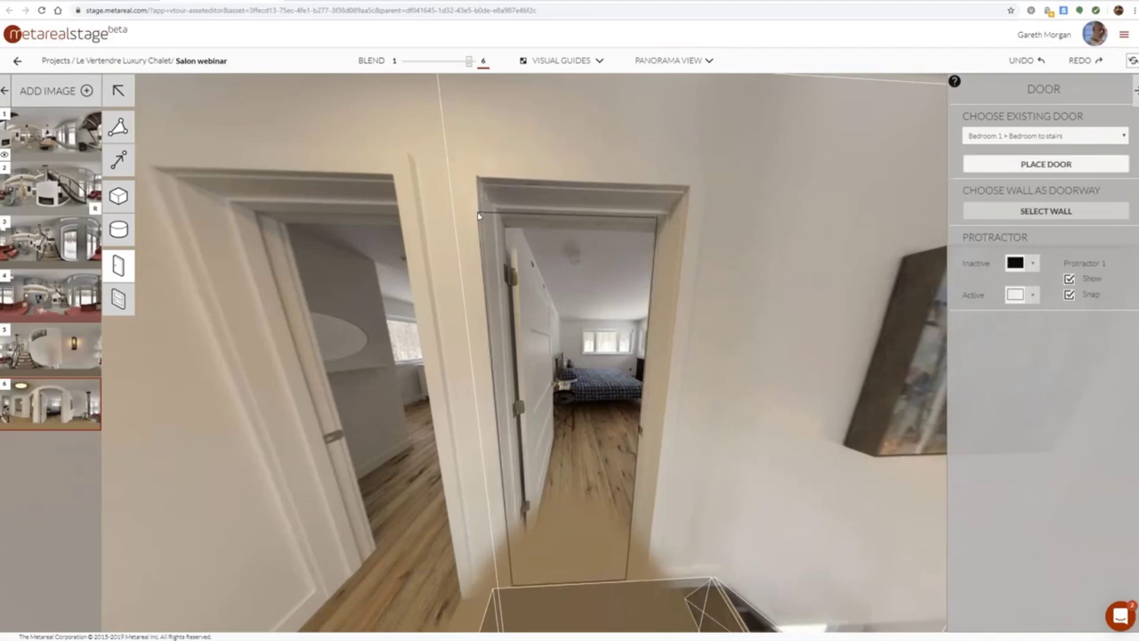
left_click(479, 215)
Widen and heighten the bedroom door to match the outer edges of the doorway recess
left_click_drag(654, 288, 672, 290)
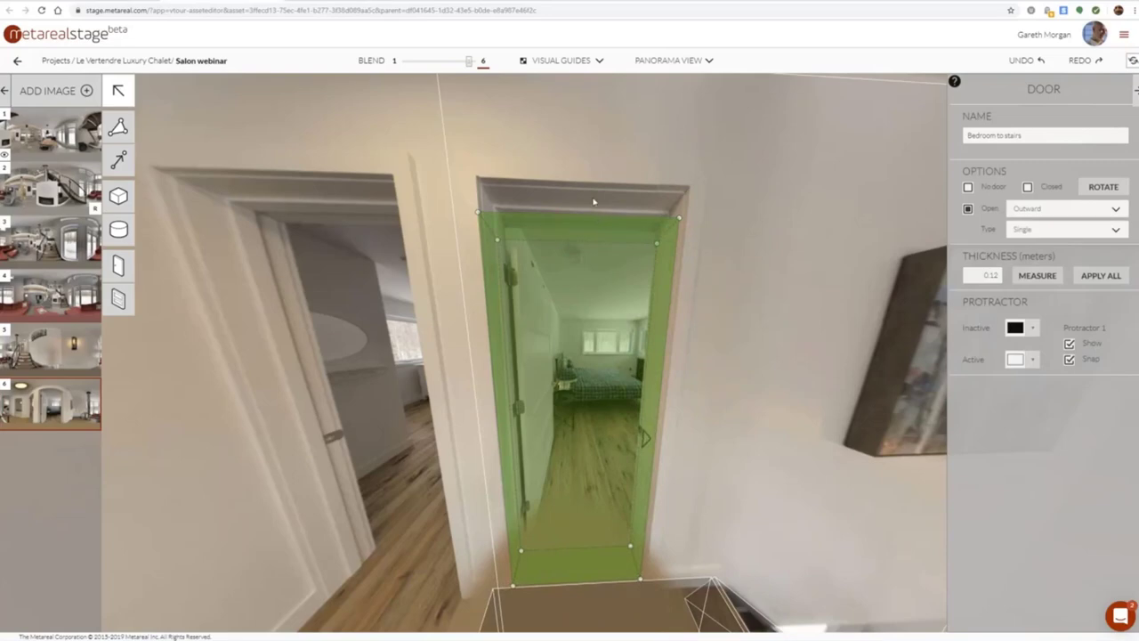
left_click_drag(593, 201, 593, 185)
left_click_drag(665, 346, 669, 346)
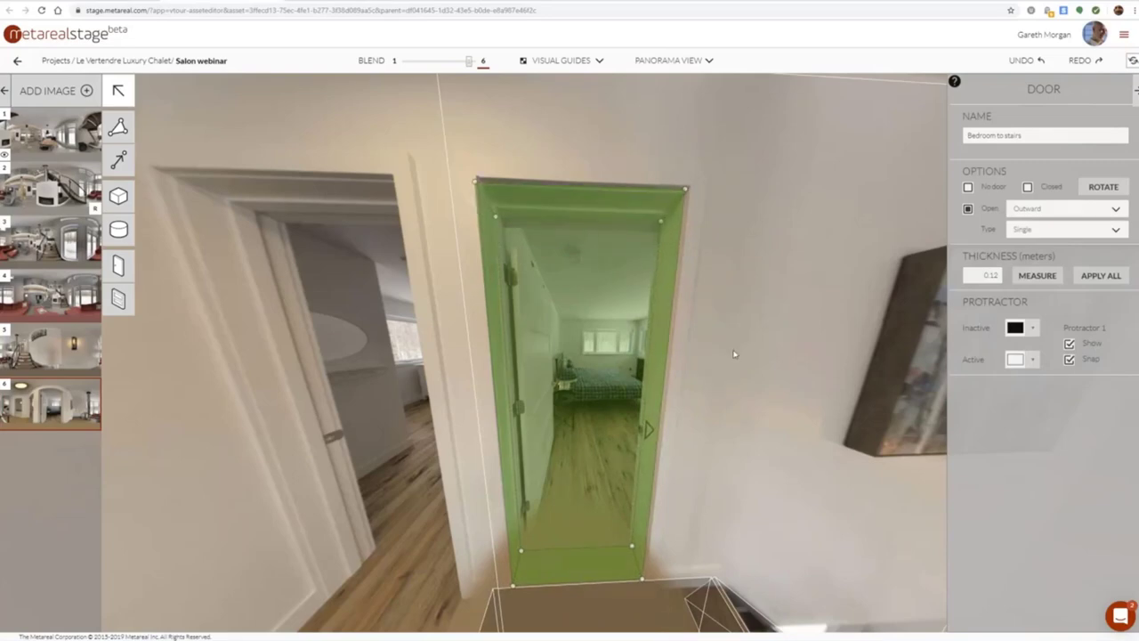
Assign the existing door Stairs > Stairs_9 to the open wall section between the staircase landing and the upstairs hallway
scroll(411, 392, "down", 5)
left_click_drag(349, 378, 650, 366)
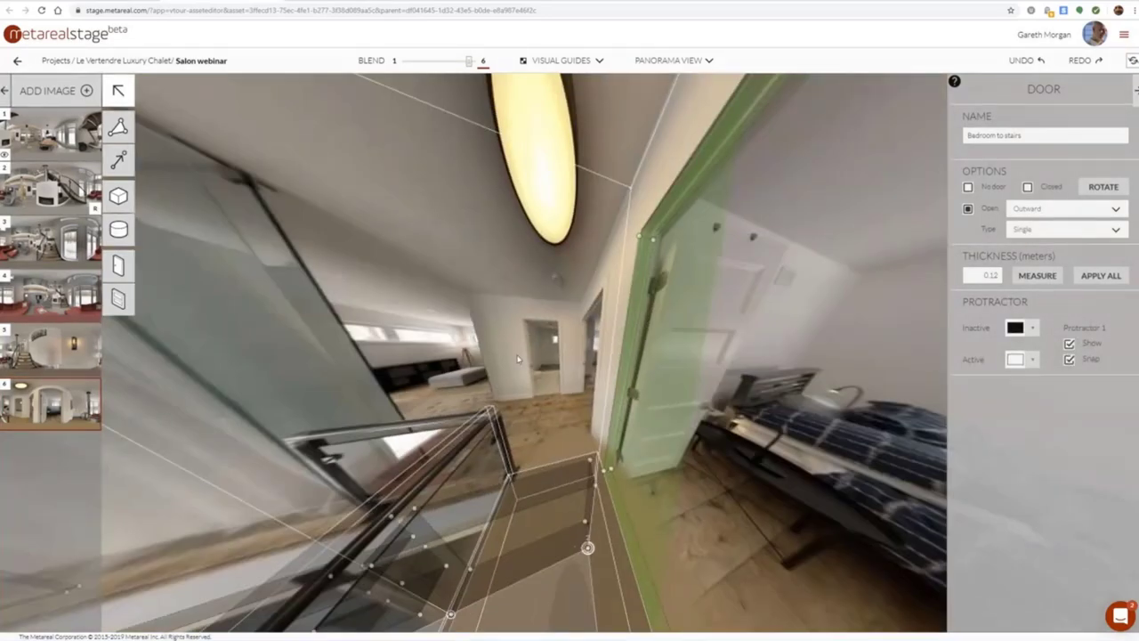
left_click_drag(481, 326, 512, 434)
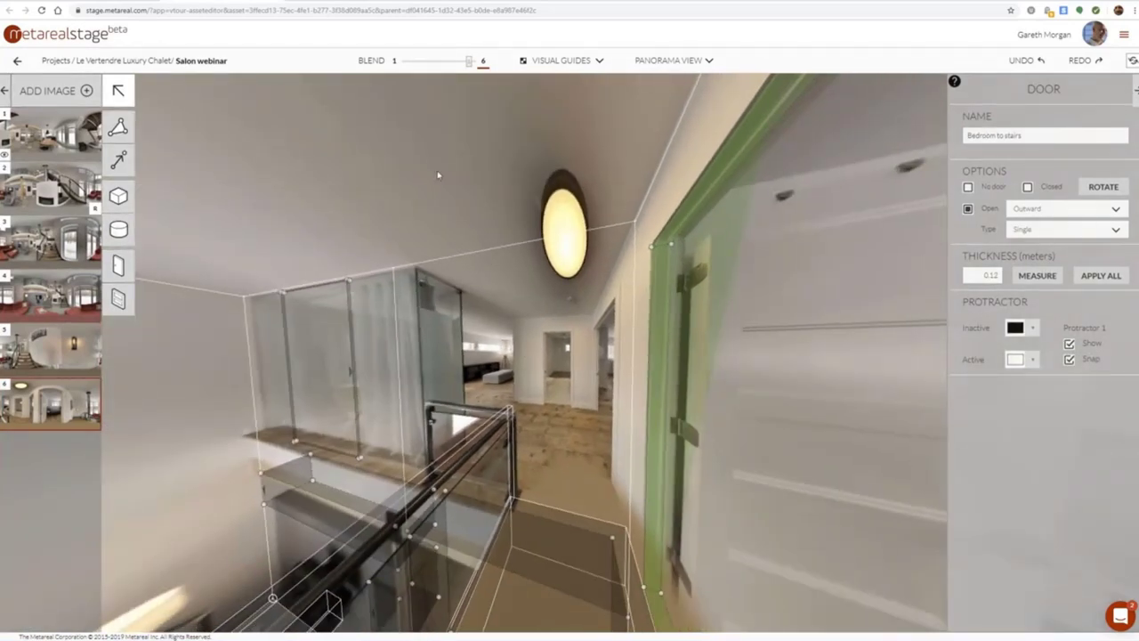
left_click(118, 264)
left_click(1022, 136)
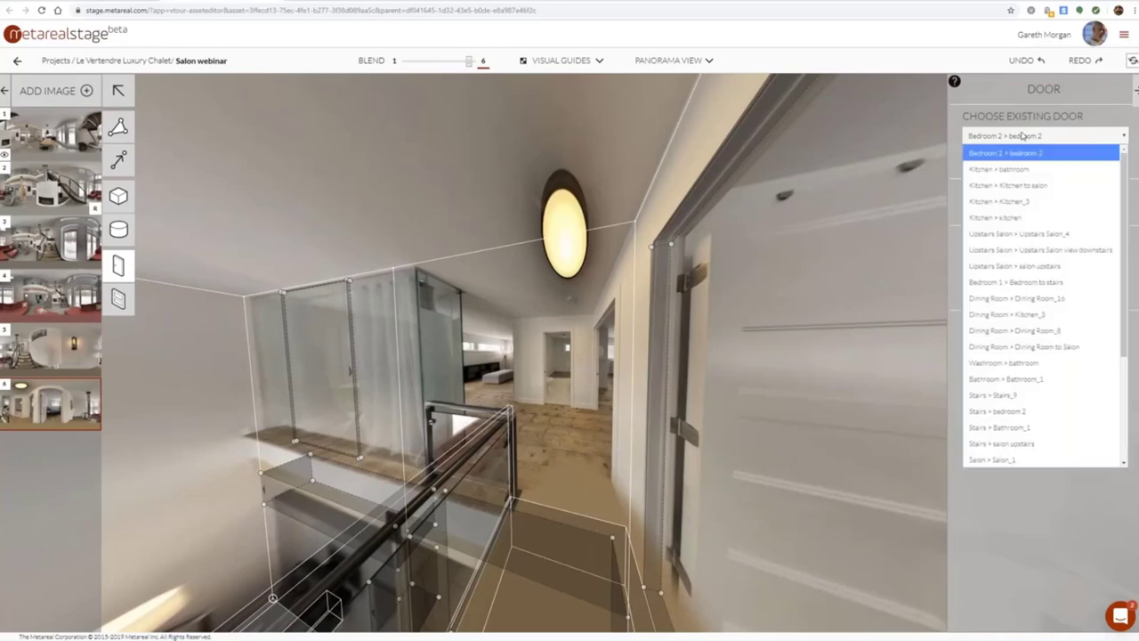
scroll(1025, 216, "down", 4)
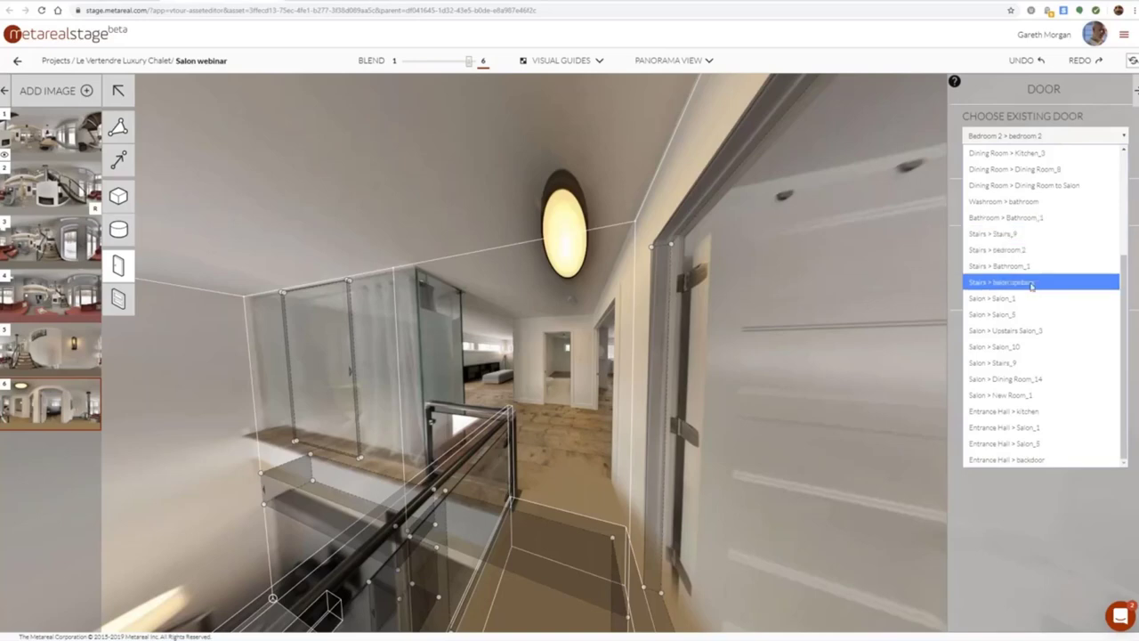
left_click(1013, 235)
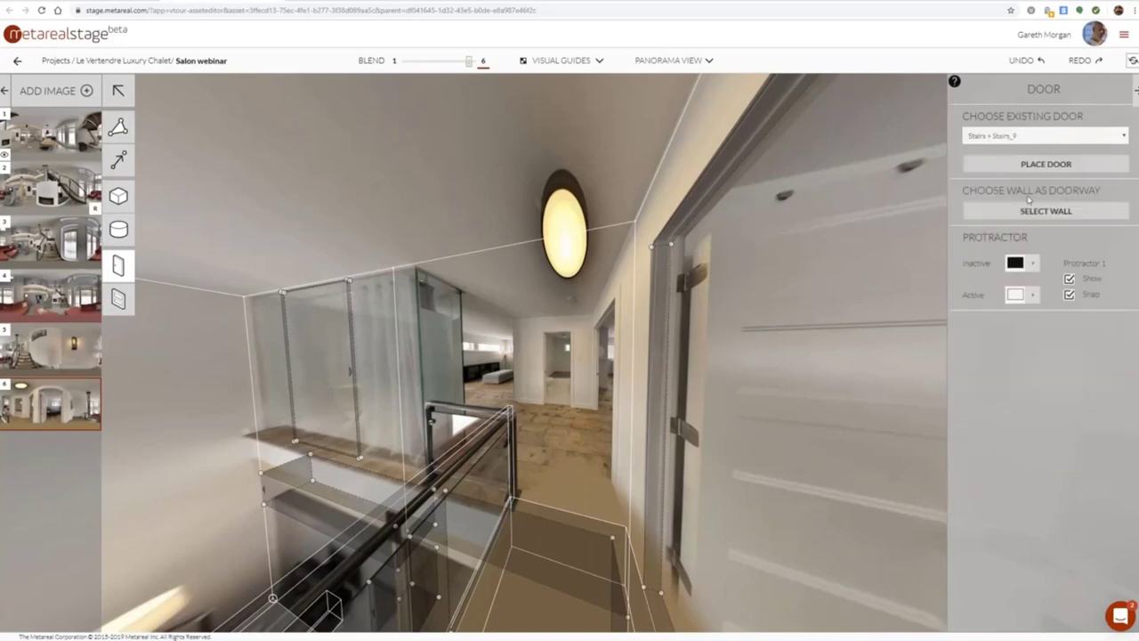
left_click(416, 270)
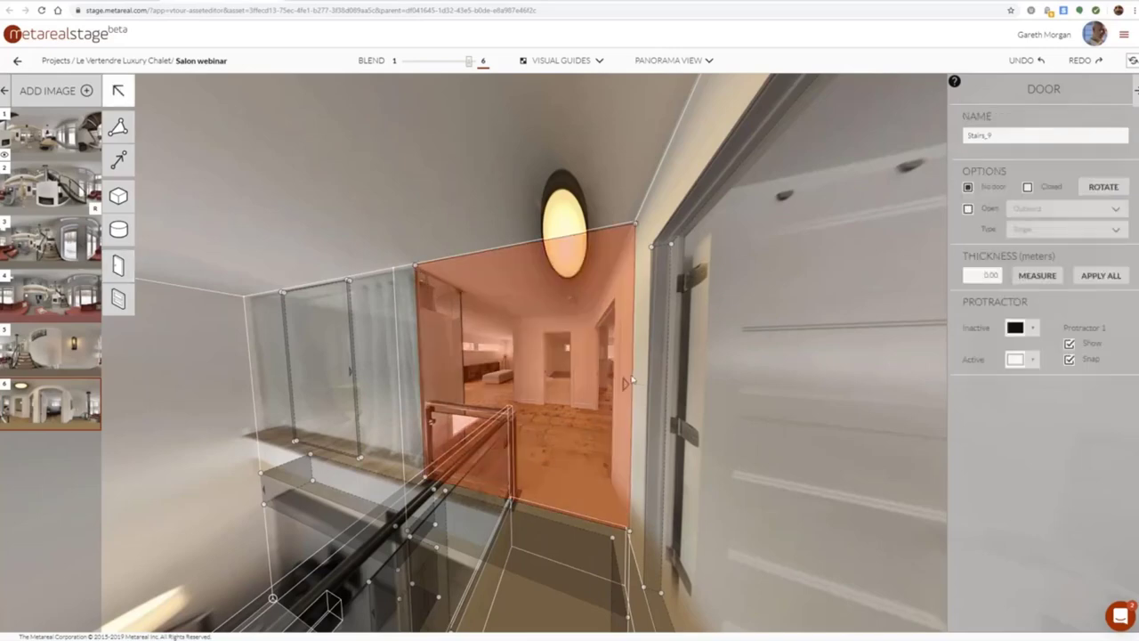
left_click_drag(632, 380, 633, 379)
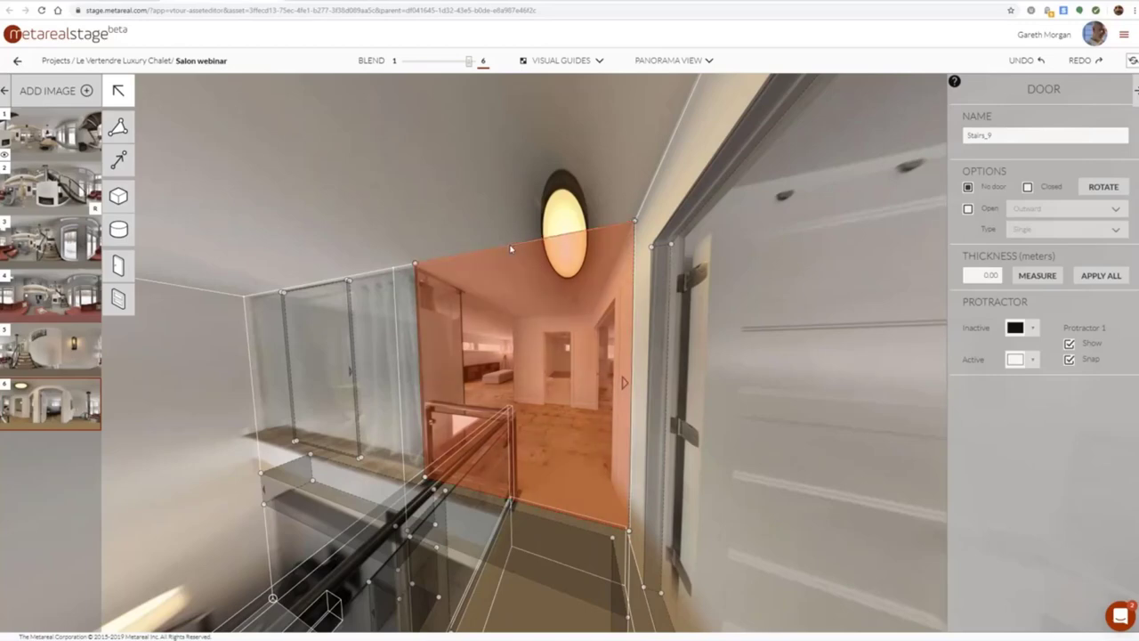
left_click(417, 201)
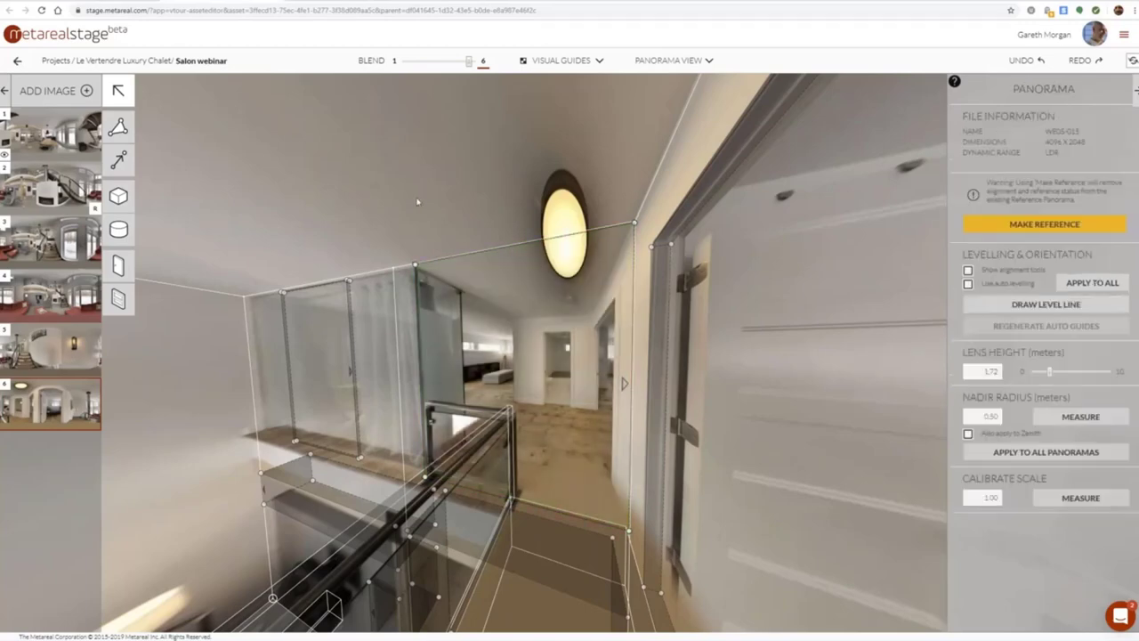
left_click(510, 355)
left_click(408, 173)
Face the view back down the stairs and hide every visual guide except the pano bubbles
scroll(507, 149, "down", 5)
left_click_drag(507, 149, 534, 324)
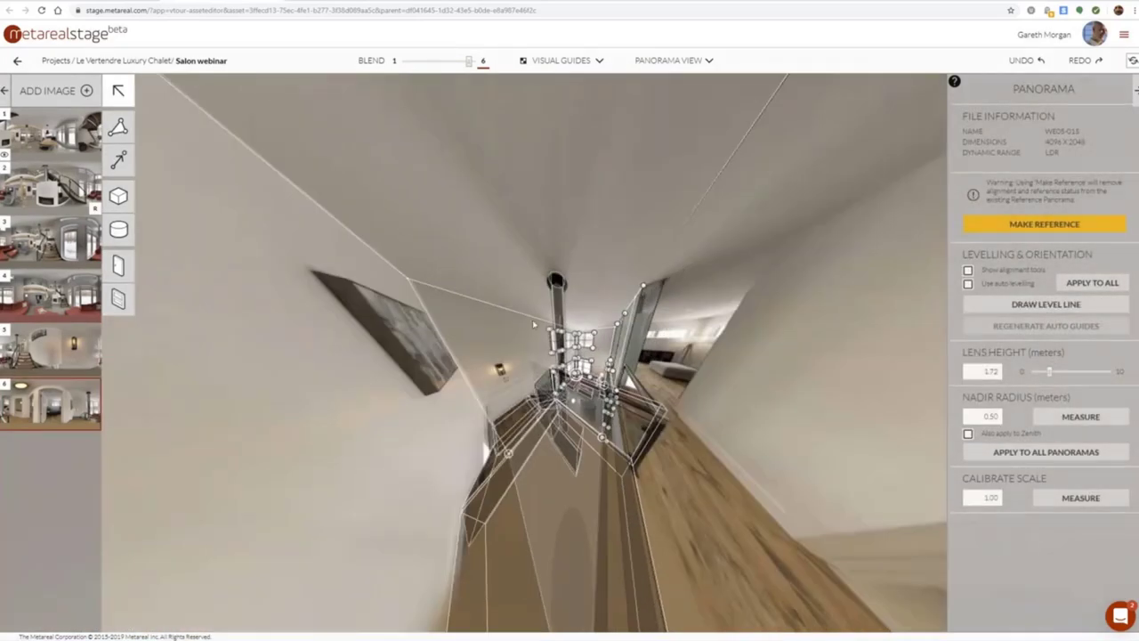
left_click(559, 60)
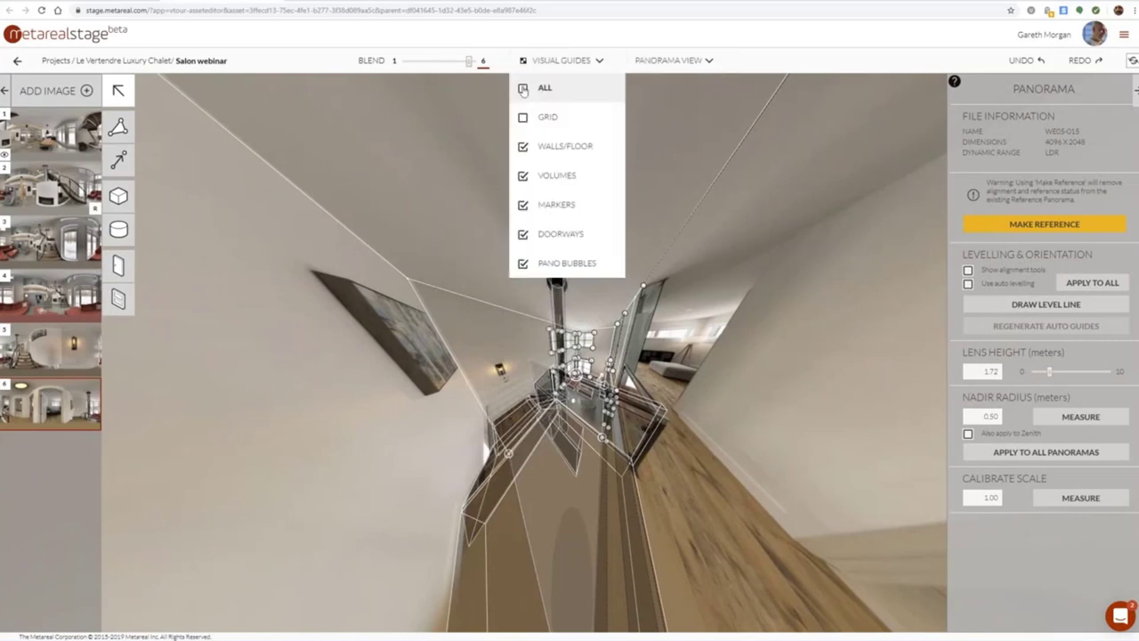
left_click(524, 90)
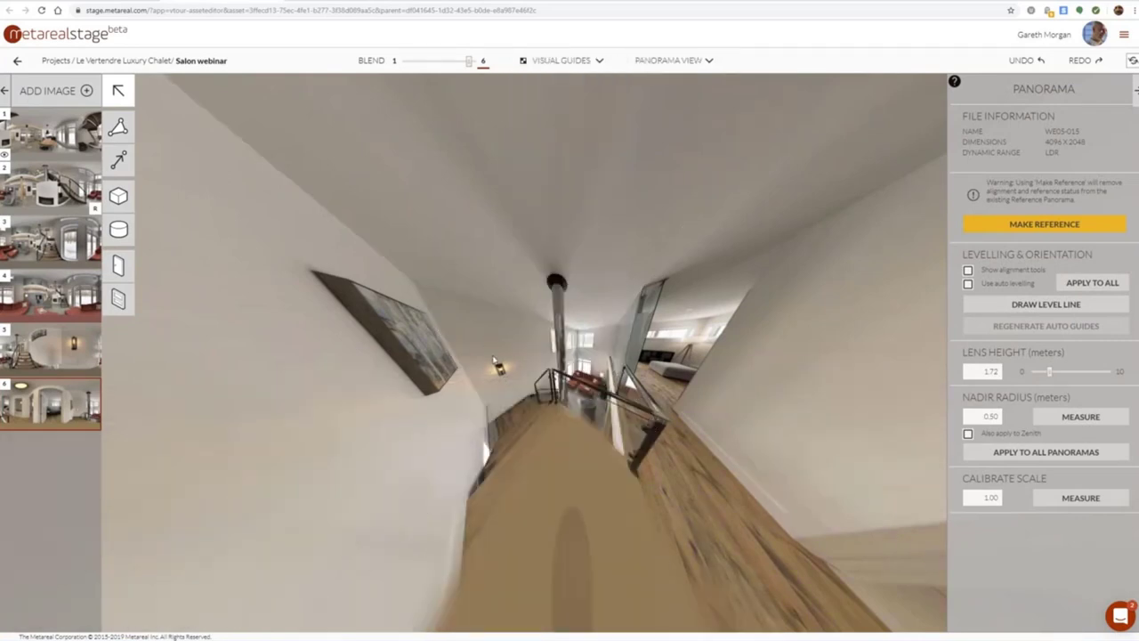
left_click(561, 60)
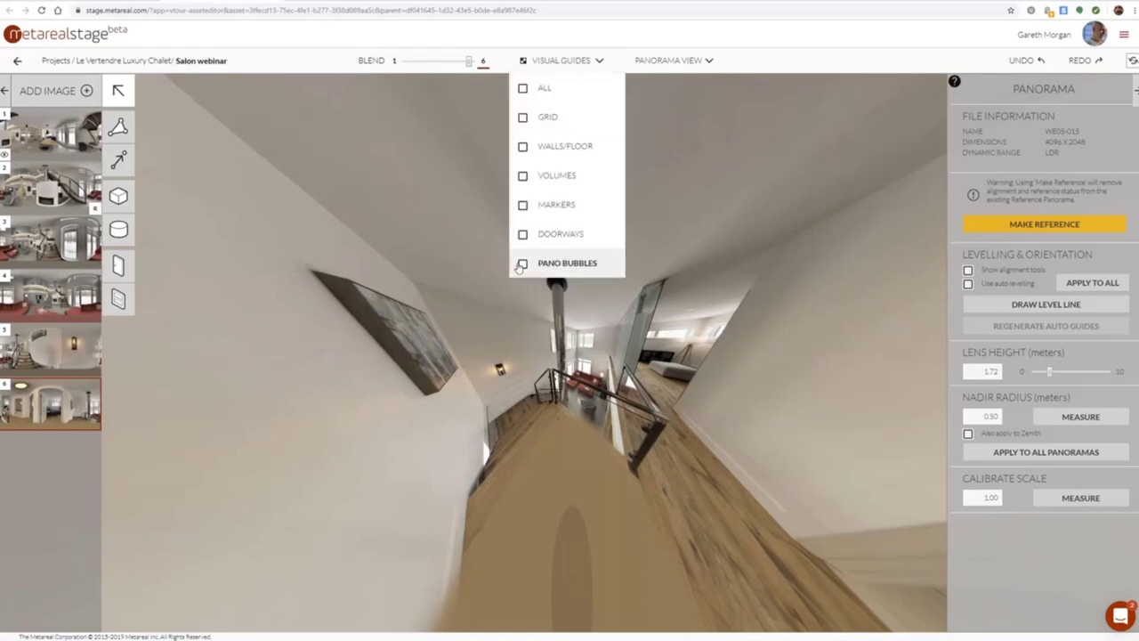
left_click(523, 264)
Move through the pano bubbles down to images 5 and 3 and toggle all visual guides there
left_click(507, 385)
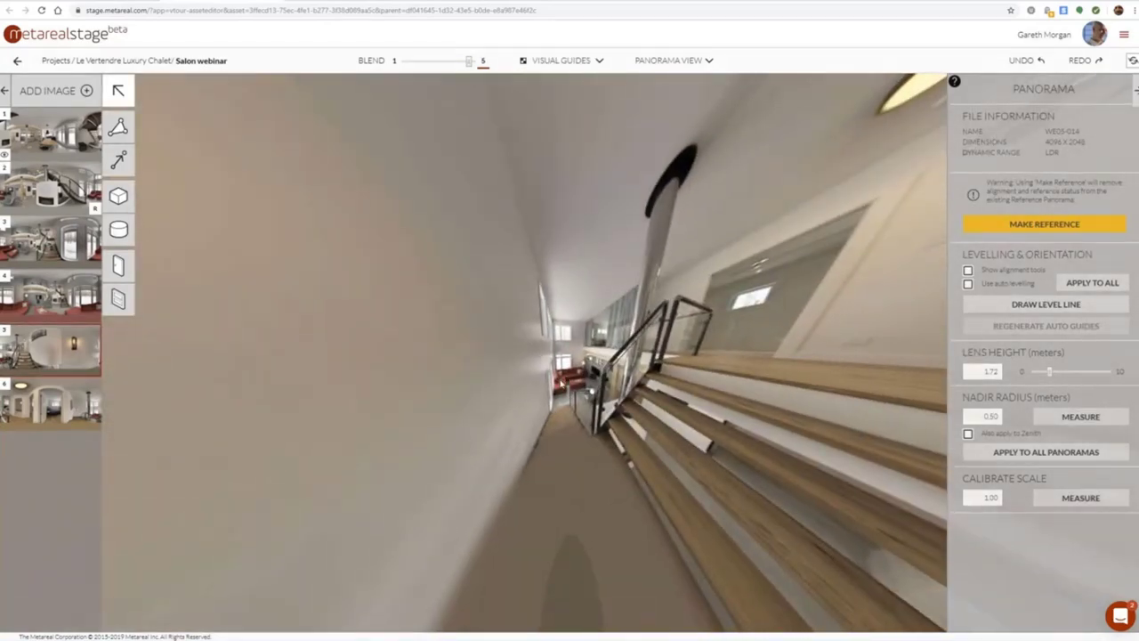
left_click(563, 384)
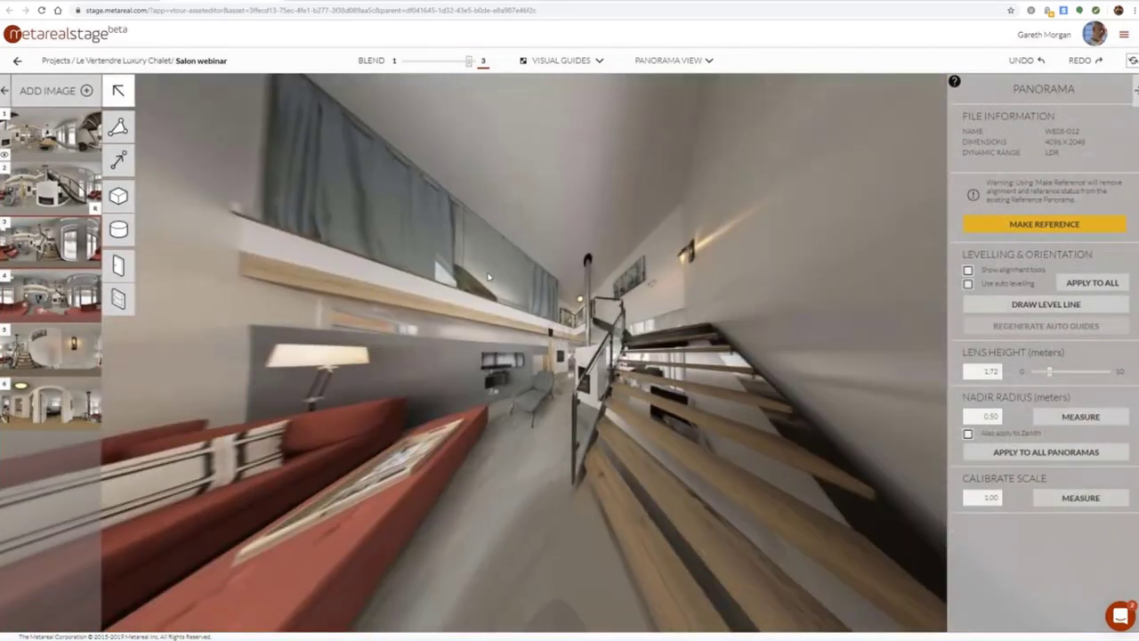
left_click(561, 60)
left_click(544, 89)
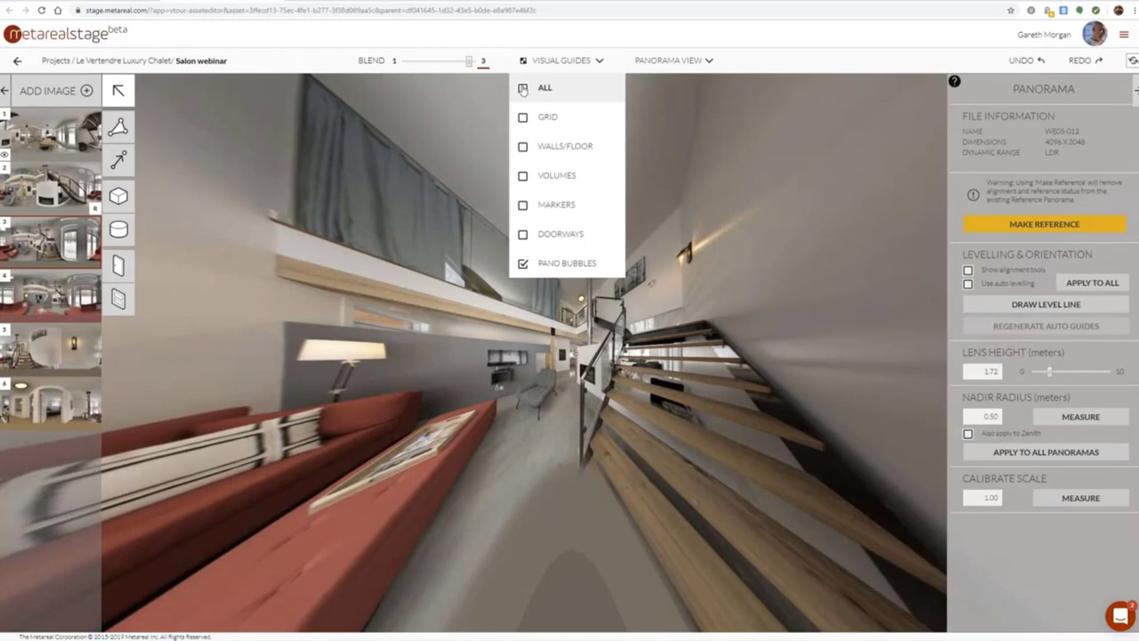
left_click(544, 89)
left_click(609, 39)
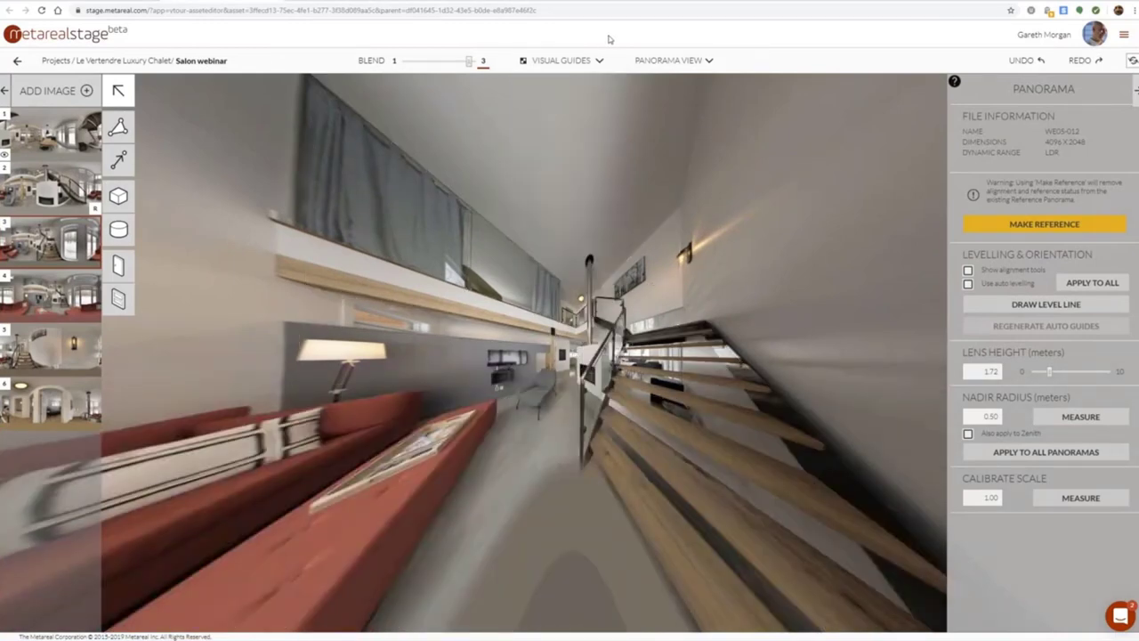
Show all visual guides except the grid in the staircase panorama
left_click(561, 60)
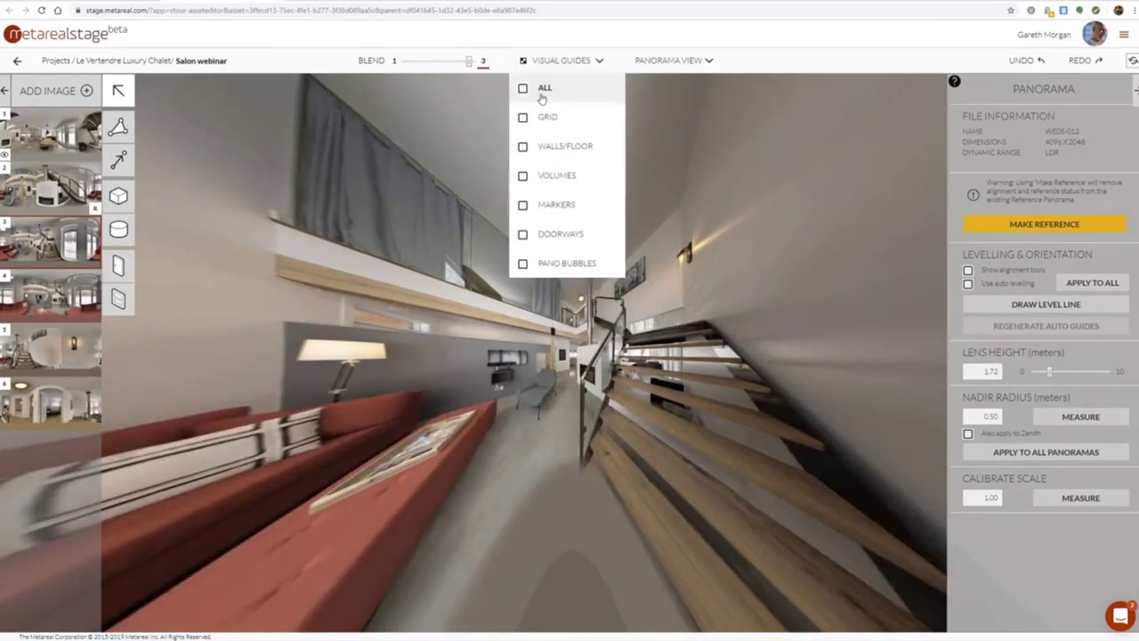
left_click(525, 89)
left_click(525, 118)
left_click(798, 68)
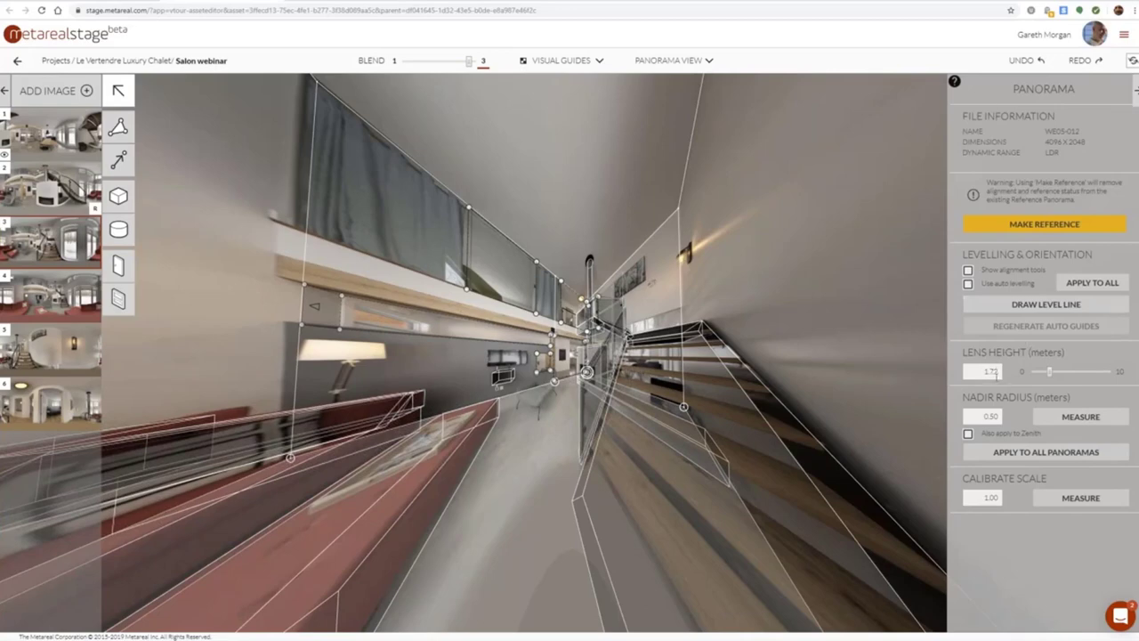
left_click_drag(765, 267, 700, 264)
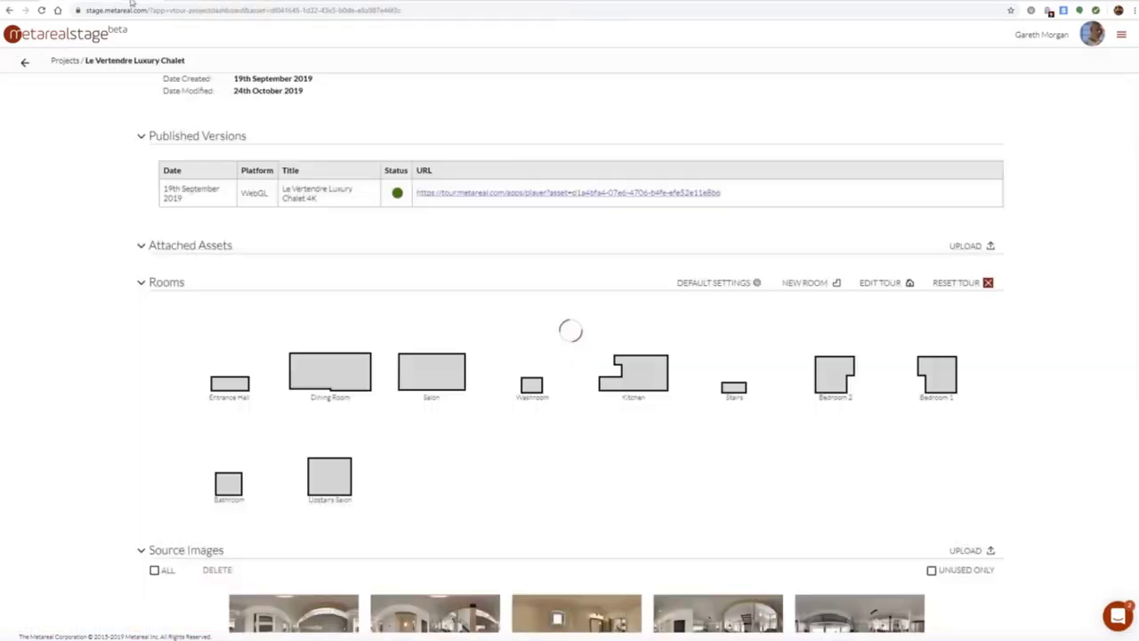
Review the lens height in the project's default settings and close them without applying changes
left_click(720, 284)
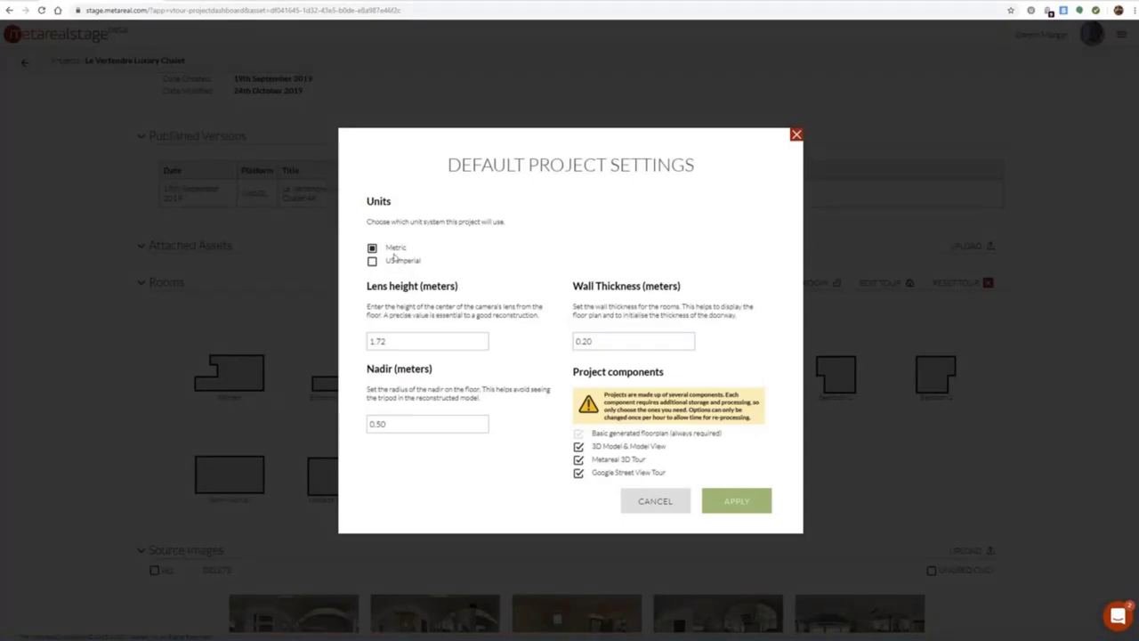
left_click_drag(388, 339, 335, 343)
left_click(666, 501)
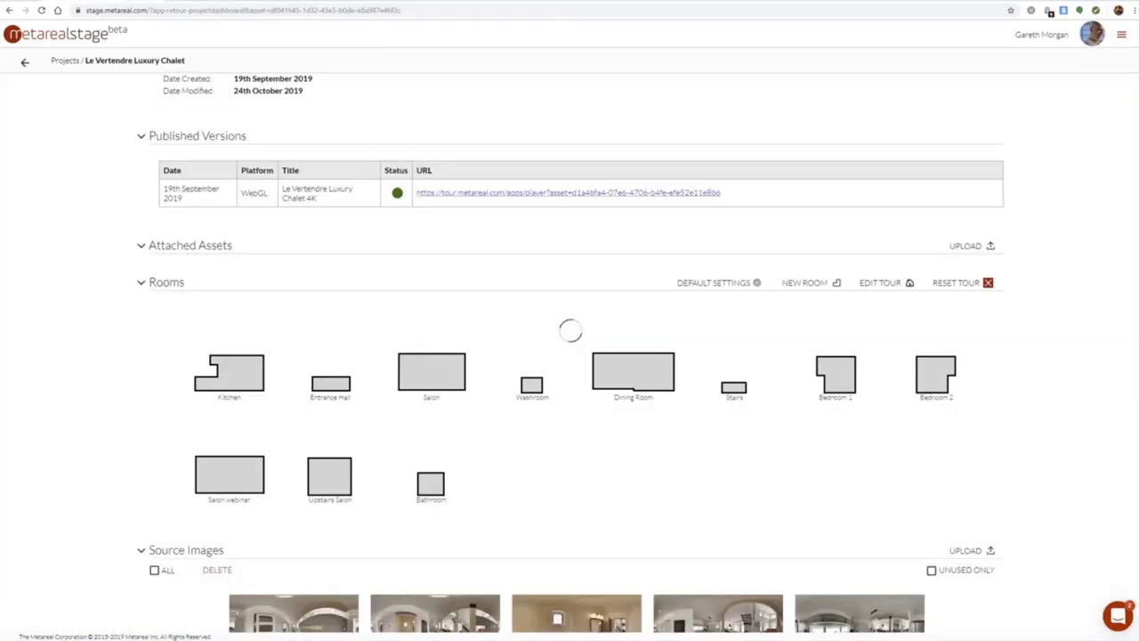
Open the chalet's tour for editing and place the Entrance Hall as the first room on the plan
left_click(882, 283)
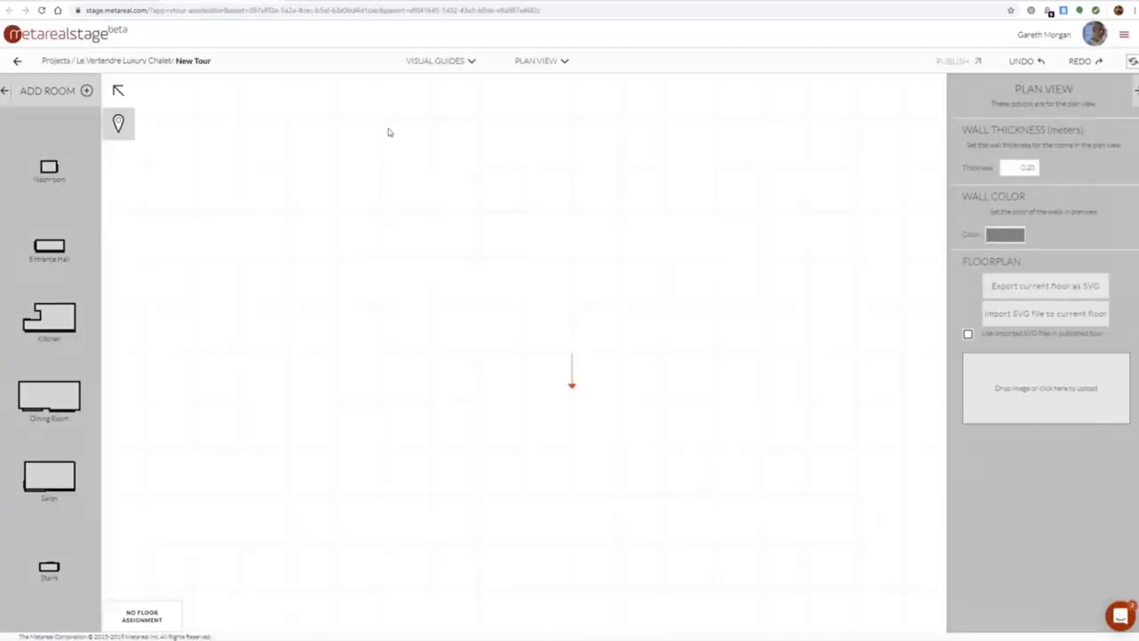
scroll(67, 222, "down", 4)
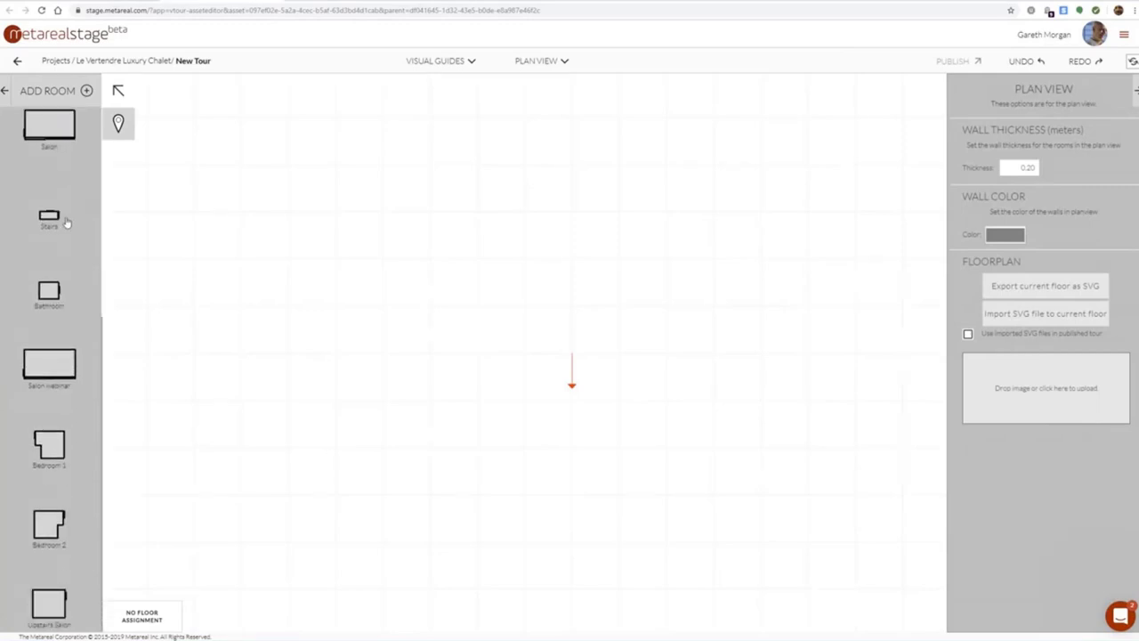
scroll(67, 223, "up", 4)
scroll(67, 222, "down", 4)
scroll(67, 222, "up", 4)
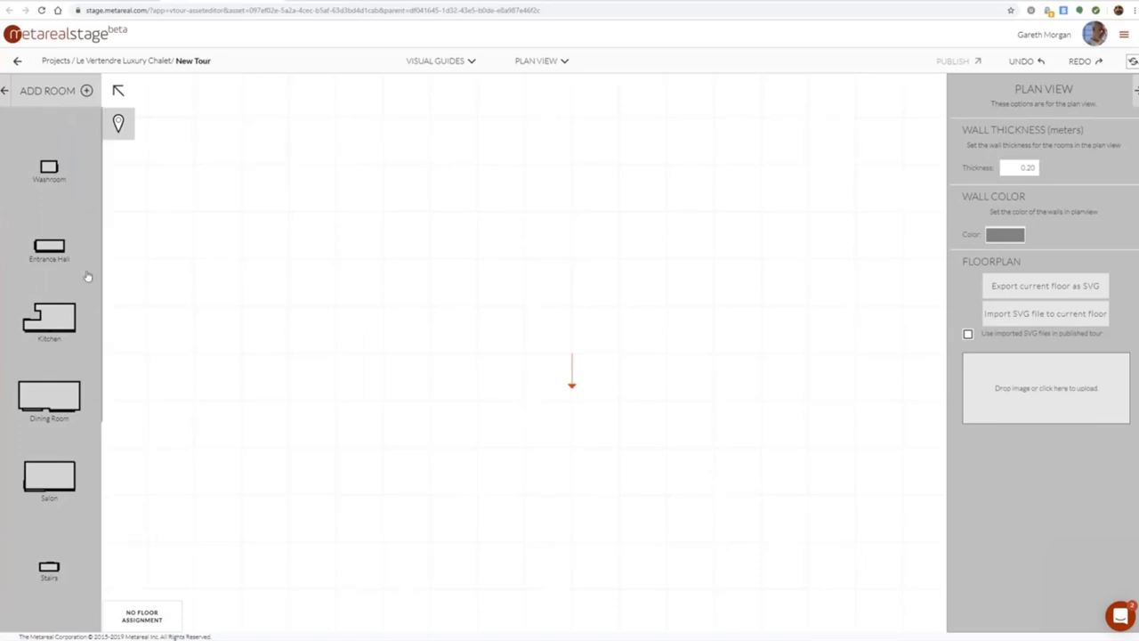
scroll(90, 281, "down", 3)
scroll(91, 281, "up", 3)
left_click_drag(48, 252, 557, 350)
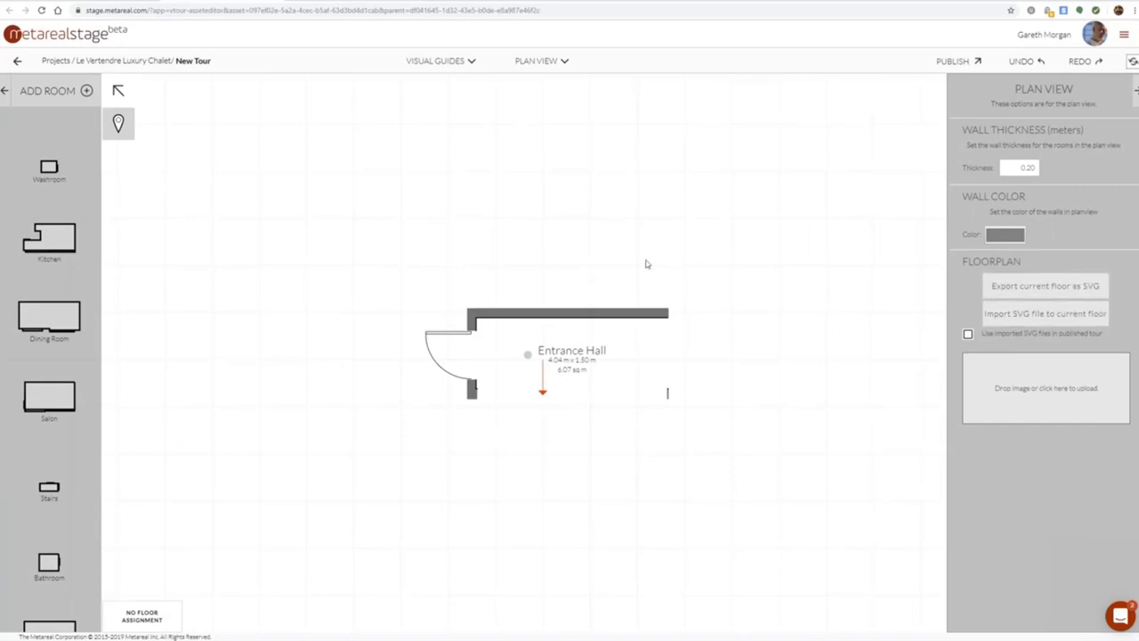
Inspect the Entrance Hall in Model View from another angle
left_click(534, 62)
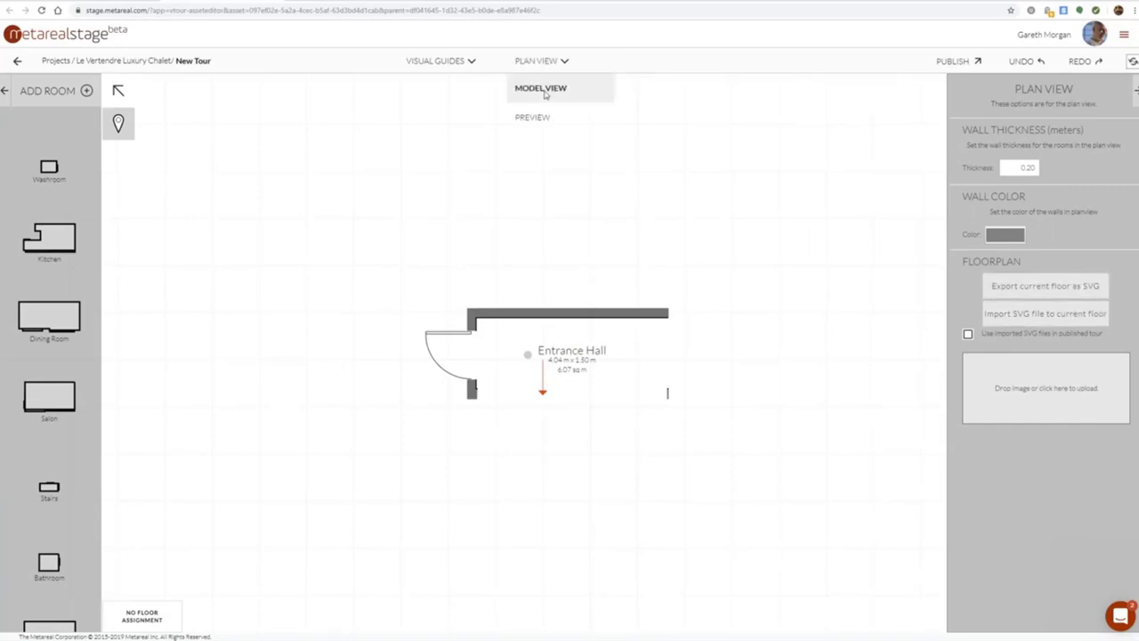
left_click(541, 88)
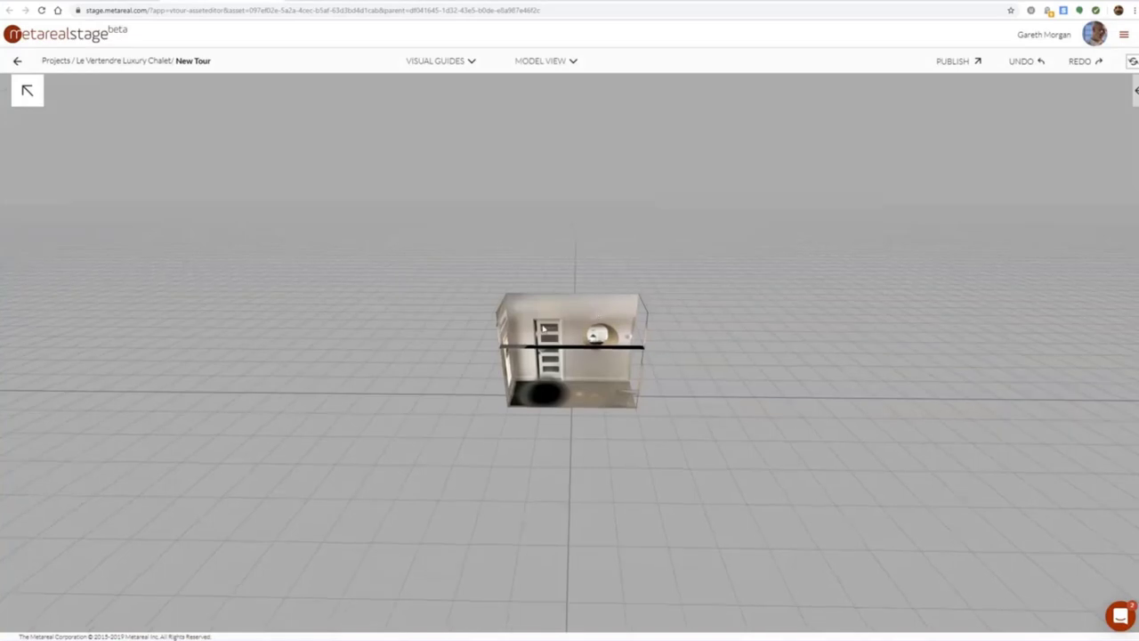
left_click_drag(163, 282, 694, 222)
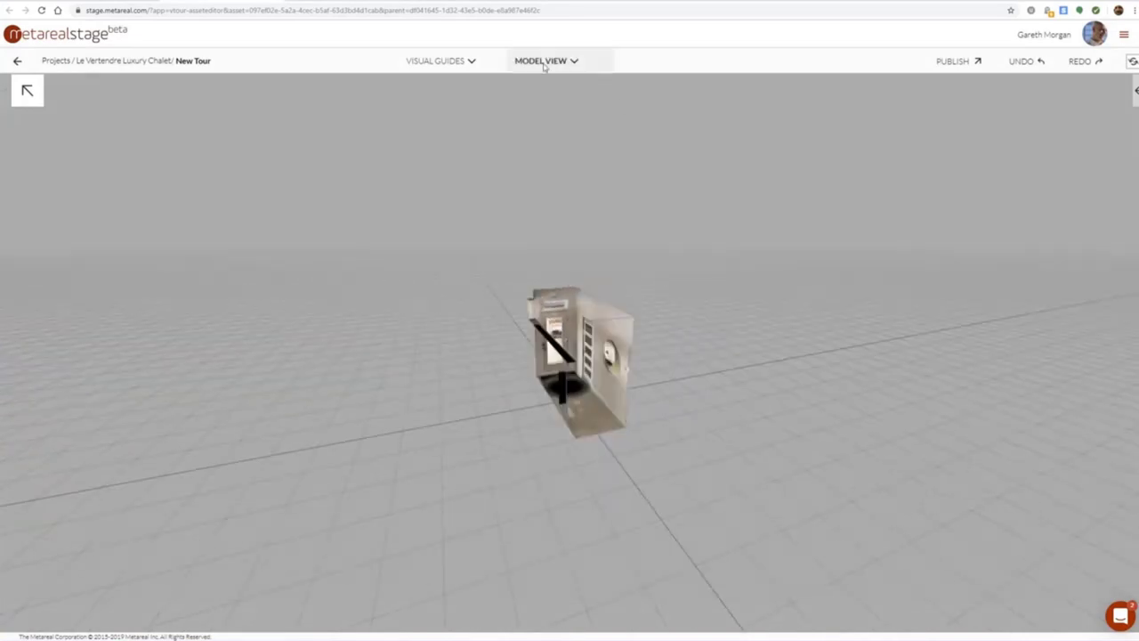
Preview the tour, look around the entrance hall, and expand and collapse the viewer's extra controls
left_click(542, 66)
left_click(544, 119)
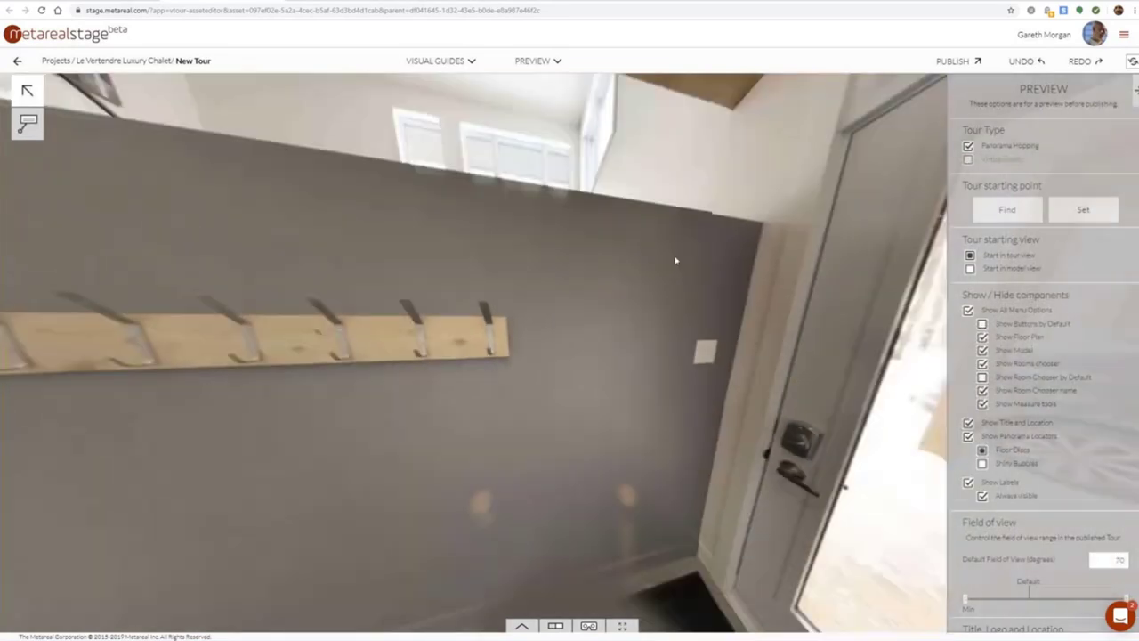
left_click_drag(675, 259, 455, 239)
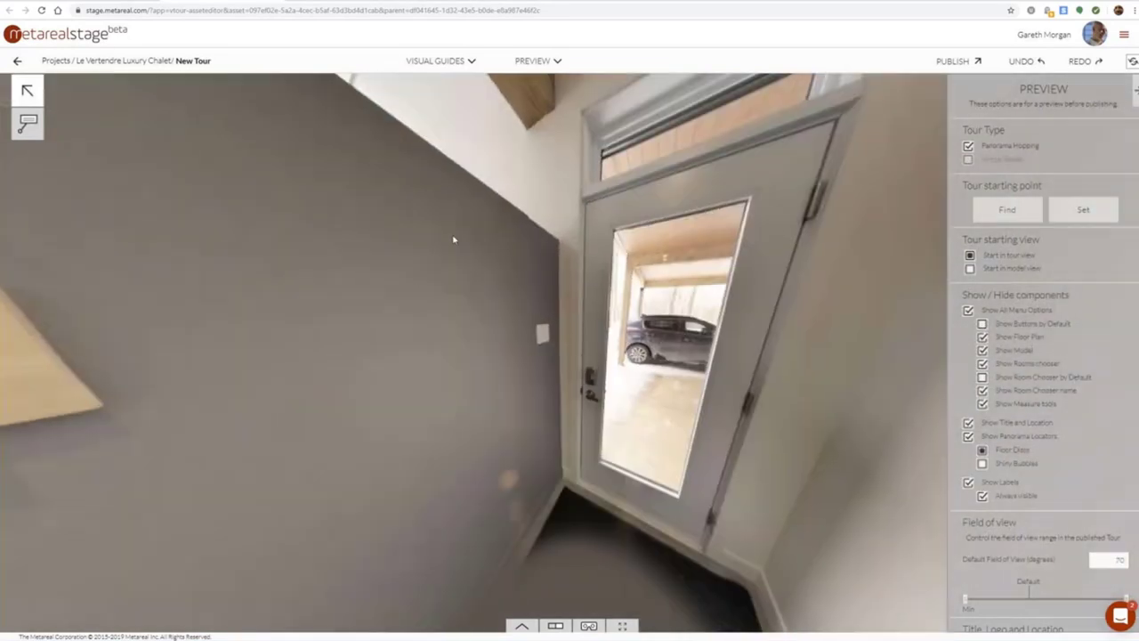
left_click_drag(209, 214, 624, 384)
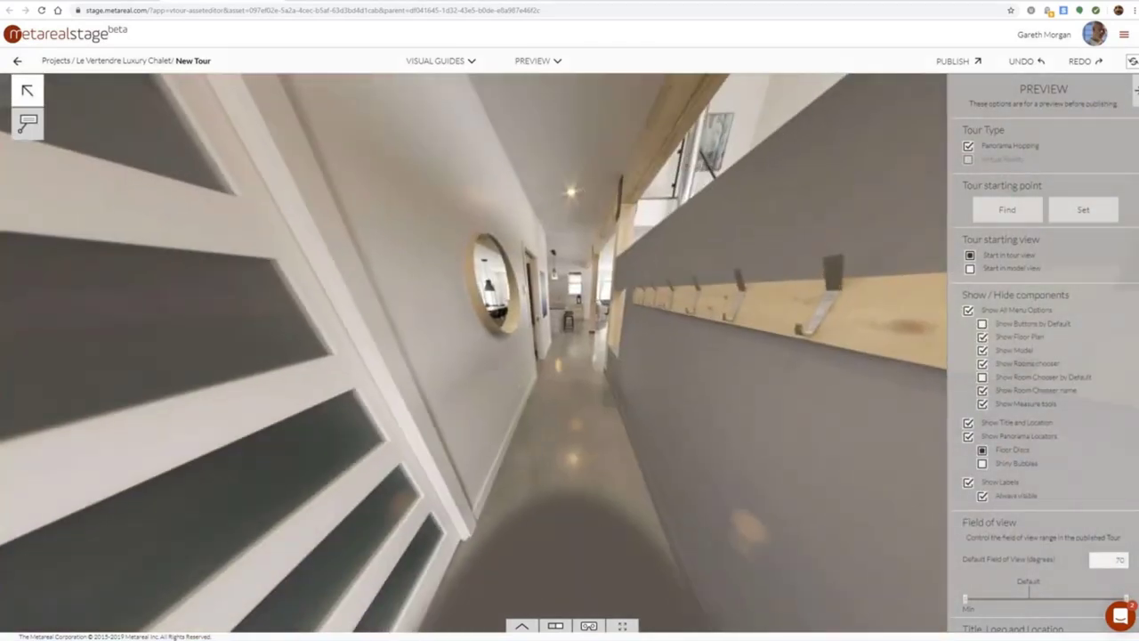
left_click(522, 626)
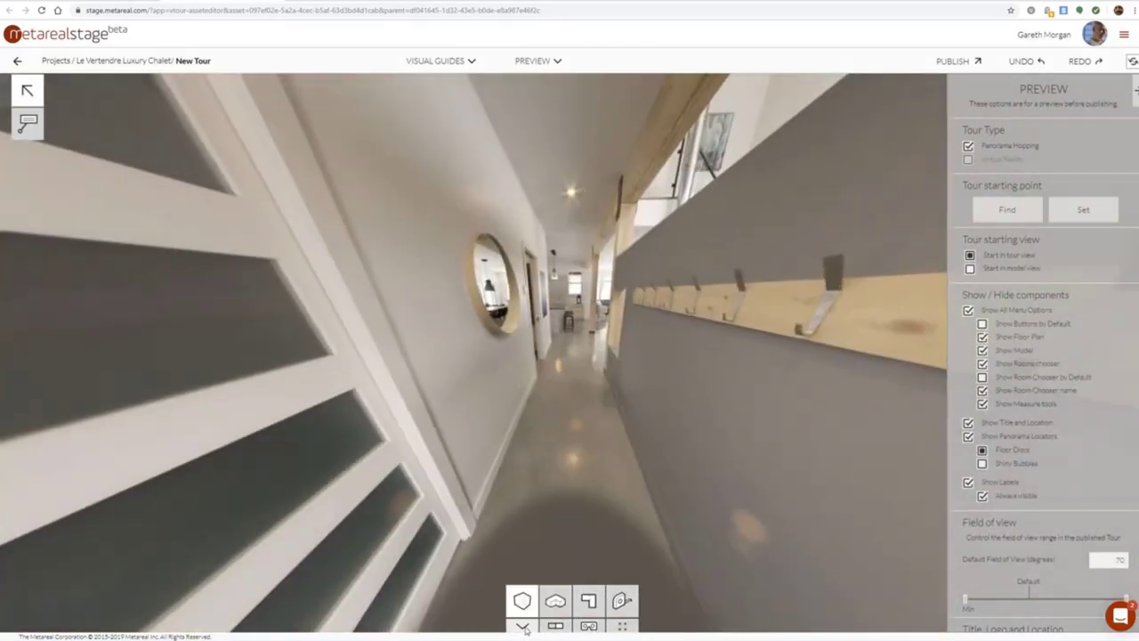
left_click(523, 627)
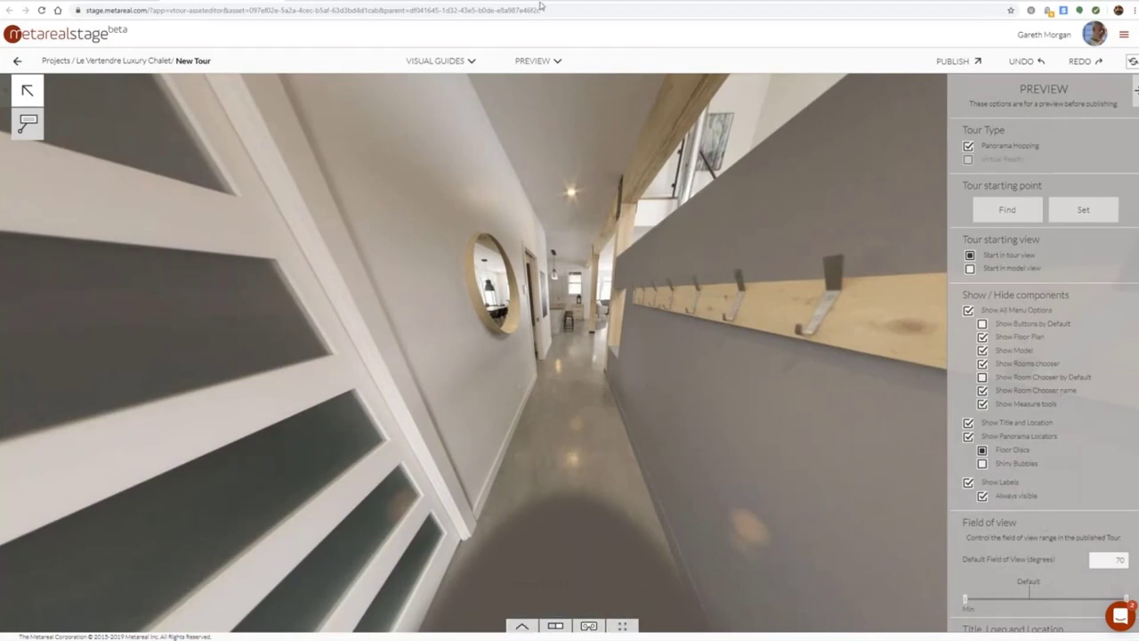
Return to Plan View and add the Kitchen, attached to the Entrance Hall's end opposite the front door
left_click(537, 61)
left_click(542, 88)
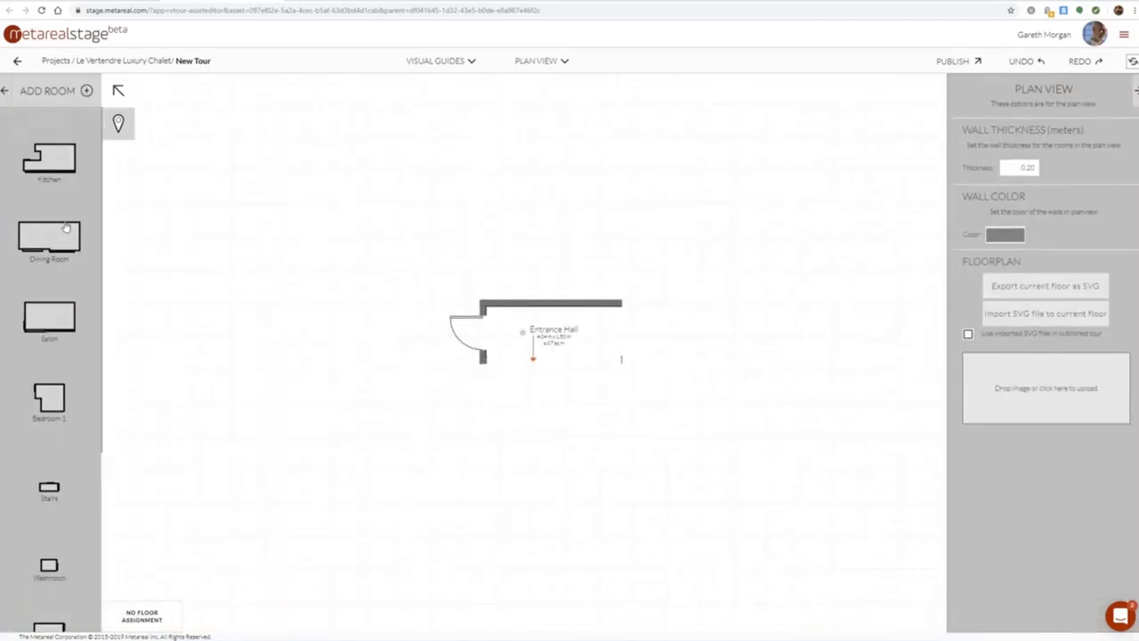
left_click_drag(58, 165, 478, 425)
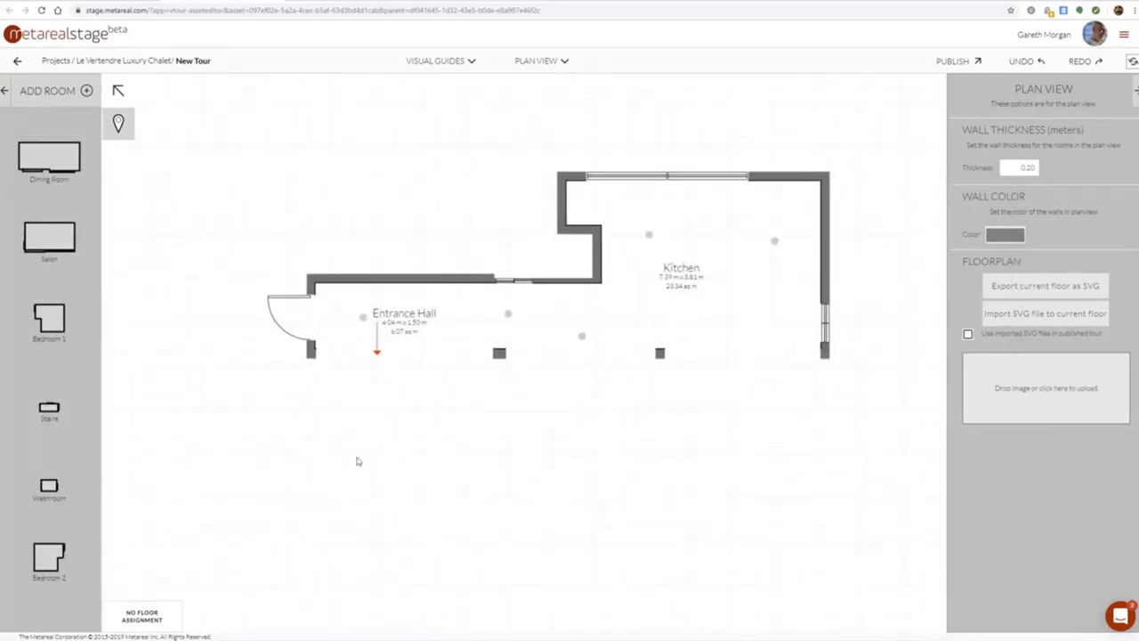
Add the Dining Room to the plan, connected along the Kitchen's open side
scroll(91, 423, "down", 3)
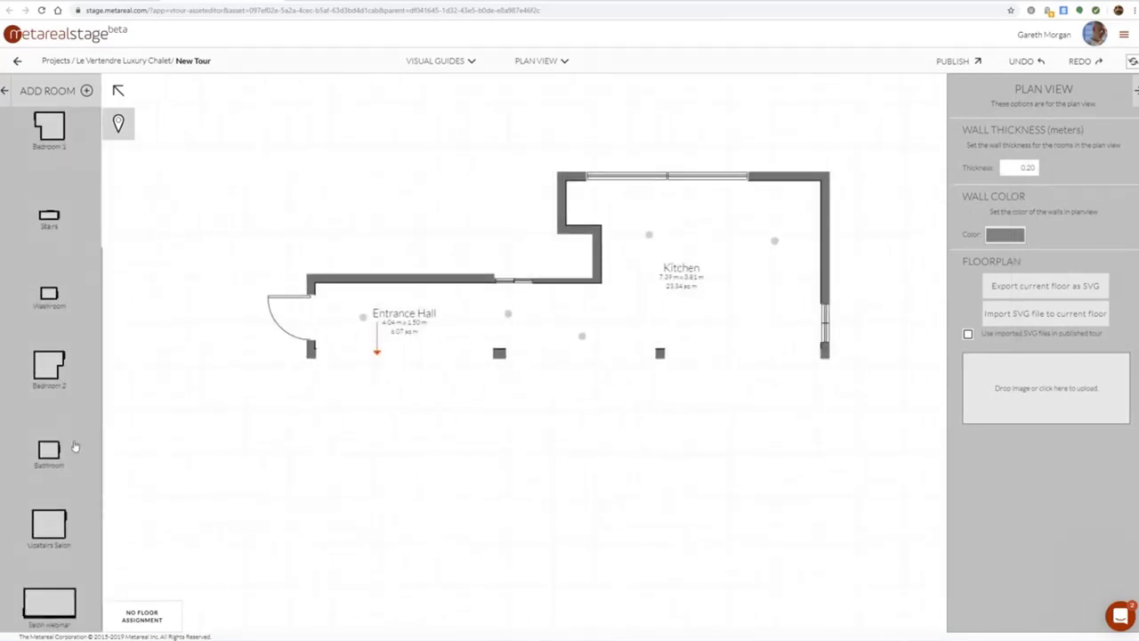
scroll(74, 524, "up", 3)
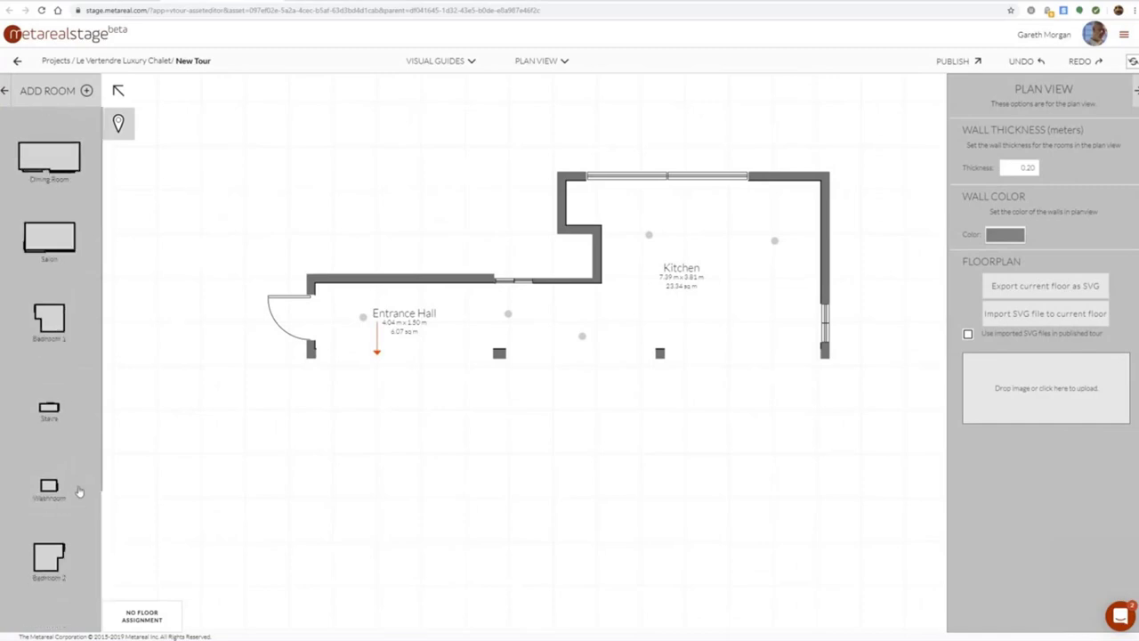
left_click_drag(55, 162, 538, 438)
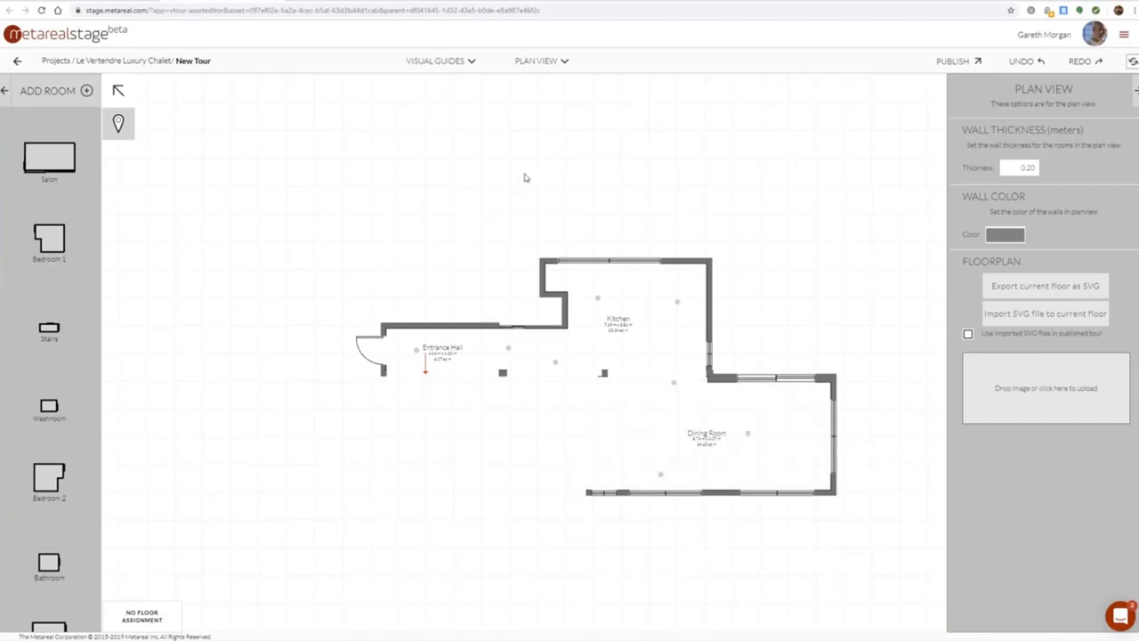
left_click_drag(525, 178, 506, 166)
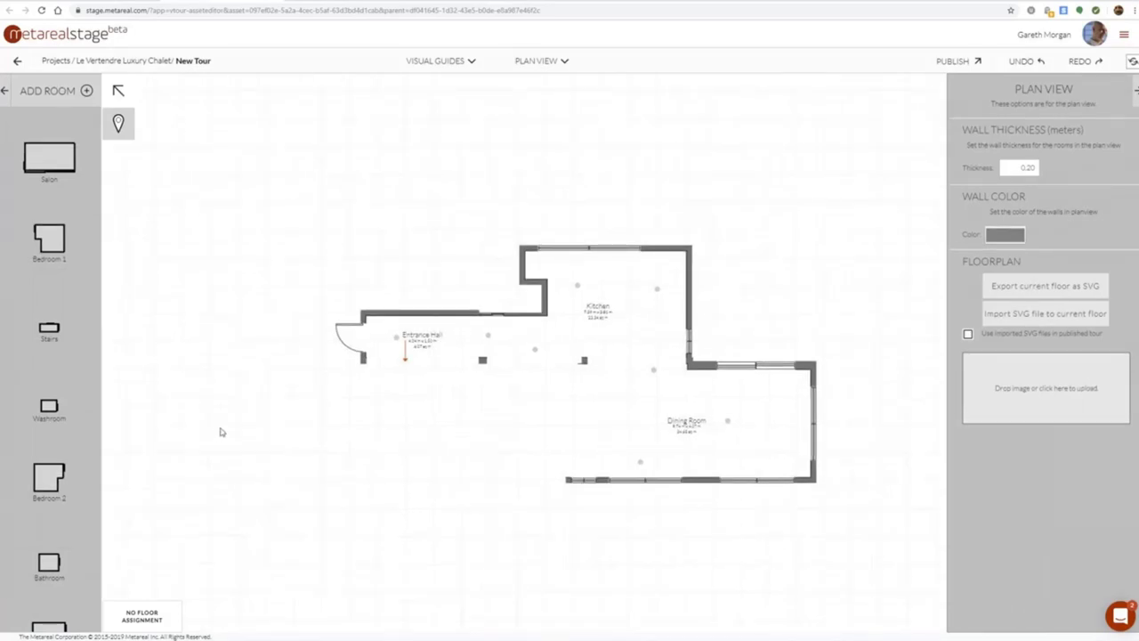
Add the Salon webinar room and fit it between the Entrance Hall and the Dining Room
scroll(79, 375, "down", 3)
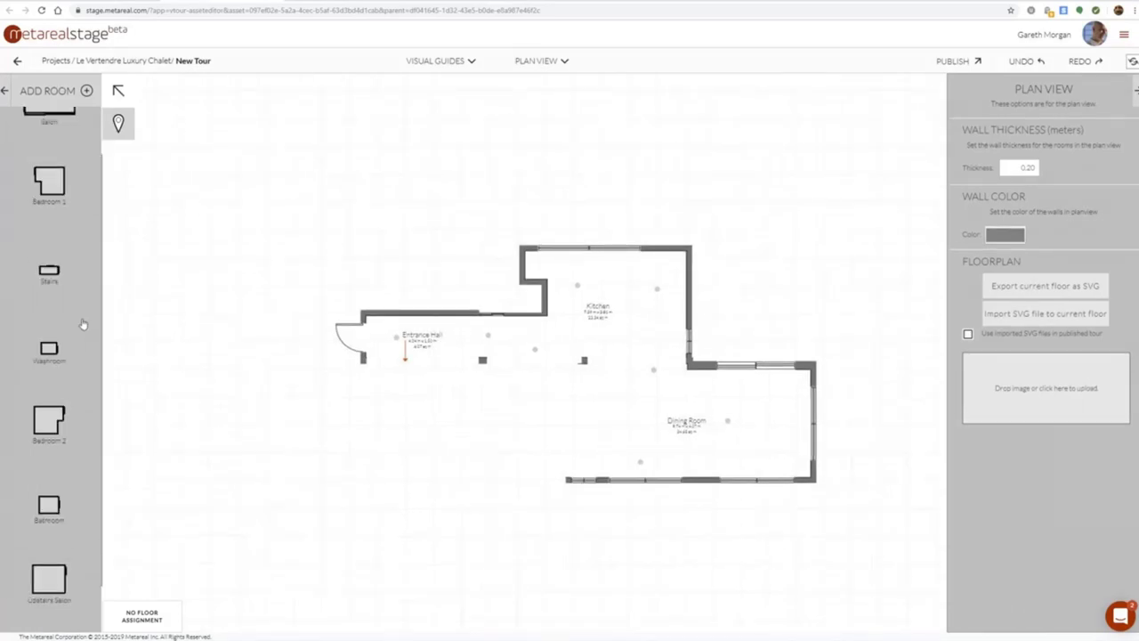
left_click_drag(52, 607, 399, 526)
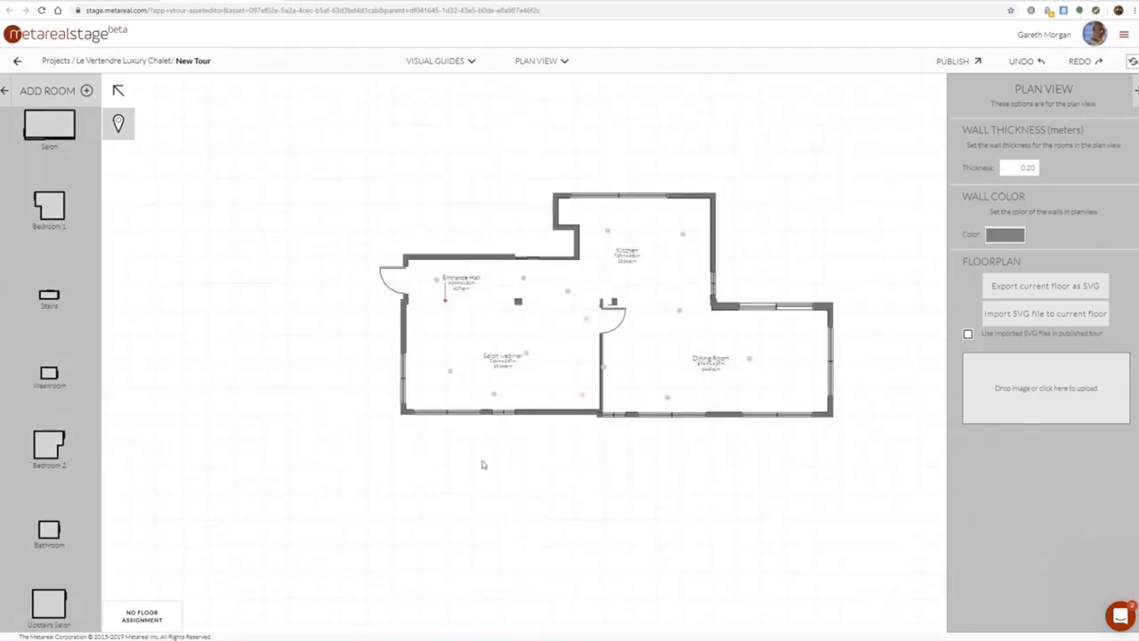
left_click(549, 403)
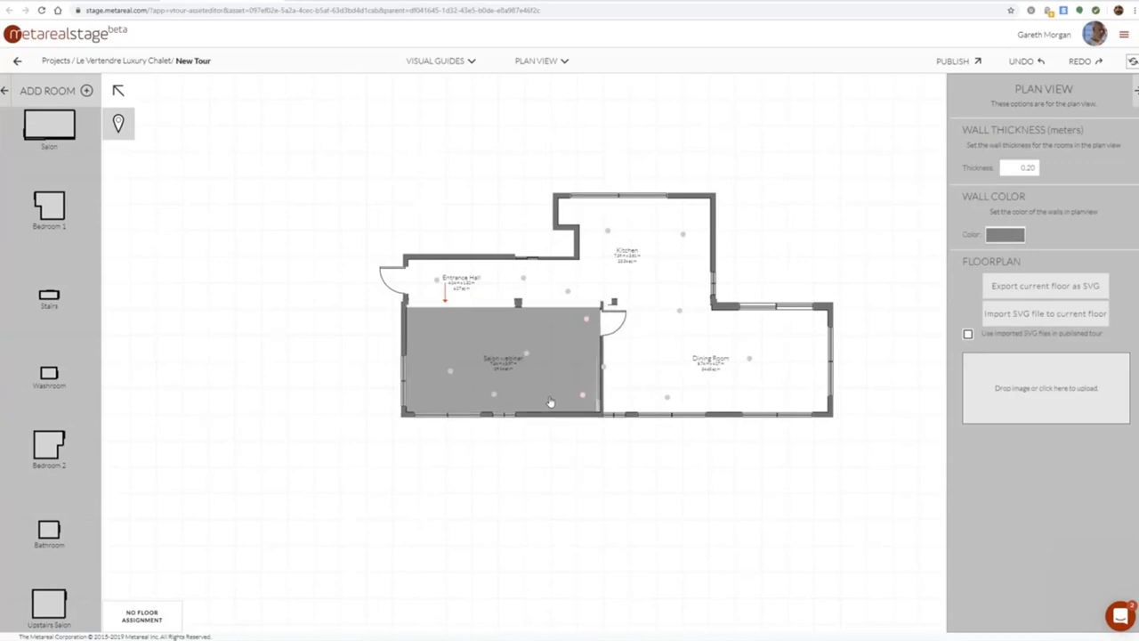
left_click_drag(550, 403, 554, 407)
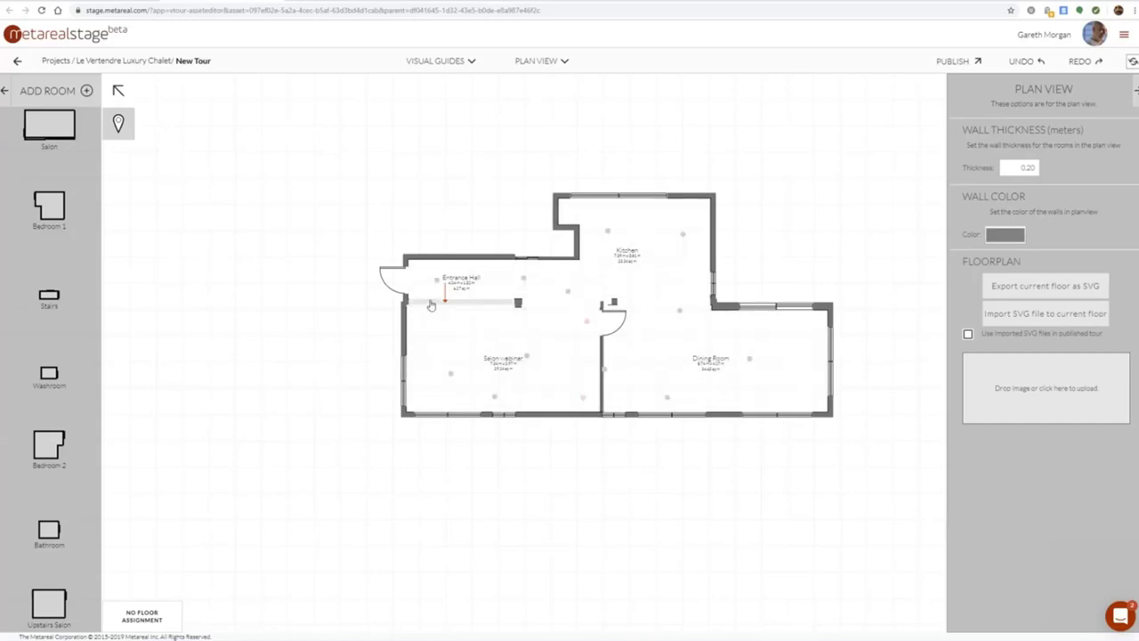
Create a new floor named Ground Floor for the Entrance Hall
left_click(454, 285)
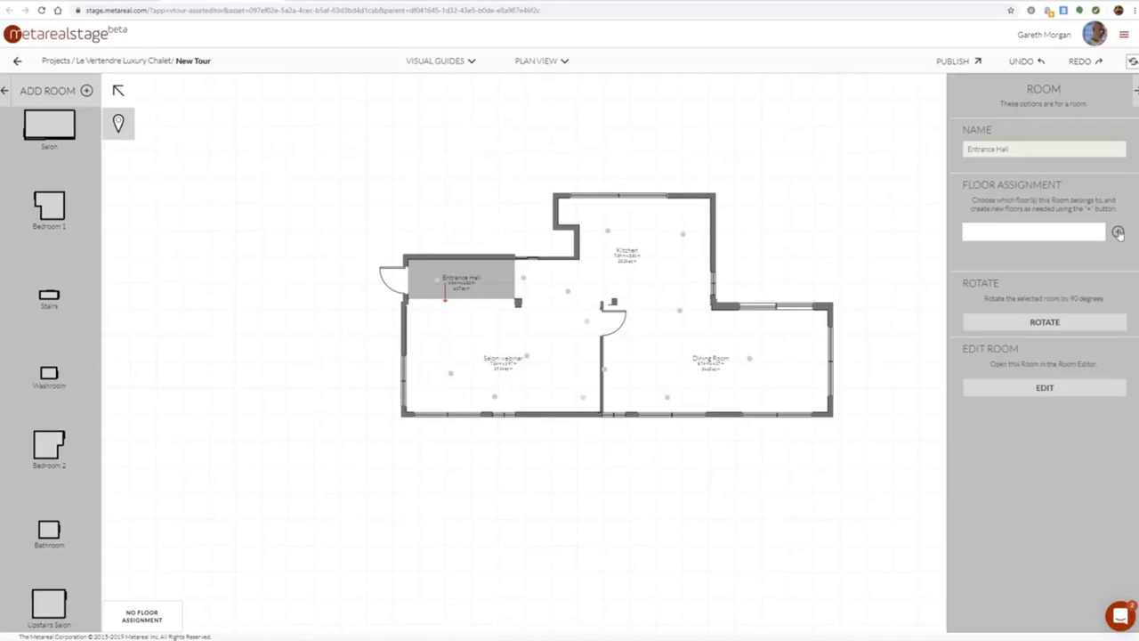
left_click(1118, 230)
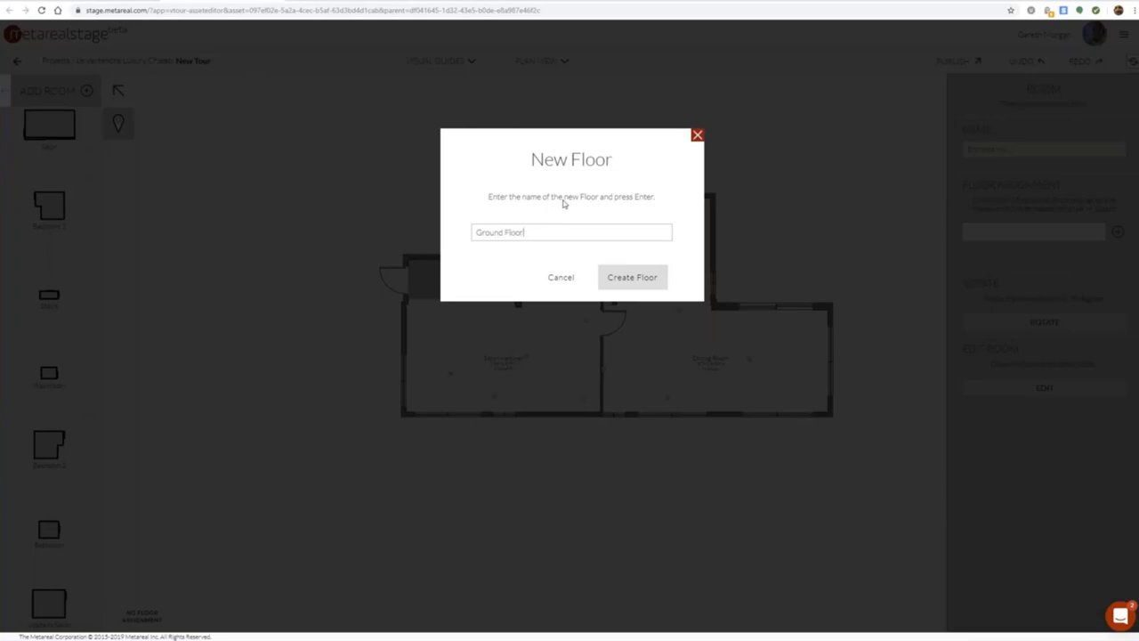
type("Ground Floor")
left_click(627, 276)
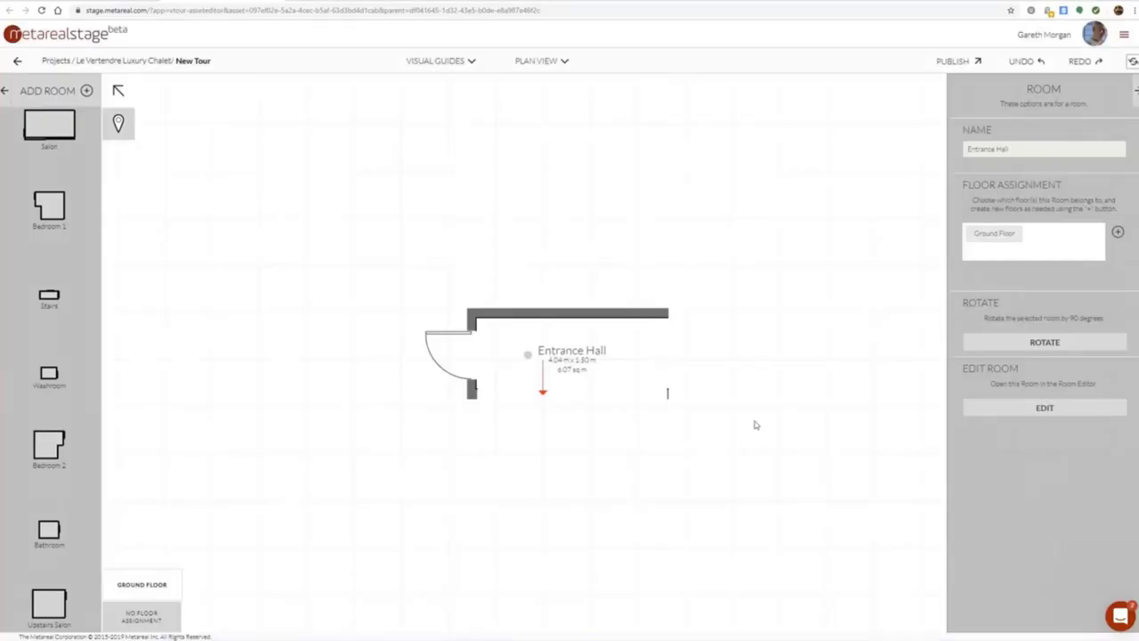
left_click_drag(805, 269, 734, 243)
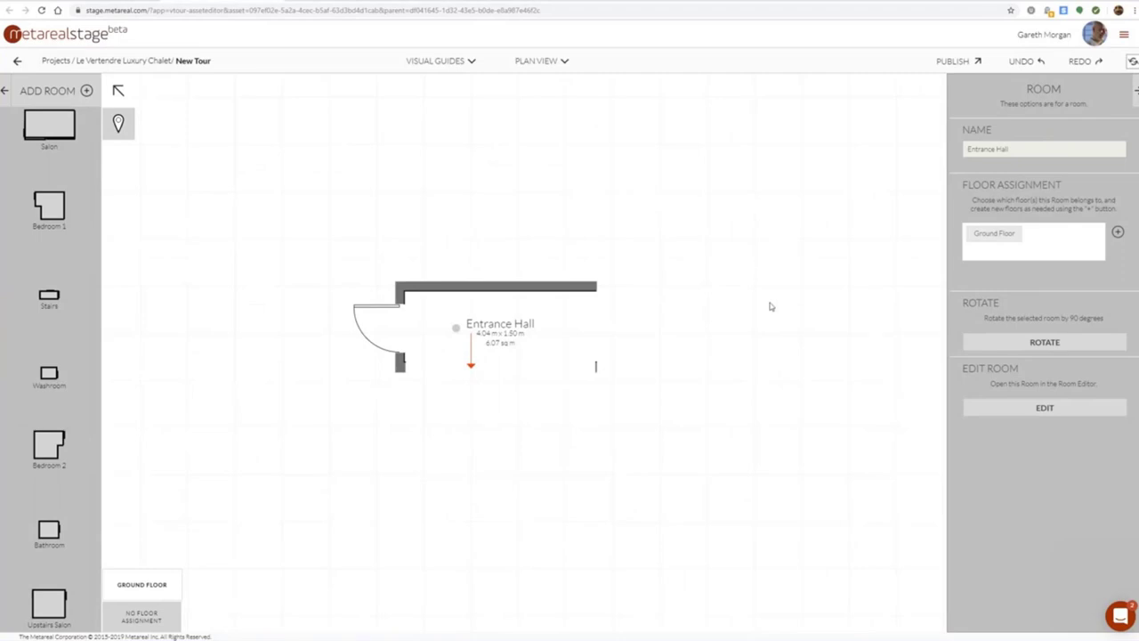
Assign the Salon webinar room to the Ground Floor from the unassigned rooms
left_click(169, 606)
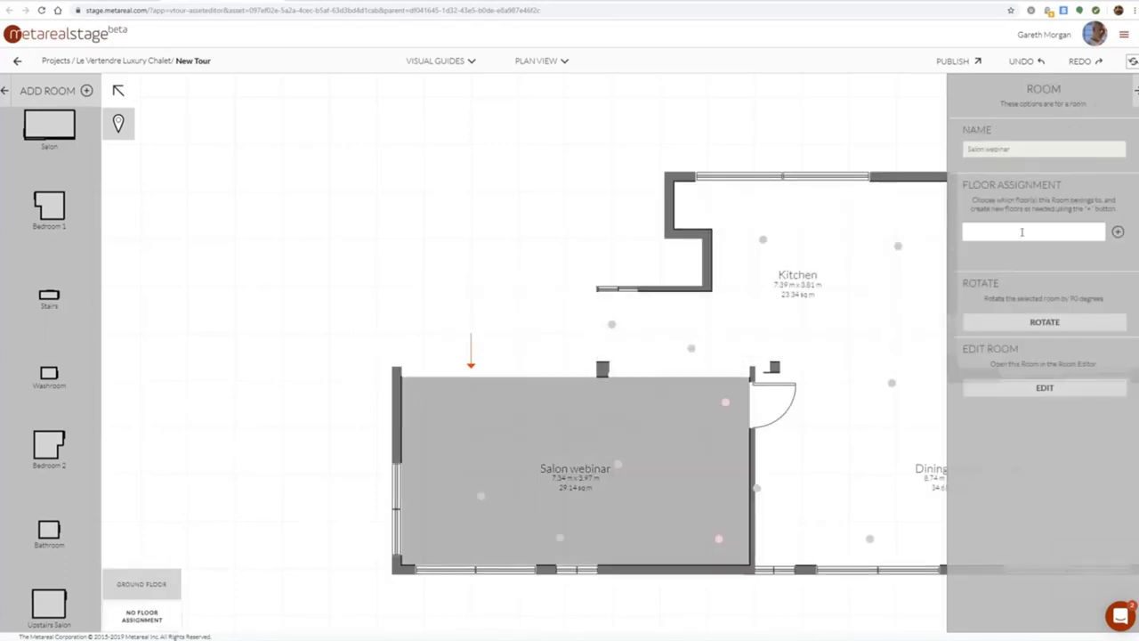
left_click(1022, 232)
left_click(1003, 253)
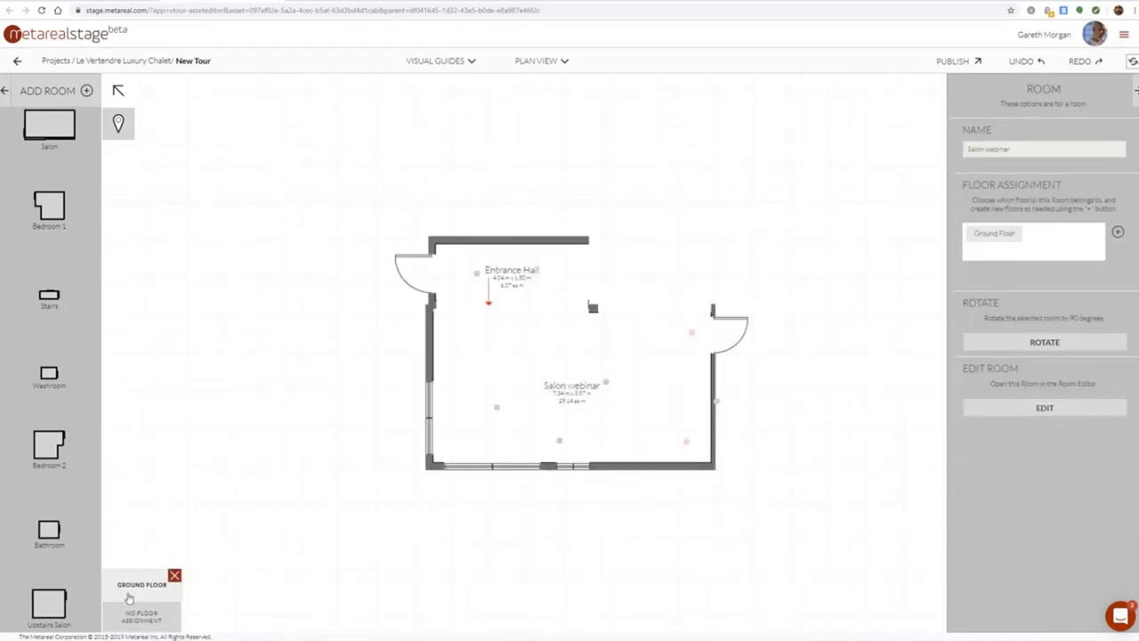
left_click(128, 593)
Assign the unassigned Kitchen to the Ground Floor
left_click(139, 625)
left_click(750, 233)
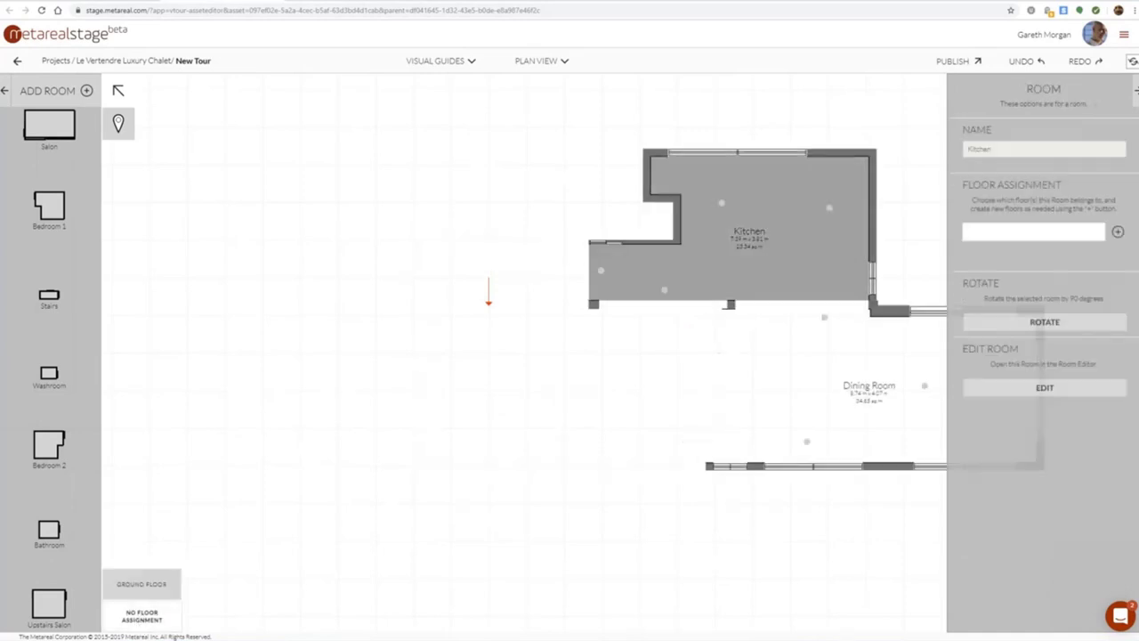
left_click(1023, 233)
left_click(997, 250)
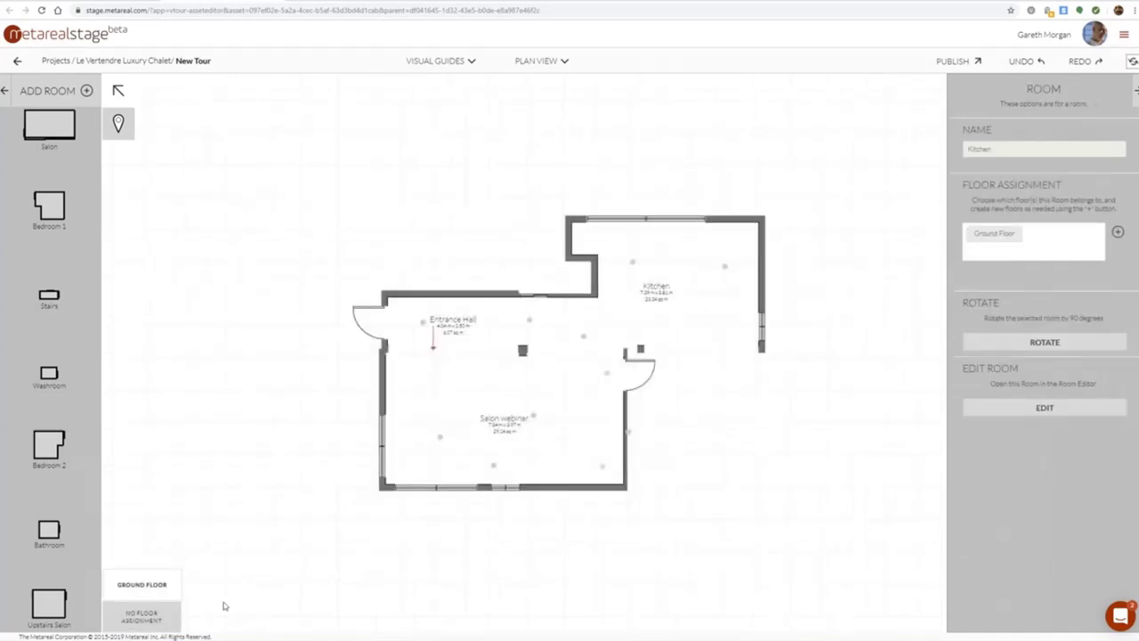
Assign the unassigned Dining Room to the Ground Floor and place the Washroom between the Entrance Hall and the Kitchen
left_click(125, 618)
left_click(730, 422)
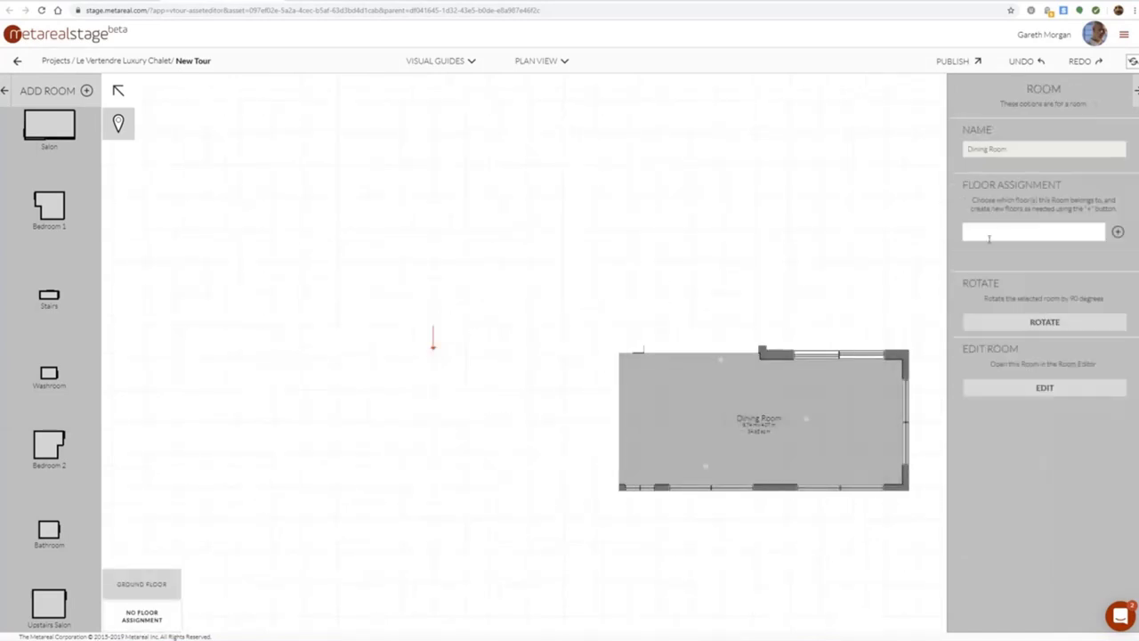
left_click(988, 238)
left_click(991, 256)
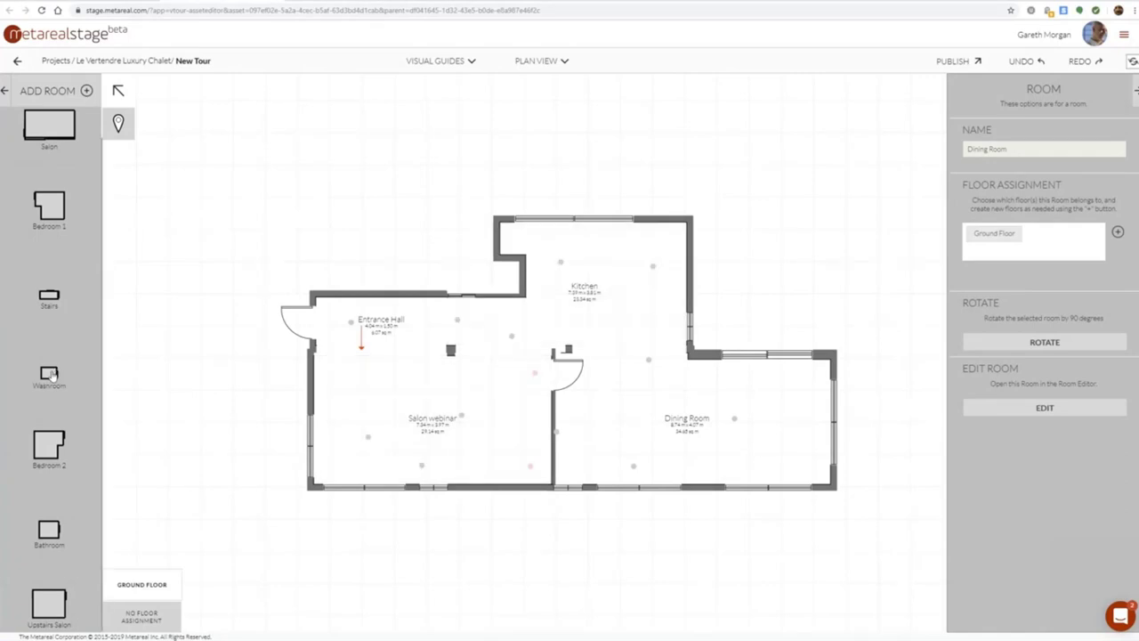
mouse_move(52, 376)
left_mouse_down()
mouse_move(254, 262)
mouse_move(572, 330)
mouse_move(274, 257)
left_mouse_up()
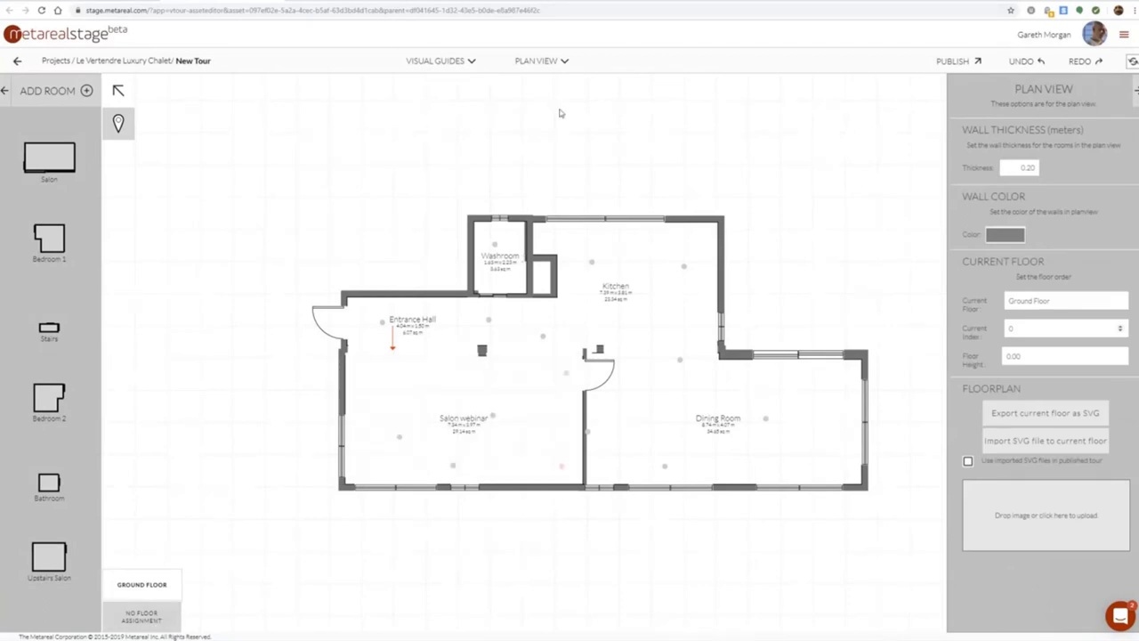
Switch to the model view, refresh the unprocessed rooms and examine the Ground Floor model from several sides
left_click(536, 63)
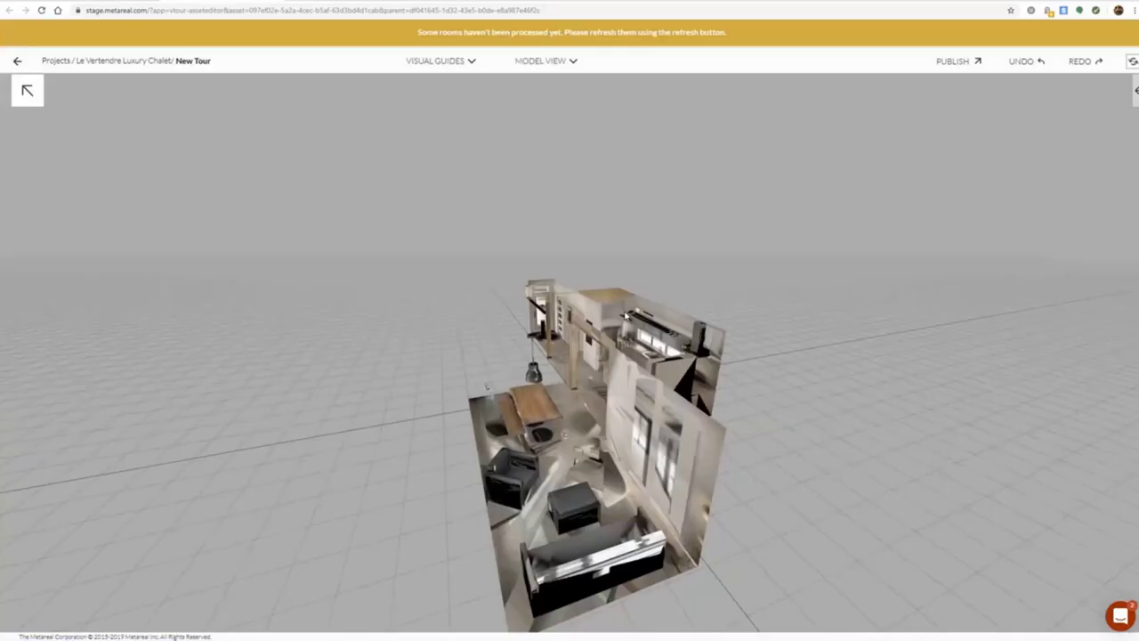
left_click_drag(625, 315, 846, 310)
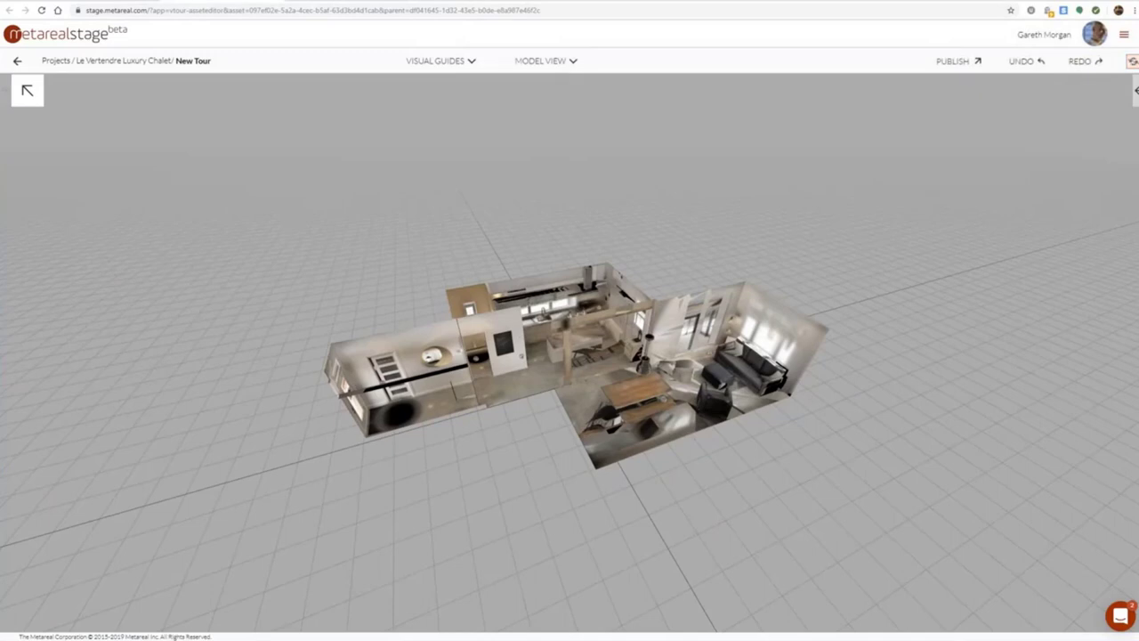
left_click_drag(1138, 452, 1089, 454)
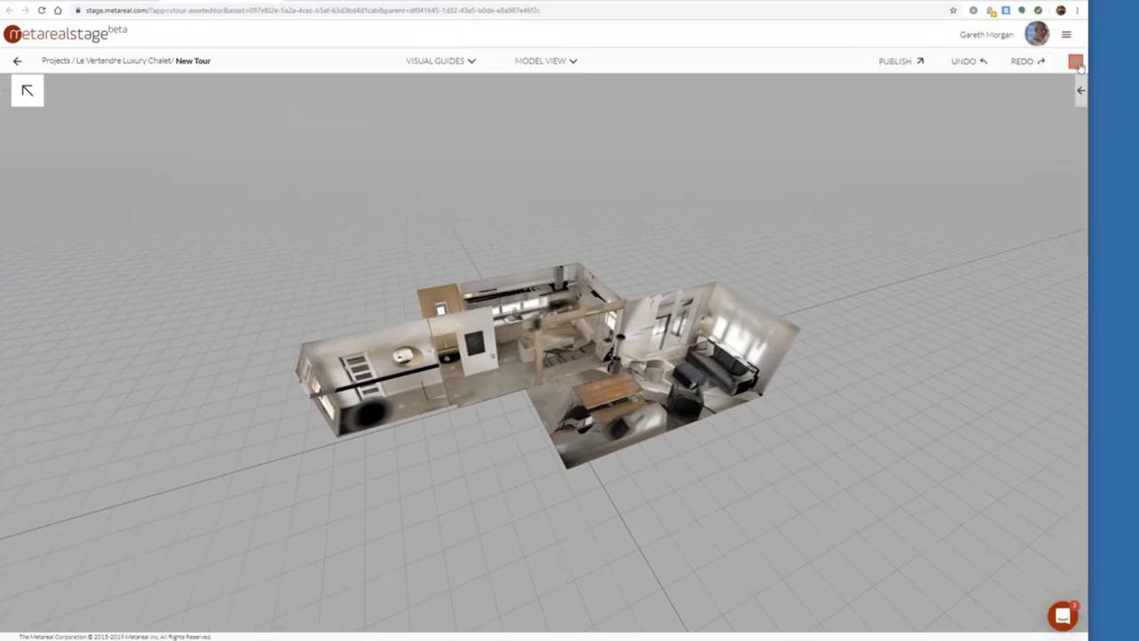
left_click(1074, 61)
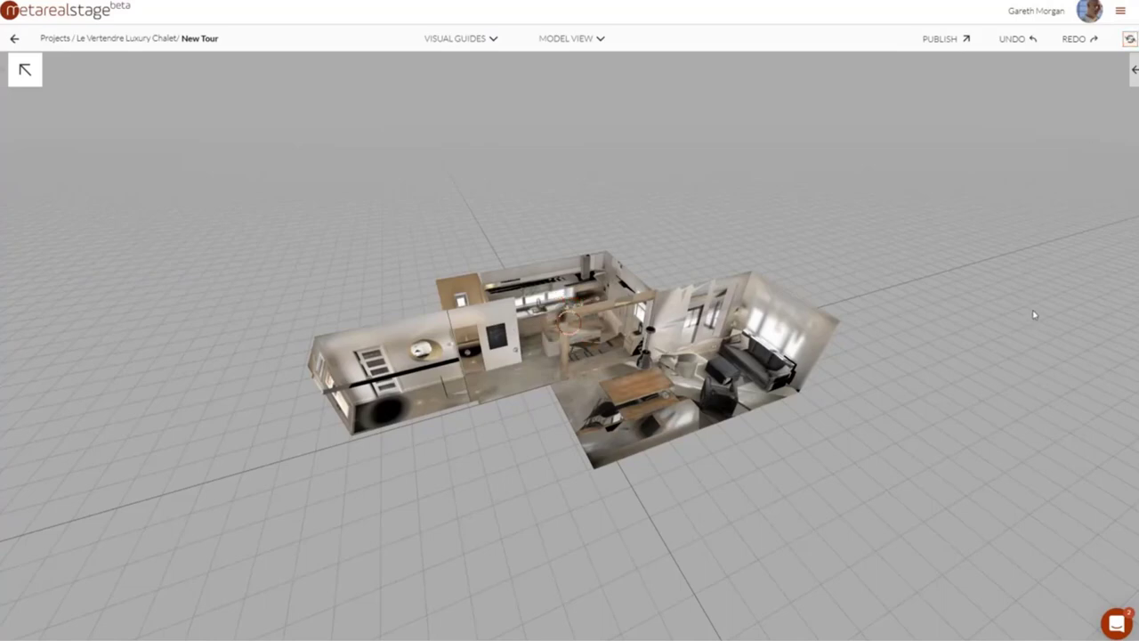
left_click_drag(539, 385, 608, 386)
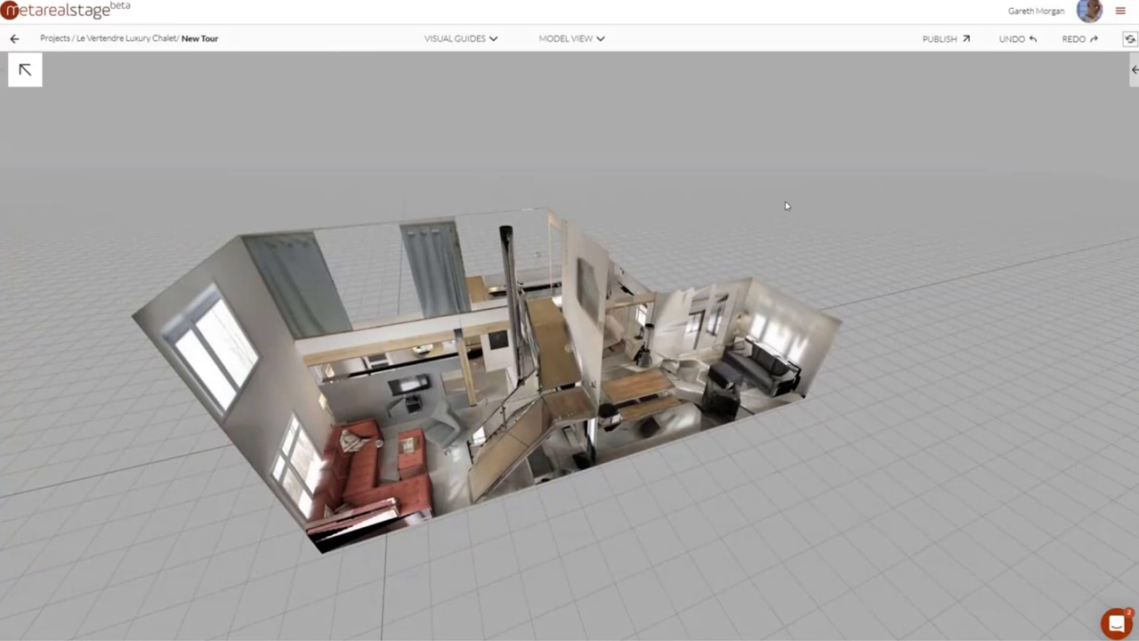
left_click_drag(867, 263, 481, 245)
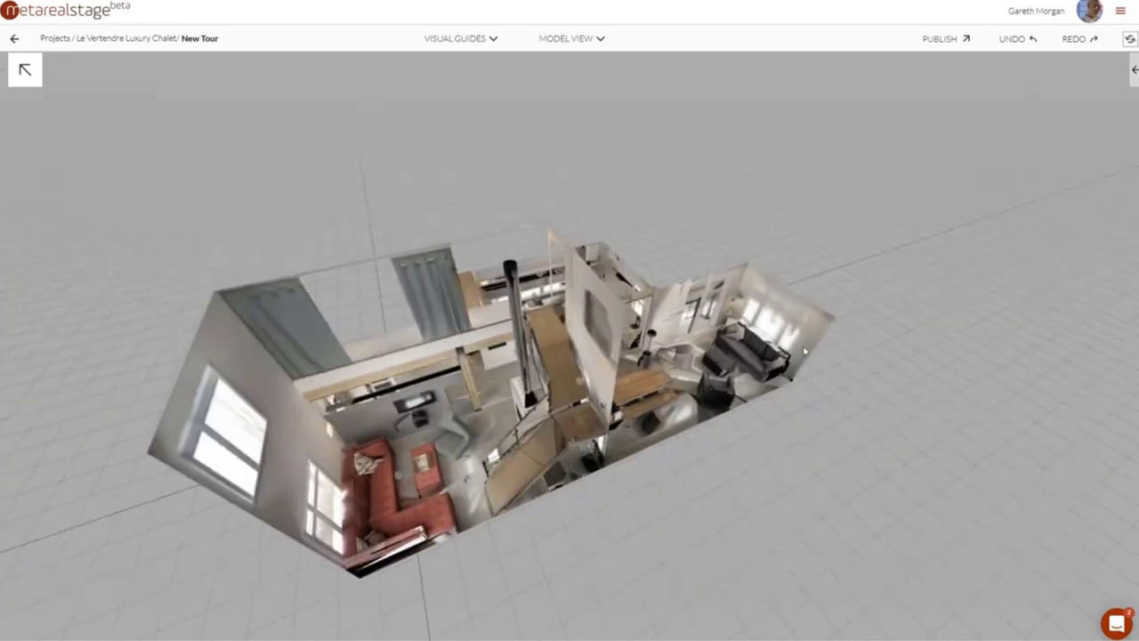
Return to the plan view and create a new floor named First Floor for the Salon webinar room
left_click(580, 40)
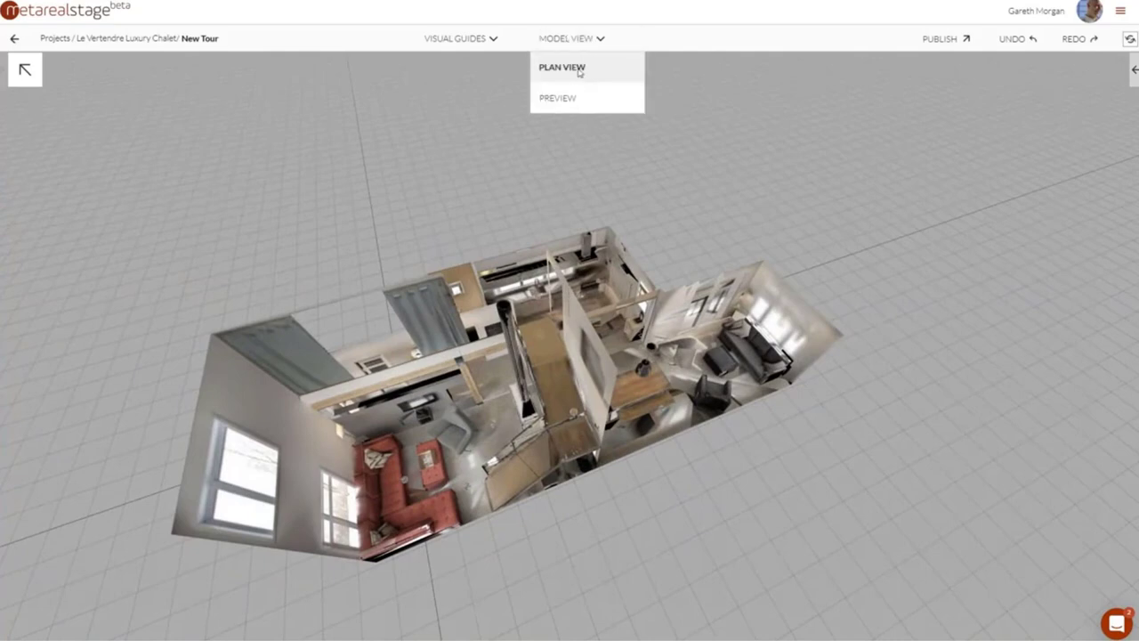
left_click(562, 67)
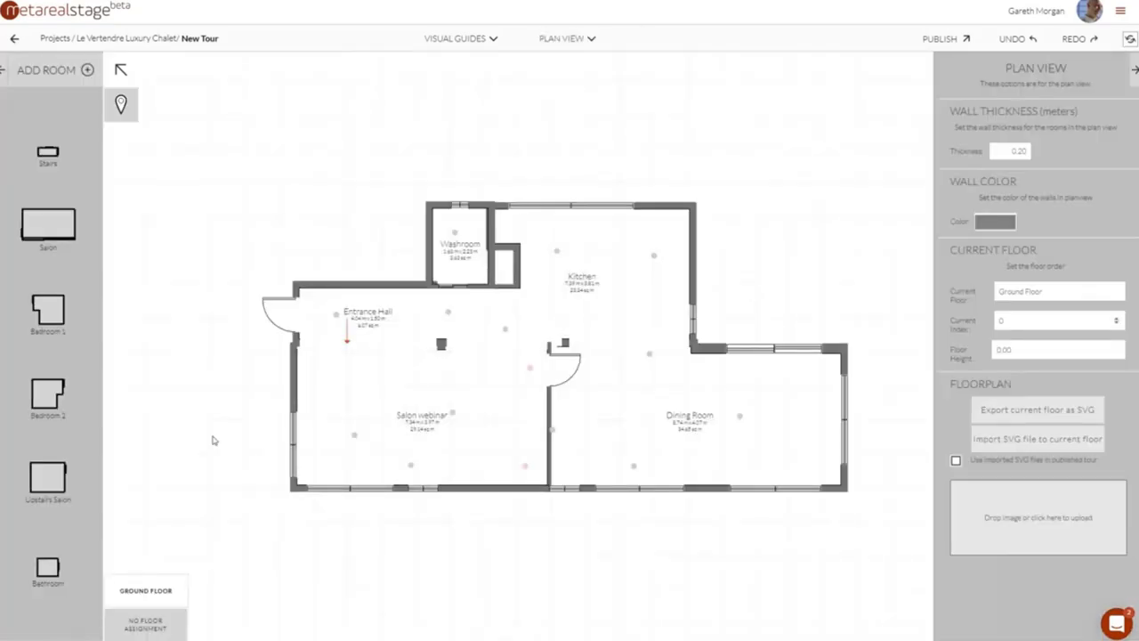
left_click(373, 418)
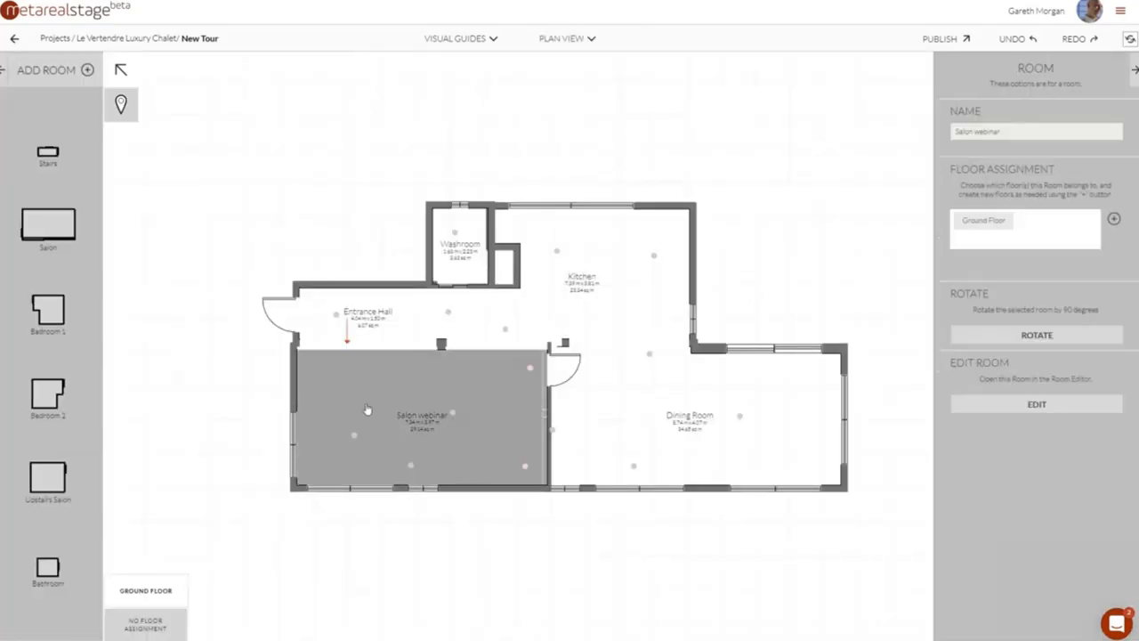
left_click(1112, 218)
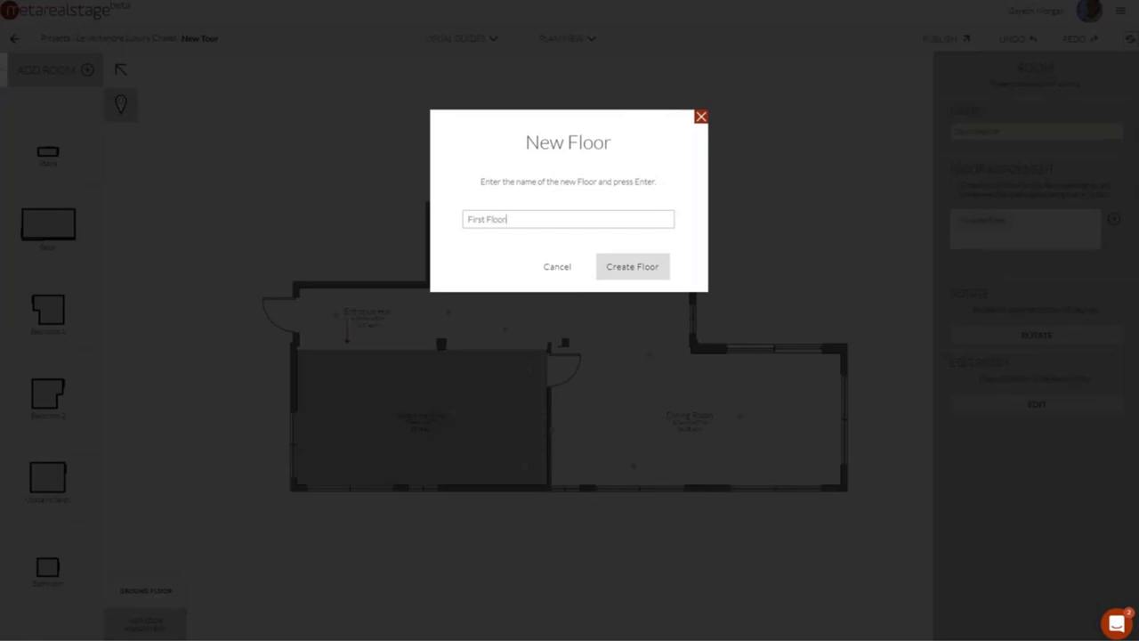
left_click(638, 270)
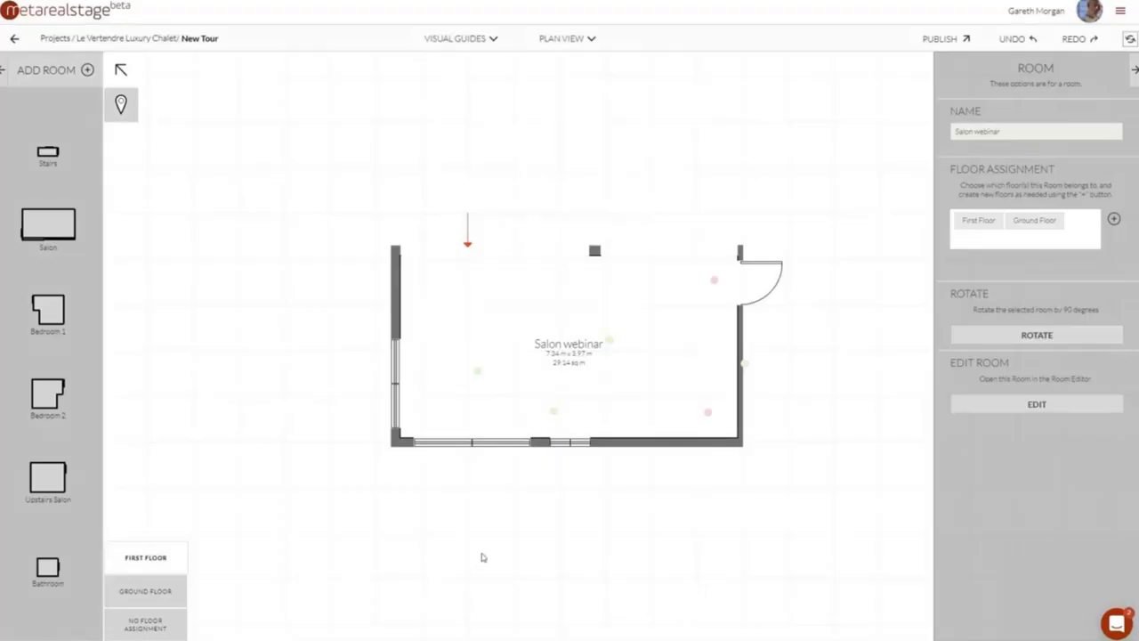
Place the Stairs, Bedroom 1, Bedroom 2, Upstairs Salon and Bathroom around the Salon webinar room on the First Floor
left_click(134, 589)
left_click(130, 560)
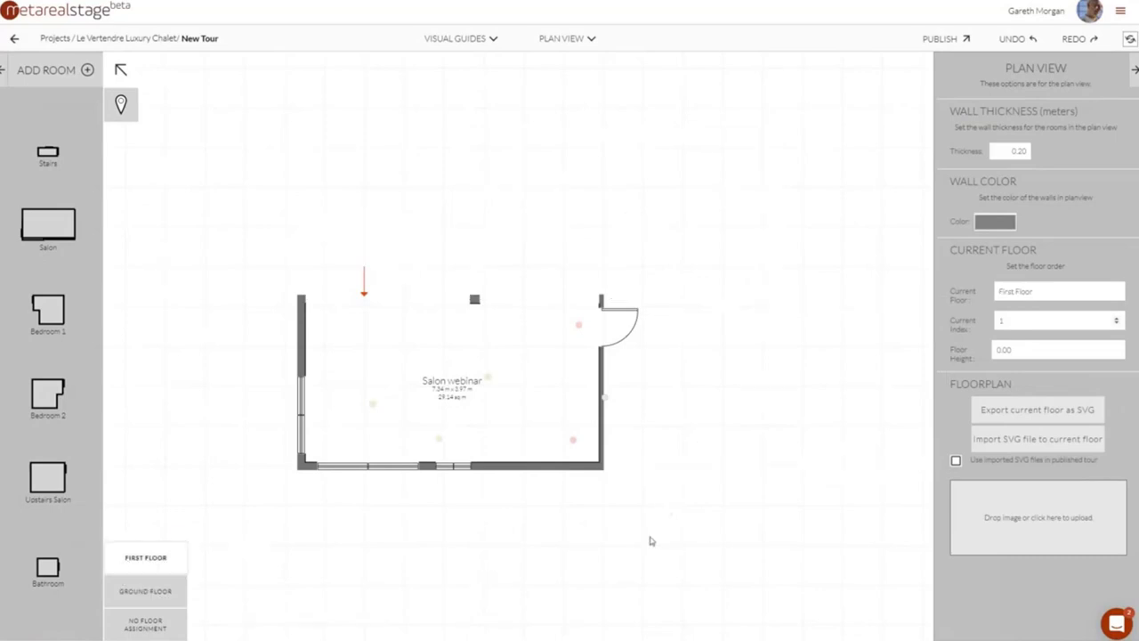
left_click_drag(660, 522, 642, 553)
left_click(138, 594)
left_click(126, 562)
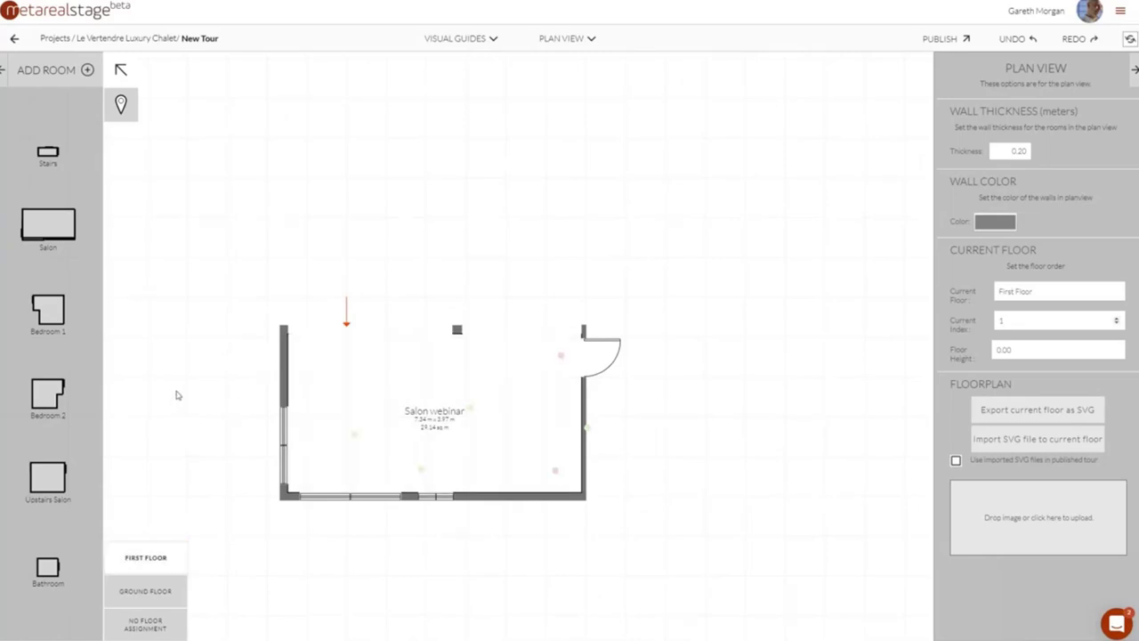
left_click_drag(52, 160, 379, 250)
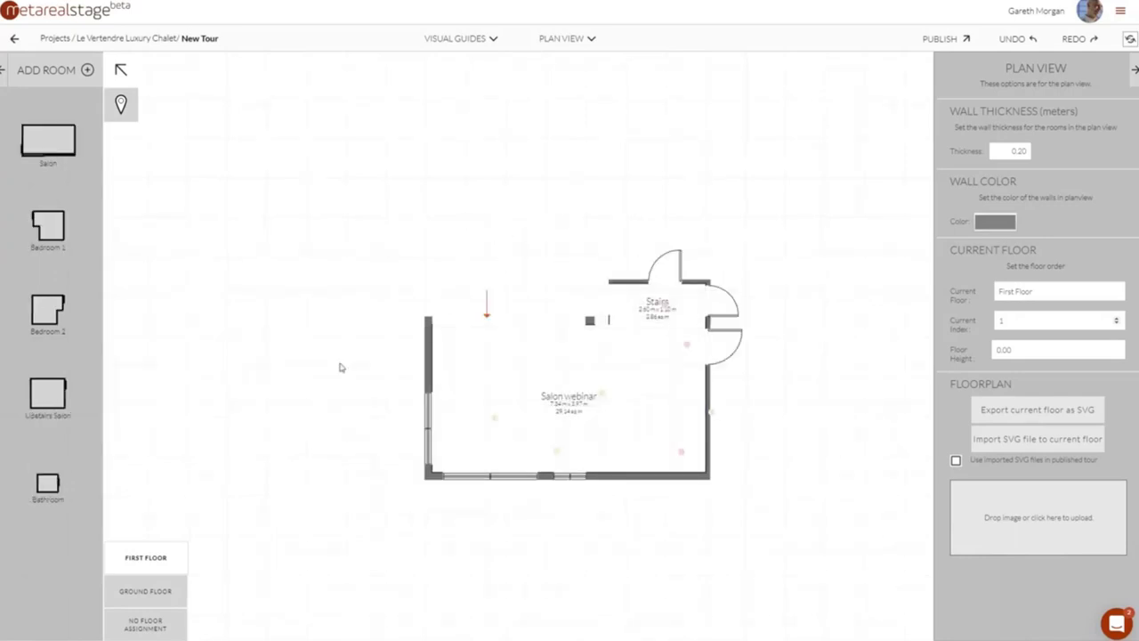
left_click_drag(55, 310, 294, 313)
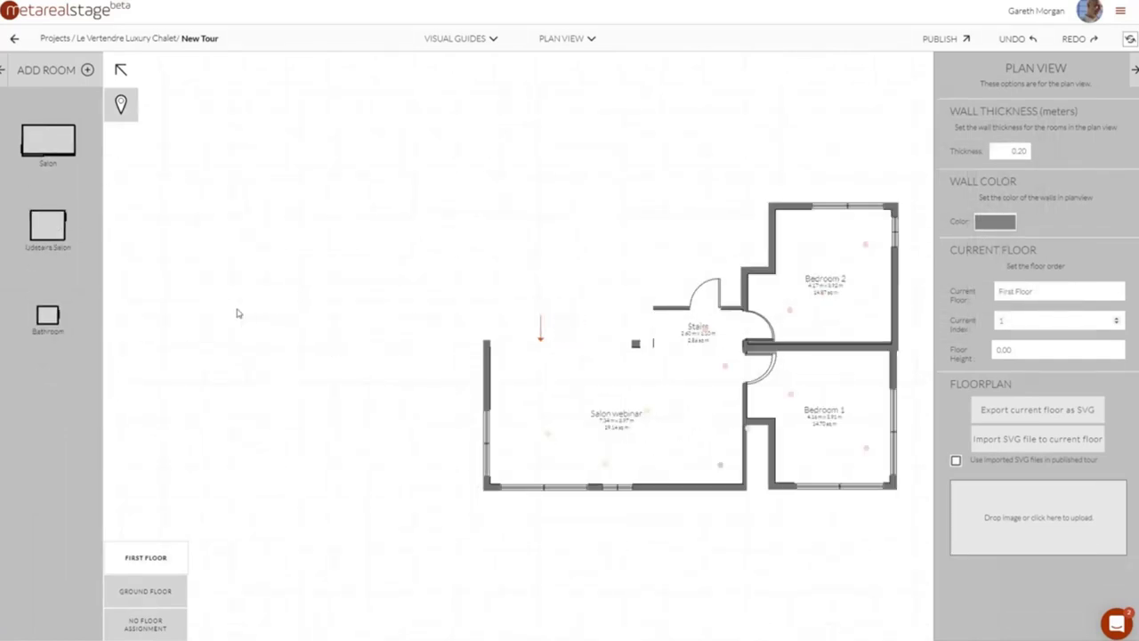
left_click_drag(43, 231, 569, 322)
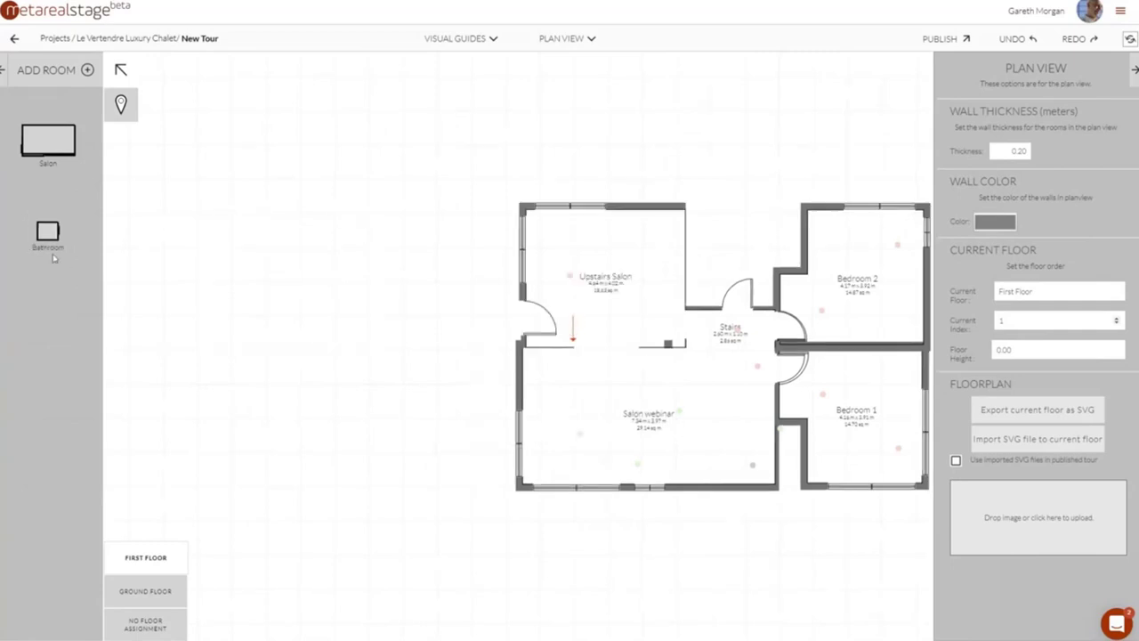
left_click_drag(46, 234, 570, 323)
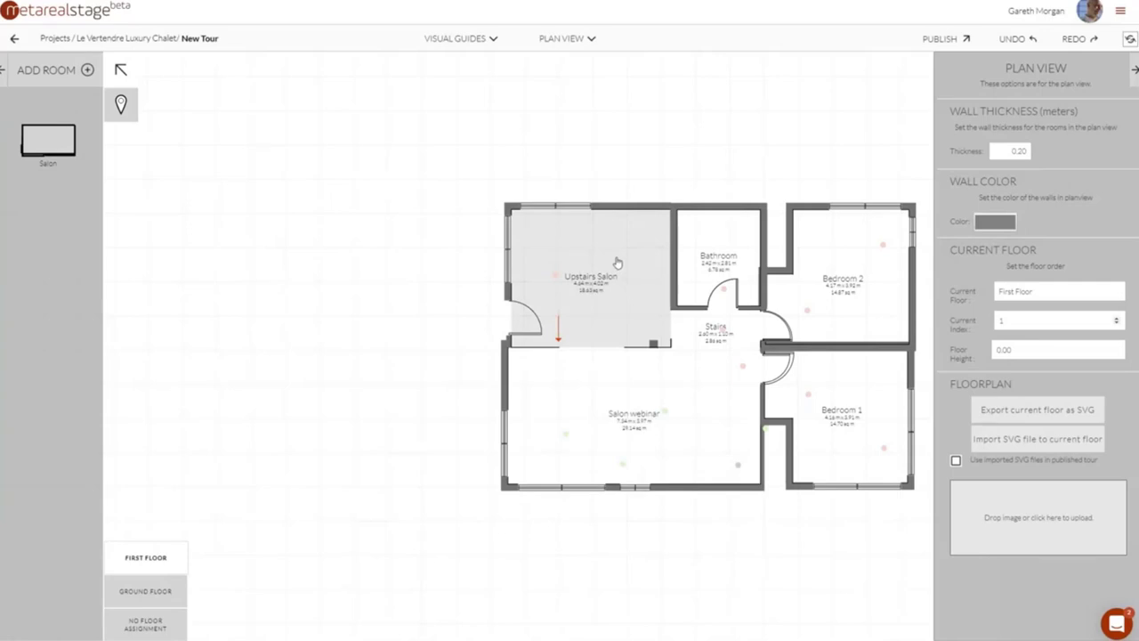
Compare the Ground Floor and First Floor plans, and inspect how both floors stack in the model view
left_click(127, 597)
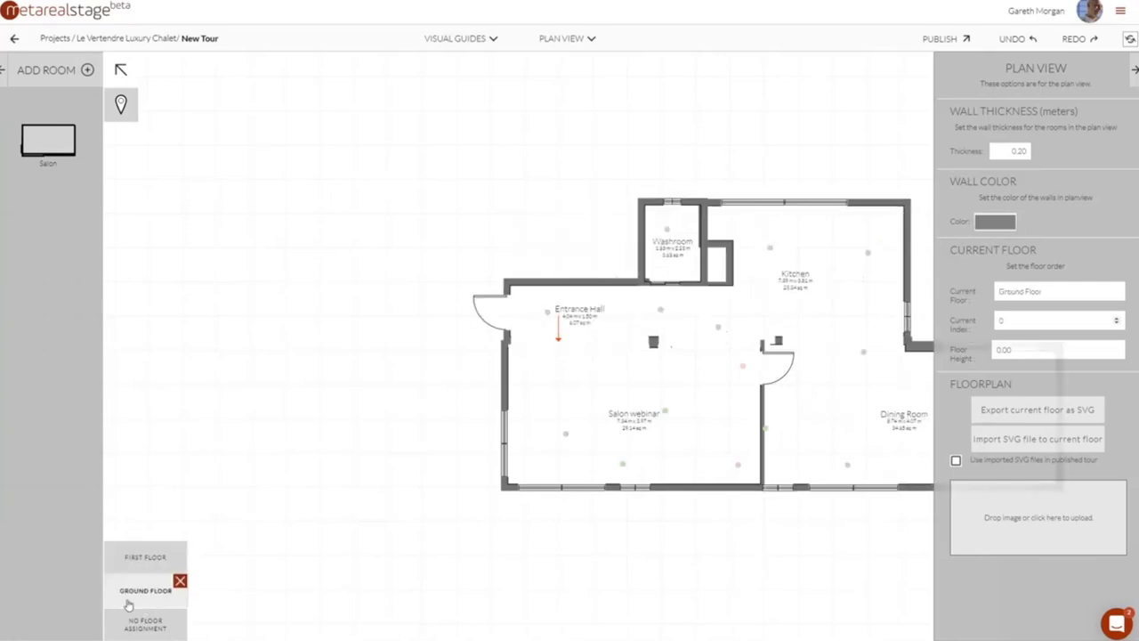
left_click(135, 555)
left_click(134, 585)
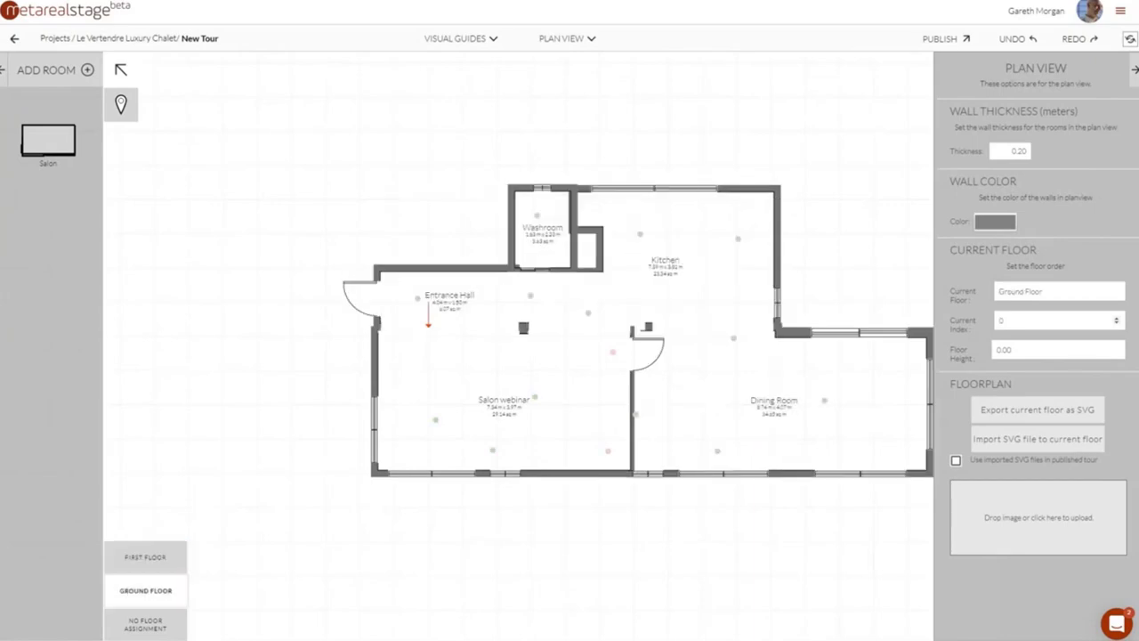
left_click(565, 40)
left_click(570, 68)
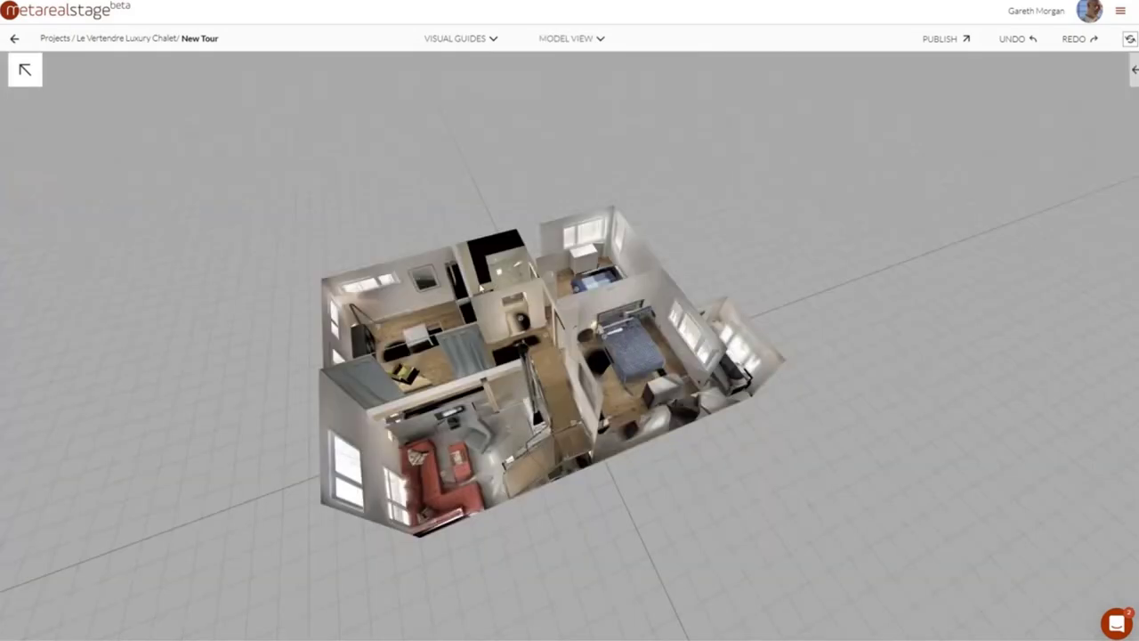
left_click_drag(339, 389, 657, 330)
scroll(524, 383, "up", 2)
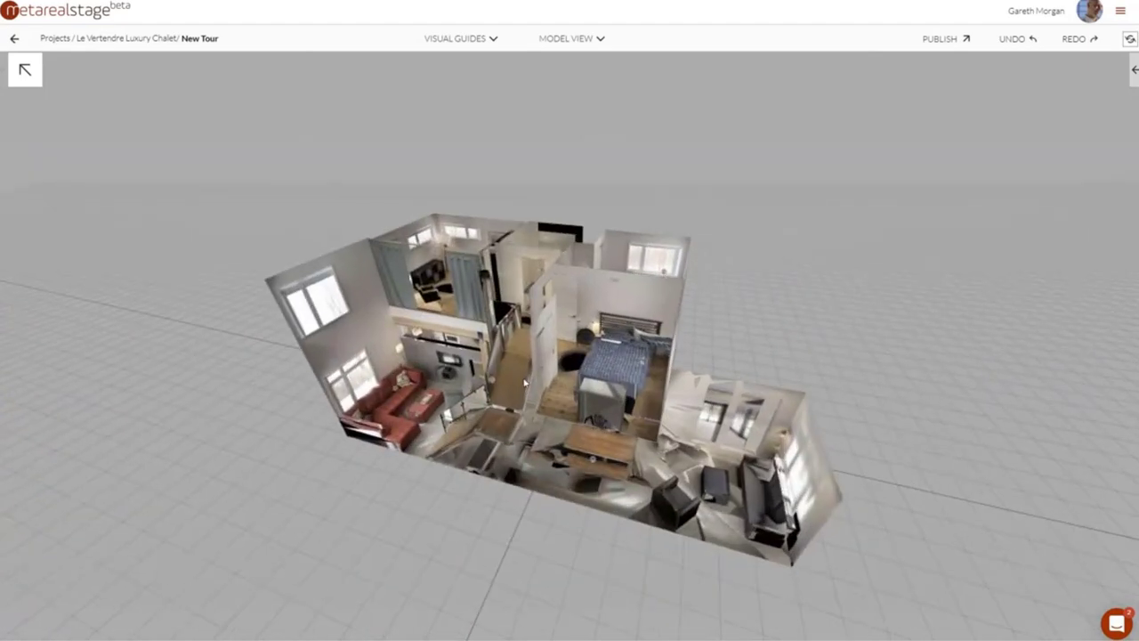
left_click_drag(524, 381, 530, 389)
Show the connections between camera positions and examine them in the plan view and around the salon in the model view
left_click(460, 38)
left_click(458, 71)
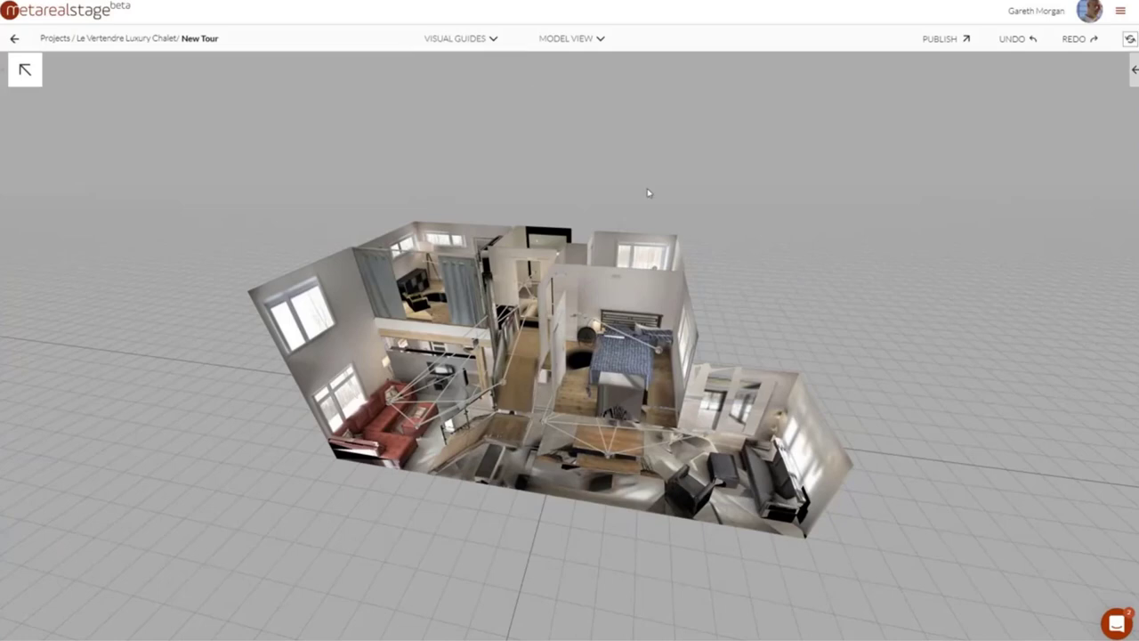
left_click(569, 38)
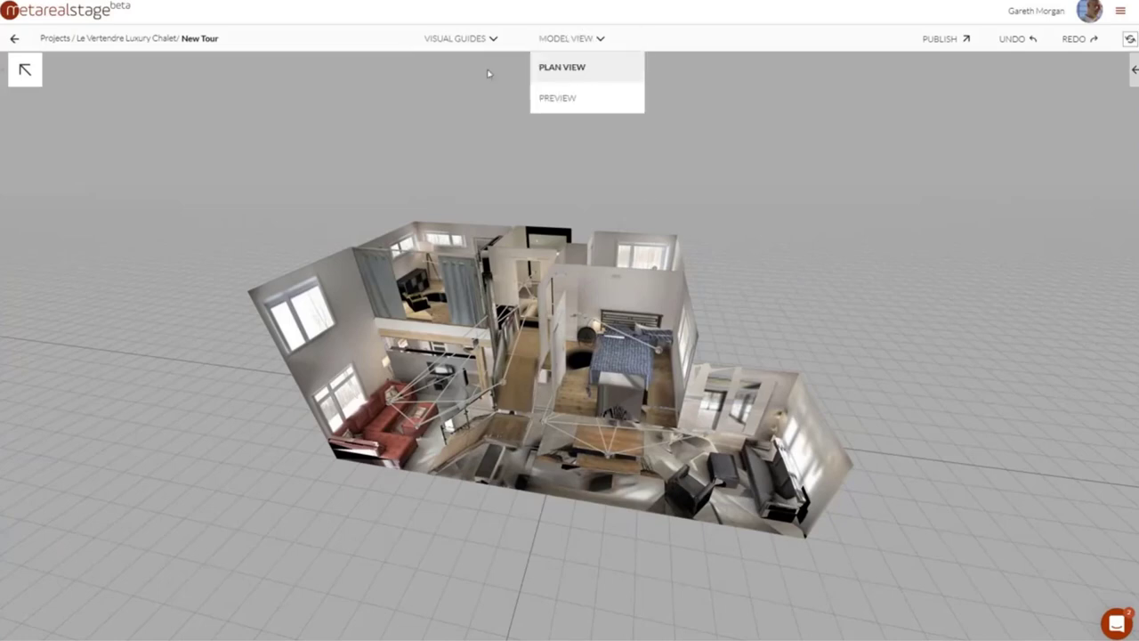
left_click(562, 67)
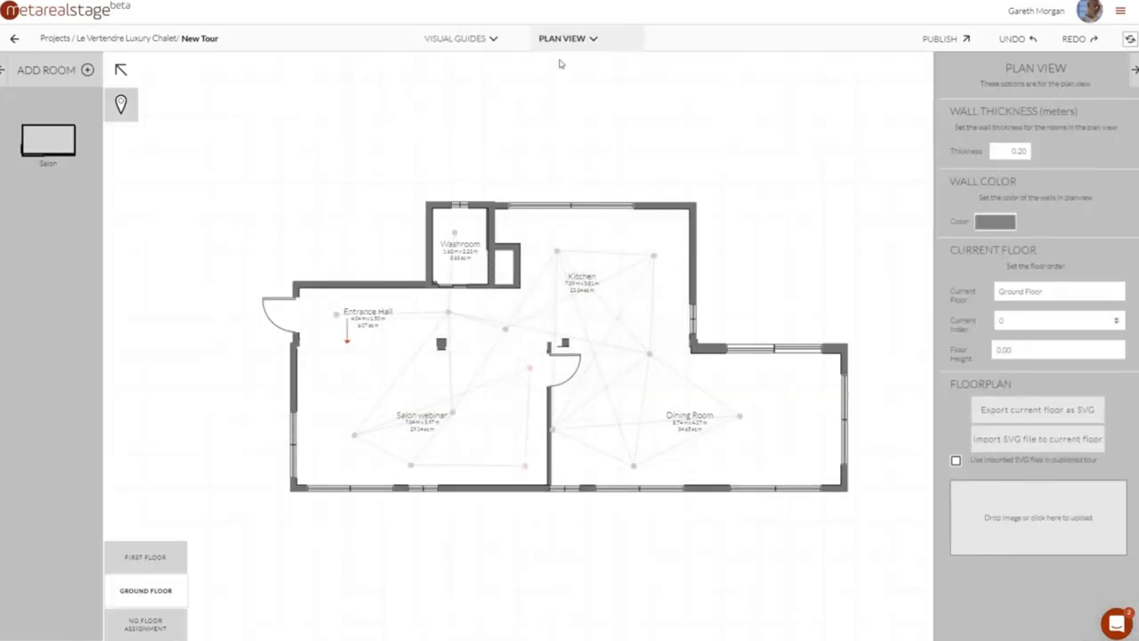
left_click(561, 70)
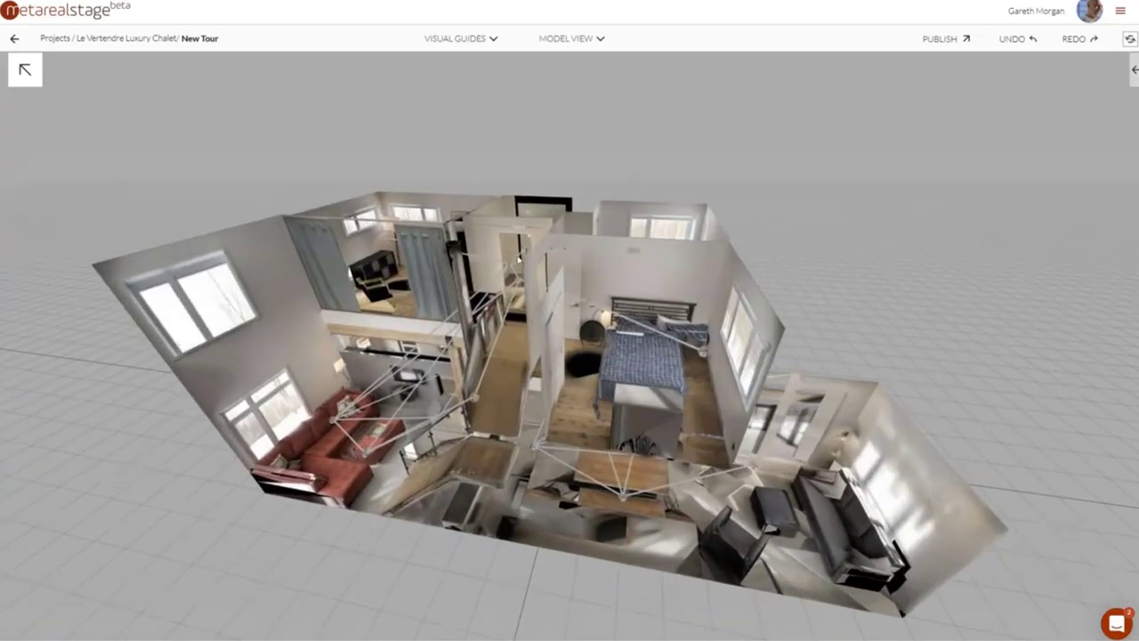
left_click_drag(400, 281, 604, 409)
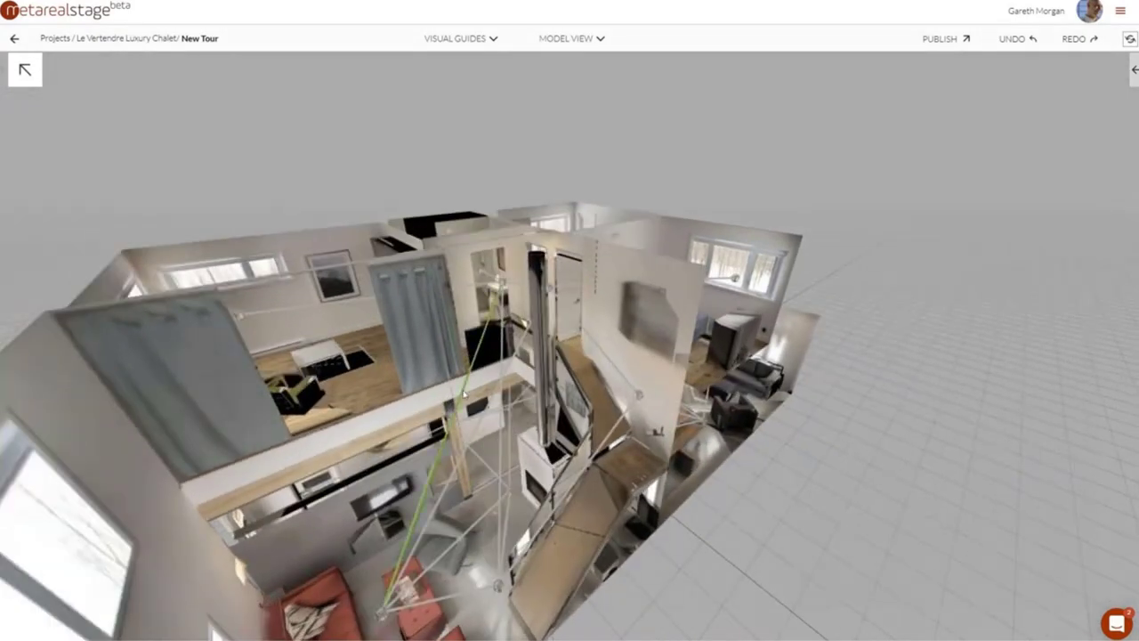
Disconnect the connections that run from the ground-level salon cameras straight up to the upper landing
left_click(464, 394)
left_click(1043, 254)
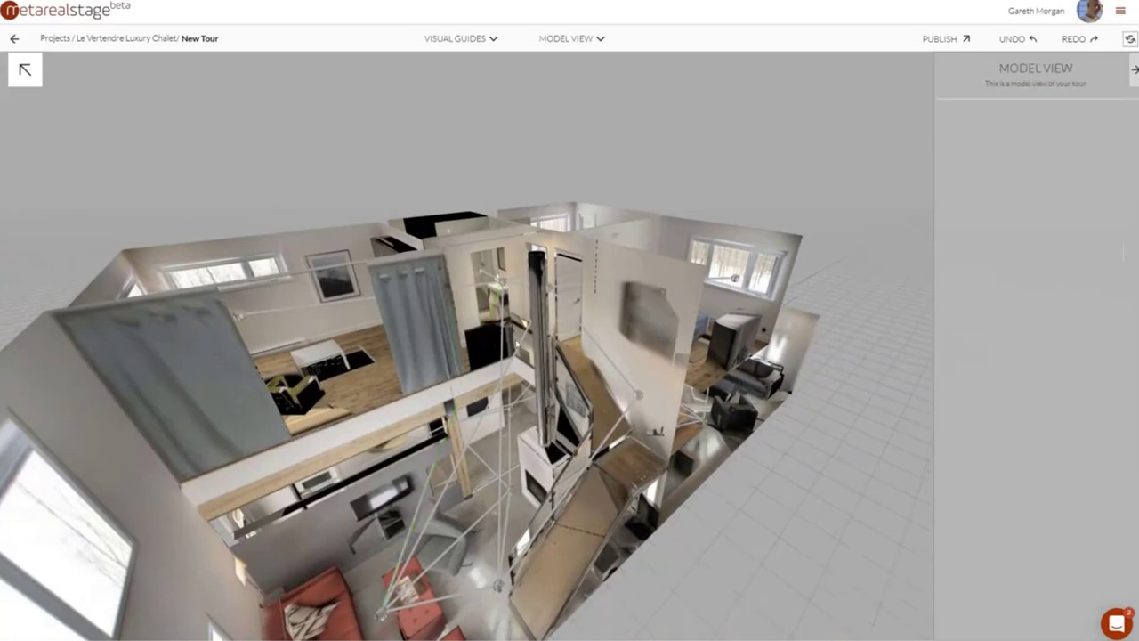
left_click(488, 408)
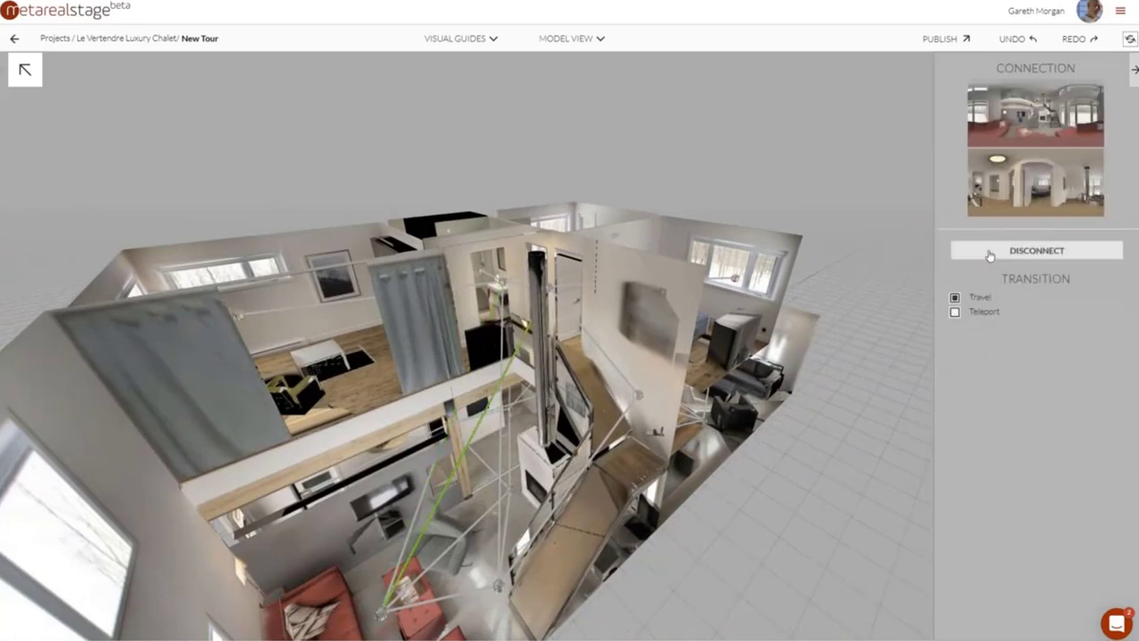
left_click(991, 255)
left_click(503, 386)
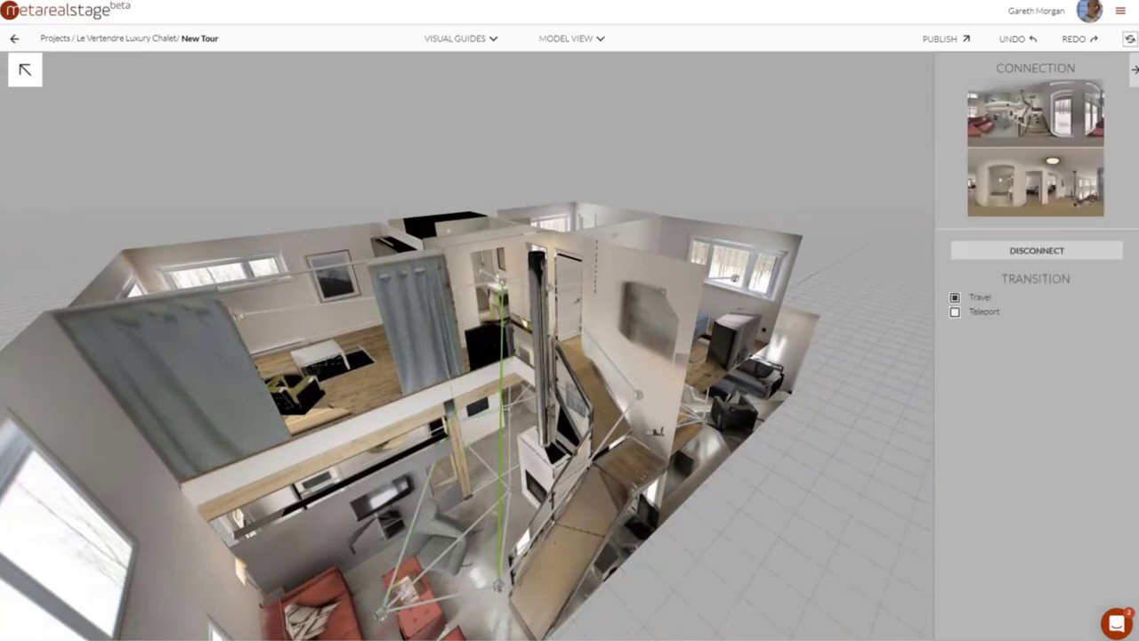
left_click(1015, 252)
Disconnect the link from the red ottoman's camera through the TV wall, and inspect the remaining connections near the fireplace and dining area
left_click_drag(594, 423, 691, 357)
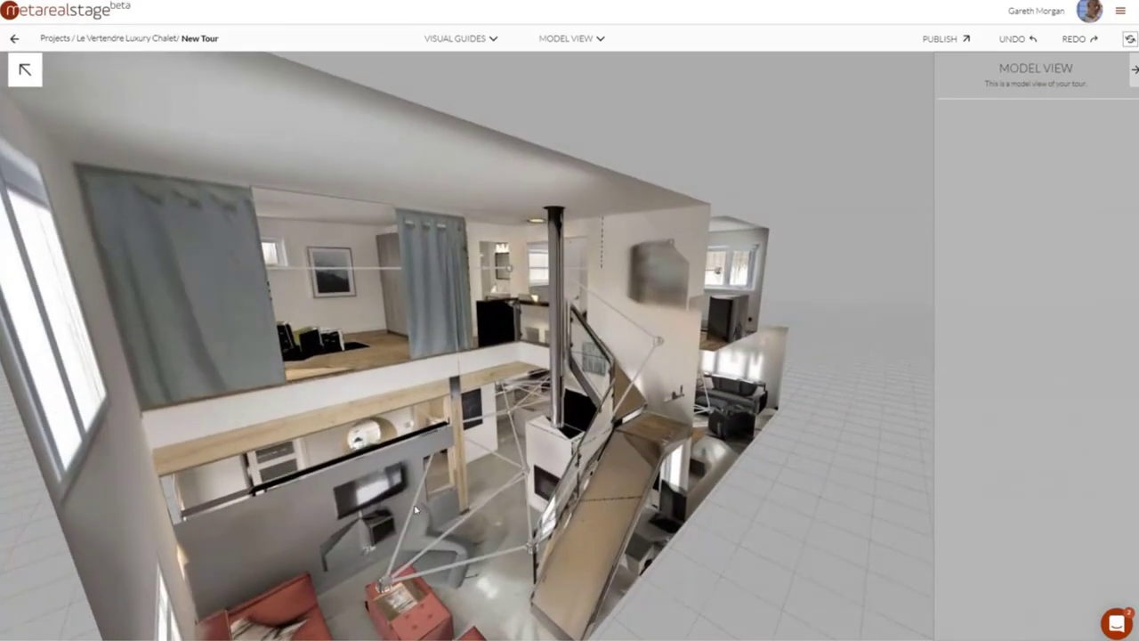
left_click(415, 509)
left_click(1014, 254)
left_click_drag(472, 486, 636, 457)
left_click_drag(594, 502, 428, 548)
left_click(516, 436)
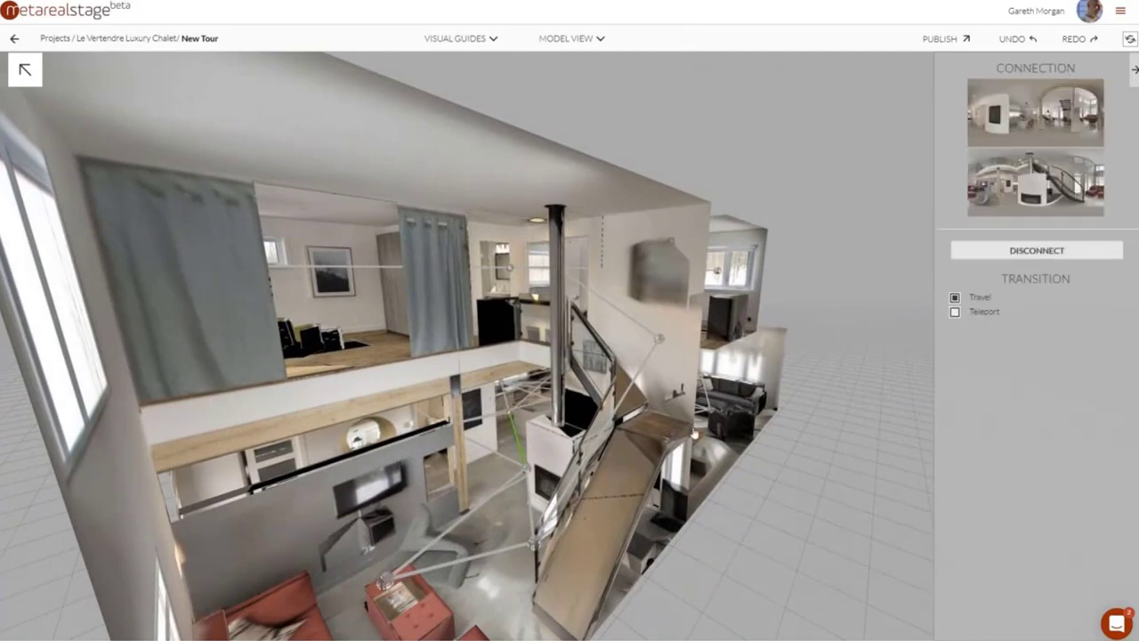
left_click_drag(694, 434, 682, 506)
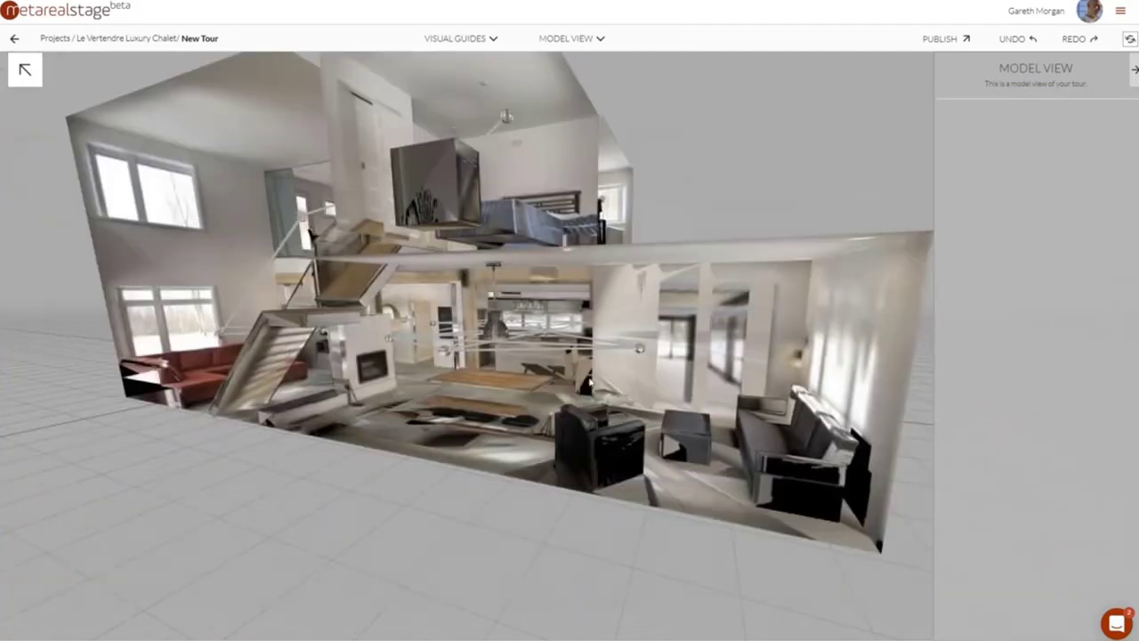
Disconnect the redundant camera links crossing the dining area, including the long link from the fireplace side to the dark sofa area
left_click_drag(590, 382, 541, 351)
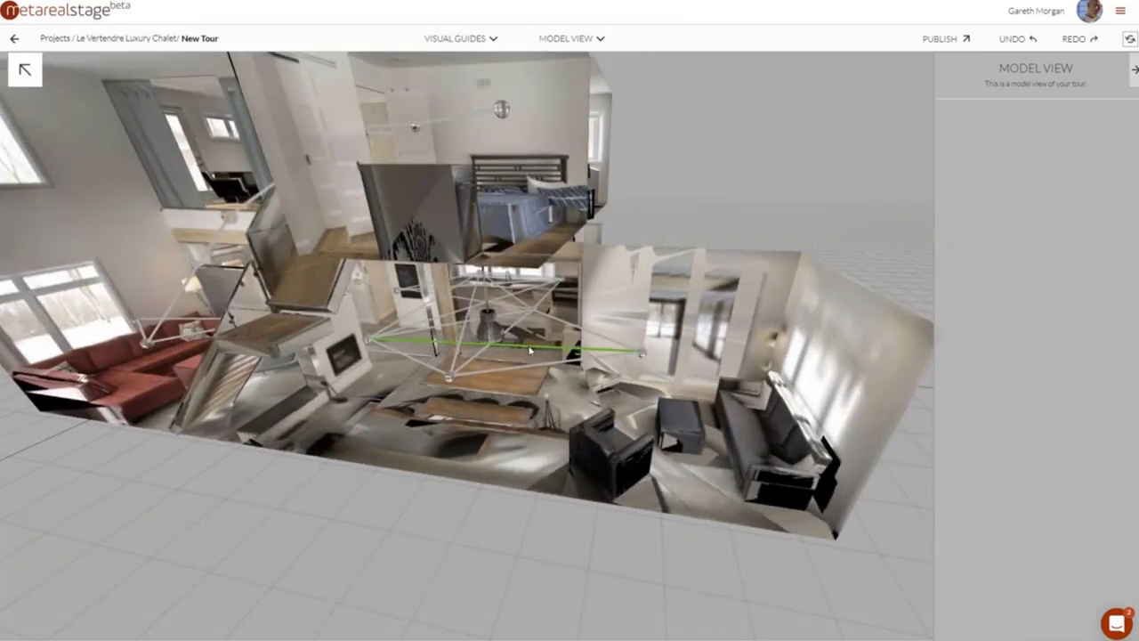
left_click(574, 350)
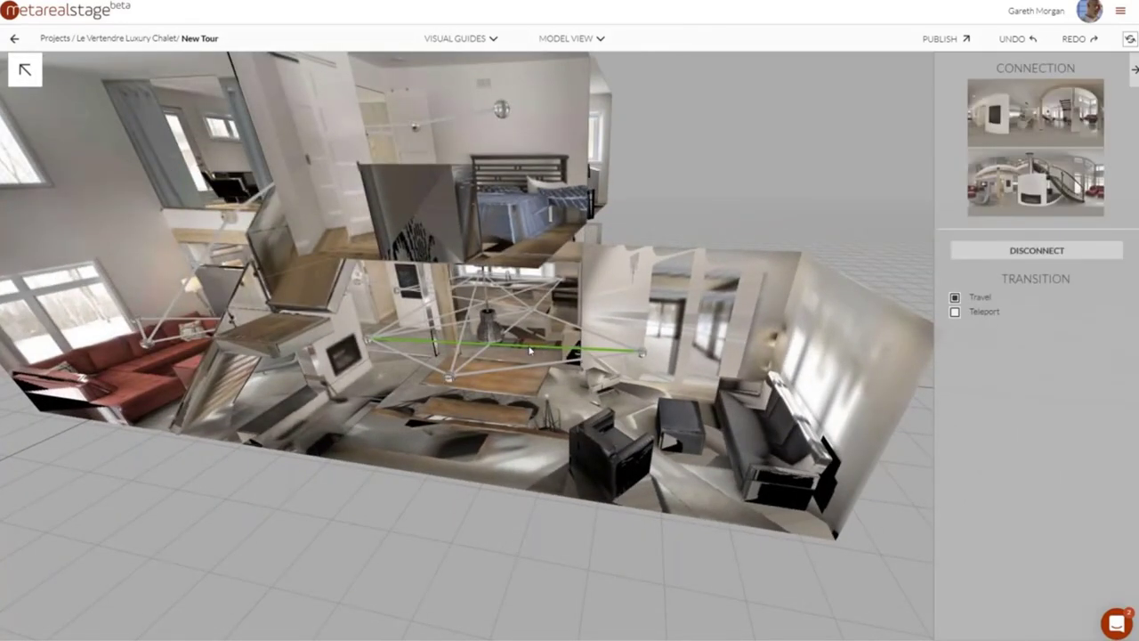
left_click(481, 359)
left_click(478, 356)
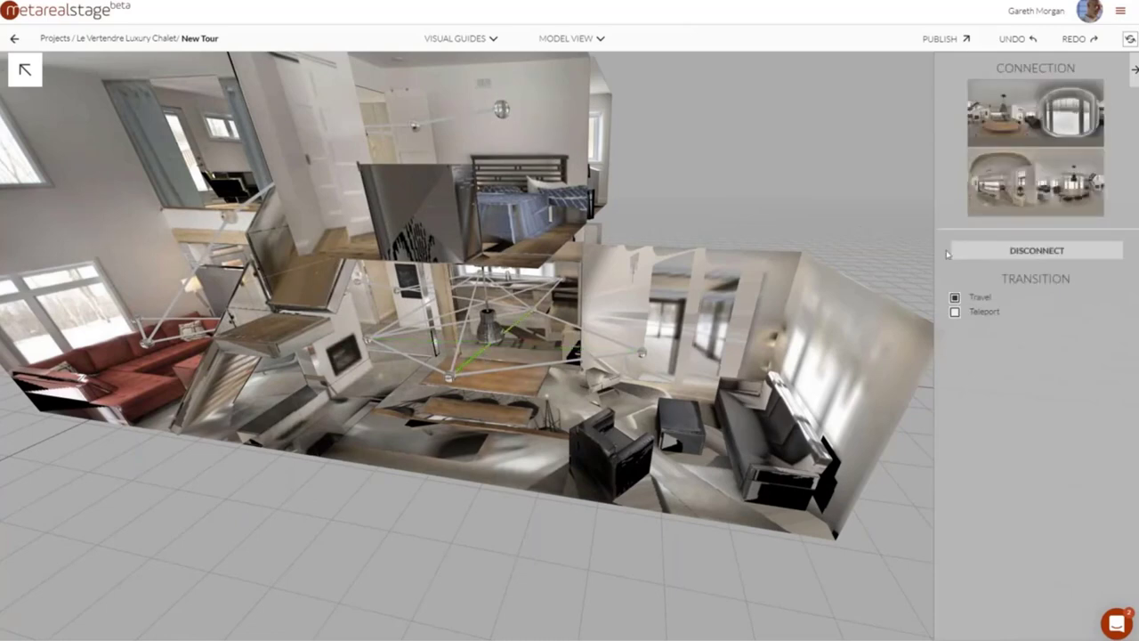
left_click(464, 341)
left_click(462, 340)
left_click(634, 303)
Disconnect the remaining redundant links crossing between the dining-area cameras and the kitchen cameras beneath the upper bedroom
left_click_drag(635, 302, 586, 287)
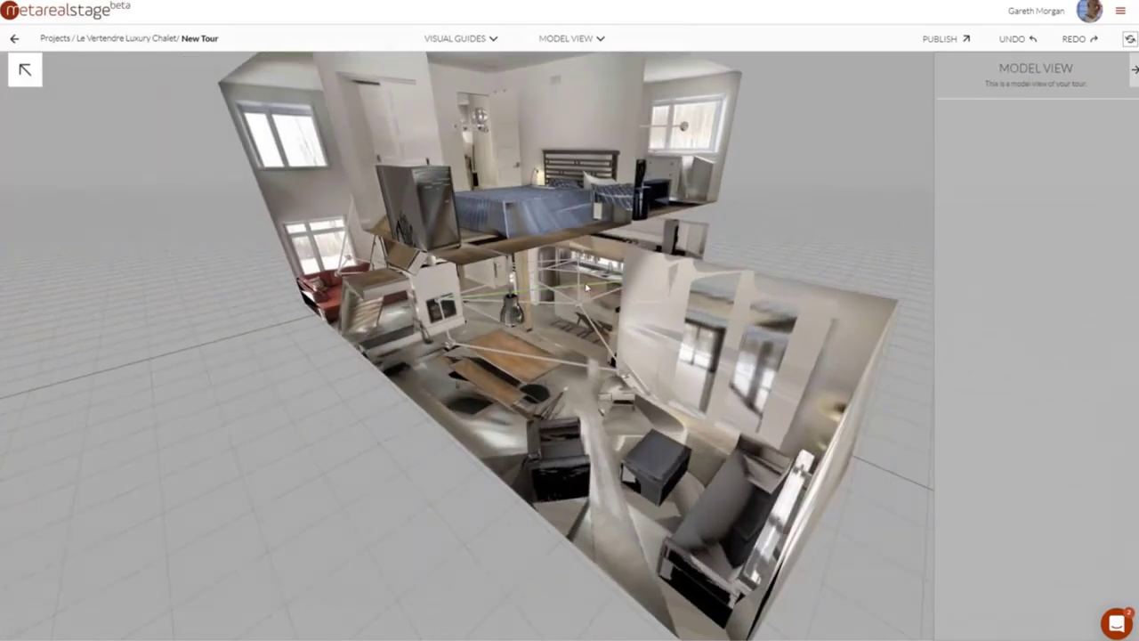
left_click(586, 287)
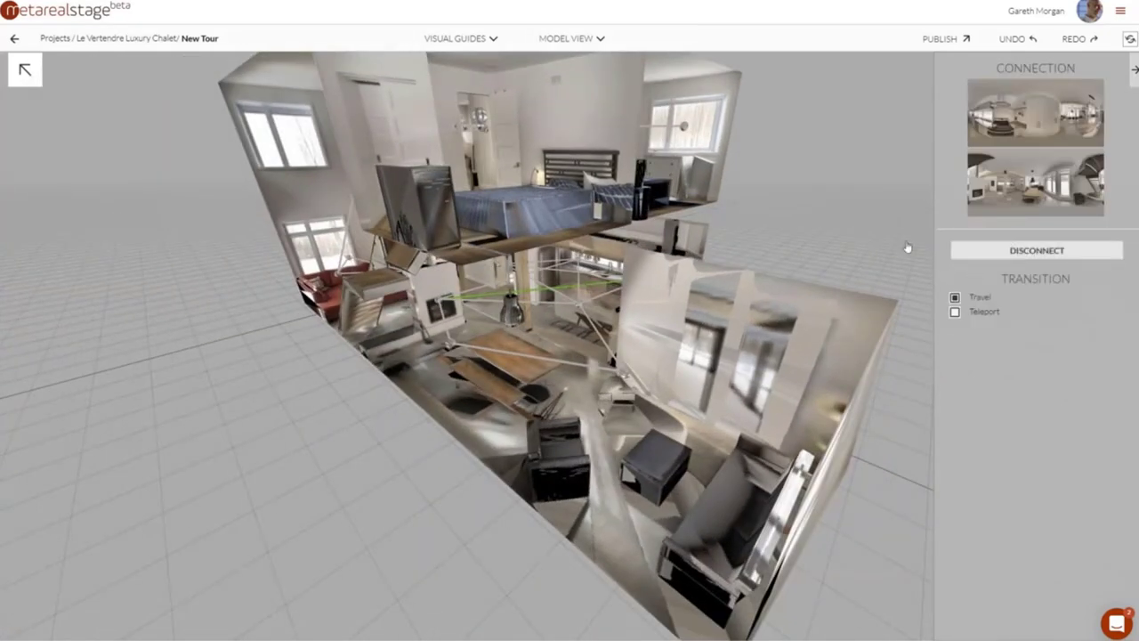
left_click(605, 287)
left_click(581, 283)
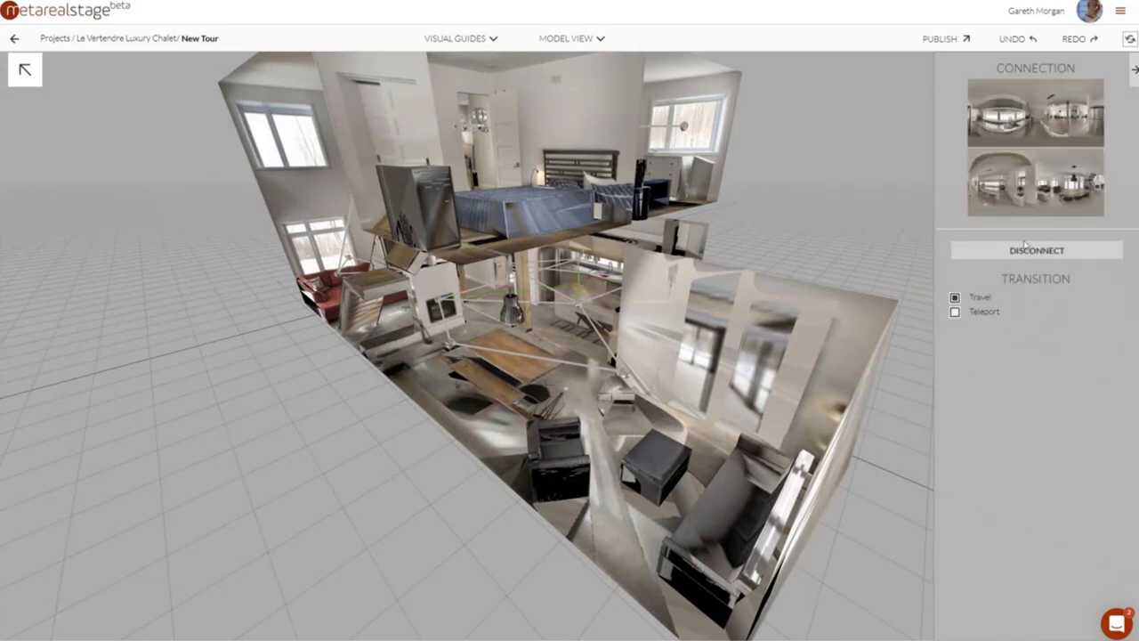
left_click(572, 276)
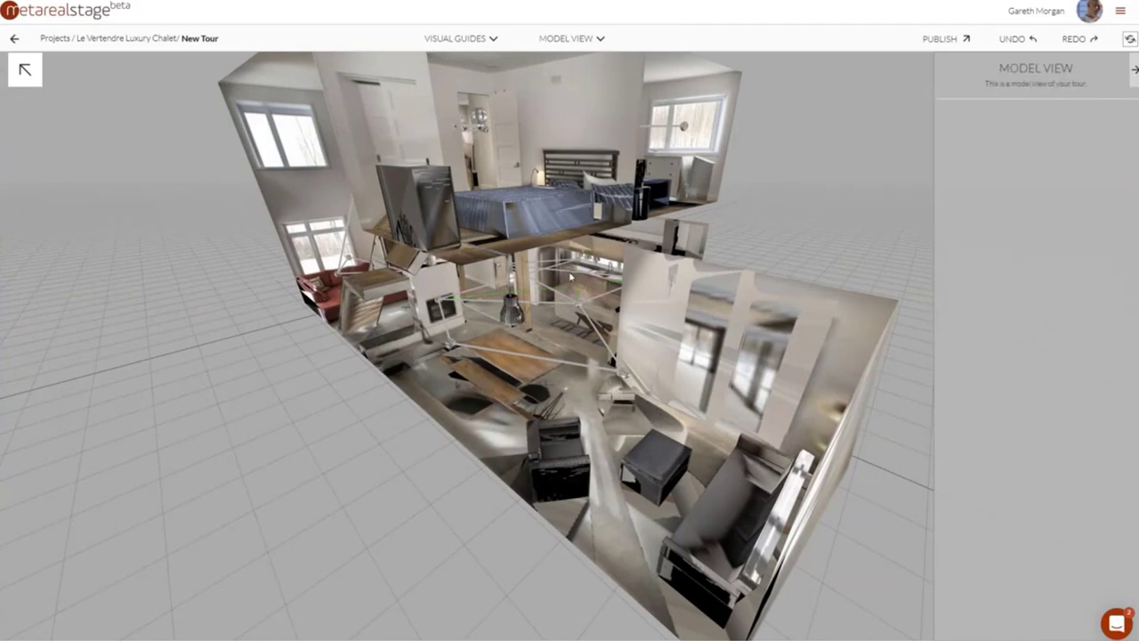
left_click(572, 276)
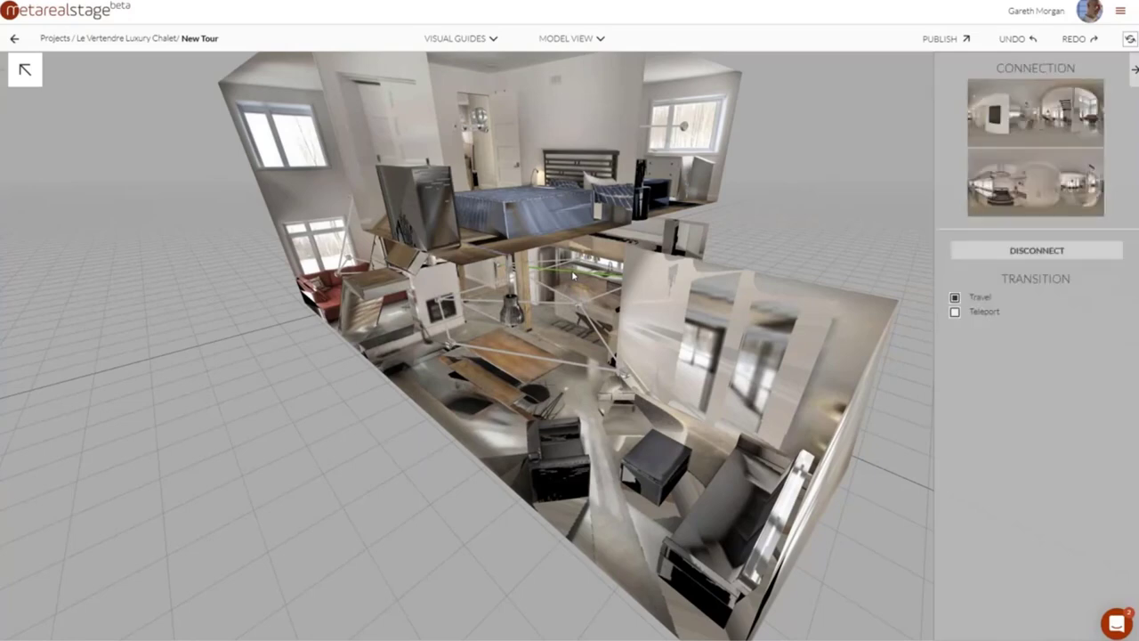
left_click(521, 305)
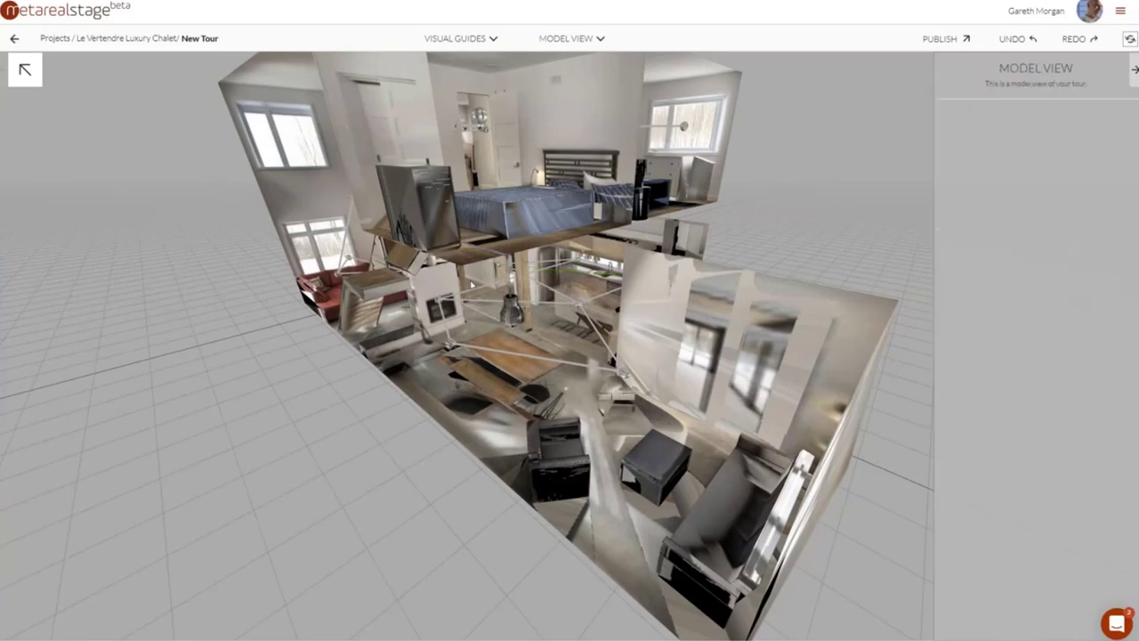
Connect the camera beside the dining side of the fireplace to the camera near the blackboard wall
left_click_drag(142, 372, 238, 339)
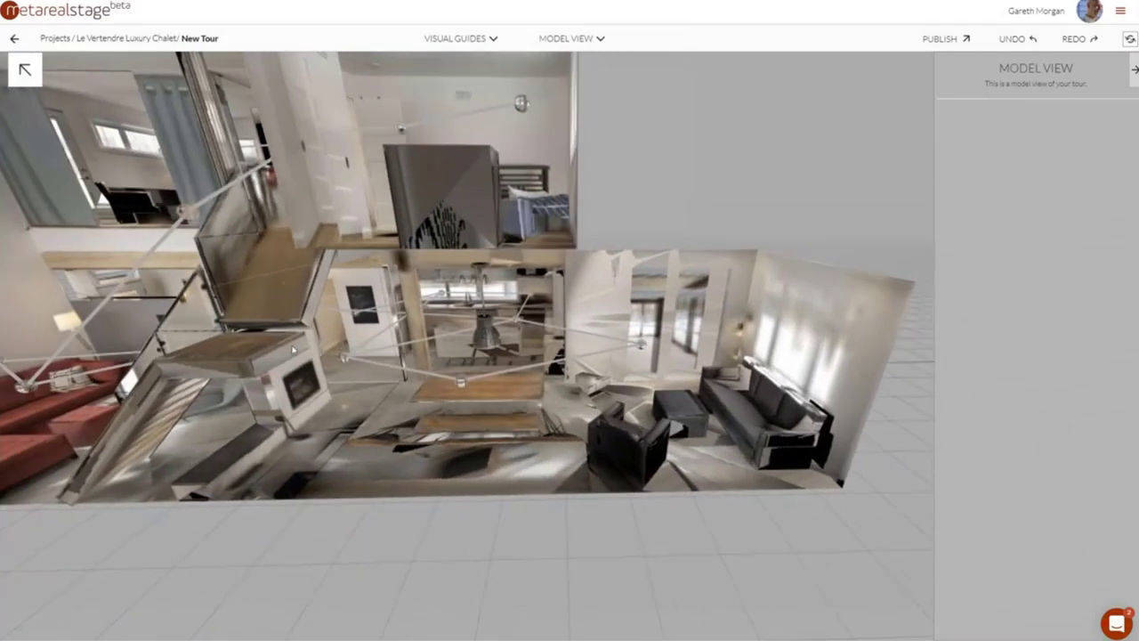
left_click(340, 358)
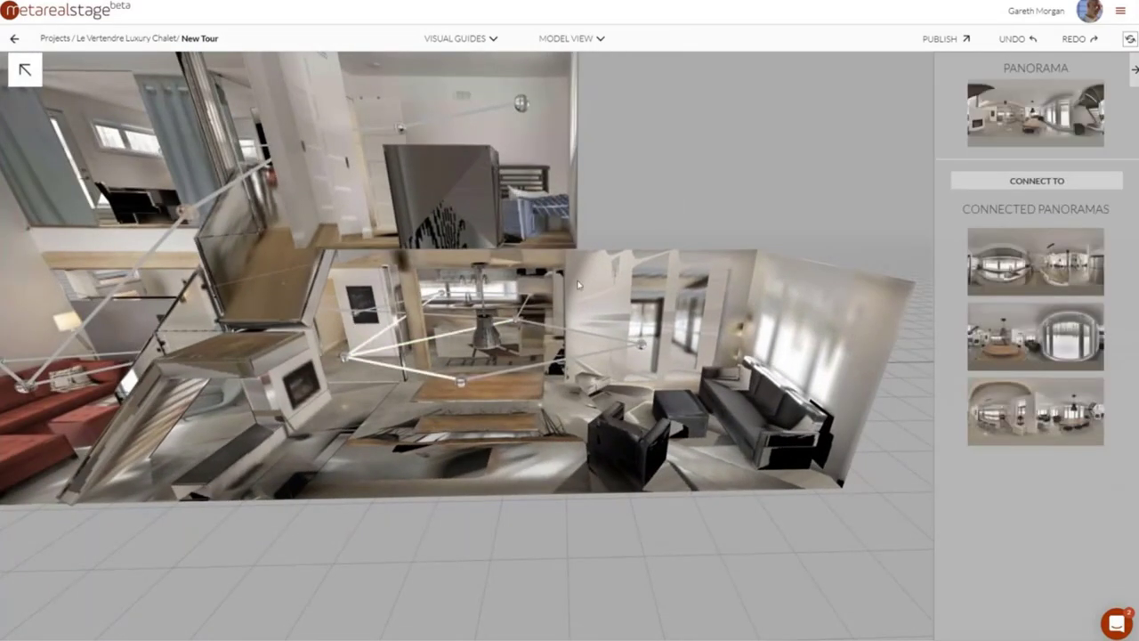
left_click(1019, 183)
left_click(356, 318)
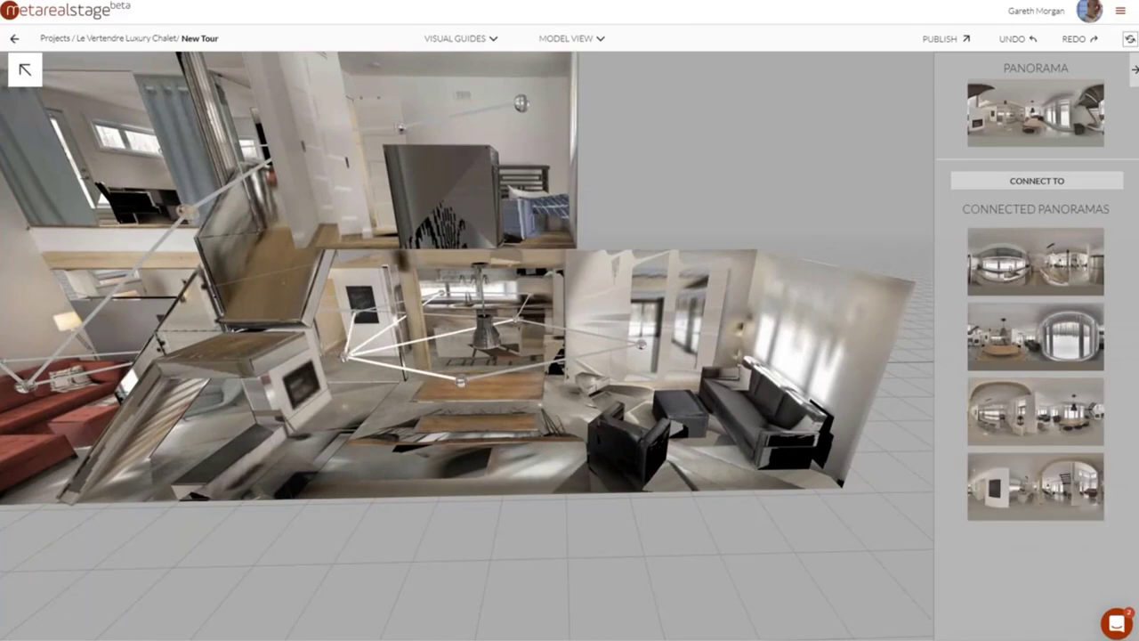
Disconnect the fireplace-side camera's link toward the kitchen windows and switch the tour to the preview
left_click(377, 341)
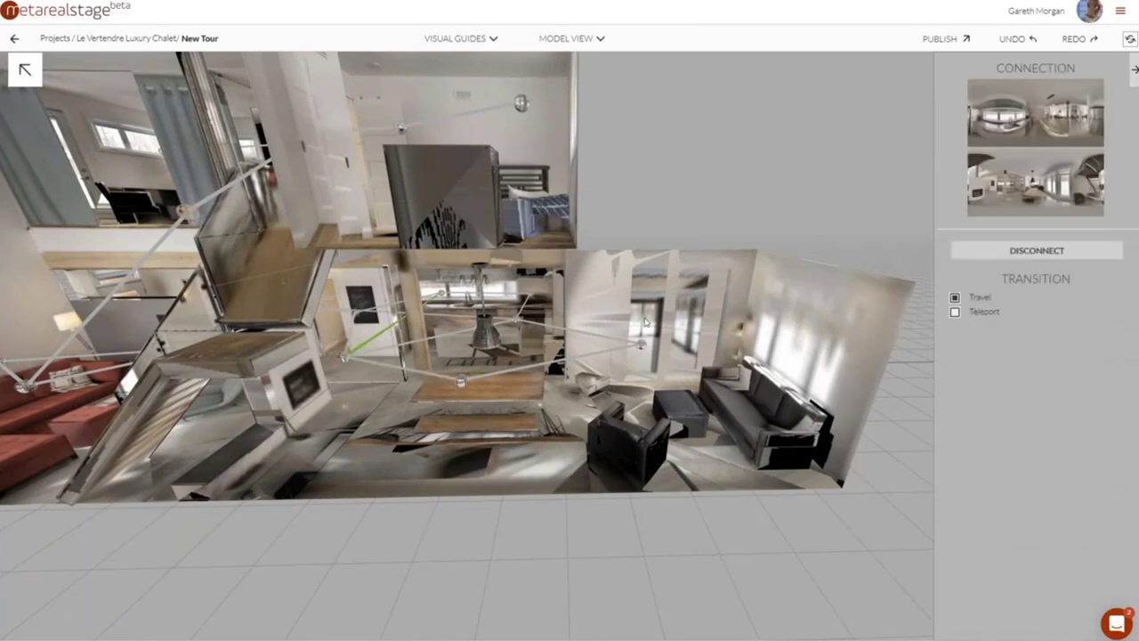
left_click(611, 288)
left_click_drag(585, 246, 767, 258)
left_click(569, 38)
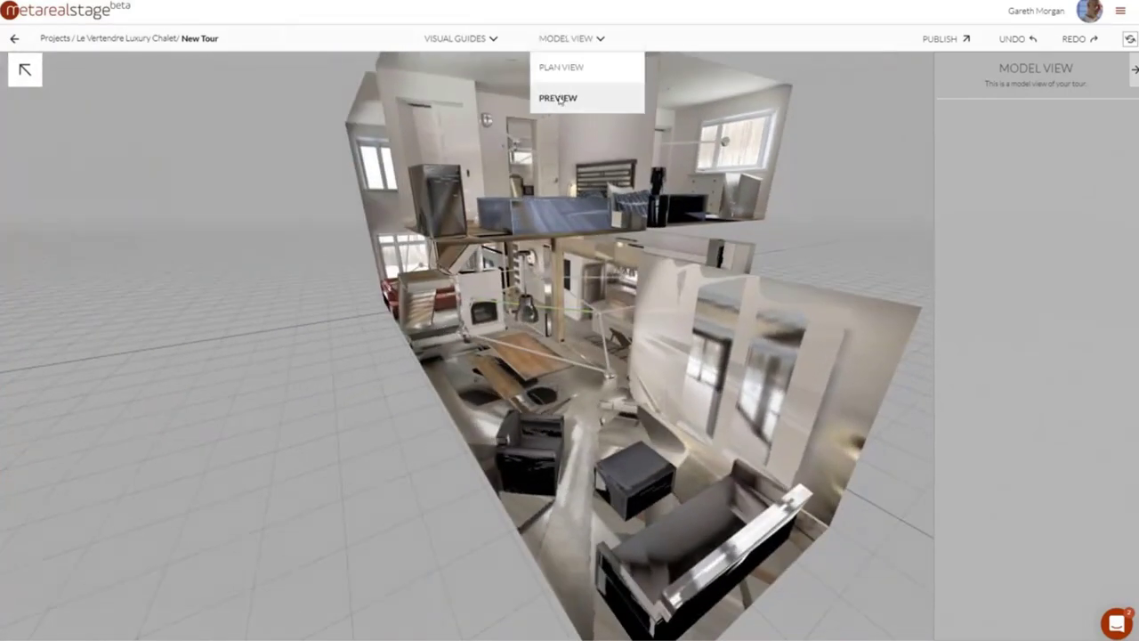
left_click(558, 96)
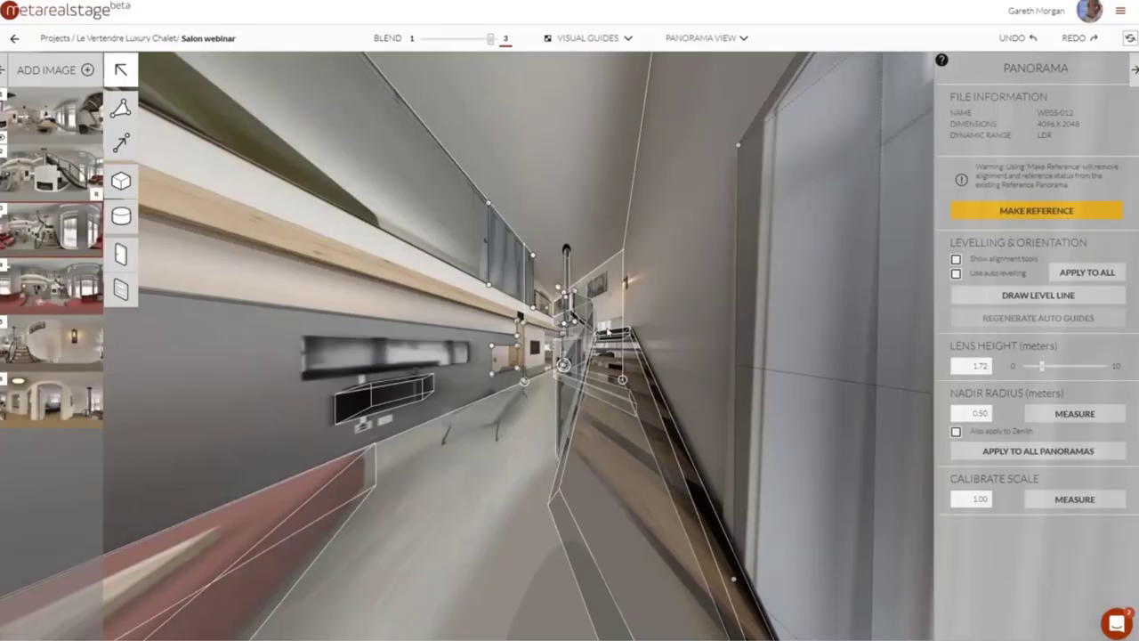
Place the existing Dining Room to Salon door over the opening behind the fireplace in the second panorama of the Salon webinar room
scroll(607, 331, "up", 10)
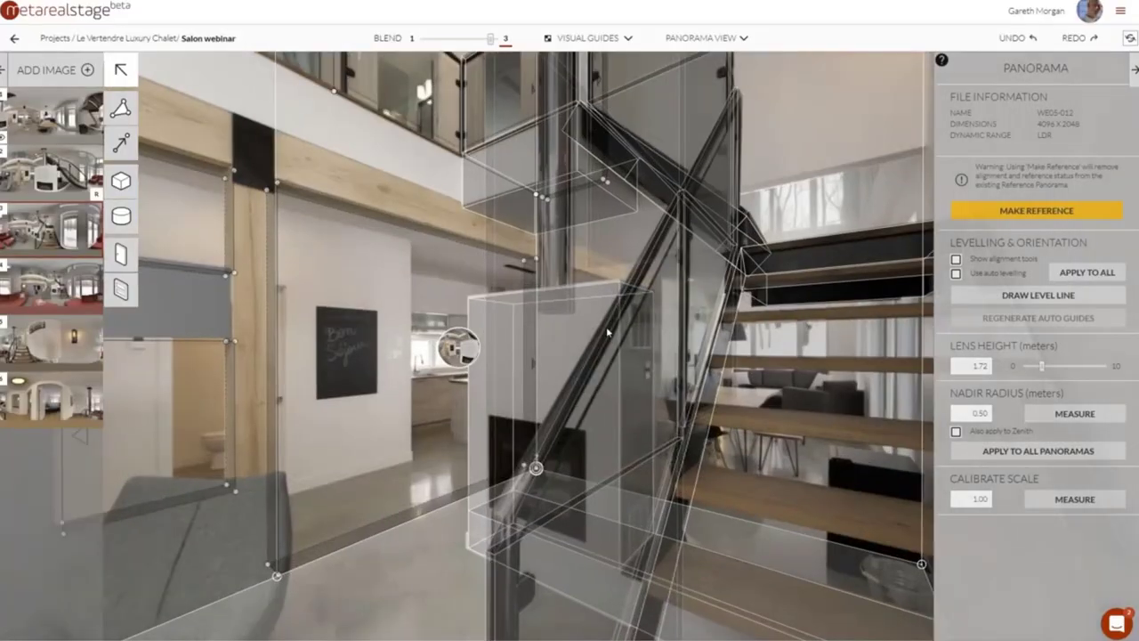
scroll(608, 331, "down", 5)
left_click_drag(694, 342, 454, 335)
key("Up")
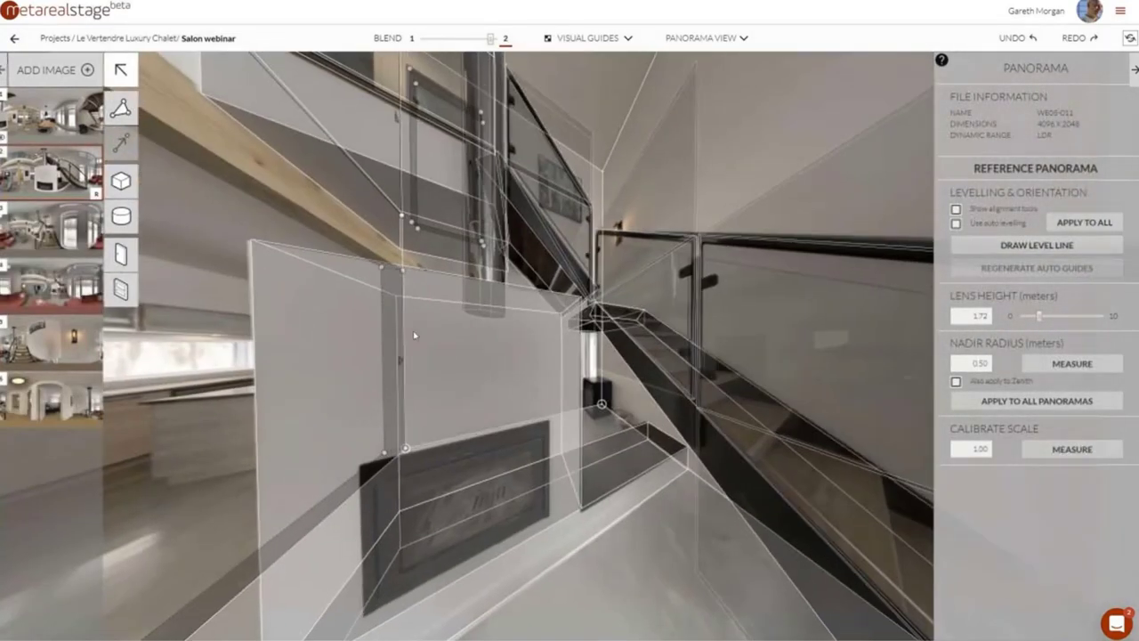
left_click_drag(414, 333, 511, 286)
left_click(121, 254)
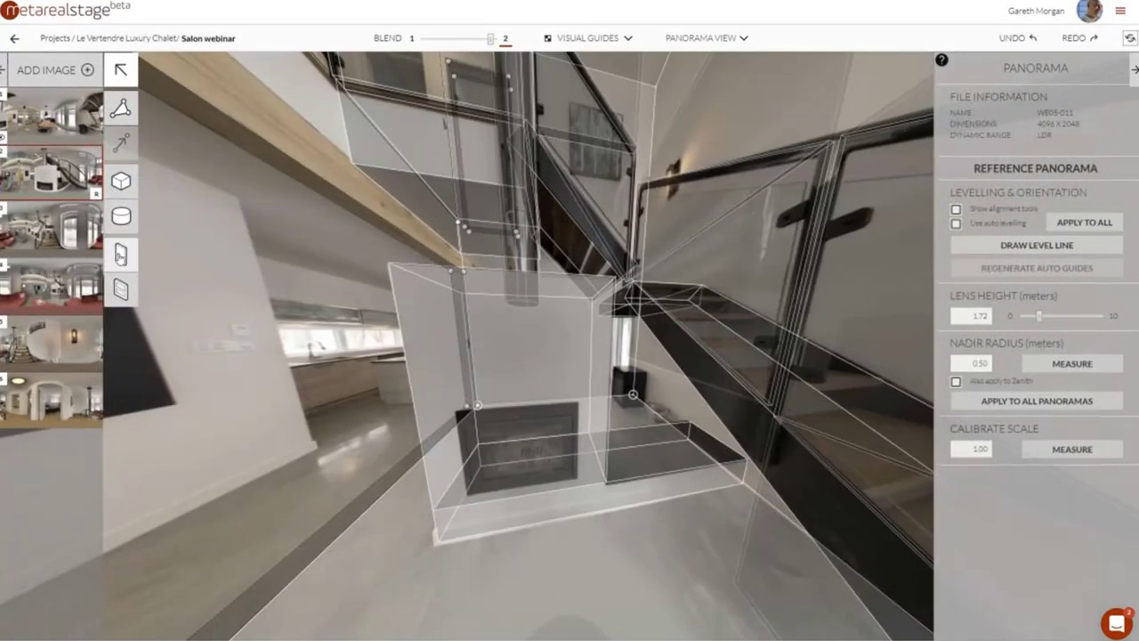
left_click(1039, 118)
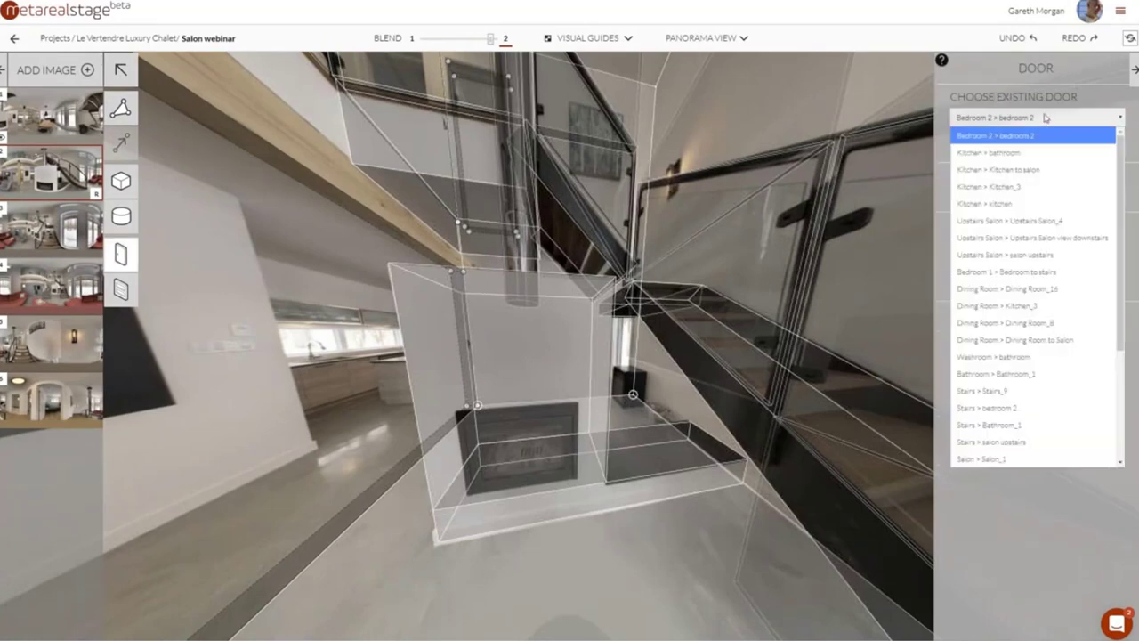
left_click(1013, 340)
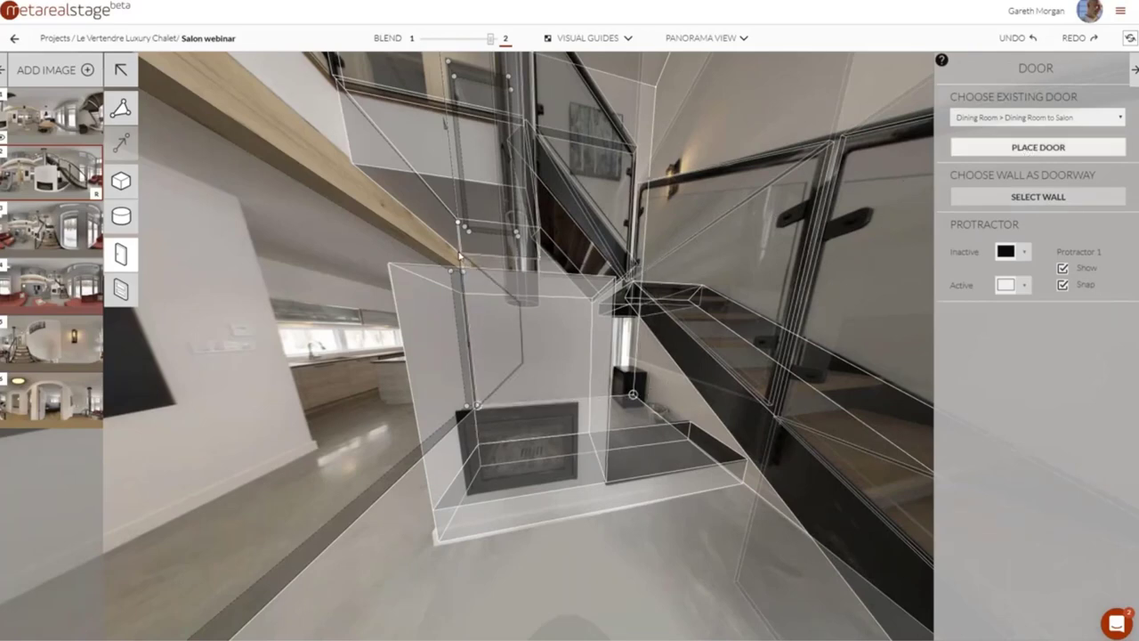
left_click(463, 258)
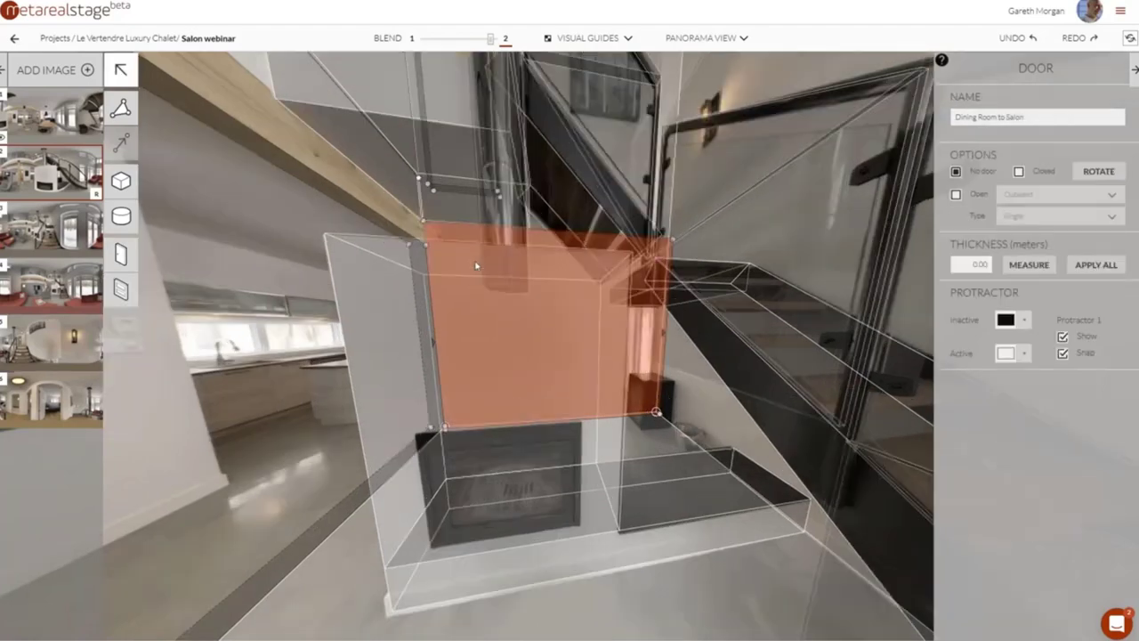
Shift the stair-side edge of the Dining Room to Salon door slightly inward to narrow the doorway
left_click_drag(566, 463, 567, 458)
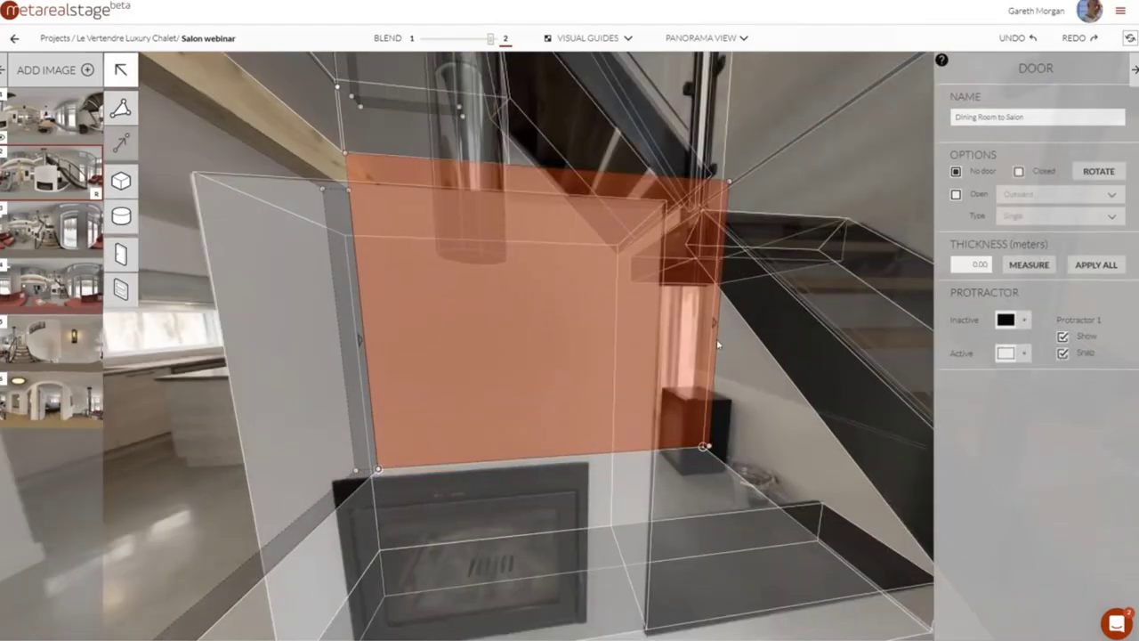
left_click_drag(718, 344, 710, 344)
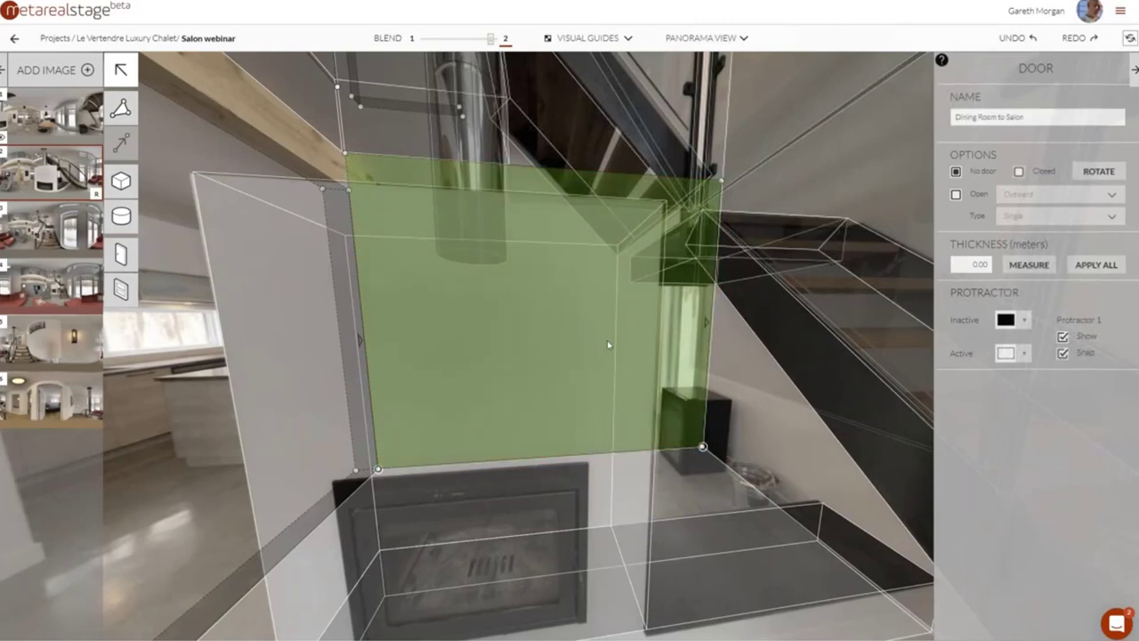
scroll(608, 345, "down", 2)
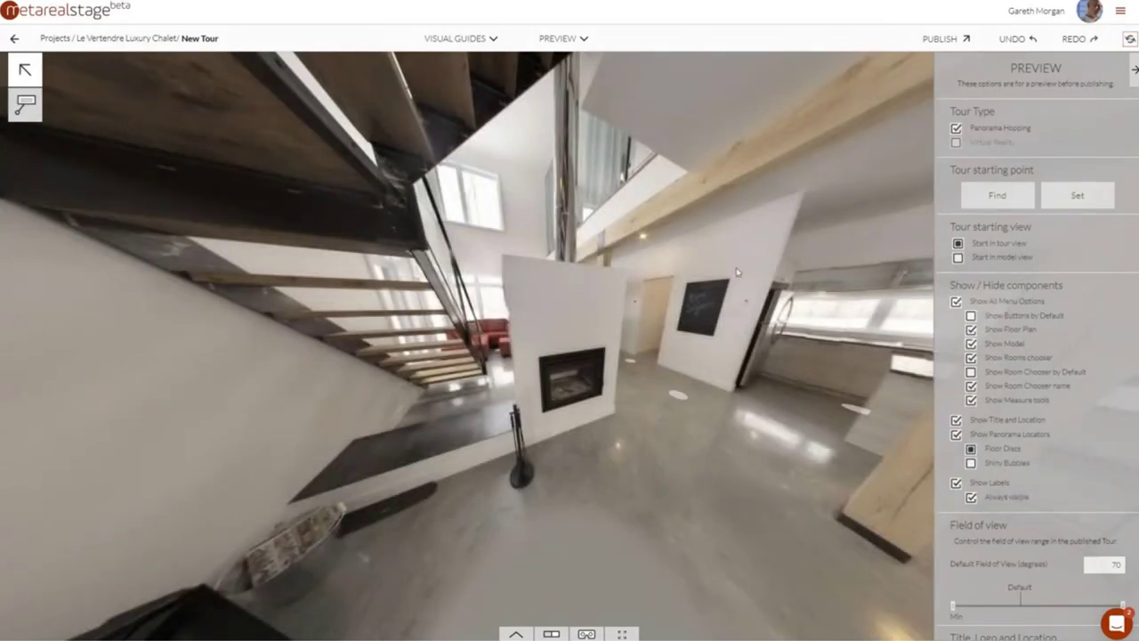
Move to the red ottoman's camera in the tour preview and set its view toward the fireplace and stairs as the tour starting point
left_click(597, 224)
left_click(809, 365)
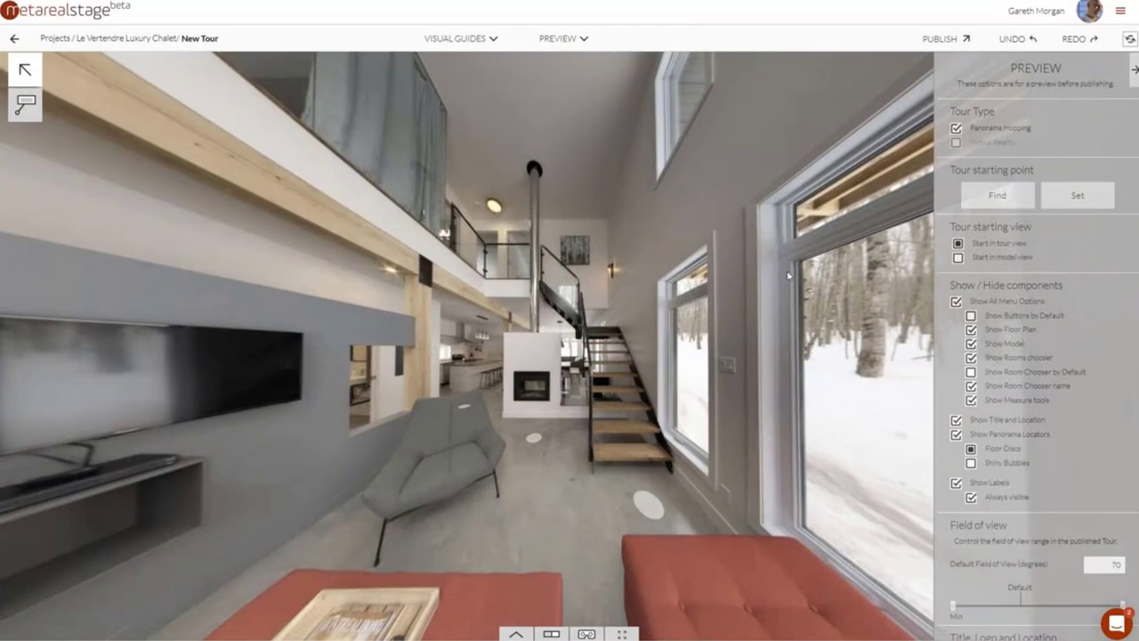
left_click(997, 206)
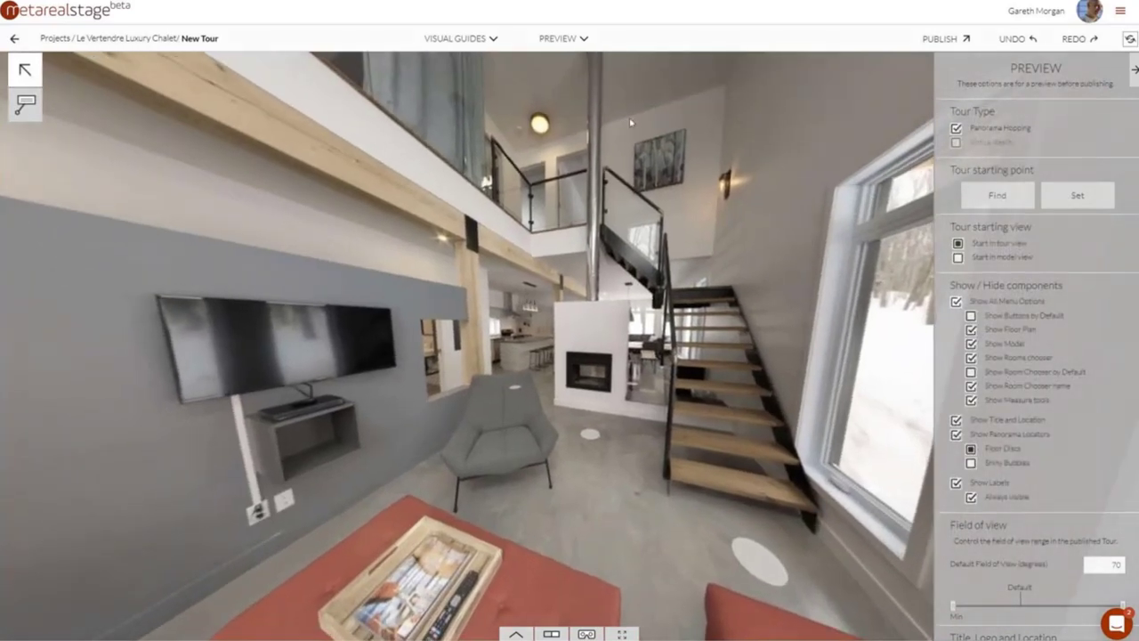
left_click(1078, 197)
Try out the Show Buttons by Default option and the viewer's expandable menu, and restore the option
scroll(1069, 287, "down", 1)
scroll(1068, 286, "down", 2)
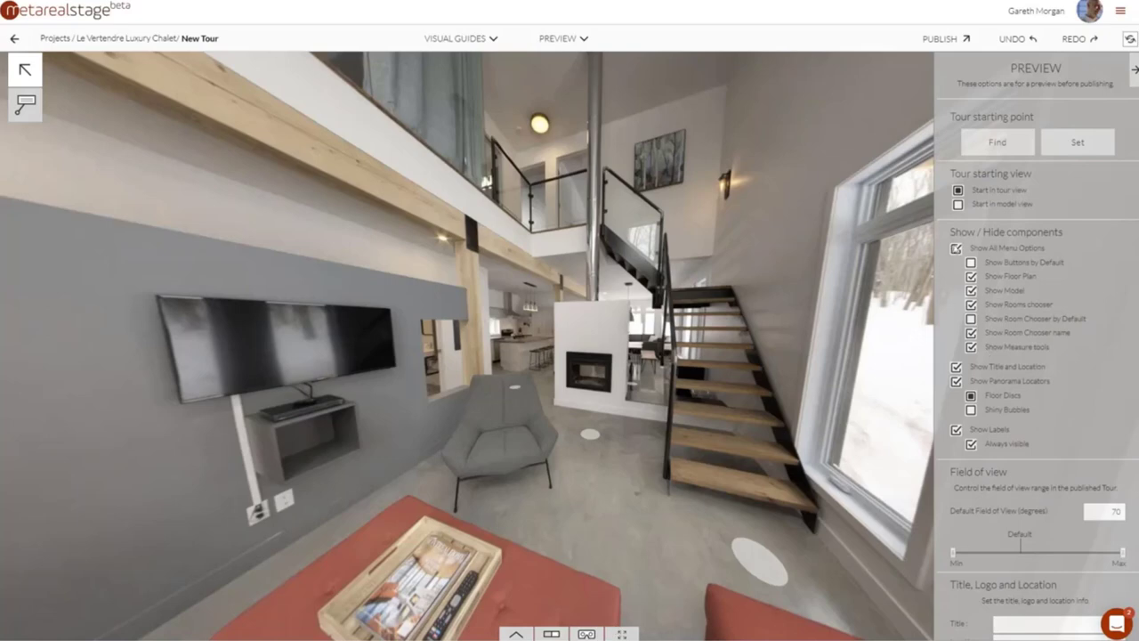
left_click(970, 262)
left_click(515, 634)
left_click(517, 634)
left_click(971, 263)
Toggle the Show Rooms chooser option off and on, and open and close the strip of room thumbnails
left_click(971, 305)
left_click(971, 306)
left_click(552, 635)
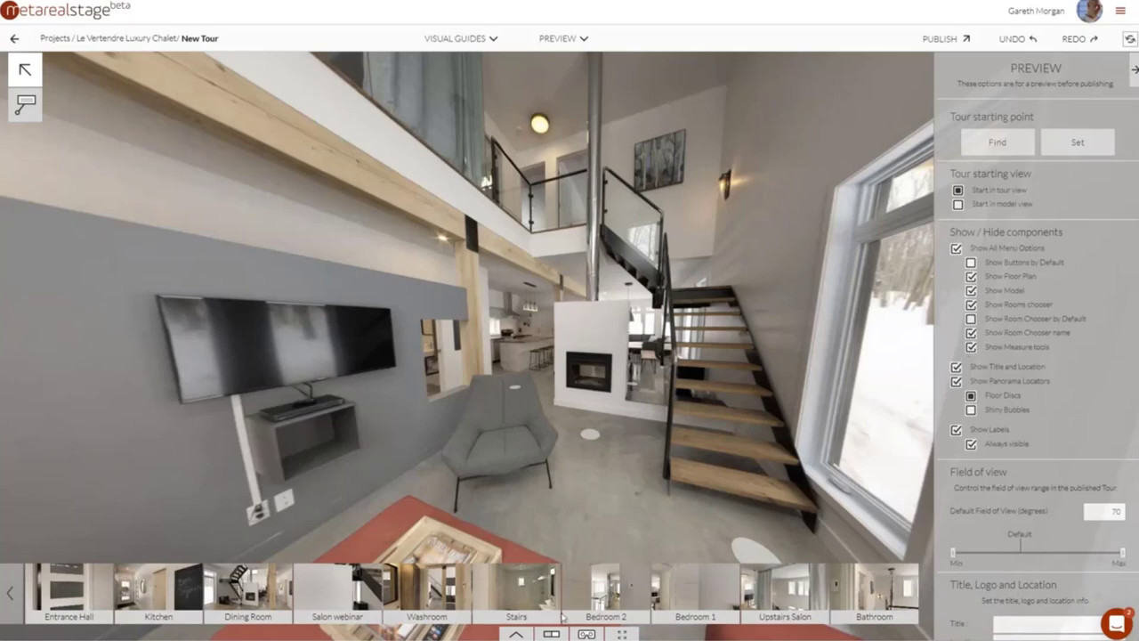
left_click(547, 633)
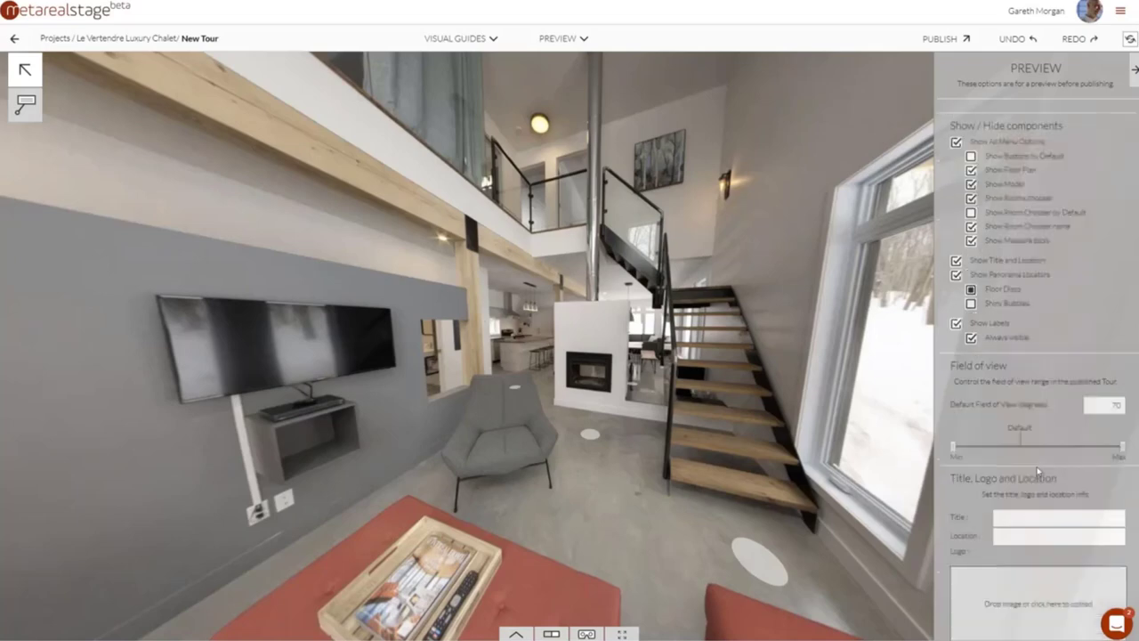
Set the tour title to La Vertendre Luxury Chalet and the location to address
scroll(1046, 425, "down", 1)
type("dre Luxury Chalet")
key("Return")
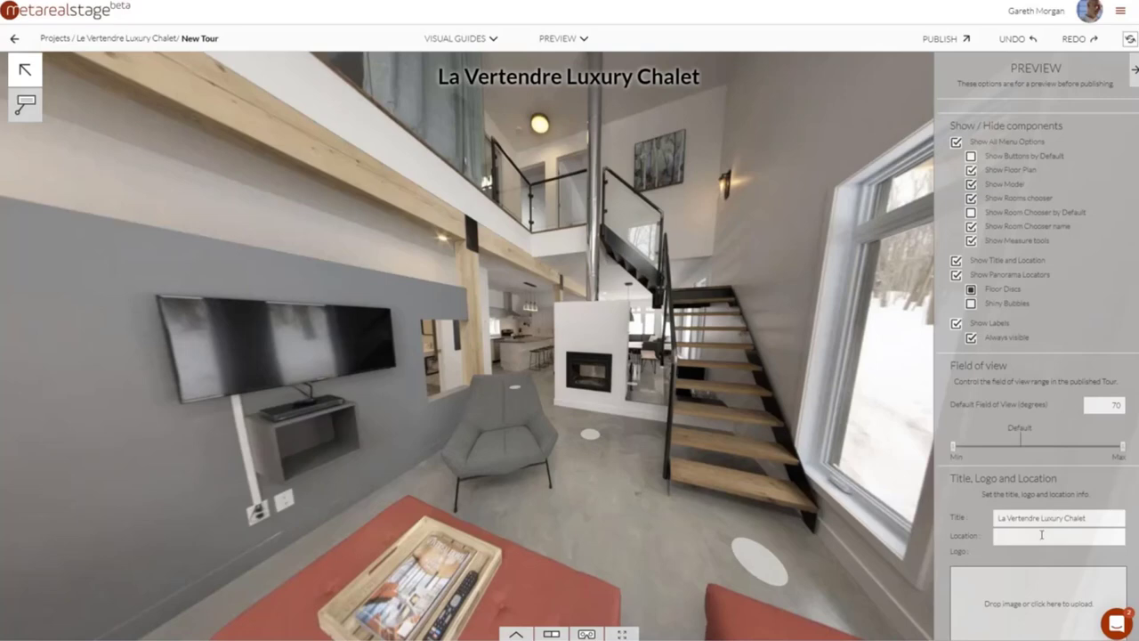
left_click(1041, 535)
type("address")
key("Return")
Raise the minimum and lower the maximum field of view limits, testing the zoom range in the preview
left_click_drag(955, 447, 986, 447)
mouse_move(1121, 452)
left_mouse_down()
mouse_move(1057, 452)
mouse_move(1123, 446)
left_mouse_up()
scroll(610, 419, "down", 10)
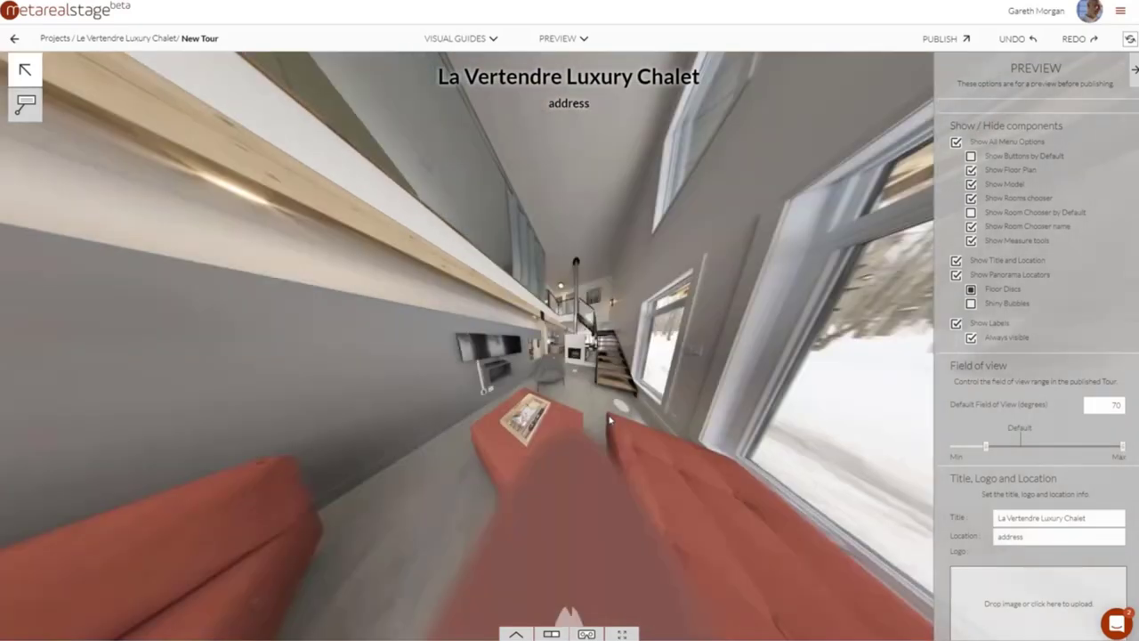
scroll(610, 420, "up", 10)
left_click_drag(1123, 452, 1071, 448)
scroll(534, 419, "down", 2)
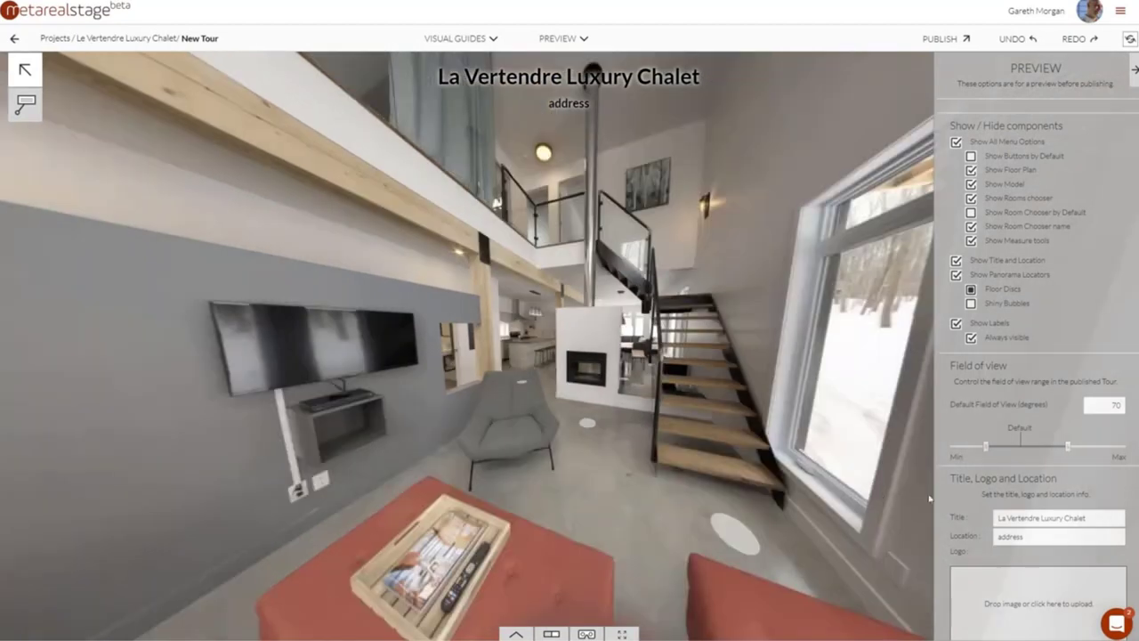
Look through the upload options for the tour logo, tour thumbnail and nadir logo
scroll(978, 505, "down", 5)
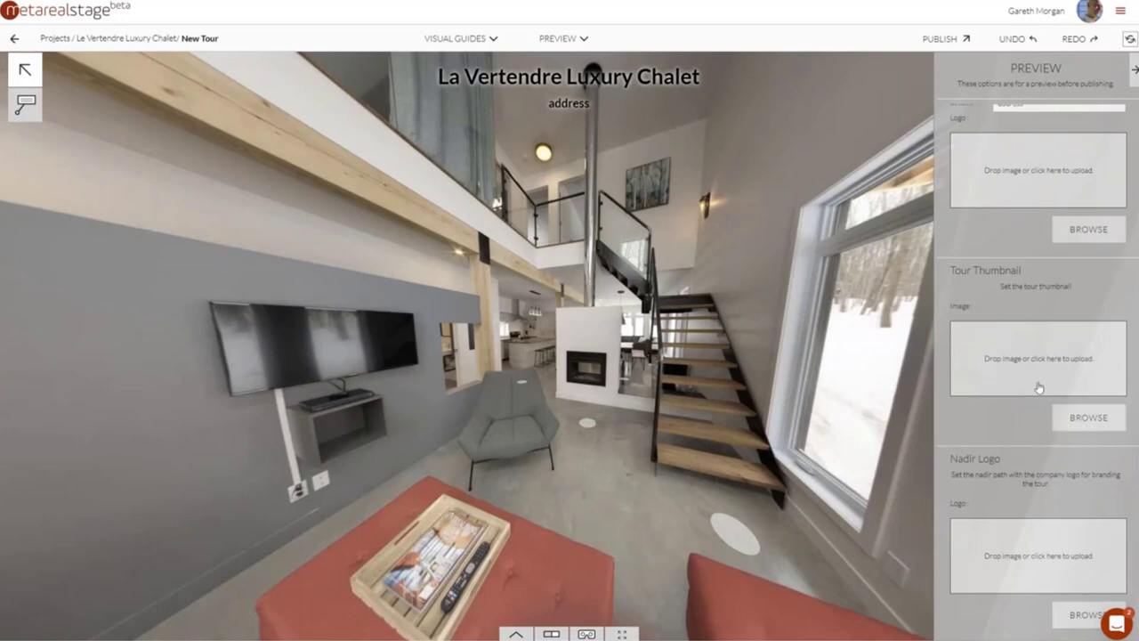
scroll(1059, 427, "up", 10)
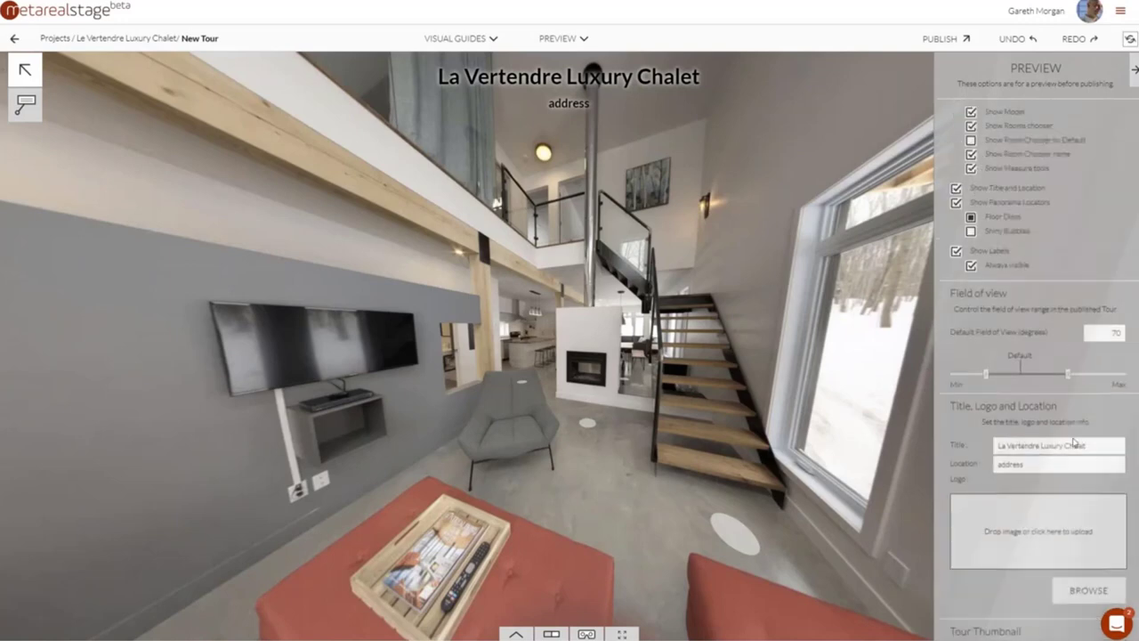
scroll(1056, 429, "down", 10)
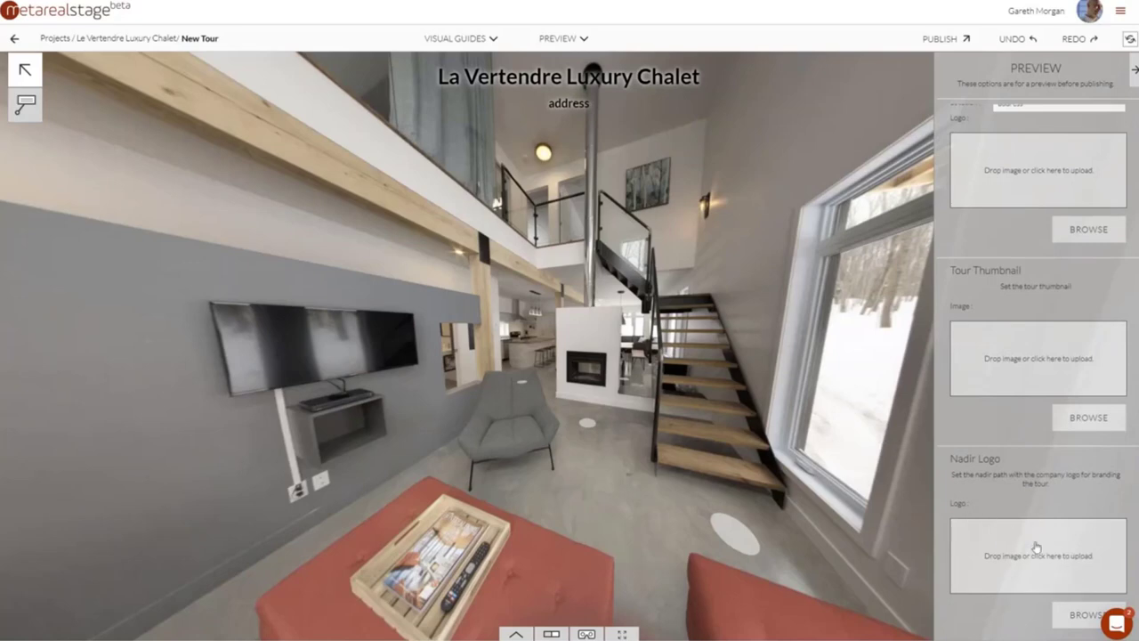
Examine the nadir spot around the camera in the tour preview and check the nadir setting in the default project settings
left_click_drag(638, 437, 499, 493)
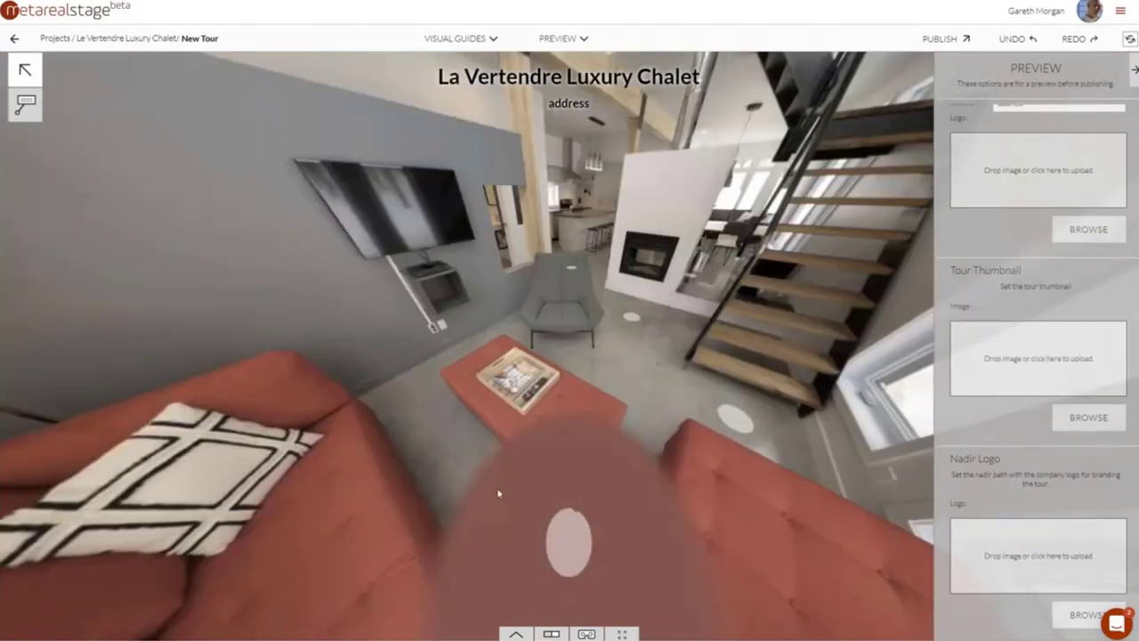
left_click_drag(652, 368, 681, 227)
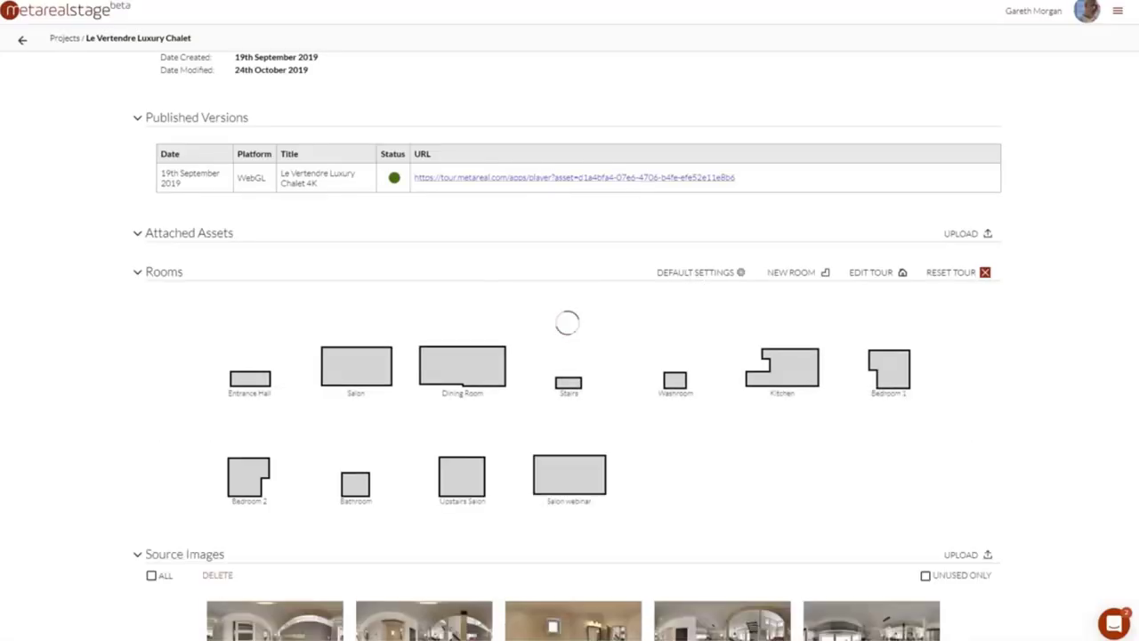
left_click(697, 273)
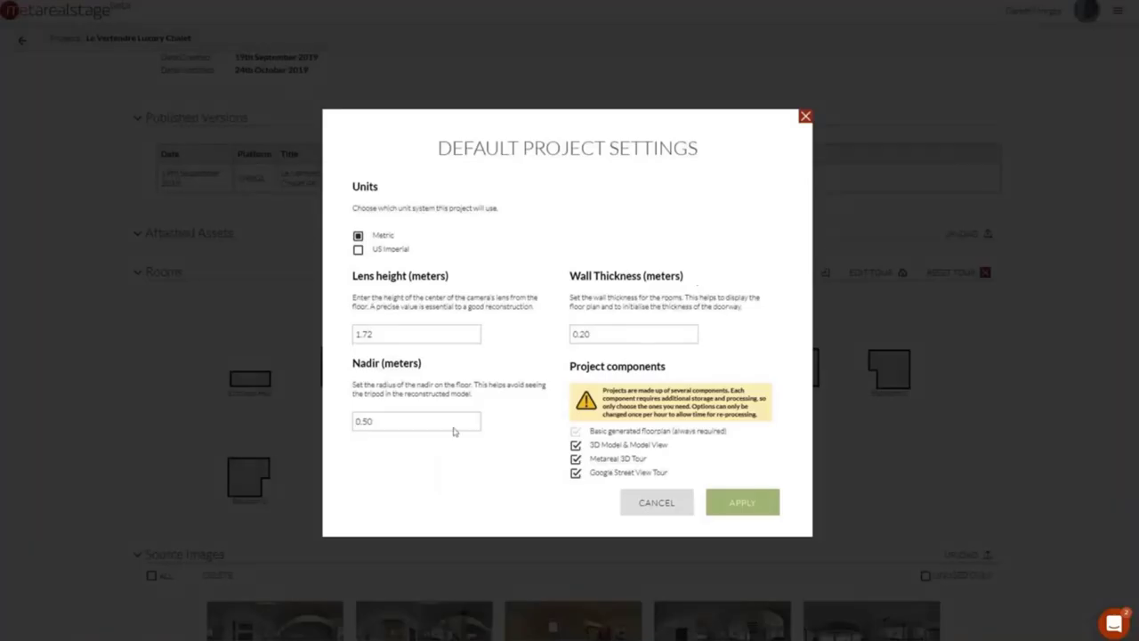
left_click(668, 504)
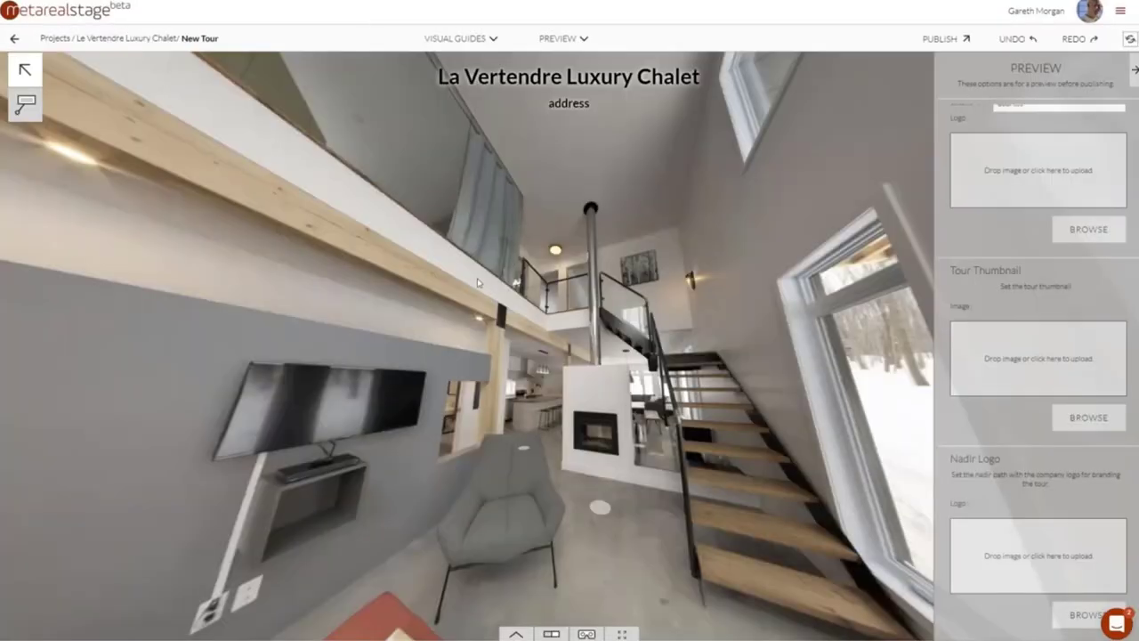
left_click_drag(478, 282, 486, 259)
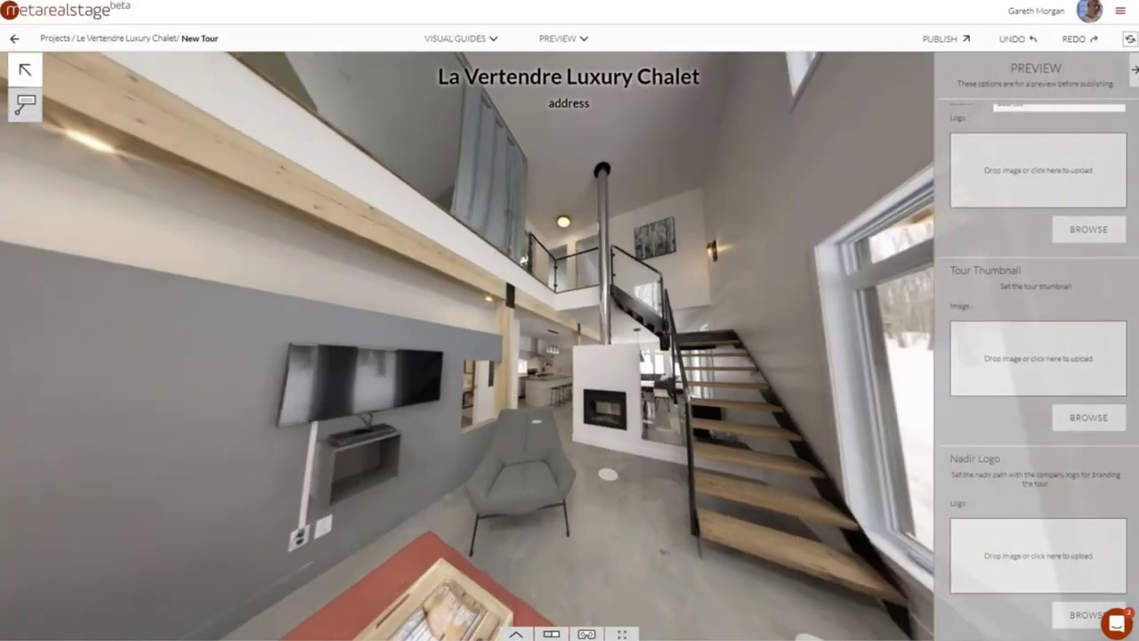
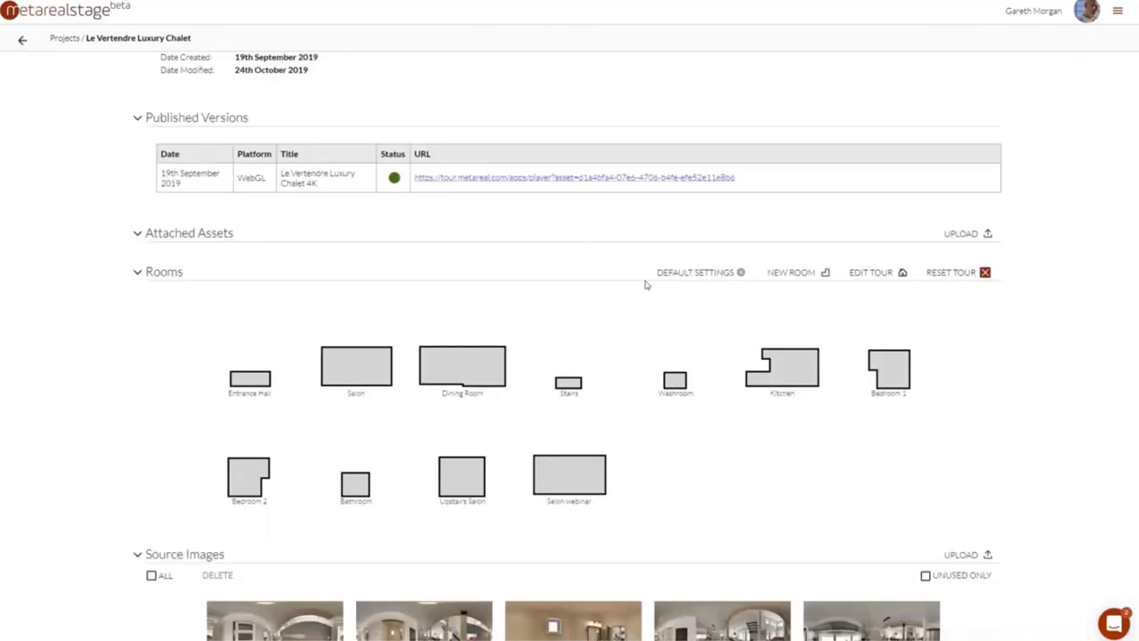
Publish the Le Vertendre Luxury Chalet project and dismiss the recommendation survey without answering
scroll(748, 343, "up", 1)
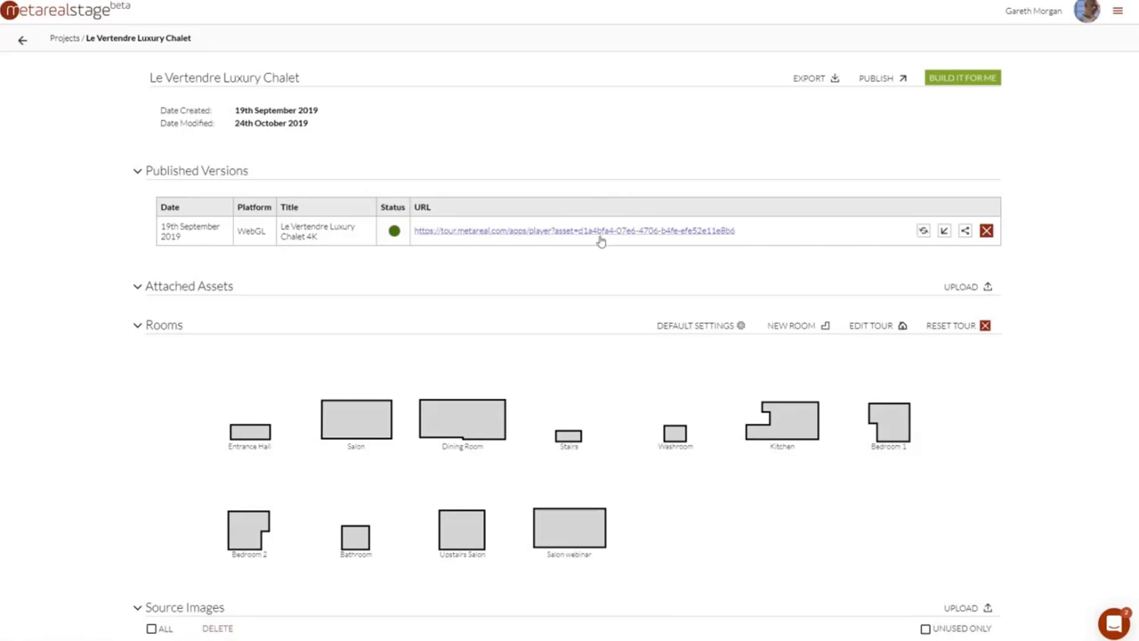
left_click(883, 81)
left_click(650, 391)
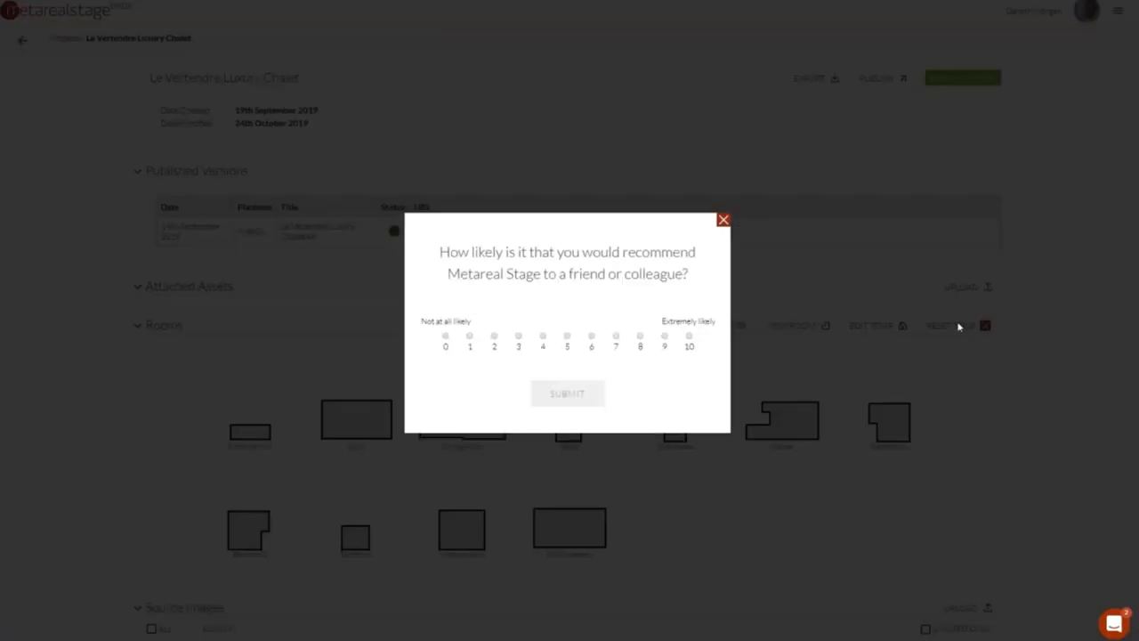
left_click(724, 220)
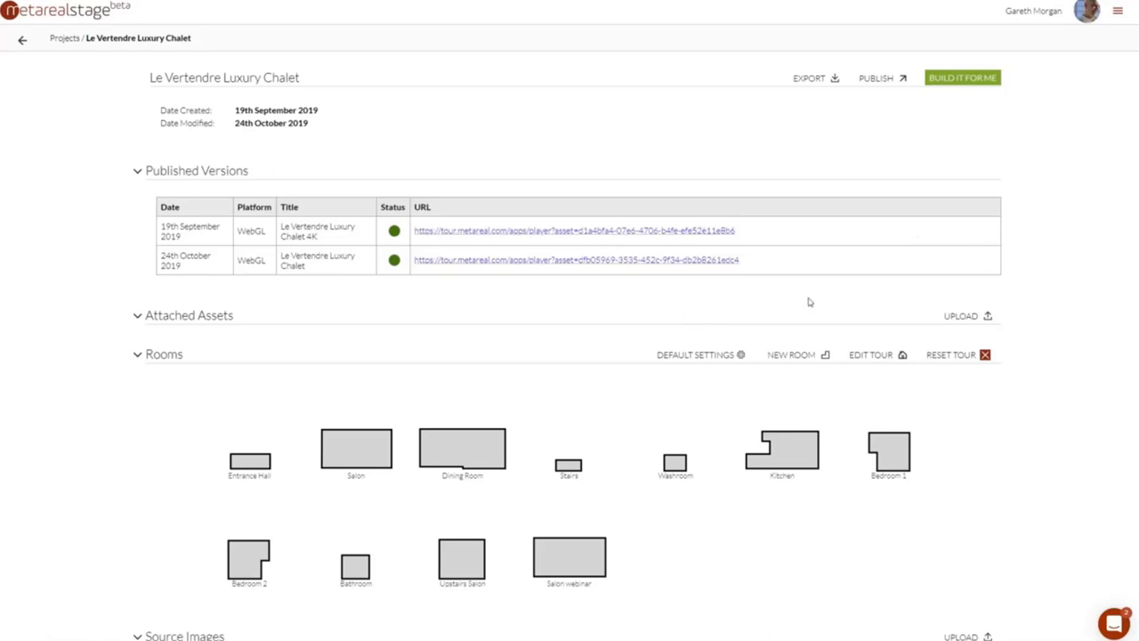
Unpublish the 24th October 2019 version of the tour and publish it again
mouse_move(822, 262)
mouse_move(906, 238)
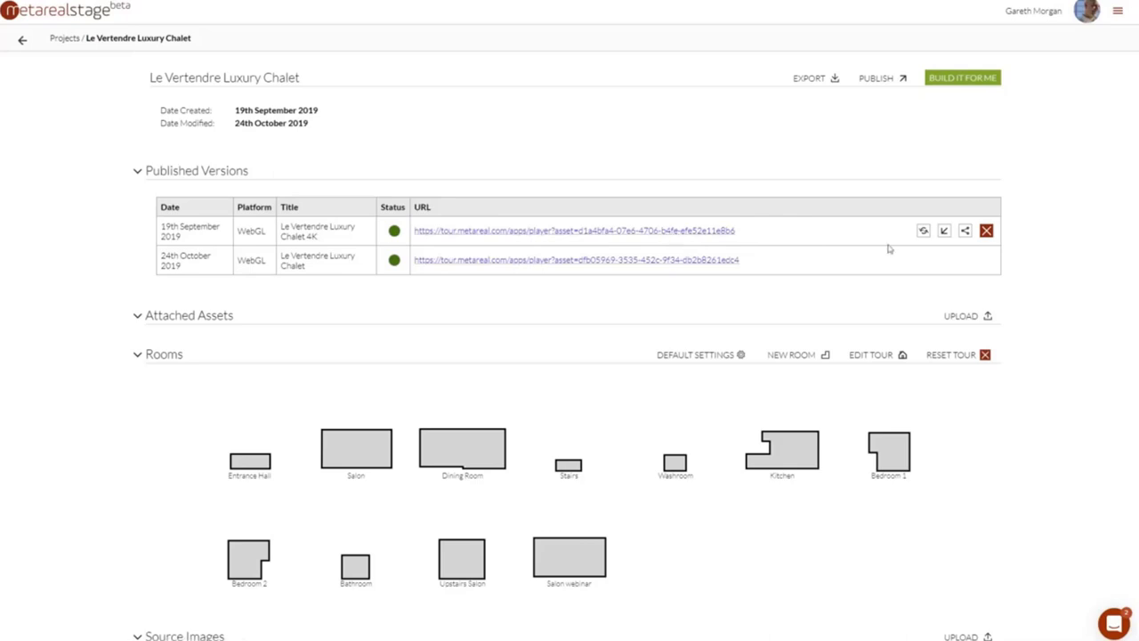
mouse_move(942, 258)
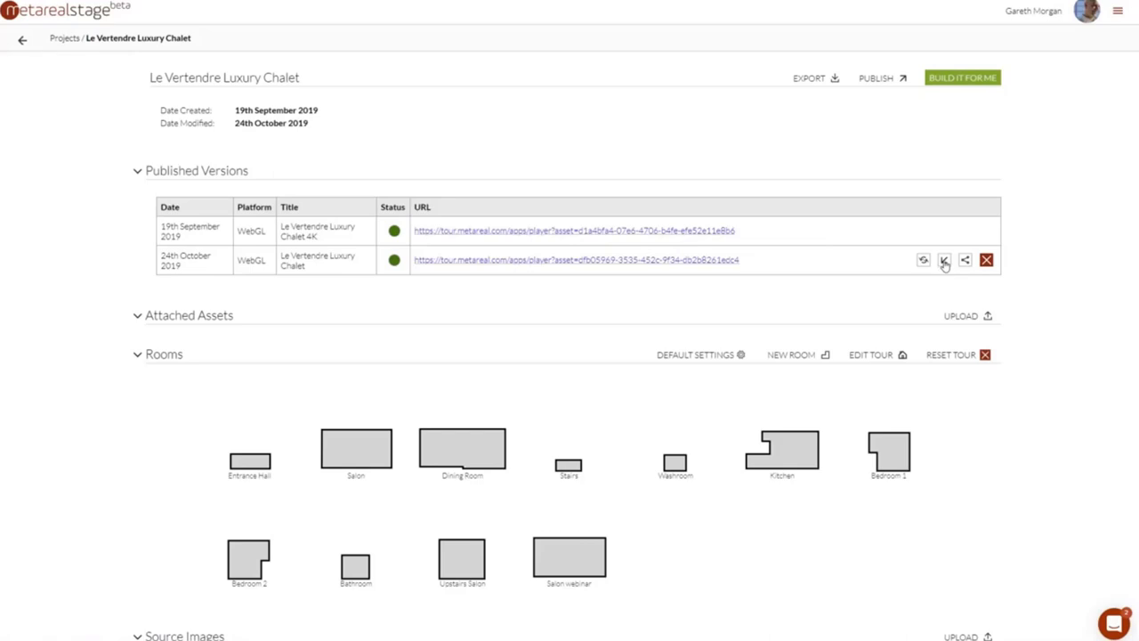
left_click(944, 261)
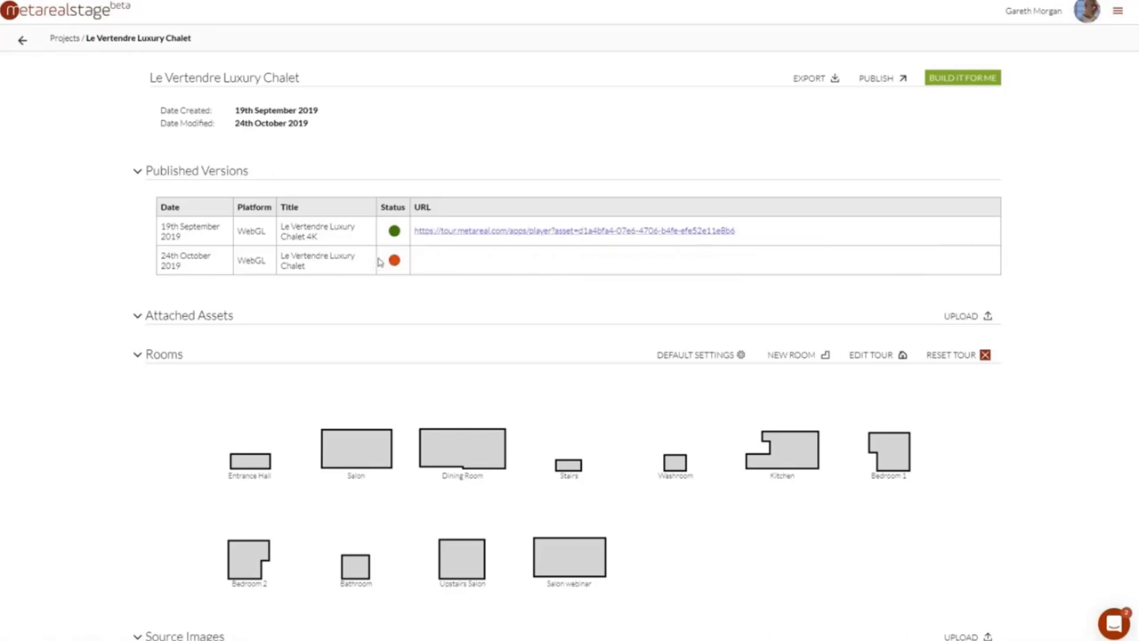
mouse_move(943, 262)
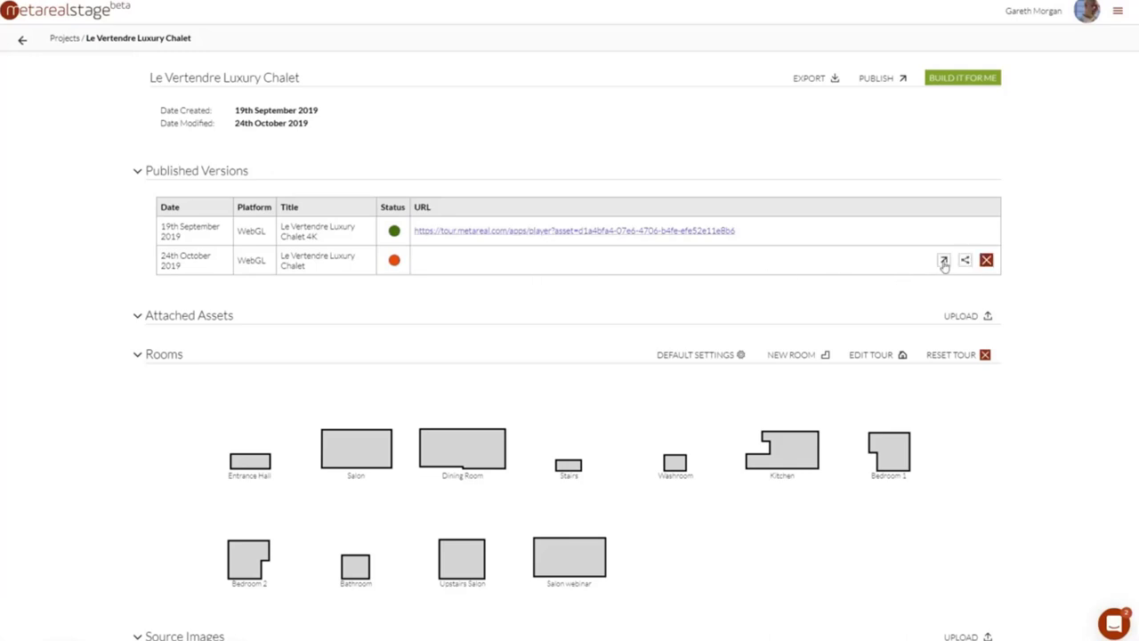
left_click(943, 260)
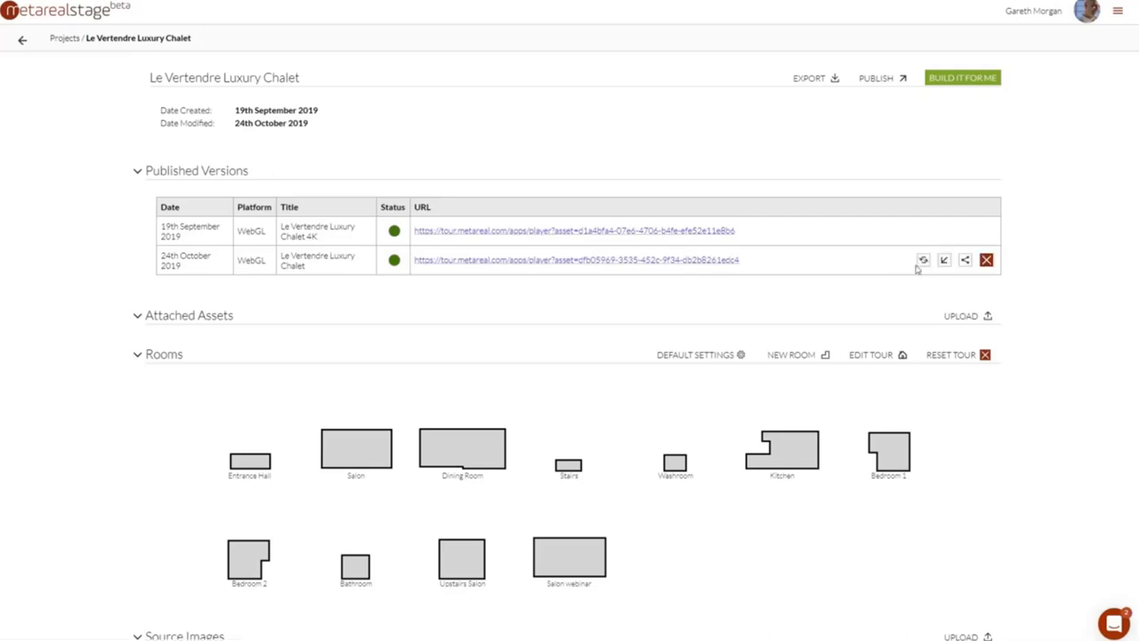
Copy the embed code of the 24th October 2019 version and try out the embedded tour preview
left_click(965, 262)
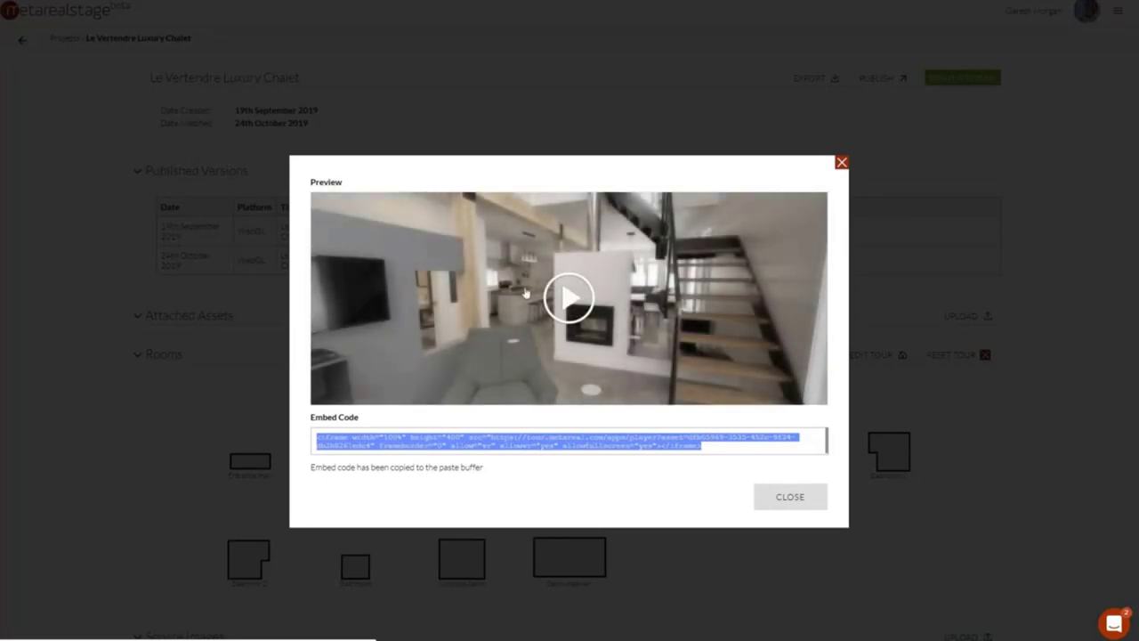
left_click(573, 306)
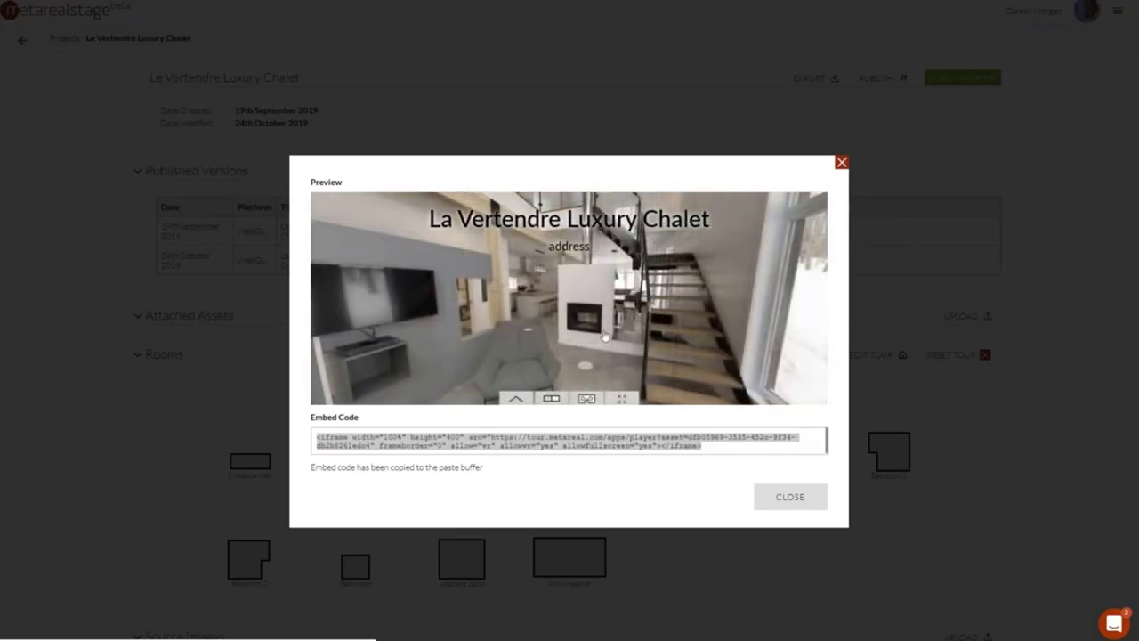
left_click_drag(603, 336, 630, 330)
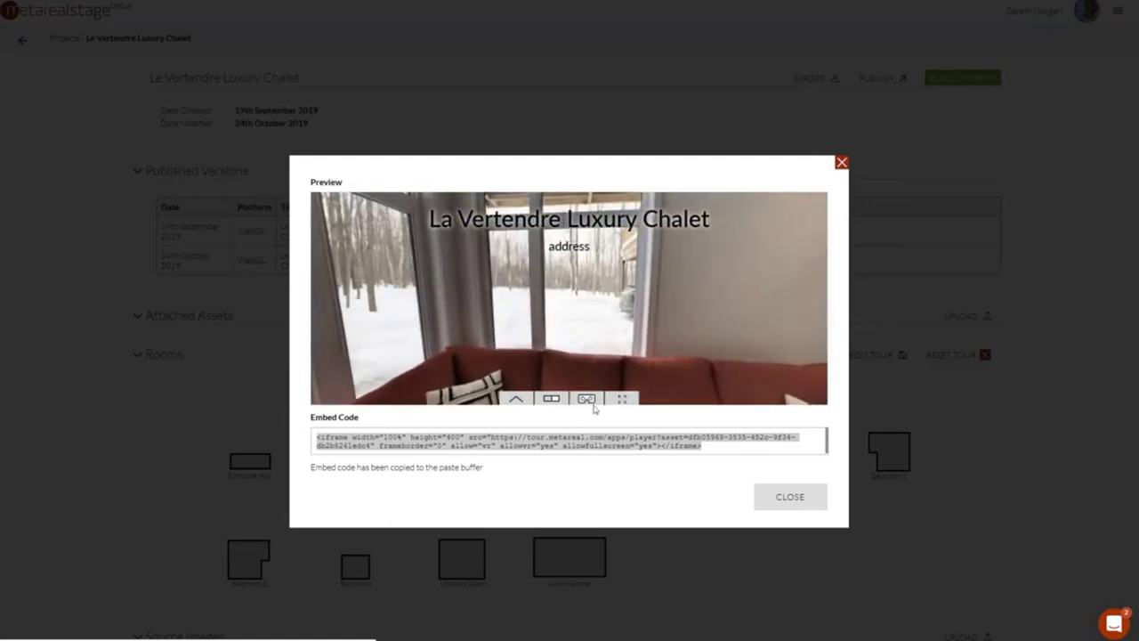
left_click(790, 498)
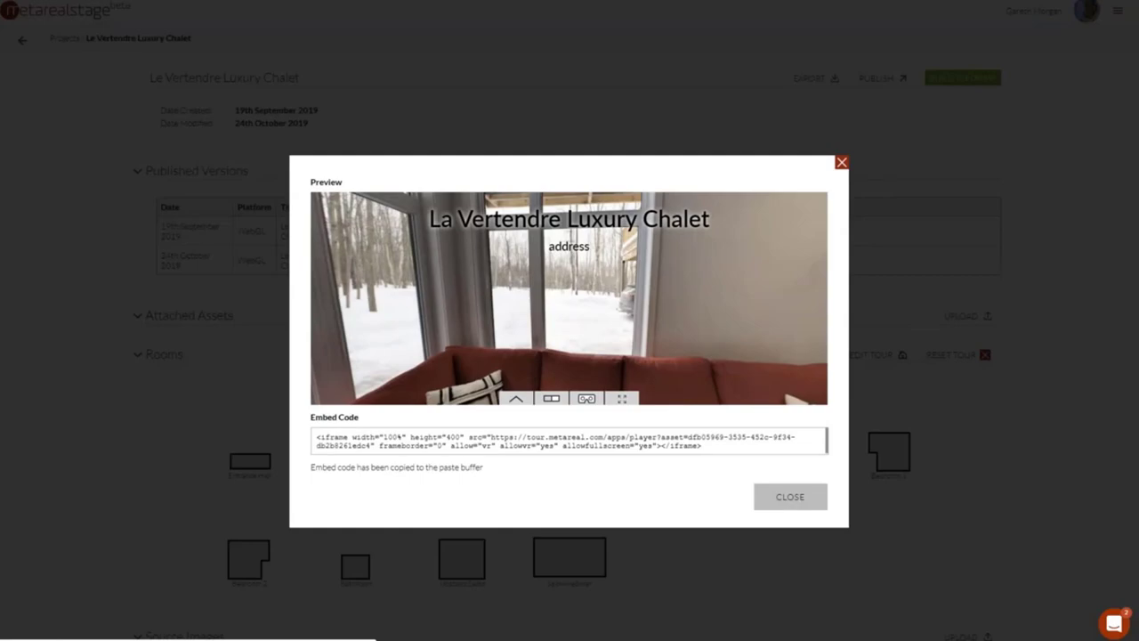
left_click(784, 503)
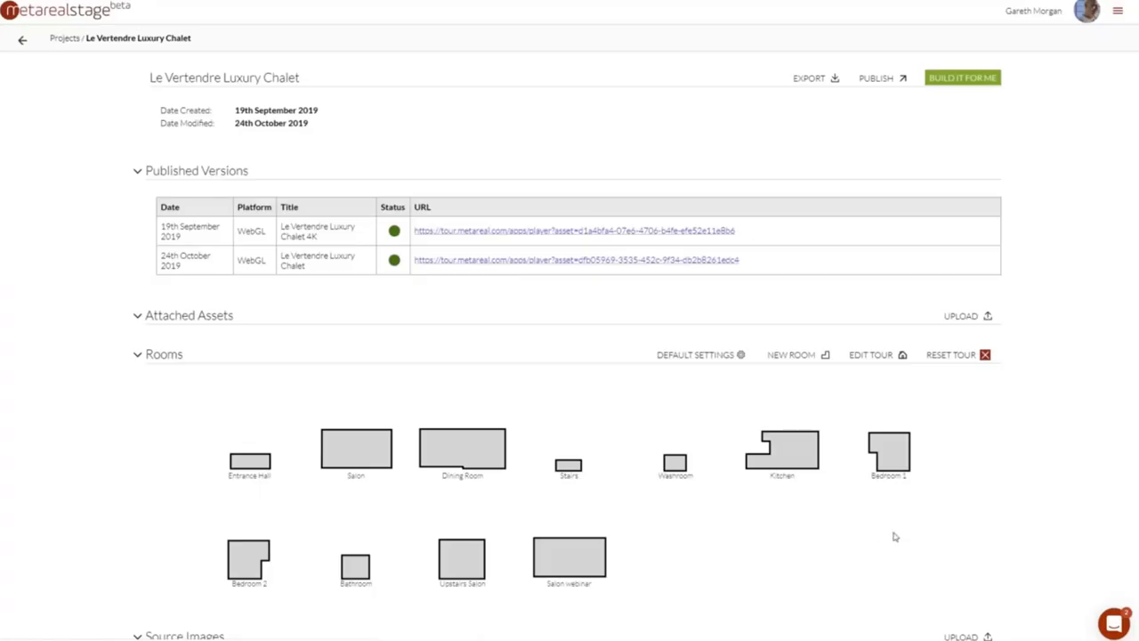
scroll(945, 525, "down", 3)
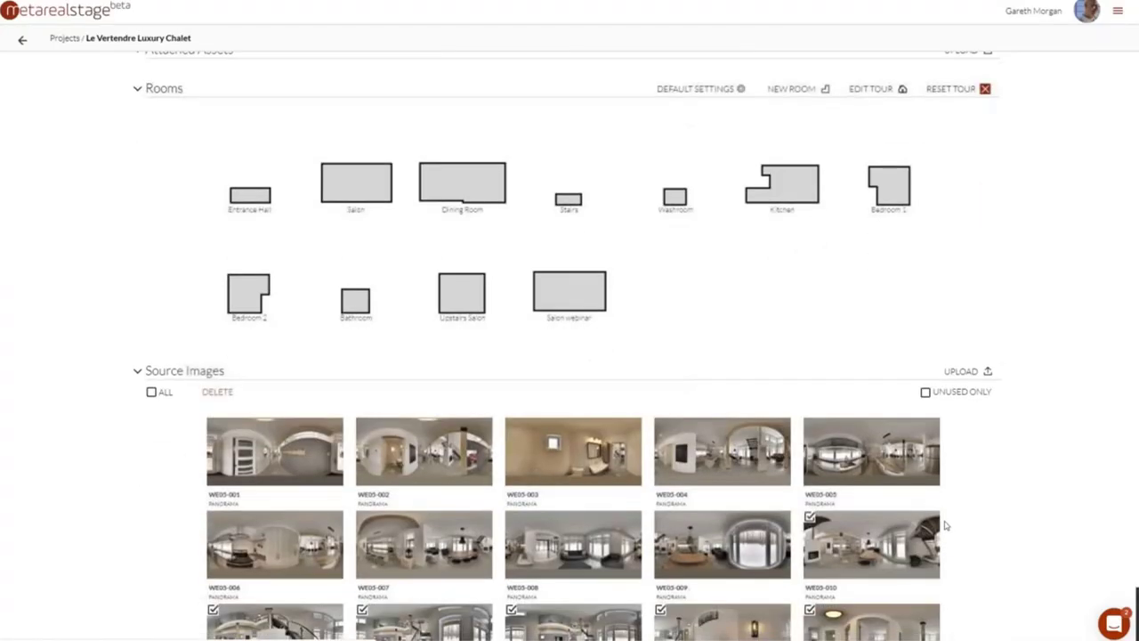
scroll(945, 525, "down", 3)
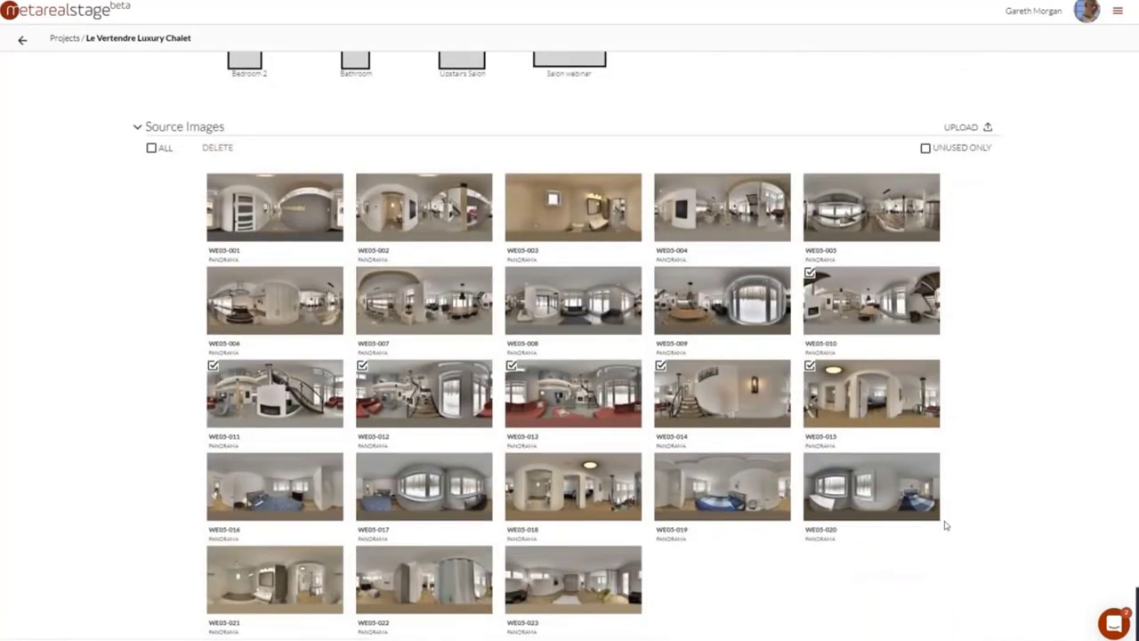
scroll(945, 525, "up", 6)
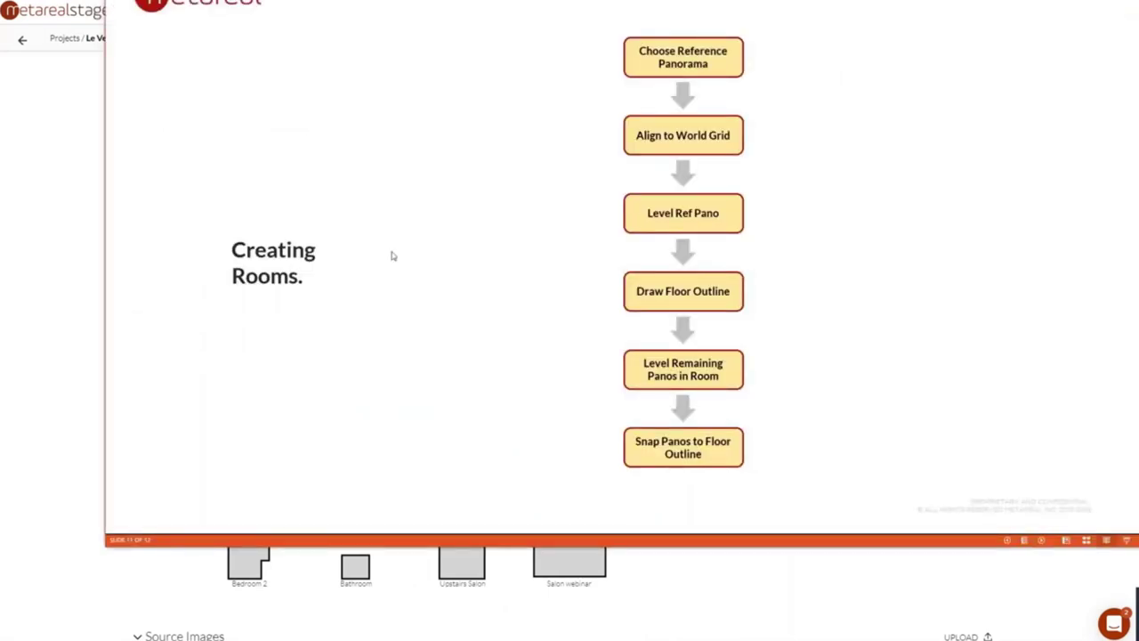
Review the complete Tour Creation Workflow slide in the presentation, and return to the project page
key("Left")
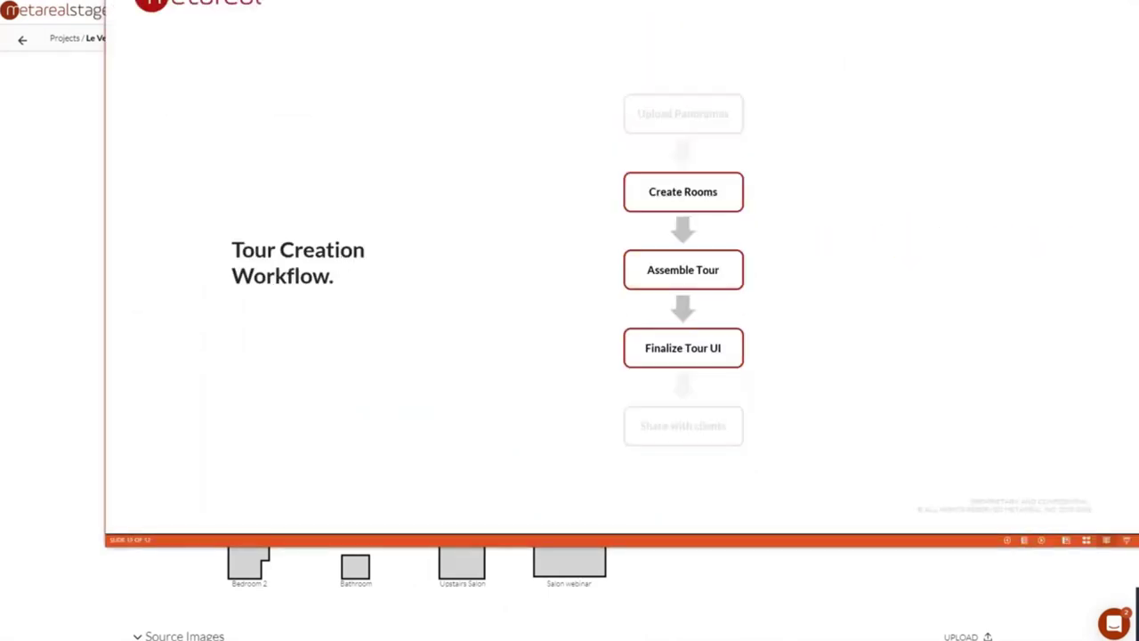
key("Right")
key("Left")
key("Left")
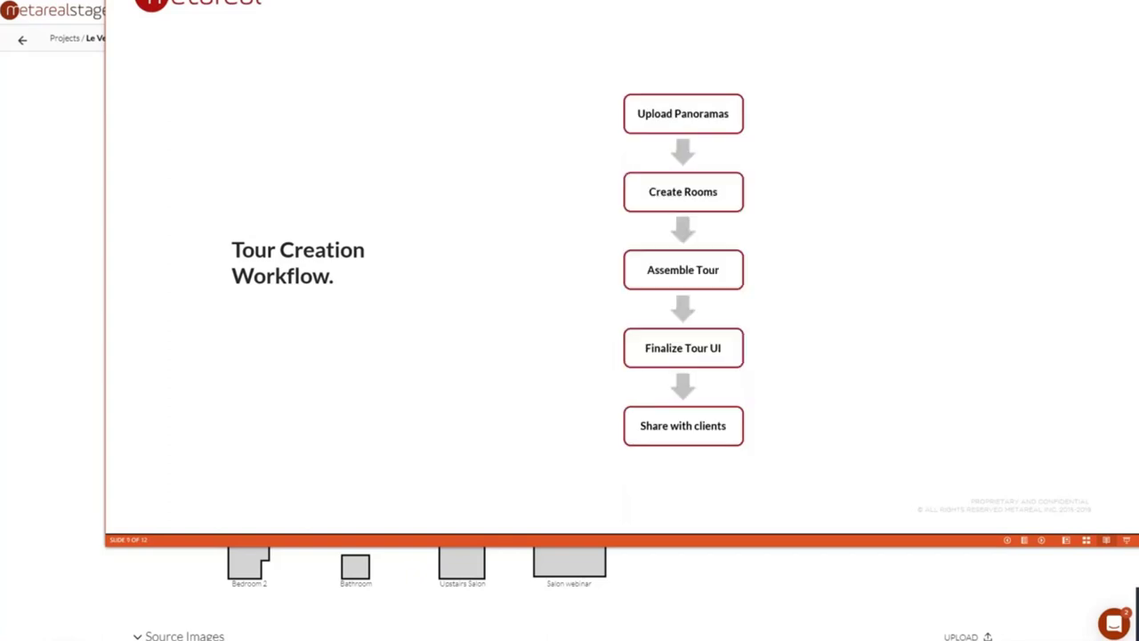
left_click(49, 175)
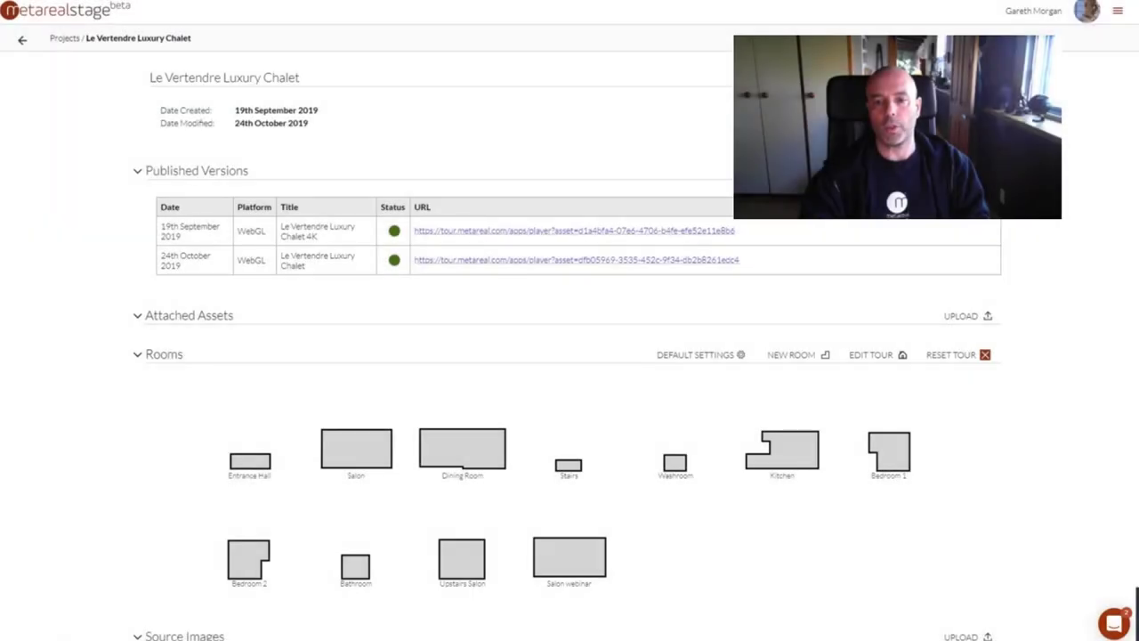
mouse_move(681, 263)
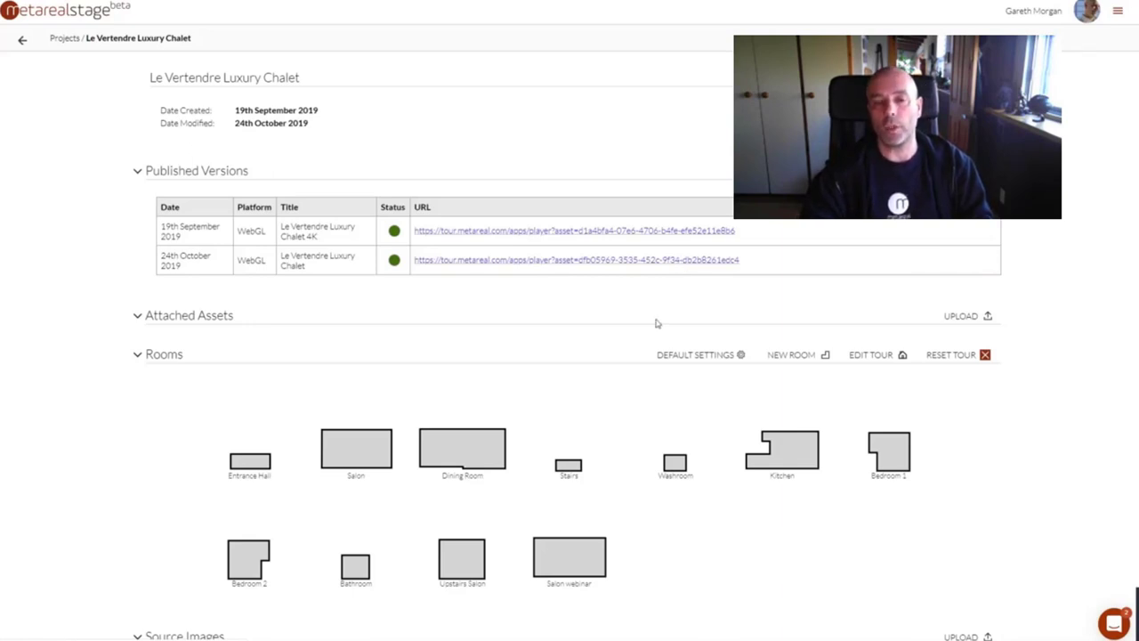
scroll(998, 393, "down", 5)
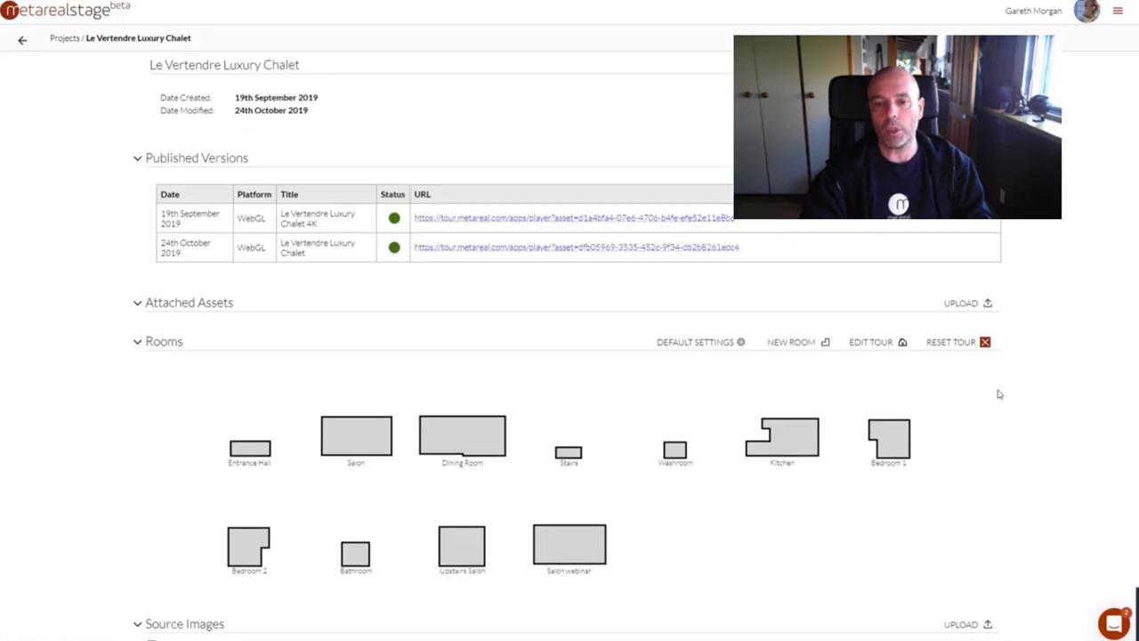
scroll(1036, 416, "down", 1)
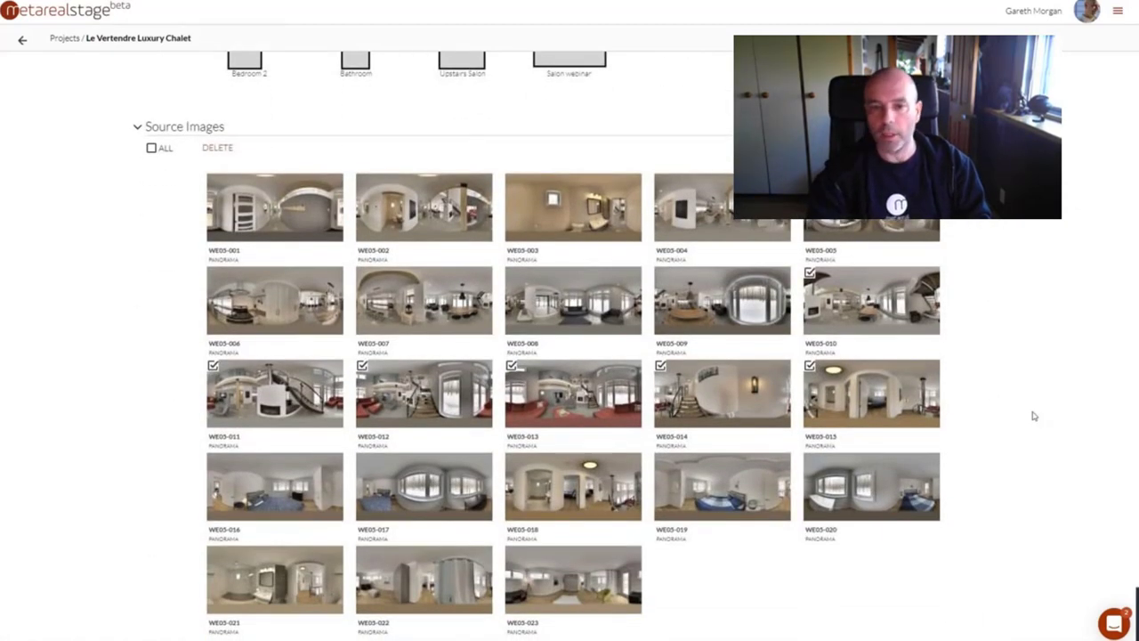
scroll(1033, 420, "up", 5)
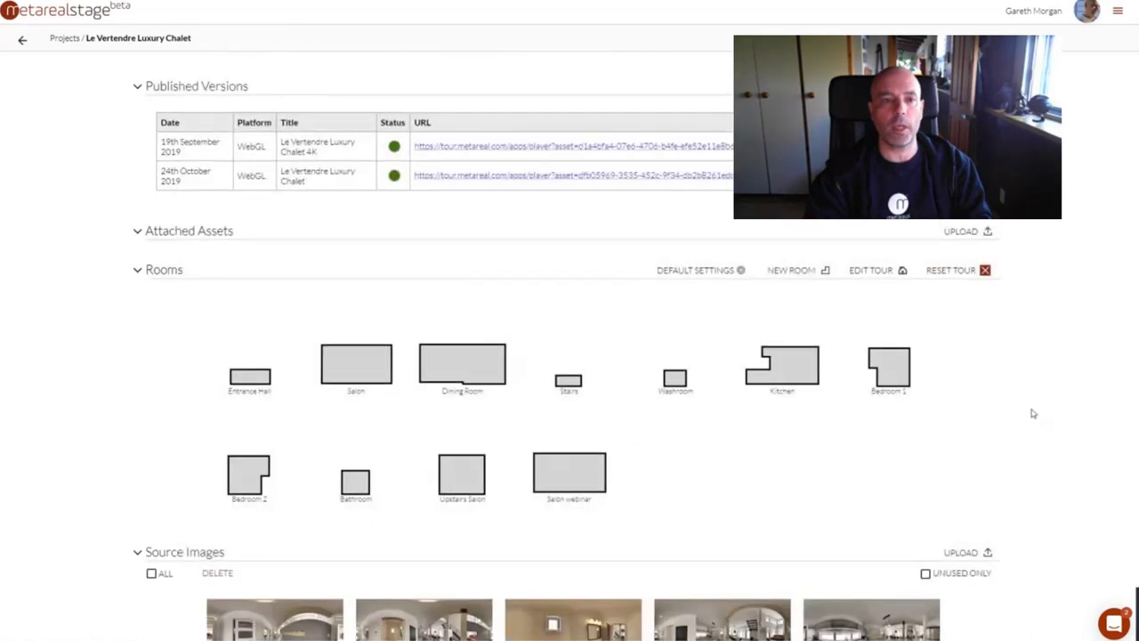
scroll(1032, 412, "down", 3)
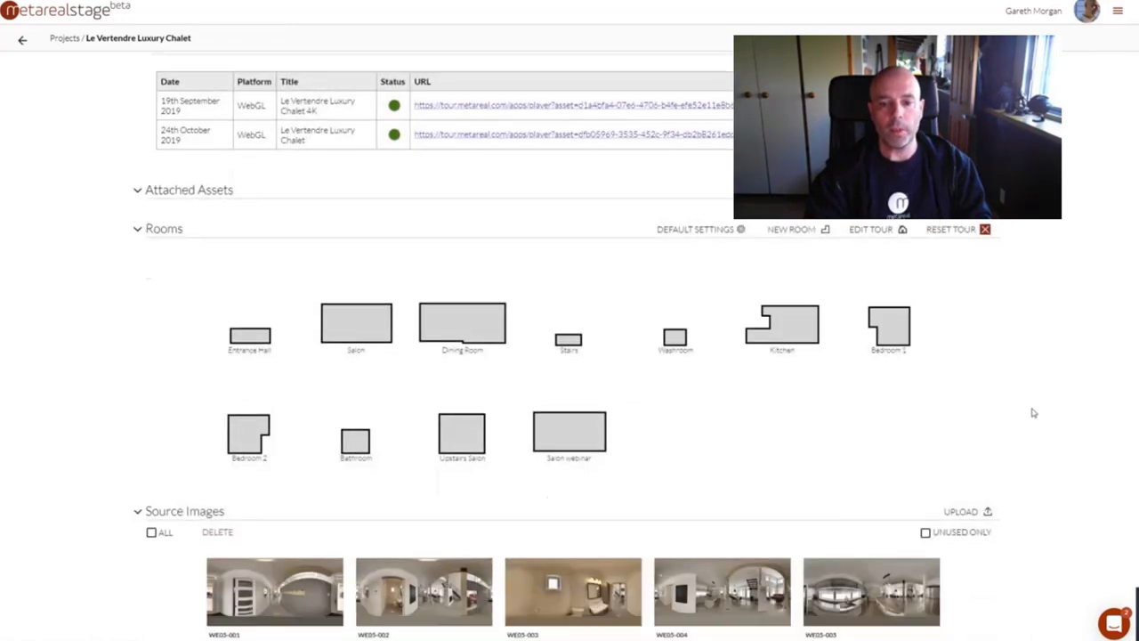
scroll(1032, 412, "up", 3)
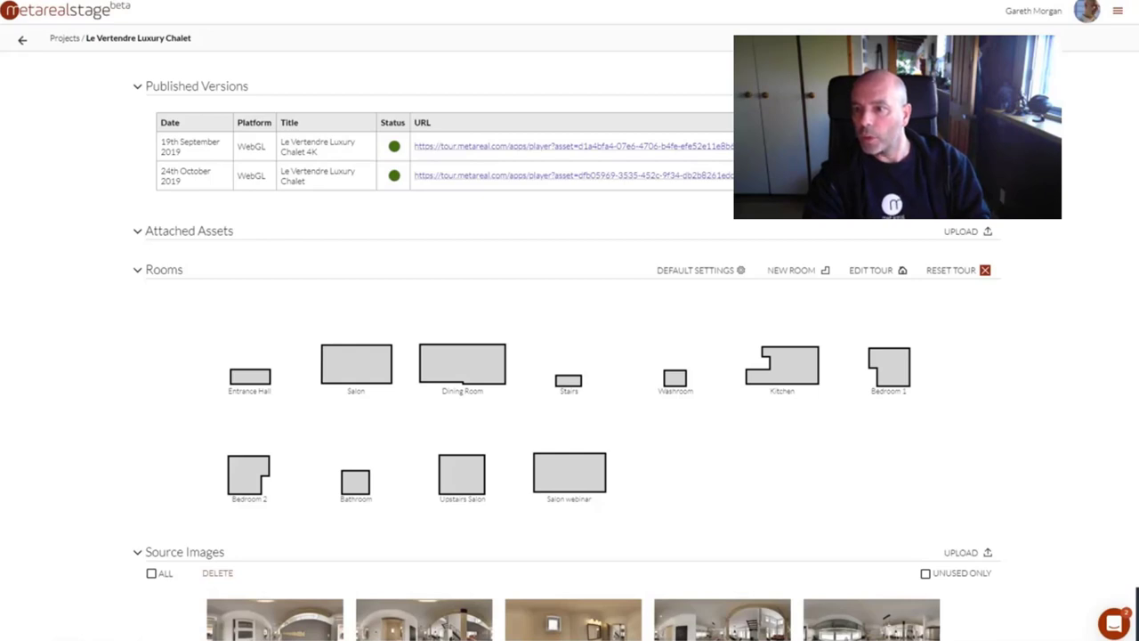
Open the project's export options and review the available target platforms, keeping Export Floorplan as .DXF selected
scroll(569, 356, "up", 1)
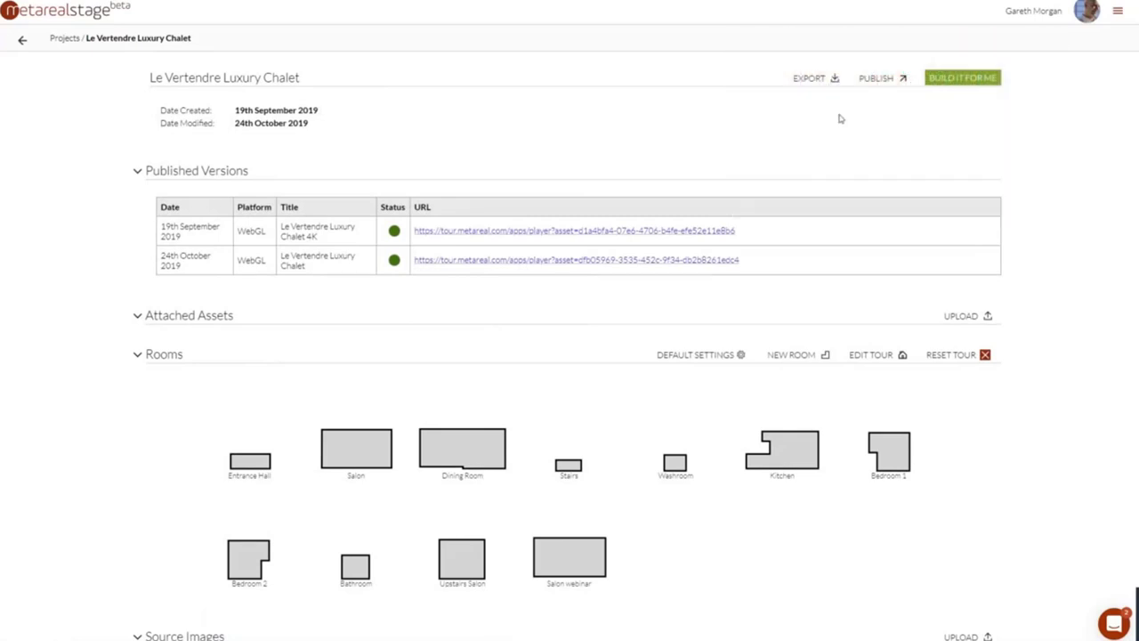
left_click(811, 79)
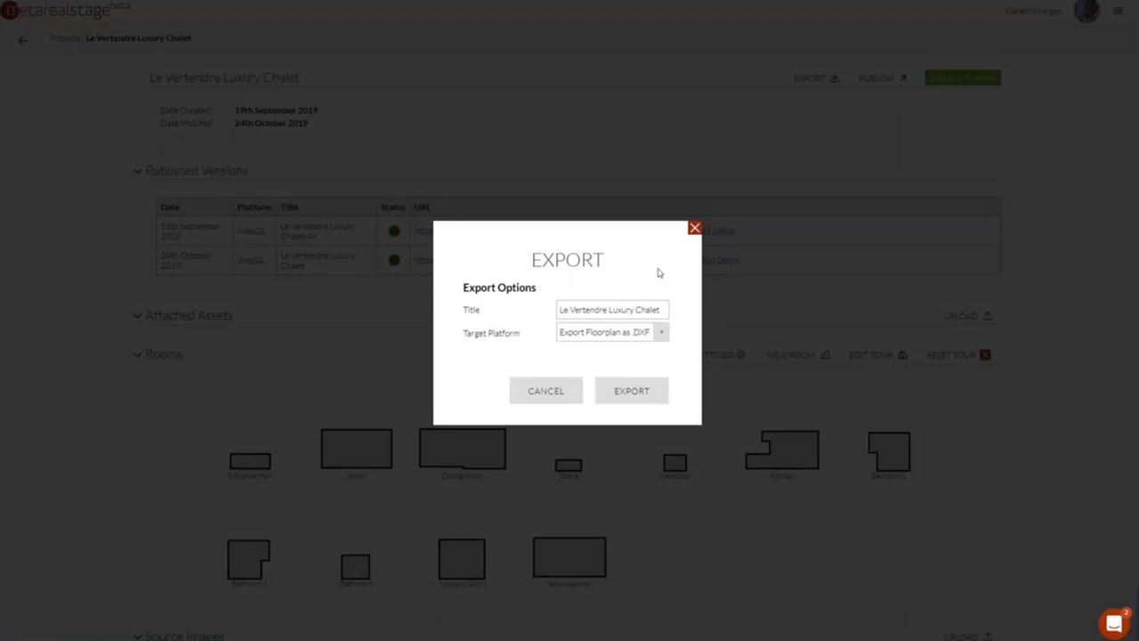
left_click(662, 333)
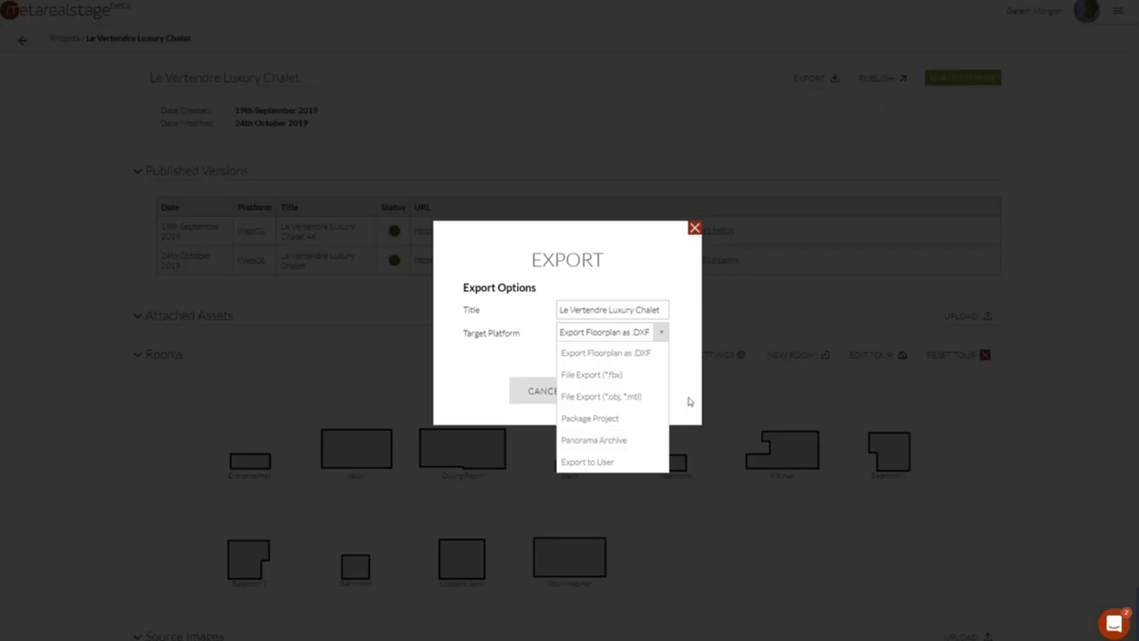
left_click(679, 346)
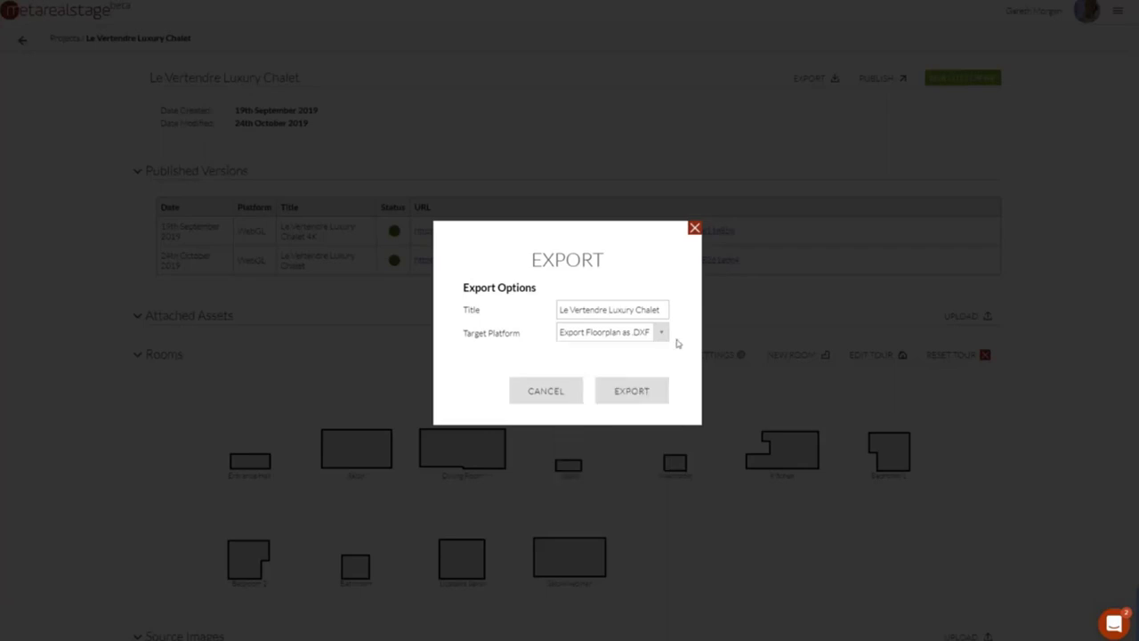
Cancel the chalet project's export and open its Build It For Me order form
left_click(558, 393)
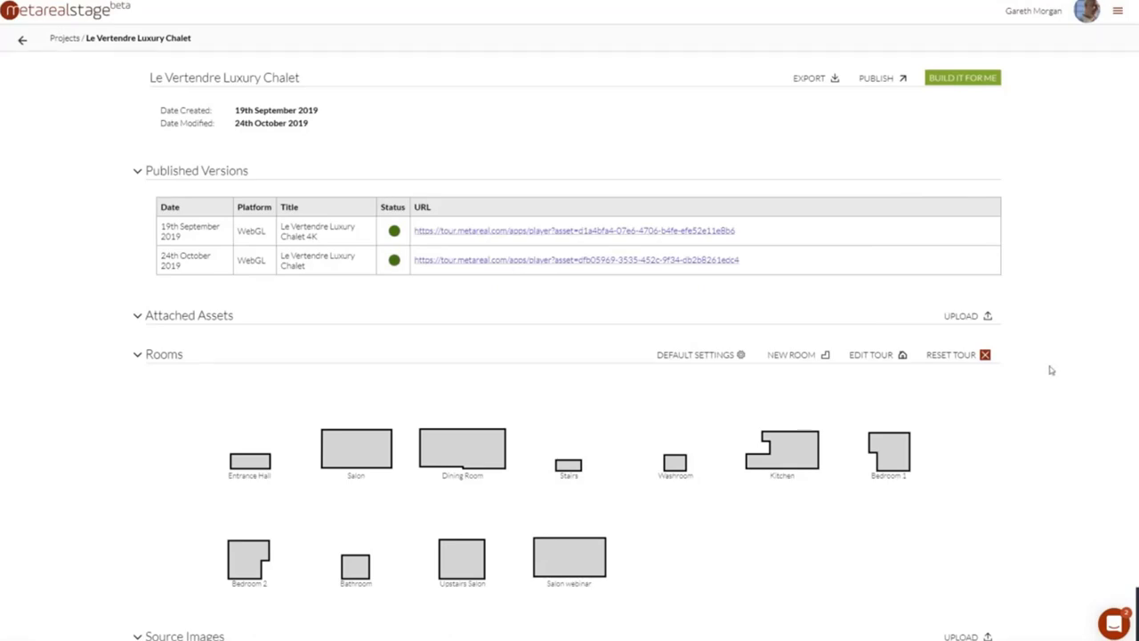
scroll(1051, 371, "down", 3)
scroll(1050, 368, "down", 3)
scroll(1046, 365, "up", 6)
left_click(979, 82)
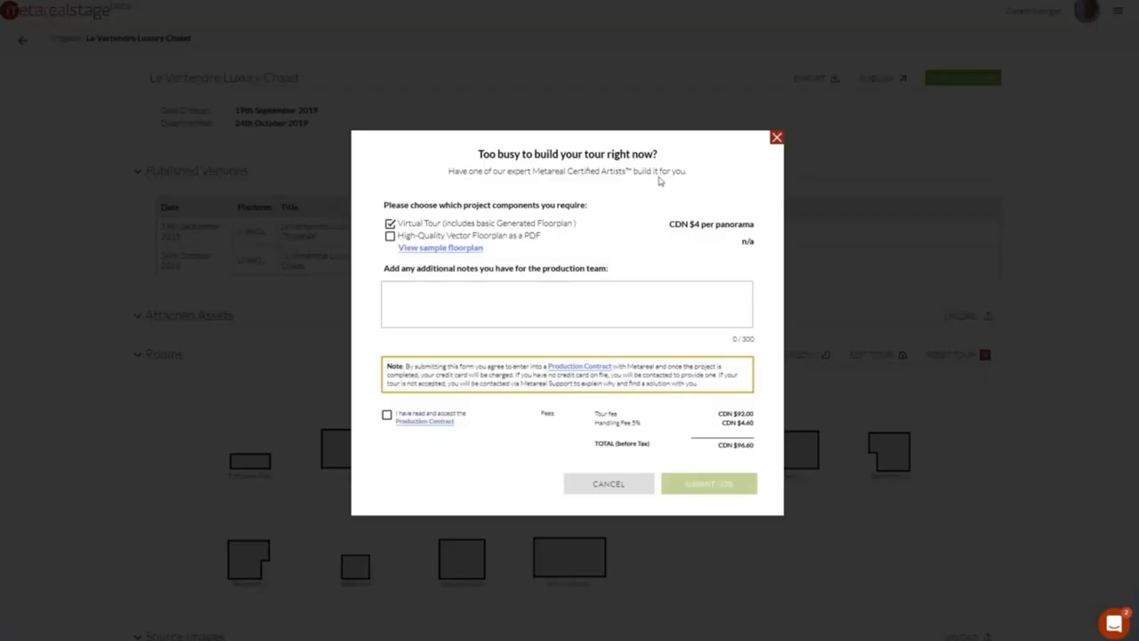
Examine the sample floorplan PDF and try out the High-Quality Vector Floorplan as a PDF option in the order form
left_click(438, 250)
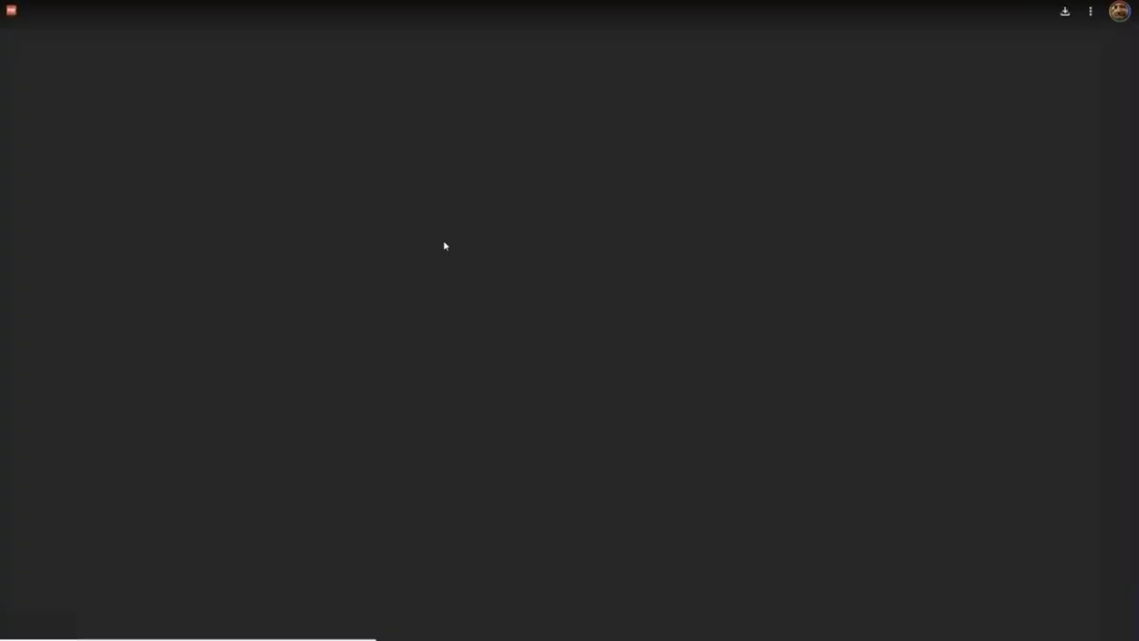
scroll(428, 243, "down", 1)
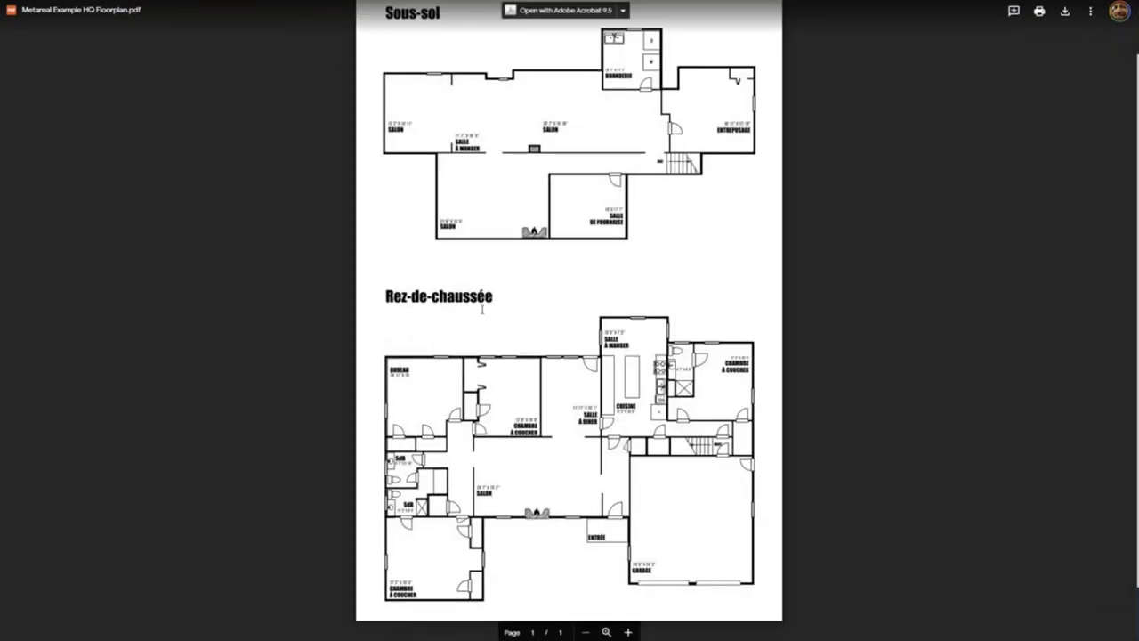
scroll(572, 323, "up", 1)
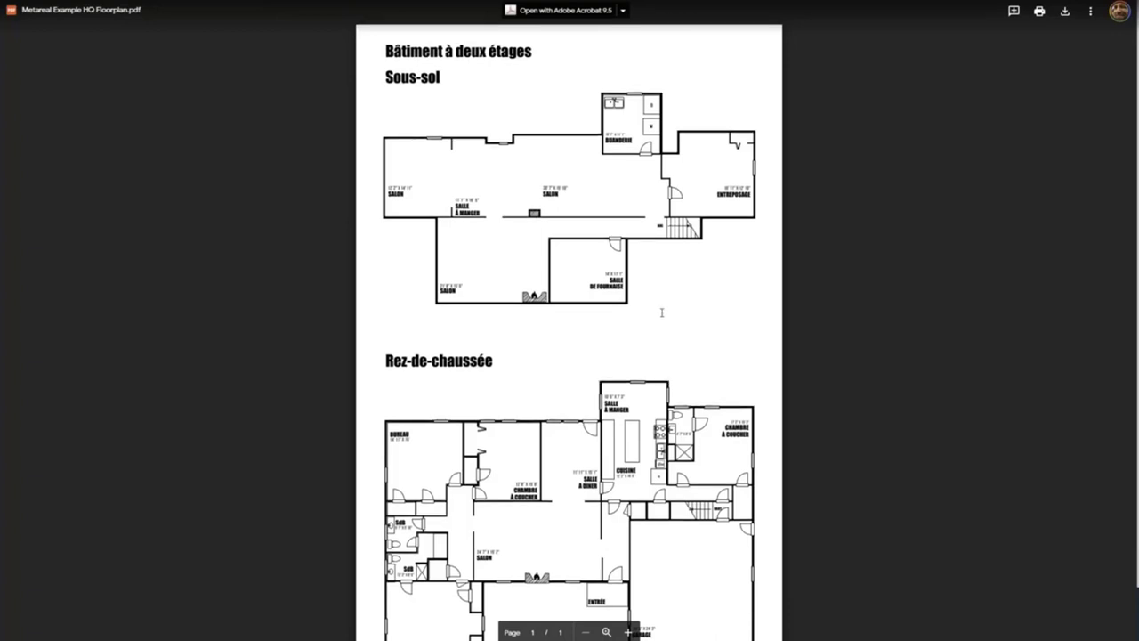
scroll(662, 312, "down", 1)
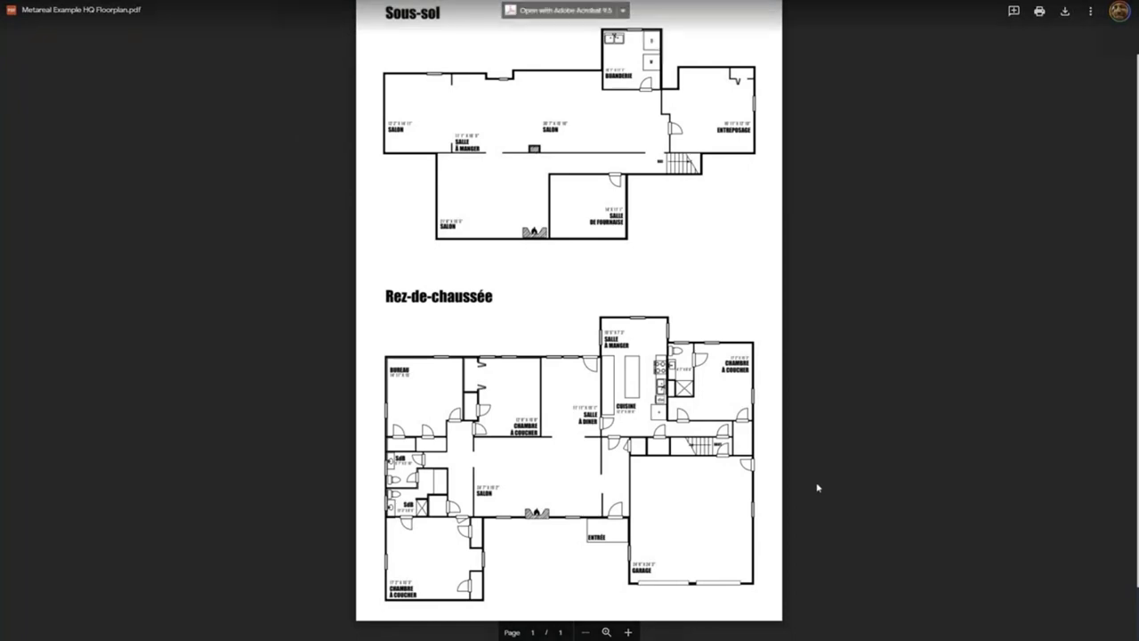
scroll(816, 485, "up", 2)
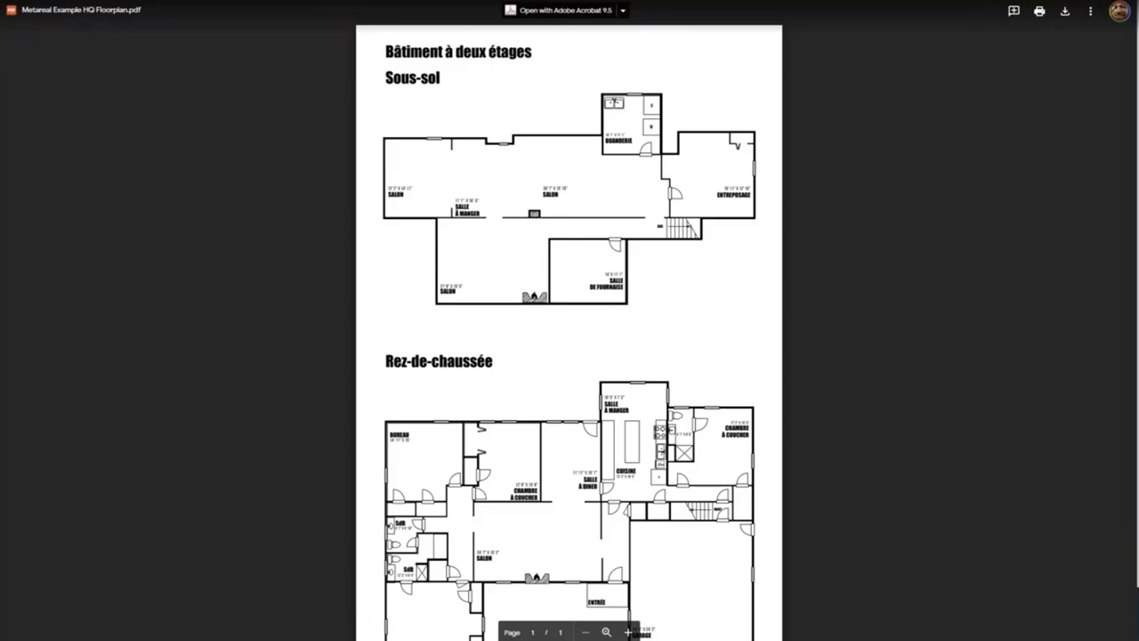
left_click(316, 1)
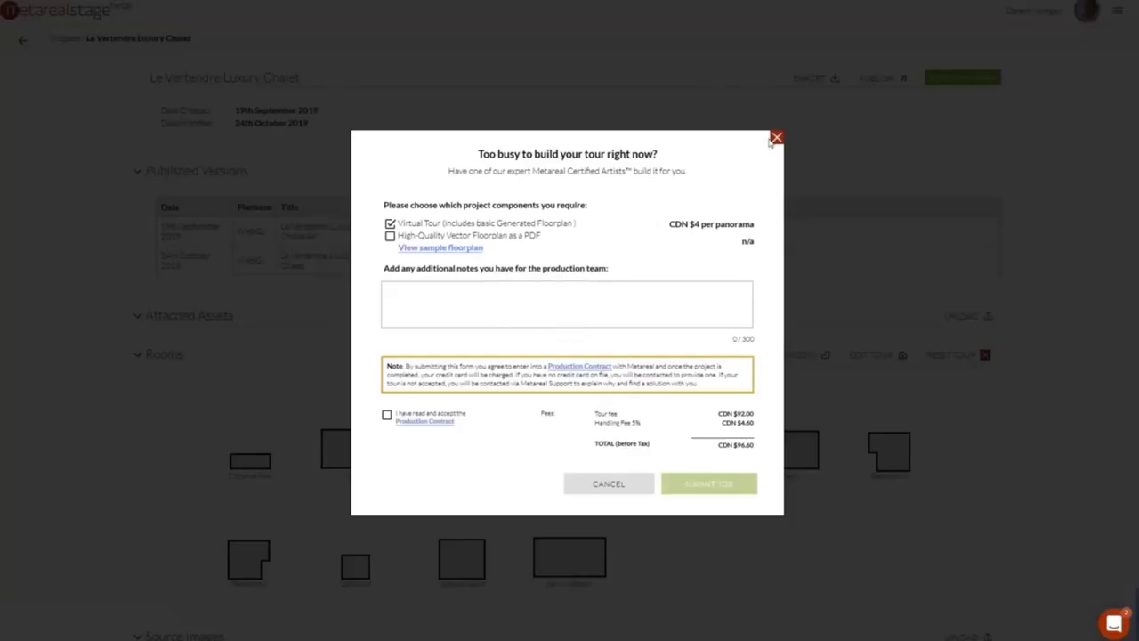
left_click(390, 237)
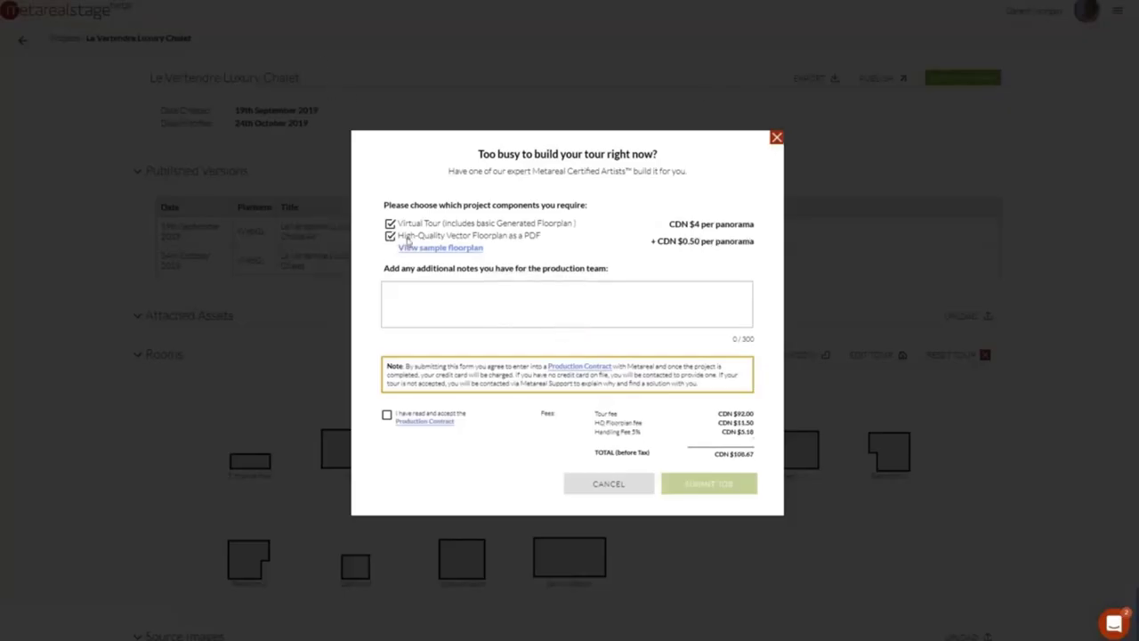
left_click(389, 236)
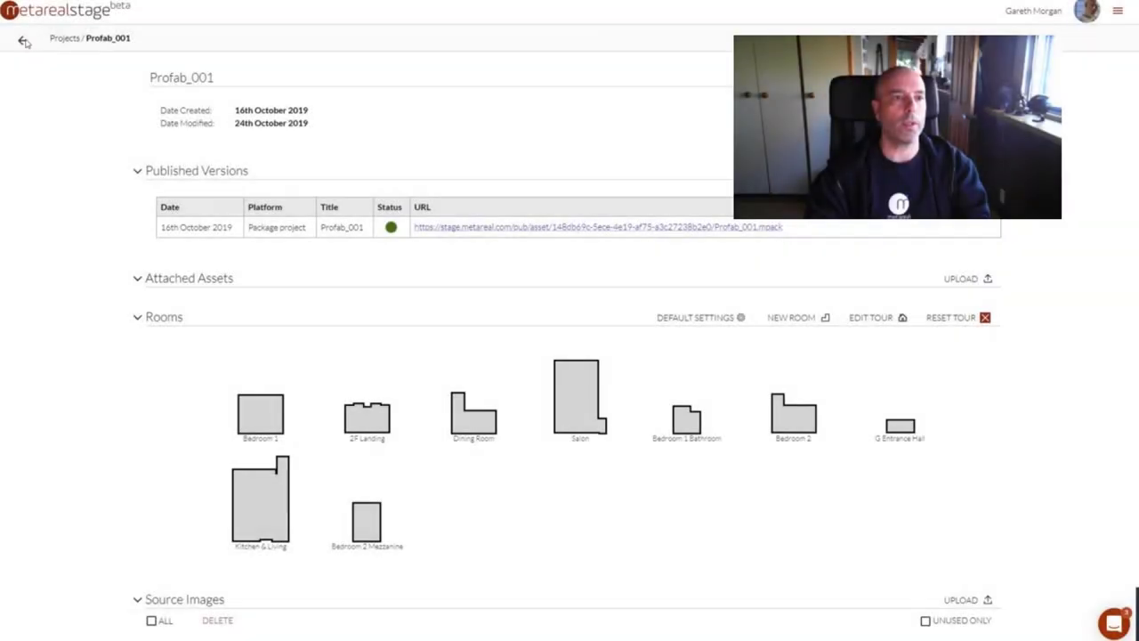
Return to the project list, open the Calvet project, and open its Dining Room in the room editor
left_click(24, 42)
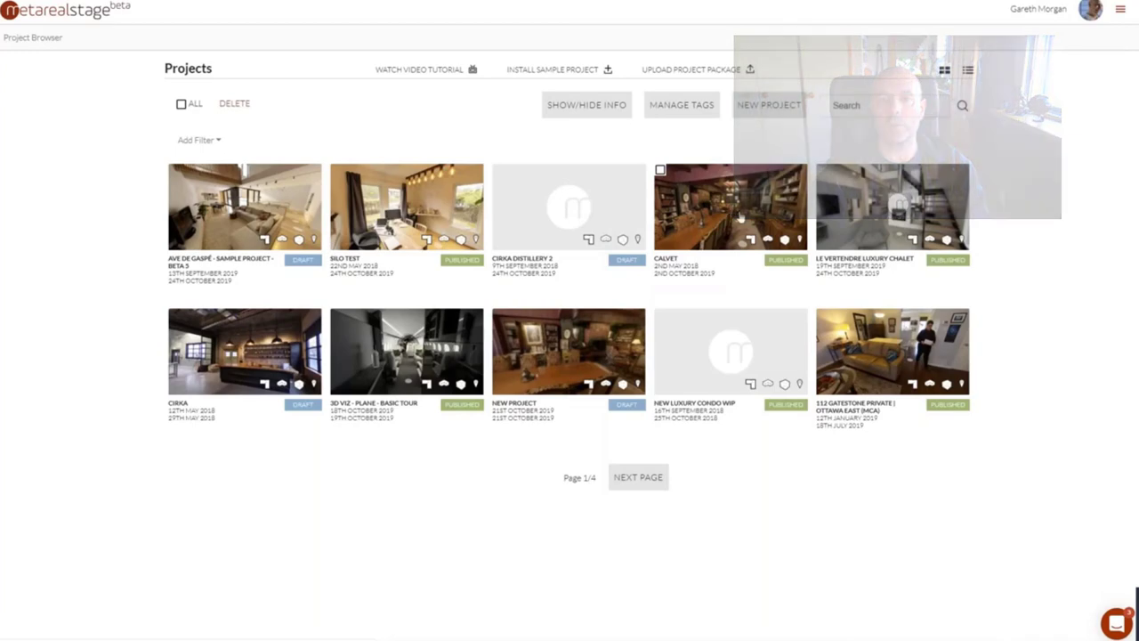
left_click(745, 211)
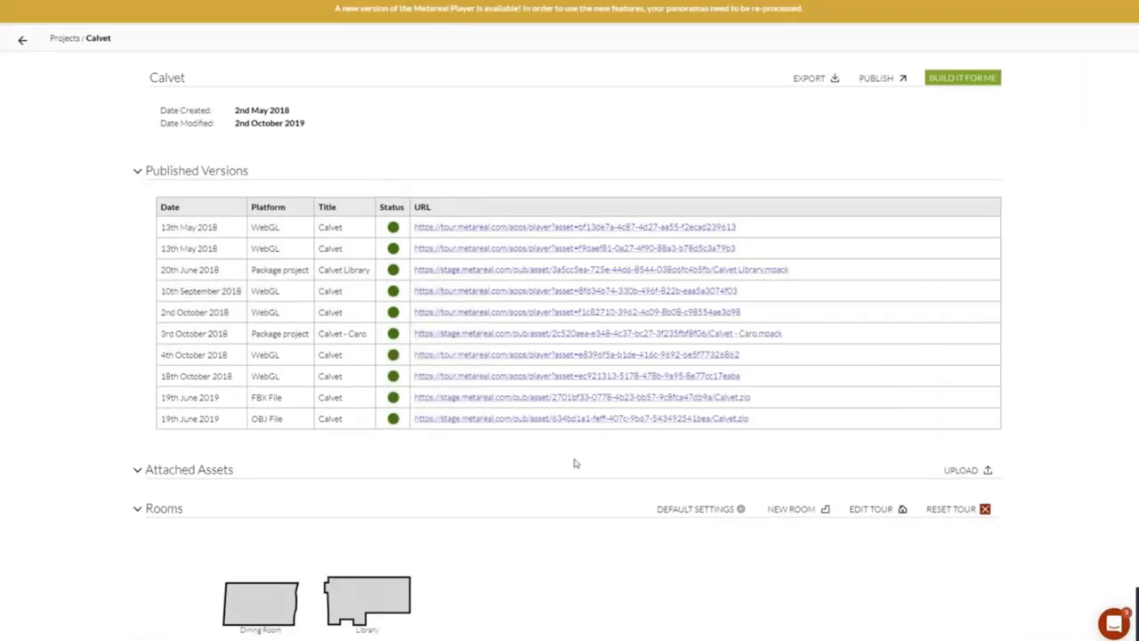
scroll(574, 463, "down", 1)
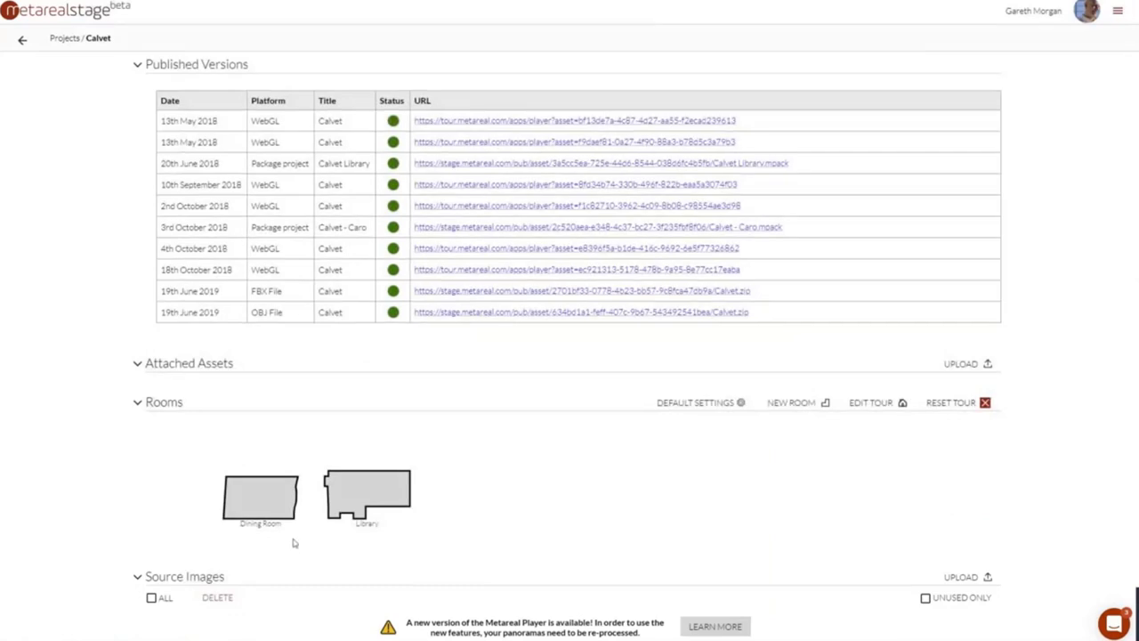
scroll(375, 562, "down", 2)
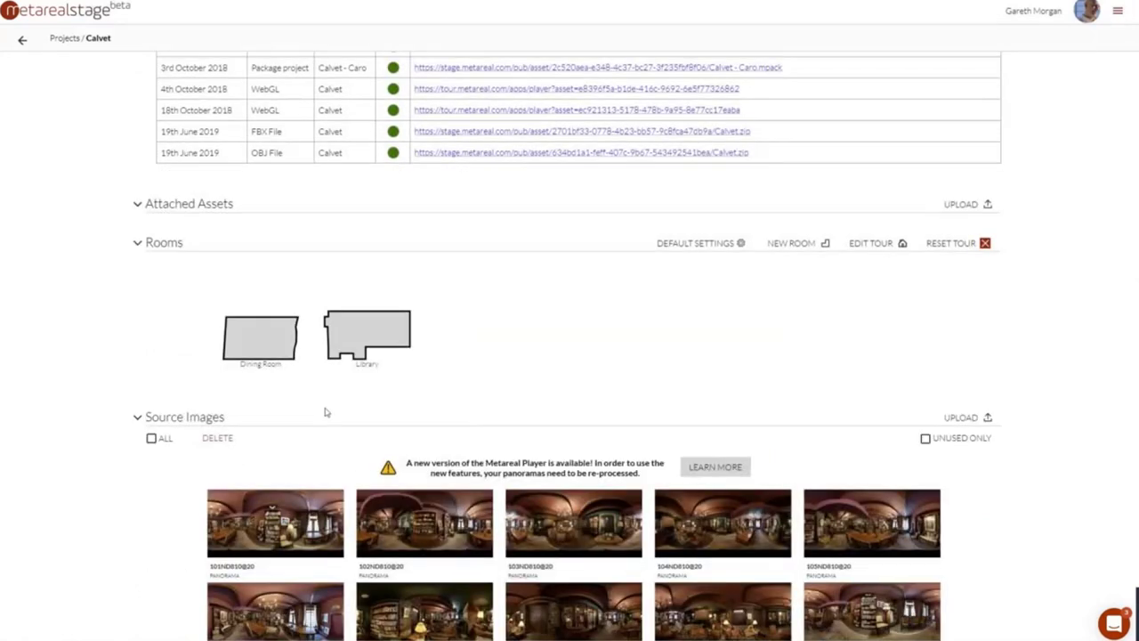
left_click(272, 338)
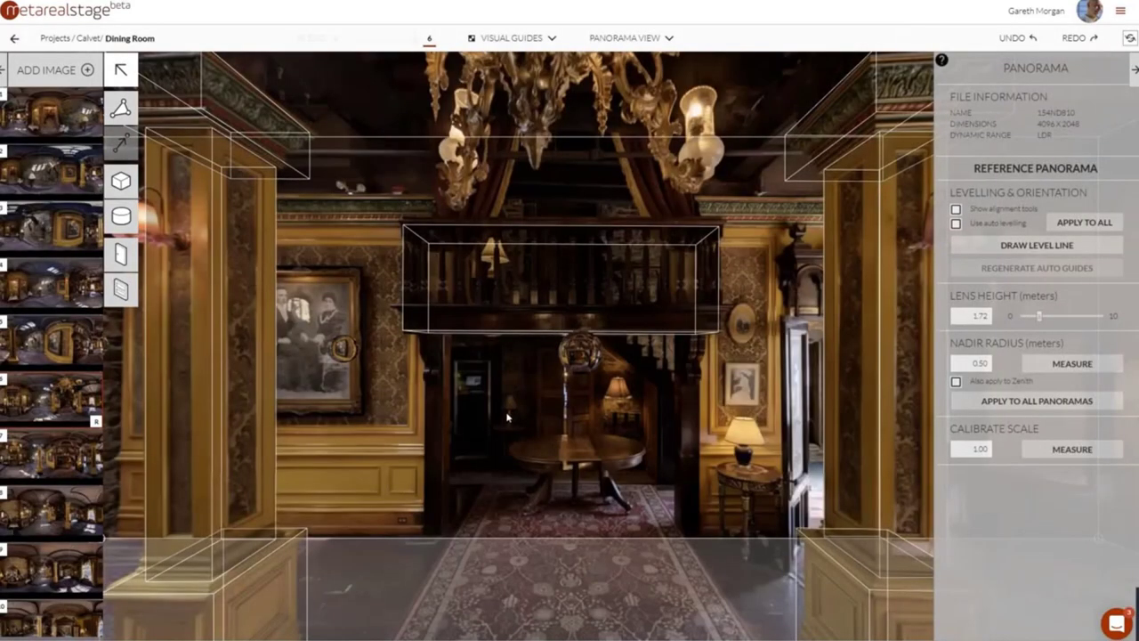
Examine the Dining Room's modelled walls, columns, balcony and furniture from several panorama positions
left_click_drag(510, 415, 613, 323)
left_click_drag(294, 370, 428, 375)
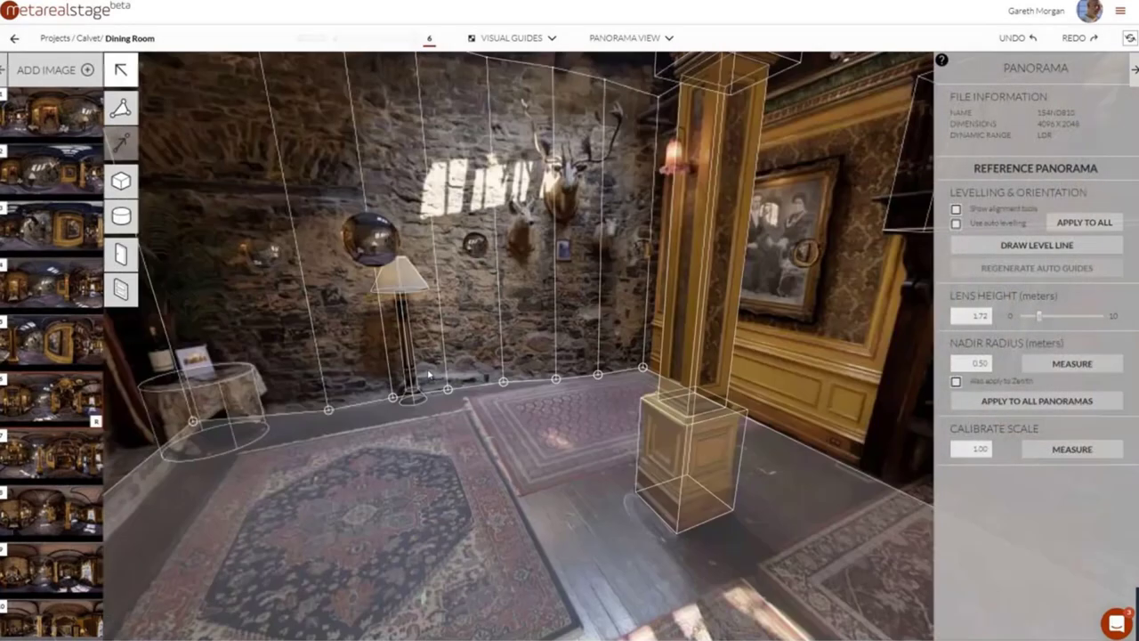
left_click(267, 256)
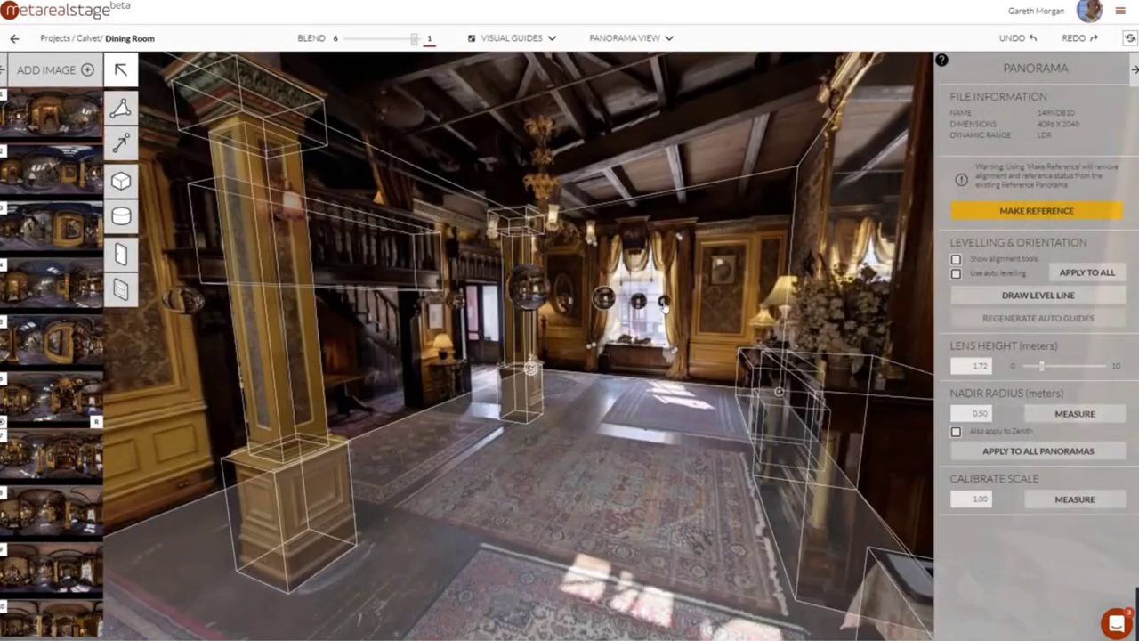
left_click(664, 304)
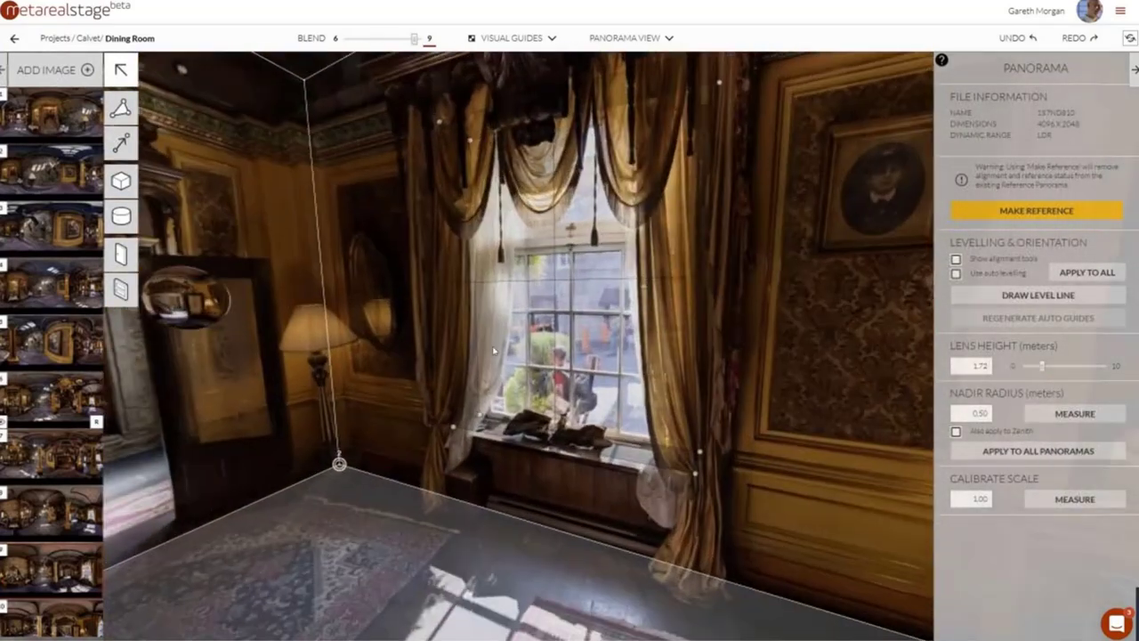
left_click_drag(626, 370, 845, 374)
left_click(439, 305)
left_click_drag(445, 356, 746, 375)
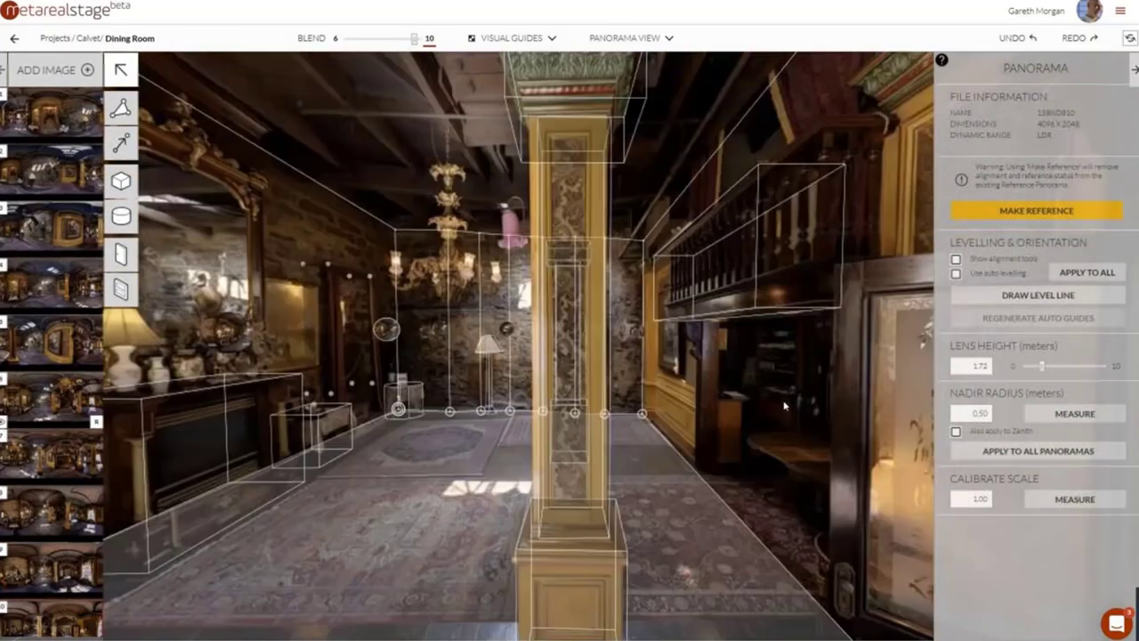
left_click(385, 332)
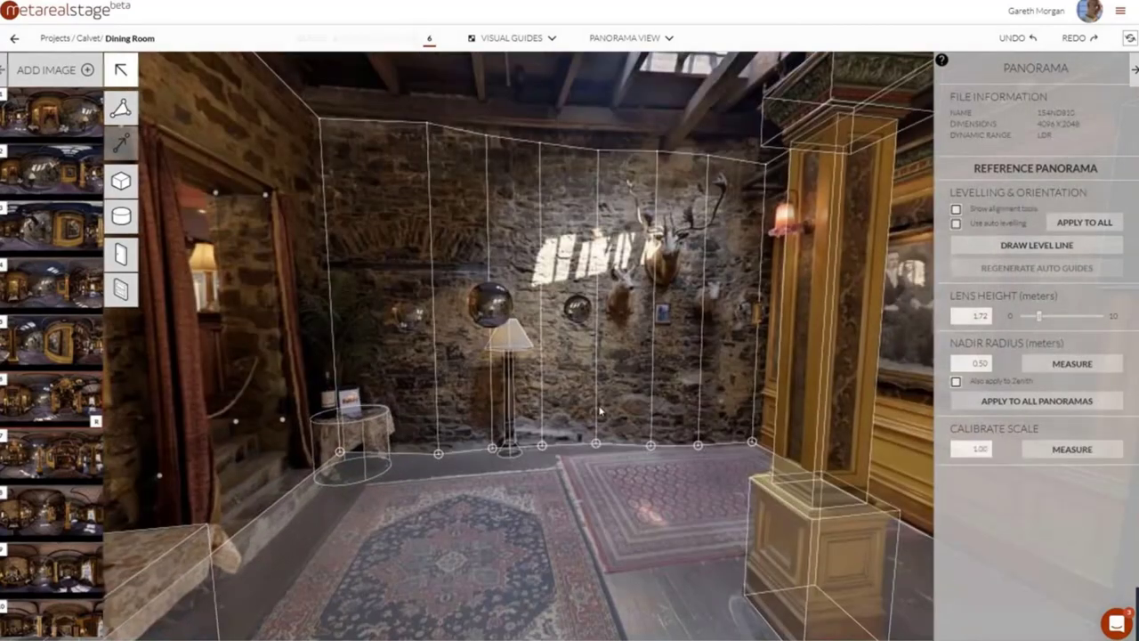
left_click_drag(662, 470, 596, 411)
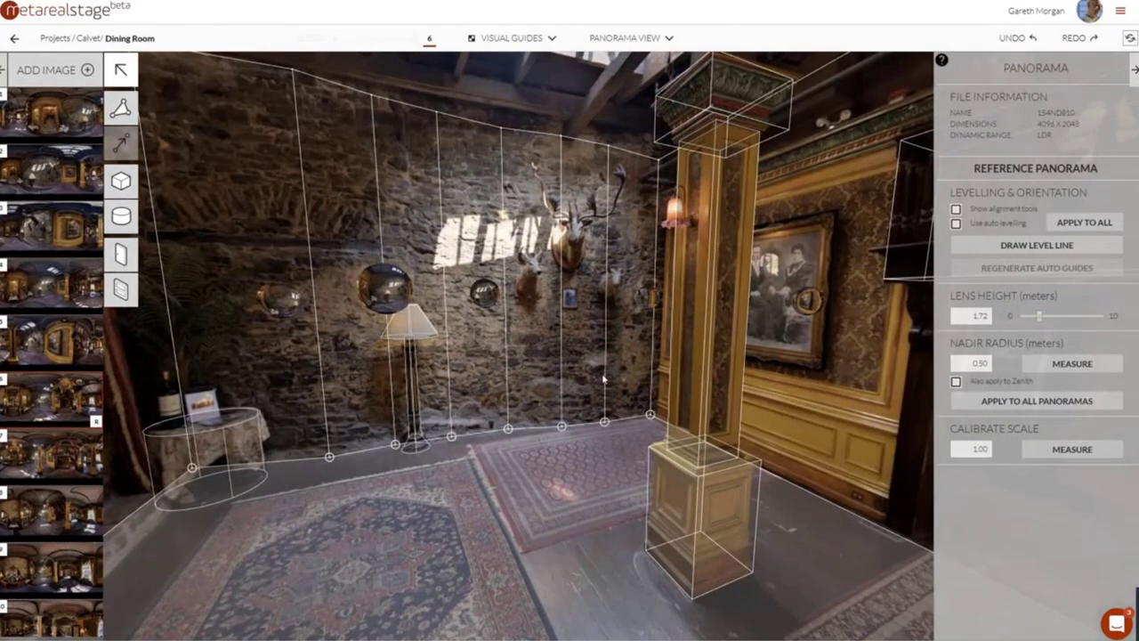
left_click_drag(636, 371, 554, 378)
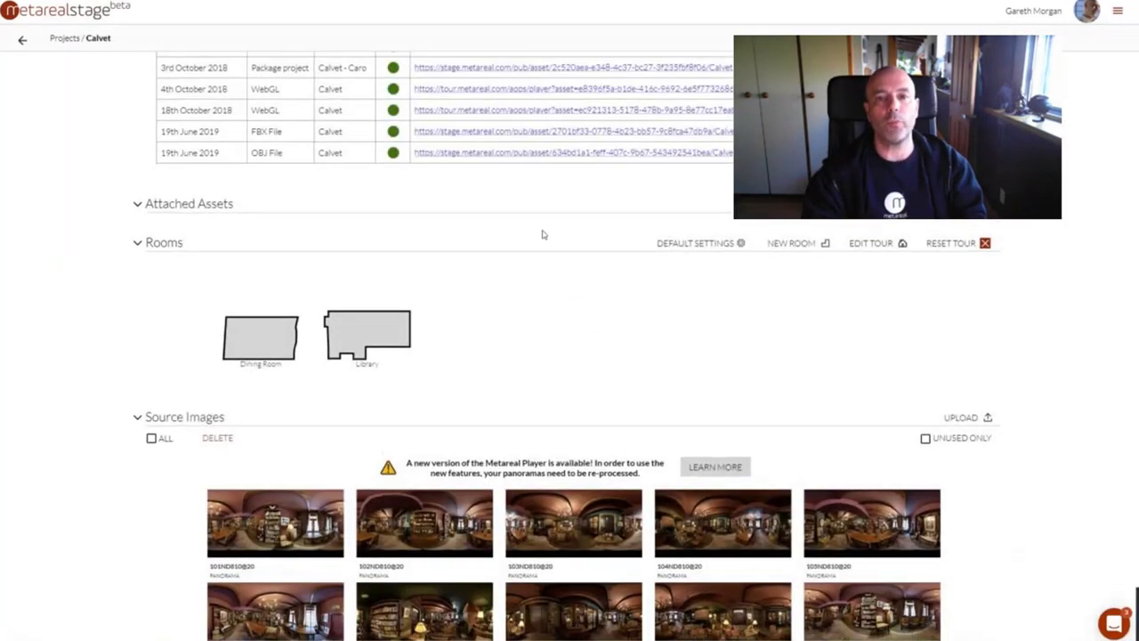
Unpublish the first 13th May 2018 WebGL version of the Calvet project
scroll(793, 315, "up", 3)
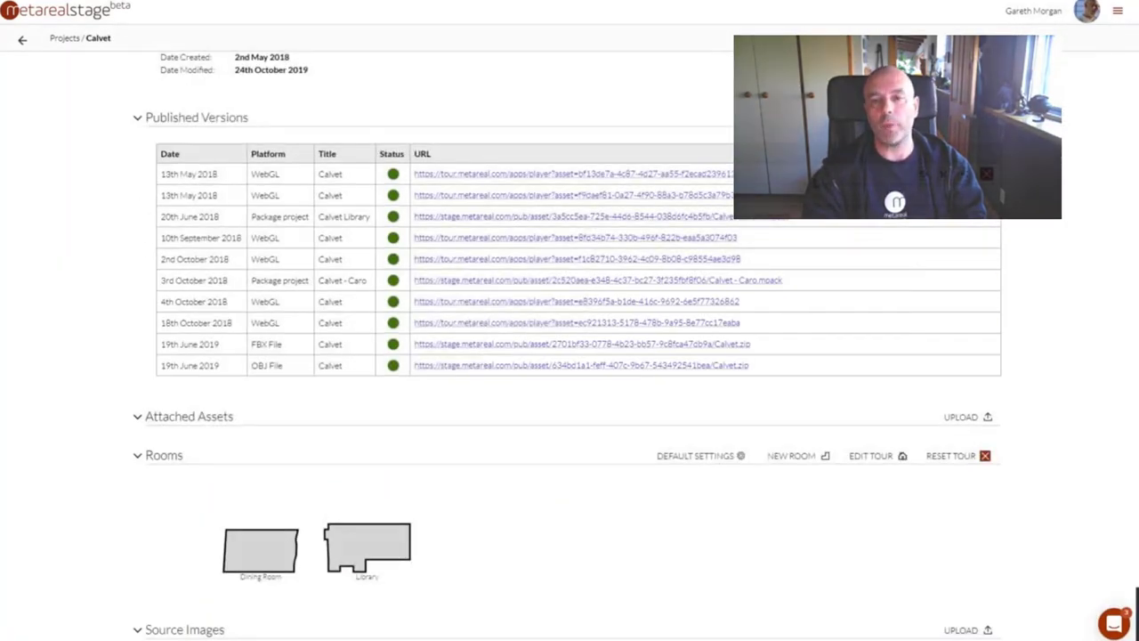
left_click(944, 175)
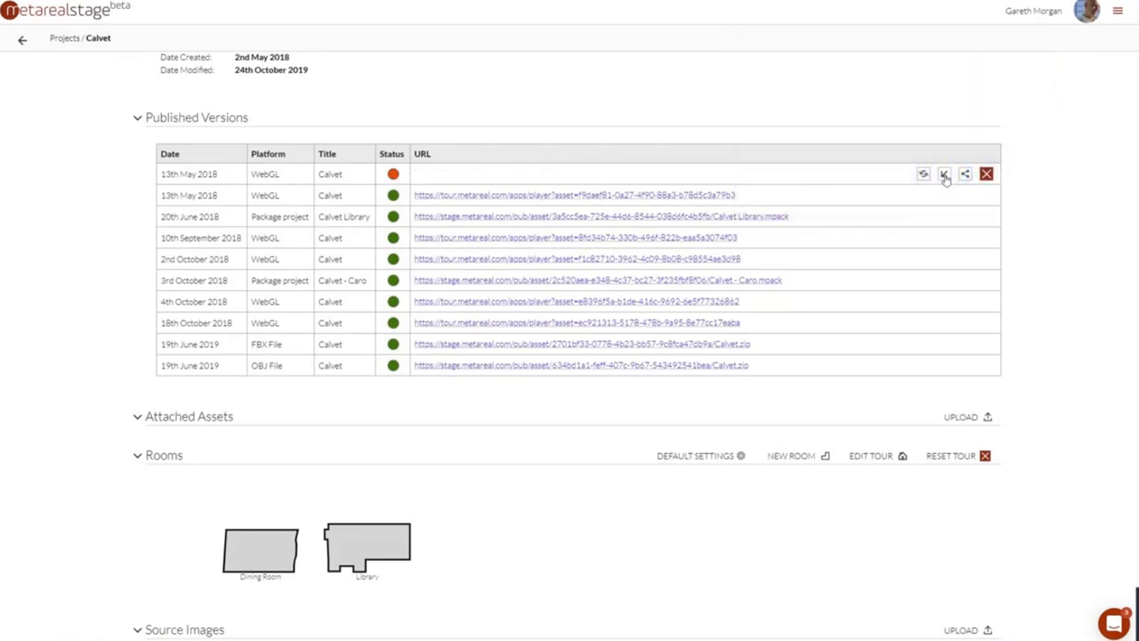